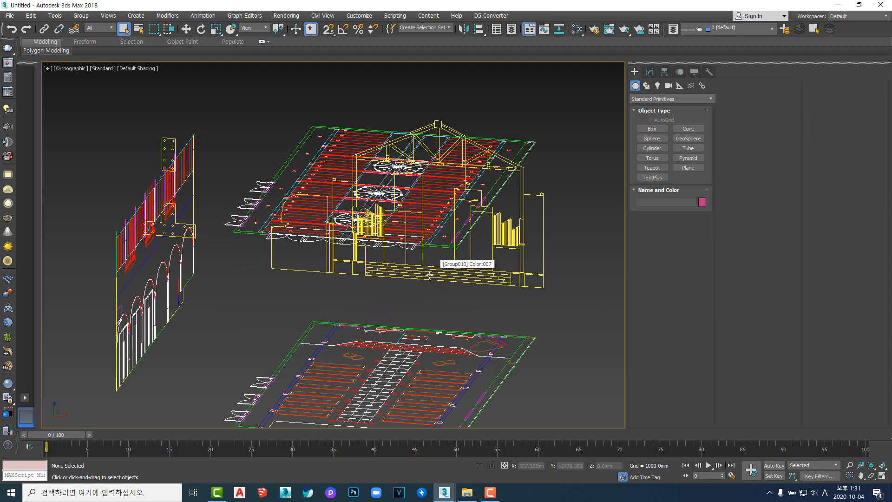
# - Inspect the arrangement of the imported drawings by selecting the ceiling plan and truss elevation groups in turn, ending with nothing selected
pyautogui.scroll(-2, 429, 280)
pyautogui.moveTo(428, 302); pyautogui.dragTo(438, 270, button='middle')
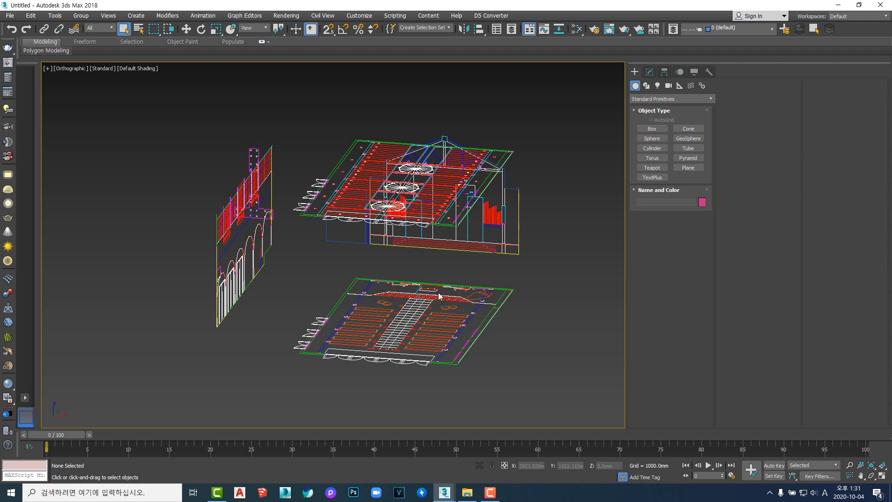
pyautogui.keyDown('alt'); pyautogui.moveTo(439, 287); pyautogui.dragTo(407, 310, button='middle'); pyautogui.keyUp('alt')
pyautogui.moveTo(241, 138); pyautogui.dragTo(220, 124)
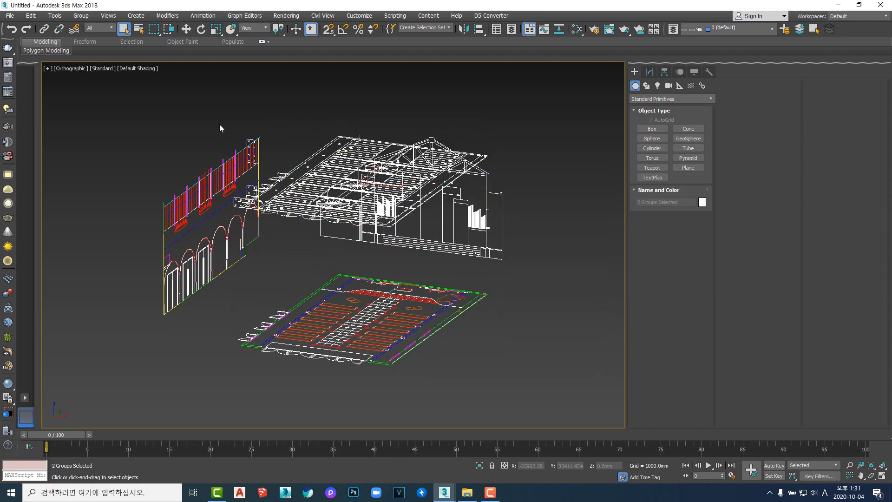
pyautogui.click(418, 261)
pyautogui.click(410, 244)
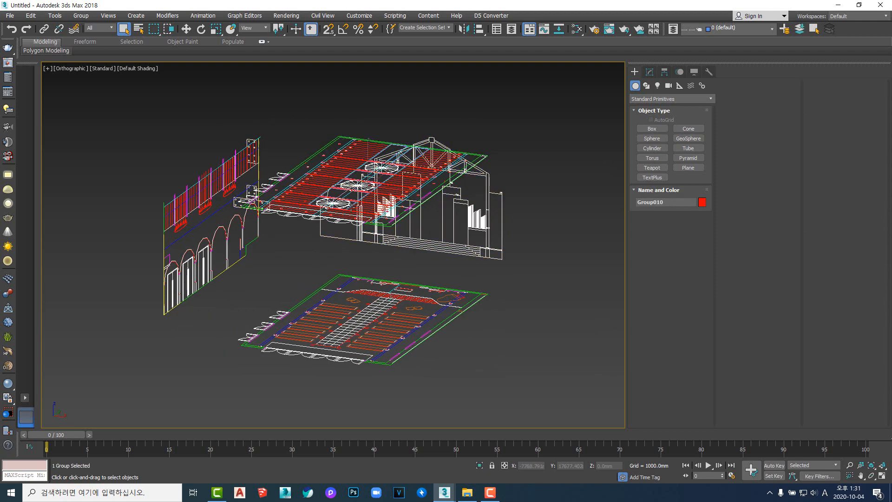
pyautogui.click(299, 193)
pyautogui.click(411, 264)
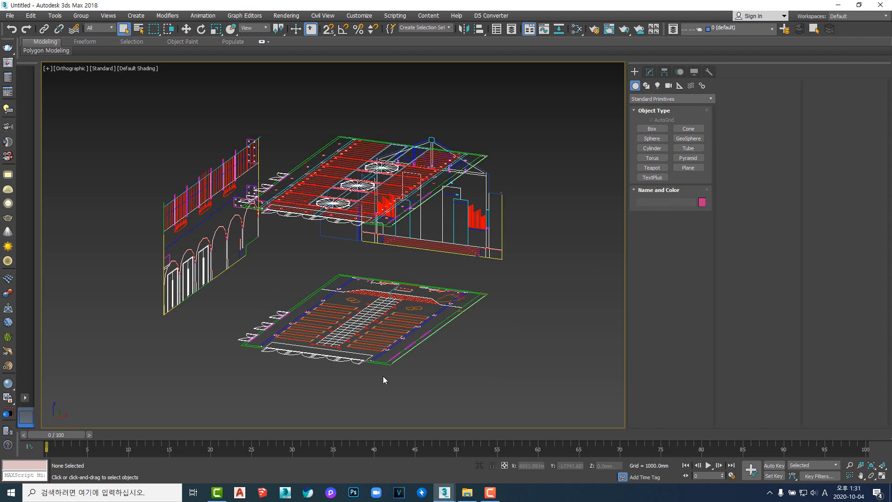
pyautogui.moveTo(359, 268); pyautogui.dragTo(369, 273, button='middle')
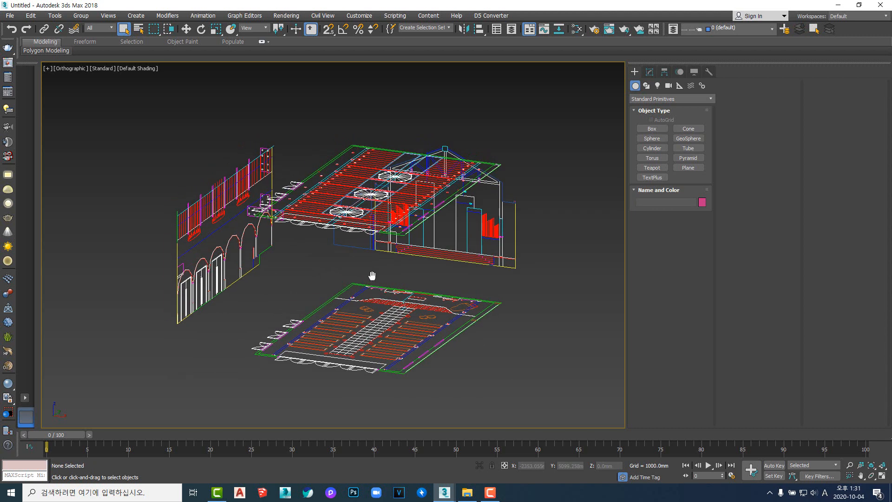
pyautogui.click(418, 260)
pyautogui.click(422, 277)
pyautogui.click(421, 253)
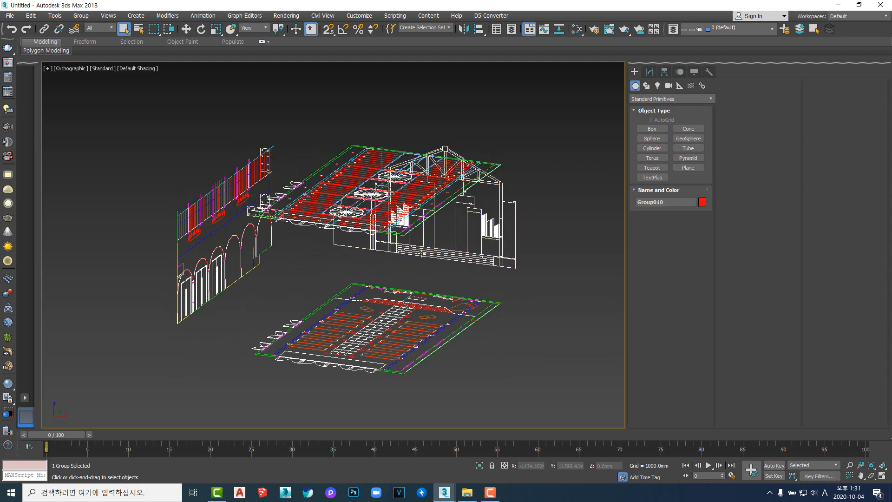
pyautogui.click(419, 260)
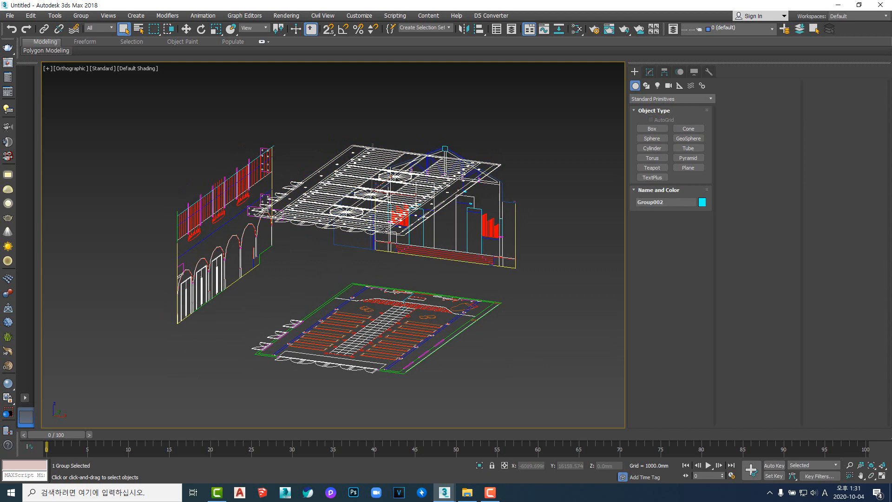
pyautogui.click(419, 255)
pyautogui.moveTo(417, 280); pyautogui.dragTo(425, 295, button='middle')
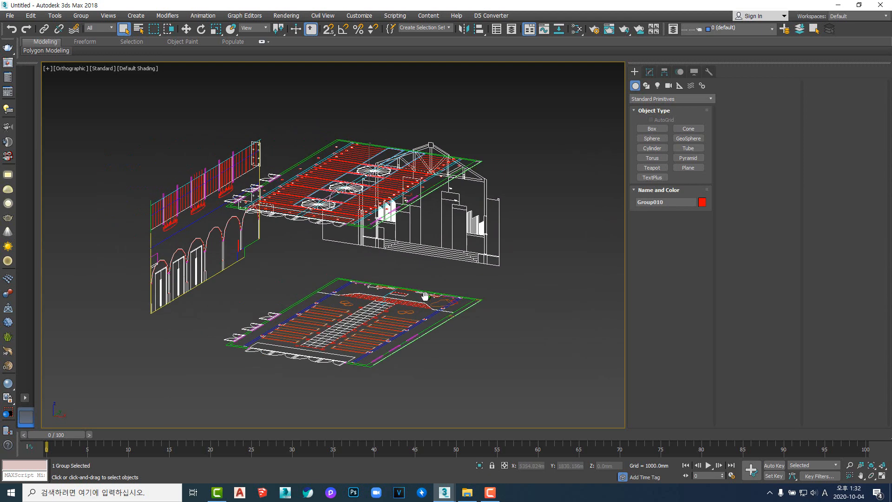
pyautogui.click(460, 283)
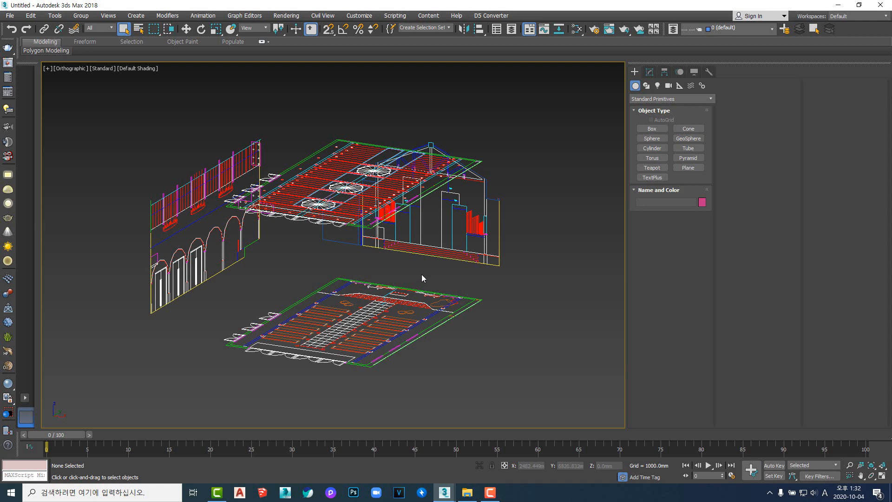
# - Examine the floor plan, ceiling plan and wall elevation linework from closer and farther away
pyautogui.moveTo(413, 278); pyautogui.dragTo(420, 280, button='middle')
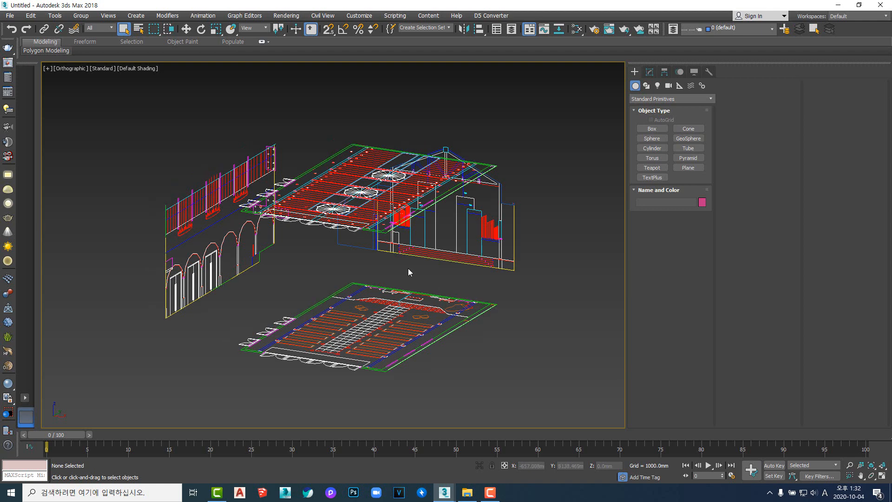
pyautogui.scroll(2, 408, 272)
pyautogui.scroll(-1, 393, 305)
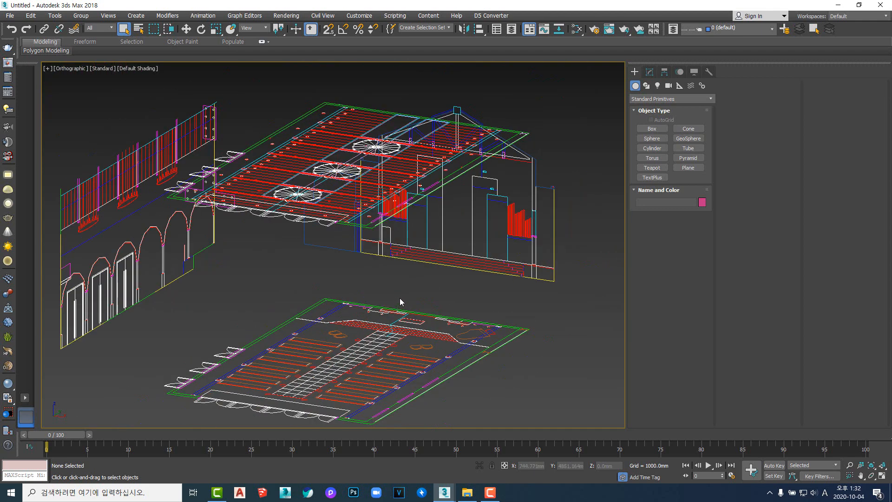
pyautogui.scroll(-2, 401, 300)
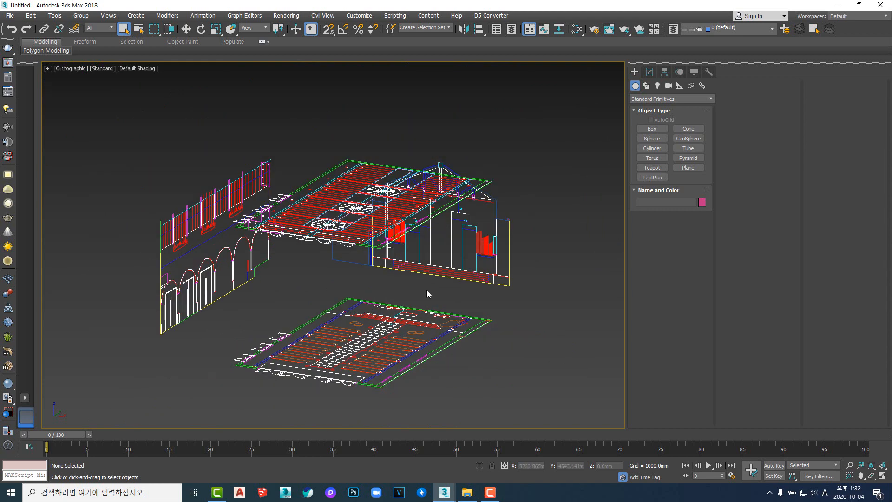
pyautogui.scroll(4, 385, 311)
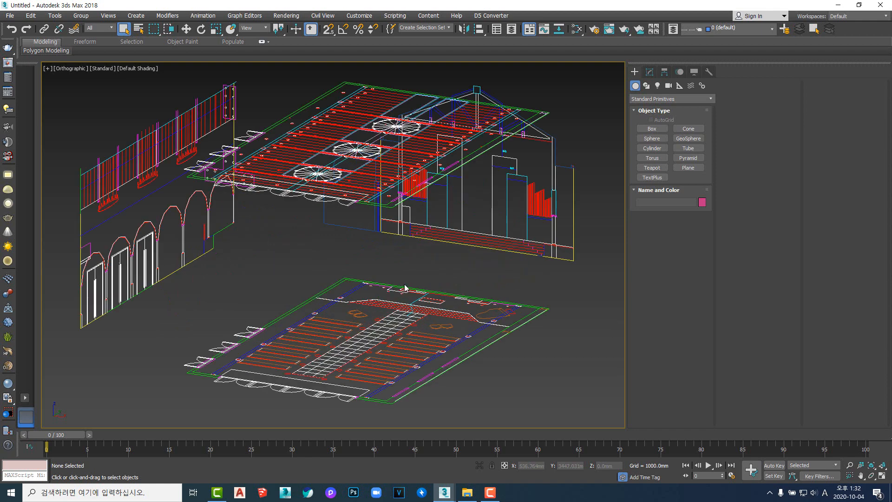
pyautogui.scroll(-2, 403, 288)
pyautogui.scroll(-2, 379, 290)
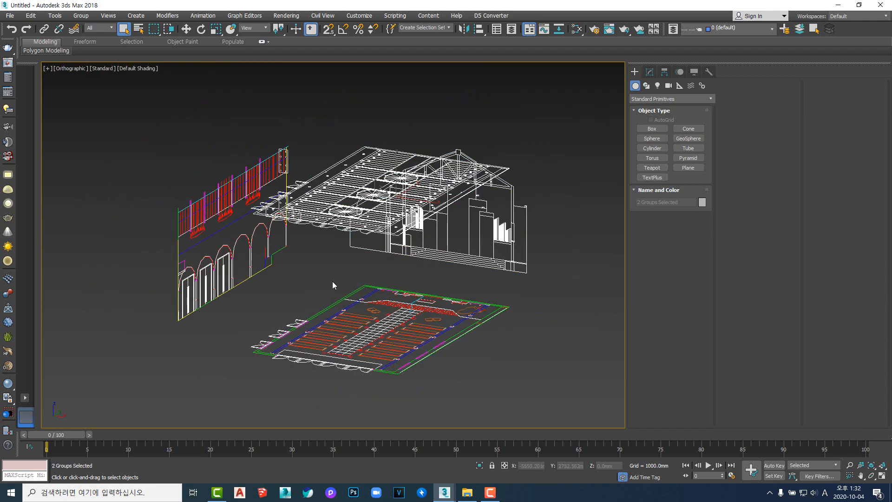
pyautogui.scroll(1, 370, 285)
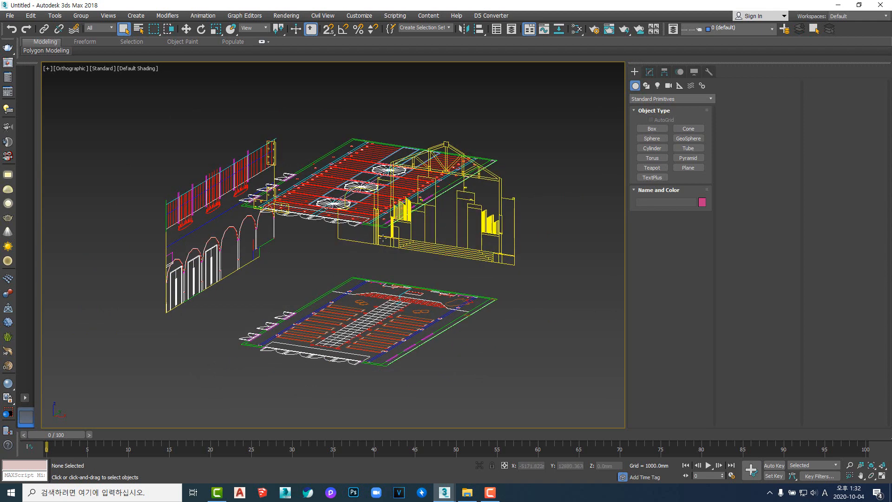
pyautogui.scroll(1, 381, 243)
pyautogui.scroll(-1, 381, 242)
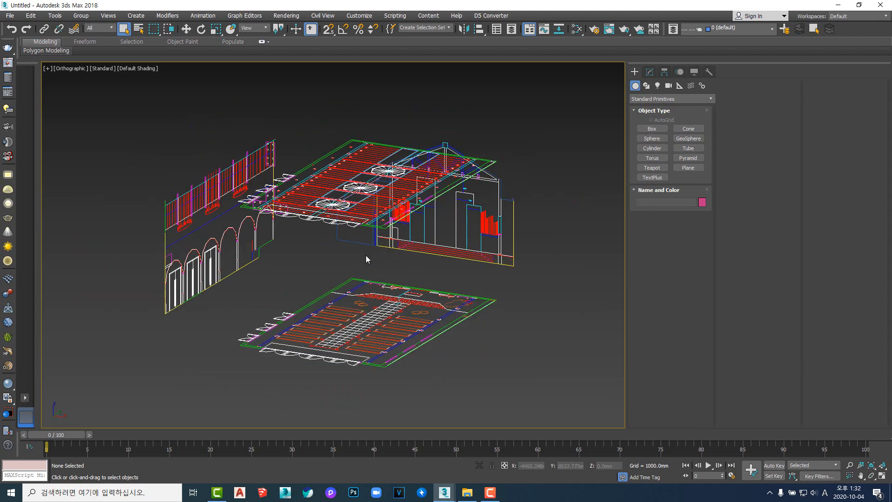
pyautogui.moveTo(366, 263)
pyautogui.mouseDown(button='middle')
pyautogui.moveTo(386, 238)
pyautogui.moveTo(366, 258)
pyautogui.mouseUp(button='middle')
pyautogui.scroll(2, 366, 263)
pyautogui.scroll(1, 370, 288)
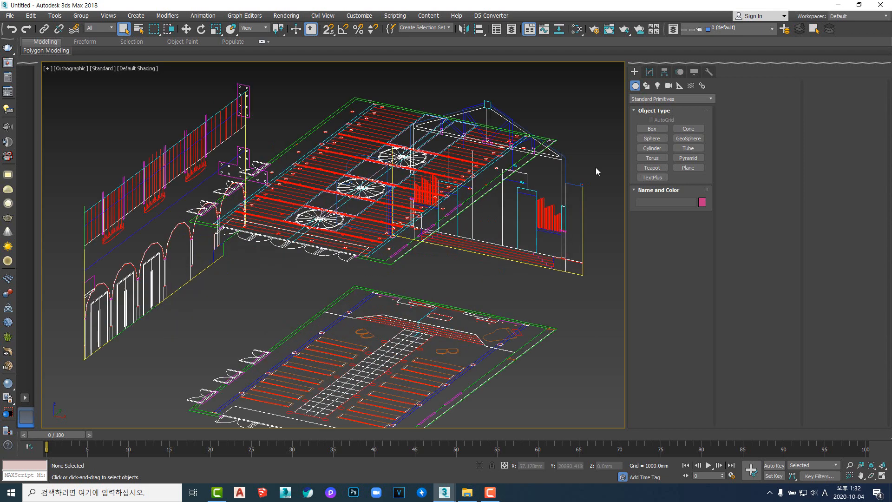
# - Create a teapot with a radius of about 3106 mm on the floor plan
pyautogui.click(652, 168)
pyautogui.moveTo(361, 330); pyautogui.dragTo(411, 288, button='middle')
pyautogui.moveTo(412, 288)
pyautogui.mouseDown()
pyautogui.moveTo(432, 271)
pyautogui.moveTo(426, 279)
pyautogui.mouseUp()
pyautogui.scroll(-2, 484, 302)
pyautogui.scroll(-1, 480, 278)
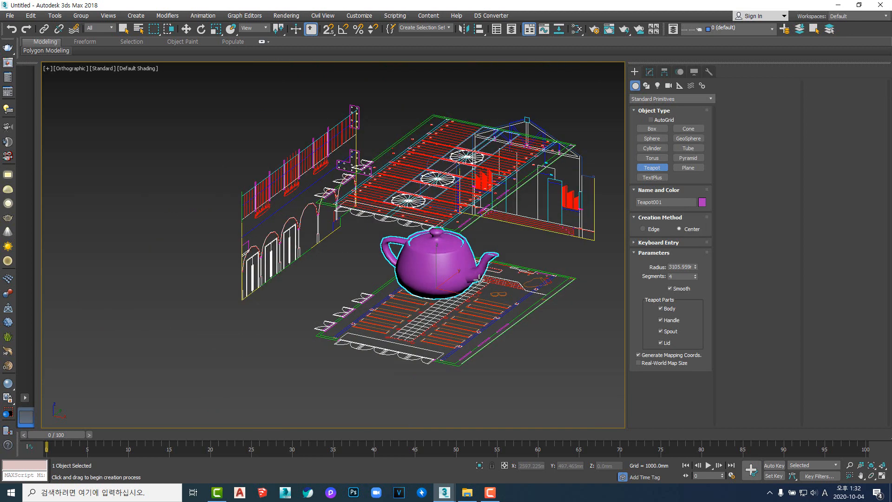
# - Compare the solid teapot with the arched wall elevation and the plan linework around it, and clear the selection
pyautogui.scroll(1, 492, 268)
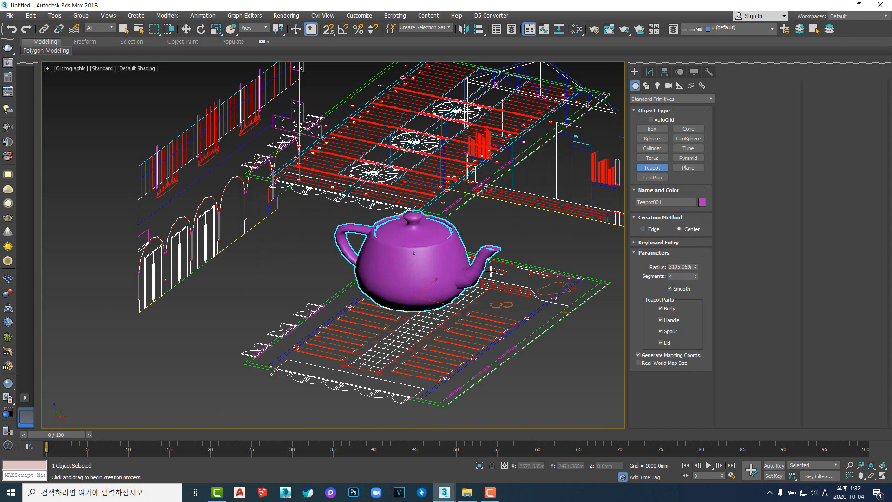
pyautogui.moveTo(481, 276); pyautogui.dragTo(454, 277, button='middle')
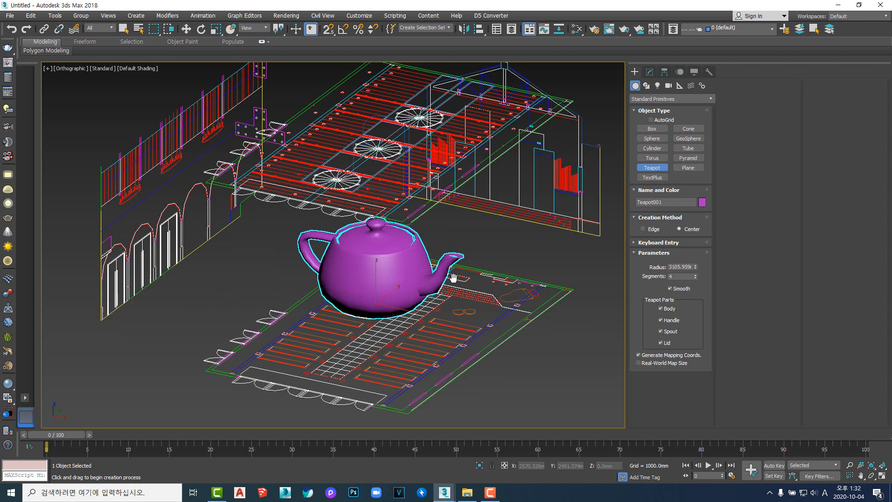
pyautogui.moveTo(329, 221); pyautogui.dragTo(311, 218, button='middle')
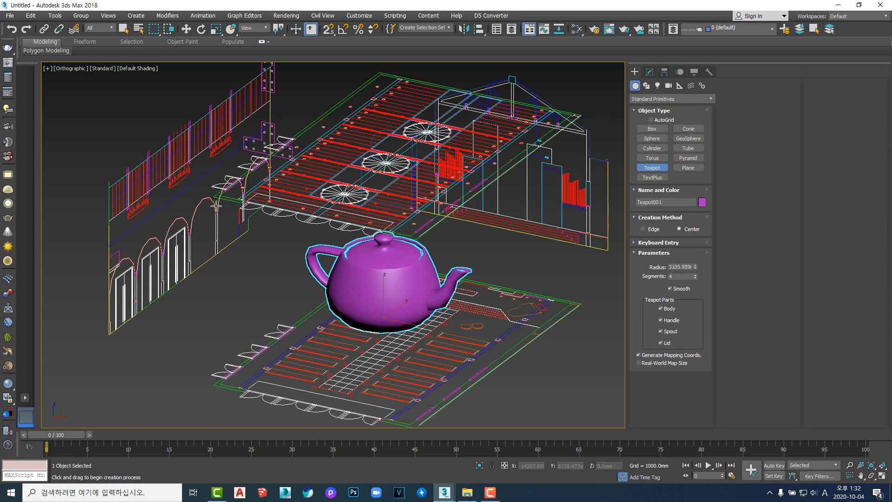
pyautogui.scroll(5, 203, 212)
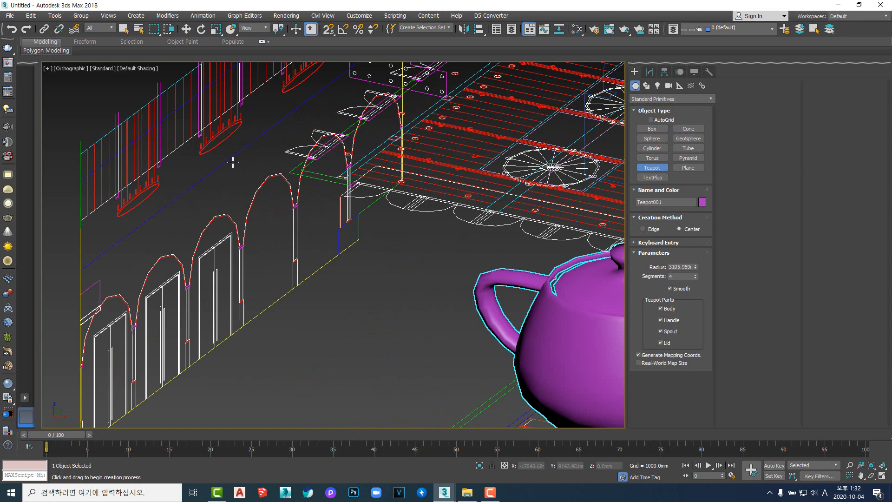
pyautogui.scroll(-4, 303, 218)
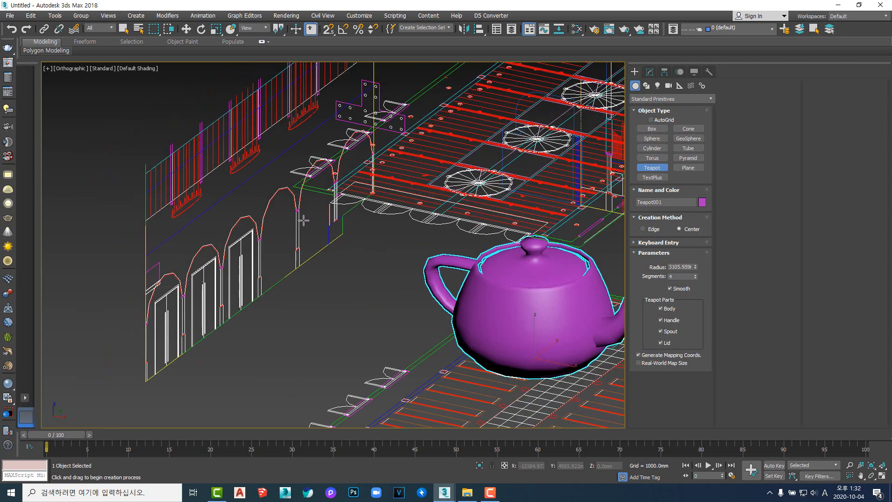
pyautogui.moveTo(341, 236); pyautogui.dragTo(316, 237, button='middle')
pyautogui.scroll(-2, 243, 185)
pyautogui.moveTo(384, 257); pyautogui.dragTo(336, 254, button='middle')
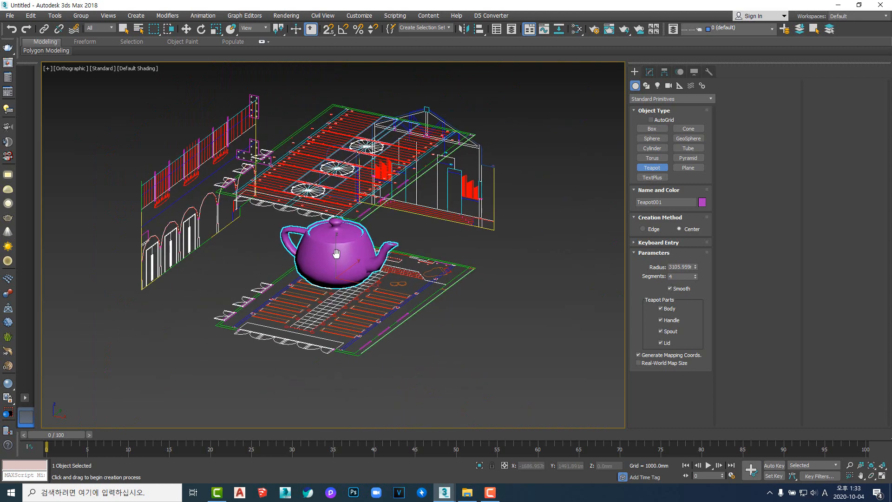
pyautogui.scroll(2, 285, 225)
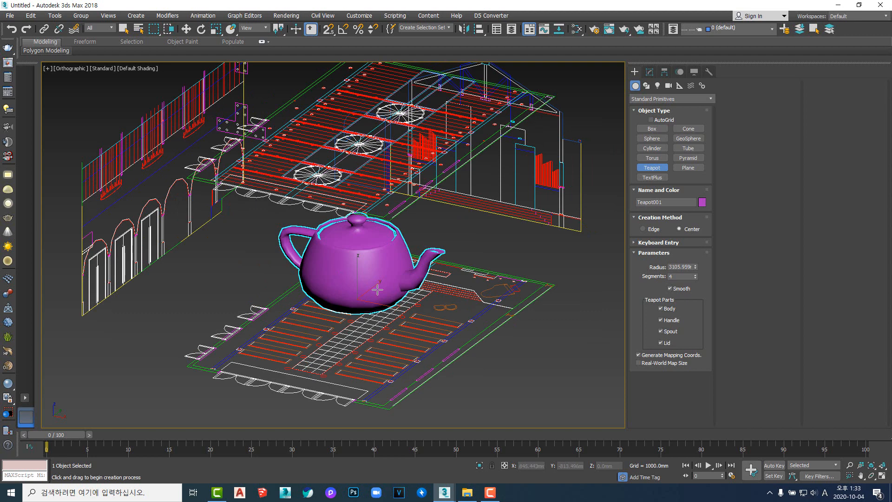
pyautogui.moveTo(364, 290); pyautogui.dragTo(379, 282, button='middle')
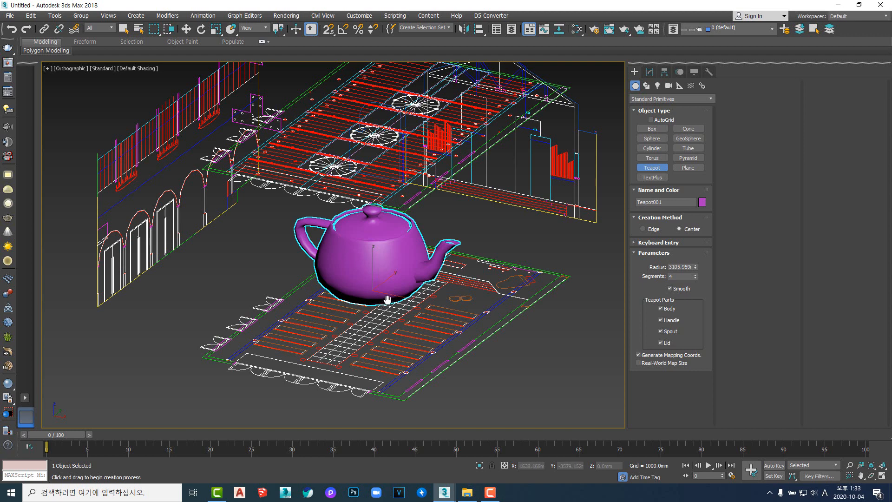
pyautogui.moveTo(382, 301); pyautogui.dragTo(387, 299, button='middle')
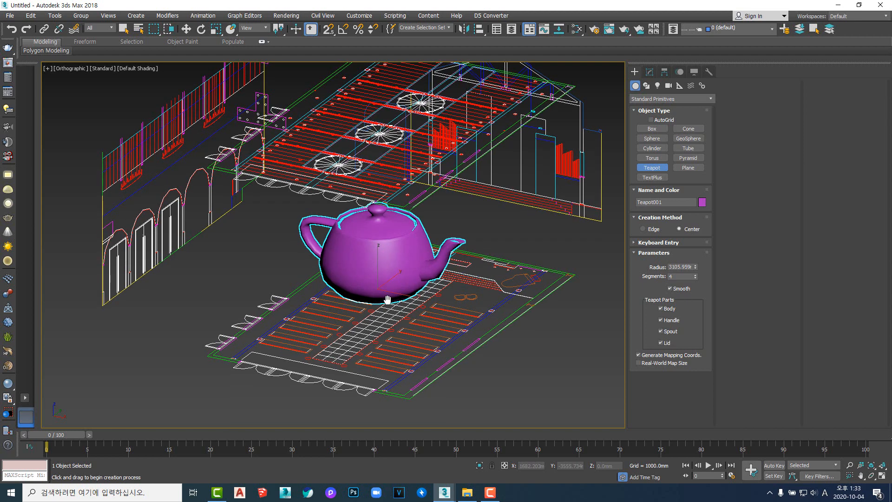
pyautogui.click(387, 300)
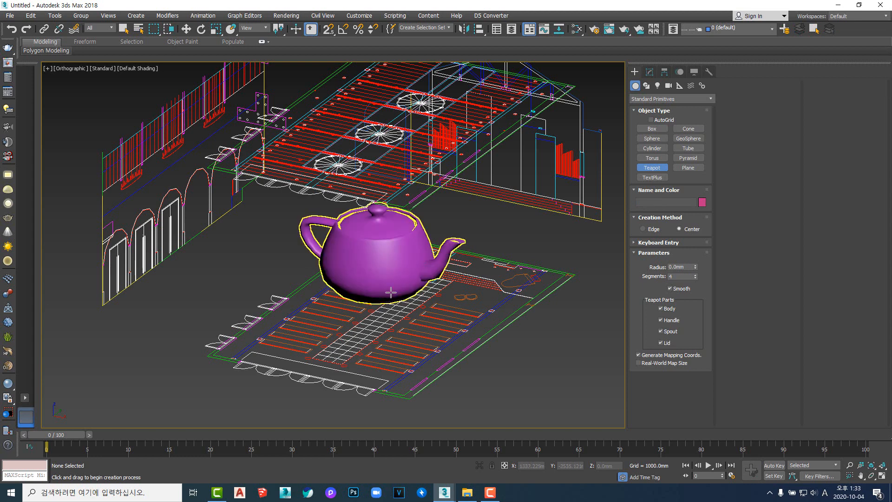
# - Examine the teapot above the floor plan with the line drawings both shown and hidden
pyautogui.scroll(3, 391, 291)
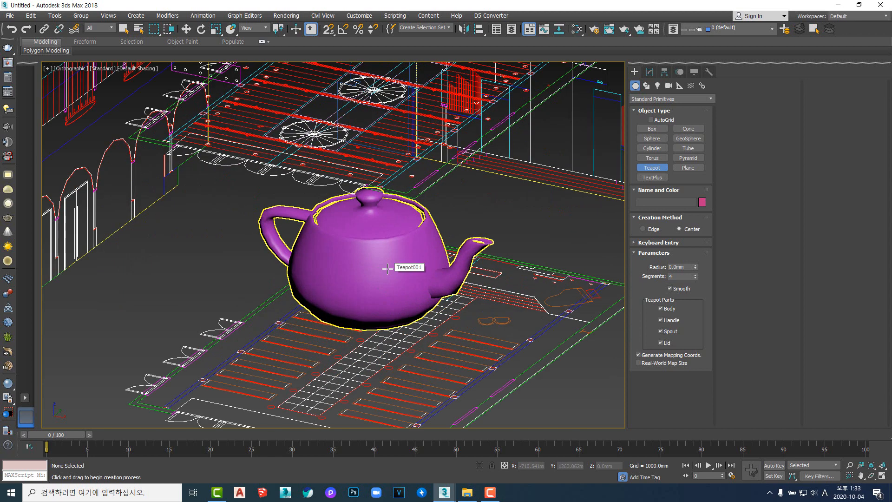
pyautogui.scroll(-2, 387, 268)
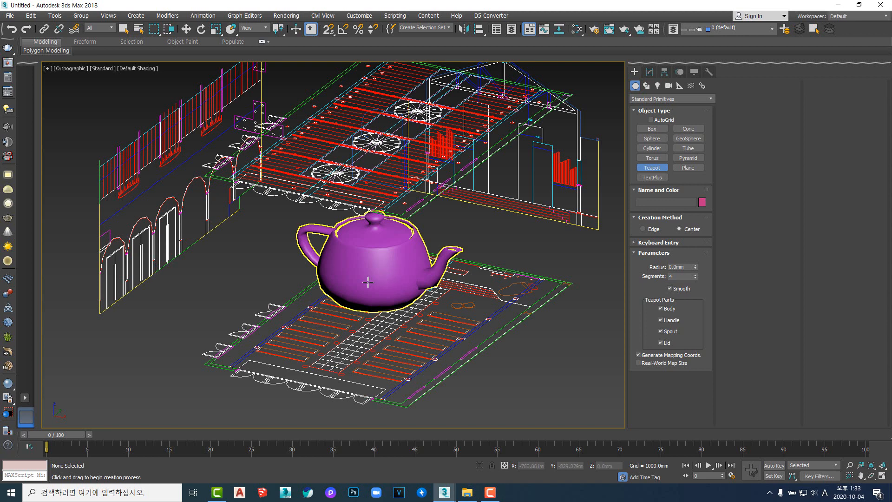
pyautogui.scroll(2, 388, 265)
pyautogui.scroll(-1, 390, 254)
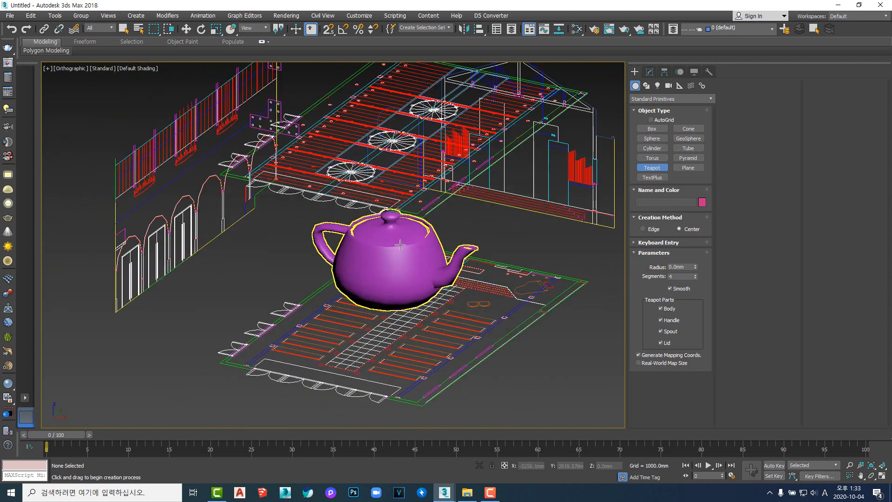
pyautogui.scroll(1, 395, 251)
pyautogui.scroll(-2, 399, 247)
pyautogui.moveTo(413, 286); pyautogui.dragTo(399, 282, button='middle')
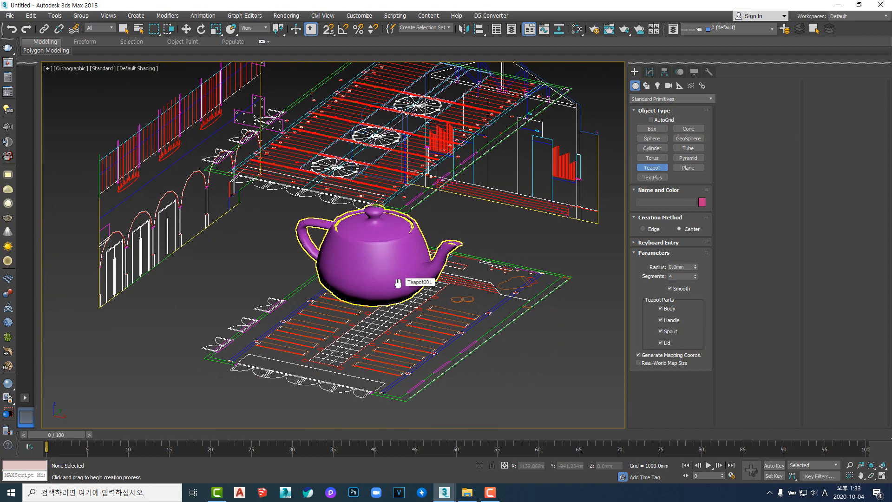
pyautogui.moveTo(415, 276); pyautogui.dragTo(429, 282, button='middle')
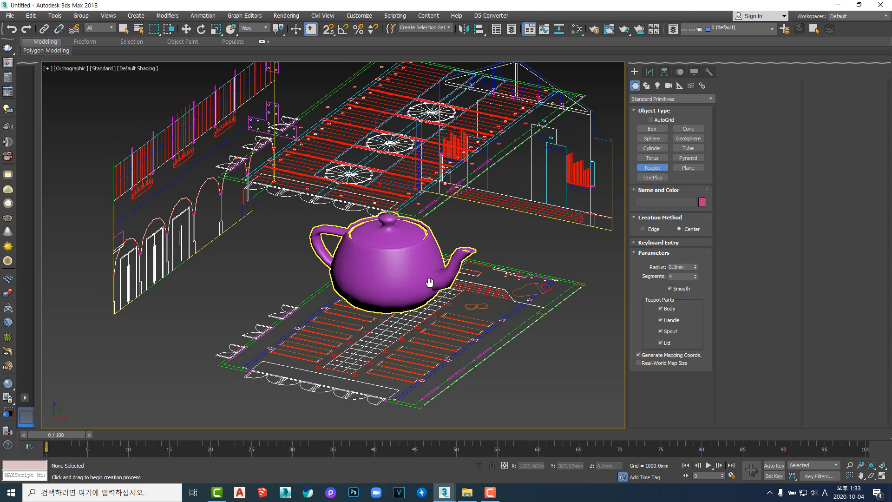
pyautogui.scroll(2, 430, 282)
pyautogui.scroll(-2, 429, 282)
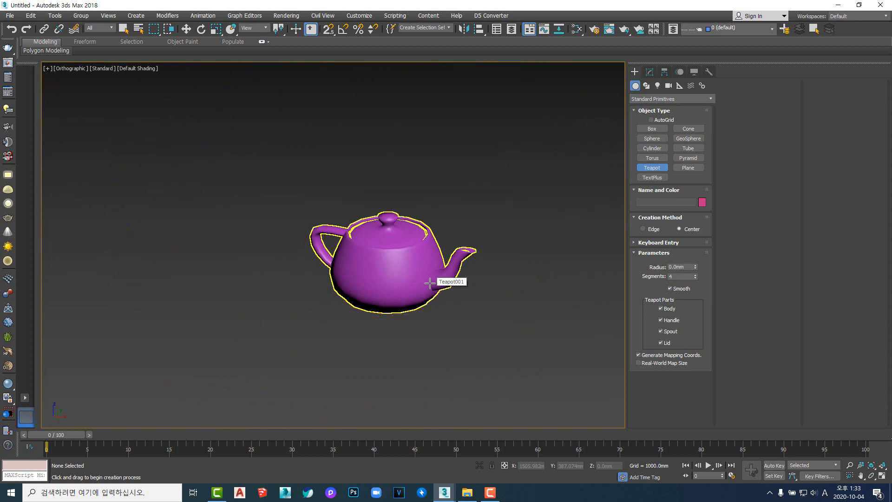
pyautogui.moveTo(437, 301); pyautogui.dragTo(431, 286, button='middle')
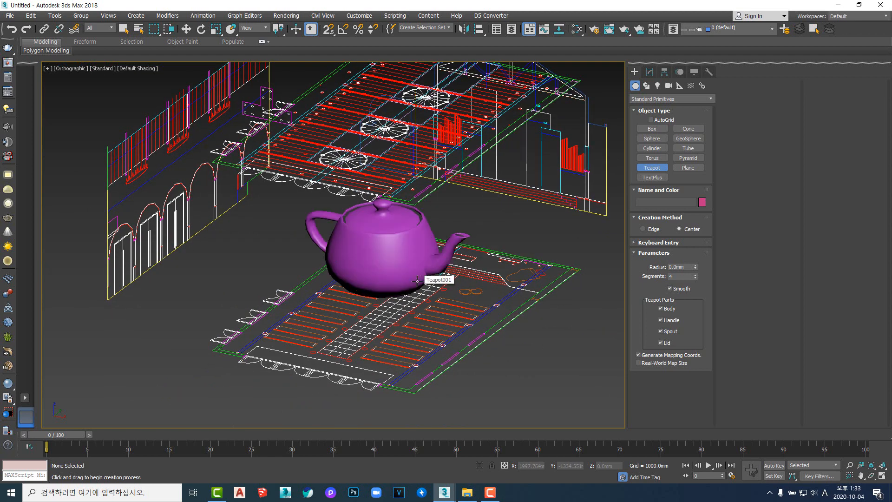
# - Create a VRay plane light beside the floor plan, with half-length about 1571 mm and half-width about 3591 mm
pyautogui.hotkey('ctrl', 'z')
pyautogui.moveTo(418, 279); pyautogui.dragTo(372, 295, button='middle')
pyautogui.click(657, 85)
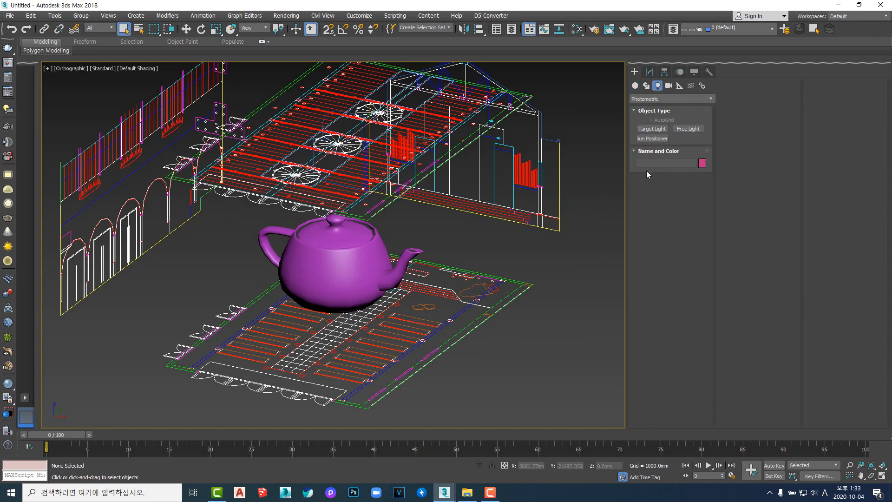
pyautogui.click(662, 99)
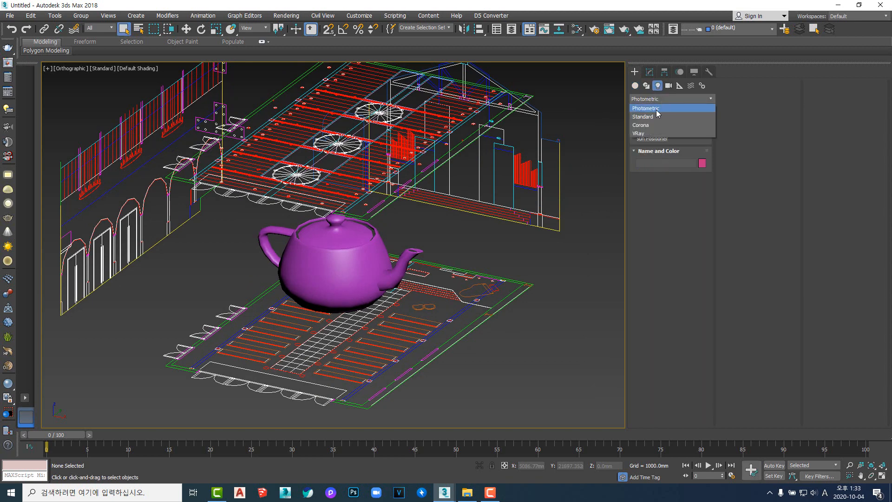
pyautogui.click(663, 136)
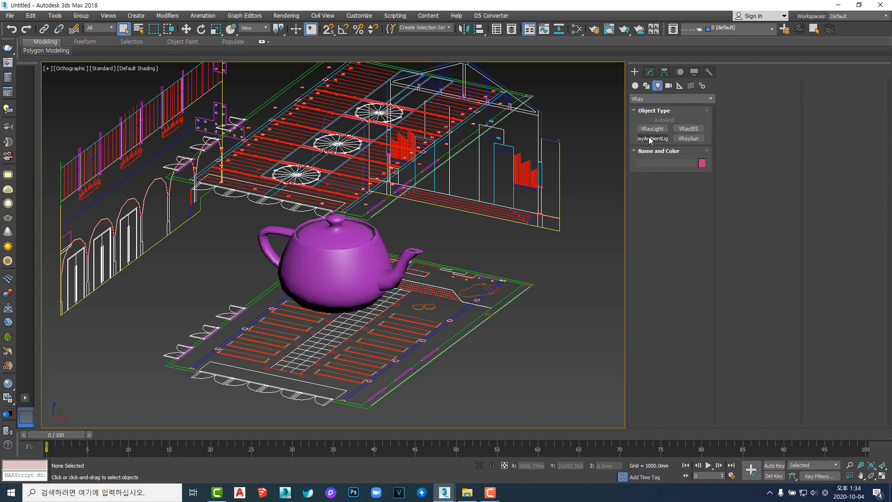
pyautogui.click(652, 128)
pyautogui.moveTo(481, 258); pyautogui.dragTo(576, 332)
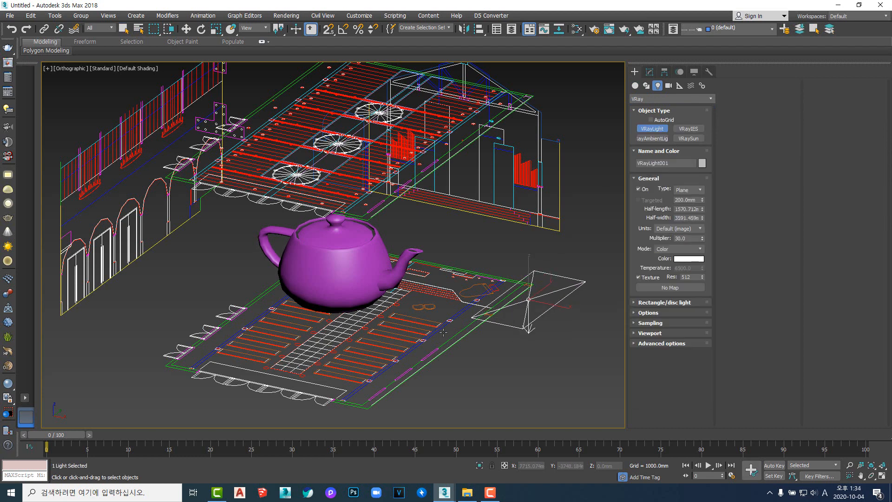
# - Undo and redo the creation of the VRay light beside the floor plan
pyautogui.scroll(4, 525, 277)
pyautogui.scroll(-4, 525, 278)
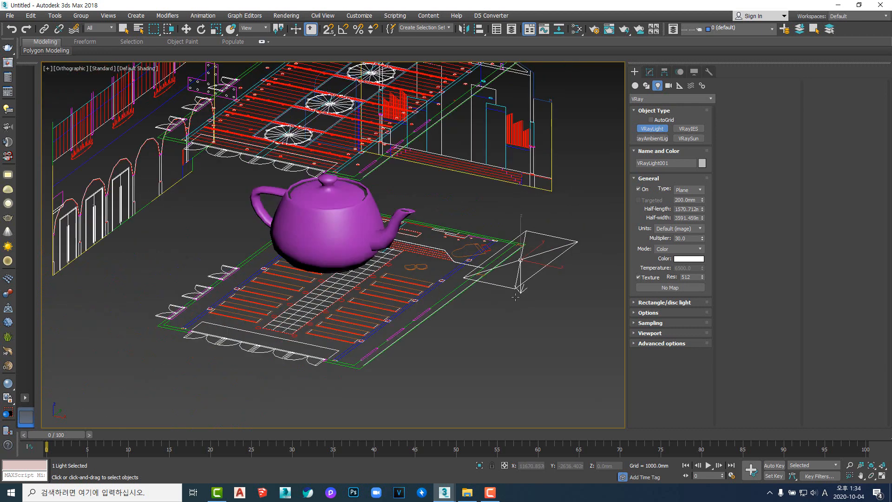
pyautogui.hotkey('ctrl', 'z')
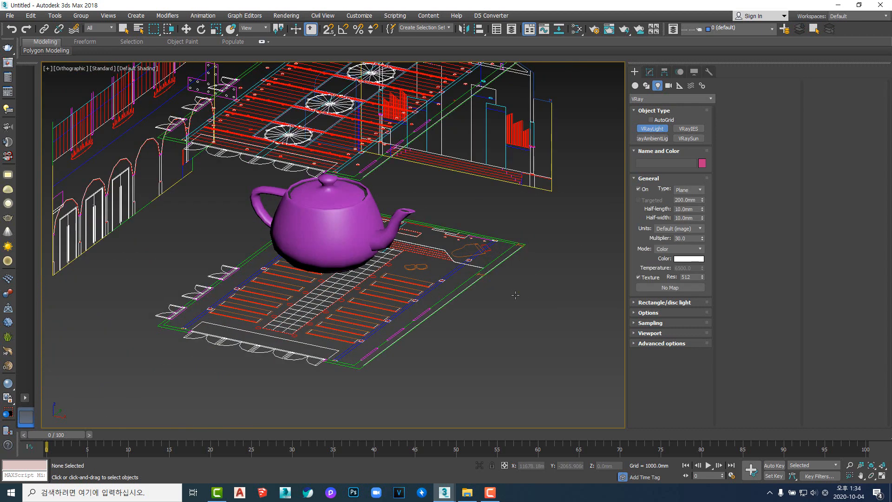
pyautogui.hotkey('ctrl', 'y')
pyautogui.hotkey('ctrl', 'z')
pyautogui.hotkey('ctrl', 'y')
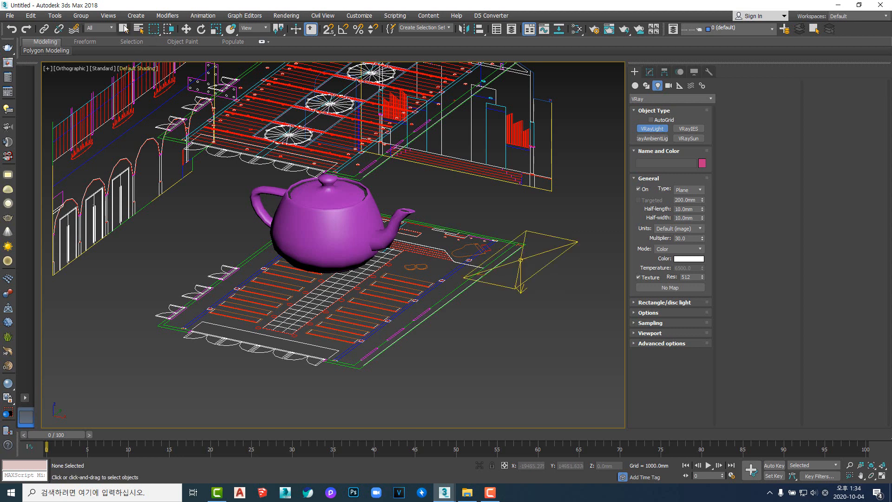
# - Leave light creation and delete the VRay light beside the floor plan
pyautogui.rightClick(589, 303)
pyautogui.click(534, 267)
pyautogui.press('Delete')
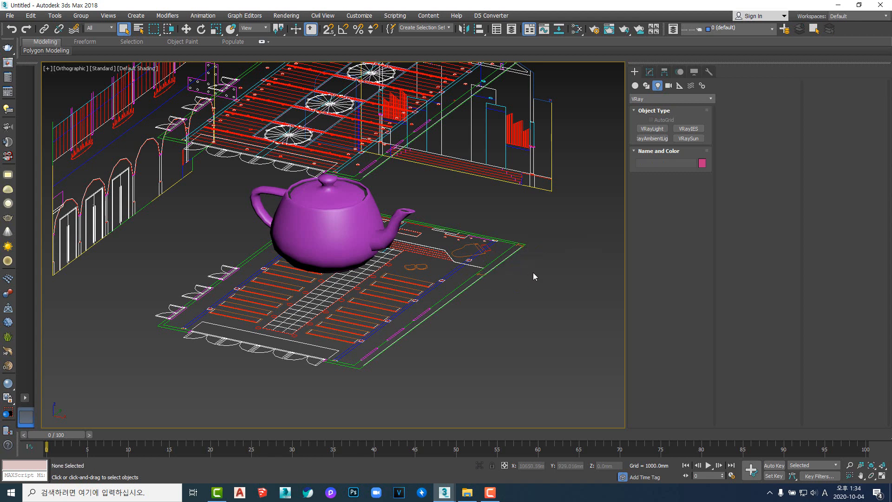
# - Examine the teapot among the plan, ceiling and elevation drawings with the safe frame displayed
pyautogui.moveTo(483, 263); pyautogui.dragTo(493, 286, button='middle')
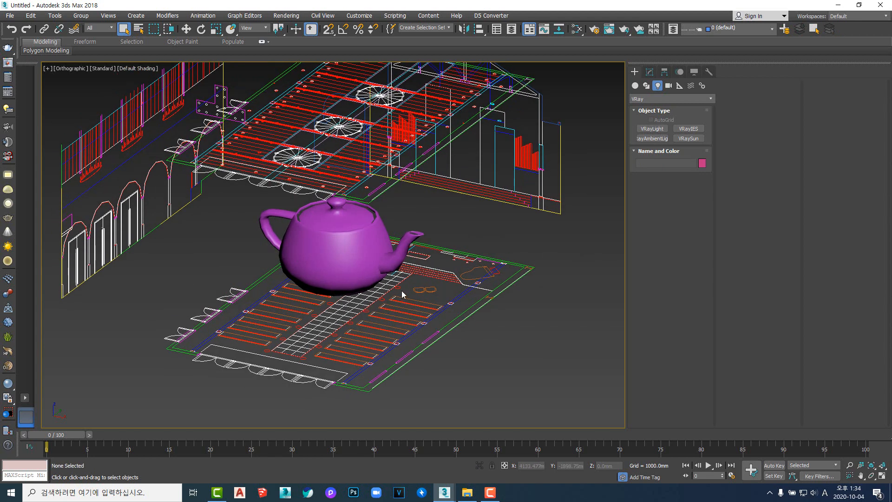
pyautogui.moveTo(401, 291)
pyautogui.mouseDown(button='middle')
pyautogui.moveTo(428, 284)
pyautogui.moveTo(407, 282)
pyautogui.mouseUp(button='middle')
pyautogui.scroll(-2, 428, 283)
pyautogui.scroll(2, 425, 281)
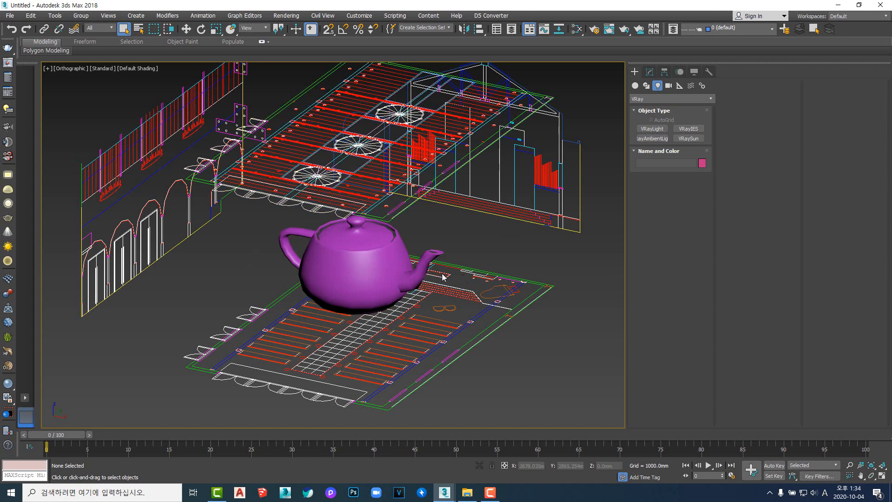
pyautogui.moveTo(444, 279); pyautogui.dragTo(445, 260, button='middle')
pyautogui.hotkey('shift', 'f')
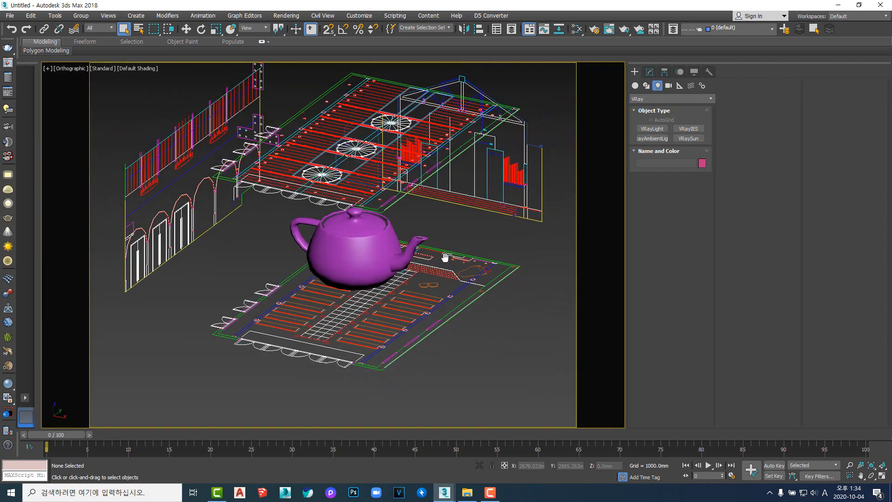
pyautogui.keyDown('alt'); pyautogui.moveTo(460, 255); pyautogui.dragTo(390, 276, button='middle'); pyautogui.keyUp('alt')
pyautogui.scroll(-5, 389, 276)
pyautogui.scroll(2, 389, 275)
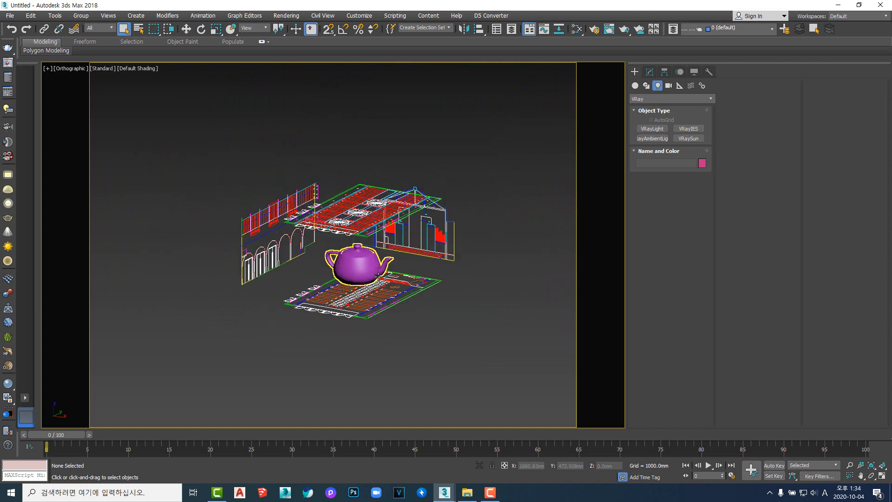
# - Delete the teapot standing on the floor plan, keeping only the line drawings
pyautogui.scroll(1, 378, 275)
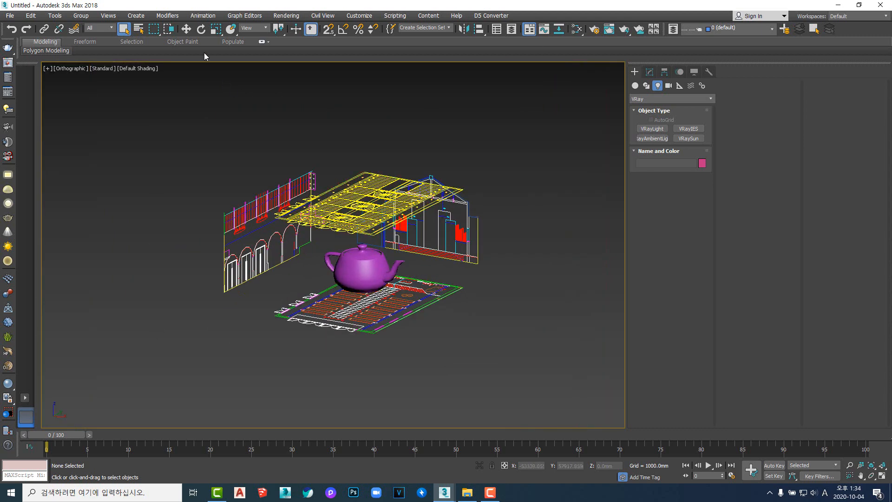
pyautogui.click(376, 283)
pyautogui.press('Delete')
pyautogui.moveTo(376, 285)
pyautogui.mouseDown(button='middle')
pyautogui.moveTo(404, 287)
pyautogui.moveTo(394, 276)
pyautogui.moveTo(362, 275)
pyautogui.moveTo(393, 279)
pyautogui.mouseUp(button='middle')
pyautogui.scroll(3, 419, 246)
pyautogui.scroll(-3, 408, 271)
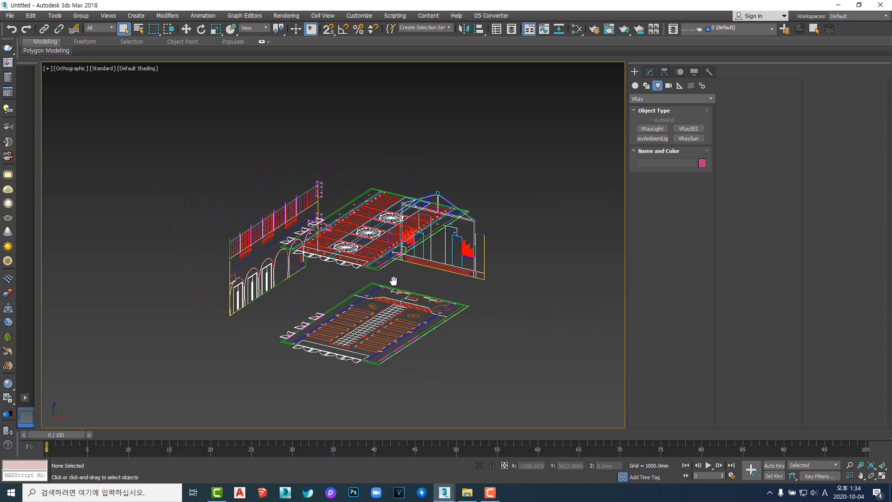
# - Examine the arched wall elevation's doors and columns from several angles and distances
pyautogui.scroll(2, 394, 281)
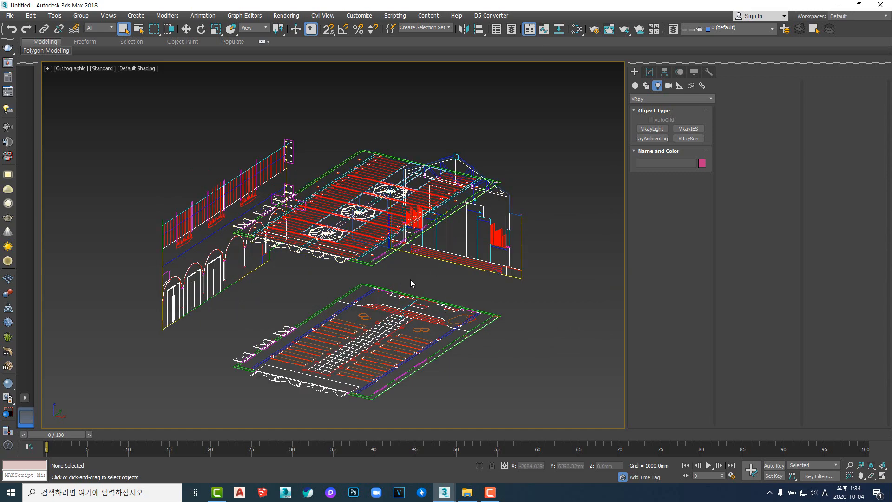
pyautogui.keyDown('alt'); pyautogui.moveTo(411, 280); pyautogui.dragTo(484, 302, button='middle'); pyautogui.keyUp('alt')
pyautogui.scroll(5, 221, 272)
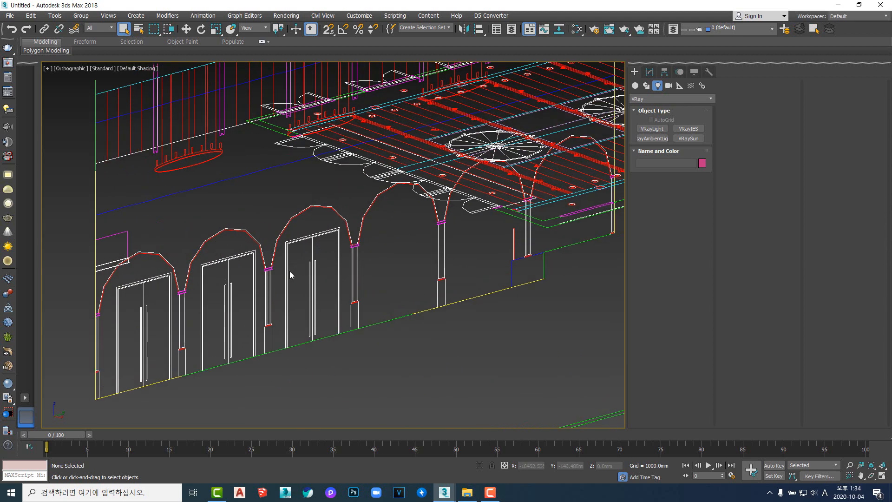
pyautogui.moveTo(322, 248); pyautogui.dragTo(288, 274, button='middle')
pyautogui.moveTo(348, 249); pyautogui.dragTo(285, 260, button='middle')
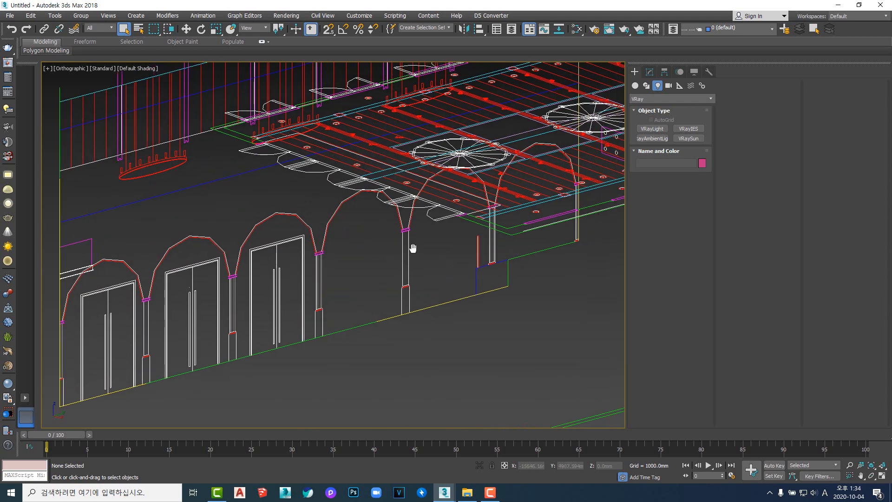
pyautogui.keyDown('alt'); pyautogui.moveTo(413, 248); pyautogui.dragTo(302, 211, button='middle'); pyautogui.keyUp('alt')
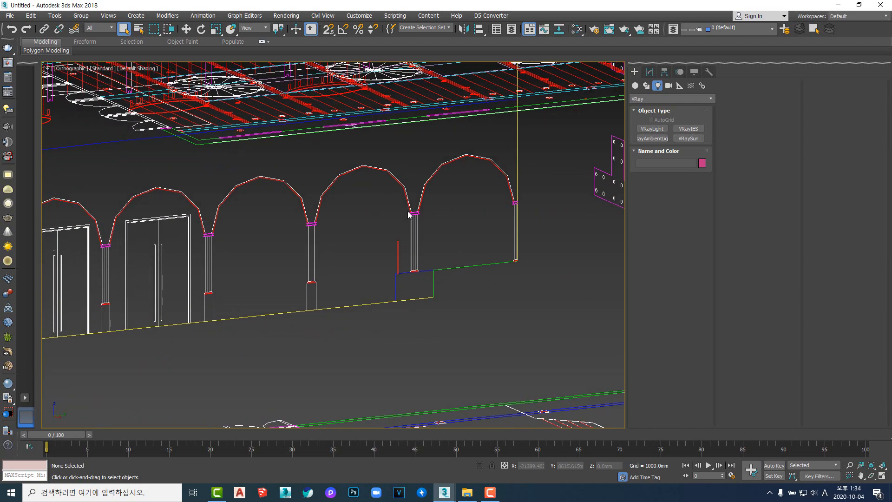
pyautogui.scroll(-6, 360, 272)
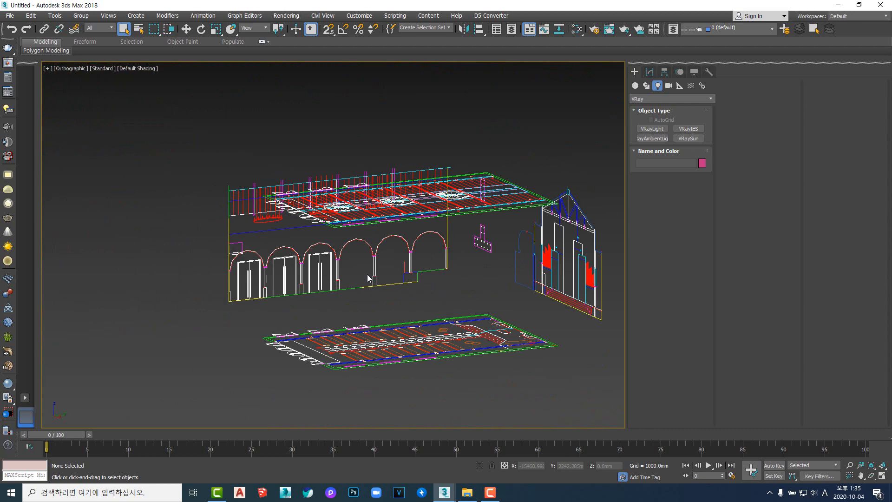
pyautogui.scroll(5, 370, 281)
pyautogui.scroll(-5, 358, 260)
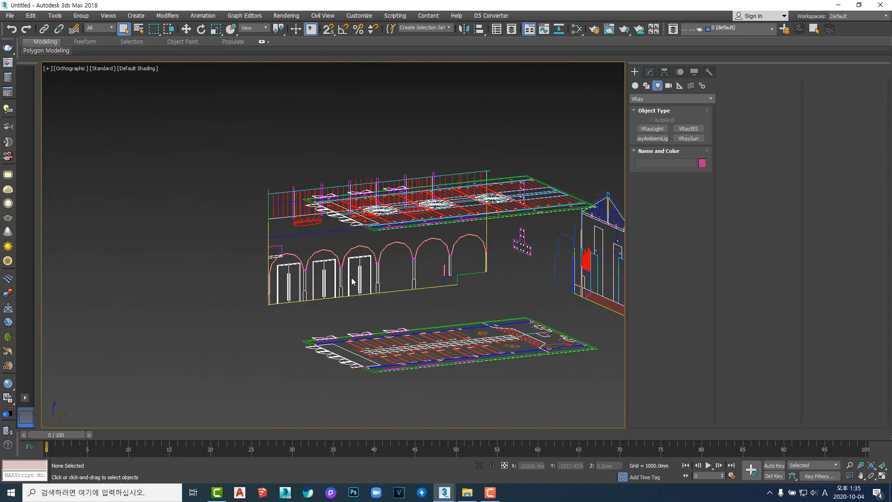
pyautogui.keyDown('alt'); pyautogui.moveTo(351, 281); pyautogui.dragTo(350, 249, button='middle'); pyautogui.keyUp('alt')
pyautogui.scroll(4, 350, 246)
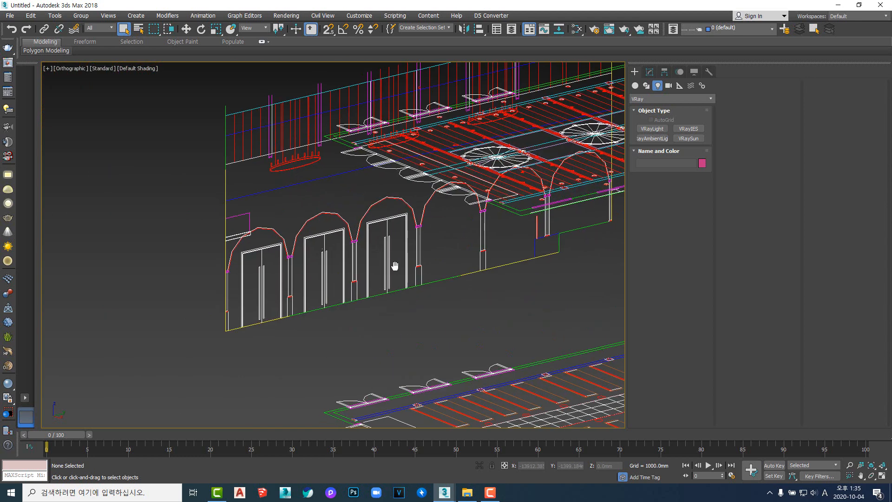
pyautogui.scroll(3, 434, 258)
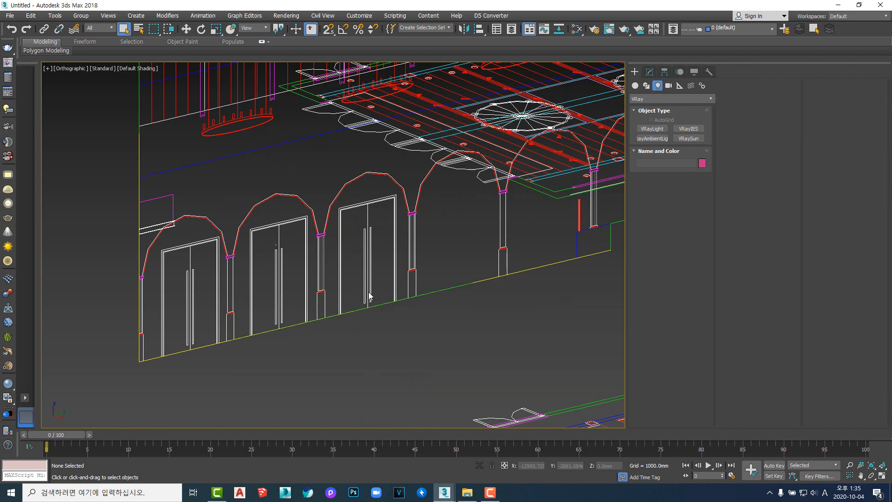
# - Compare the door swings and columns on the floor plan with the arched wall elevation
pyautogui.scroll(-10, 381, 289)
pyautogui.moveTo(362, 275)
pyautogui.mouseDown(button='middle')
pyautogui.moveTo(379, 278)
pyautogui.moveTo(355, 267)
pyautogui.mouseUp(button='middle')
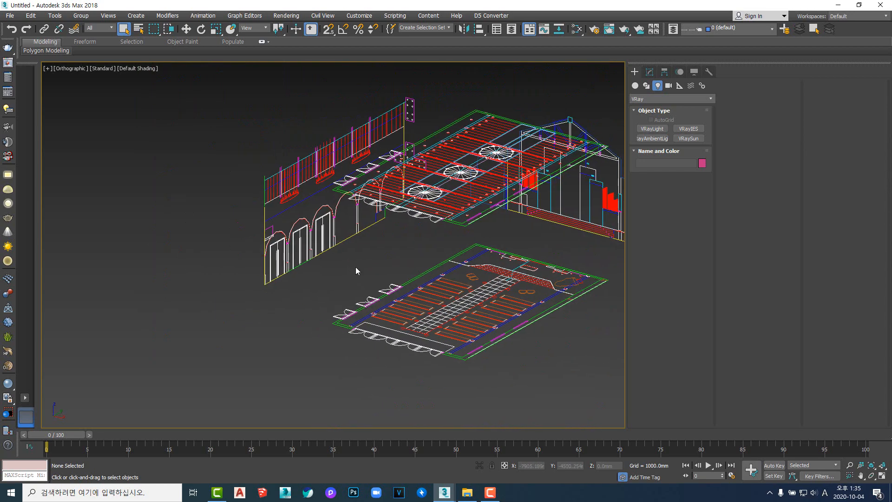
pyautogui.scroll(6, 404, 319)
pyautogui.moveTo(390, 309); pyautogui.dragTo(452, 327, button='middle')
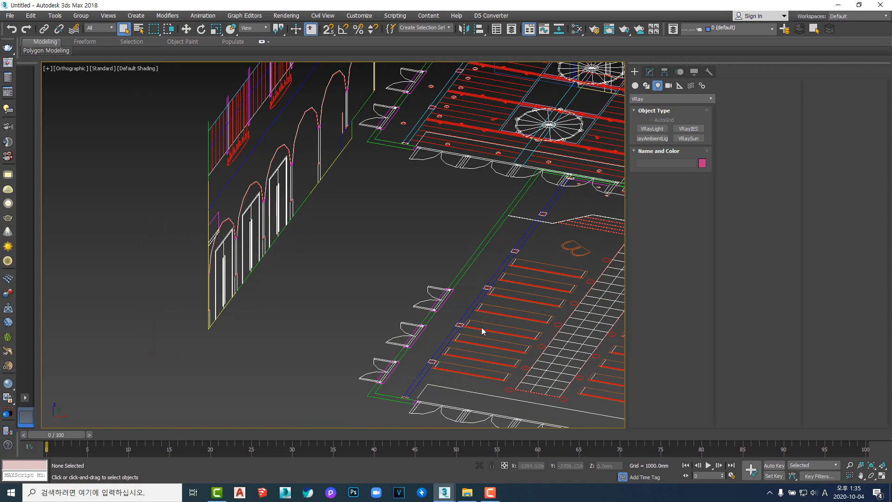
pyautogui.scroll(2, 402, 330)
pyautogui.scroll(2, 403, 331)
pyautogui.scroll(-3, 402, 348)
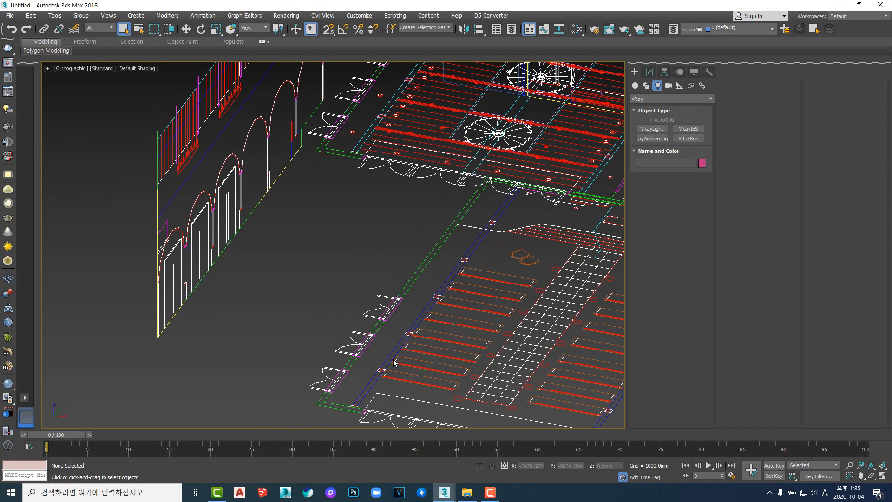
pyautogui.scroll(-1, 428, 333)
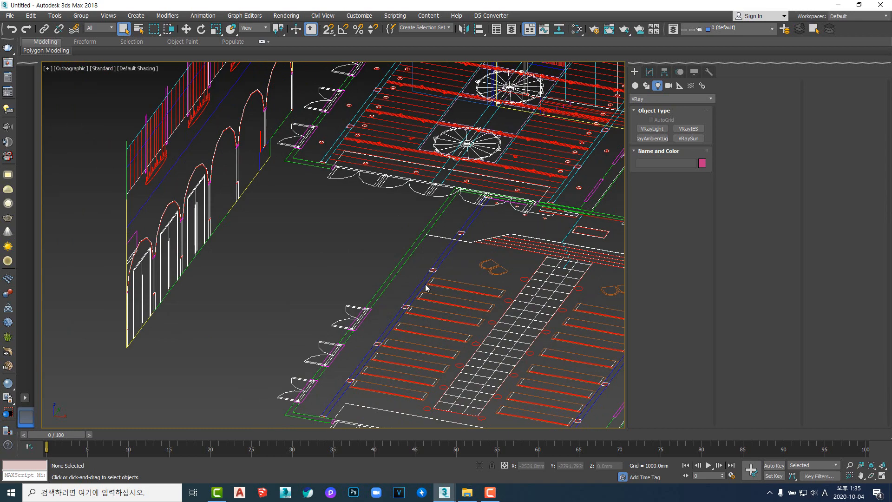
pyautogui.scroll(-6, 425, 293)
pyautogui.moveTo(328, 292)
pyautogui.keyDown('alt'); pyautogui.mouseDown(button='middle')
pyautogui.moveTo(348, 298)
pyautogui.moveTo(337, 290)
pyautogui.mouseUp(button='middle'); pyautogui.keyUp('alt')
# - Examine the segmented arch outlines and the double doors of the wall elevation up close
pyautogui.scroll(4, 316, 247)
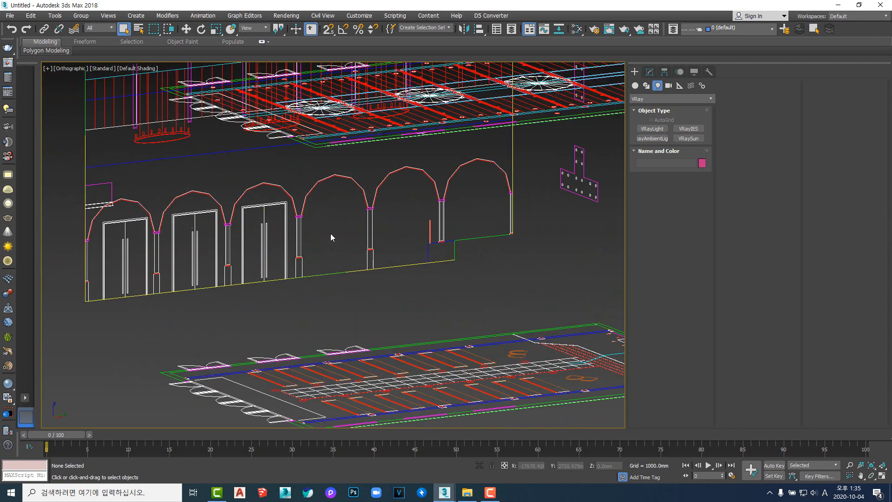
pyautogui.moveTo(330, 234); pyautogui.dragTo(337, 268, button='middle')
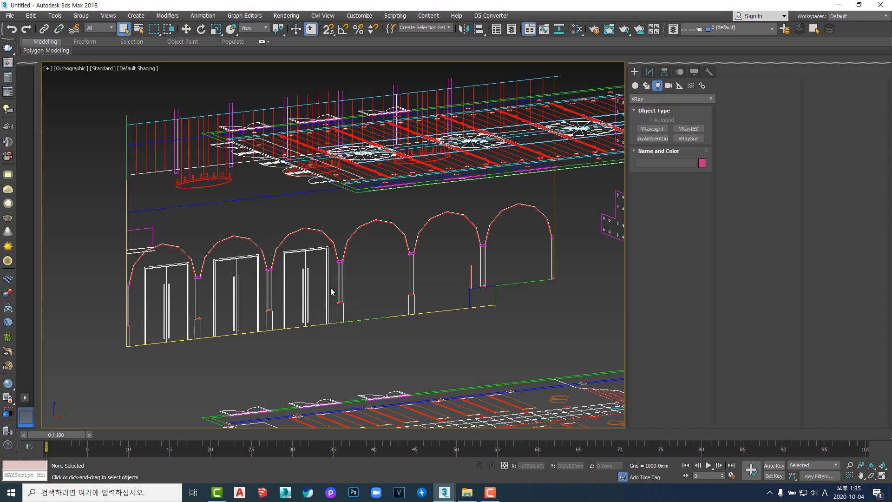
pyautogui.scroll(1, 350, 281)
pyautogui.scroll(3, 320, 272)
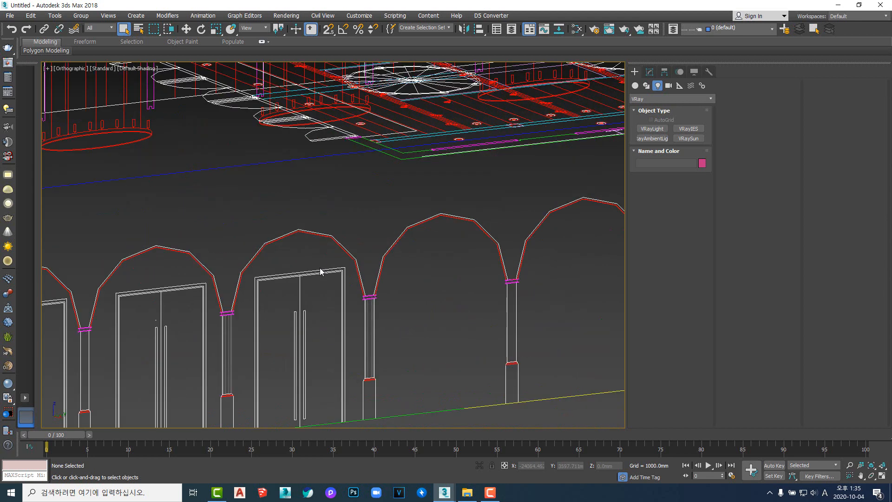
pyautogui.scroll(-3, 321, 272)
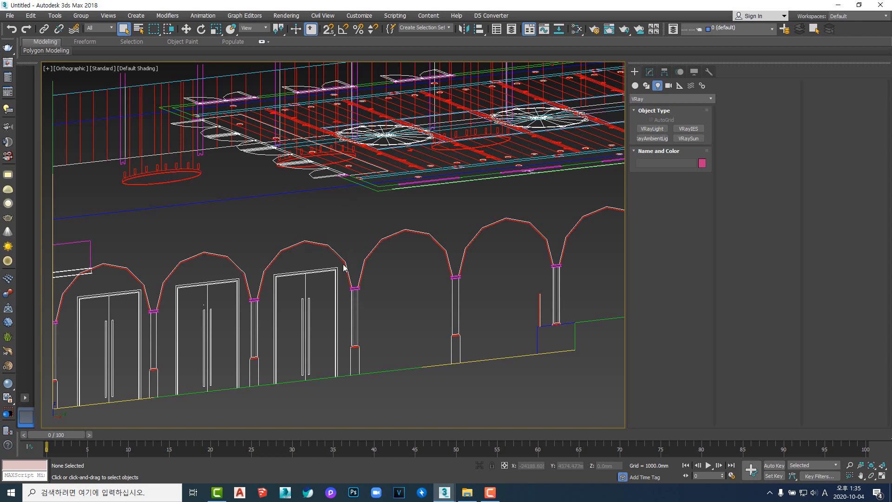
pyautogui.scroll(-2, 344, 266)
pyautogui.moveTo(350, 281); pyautogui.dragTo(335, 291, button='middle')
pyautogui.scroll(3, 395, 255)
pyautogui.scroll(-5, 327, 285)
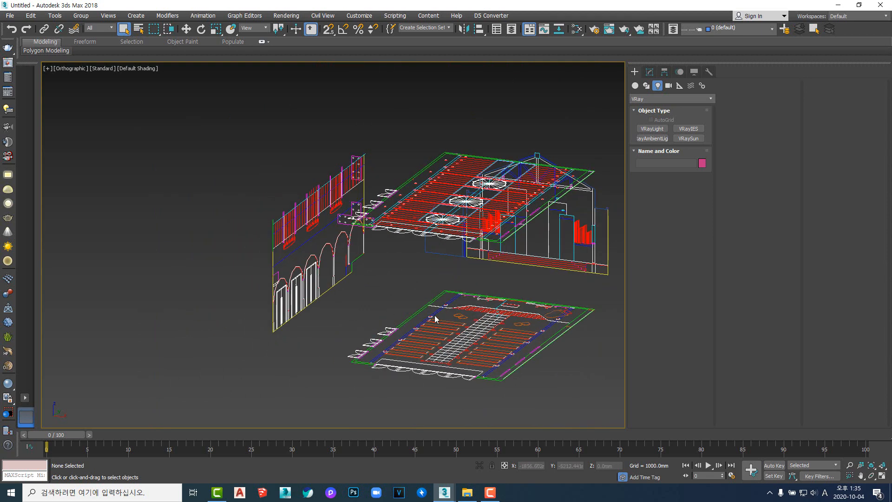
# - Select the ceiling plan group and look over its display and transform commands
pyautogui.moveTo(435, 319); pyautogui.dragTo(380, 312, button='middle')
pyautogui.click(407, 242)
pyautogui.rightClick(389, 261)
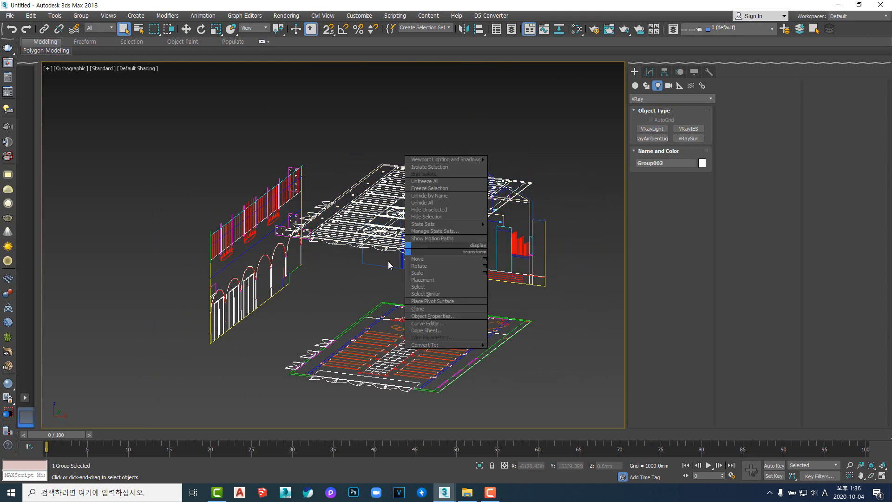
pyautogui.click(331, 291)
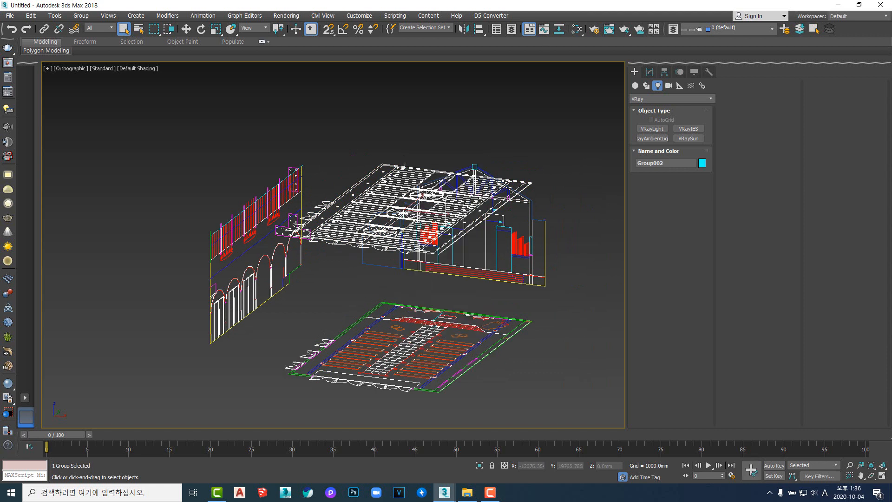
pyautogui.rightClick(357, 223)
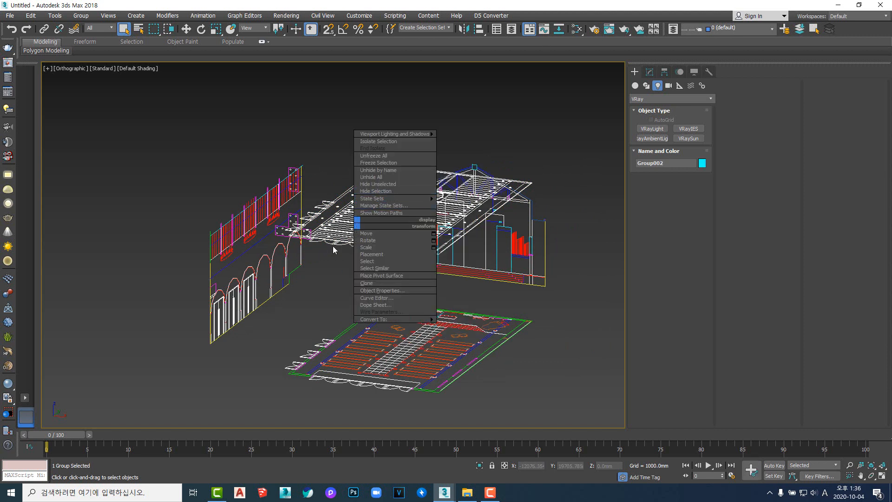
pyautogui.click(324, 263)
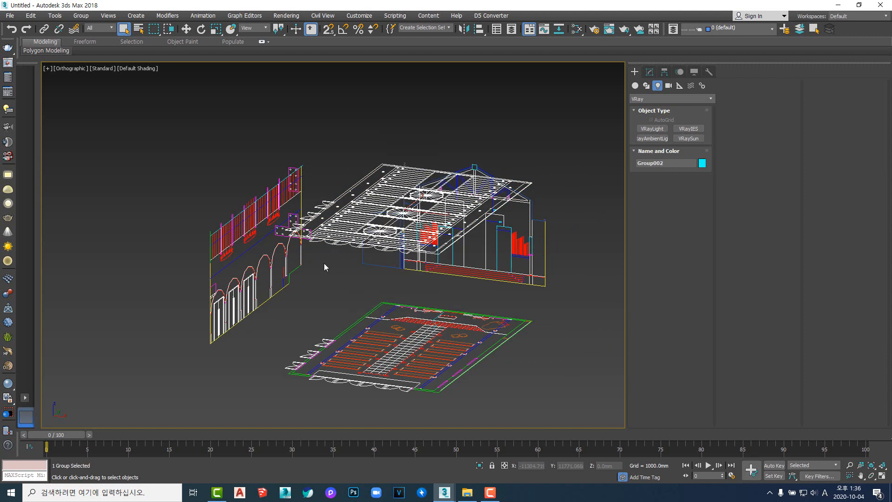
# - Open the layer list, collapse the 01_dwg_ceing layer and hide it
pyautogui.click(672, 36)
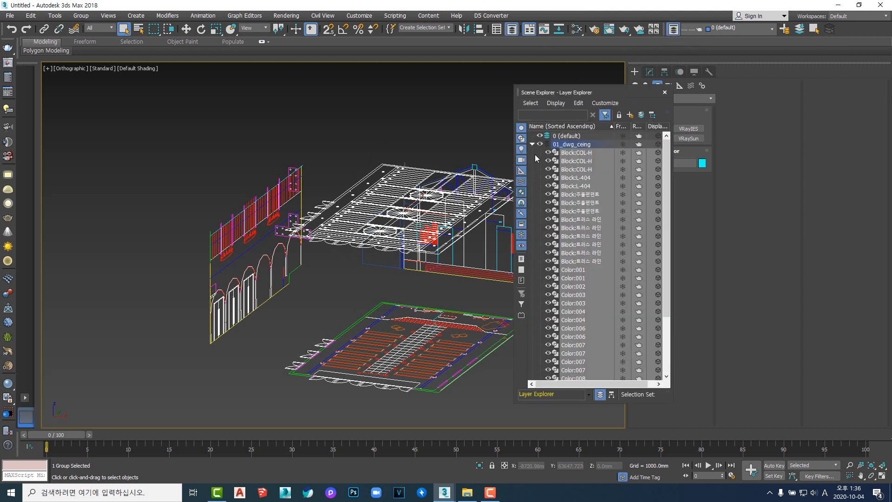
pyautogui.click(533, 145)
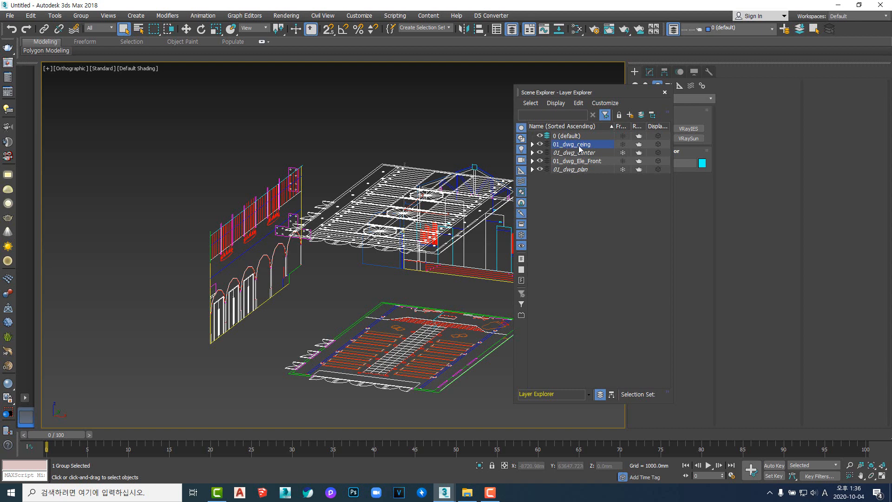
pyautogui.click(539, 144)
pyautogui.scroll(2, 396, 230)
pyautogui.scroll(-4, 396, 229)
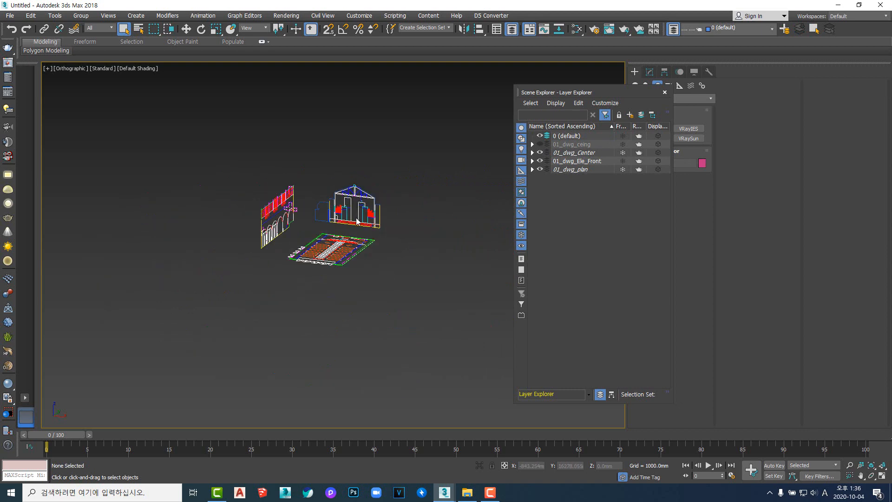
# - Compare the scene with and without the ceiling plan by toggling the 01_dwg_ceing layer, leaving it hidden
pyautogui.scroll(2, 396, 230)
pyautogui.scroll(1, 396, 229)
pyautogui.scroll(-3, 399, 224)
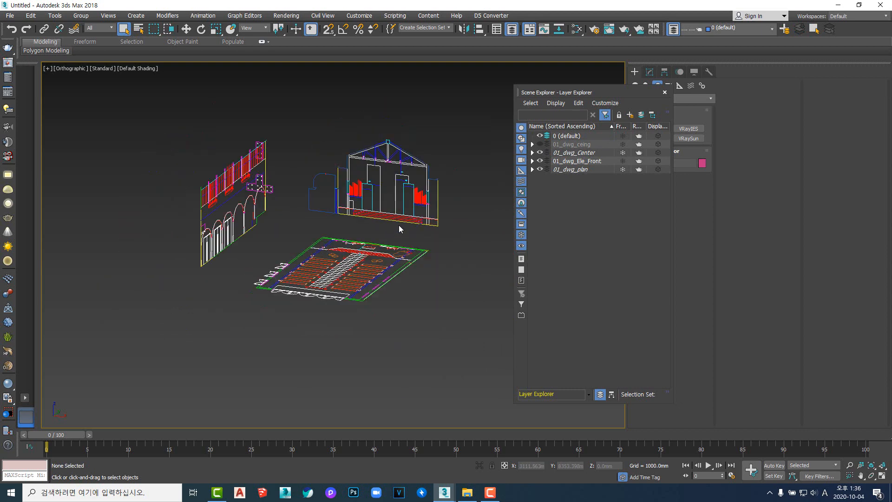
pyautogui.scroll(5, 422, 139)
pyautogui.click(540, 144)
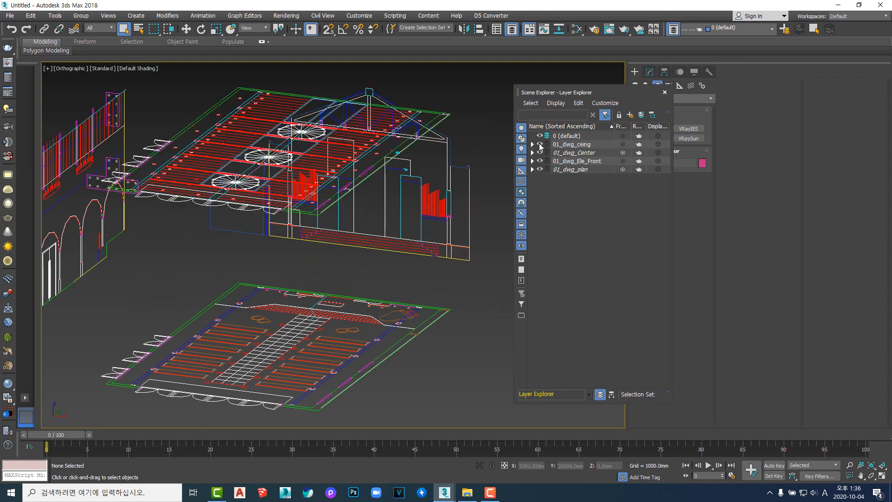
pyautogui.click(540, 144)
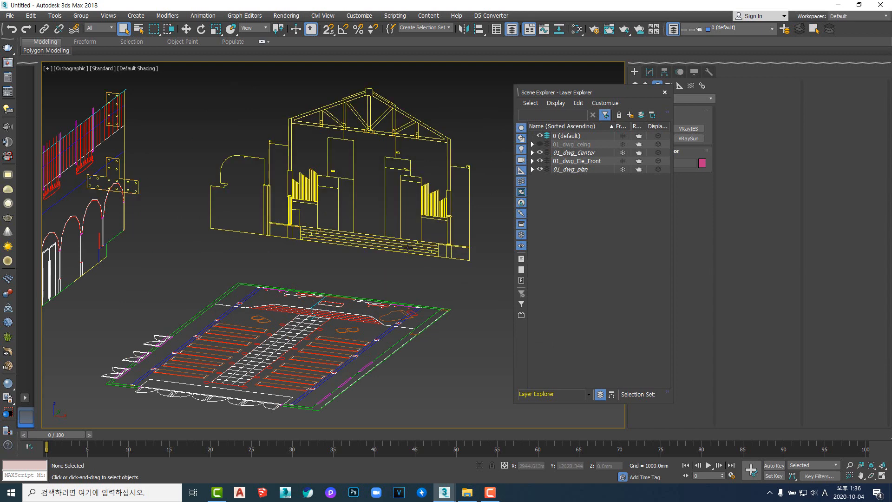
pyautogui.click(540, 144)
pyautogui.click(540, 144)
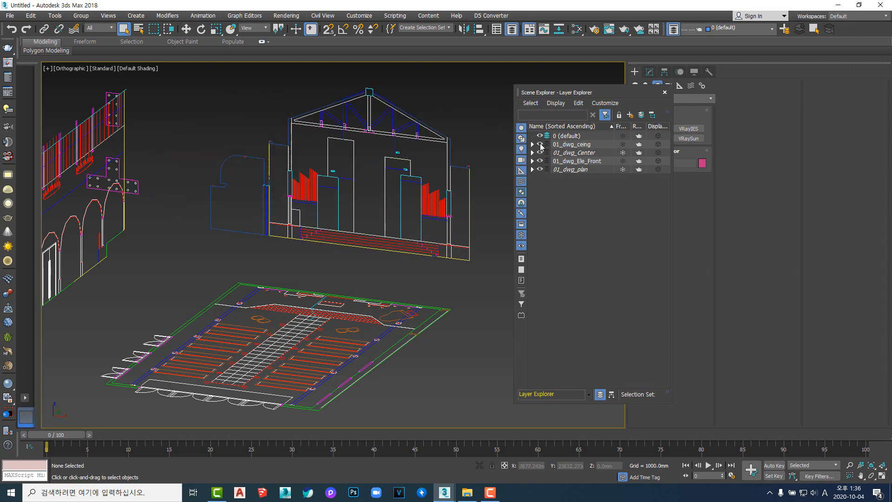
# - Examine the floor plan, front elevation and arched wall elevation together from several angles without the ceiling plan
pyautogui.scroll(-4, 386, 244)
pyautogui.moveTo(396, 267); pyautogui.dragTo(405, 243, button='middle')
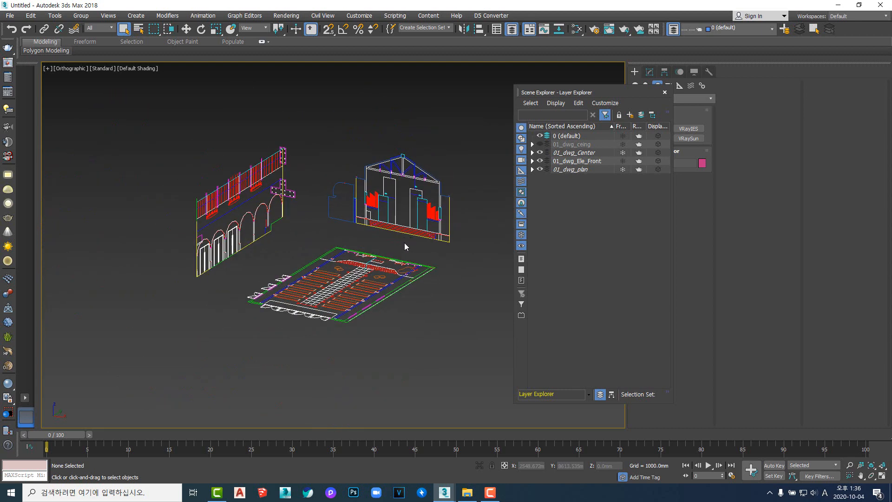
pyautogui.scroll(5, 404, 243)
pyautogui.scroll(-5, 392, 263)
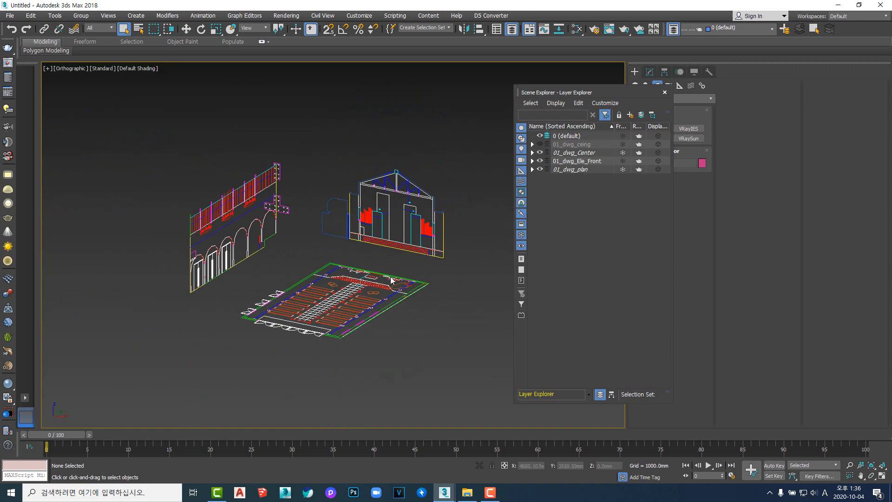
pyautogui.moveTo(325, 277)
pyautogui.mouseDown(button='middle')
pyautogui.moveTo(353, 292)
pyautogui.moveTo(324, 288)
pyautogui.mouseUp(button='middle')
pyautogui.moveTo(238, 253); pyautogui.dragTo(283, 254, button='middle')
pyautogui.scroll(4, 283, 251)
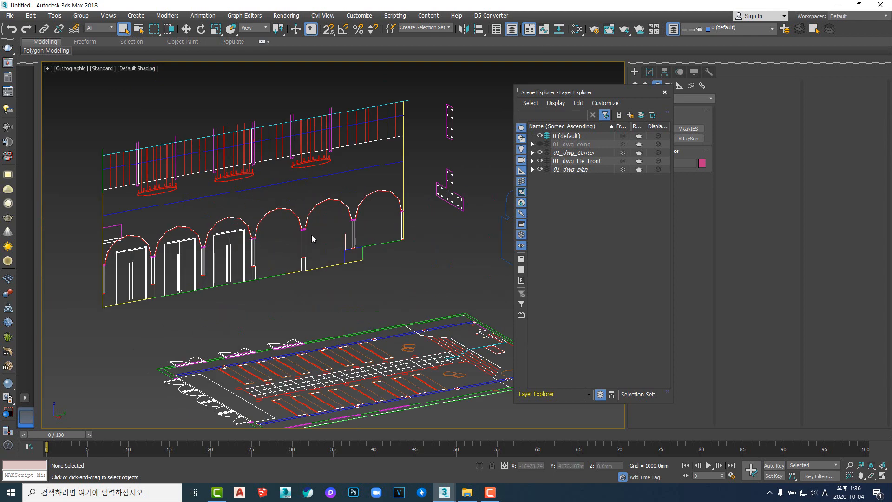
pyautogui.scroll(-4, 283, 270)
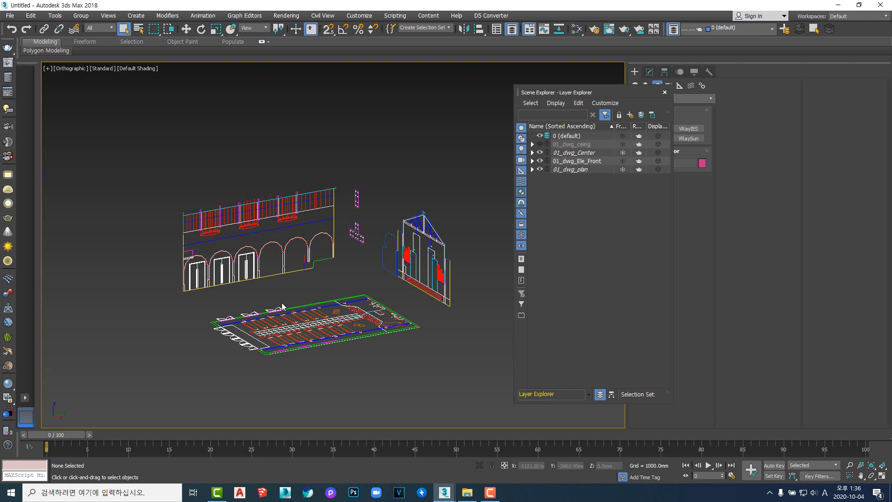
pyautogui.keyDown('alt'); pyautogui.moveTo(282, 302); pyautogui.dragTo(319, 315, button='middle'); pyautogui.keyUp('alt')
# - Switch to the Right view and examine the arches, columns and doors of the wall elevation up close
pyautogui.press('r')
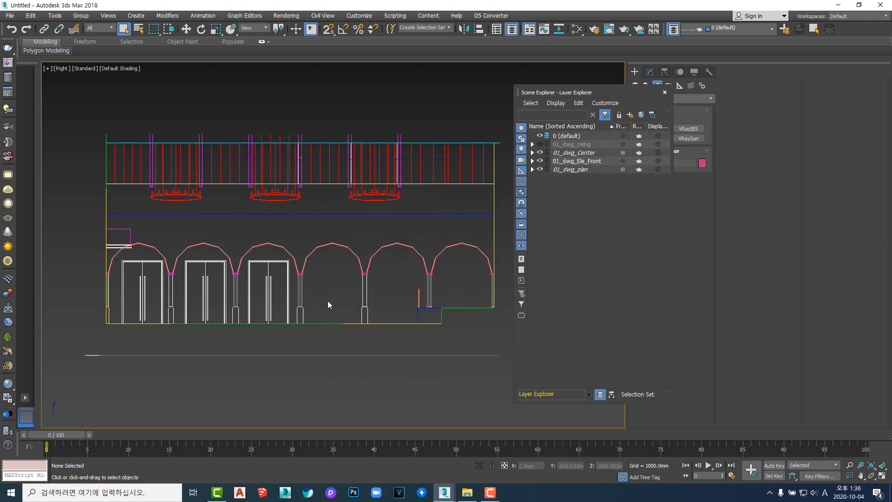
pyautogui.scroll(4, 327, 301)
pyautogui.moveTo(321, 283); pyautogui.dragTo(256, 340, button='middle')
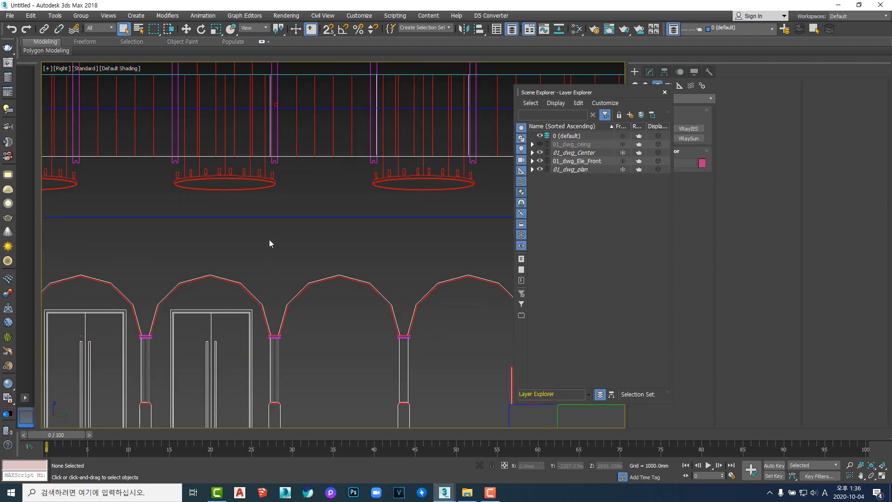
pyautogui.moveTo(363, 378); pyautogui.dragTo(345, 328, button='middle')
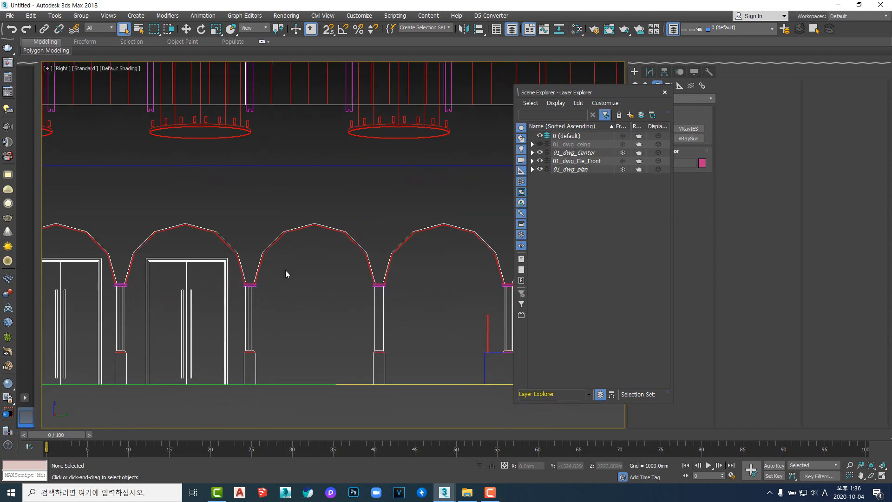
pyautogui.scroll(2, 353, 277)
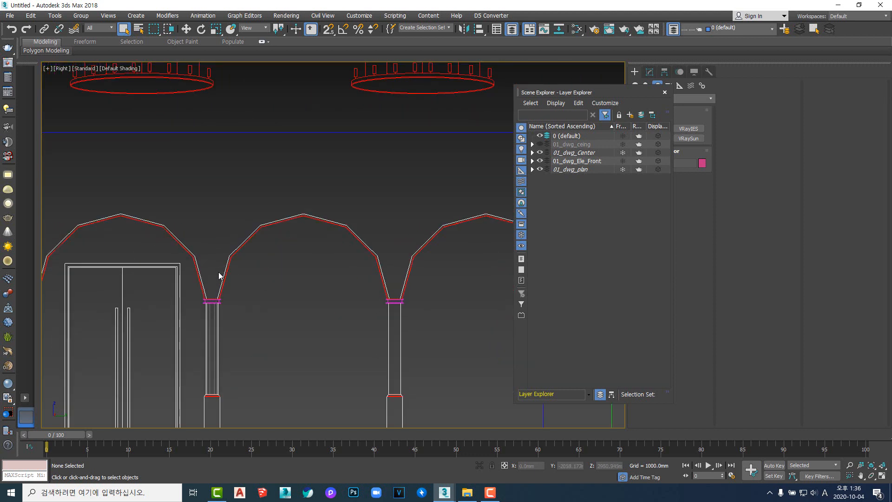
pyautogui.moveTo(255, 297); pyautogui.dragTo(289, 300, button='middle')
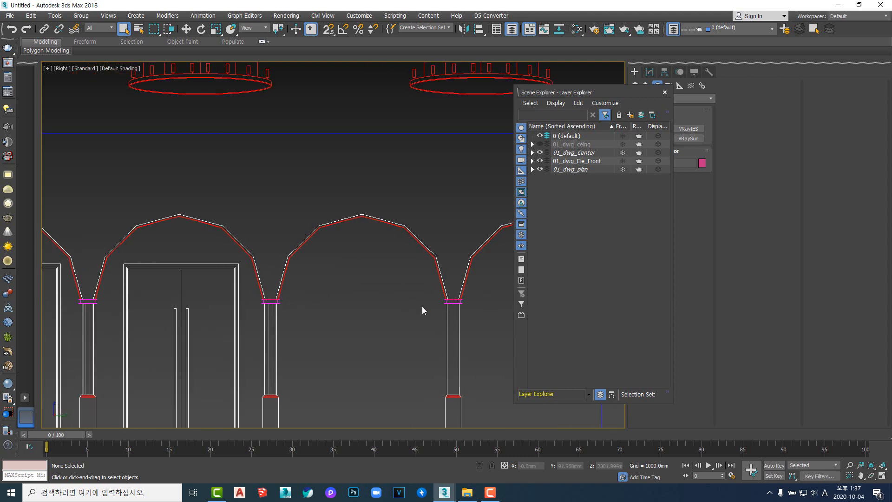
pyautogui.moveTo(422, 308); pyautogui.dragTo(411, 310, button='middle')
pyautogui.scroll(2, 431, 305)
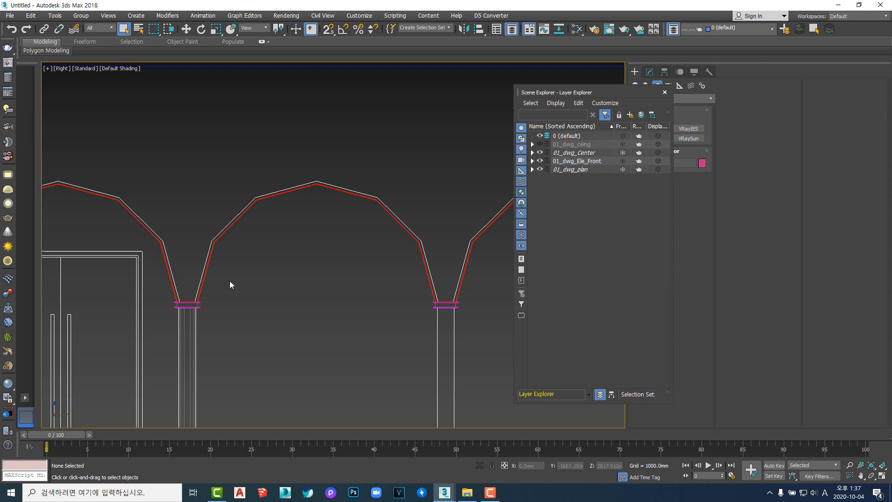
pyautogui.scroll(-4, 372, 279)
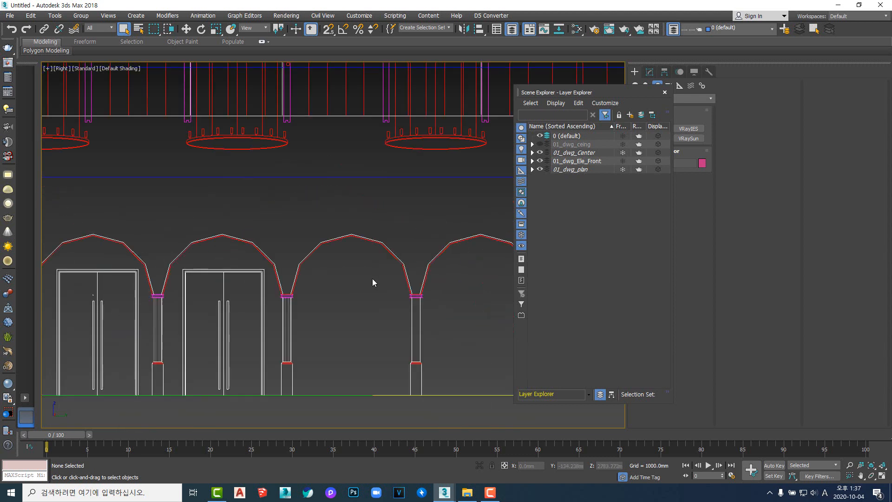
pyautogui.scroll(2, 367, 287)
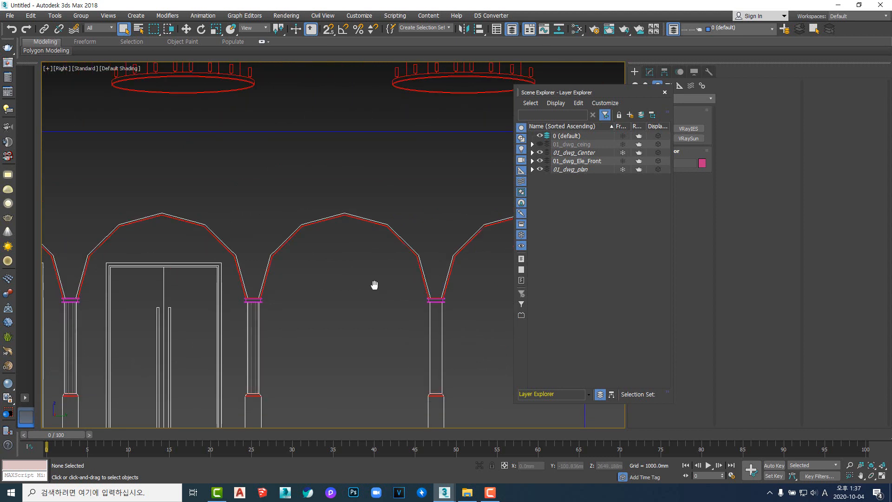
pyautogui.scroll(2, 394, 300)
pyautogui.scroll(-1, 395, 300)
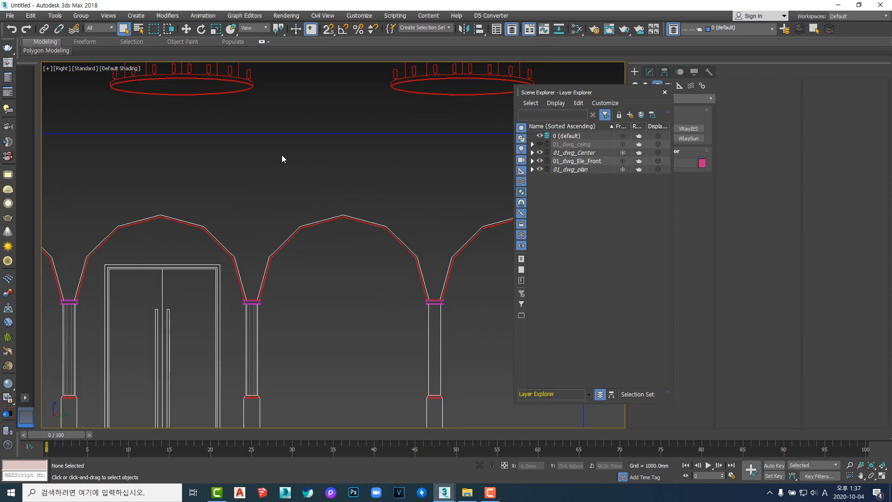
# - Start the Rectangle spline tool and turn on snapping with Vertex enabled, Grid Points disabled and snapping to frozen objects enabled
pyautogui.rightClick(344, 256)
pyautogui.click(362, 219)
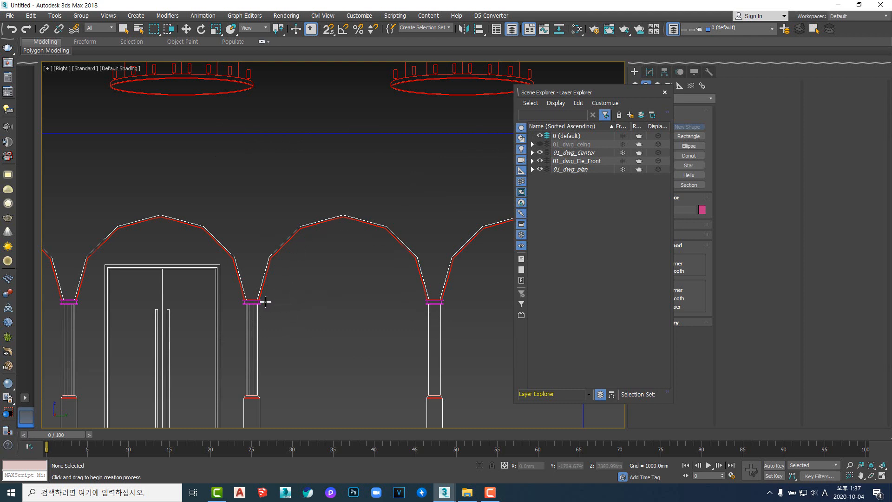
pyautogui.rightClick(353, 283)
pyautogui.click(368, 243)
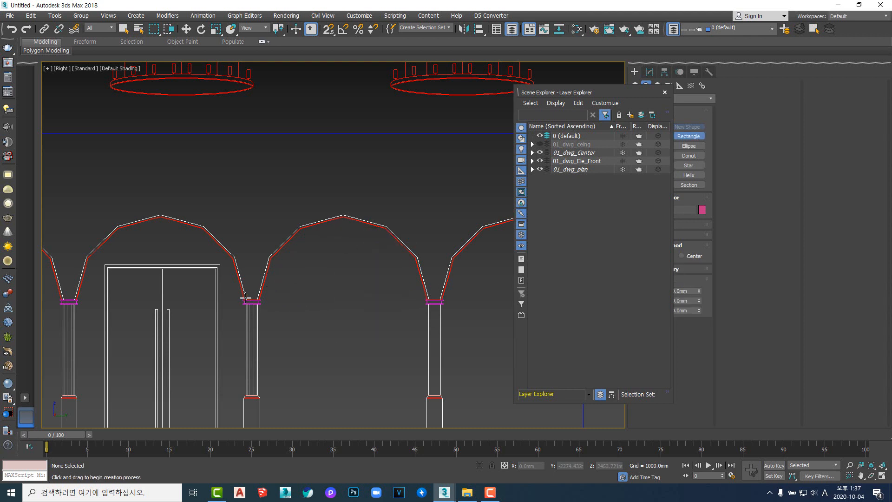
pyautogui.press('s')
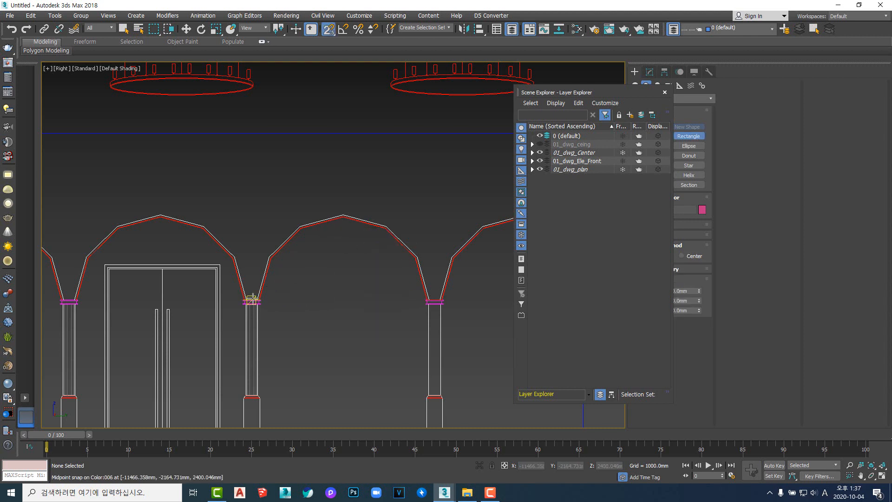
pyautogui.rightClick(329, 32)
pyautogui.click(403, 246)
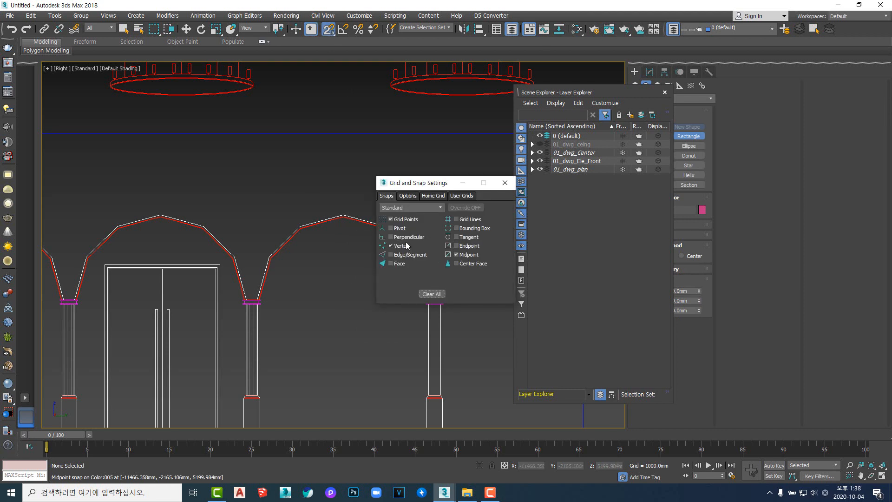
pyautogui.click(405, 219)
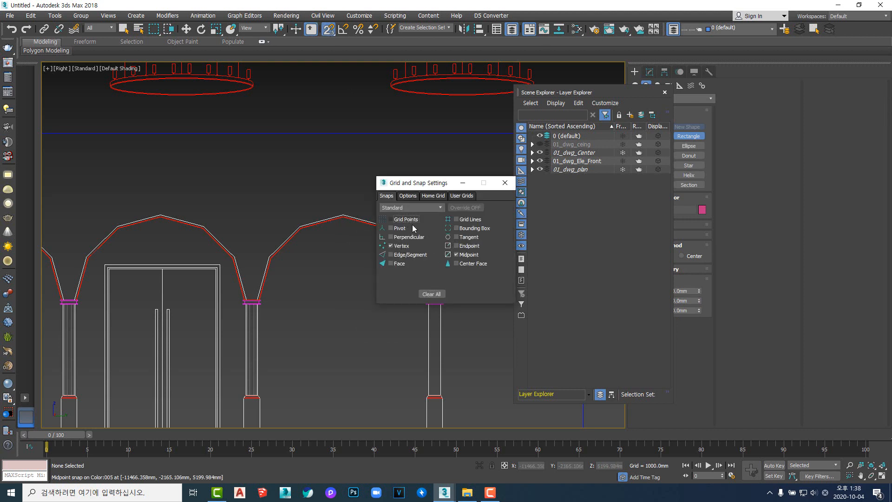
pyautogui.click(408, 196)
pyautogui.click(398, 272)
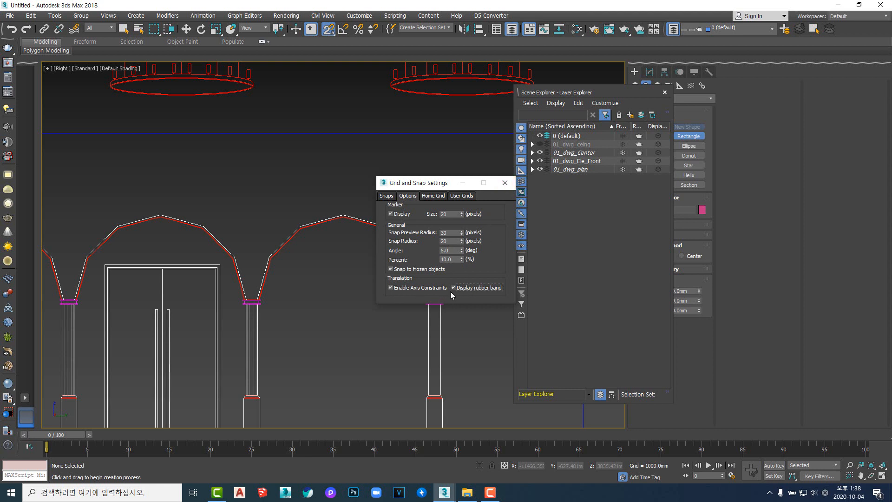
pyautogui.click(504, 183)
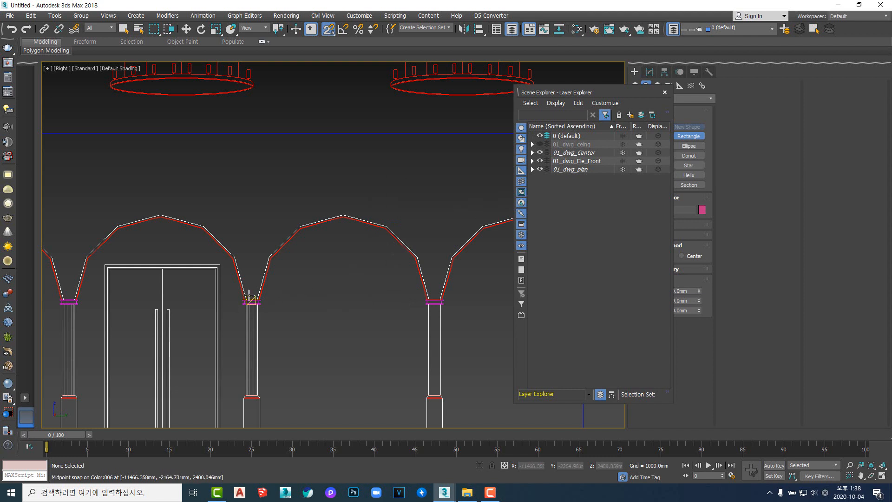
# - Draw a rectangle about 3075 mm wide and 2800 mm high over the arch beside the door, between the column midpoints and the blue line
pyautogui.moveTo(251, 300)
pyautogui.mouseDown()
pyautogui.moveTo(424, 183)
pyautogui.moveTo(438, 134)
pyautogui.moveTo(265, 149)
pyautogui.moveTo(249, 133)
pyautogui.moveTo(347, 355)
pyautogui.mouseUp()
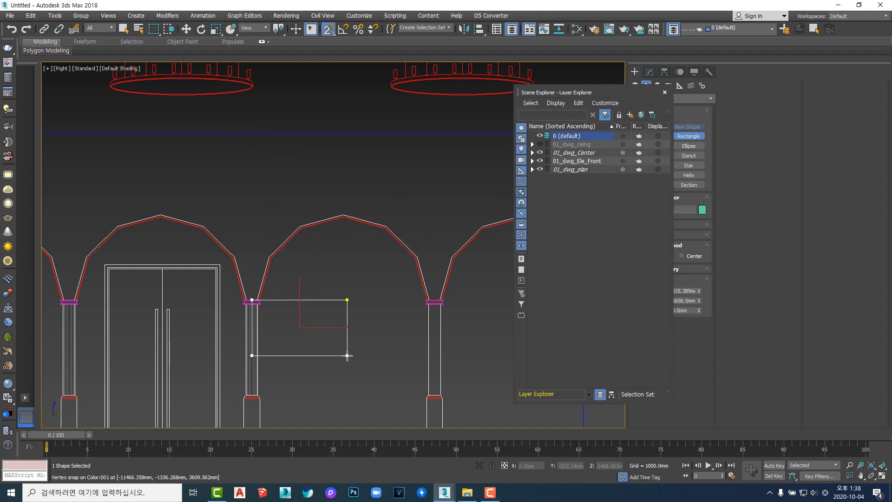
pyautogui.rightClick(347, 356)
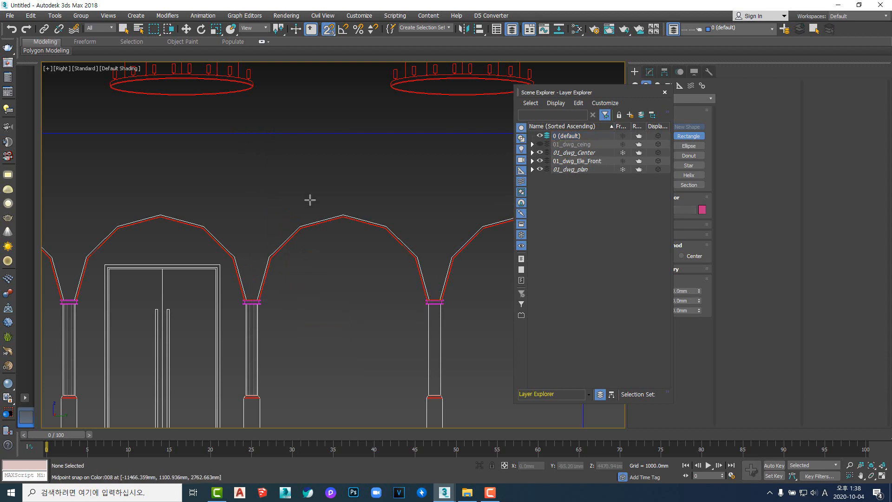
pyautogui.moveTo(434, 296); pyautogui.dragTo(252, 134)
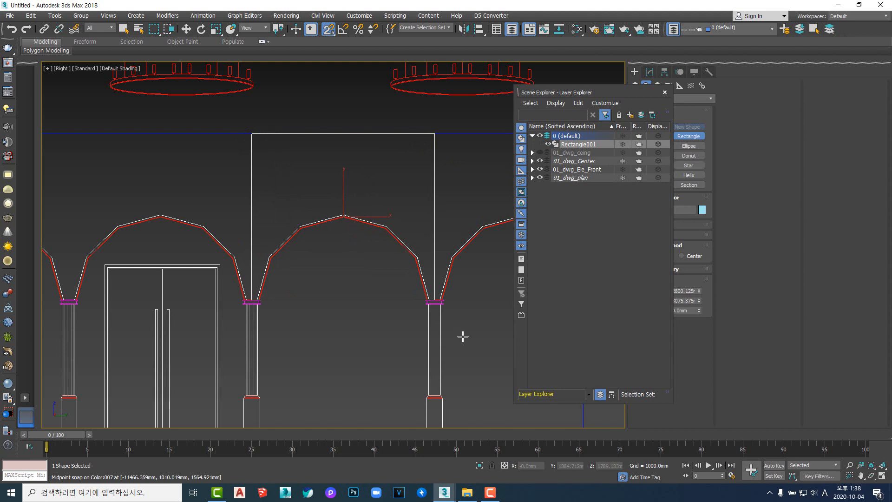
pyautogui.scroll(3, 400, 277)
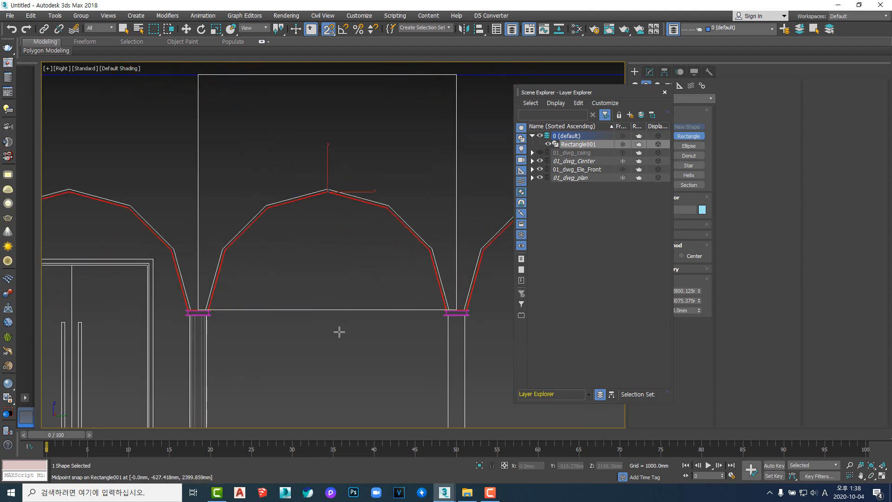
# - Close the layer list and apply an Edit Spline modifier to the rectangle
pyautogui.click(665, 93)
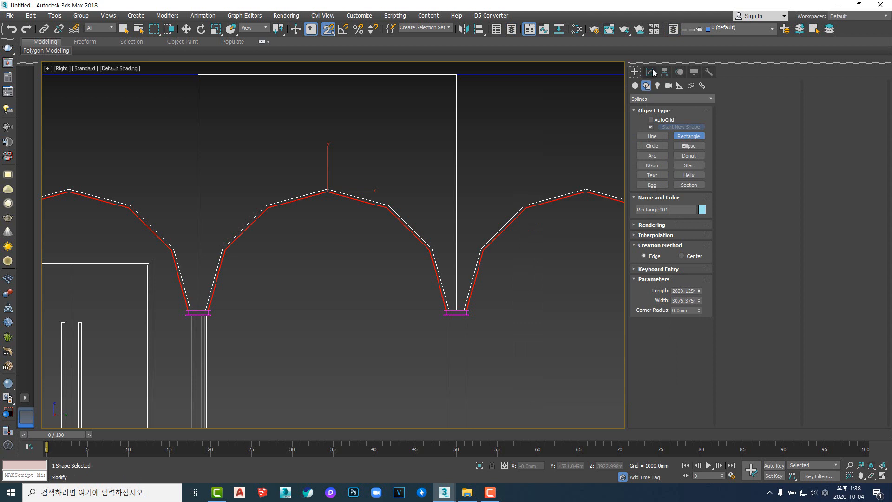
pyautogui.click(651, 72)
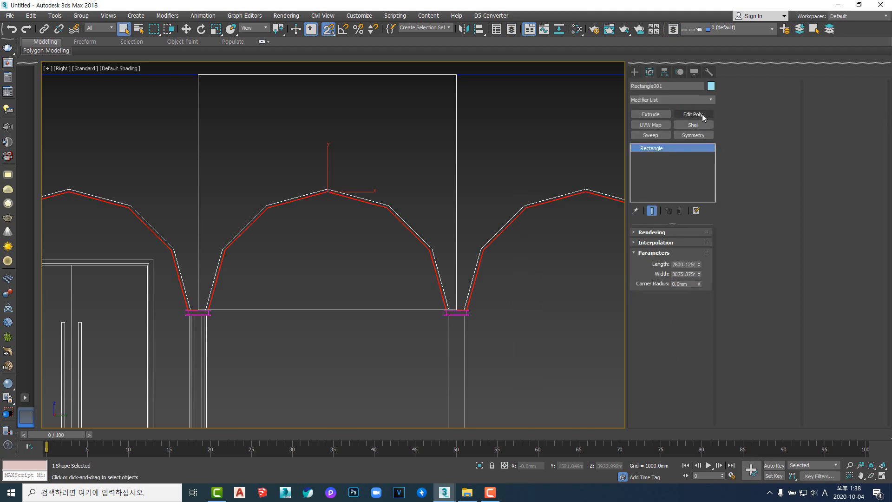
pyautogui.click(711, 100)
pyautogui.click(712, 100)
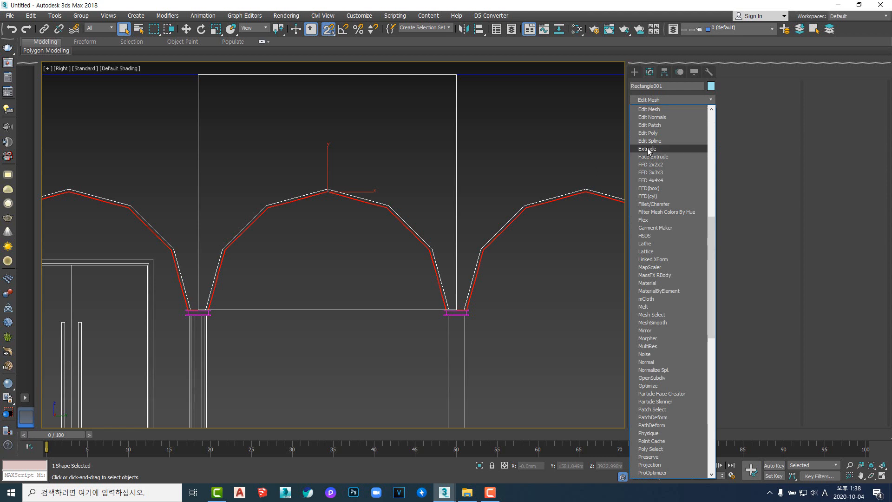
pyautogui.click(649, 140)
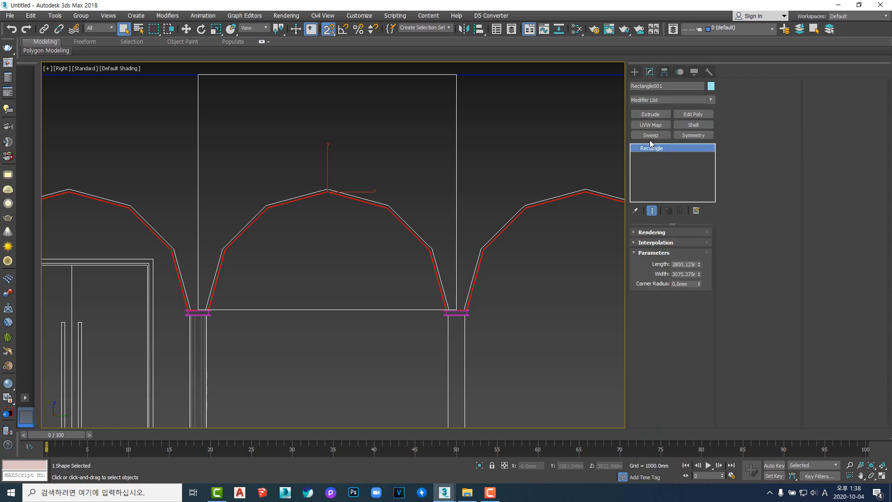
# - Convert the rectangle with its Edit Spline modifier to an Editable Spline
pyautogui.moveTo(462, 254)
pyautogui.mouseDown(button='middle')
pyautogui.moveTo(527, 258)
pyautogui.moveTo(462, 262)
pyautogui.mouseUp(button='middle')
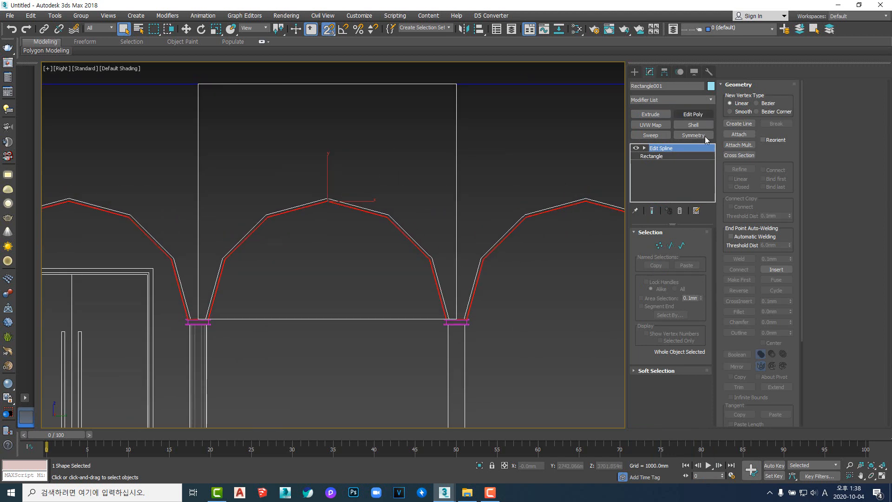
pyautogui.moveTo(460, 246); pyautogui.dragTo(490, 255, button='middle')
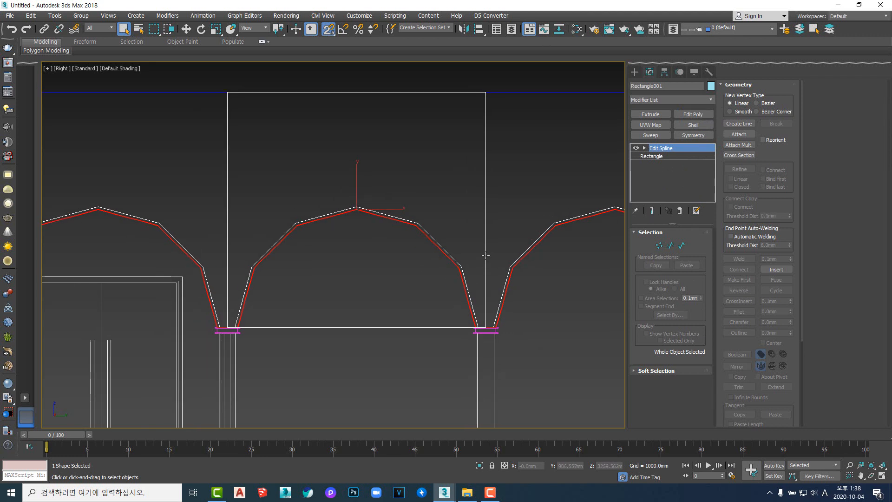
pyautogui.rightClick(486, 255)
pyautogui.moveTo(514, 348)
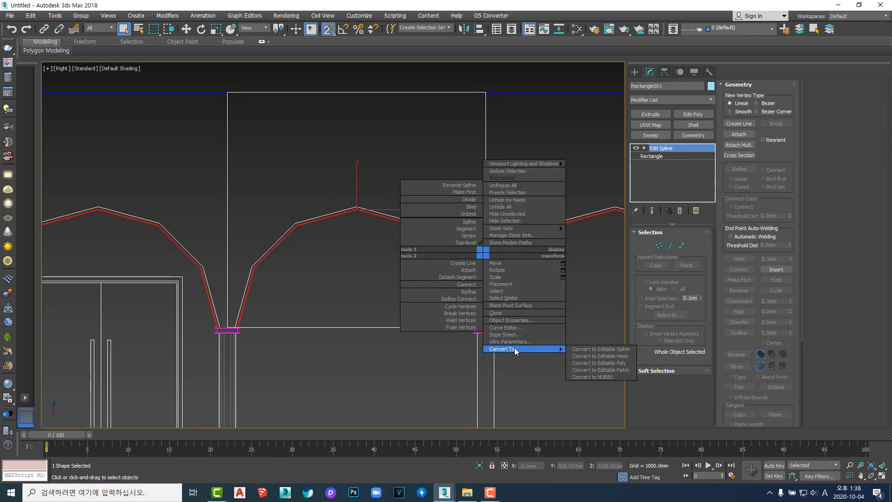
pyautogui.click(585, 349)
# - Delete the rectangle's bottom segment between the two columns, leave segment editing and deselect the spline
pyautogui.scroll(-1, 431, 314)
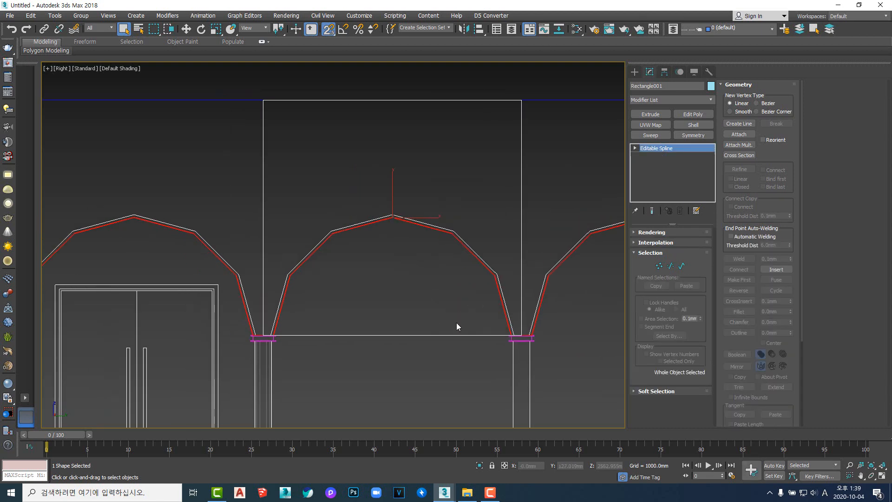
pyautogui.scroll(4, 456, 323)
pyautogui.scroll(-6, 492, 327)
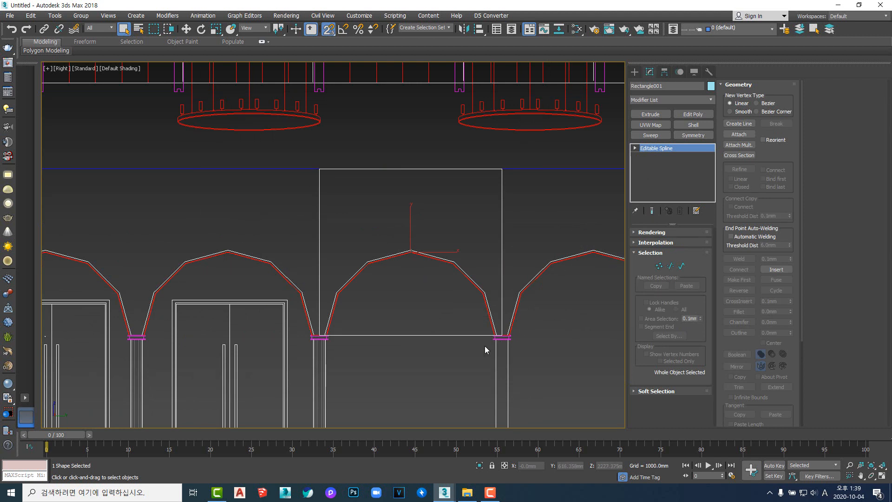
pyautogui.scroll(3, 504, 316)
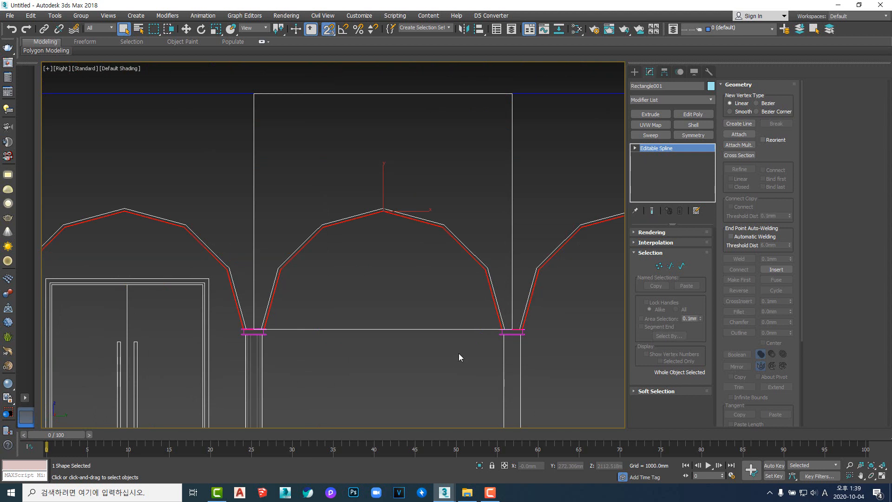
pyautogui.press('2')
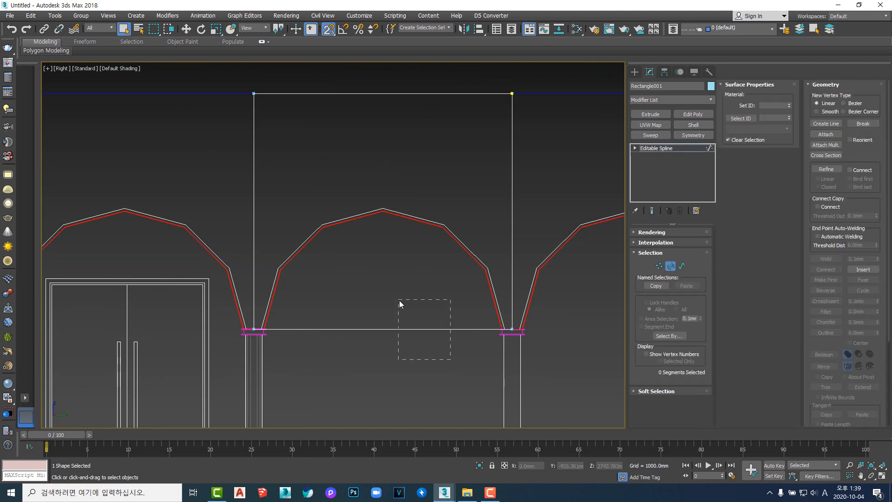
pyautogui.moveTo(399, 300); pyautogui.dragTo(400, 301)
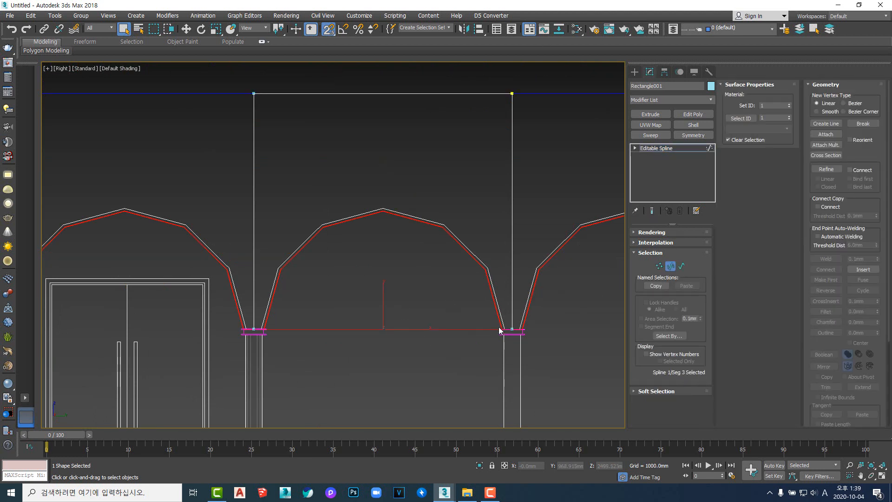
pyautogui.press('Delete')
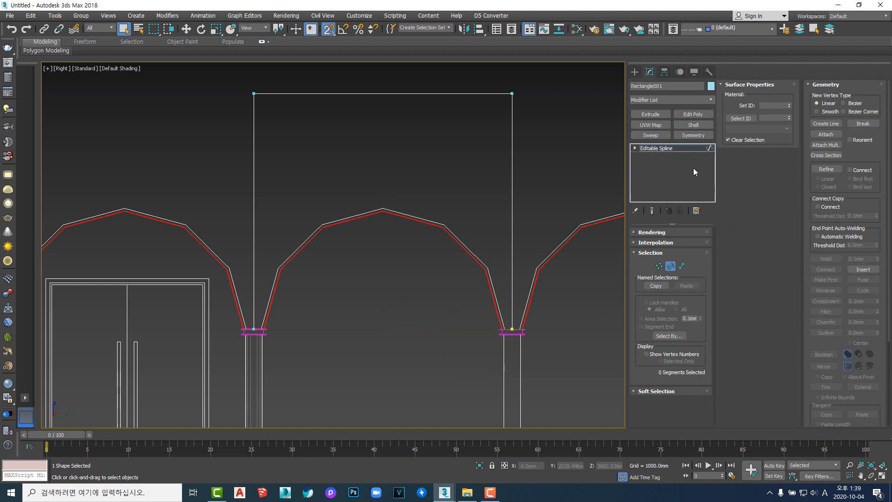
pyautogui.click(684, 149)
pyautogui.click(417, 330)
pyautogui.moveTo(418, 330); pyautogui.dragTo(452, 325, button='middle')
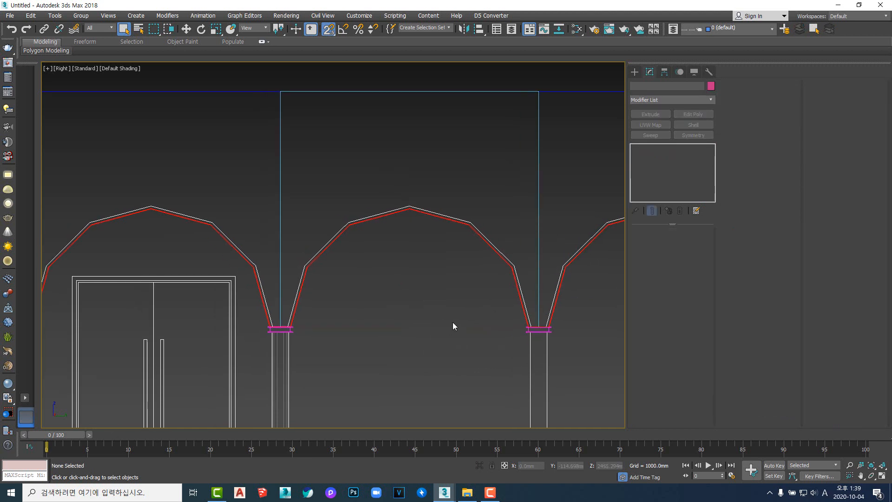
# - Draw an End-End-Middle arc of about 1448 mm radius along the arch's outer white outline, snapped to its two lower ends and apex
pyautogui.scroll(2, 453, 323)
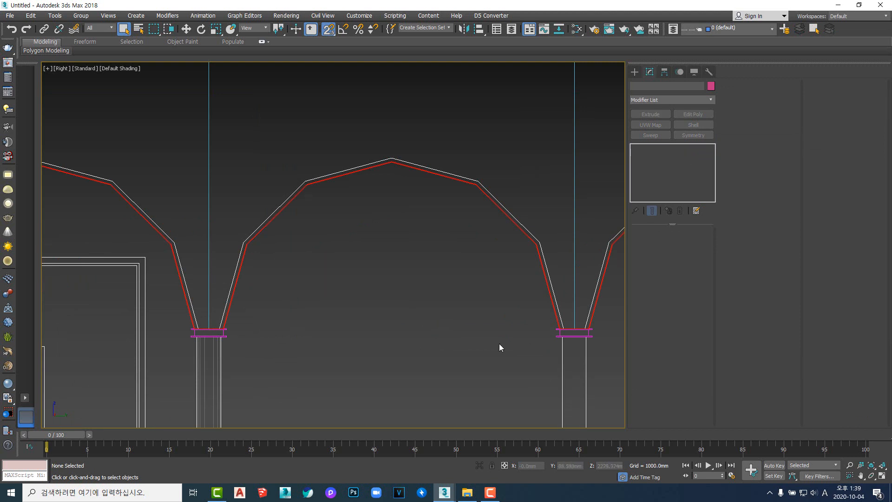
pyautogui.click(636, 72)
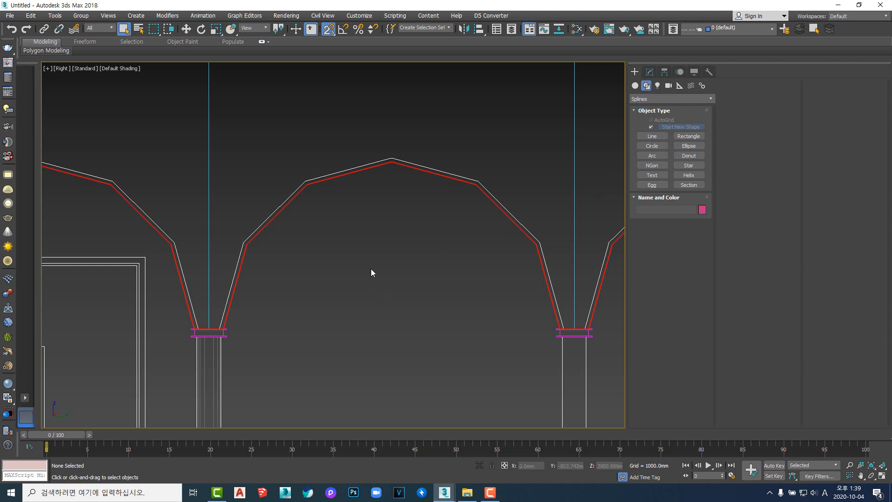
pyautogui.moveTo(370, 272); pyautogui.dragTo(395, 284, button='middle')
pyautogui.rightClick(404, 265)
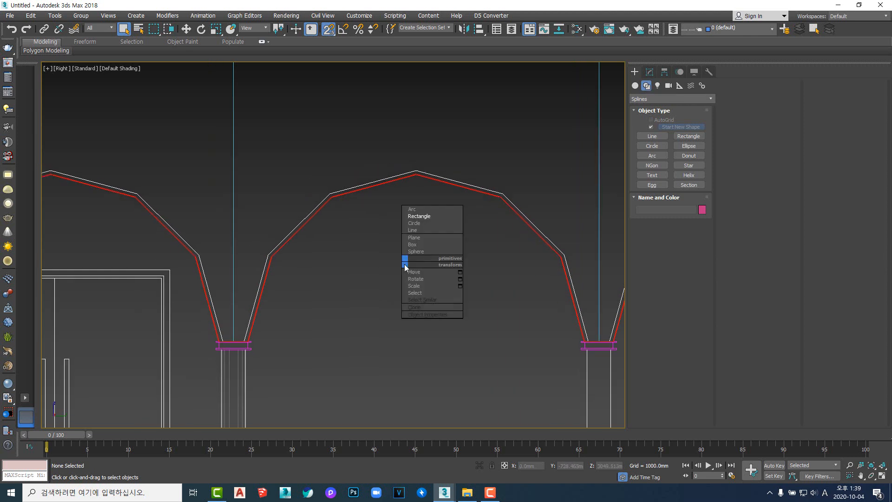
pyautogui.click(411, 209)
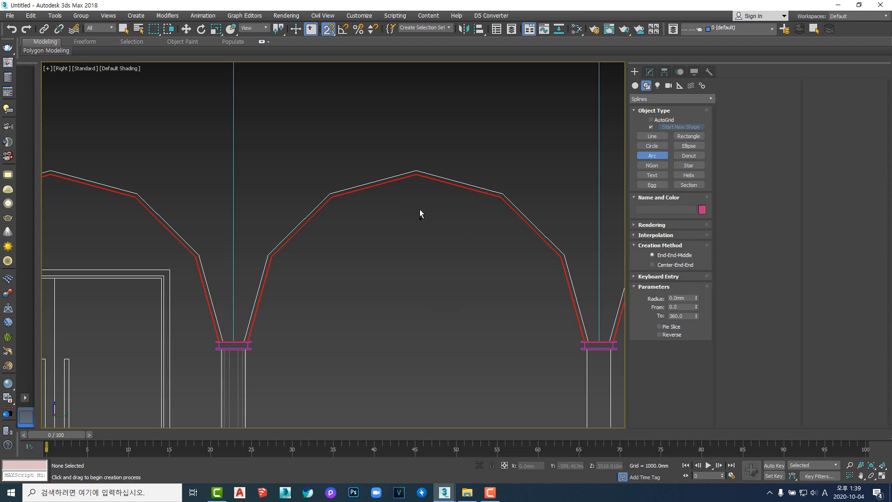
pyautogui.moveTo(477, 284); pyautogui.dragTo(442, 289, button='middle')
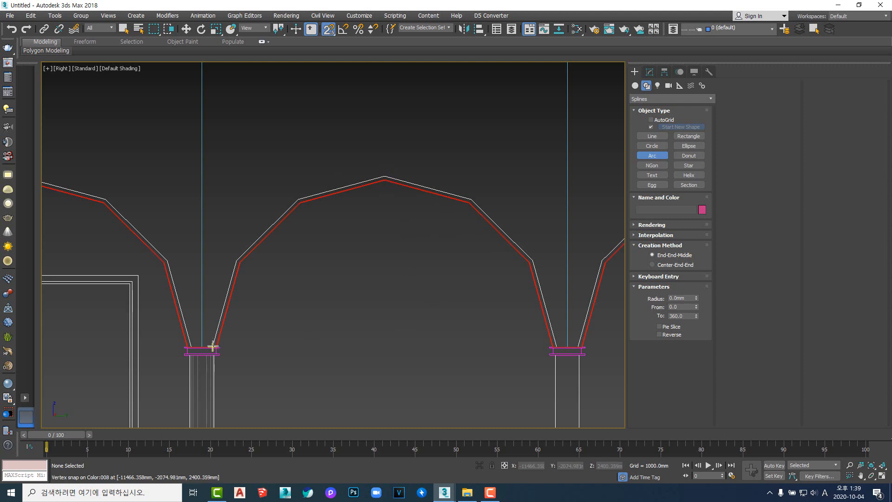
pyautogui.moveTo(212, 347); pyautogui.dragTo(510, 286)
pyautogui.scroll(6, 565, 355)
pyautogui.scroll(-8, 482, 323)
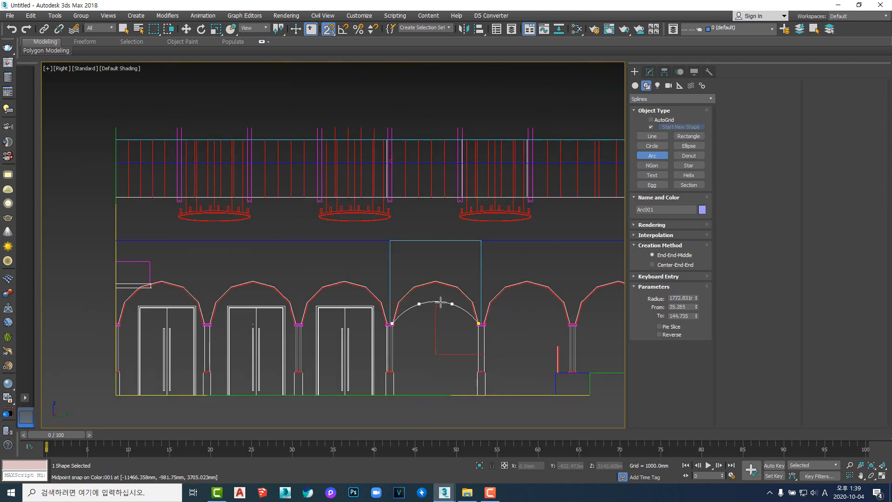
pyautogui.scroll(10, 433, 296)
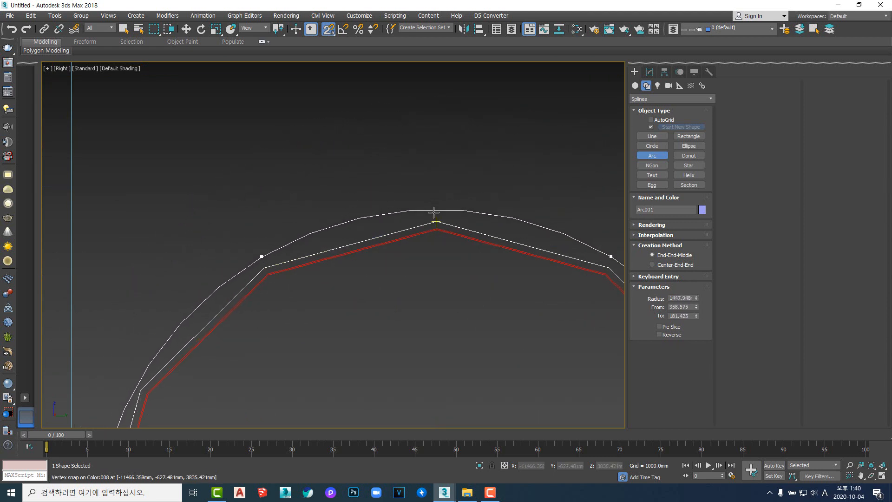
pyautogui.click(390, 246)
pyautogui.scroll(-6, 398, 238)
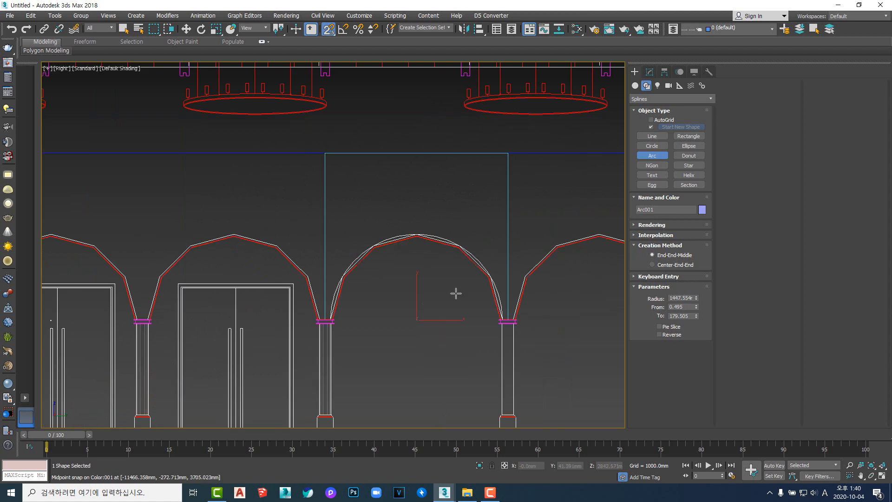
# - Show the arc's interpolation settings and examine how the arc follows the arch outline and meets the column capital
pyautogui.scroll(5, 420, 241)
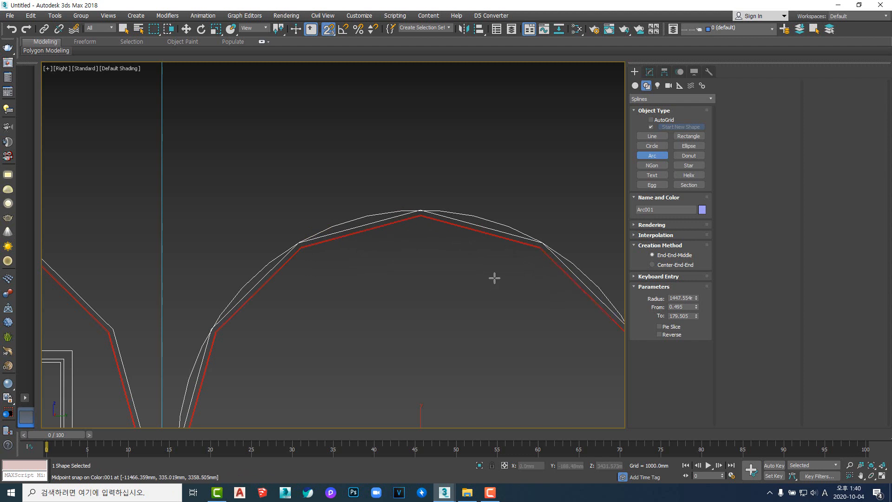
pyautogui.click(649, 72)
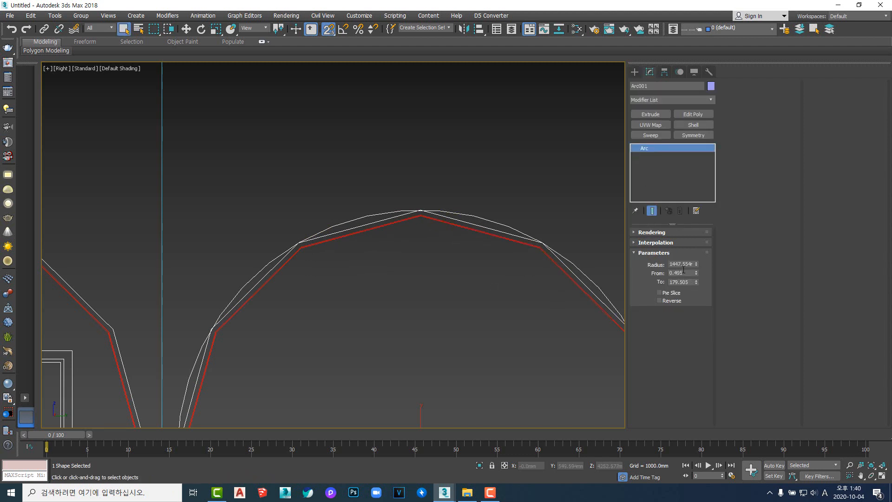
pyautogui.click(675, 243)
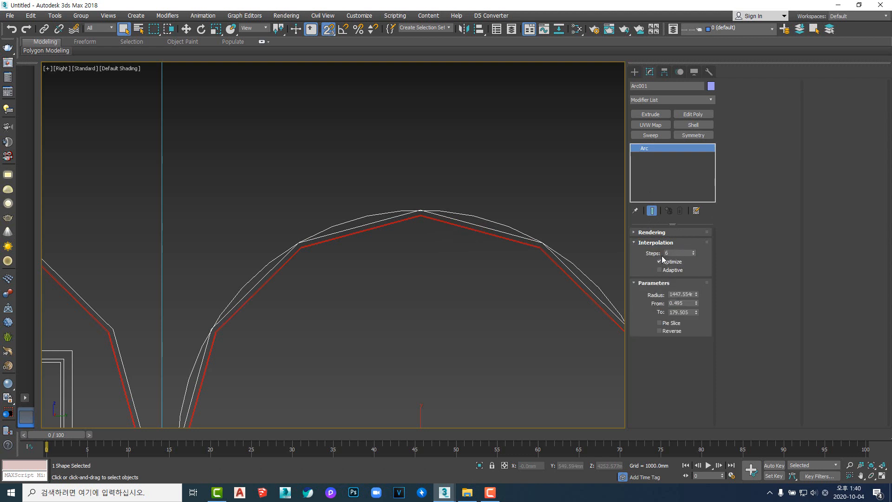
pyautogui.scroll(-4, 470, 288)
pyautogui.scroll(6, 344, 325)
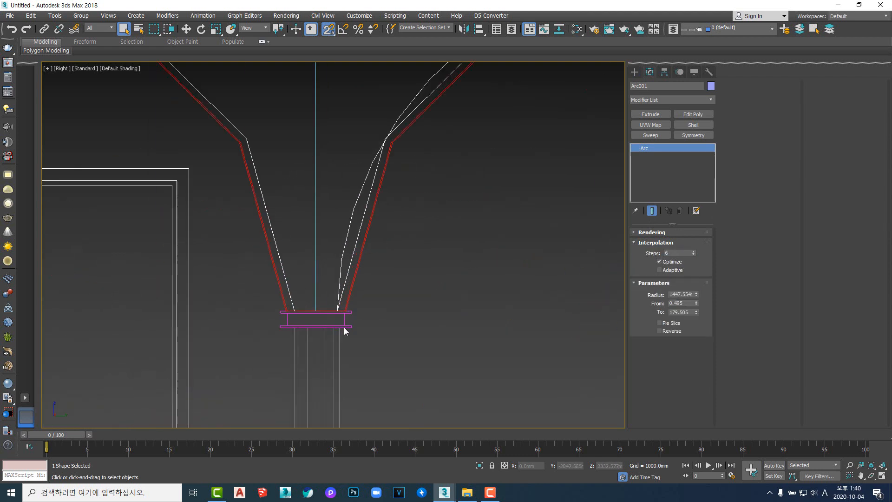
pyautogui.scroll(-3, 361, 301)
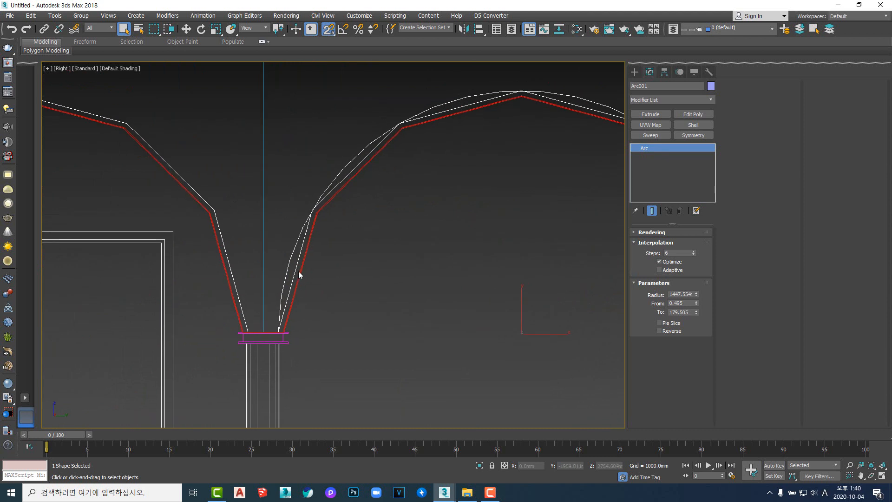
pyautogui.scroll(6, 288, 334)
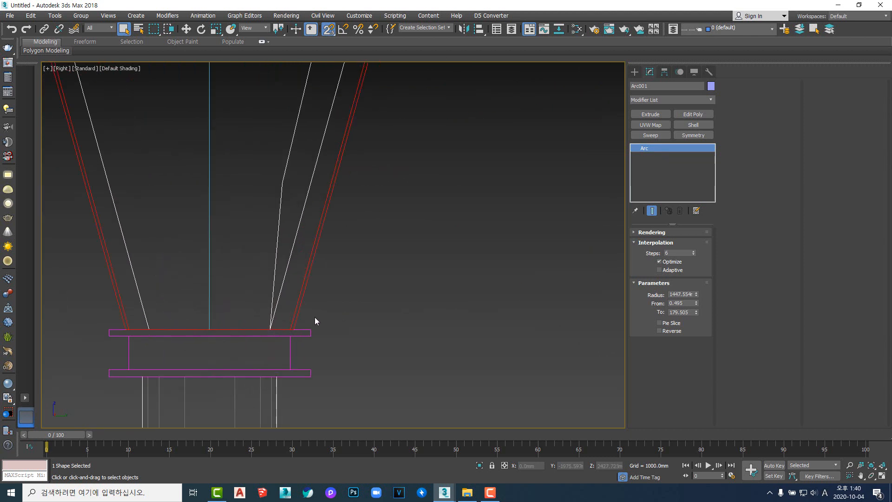
pyautogui.scroll(-7, 325, 313)
pyautogui.moveTo(403, 303); pyautogui.dragTo(394, 302, button='middle')
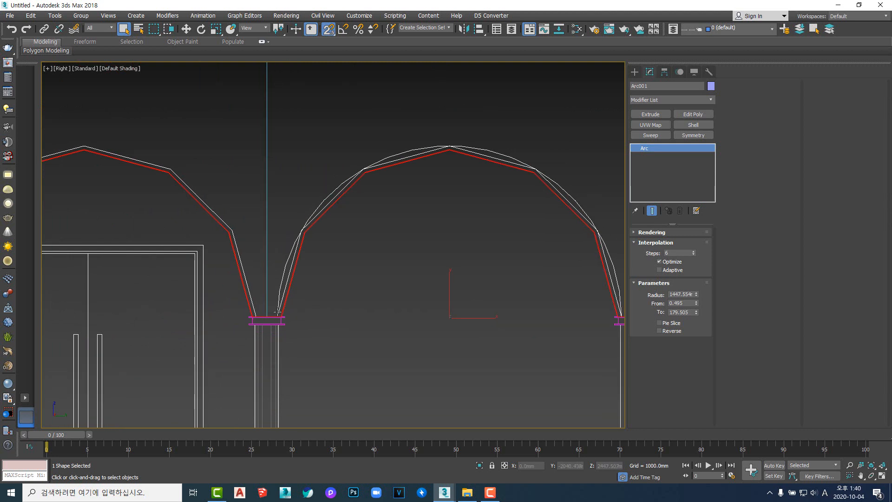
pyautogui.scroll(6, 277, 312)
pyautogui.scroll(-7, 297, 317)
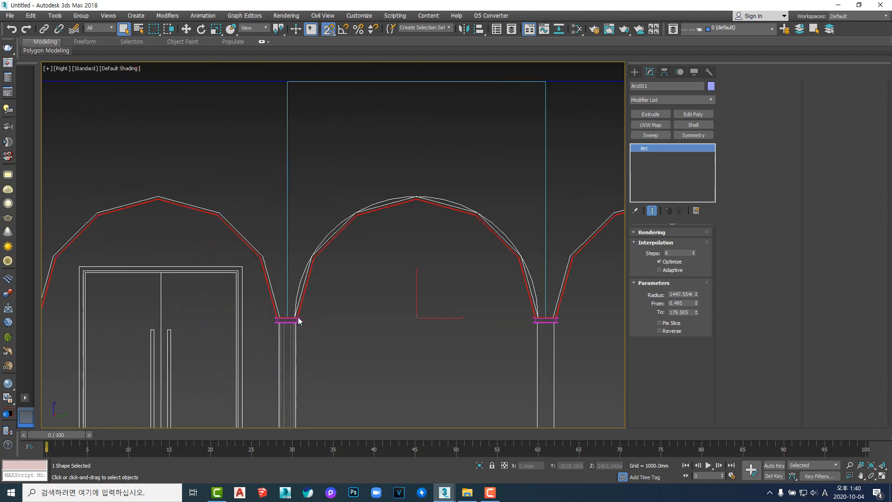
pyautogui.scroll(5, 299, 316)
pyautogui.scroll(3, 300, 317)
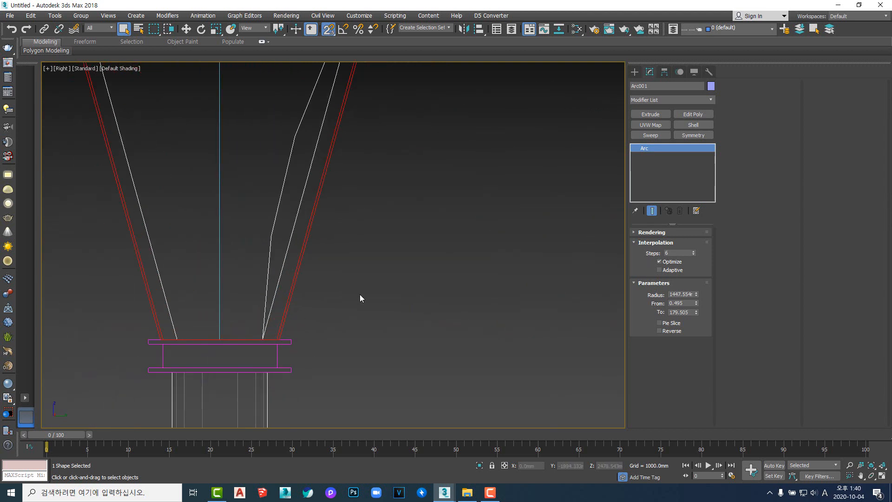
# - Draw a second arc of about 1413 mm radius along the arch's inner red outline, snapped to its lower ends and apex
pyautogui.rightClick(385, 292)
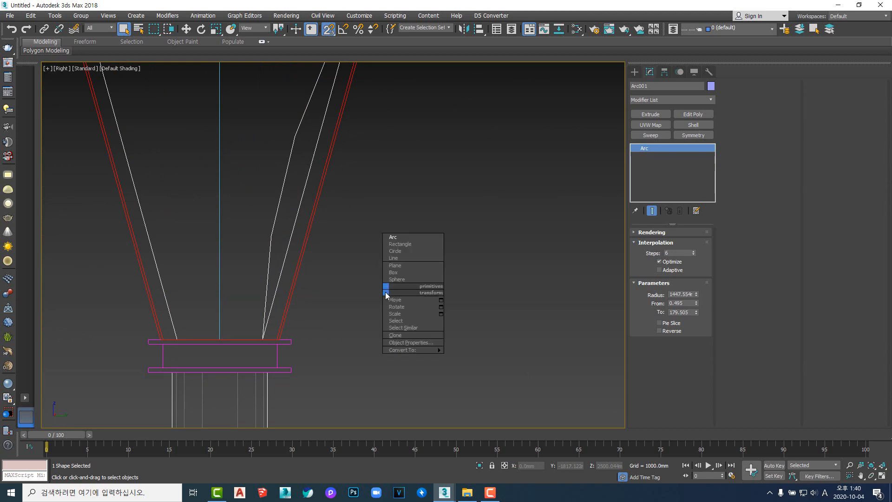
pyautogui.click(405, 238)
pyautogui.moveTo(281, 341); pyautogui.dragTo(402, 332)
pyautogui.scroll(-5, 315, 316)
pyautogui.scroll(10, 432, 322)
pyautogui.scroll(2, 436, 292)
pyautogui.scroll(-10, 435, 294)
pyautogui.scroll(8, 324, 272)
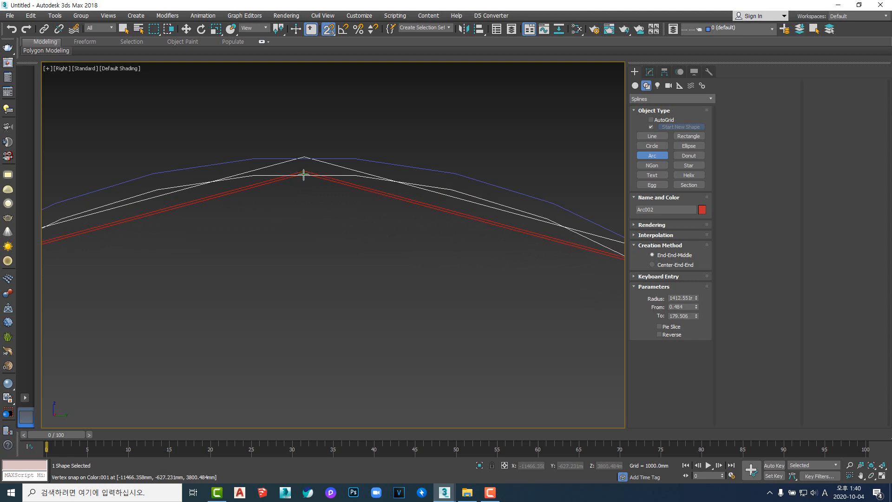
pyautogui.click(303, 174)
pyautogui.scroll(-8, 295, 253)
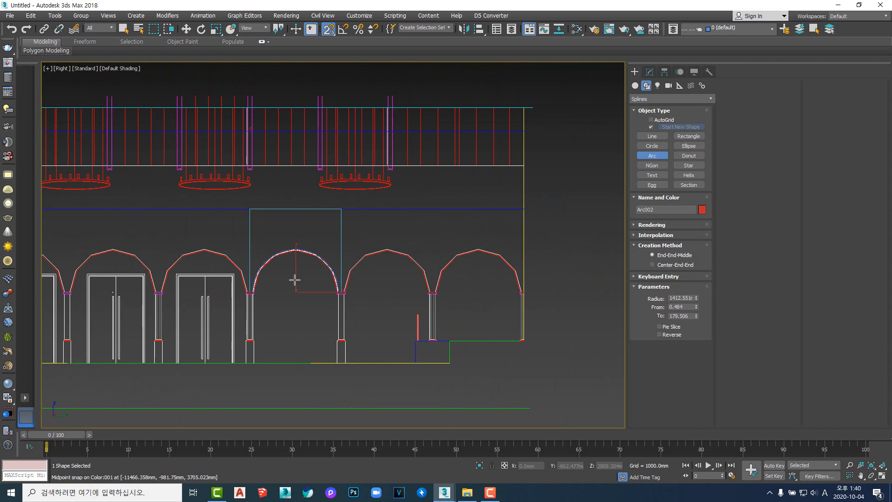
# - Select both arcs and make one copy of the pair about 1675 mm along the X axis, using the Copy clone type
pyautogui.moveTo(302, 298); pyautogui.dragTo(348, 275, button='middle')
pyautogui.scroll(3, 324, 305)
pyautogui.scroll(-2, 285, 289)
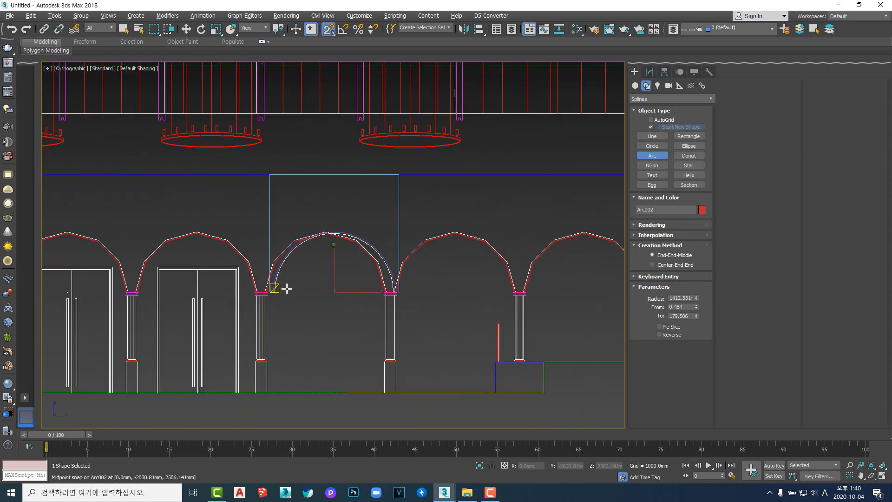
pyautogui.keyDown('alt'); pyautogui.moveTo(285, 289); pyautogui.dragTo(323, 302, button='middle'); pyautogui.keyUp('alt')
pyautogui.scroll(3, 297, 288)
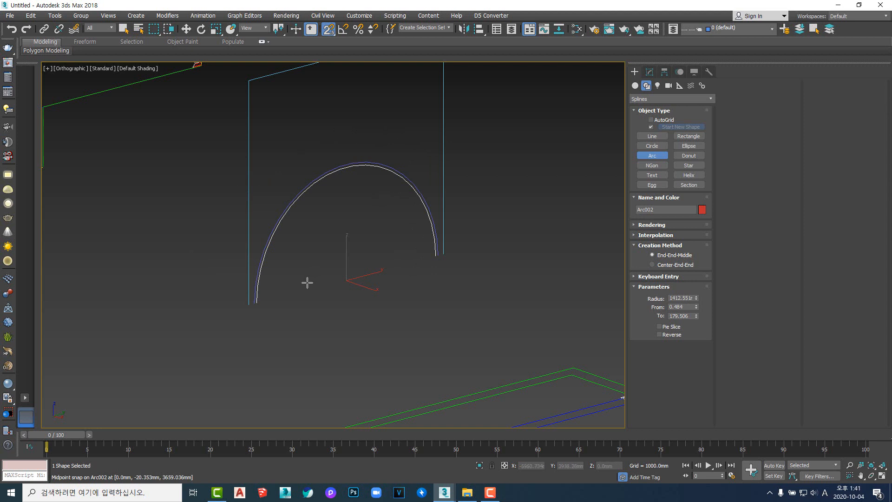
pyautogui.scroll(4, 362, 191)
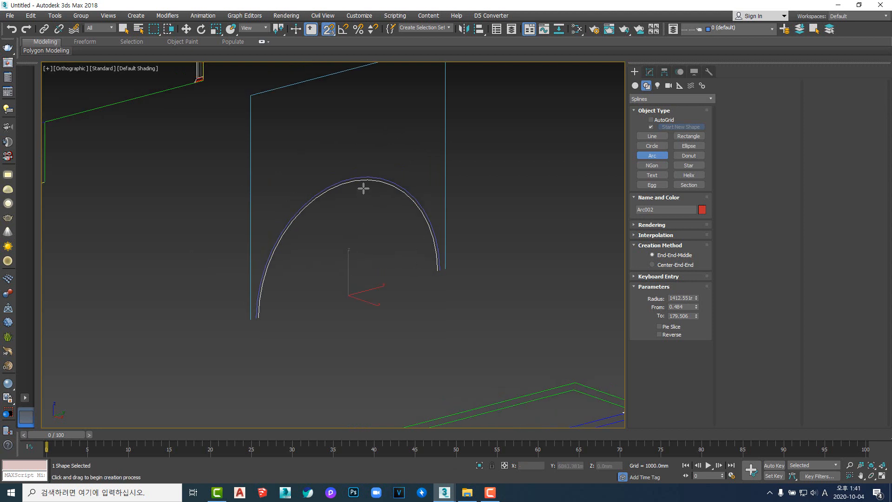
pyautogui.click(123, 29)
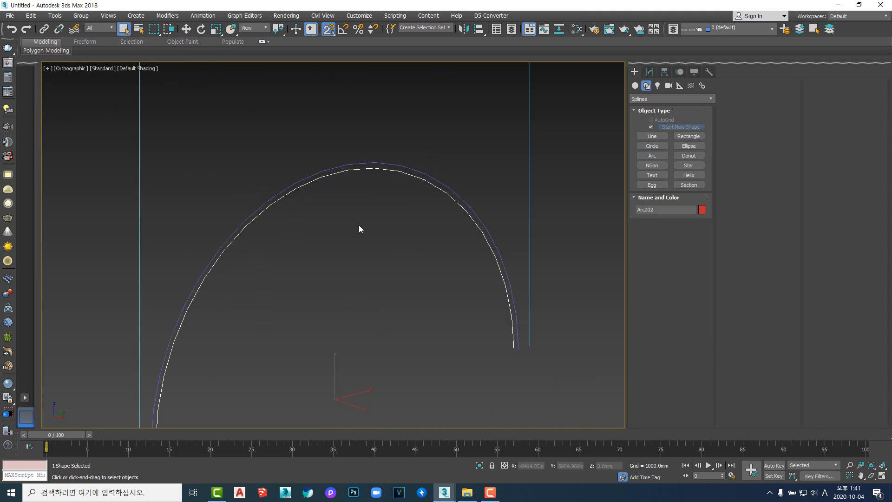
pyautogui.moveTo(359, 223); pyautogui.dragTo(319, 125)
pyautogui.moveTo(305, 235); pyautogui.dragTo(327, 222, button='middle')
pyautogui.scroll(-4, 330, 219)
pyautogui.press('w')
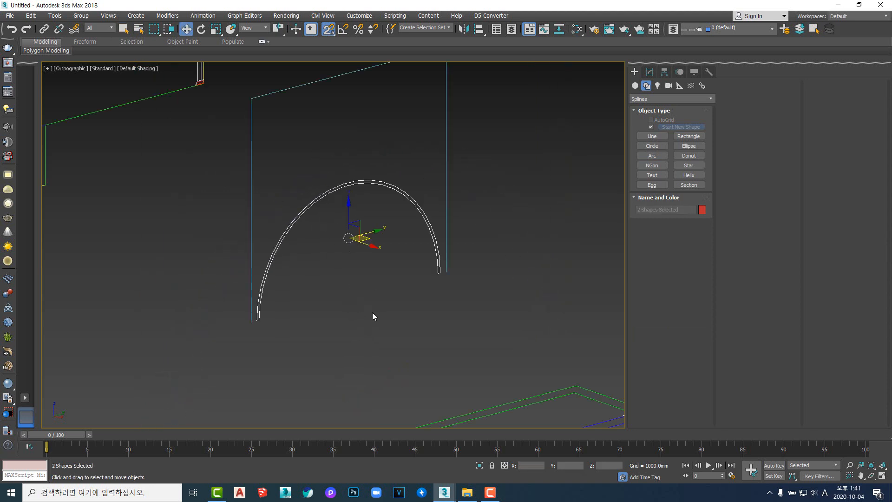
pyautogui.keyDown('shift'); pyautogui.moveTo(373, 246); pyautogui.dragTo(528, 336); pyautogui.keyUp('shift')
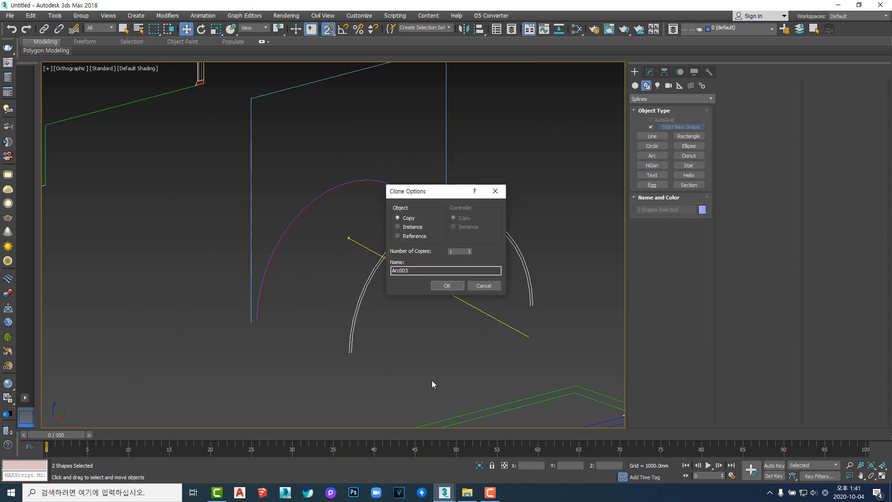
pyautogui.click(443, 287)
pyautogui.click(352, 217)
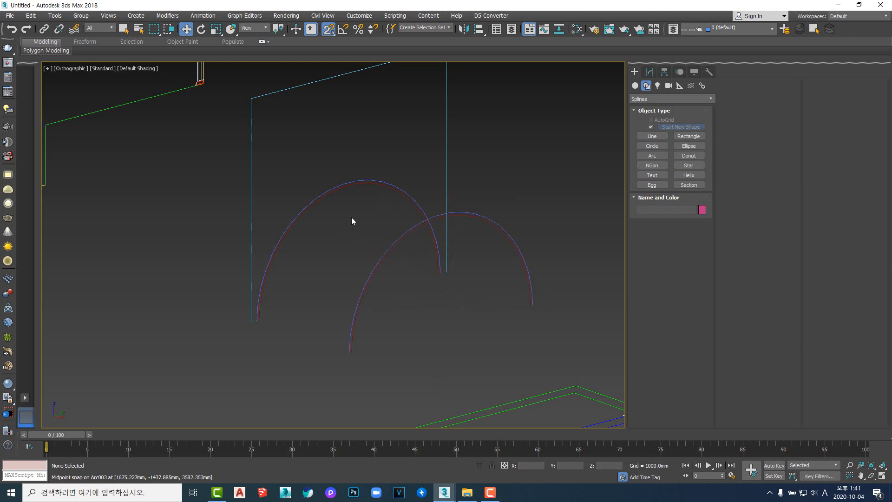
# - Delete the original inner arc, select the remaining outer arc together with the open rectangle to check them, and clear the selection
pyautogui.moveTo(303, 273); pyautogui.dragTo(230, 260)
pyautogui.moveTo(275, 295); pyautogui.dragTo(290, 298, button='middle')
pyautogui.scroll(3, 318, 230)
pyautogui.scroll(-5, 314, 240)
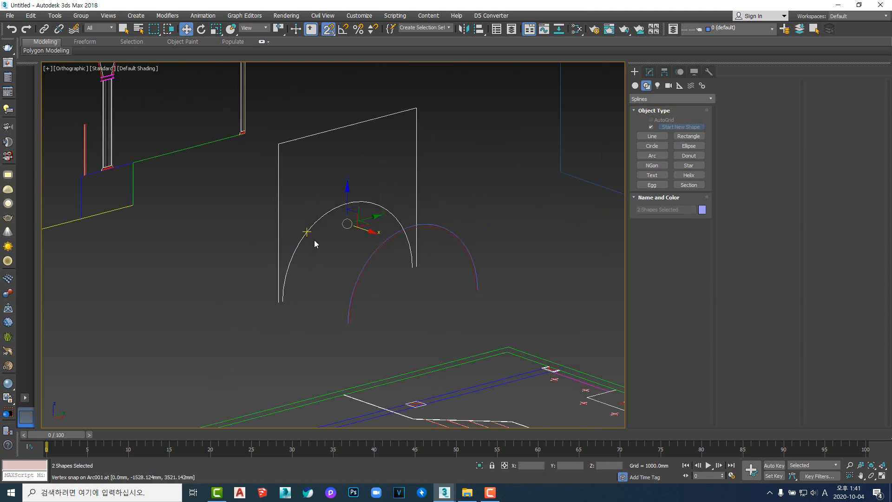
pyautogui.moveTo(370, 275); pyautogui.dragTo(361, 298, button='middle')
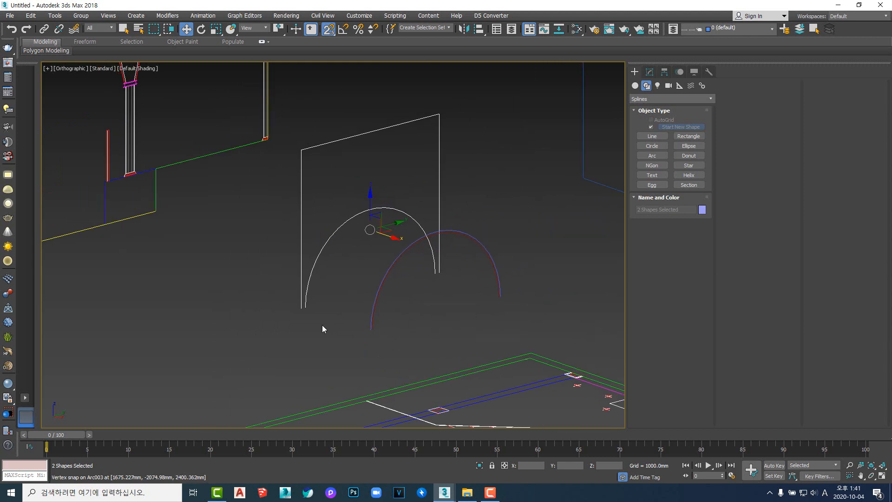
pyautogui.click(336, 284)
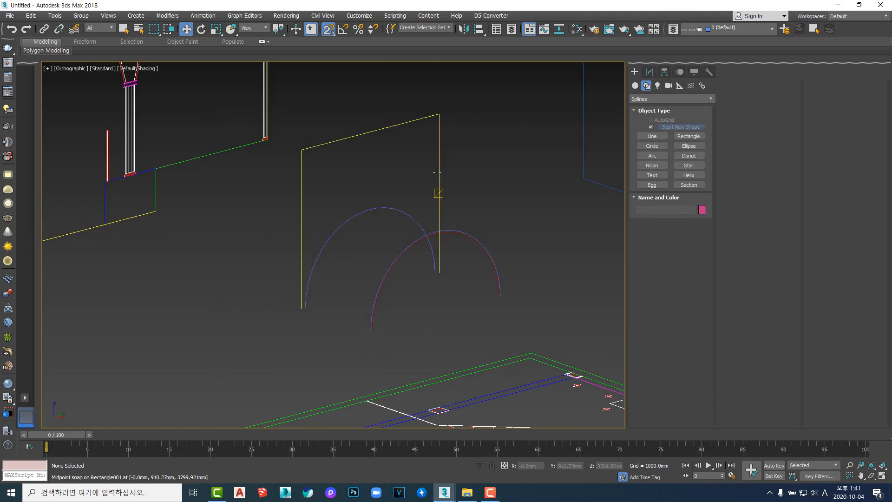
# - Attach the original outer arc to the open rectangle spline and leave the Attach command
pyautogui.click(439, 193)
pyautogui.moveTo(380, 241); pyautogui.dragTo(391, 256, button='middle')
pyautogui.scroll(-3, 350, 243)
pyautogui.scroll(4, 348, 247)
pyautogui.scroll(2, 414, 281)
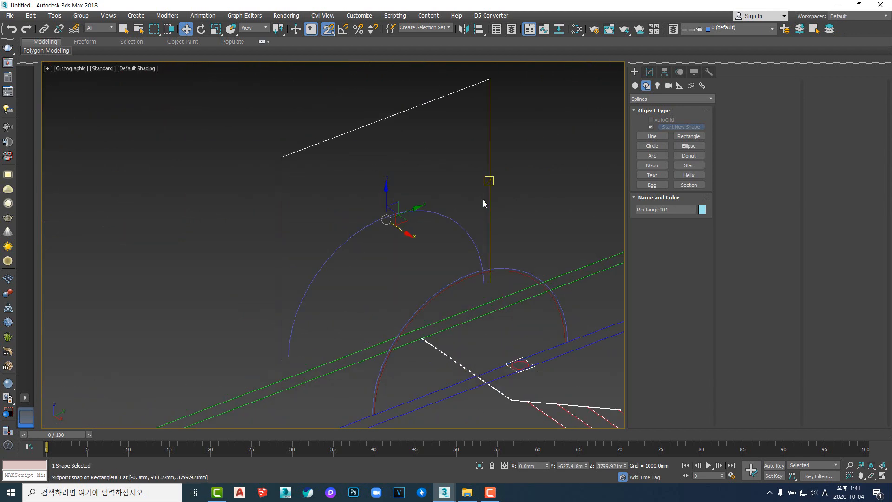
pyautogui.scroll(3, 483, 288)
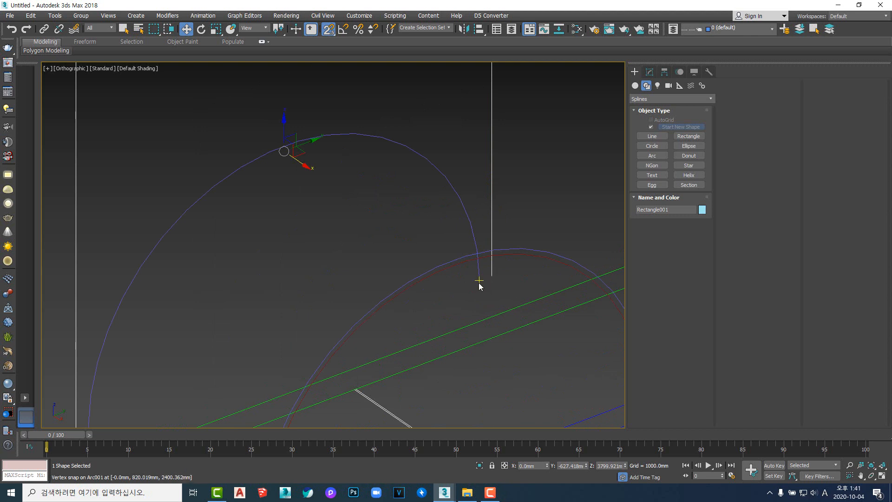
pyautogui.scroll(-4, 482, 291)
pyautogui.scroll(3, 480, 293)
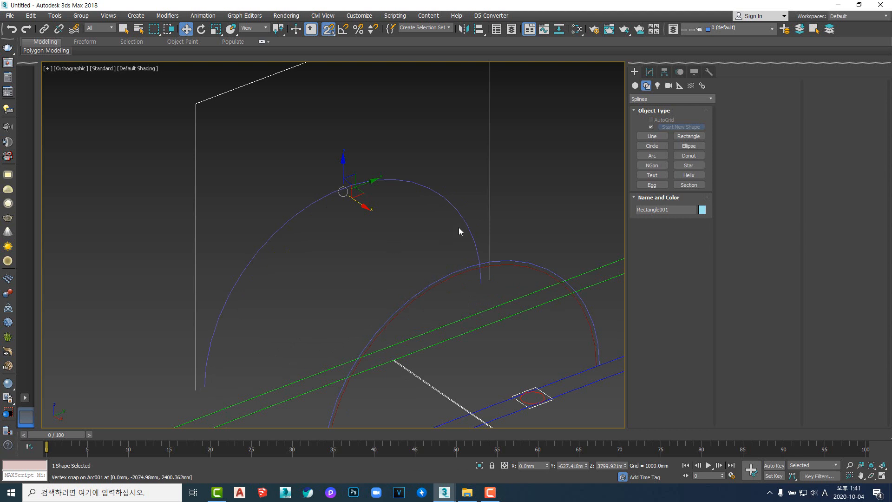
pyautogui.moveTo(494, 139); pyautogui.dragTo(495, 169, button='middle')
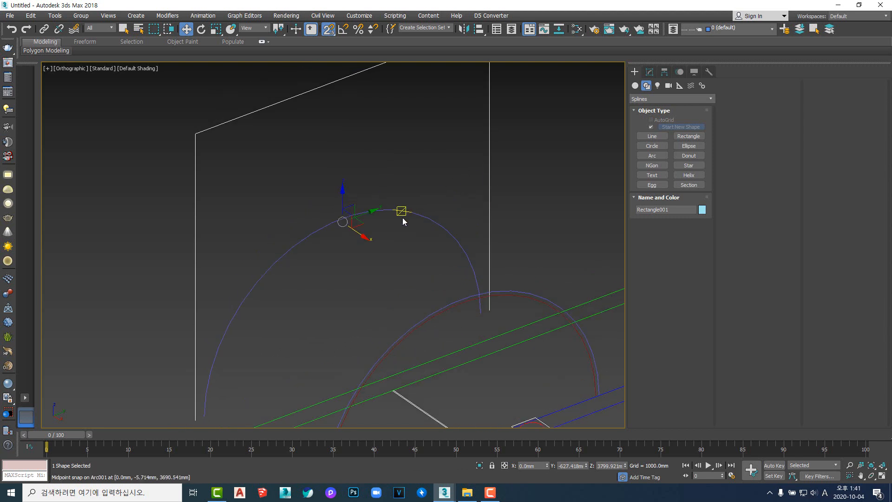
pyautogui.rightClick(490, 158)
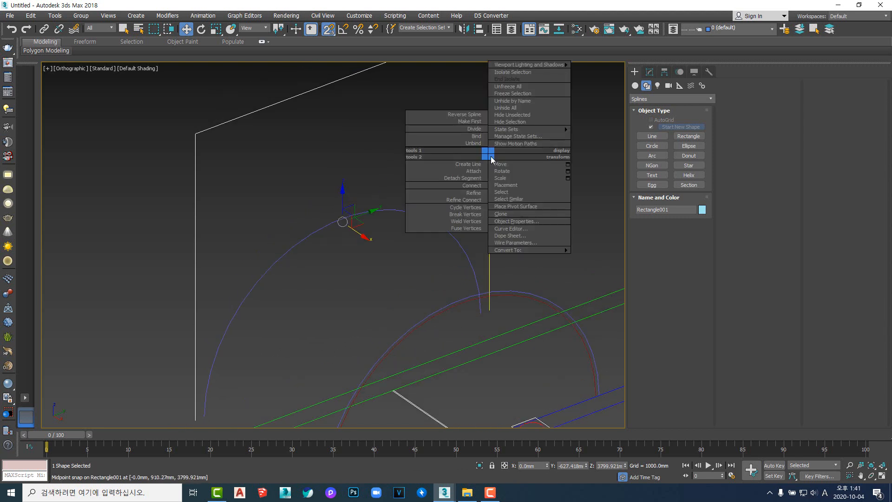
pyautogui.click(473, 176)
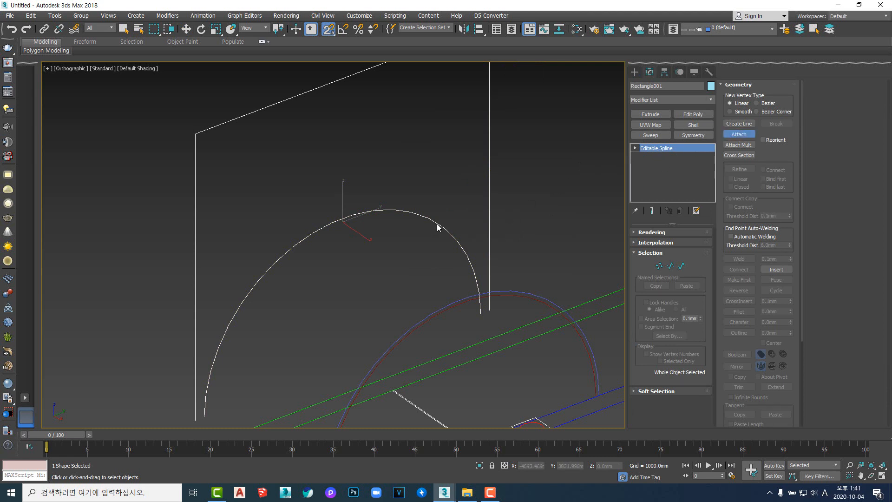
pyautogui.moveTo(408, 245); pyautogui.dragTo(434, 243, button='middle')
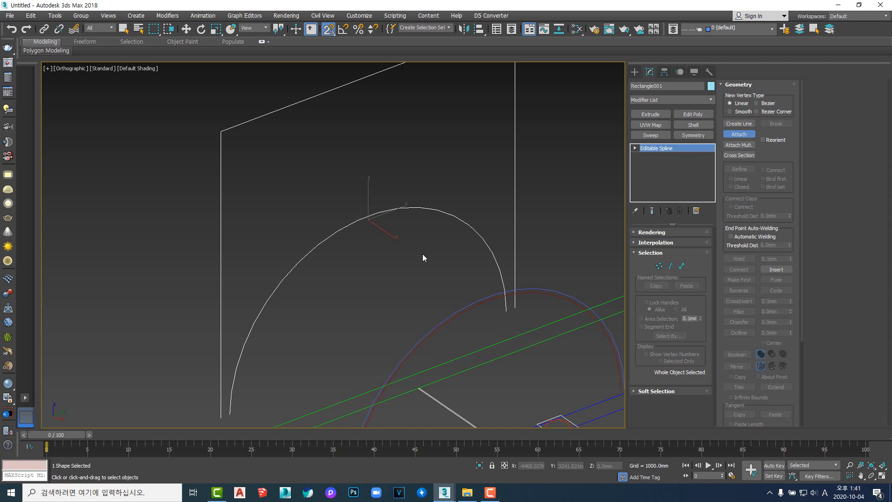
pyautogui.press('w')
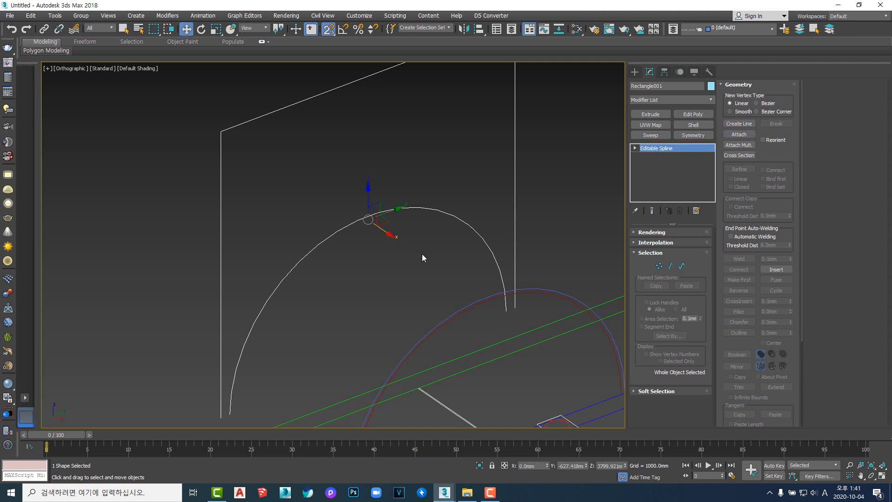
pyautogui.moveTo(428, 210); pyautogui.dragTo(429, 211)
# - At vertex level, connect the arc's right end vertex to the neighbouring lower vertex of the rectangle
pyautogui.scroll(10, 494, 291)
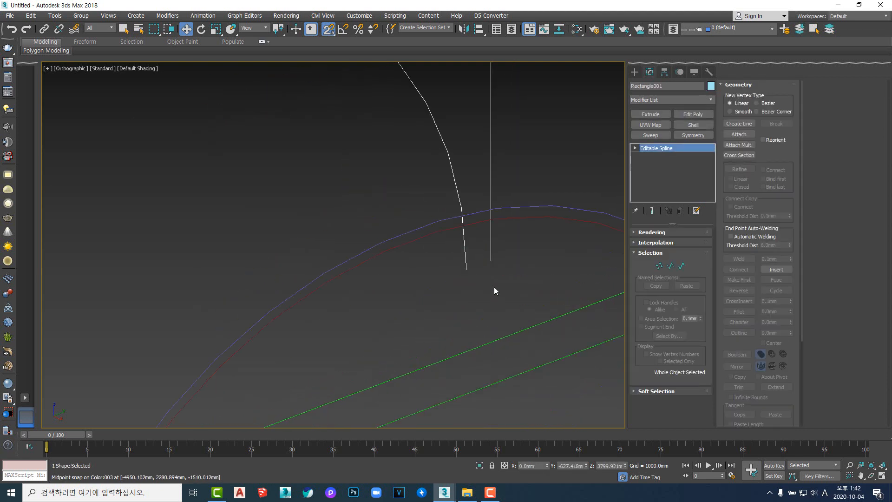
pyautogui.press('1')
pyautogui.scroll(-8, 497, 259)
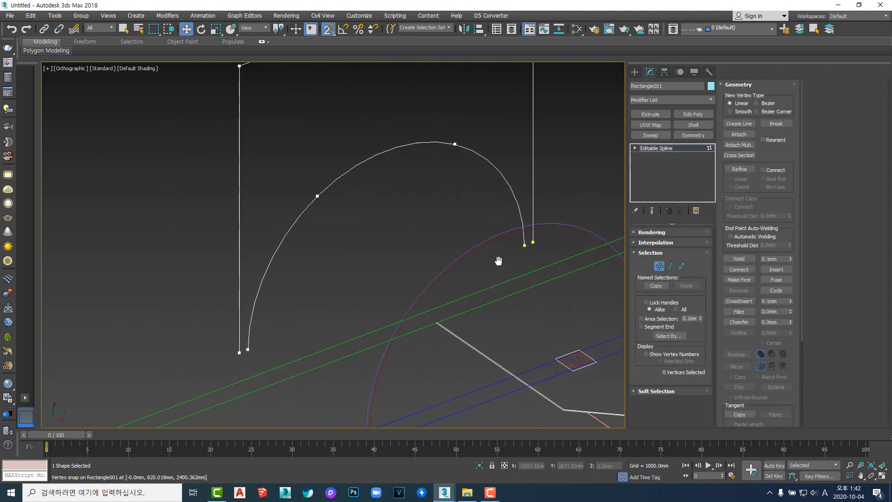
pyautogui.scroll(4, 255, 346)
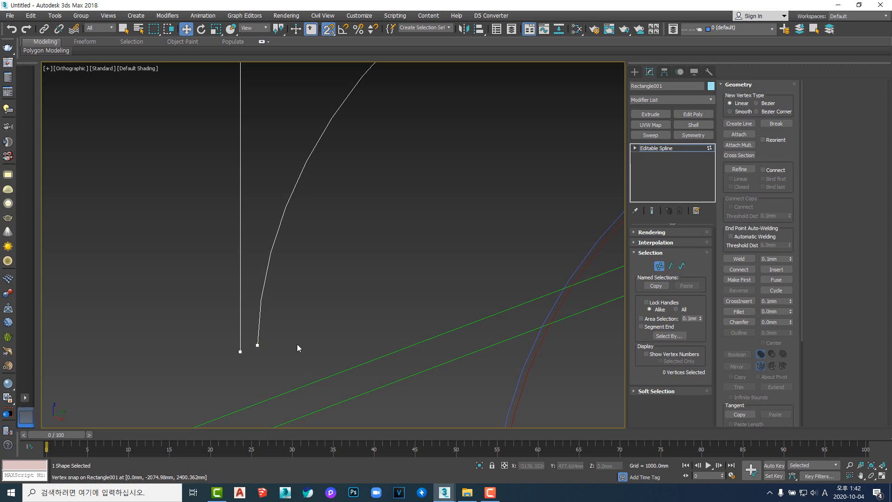
pyautogui.scroll(-5, 279, 321)
pyautogui.scroll(7, 416, 277)
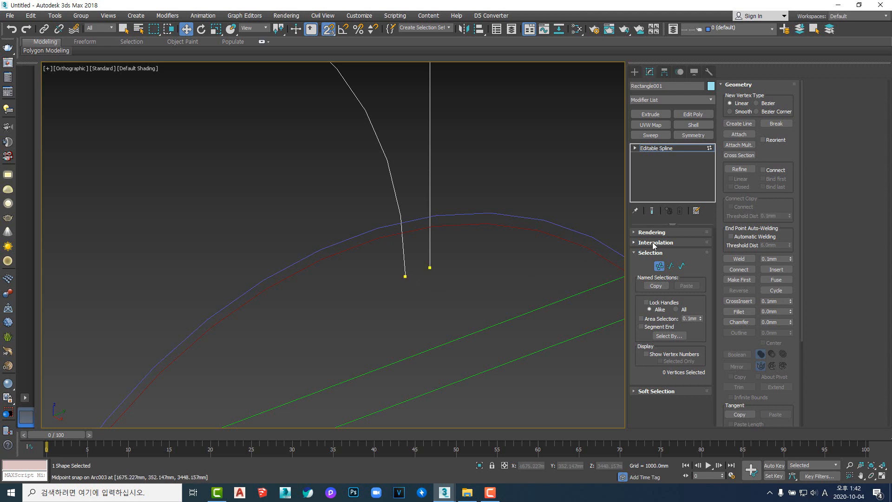
pyautogui.click(635, 148)
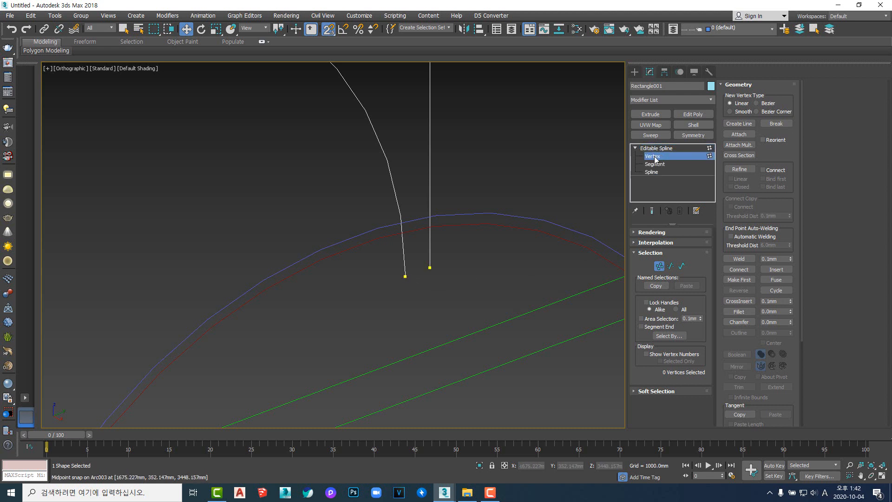
pyautogui.rightClick(403, 275)
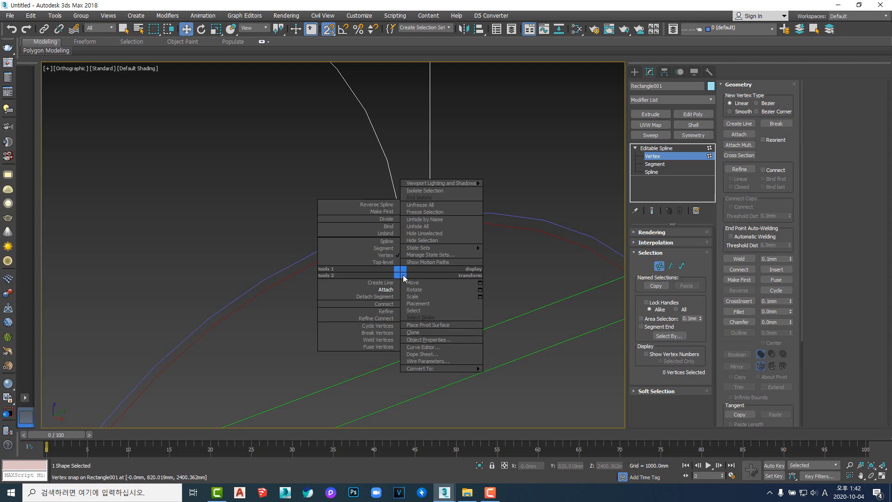
pyautogui.click(387, 304)
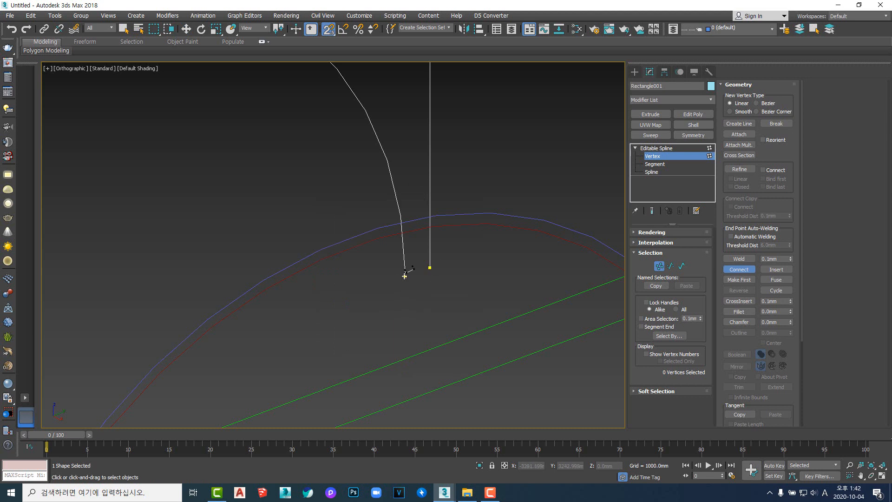
pyautogui.moveTo(404, 275); pyautogui.dragTo(430, 269)
# - Connect the arc's left end vertex to the rectangle's lower left vertex and end the Connect command
pyautogui.scroll(-3, 432, 280)
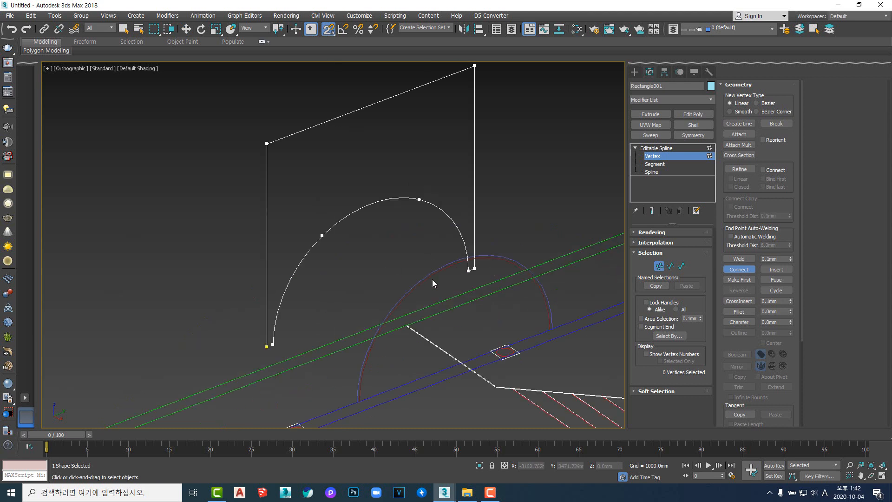
pyautogui.scroll(6, 333, 318)
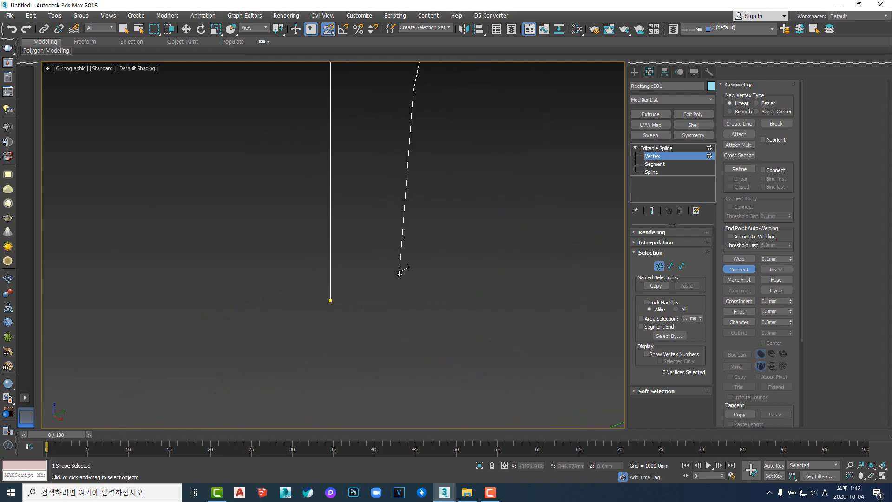
pyautogui.moveTo(334, 302); pyautogui.dragTo(331, 301)
pyautogui.scroll(-5, 428, 291)
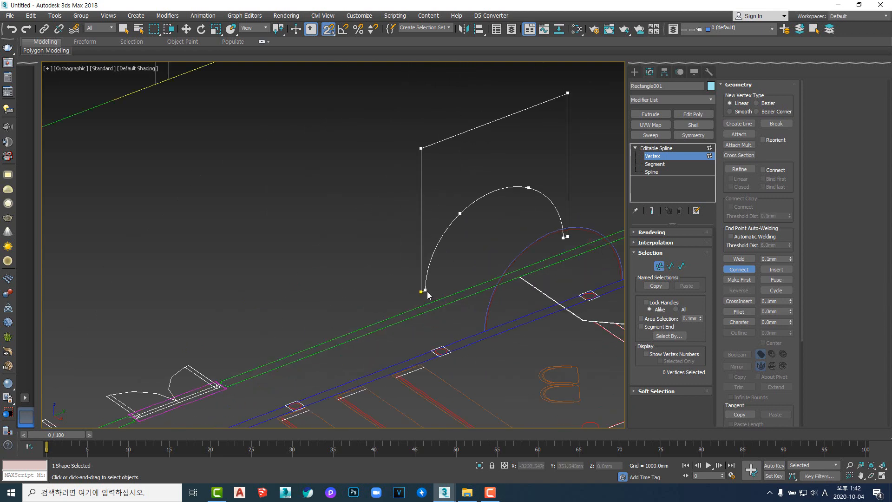
pyautogui.scroll(4, 456, 264)
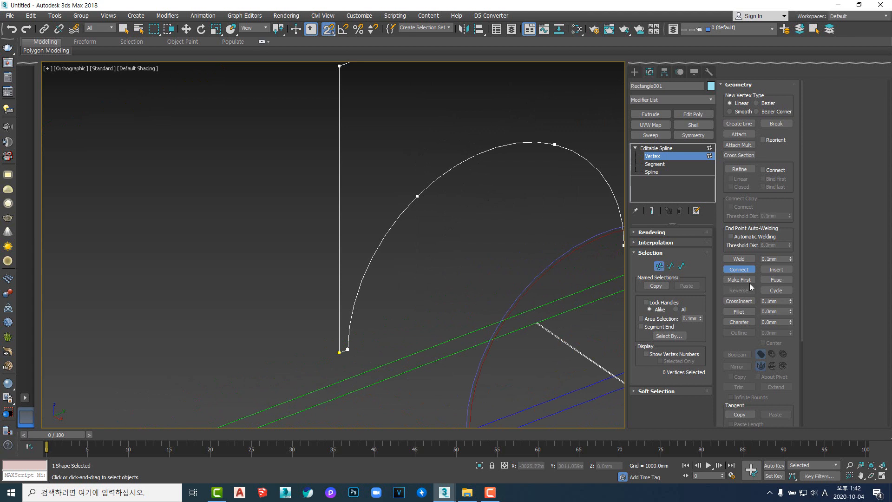
pyautogui.rightClick(491, 256)
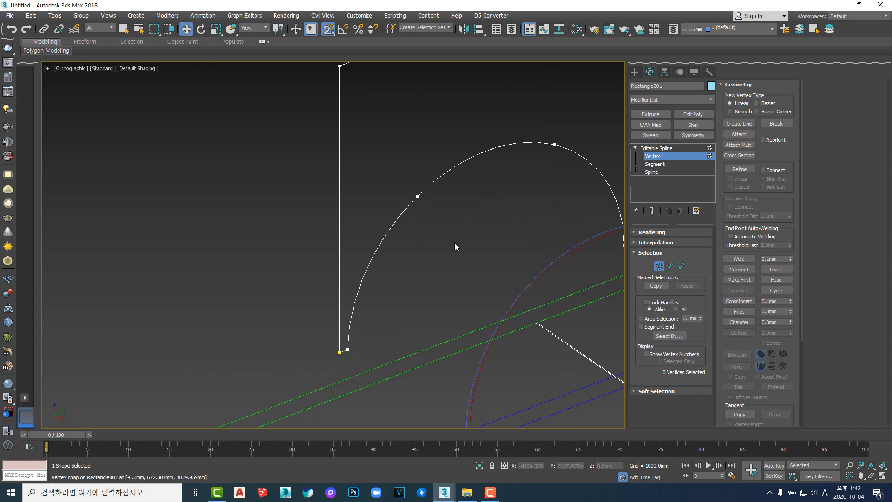
# - Leave vertex editing, deselect the arched wall outline and select the whole spline again to check that it is one shape
pyautogui.press('1')
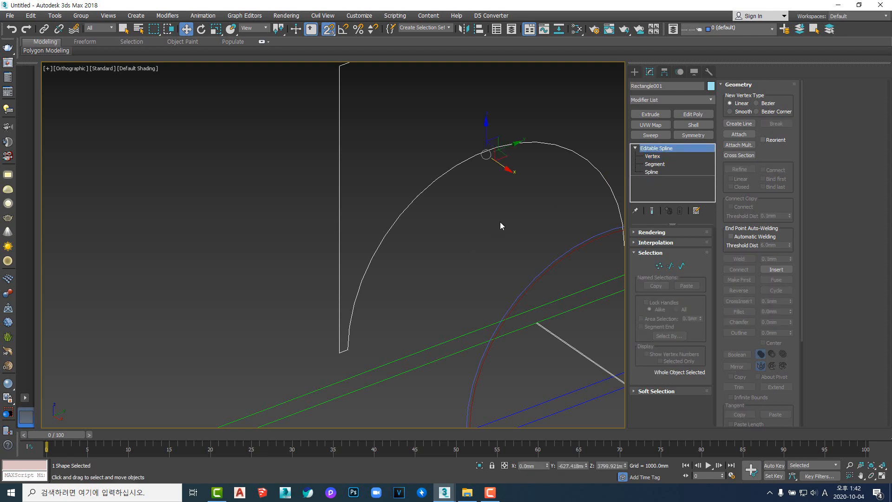
pyautogui.click(435, 295)
pyautogui.scroll(-4, 394, 256)
pyautogui.scroll(2, 409, 222)
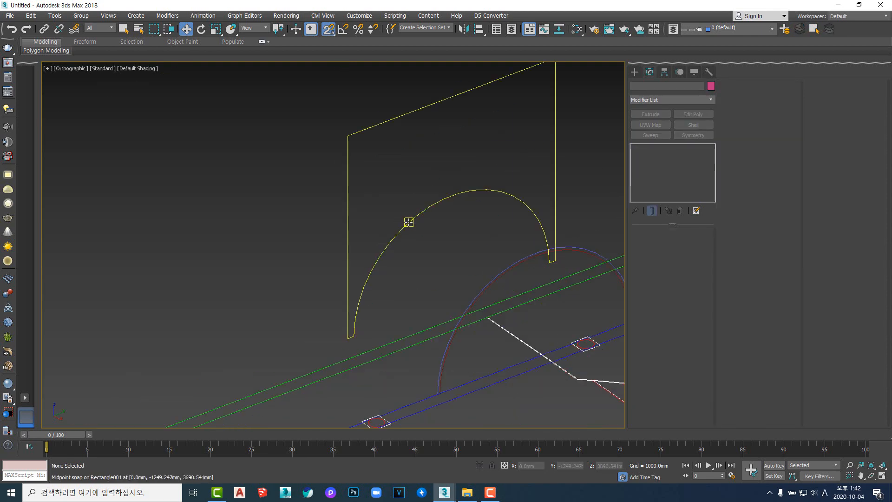
pyautogui.click(409, 223)
pyautogui.scroll(2, 434, 276)
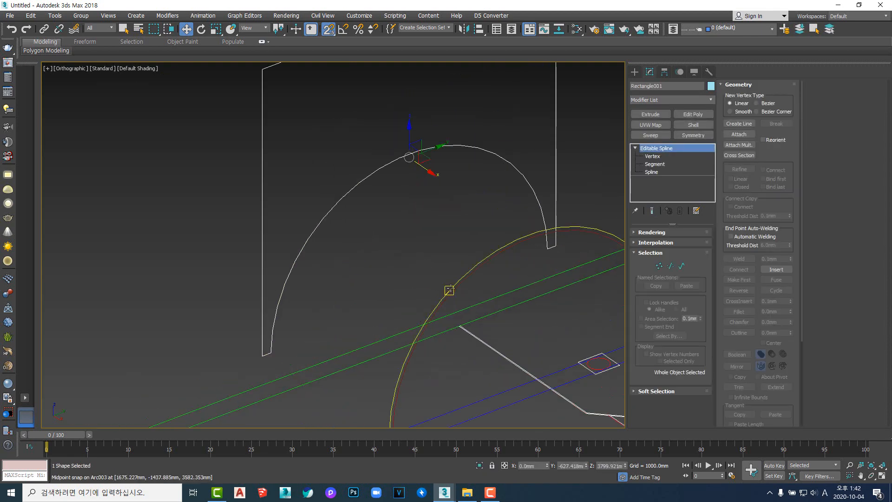
# - Select the outer arc of the copied trim pair and convert it to an editable spline
pyautogui.click(450, 290)
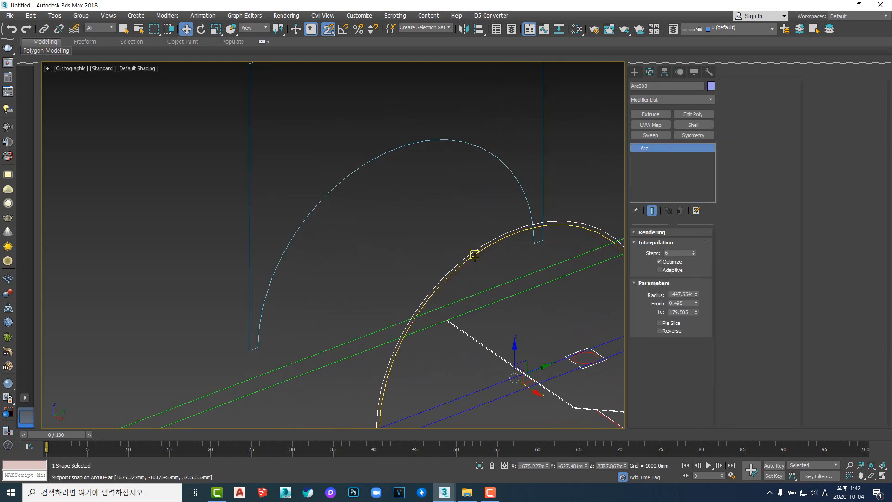
pyautogui.moveTo(474, 255); pyautogui.dragTo(458, 239, button='middle')
pyautogui.scroll(5, 389, 336)
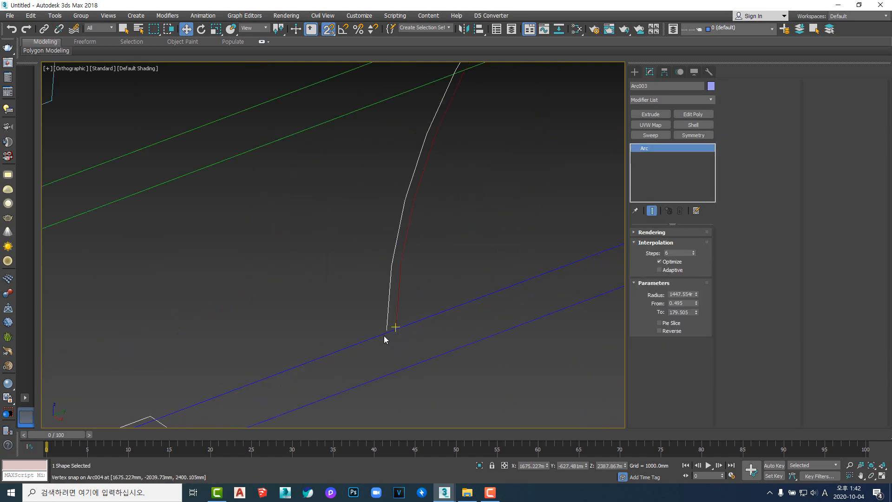
pyautogui.scroll(-4, 405, 337)
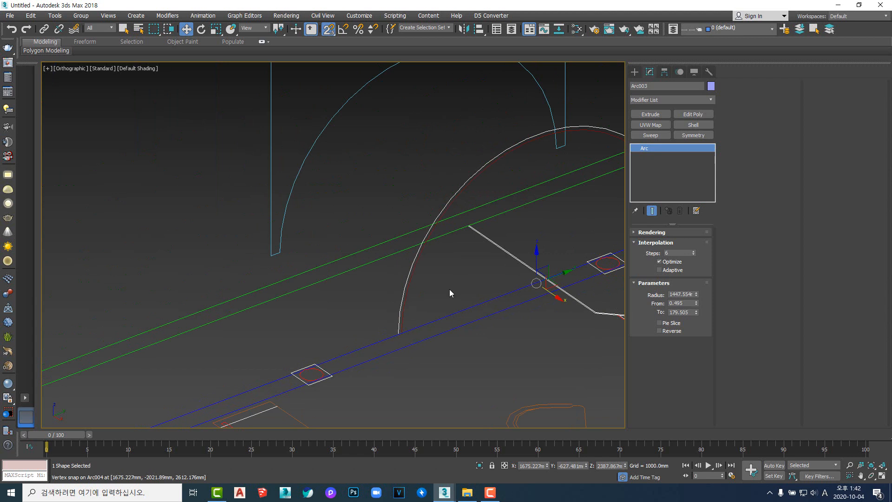
pyautogui.scroll(6, 502, 186)
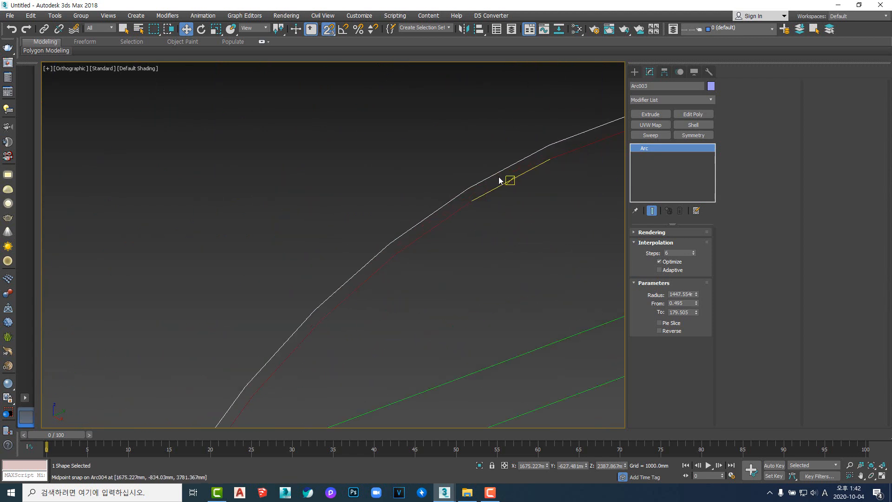
pyautogui.scroll(1, 499, 174)
pyautogui.rightClick(499, 170)
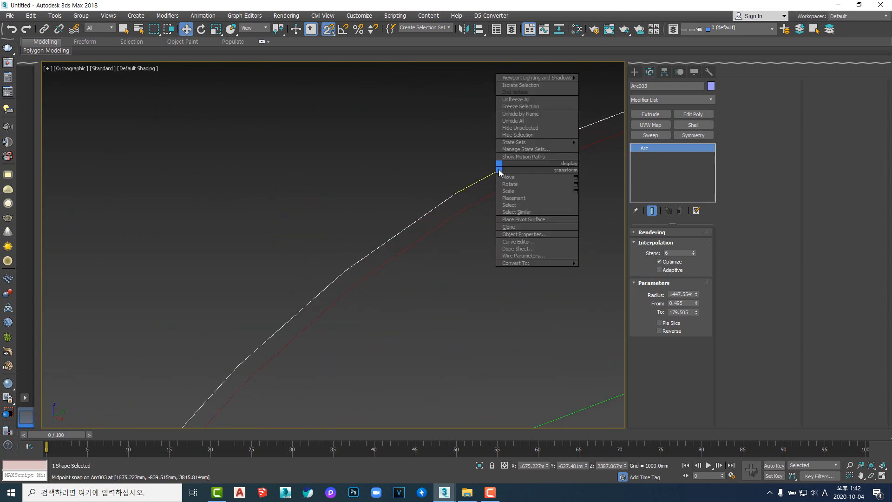
pyautogui.moveTo(541, 265)
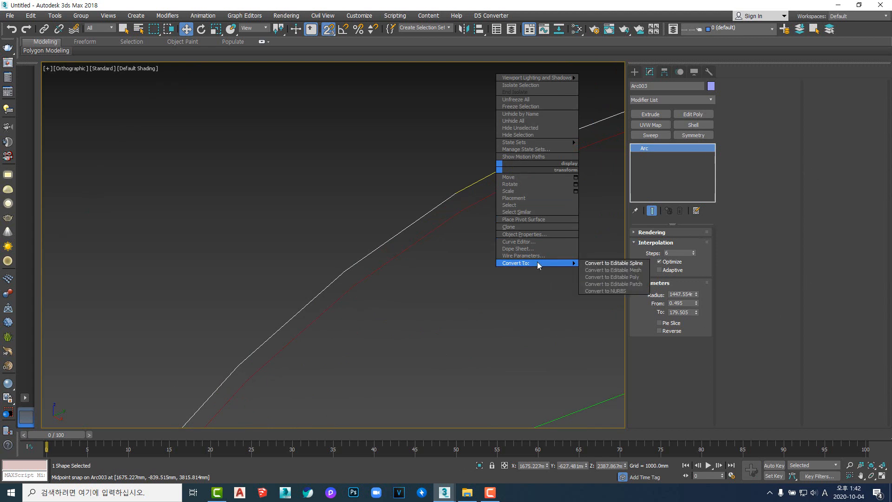
pyautogui.click(615, 263)
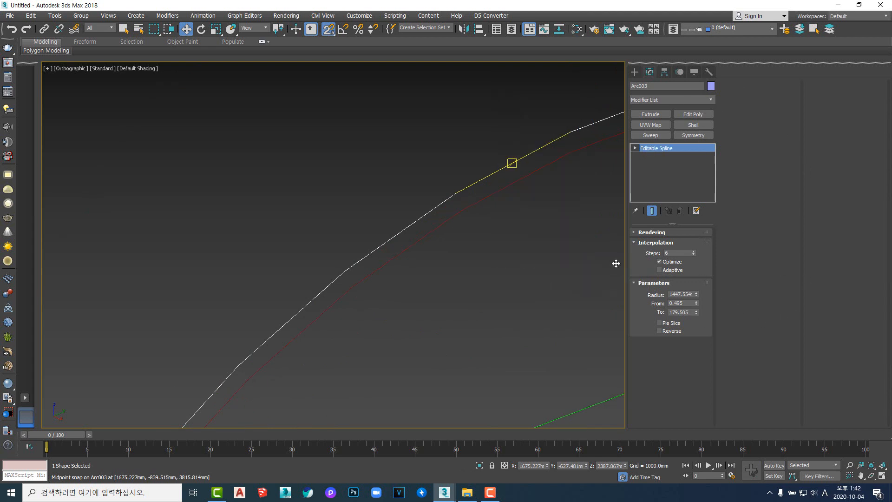
# - Attach the inner copied arc to the outer arc spline and leave the Attach command
pyautogui.scroll(-3, 533, 261)
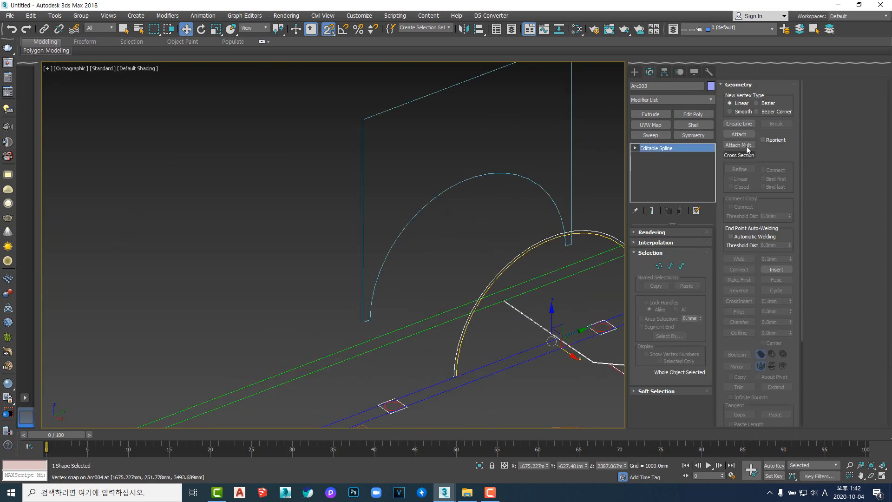
pyautogui.click(739, 135)
pyautogui.scroll(4, 460, 360)
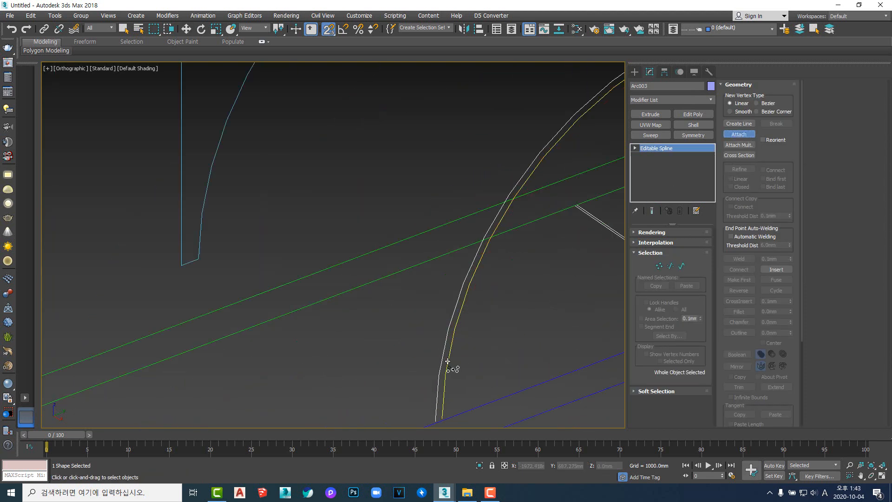
pyautogui.click(445, 364)
pyautogui.rightClick(493, 325)
pyautogui.scroll(-4, 460, 331)
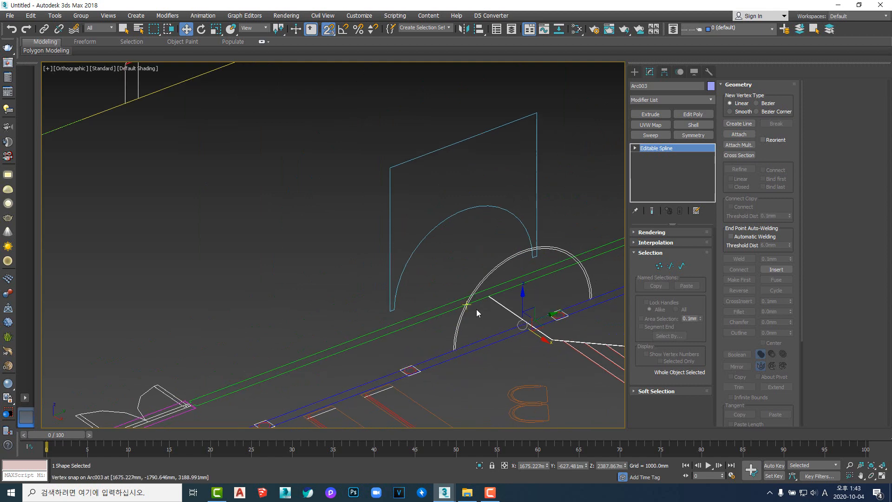
# - At vertex level, connect the two left end vertices of the double trim arc
pyautogui.scroll(6, 475, 309)
pyautogui.press('1')
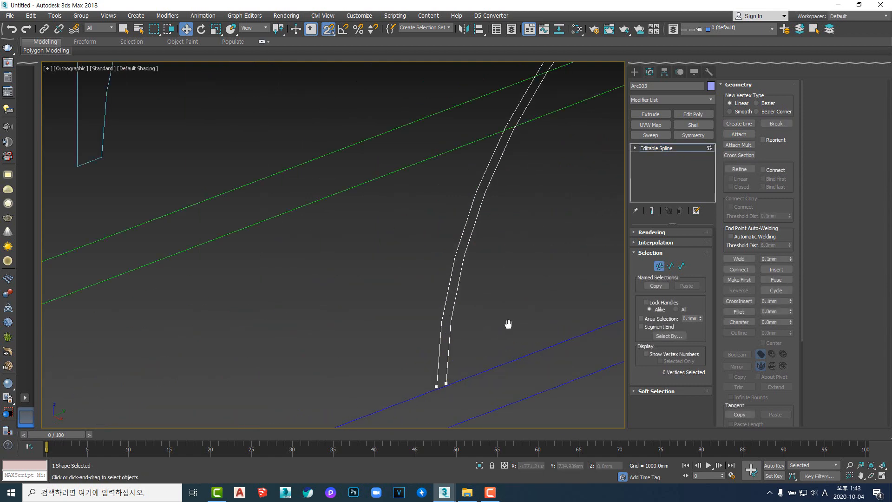
pyautogui.moveTo(467, 375); pyautogui.dragTo(480, 302, button='middle')
pyautogui.rightClick(477, 296)
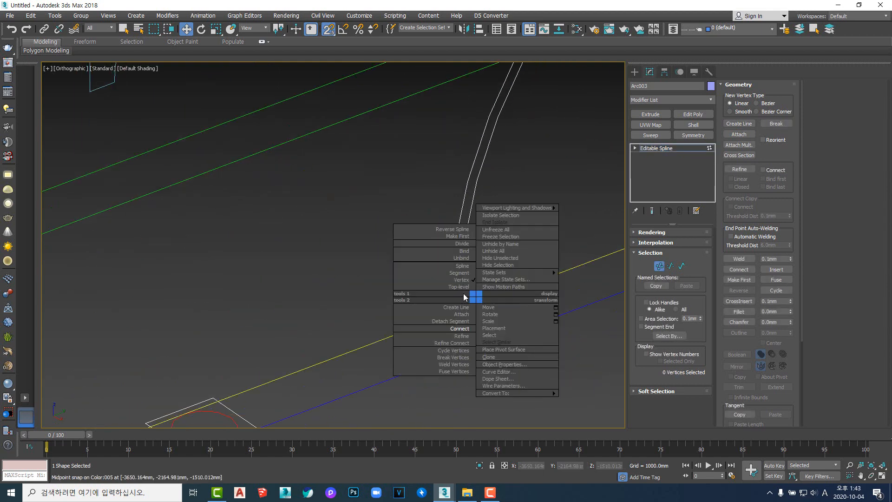
pyautogui.click(457, 328)
pyautogui.moveTo(450, 311); pyautogui.dragTo(450, 311)
# - Connect the trim's two right end vertices, end the Connect command and return to the whole-spline level
pyautogui.scroll(-6, 456, 311)
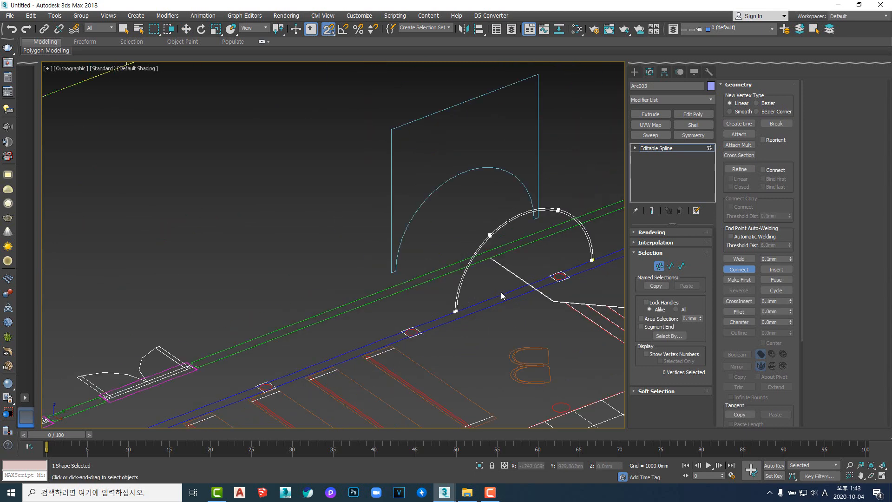
pyautogui.moveTo(593, 261); pyautogui.dragTo(471, 303, button='middle')
pyautogui.scroll(9, 471, 304)
pyautogui.moveTo(448, 301); pyautogui.dragTo(480, 293)
pyautogui.press('w')
pyautogui.scroll(-5, 423, 289)
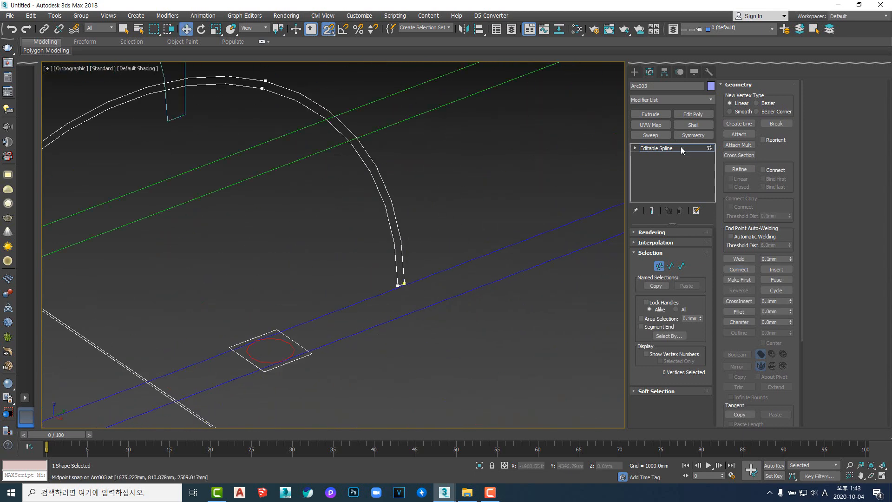
pyautogui.click(681, 148)
# - In the top view, move the arched wall outline along X onto the centre line of the left square columns, at about -3550 mm
pyautogui.moveTo(399, 231); pyautogui.dragTo(424, 242, button='middle')
pyautogui.scroll(-5, 492, 234)
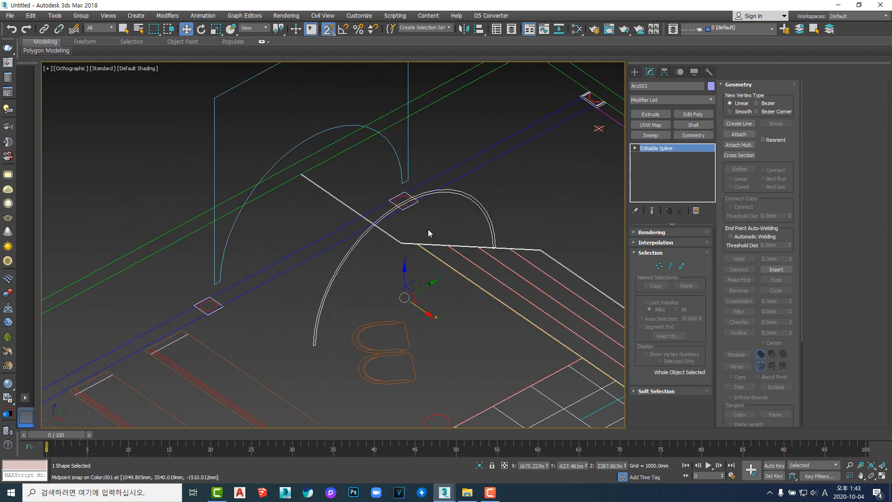
pyautogui.keyDown('alt'); pyautogui.moveTo(402, 231); pyautogui.dragTo(416, 216, button='middle'); pyautogui.keyUp('alt')
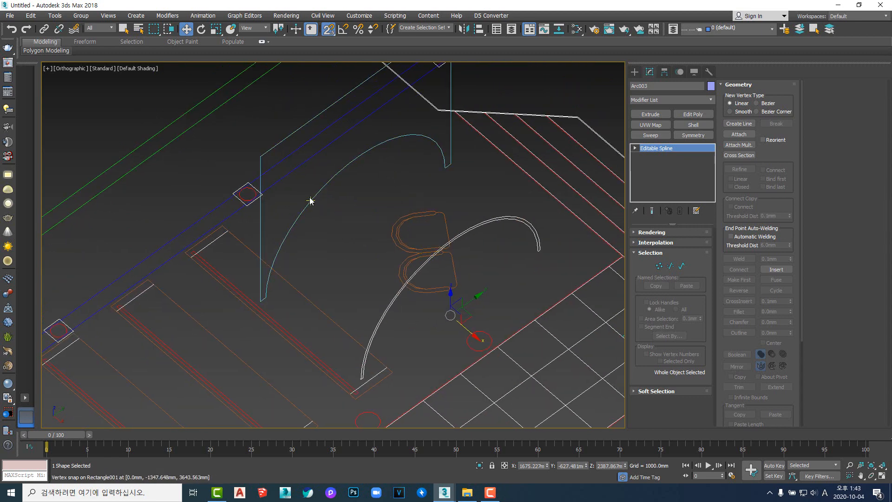
pyautogui.moveTo(335, 223); pyautogui.dragTo(357, 232, button='middle')
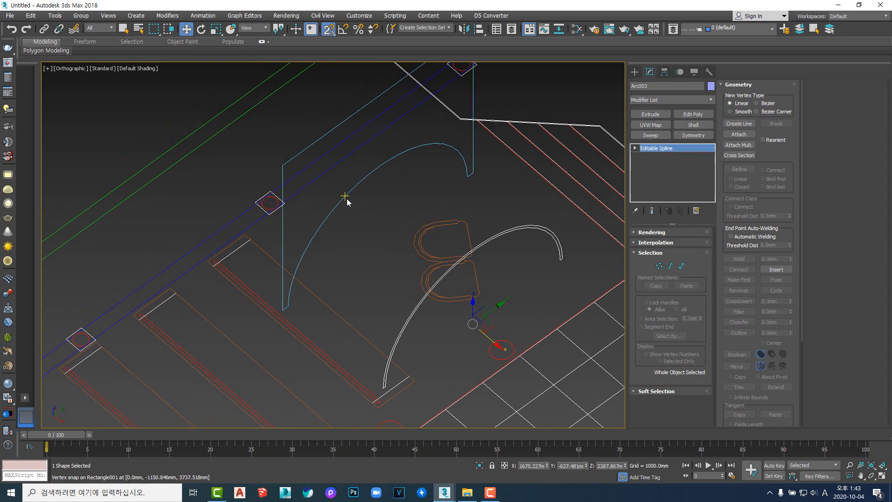
pyautogui.press('1')
pyautogui.click(339, 219)
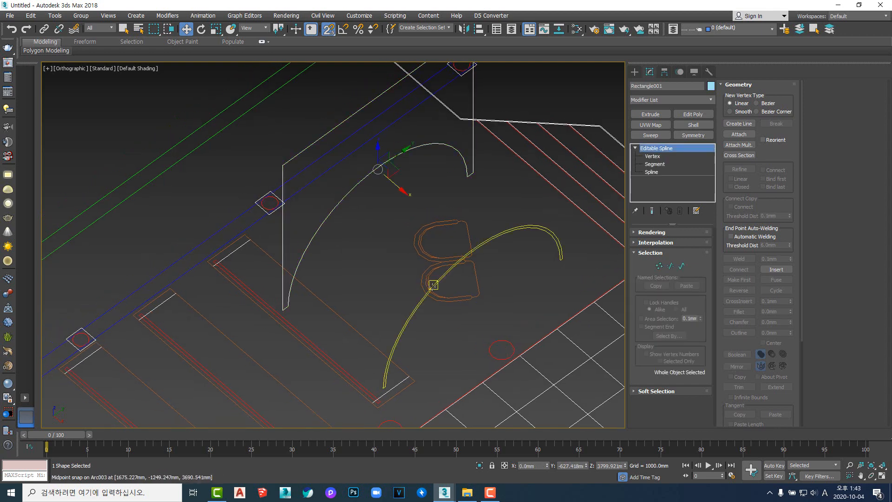
pyautogui.moveTo(360, 274); pyautogui.dragTo(380, 284, button='middle')
pyautogui.press('t')
pyautogui.scroll(-8, 378, 287)
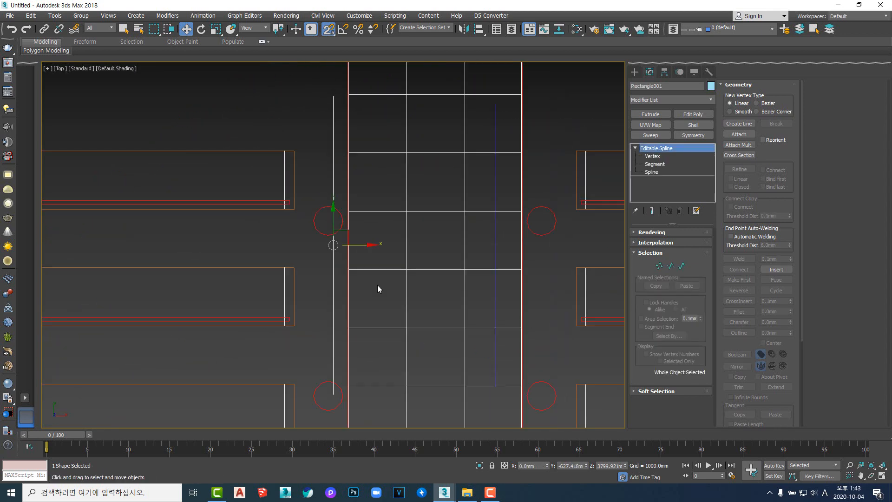
pyautogui.scroll(2, 482, 239)
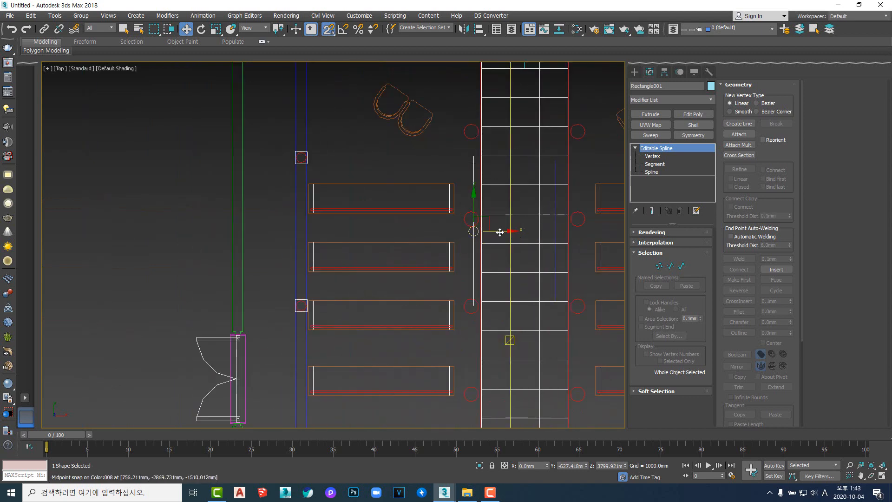
pyautogui.moveTo(510, 231)
pyautogui.mouseDown()
pyautogui.moveTo(306, 180)
pyautogui.moveTo(298, 163)
pyautogui.moveTo(307, 160)
pyautogui.mouseUp()
pyautogui.scroll(3, 299, 165)
pyautogui.scroll(4, 307, 159)
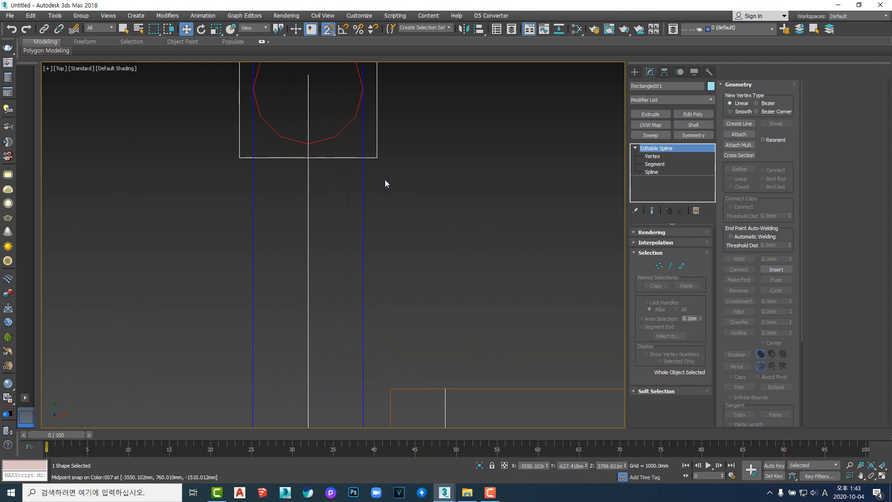
pyautogui.scroll(-8, 385, 182)
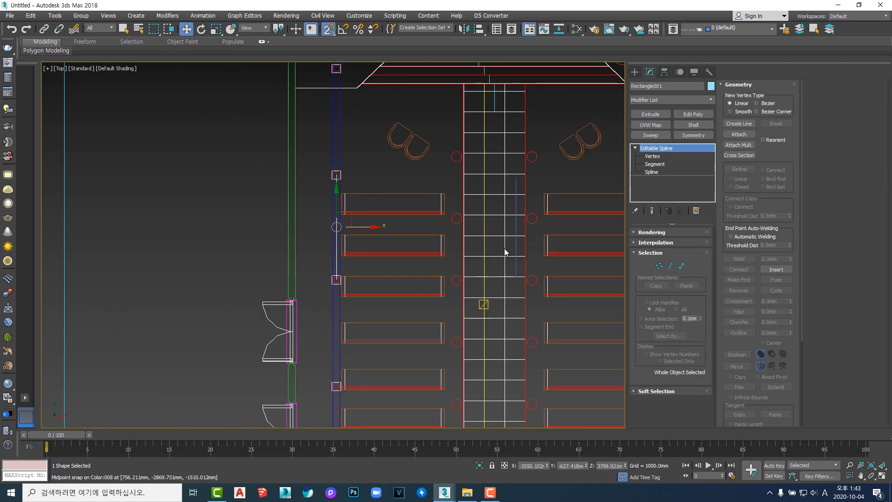
# - In the top view, move the arched trim spline along X onto the wall outline at about -3550 mm and deselect it
pyautogui.keyDown('alt'); pyautogui.moveTo(510, 226); pyautogui.dragTo(470, 266, button='middle'); pyautogui.keyUp('alt')
pyautogui.press('t')
pyautogui.click(512, 235)
pyautogui.scroll(10, 472, 255)
pyautogui.scroll(-8, 460, 269)
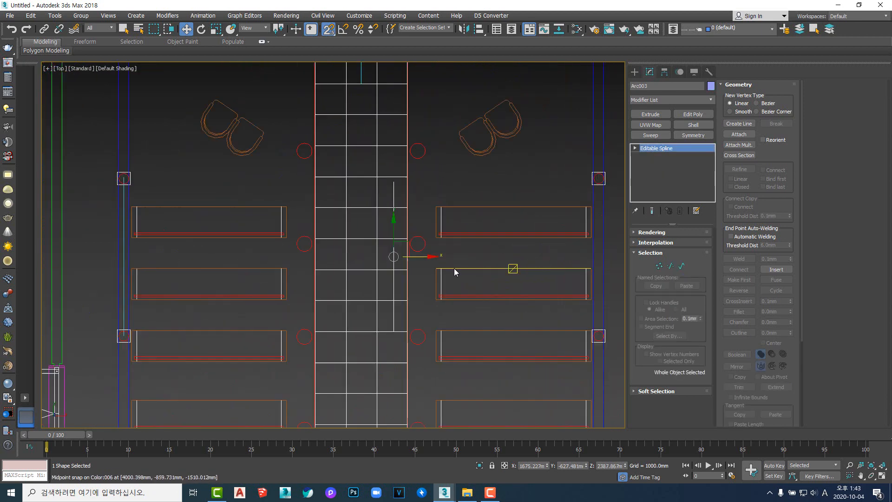
pyautogui.scroll(3, 497, 255)
pyautogui.moveTo(503, 254); pyautogui.dragTo(298, 199)
pyautogui.moveTo(351, 289); pyautogui.dragTo(434, 279, button='middle')
pyautogui.scroll(5, 491, 298)
pyautogui.click(495, 280)
# - Select the arched wall outline and examine close up how its curve fits the trim arc at the crown and left foot
pyautogui.moveTo(496, 280)
pyautogui.keyDown('alt'); pyautogui.mouseDown(button='middle')
pyautogui.moveTo(462, 295)
pyautogui.moveTo(436, 267)
pyautogui.moveTo(444, 292)
pyautogui.moveTo(423, 301)
pyautogui.moveTo(481, 280)
pyautogui.mouseUp(button='middle'); pyautogui.keyUp('alt')
pyautogui.scroll(3, 423, 301)
pyautogui.scroll(-2, 423, 301)
pyautogui.keyDown('alt'); pyautogui.moveTo(475, 224); pyautogui.dragTo(412, 253, button='middle'); pyautogui.keyUp('alt')
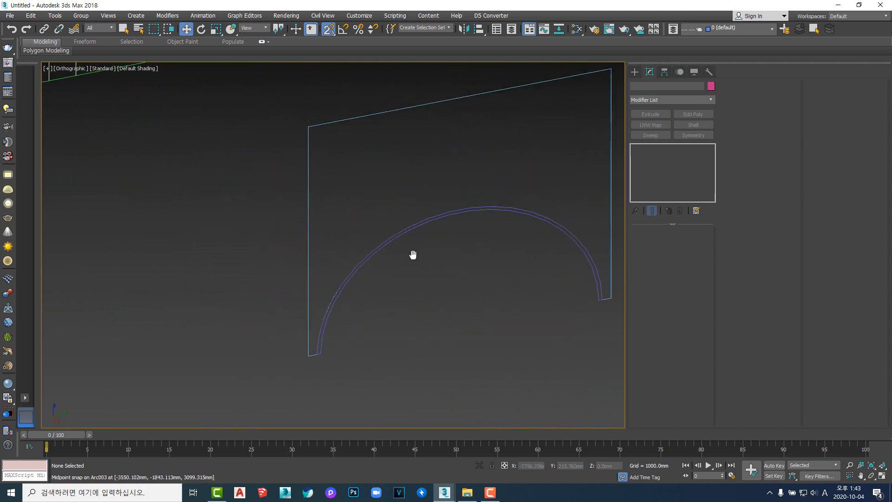
pyautogui.click(454, 98)
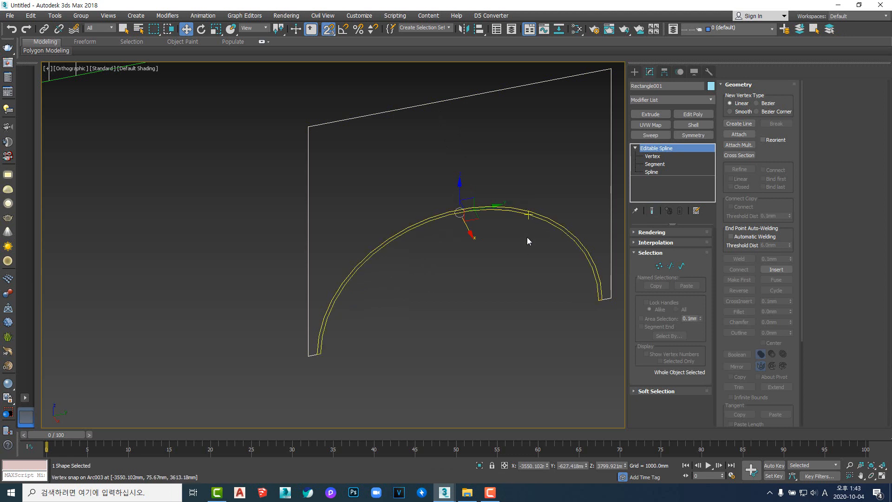
pyautogui.moveTo(527, 242); pyautogui.dragTo(515, 261, button='middle')
pyautogui.scroll(4, 508, 272)
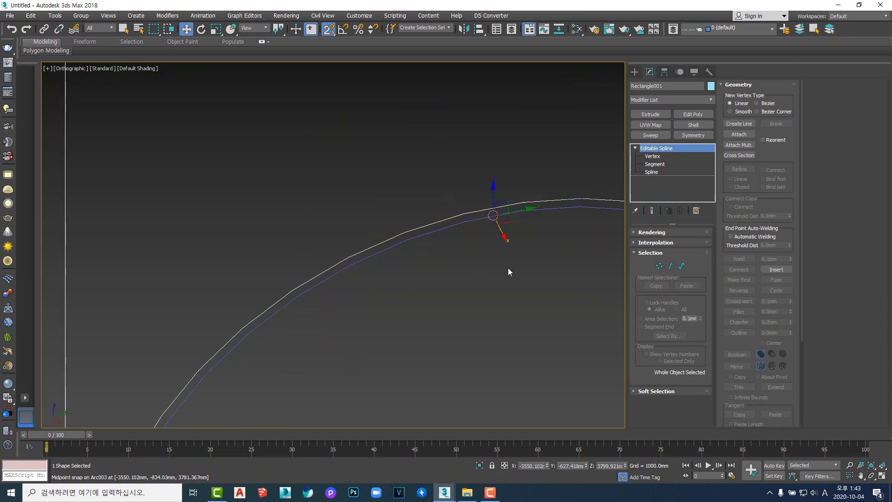
pyautogui.scroll(-3, 532, 244)
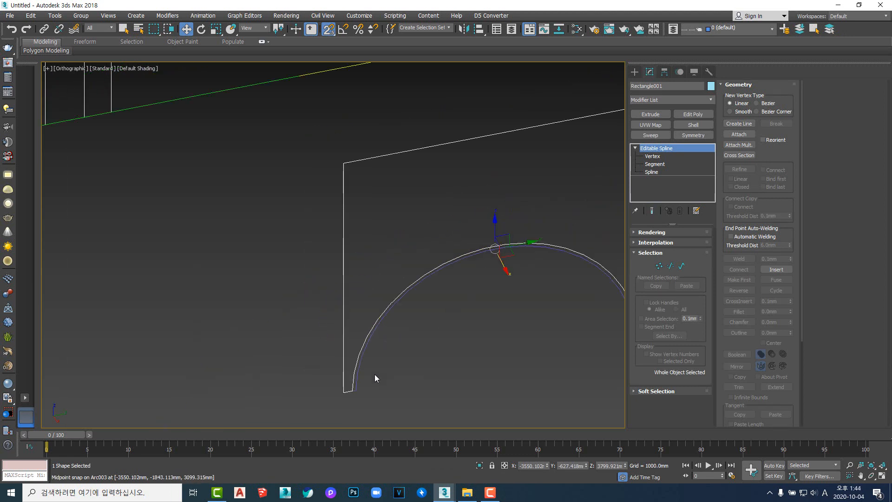
pyautogui.moveTo(583, 270); pyautogui.dragTo(484, 285, button='middle')
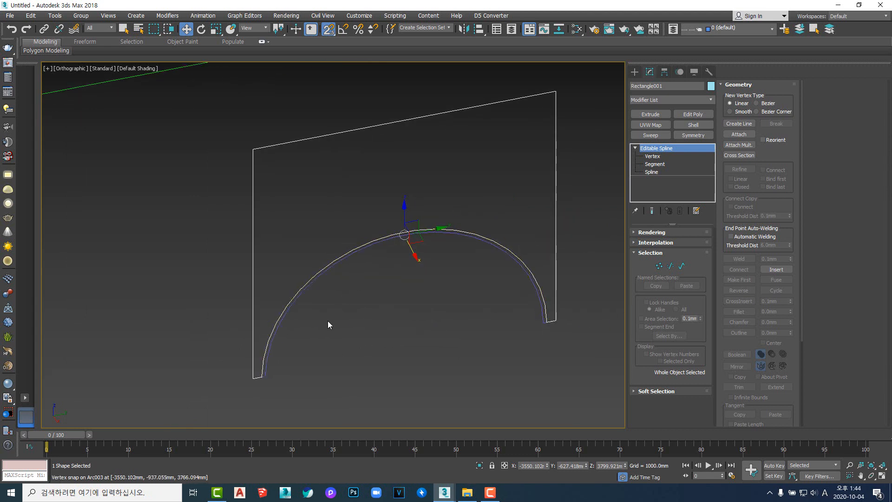
pyautogui.moveTo(353, 309); pyautogui.dragTo(416, 274, button='middle')
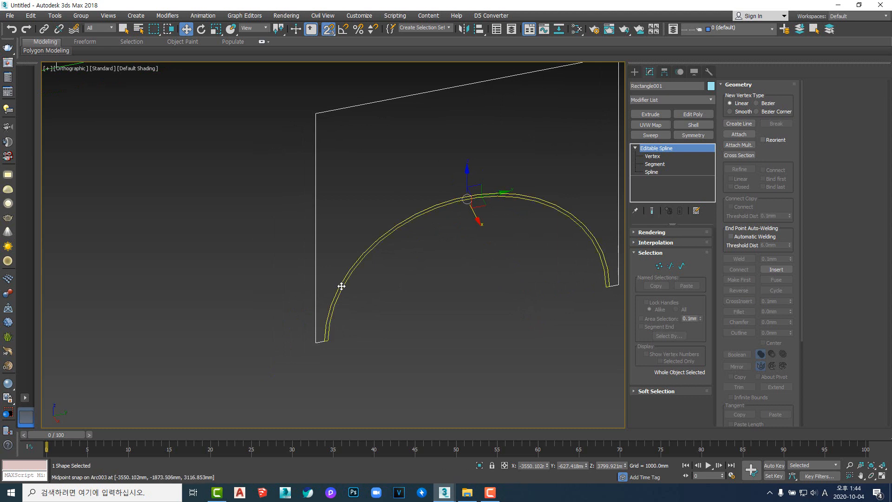
pyautogui.moveTo(332, 323); pyautogui.dragTo(399, 285, button='middle')
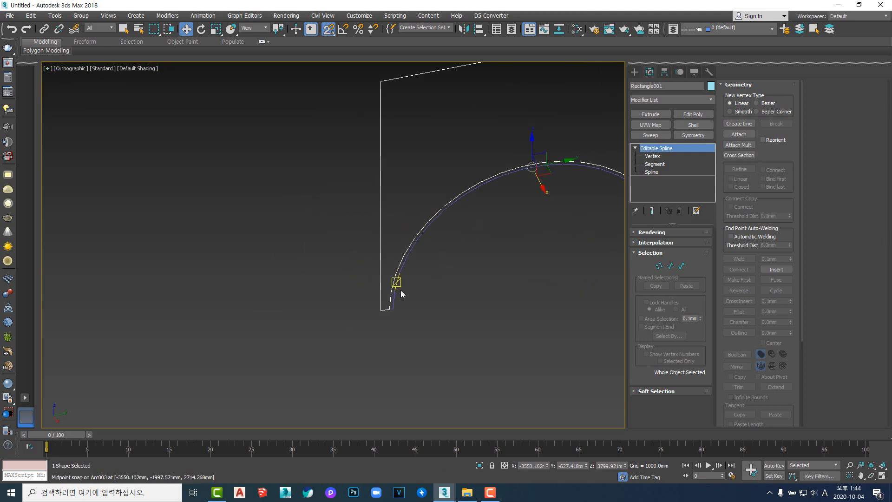
pyautogui.scroll(5, 399, 286)
pyautogui.scroll(-5, 378, 293)
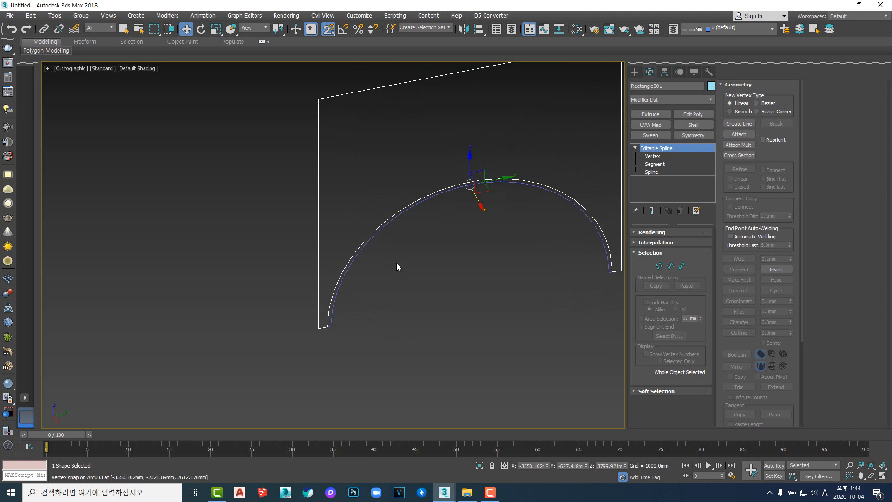
pyautogui.scroll(2, 374, 269)
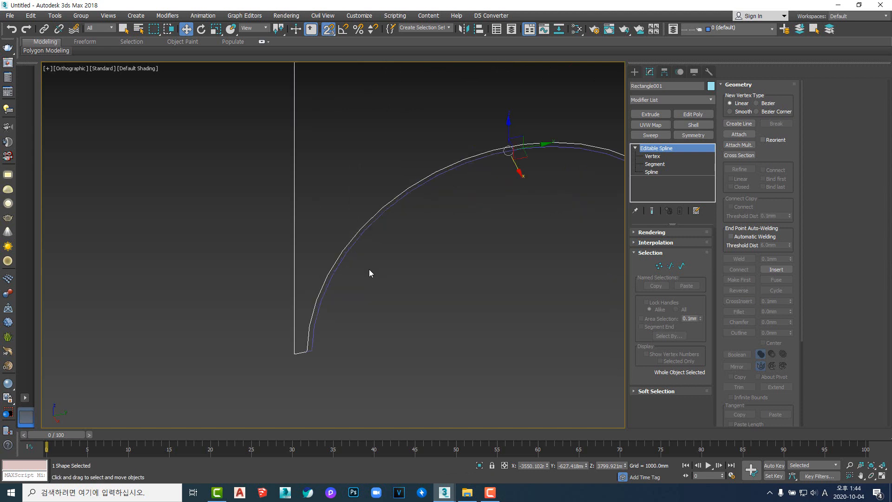
# - Set the arched wall outline's interpolation steps to 12 and deselect it
pyautogui.click(654, 243)
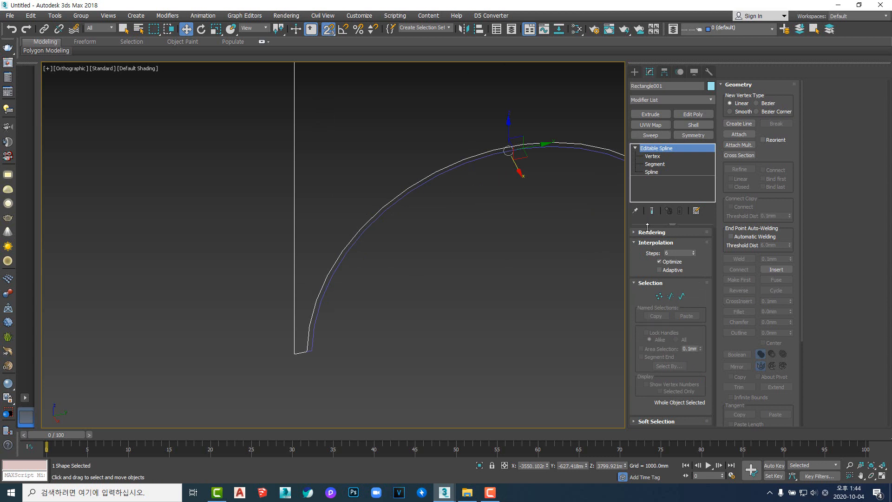
pyautogui.doubleClick(673, 255)
pyautogui.write('5')
pyautogui.press('Return')
pyautogui.write('12')
pyautogui.press('Return')
pyautogui.click(536, 264)
# - Select the arched trim spline and the wall outline in turn and examine close up how their curve segments match
pyautogui.scroll(5, 480, 230)
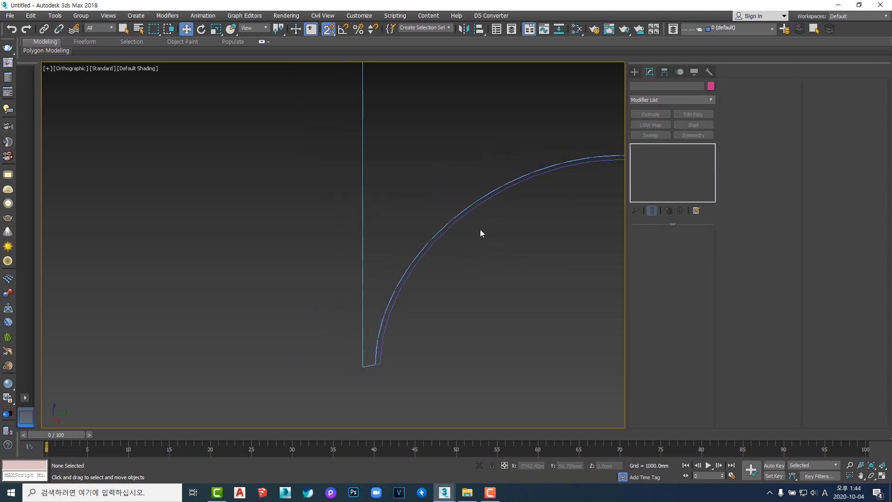
pyautogui.scroll(-5, 447, 225)
pyautogui.click(472, 241)
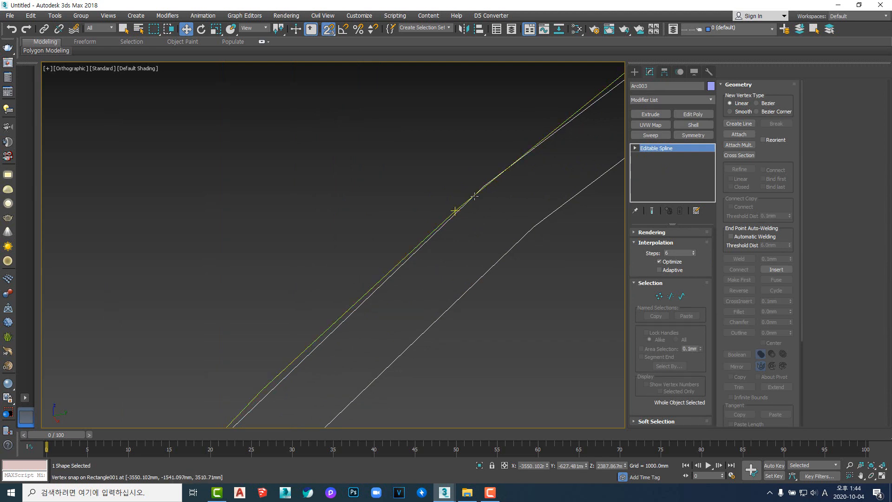
pyautogui.scroll(-5, 466, 213)
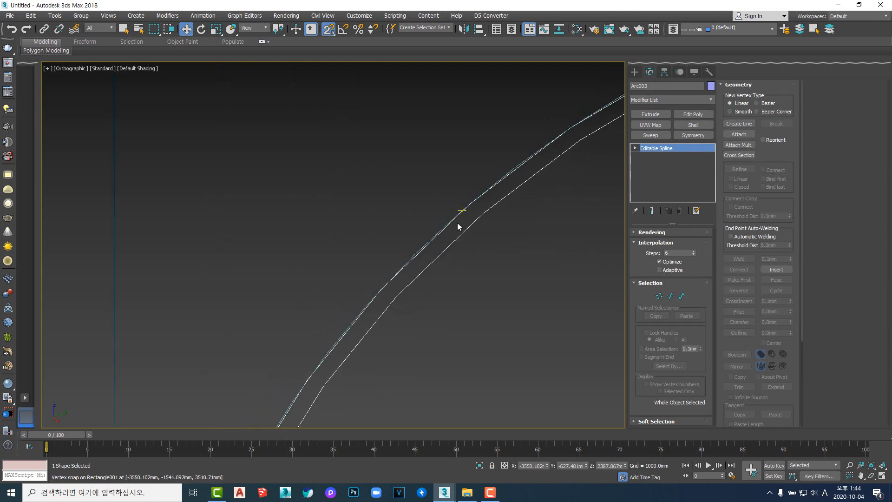
pyautogui.click(420, 244)
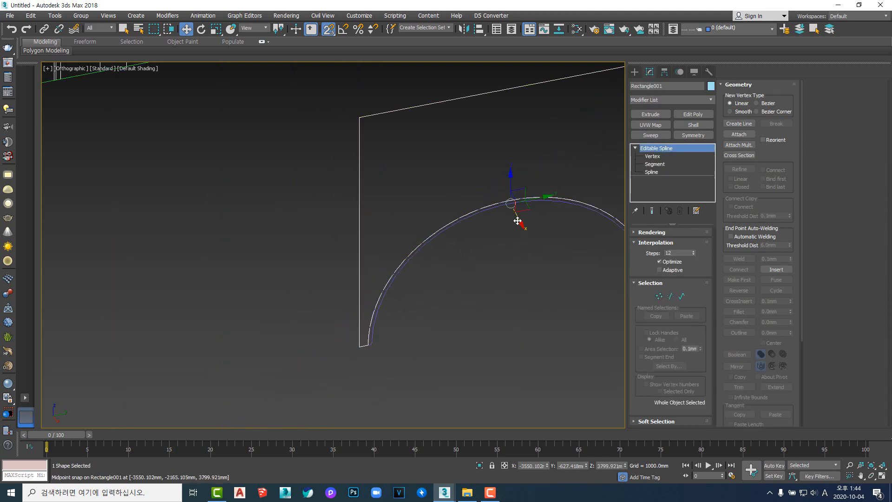
# - Move the arched wall outline away from the trim spline to compare their curves, and undo the move
pyautogui.moveTo(517, 220); pyautogui.dragTo(361, 302)
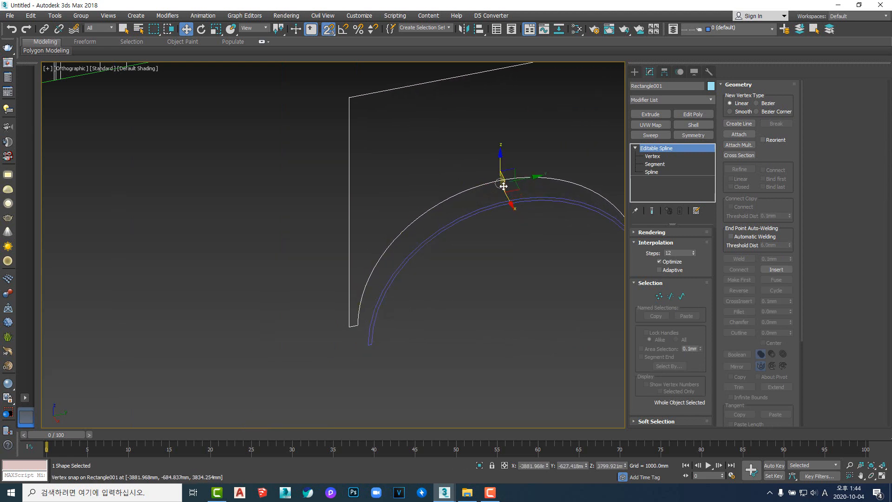
pyautogui.click(470, 215)
pyautogui.moveTo(374, 289); pyautogui.dragTo(398, 289, button='middle')
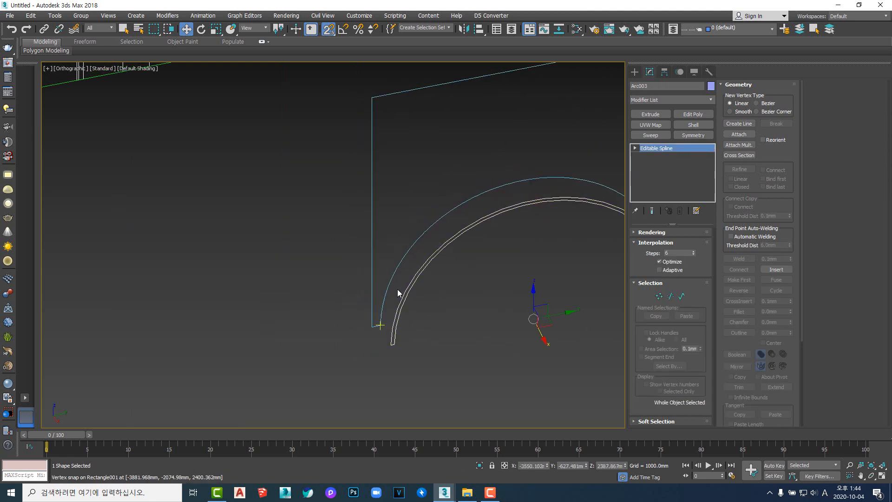
pyautogui.scroll(3, 396, 334)
pyautogui.moveTo(471, 306); pyautogui.dragTo(479, 307, button='middle')
pyautogui.hotkey('ctrl', 'z')
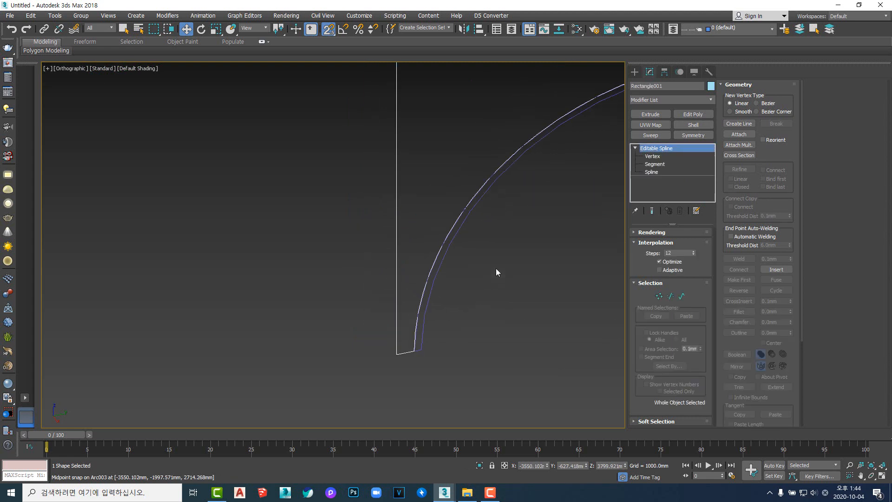
# - Set the arched trim spline's interpolation steps to 12 and deselect it
pyautogui.scroll(3, 479, 191)
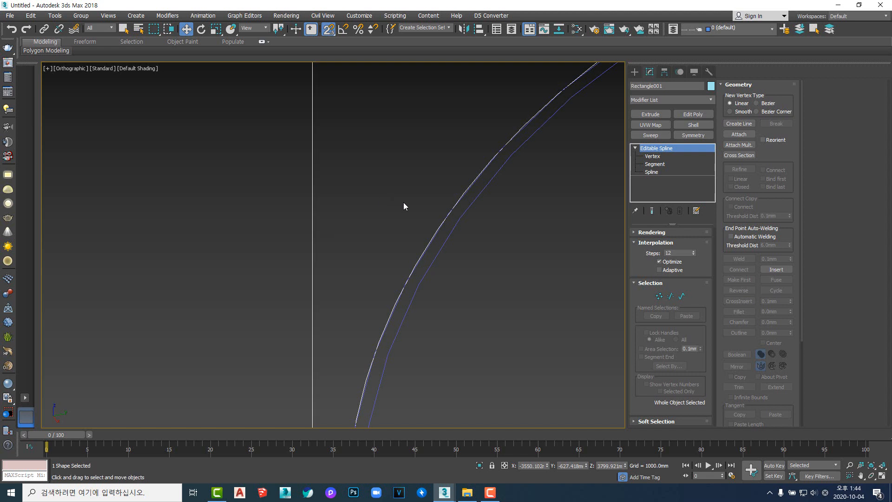
pyautogui.click(460, 216)
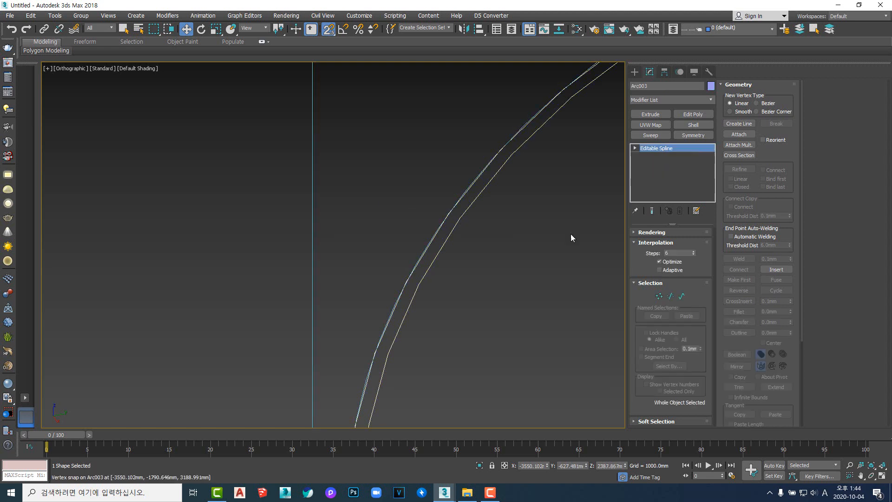
pyautogui.click(679, 253)
pyautogui.write('5')
pyautogui.write('12')
pyautogui.press('Return')
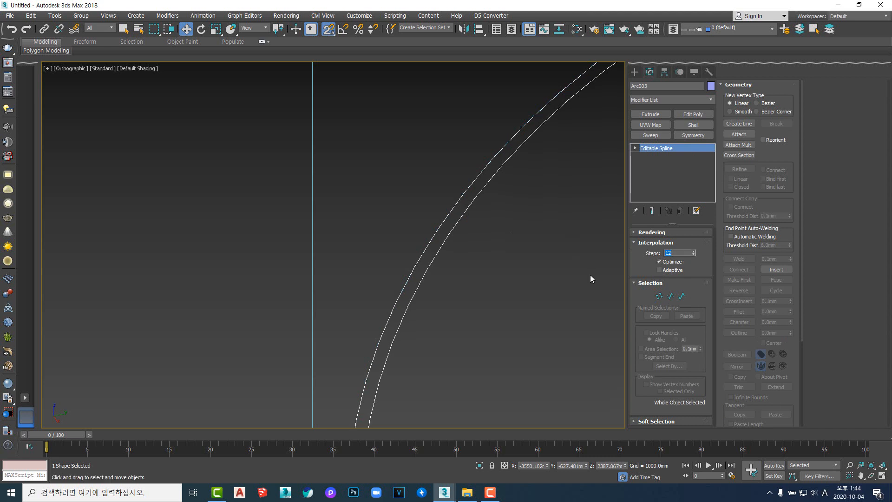
pyautogui.scroll(-5, 418, 242)
pyautogui.scroll(5, 464, 200)
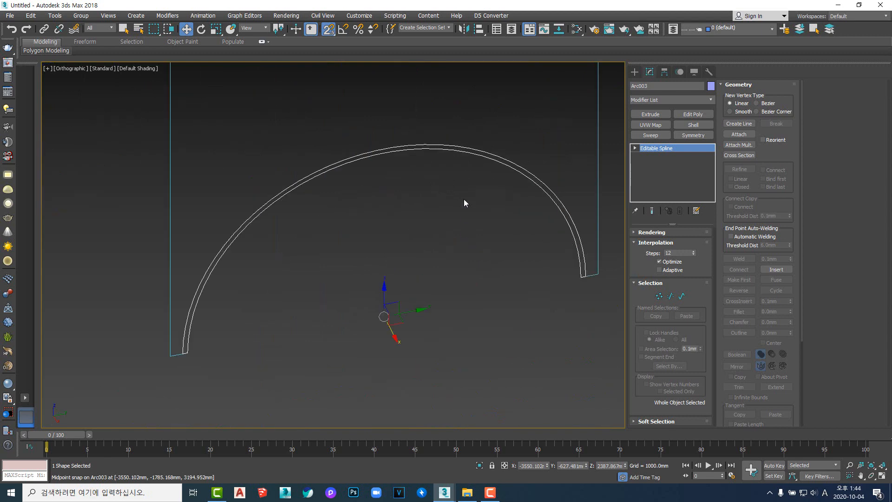
pyautogui.click(495, 196)
pyautogui.click(502, 164)
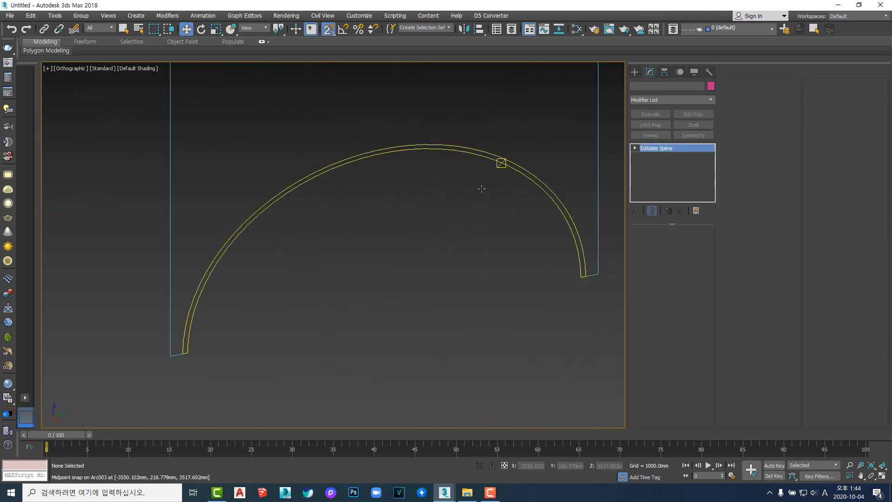
# - Select the arched wall outline and apply a Shell modifier to it
pyautogui.scroll(-5, 459, 251)
pyautogui.click(486, 291)
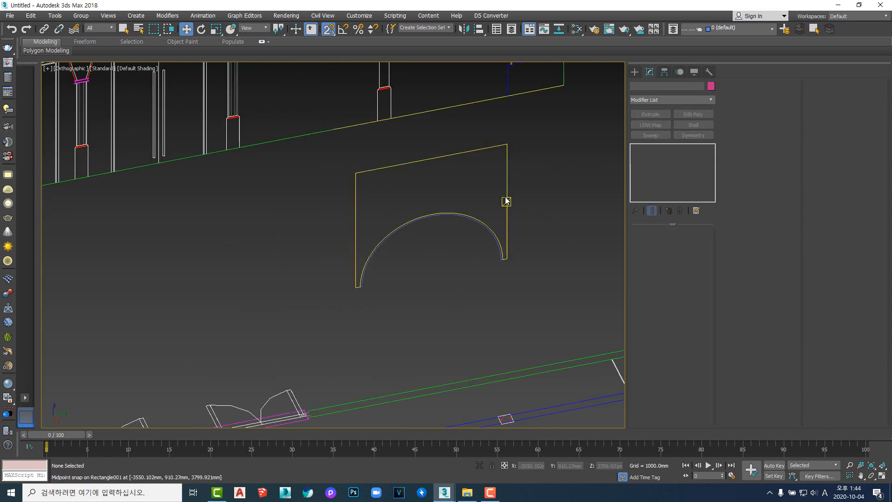
pyautogui.click(506, 201)
pyautogui.press('t')
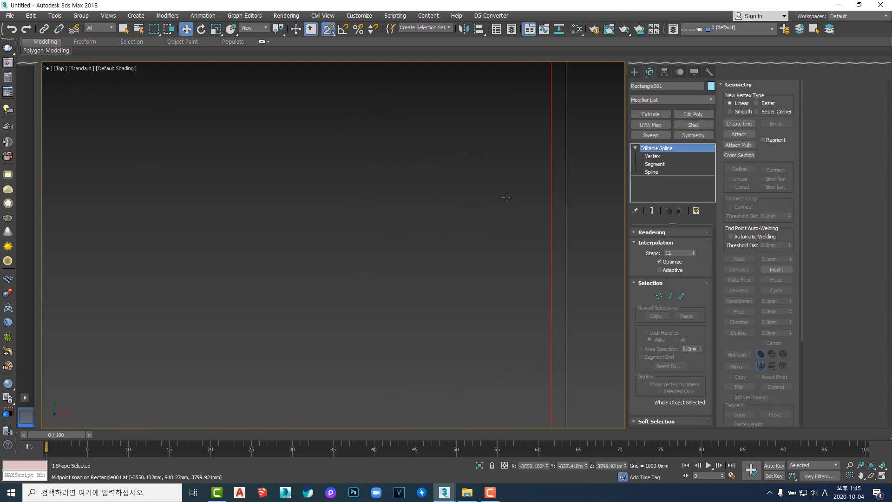
pyautogui.press('z')
pyautogui.moveTo(405, 223); pyautogui.dragTo(452, 229, button='middle')
pyautogui.moveTo(398, 116); pyautogui.dragTo(390, 121, button='middle')
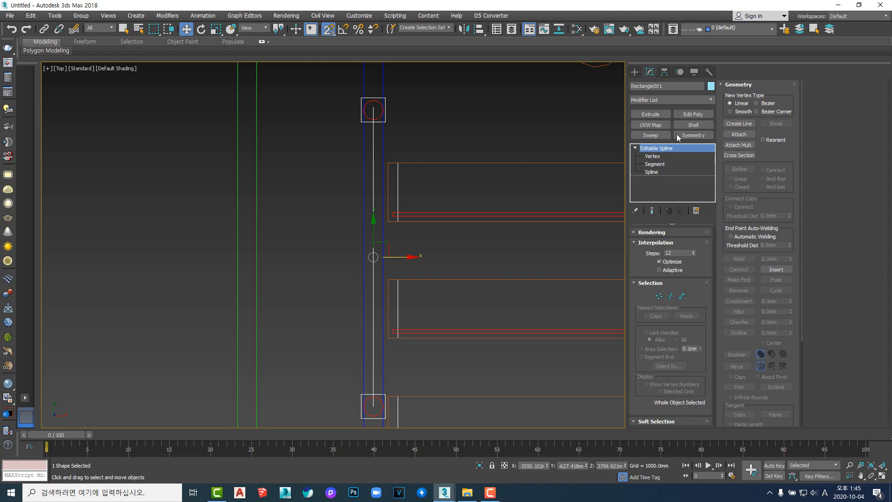
pyautogui.click(700, 124)
pyautogui.moveTo(414, 206); pyautogui.dragTo(438, 207, button='middle')
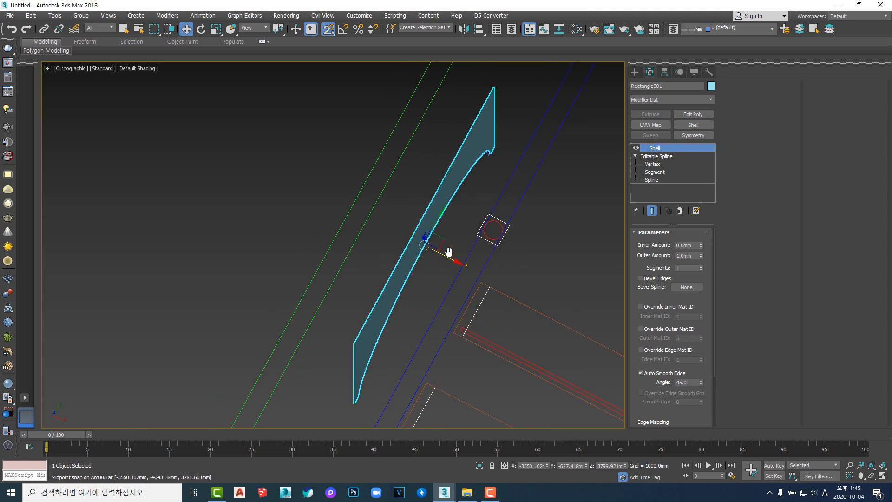
# - In the top view, set the arched wall's Shell inner and outer amounts to 75 mm each
pyautogui.press('t')
pyautogui.moveTo(465, 233); pyautogui.dragTo(492, 255, button='middle')
pyautogui.scroll(2, 372, 120)
pyautogui.scroll(8, 372, 120)
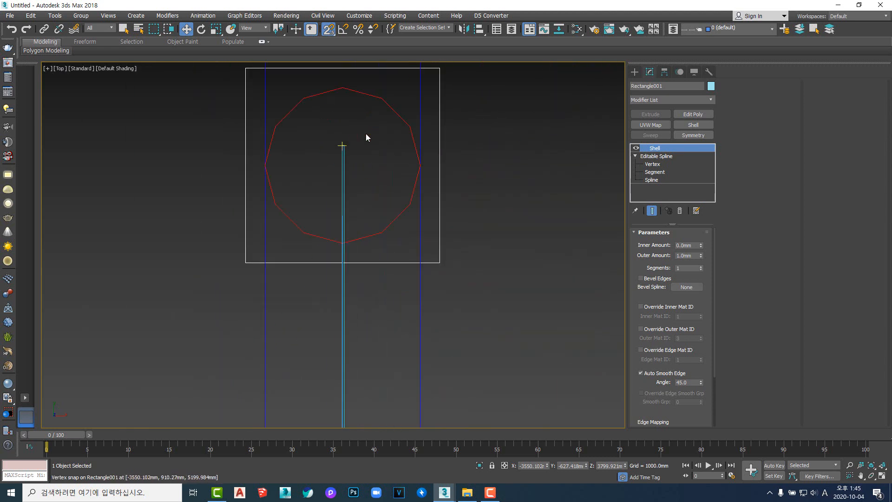
pyautogui.scroll(-5, 366, 133)
pyautogui.moveTo(366, 133); pyautogui.dragTo(397, 184, button='middle')
pyautogui.scroll(3, 351, 162)
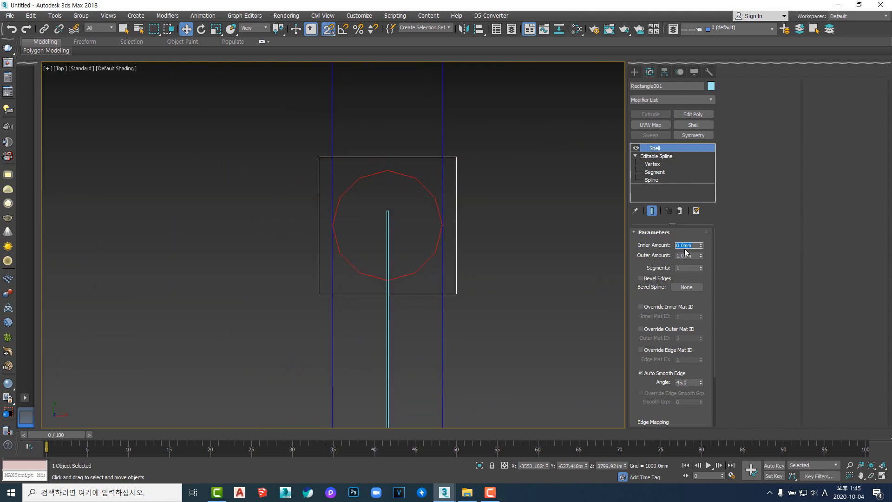
pyautogui.press('Tab')
pyautogui.hotkey('shift', 'Tab')
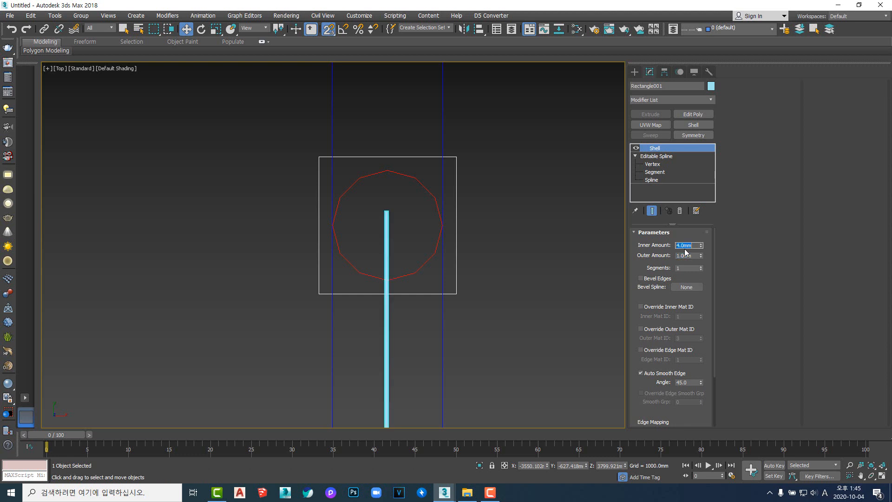
pyautogui.write('75')
pyautogui.press('Tab')
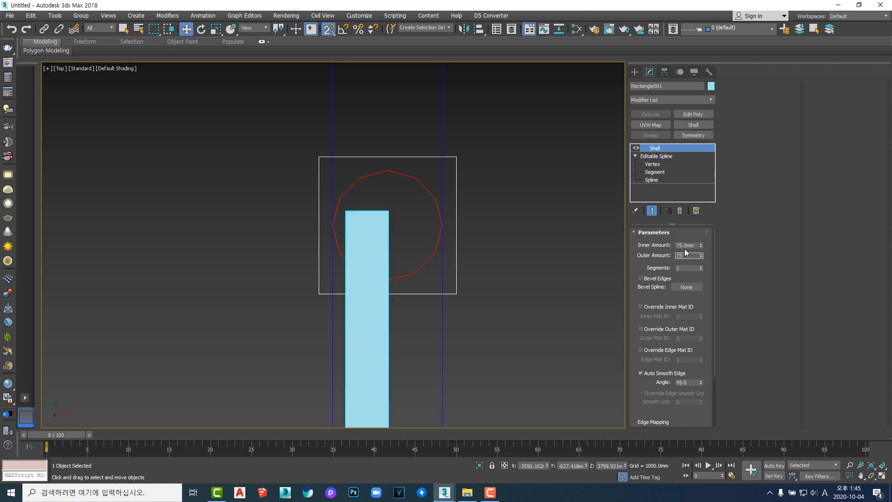
pyautogui.write('75')
pyautogui.press('Return')
# - Set the arched wall's Shell inner and outer amounts to 100 mm each and deselect the wall
pyautogui.hotkey('shift', 'Tab')
pyautogui.write('100')
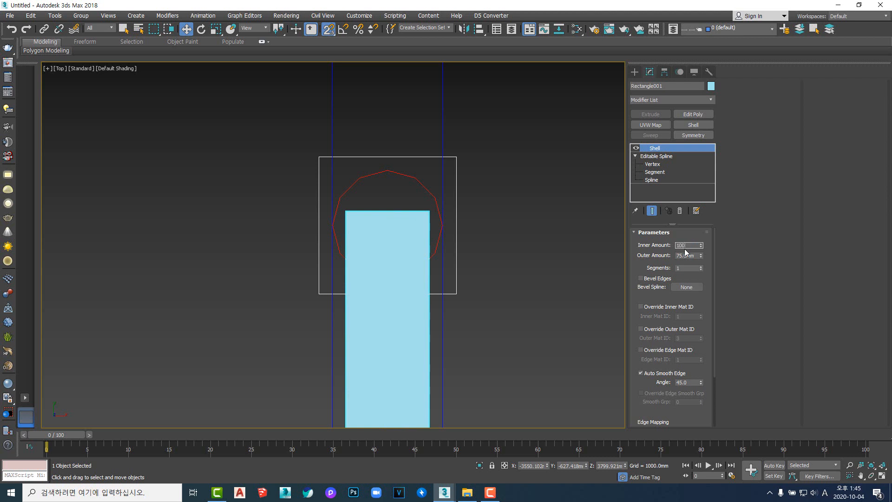
pyautogui.press('Tab')
pyautogui.write('100')
pyautogui.press('Return')
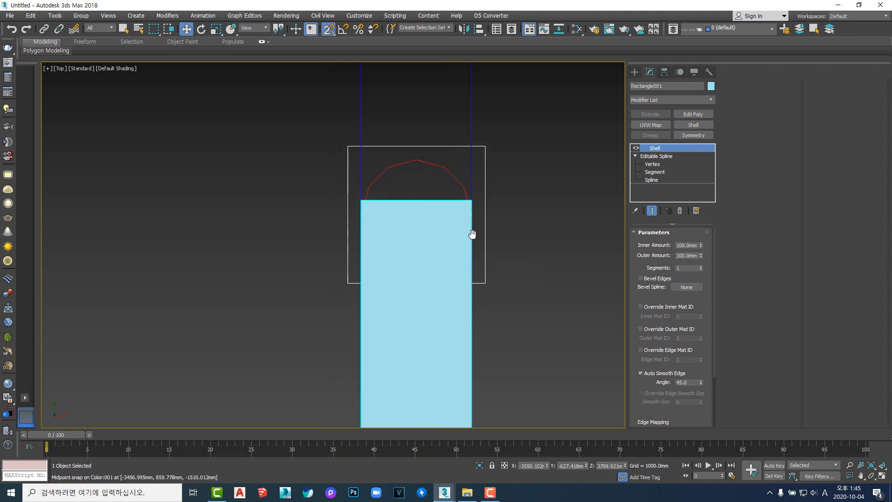
pyautogui.scroll(-8, 476, 253)
pyautogui.keyDown('alt'); pyautogui.moveTo(467, 258); pyautogui.dragTo(439, 210, button='middle'); pyautogui.keyUp('alt')
pyautogui.scroll(2, 441, 212)
pyautogui.scroll(-3, 462, 245)
pyautogui.click(462, 245)
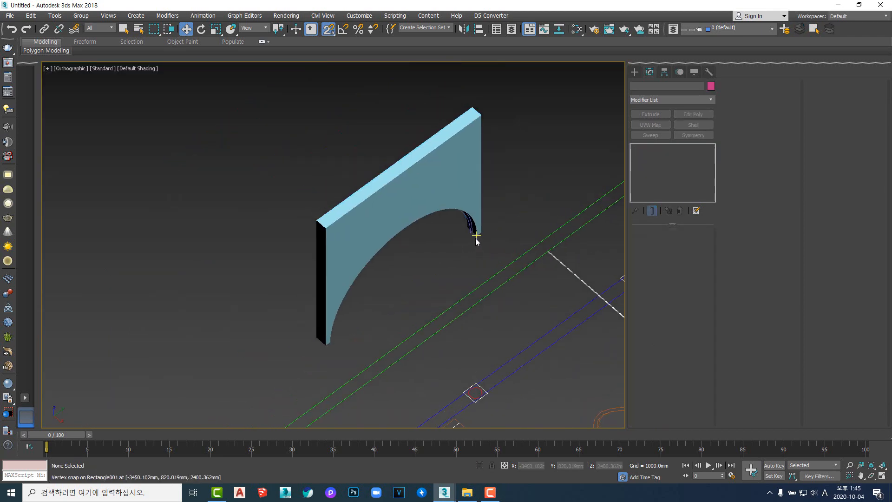
# - Select the trim spline under the arch, check it against the wall and column in the top view, and apply a Shell modifier
pyautogui.scroll(5, 476, 239)
pyautogui.click(470, 206)
pyautogui.scroll(-6, 458, 256)
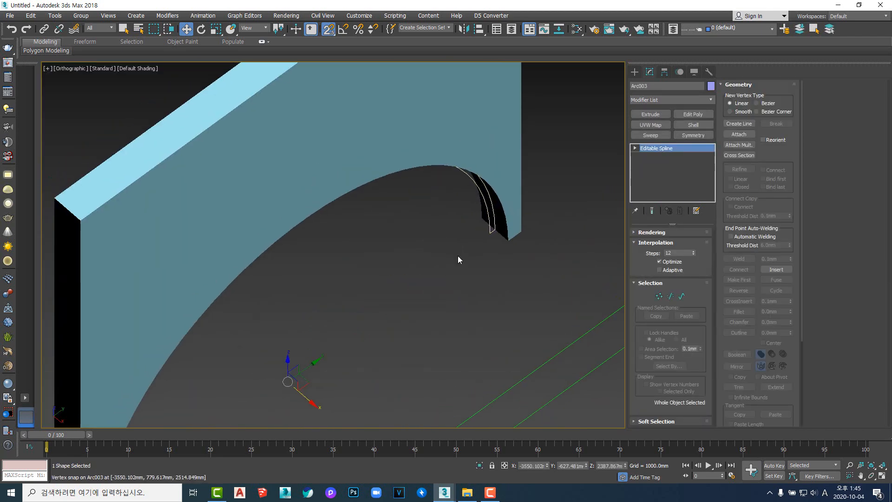
pyautogui.press('t')
pyautogui.moveTo(475, 242); pyautogui.dragTo(485, 275, button='middle')
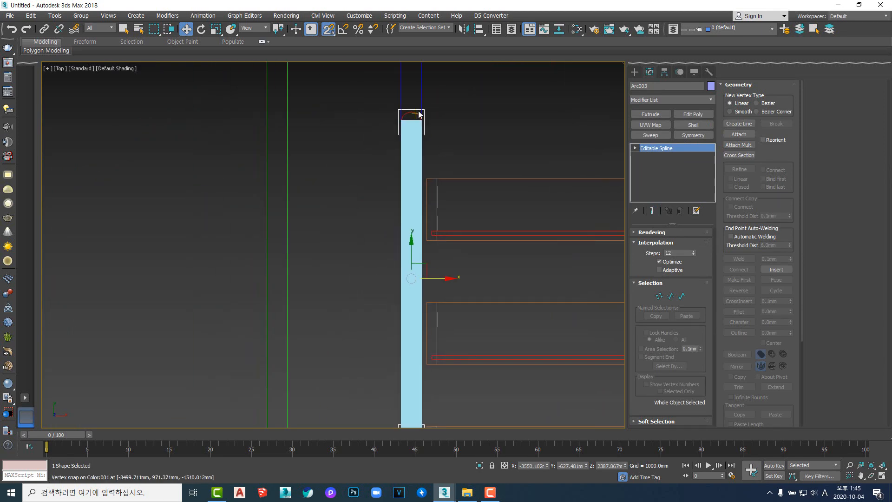
pyautogui.scroll(6, 404, 147)
pyautogui.scroll(-5, 452, 233)
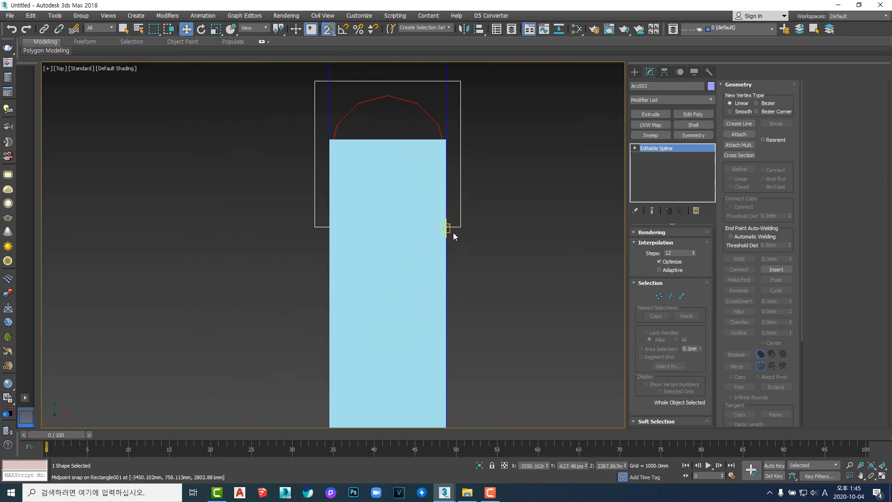
pyautogui.moveTo(454, 235)
pyautogui.keyDown('alt'); pyautogui.mouseDown(button='middle')
pyautogui.moveTo(438, 235)
pyautogui.moveTo(496, 212)
pyautogui.moveTo(524, 277)
pyautogui.moveTo(494, 260)
pyautogui.moveTo(502, 251)
pyautogui.mouseUp(button='middle'); pyautogui.keyUp('alt')
pyautogui.press('t')
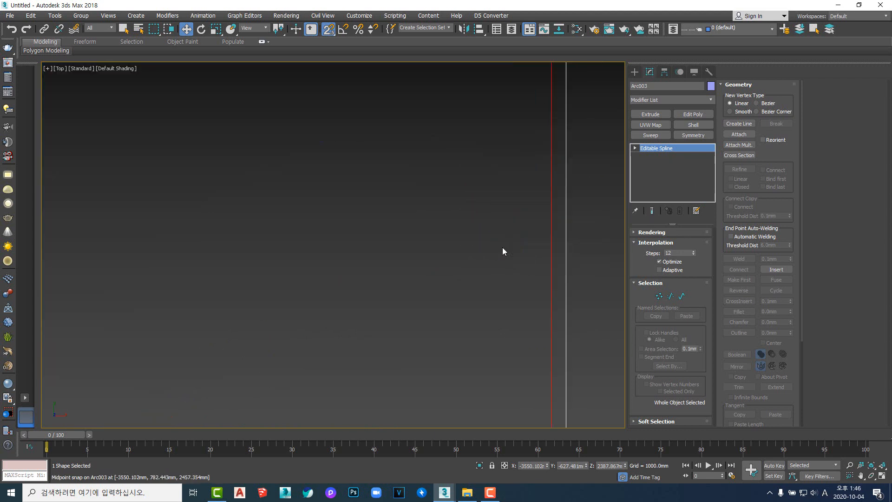
pyautogui.press('z')
pyautogui.moveTo(341, 107); pyautogui.dragTo(401, 193, button='middle')
pyautogui.scroll(3, 396, 189)
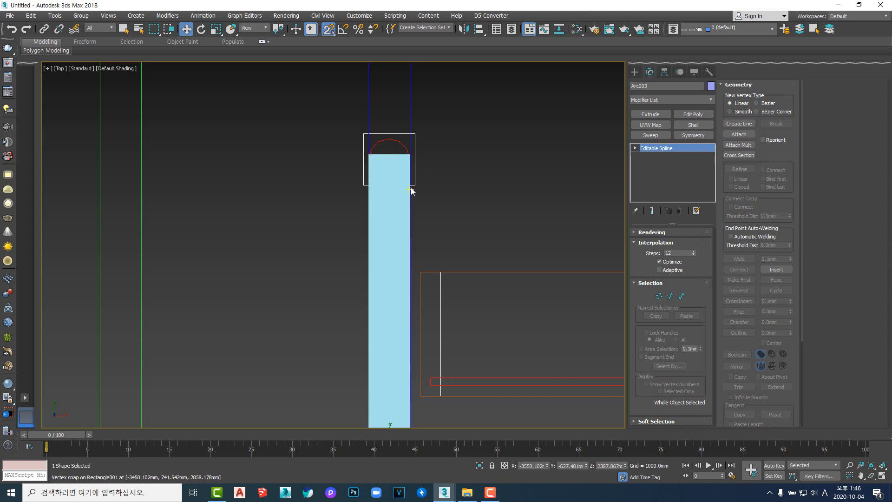
pyautogui.click(692, 124)
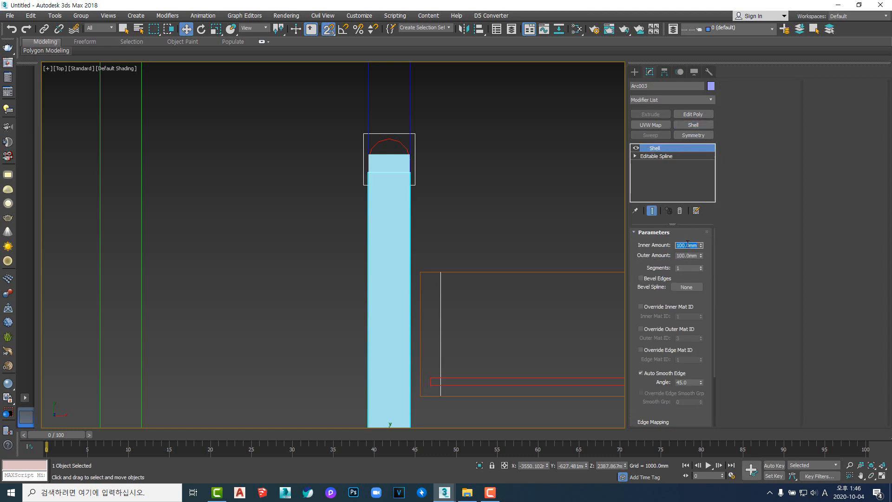
# - Set the arched trim's Shell inner and outer amounts to 120 mm each and deselect the trim
pyautogui.click(688, 244)
pyautogui.write('120')
pyautogui.press('Tab')
pyautogui.press('Return')
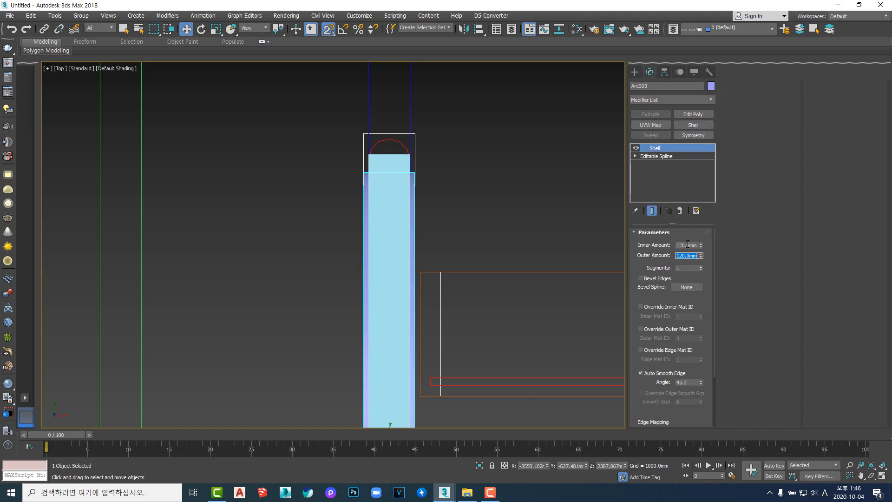
pyautogui.moveTo(372, 233); pyautogui.dragTo(395, 234, button='middle')
pyautogui.scroll(-6, 424, 246)
pyautogui.keyDown('alt'); pyautogui.moveTo(395, 233); pyautogui.dragTo(362, 194, button='middle'); pyautogui.keyUp('alt')
pyautogui.click(388, 298)
# - Select the arched wall and its trim together to review both solids, and clear the selection
pyautogui.moveTo(388, 296); pyautogui.dragTo(437, 285, button='middle')
pyautogui.scroll(6, 376, 217)
pyautogui.click(375, 217)
pyautogui.keyDown('ctrl'); pyautogui.click(377, 219); pyautogui.keyUp('ctrl')
pyautogui.scroll(-5, 380, 232)
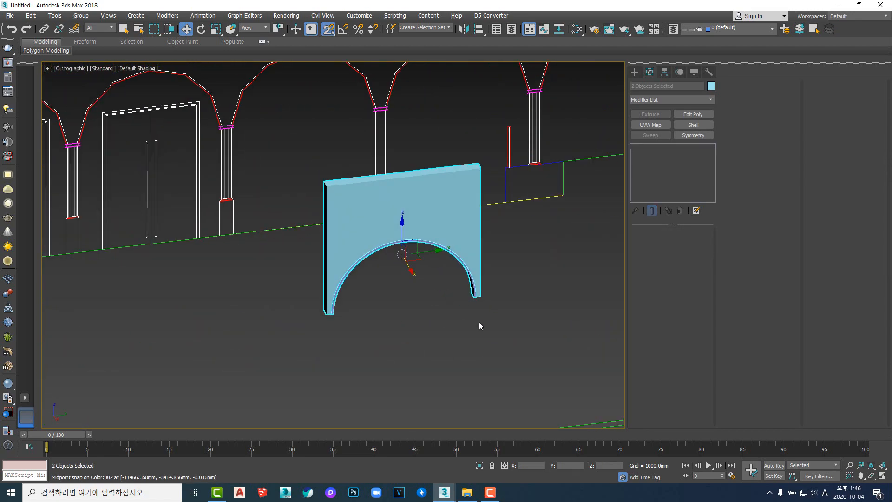
pyautogui.click(414, 308)
# - Examine the column beside the door in the elevation drawing, from its capital down the shaft to the base
pyautogui.scroll(6, 418, 223)
pyautogui.scroll(-6, 415, 225)
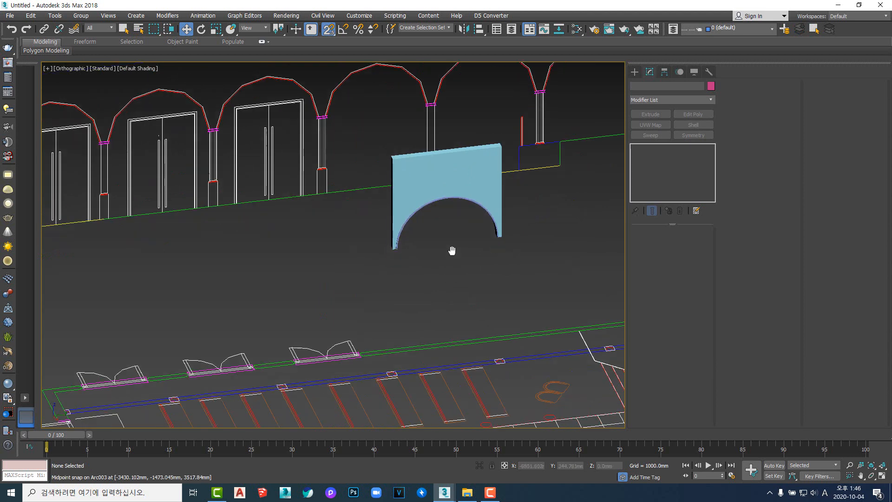
pyautogui.keyDown('alt'); pyautogui.moveTo(452, 249); pyautogui.dragTo(452, 259, button='middle'); pyautogui.keyUp('alt')
pyautogui.scroll(5, 320, 119)
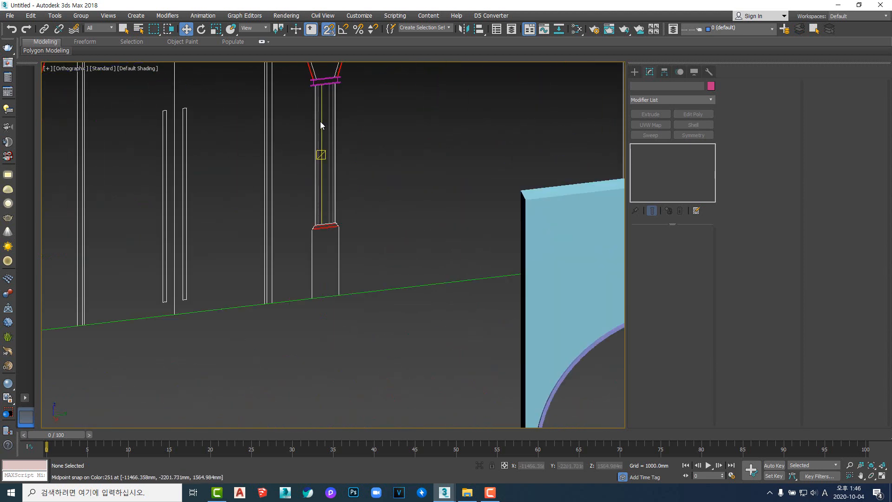
pyautogui.moveTo(320, 121); pyautogui.dragTo(366, 155, button='middle')
pyautogui.scroll(4, 364, 145)
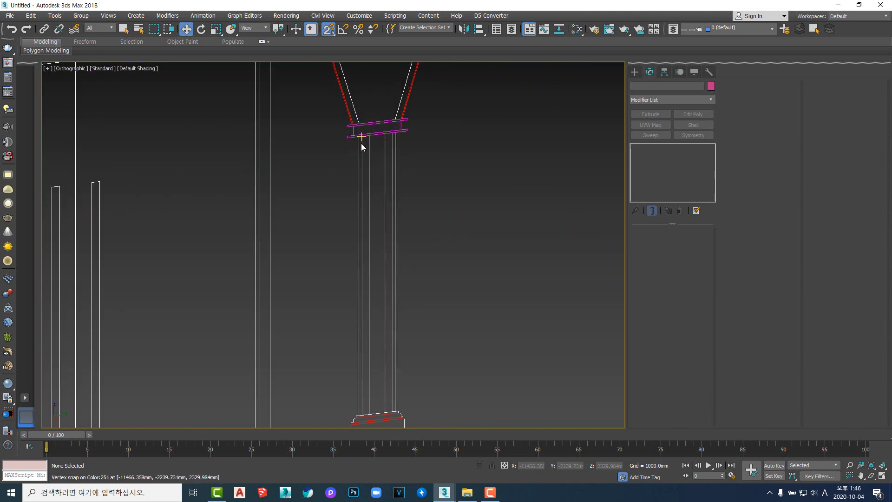
pyautogui.moveTo(394, 234); pyautogui.dragTo(408, 152, button='middle')
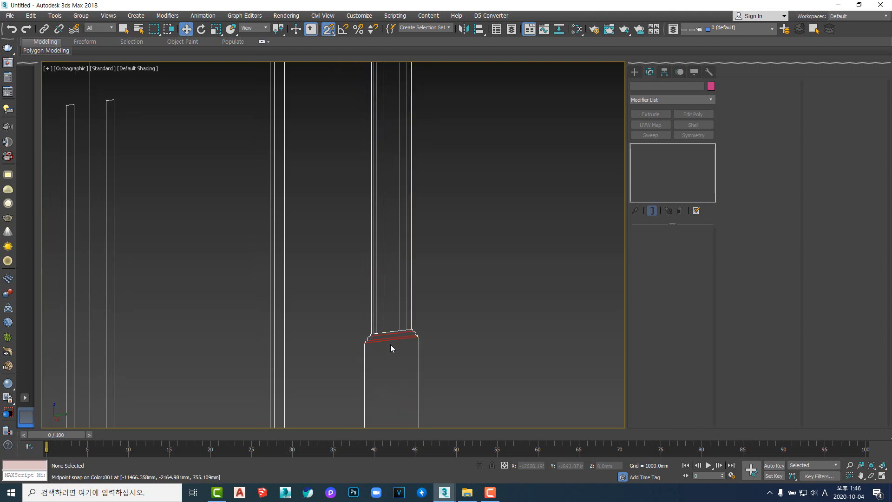
# - Examine the column shaft beside the door, comparing its vertical edges with the capital above and the stepped base below
pyautogui.scroll(-5, 391, 344)
pyautogui.scroll(5, 402, 338)
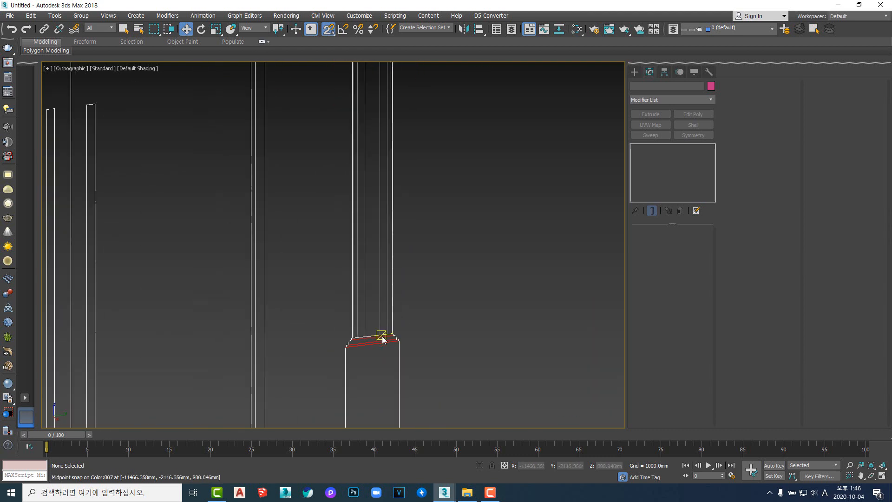
pyautogui.scroll(-5, 383, 340)
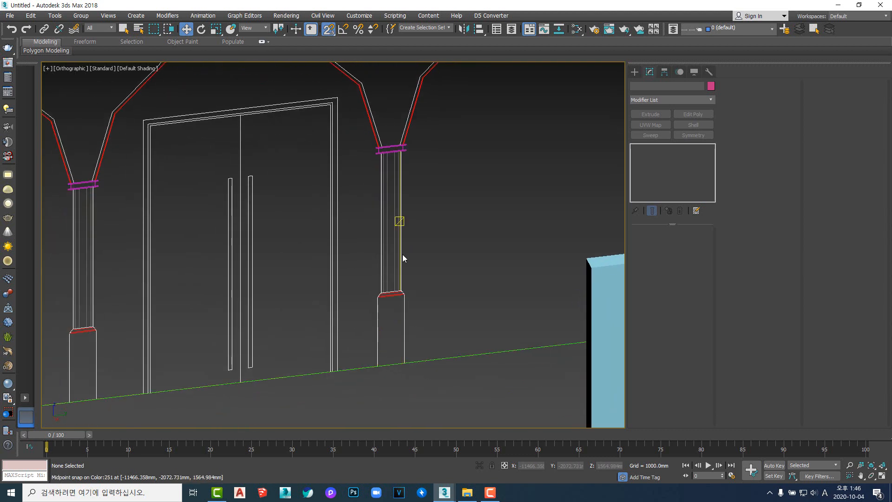
pyautogui.scroll(4, 402, 255)
pyautogui.scroll(-2, 395, 292)
pyautogui.scroll(-2, 395, 294)
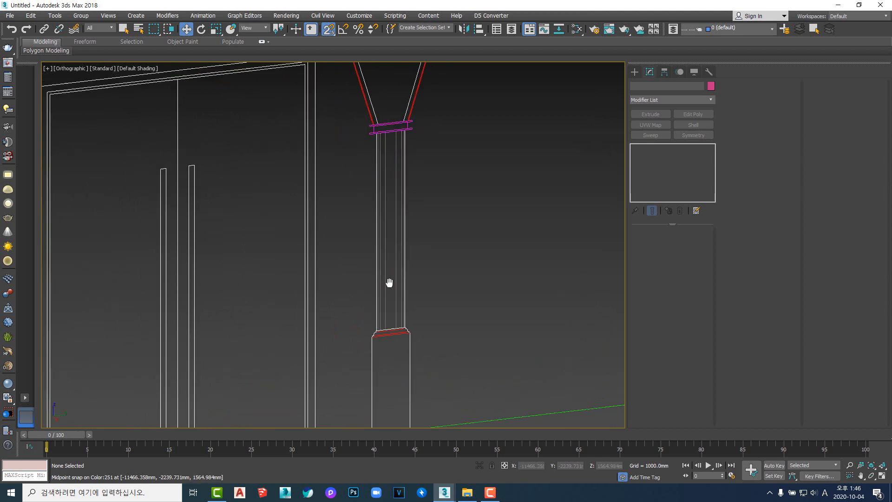
pyautogui.scroll(2, 393, 234)
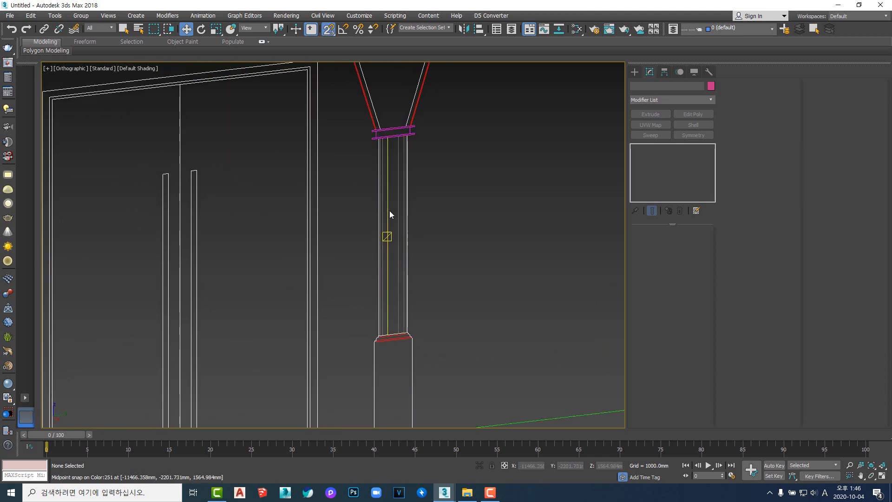
pyautogui.scroll(-3, 392, 214)
pyautogui.moveTo(459, 258); pyautogui.dragTo(344, 259, button='middle')
pyautogui.scroll(4, 389, 246)
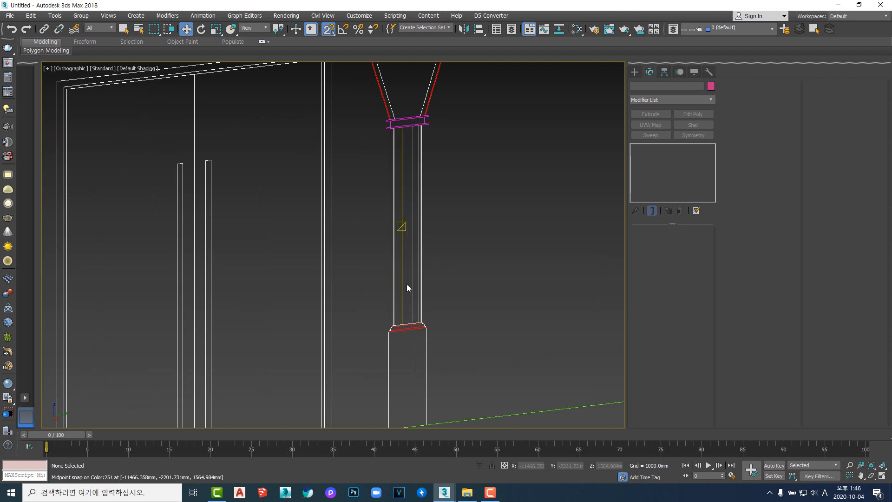
pyautogui.scroll(1, 412, 260)
pyautogui.scroll(2, 397, 281)
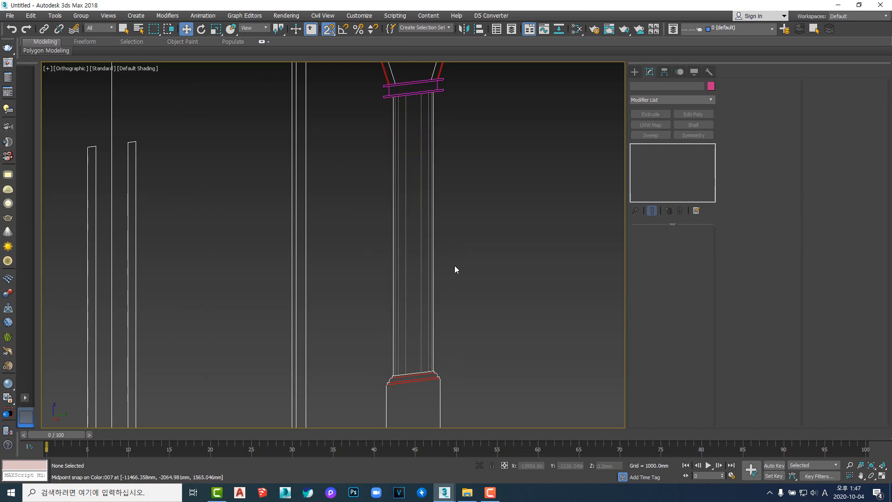
pyautogui.scroll(4, 420, 268)
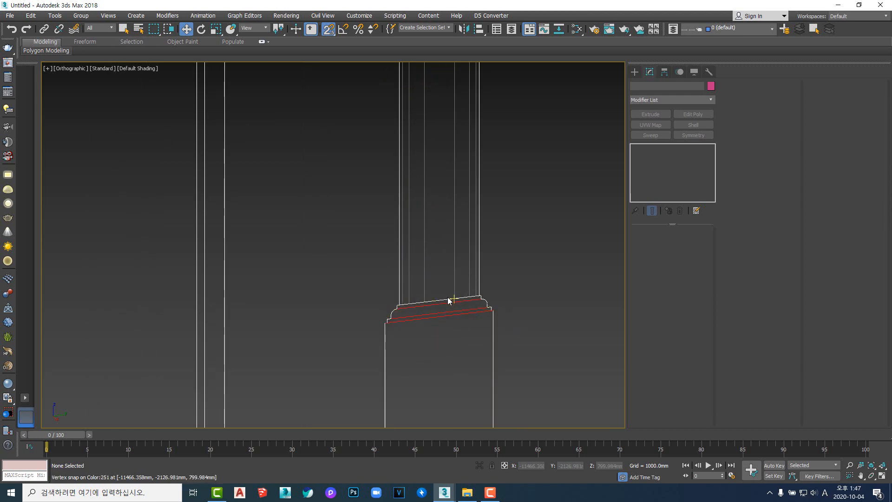
# - Inspect the stepped and rounded base moulding where the shaft meets the pedestal, and how it relates to the whole column
pyautogui.scroll(-3, 449, 300)
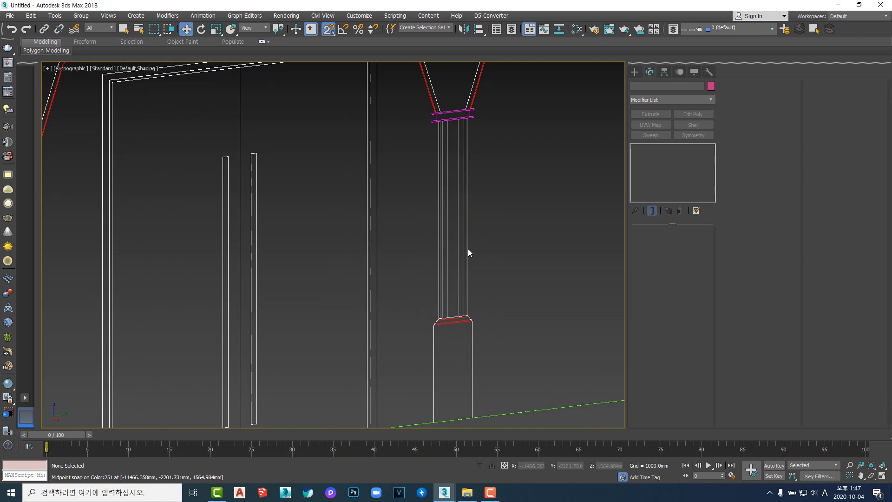
pyautogui.moveTo(445, 235); pyautogui.dragTo(444, 261, button='middle')
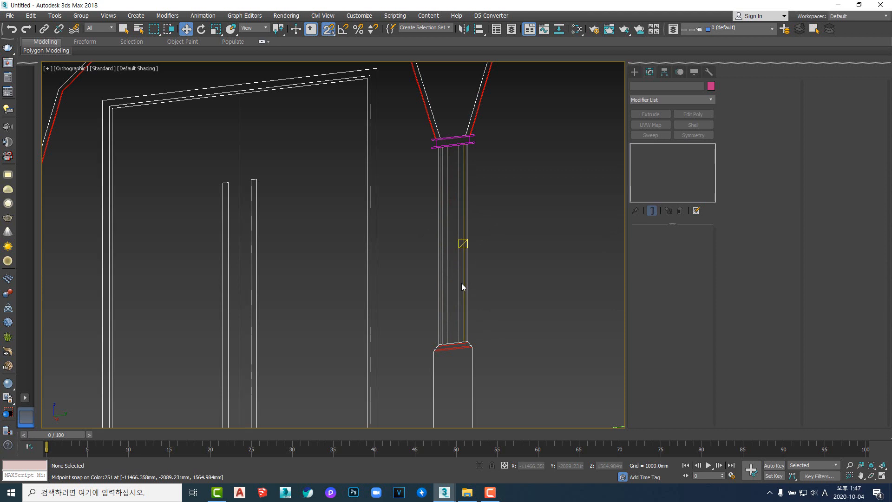
pyautogui.moveTo(458, 289); pyautogui.dragTo(427, 252, button='middle')
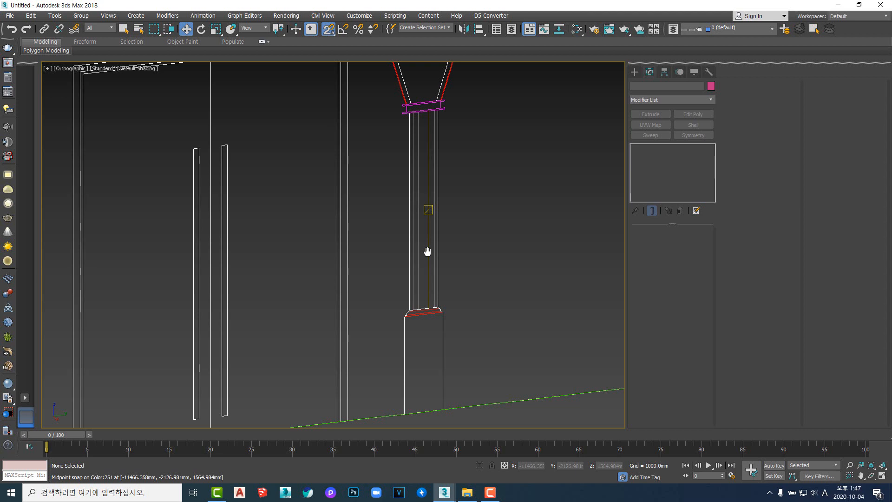
pyautogui.scroll(10, 418, 316)
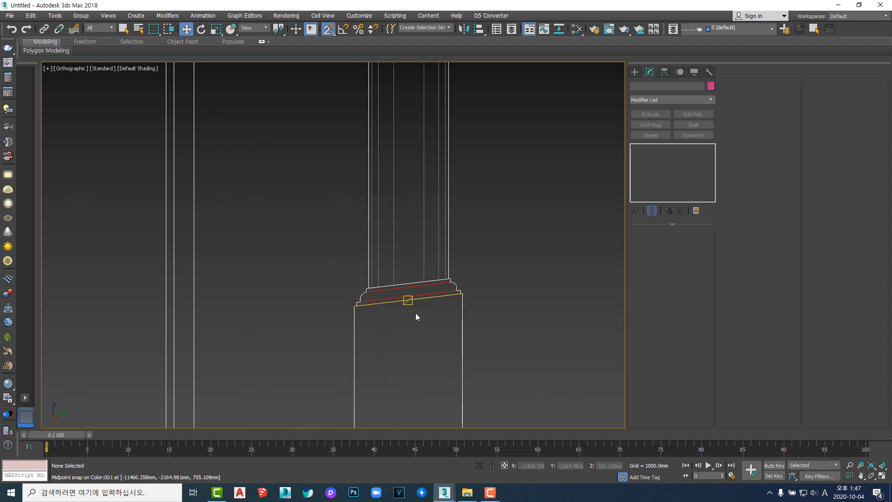
pyautogui.scroll(-3, 422, 266)
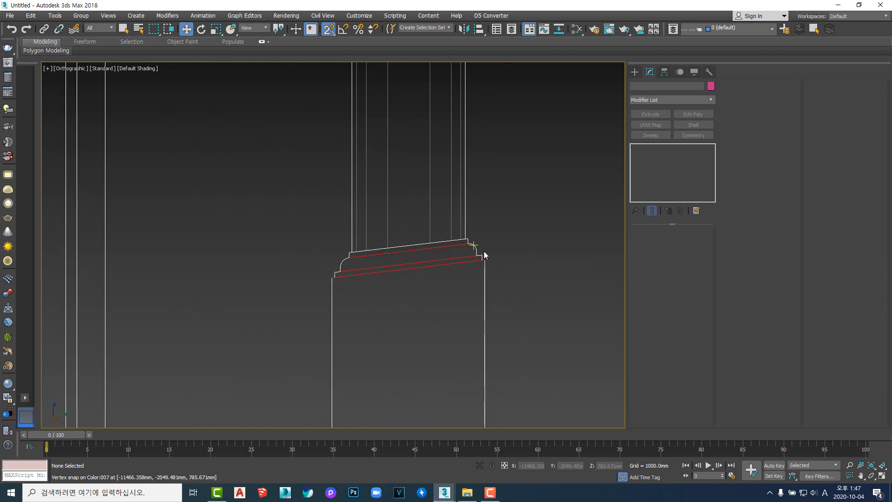
pyautogui.scroll(-4, 427, 305)
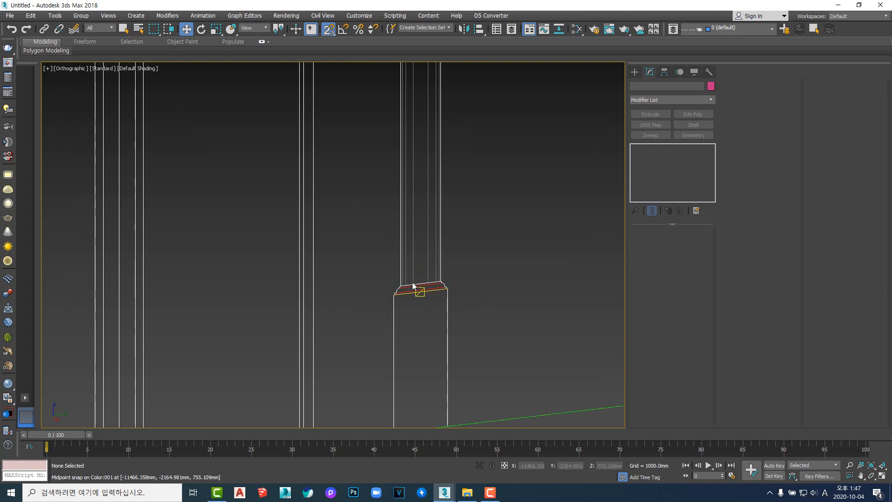
pyautogui.scroll(-5, 441, 288)
pyautogui.scroll(5, 431, 273)
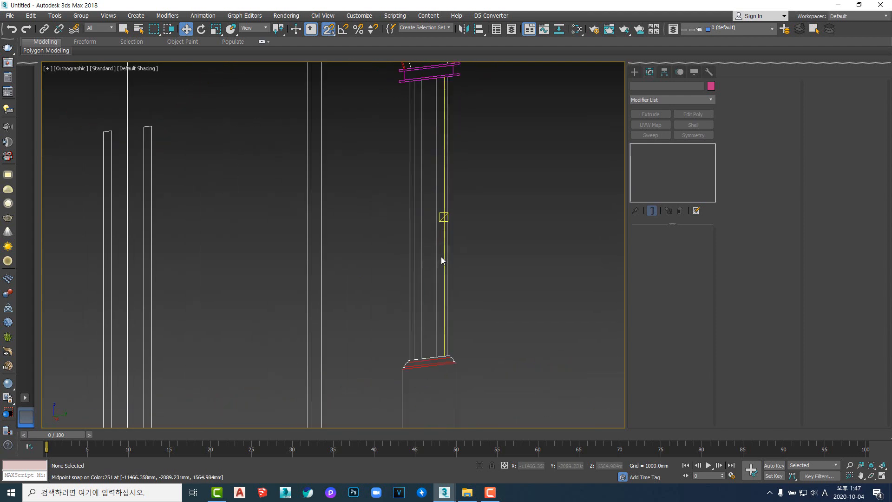
pyautogui.moveTo(424, 283); pyautogui.dragTo(431, 259, button='middle')
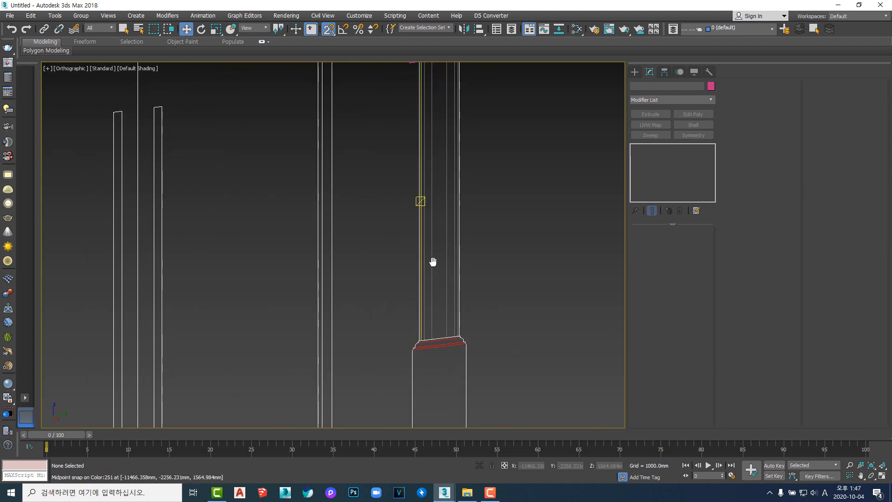
# - In the Right view, start a Line spline at the midpoint of the capital's lower edge, on top of the column shaft
pyautogui.press('v')
pyautogui.press('r')
pyautogui.scroll(-1, 454, 261)
pyautogui.scroll(8, 447, 267)
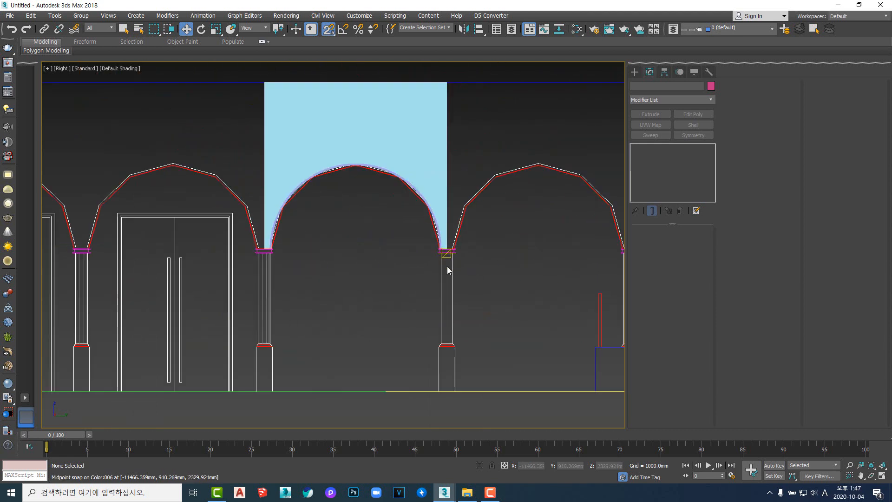
pyautogui.scroll(-3, 430, 288)
pyautogui.scroll(-1, 521, 267)
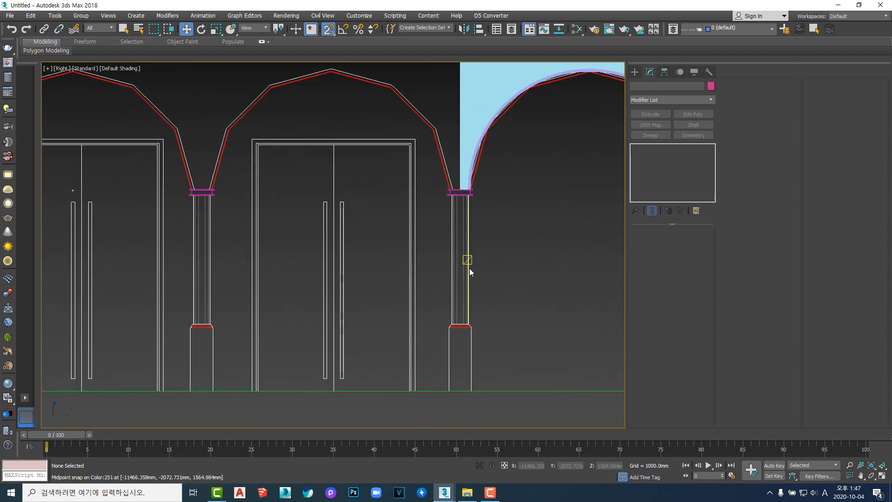
pyautogui.scroll(2, 468, 265)
pyautogui.scroll(4, 490, 223)
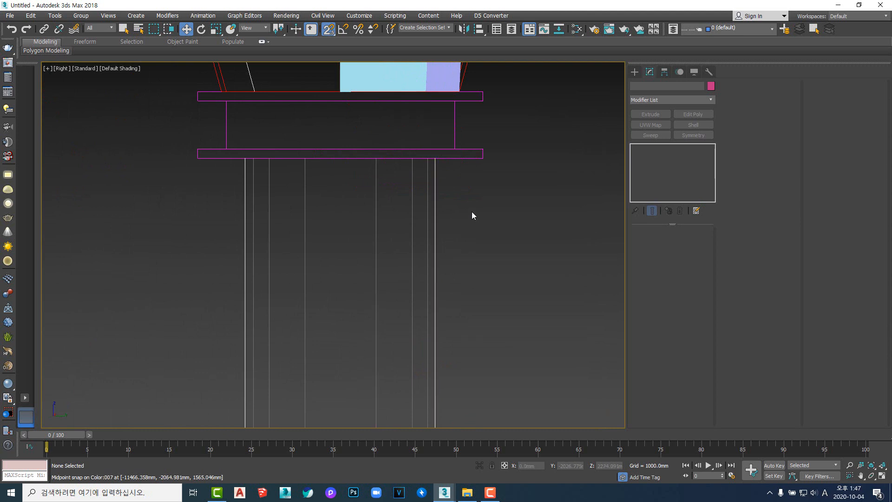
pyautogui.rightClick(472, 216)
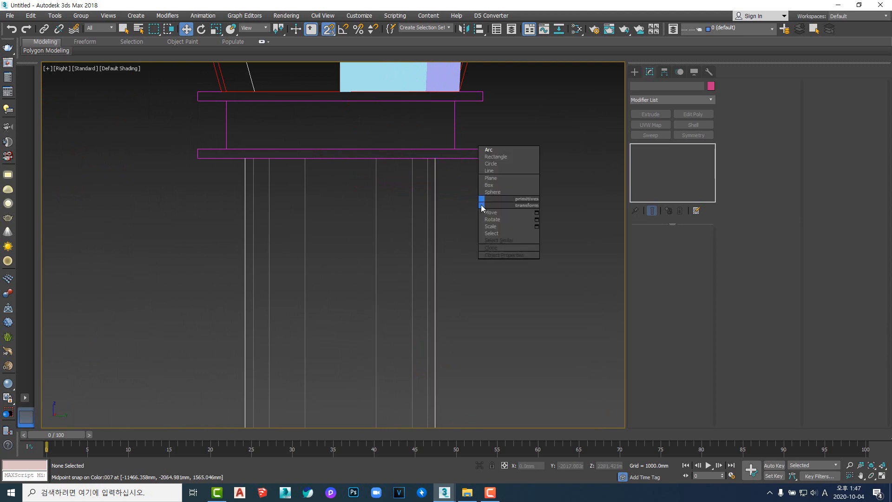
pyautogui.click(502, 171)
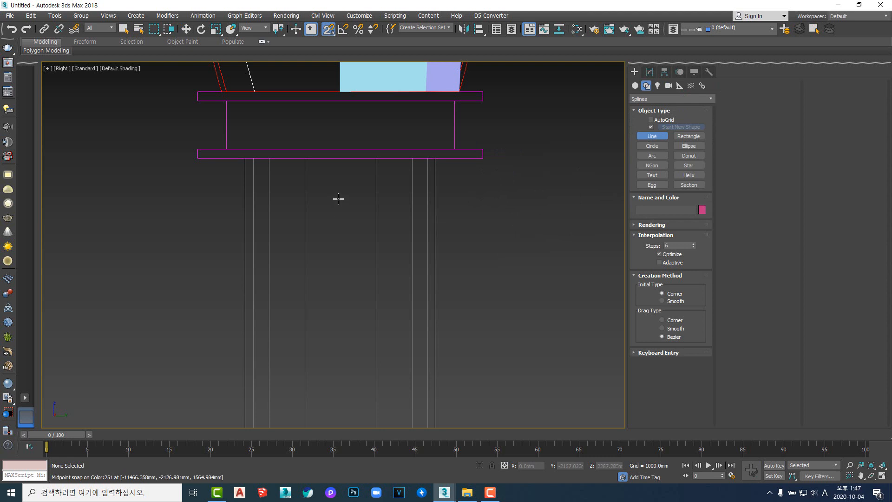
pyautogui.moveTo(339, 200); pyautogui.dragTo(357, 207, button='middle')
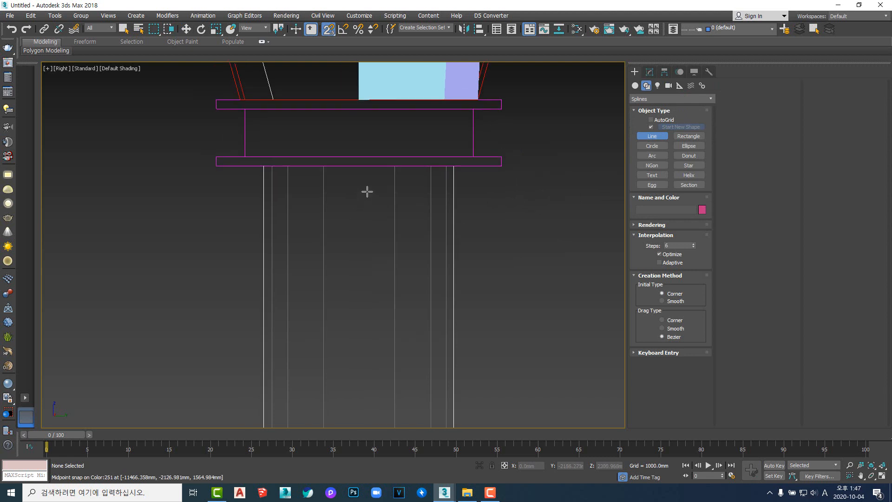
pyautogui.click(354, 167)
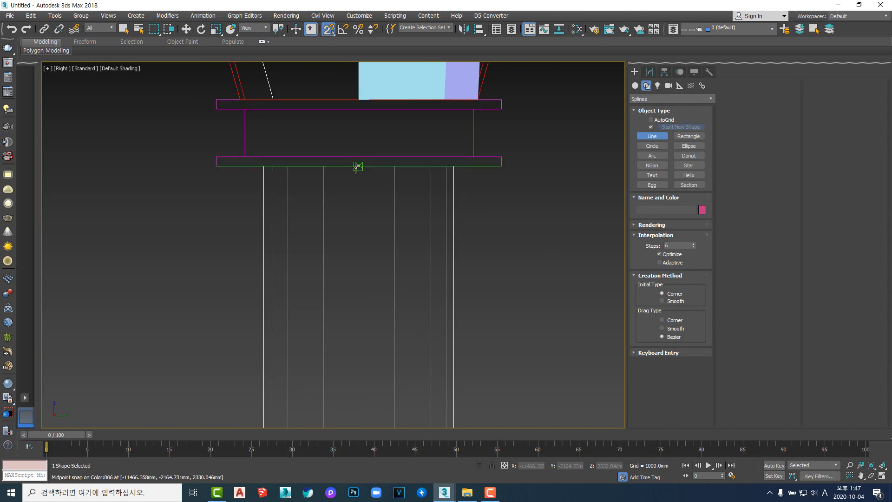
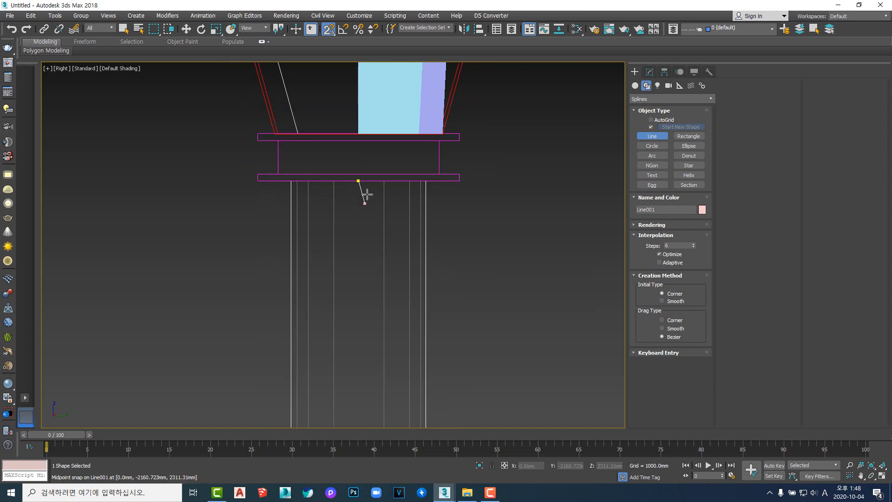
# - Extend the line horizontally along the capital's underside to the outer edge of the shaft
pyautogui.moveTo(360, 185); pyautogui.dragTo(359, 193, button='middle')
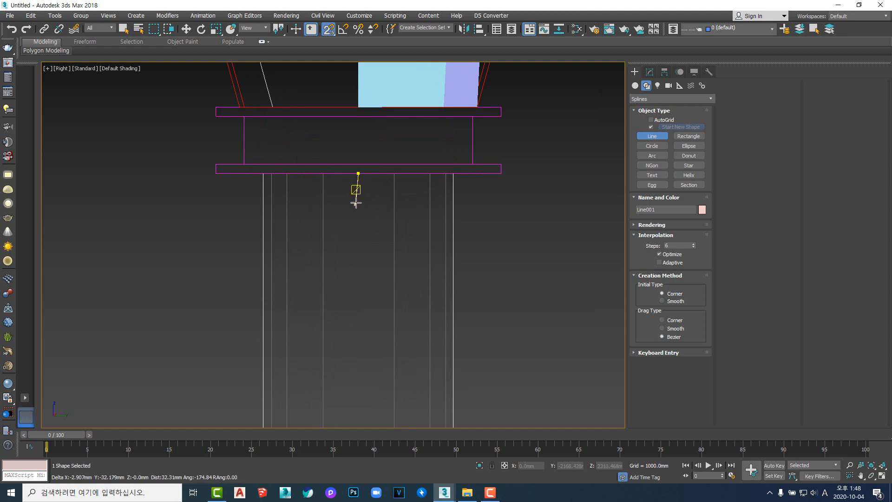
pyautogui.click(357, 186)
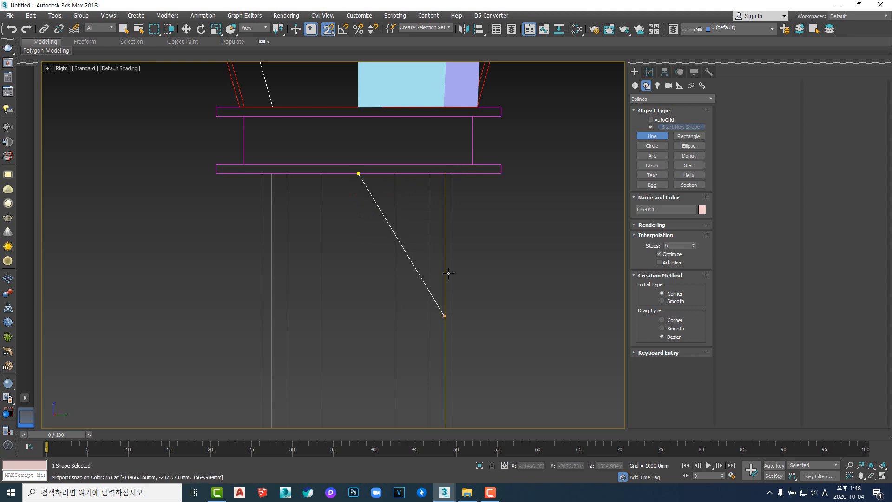
pyautogui.click(344, 188)
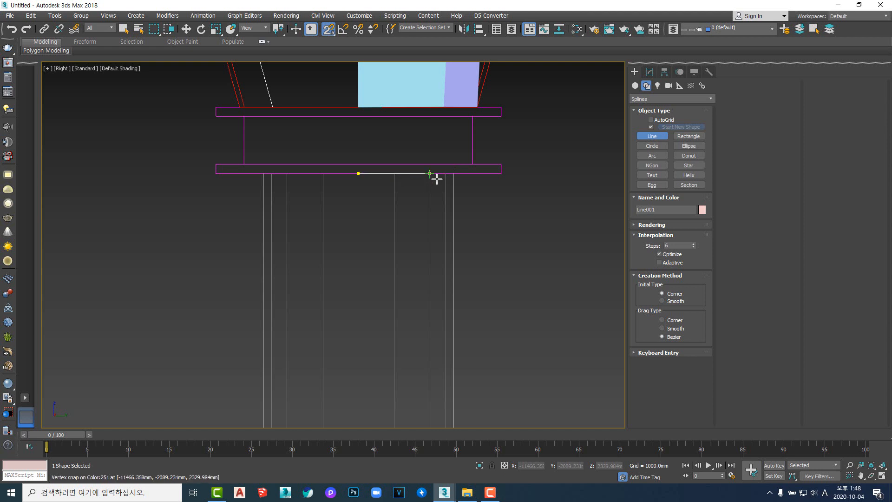
pyautogui.click(452, 179)
# - Trace the half profile down the shaft's outer edge and along the stepped base moulding, bridging the rounded part with a straight segment
pyautogui.scroll(-5, 447, 165)
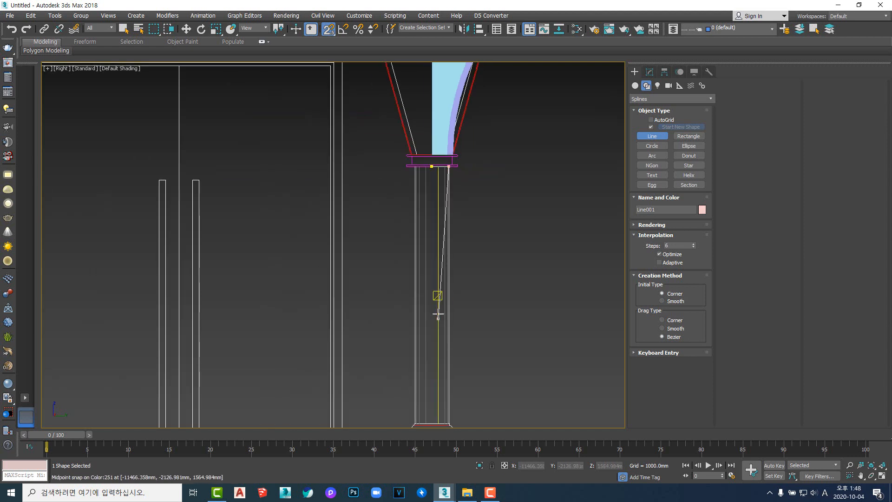
pyautogui.scroll(-3, 453, 266)
pyautogui.scroll(3, 451, 351)
pyautogui.scroll(5, 440, 278)
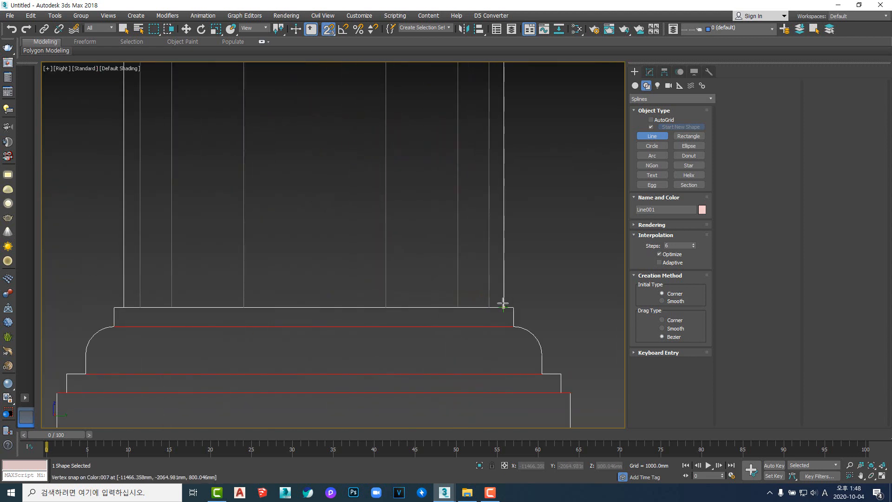
pyautogui.scroll(3, 504, 301)
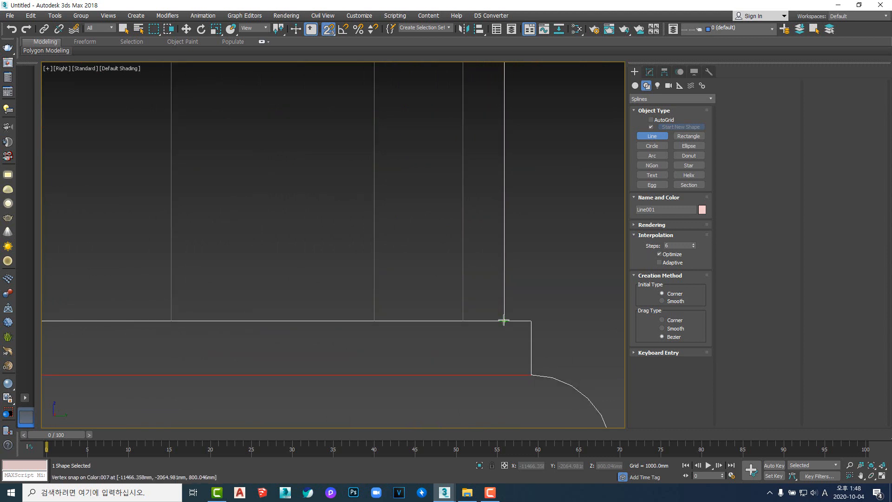
pyautogui.click(530, 373)
pyautogui.scroll(-3, 464, 235)
pyautogui.scroll(3, 479, 257)
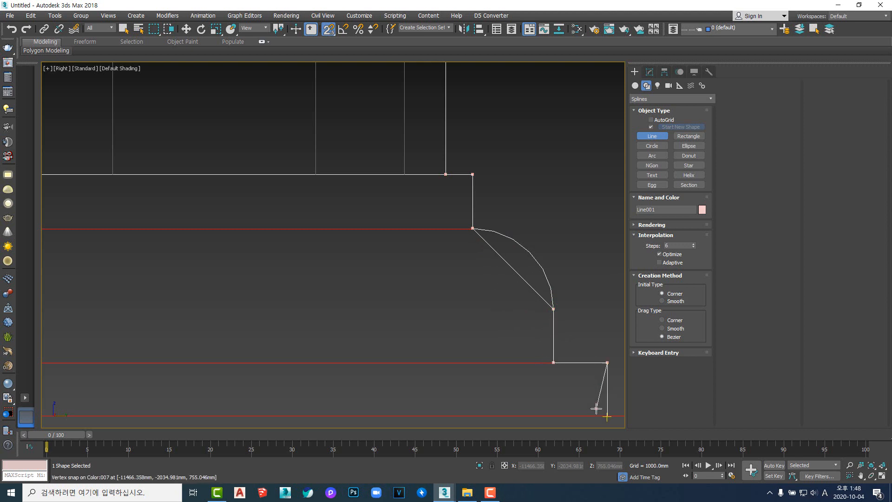
# - Continue the profile down to the moulding's lower corner and across to the midpoint of the pedestal's top edge
pyautogui.scroll(-5, 597, 409)
pyautogui.scroll(7, 474, 293)
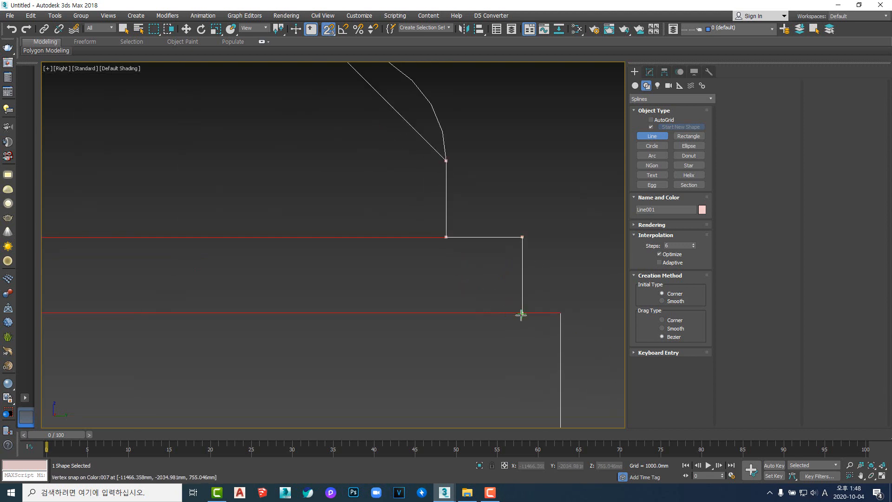
pyautogui.scroll(-5, 521, 315)
pyautogui.scroll(7, 508, 309)
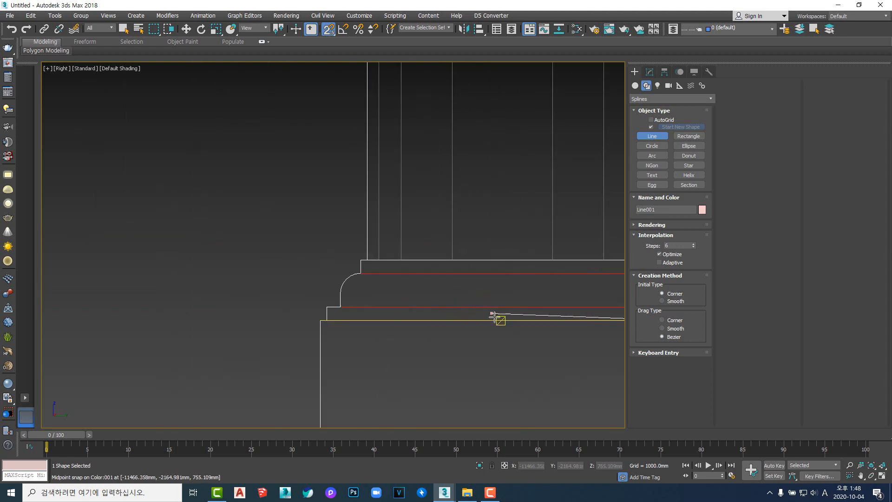
pyautogui.scroll(-6, 500, 320)
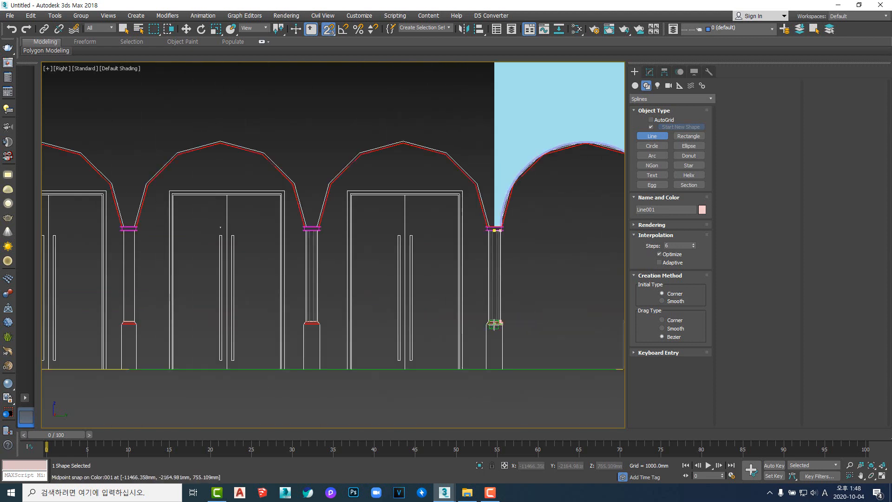
pyautogui.scroll(4, 498, 279)
pyautogui.scroll(-4, 498, 335)
pyautogui.scroll(8, 509, 295)
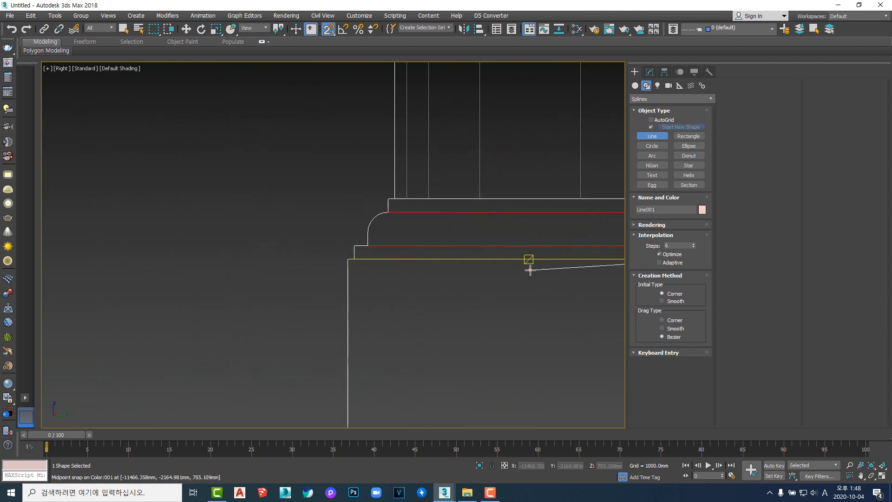
pyautogui.click(498, 269)
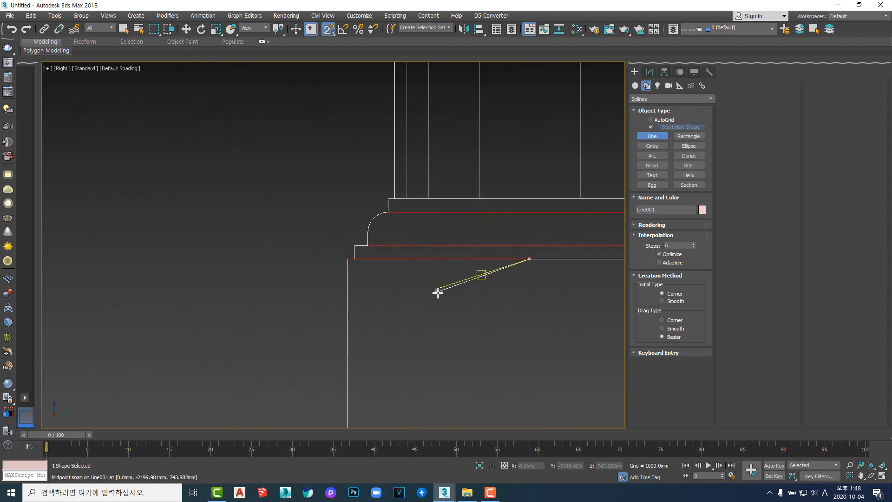
# - End the half-profile spline at its last point by the midpoint of the pedestal's top edge
pyautogui.scroll(-4, 434, 292)
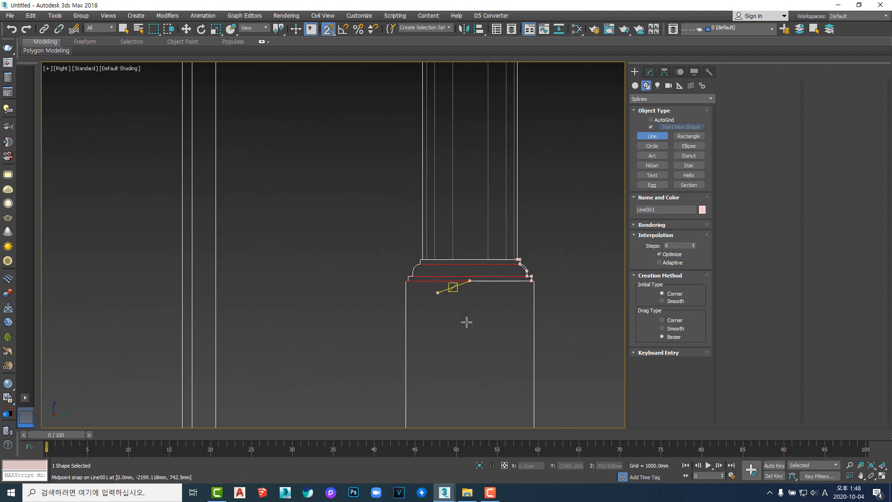
pyautogui.rightClick(337, 216)
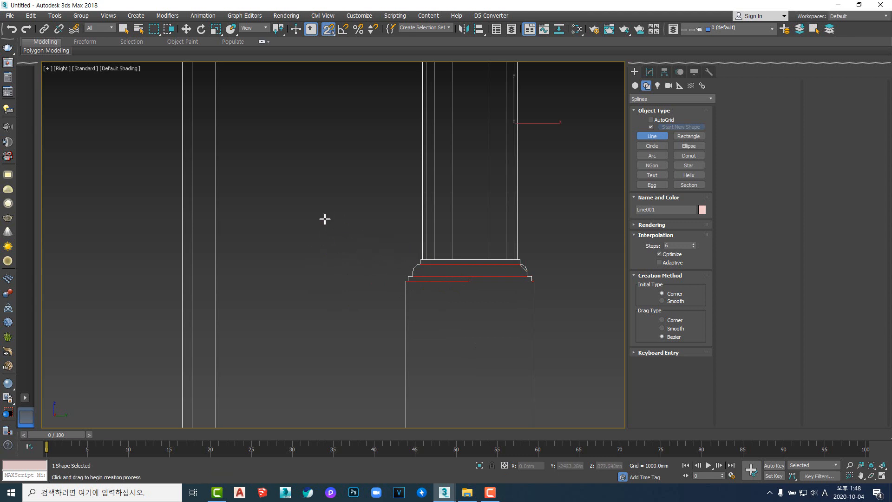
# - Draw an End-End-Middle arc of about 15 mm radius over the base moulding's rounded part, snapped to both ends of the straight bridging segment
pyautogui.moveTo(325, 219); pyautogui.dragTo(354, 297, button='middle')
pyautogui.scroll(-4, 404, 209)
pyautogui.scroll(6, 446, 204)
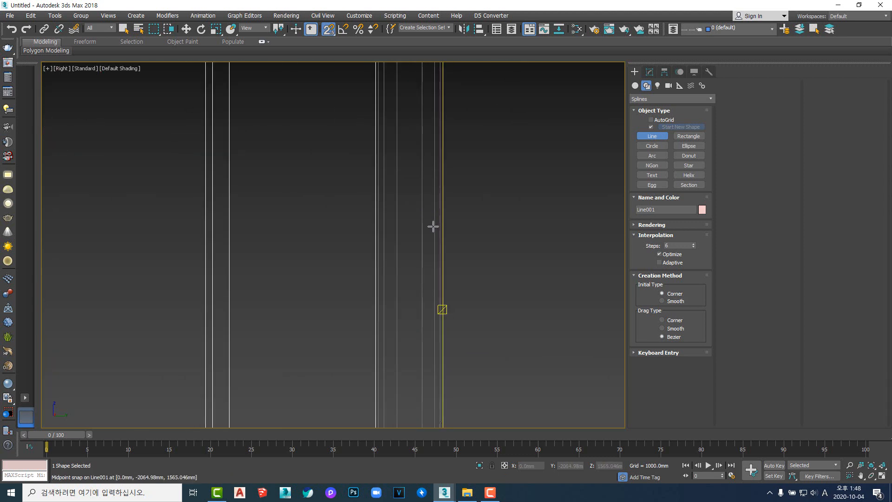
pyautogui.scroll(-4, 433, 226)
pyautogui.scroll(6, 462, 300)
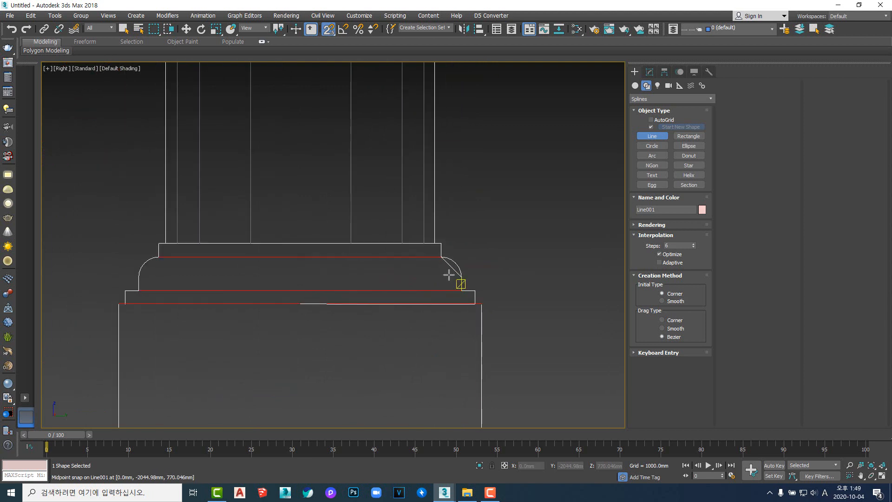
pyautogui.scroll(3, 454, 266)
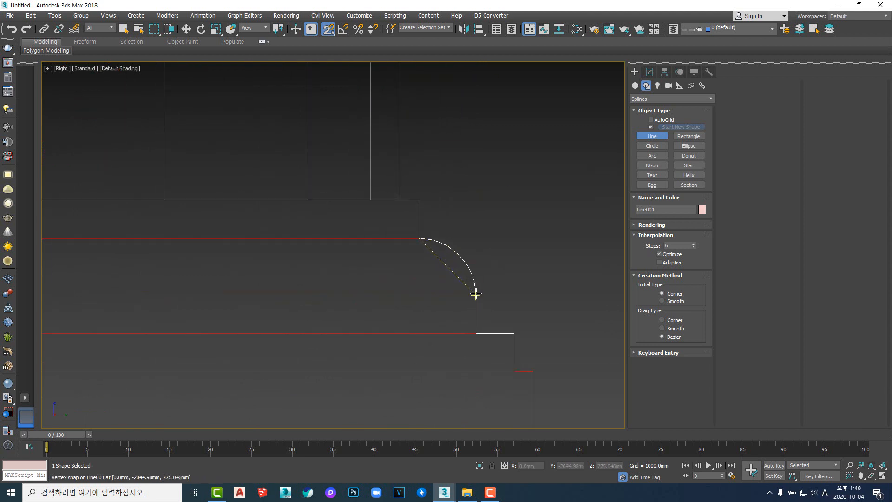
pyautogui.rightClick(491, 233)
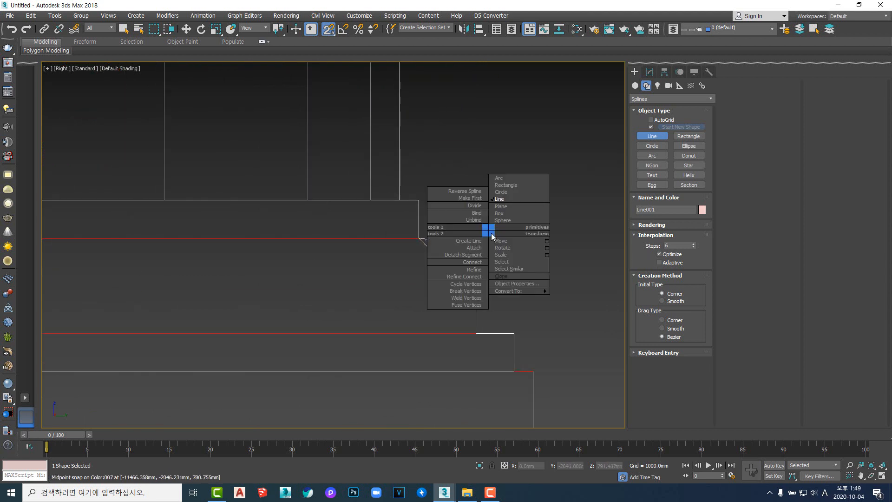
pyautogui.click(507, 179)
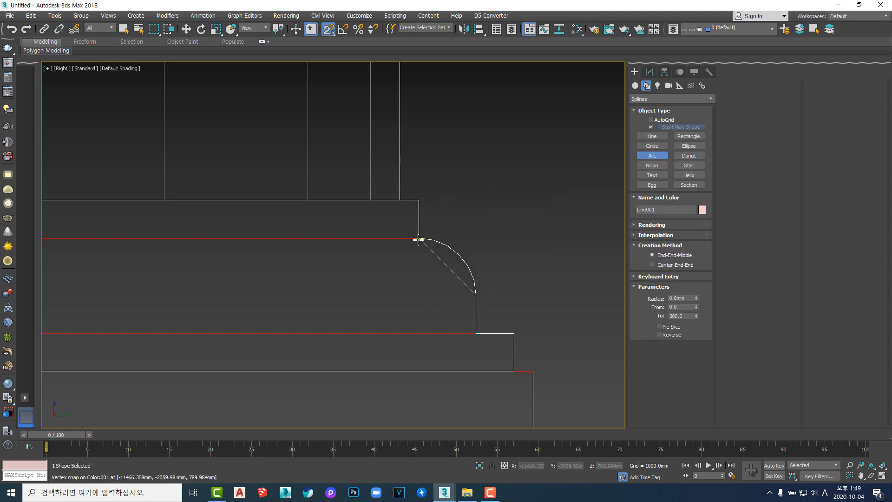
pyautogui.moveTo(419, 240); pyautogui.dragTo(475, 295)
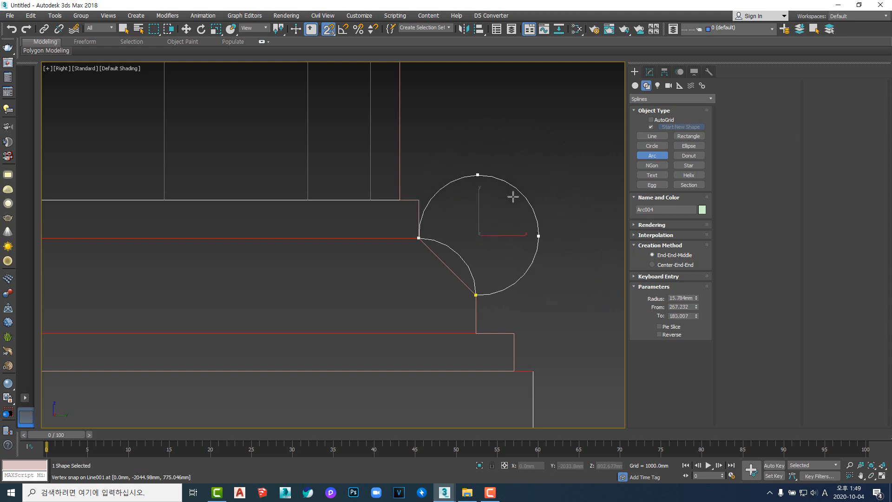
pyautogui.click(458, 253)
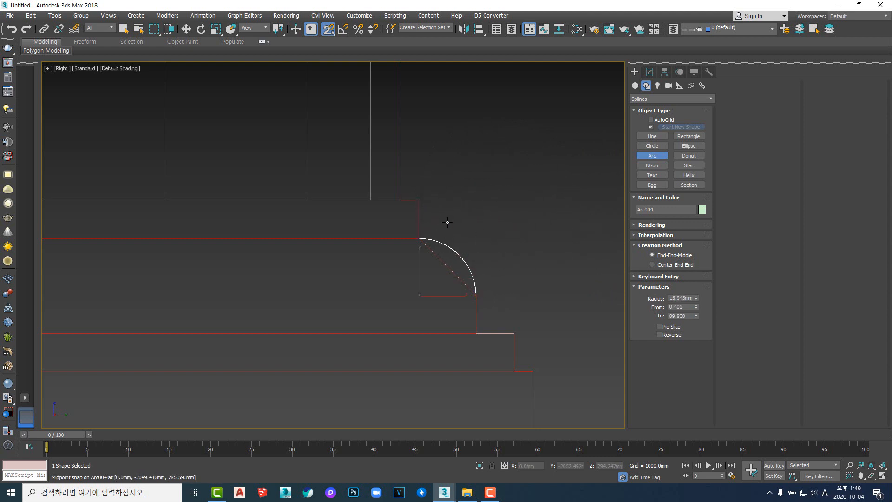
# - Delete the straight bridging segment under the new arc from the profile line
pyautogui.scroll(2, 474, 245)
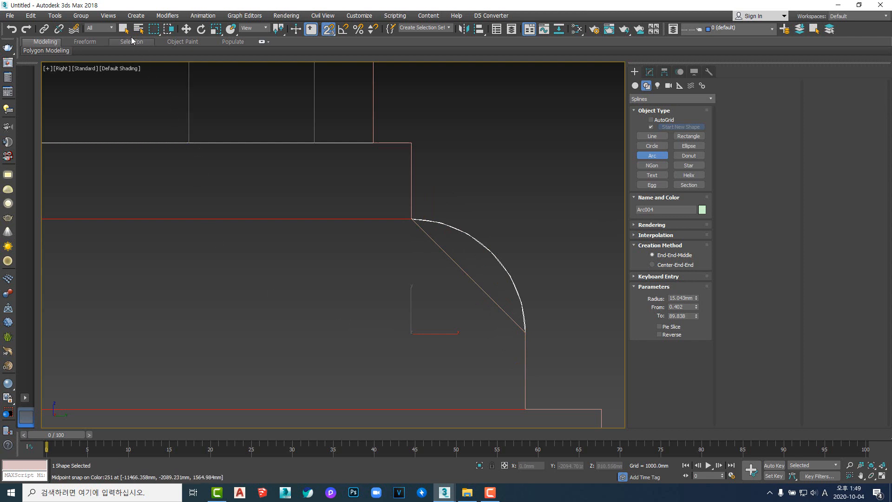
pyautogui.moveTo(402, 305); pyautogui.dragTo(410, 291, button='middle')
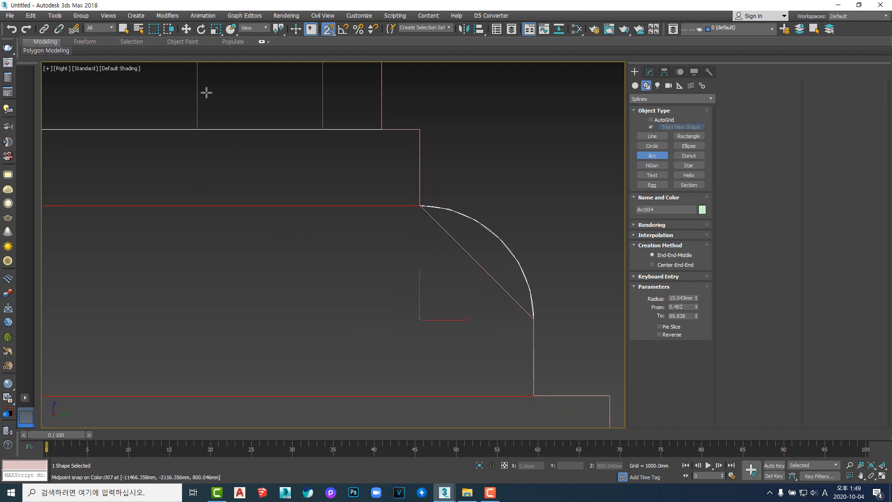
pyautogui.click(124, 33)
pyautogui.click(441, 228)
pyautogui.press('2')
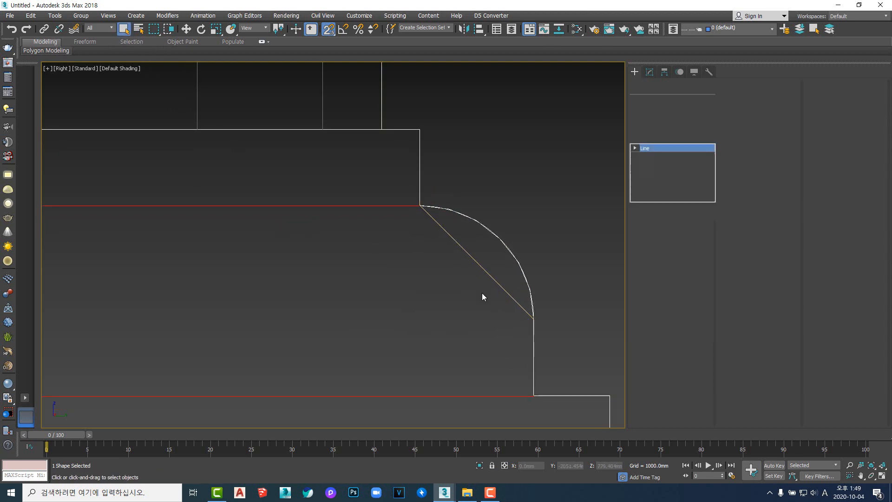
pyautogui.moveTo(493, 304); pyautogui.dragTo(455, 243)
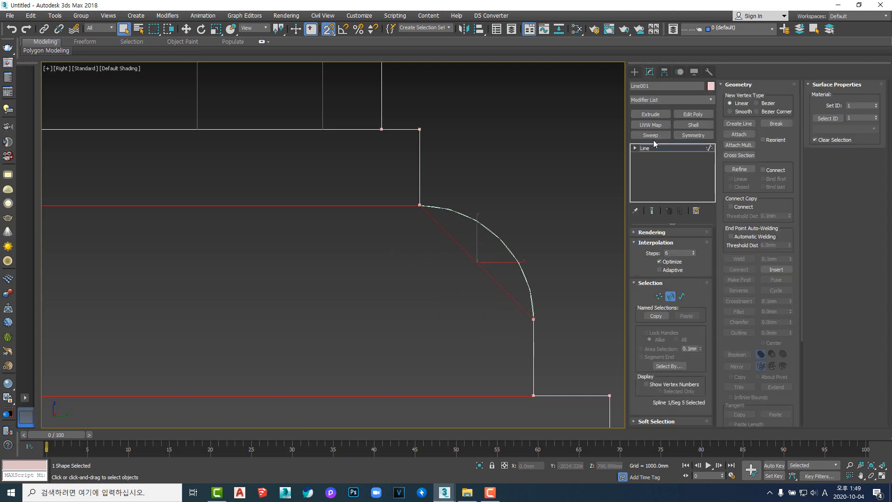
pyautogui.click(636, 148)
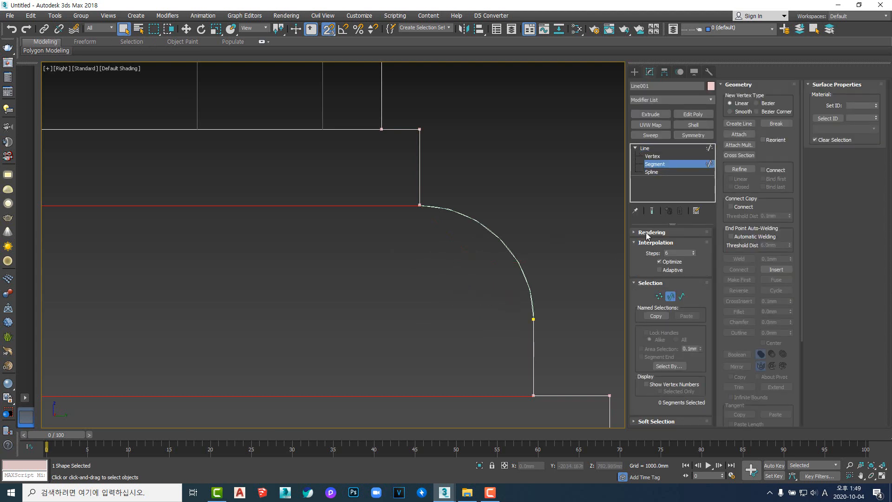
# - Attach the arc to the profile line so both belong to one shape
pyautogui.click(656, 166)
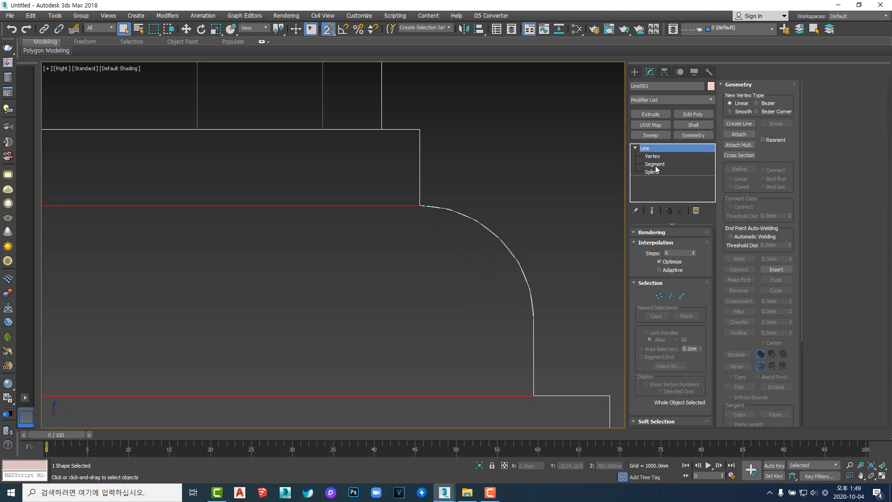
pyautogui.click(738, 135)
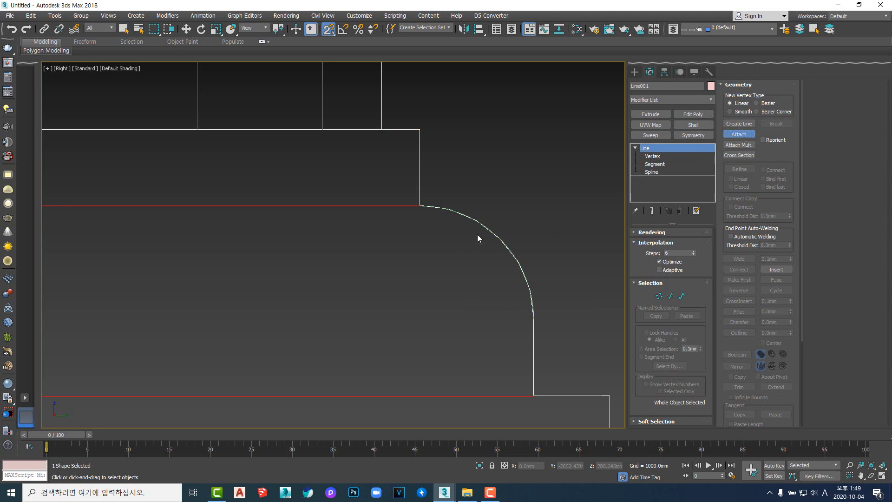
pyautogui.scroll(-3, 464, 251)
pyautogui.keyDown('alt'); pyautogui.moveTo(428, 279); pyautogui.dragTo(441, 304, button='middle'); pyautogui.keyUp('alt')
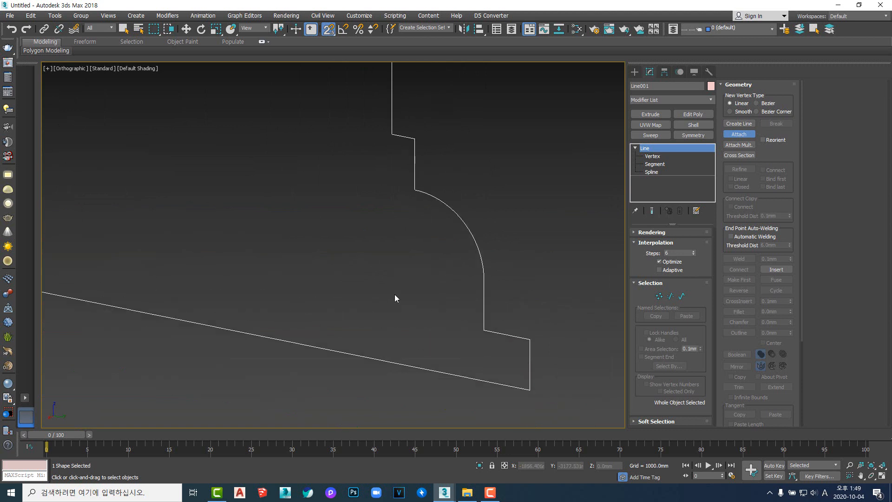
pyautogui.press('w')
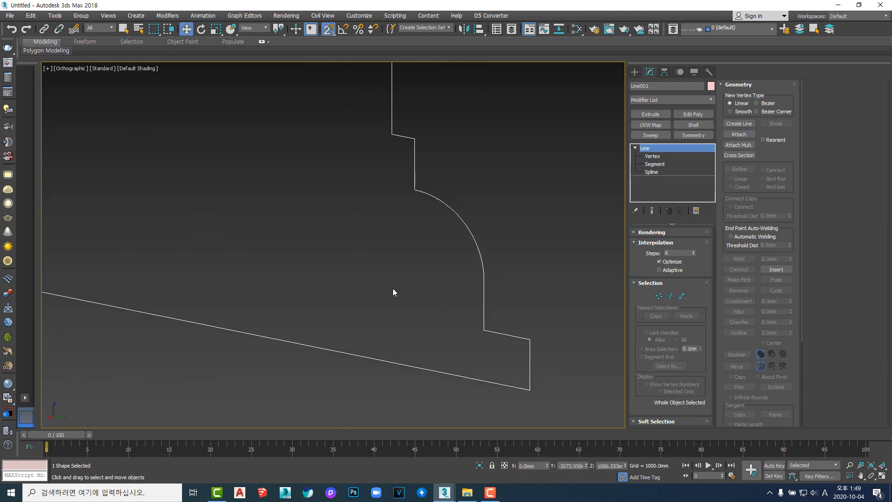
# - Inspect the vertices at the attached arc's upper and lower ends to check how they meet the profile line
pyautogui.moveTo(476, 125); pyautogui.dragTo(484, 166, button='middle')
pyautogui.press('1')
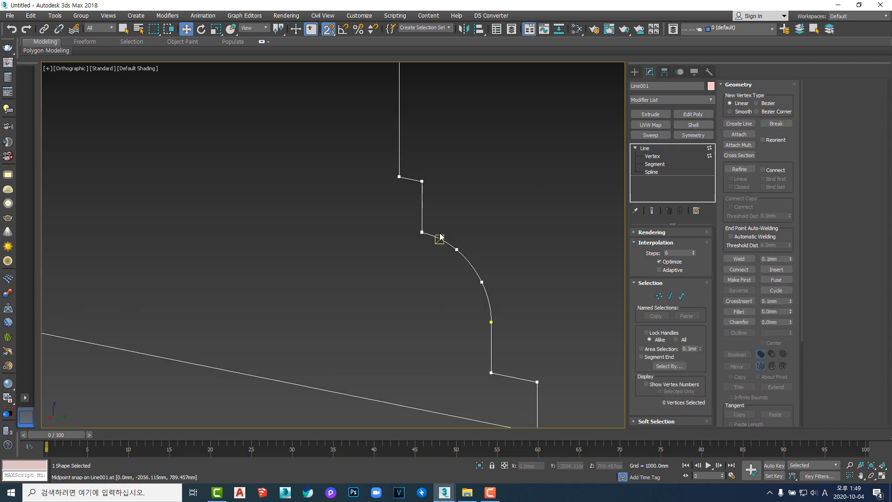
pyautogui.scroll(5, 424, 235)
pyautogui.click(420, 223)
pyautogui.scroll(-3, 424, 264)
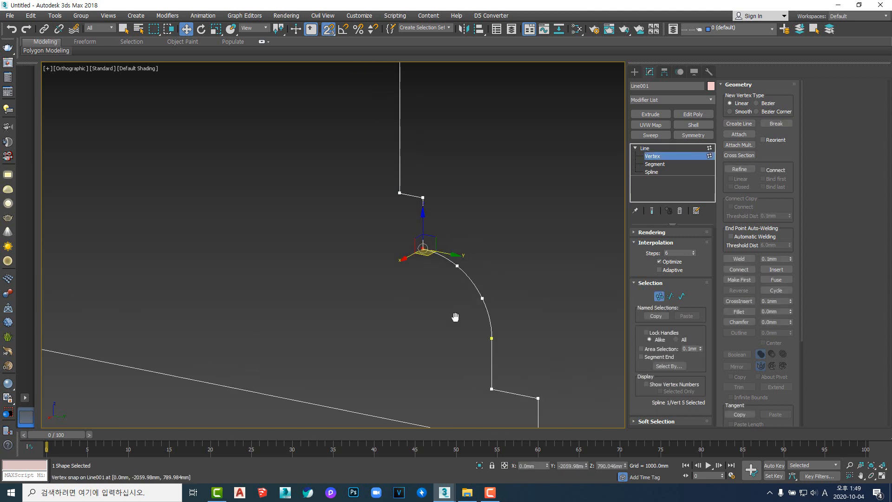
pyautogui.moveTo(454, 317); pyautogui.dragTo(450, 214, button='middle')
pyautogui.scroll(1, 494, 296)
pyautogui.scroll(2, 495, 300)
pyautogui.click(481, 175)
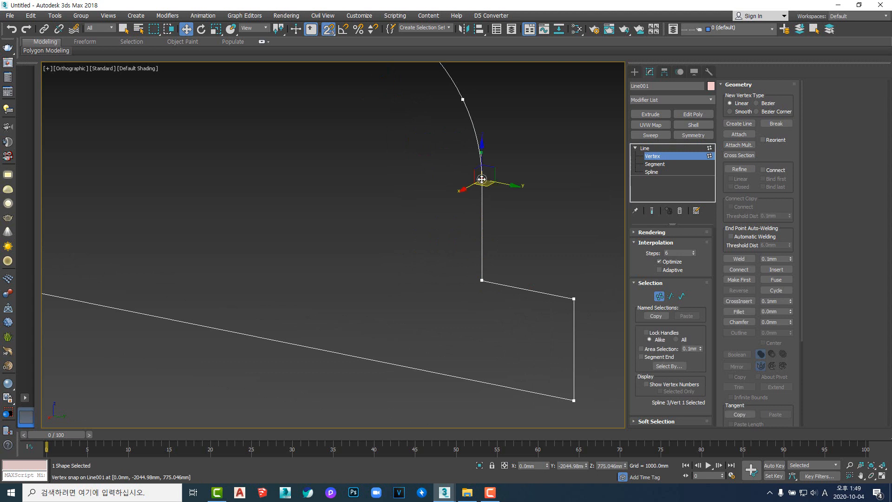
pyautogui.moveTo(391, 238); pyautogui.dragTo(381, 279, button='middle')
pyautogui.click(441, 270)
pyautogui.click(470, 218)
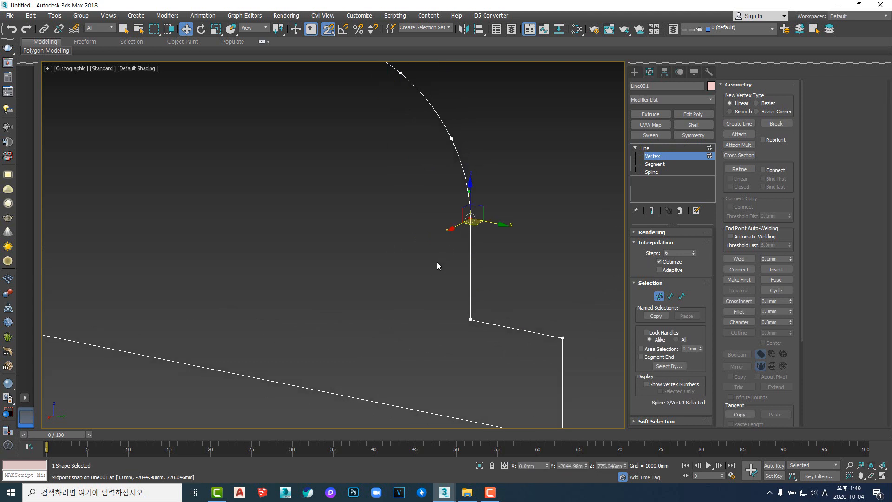
pyautogui.scroll(2, 433, 271)
pyautogui.scroll(-2, 458, 266)
pyautogui.moveTo(458, 263); pyautogui.dragTo(448, 283, button='middle')
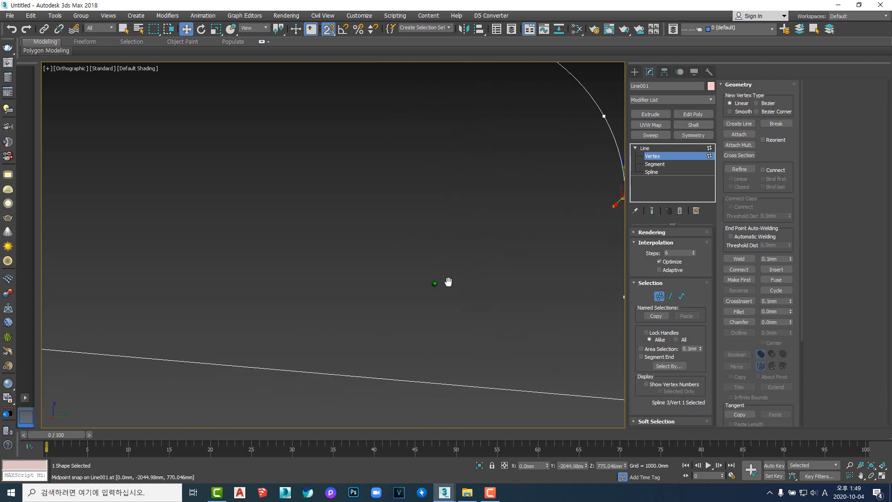
# - Try to move the vertex at the arc's lower end downward, and undo the move
pyautogui.moveTo(483, 247); pyautogui.dragTo(327, 288, button='middle')
pyautogui.scroll(3, 471, 251)
pyautogui.moveTo(465, 191); pyautogui.dragTo(465, 226)
pyautogui.hotkey('ctrl', 'z')
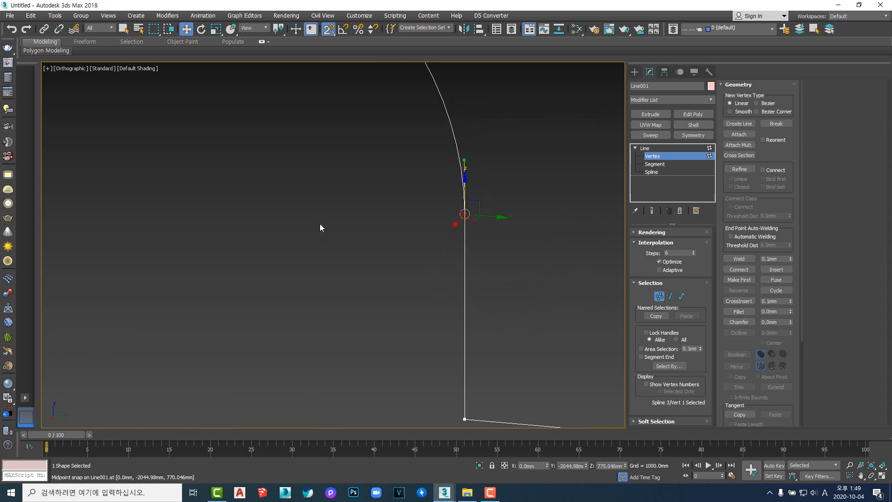
# - Examine the joint at the arc's upper end up close, window-selecting its vertices to check for a gap
pyautogui.moveTo(320, 224); pyautogui.dragTo(427, 333, button='middle')
pyautogui.scroll(-3, 424, 329)
pyautogui.scroll(3, 383, 222)
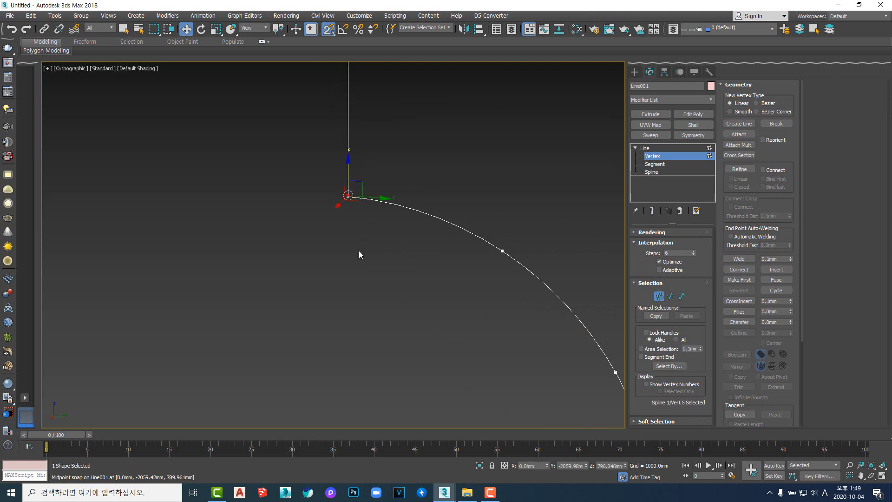
pyautogui.scroll(-4, 359, 250)
pyautogui.moveTo(367, 281); pyautogui.dragTo(430, 271, button='middle')
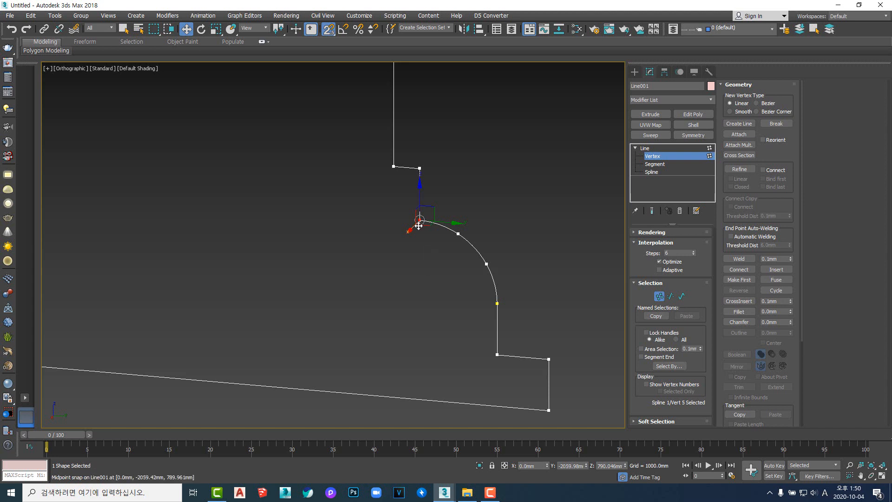
pyautogui.moveTo(407, 206); pyautogui.dragTo(431, 253)
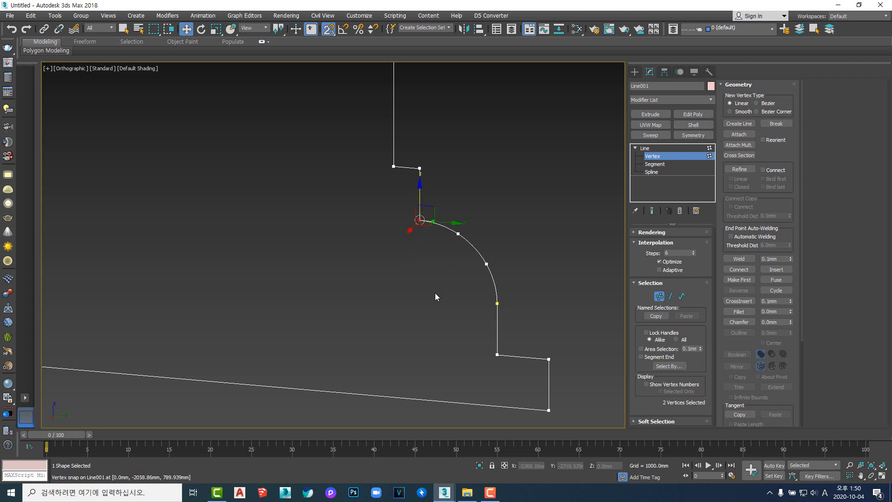
pyautogui.click(408, 294)
pyautogui.scroll(10, 420, 218)
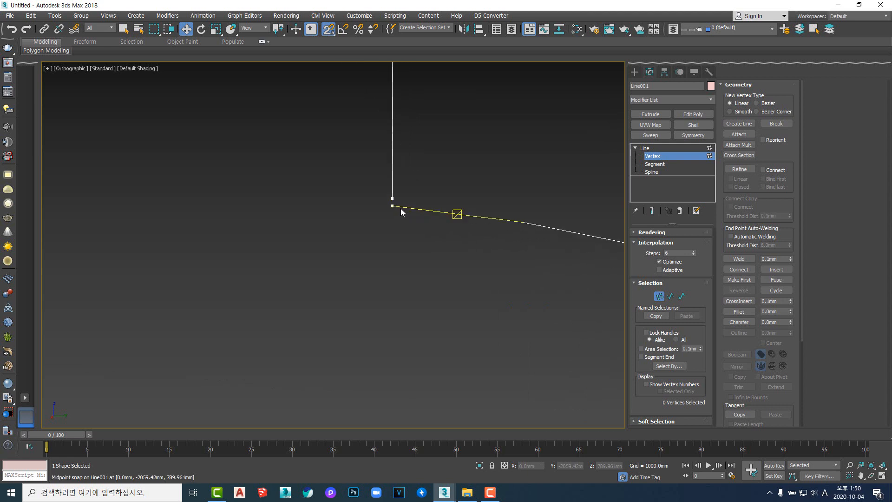
pyautogui.scroll(6, 395, 206)
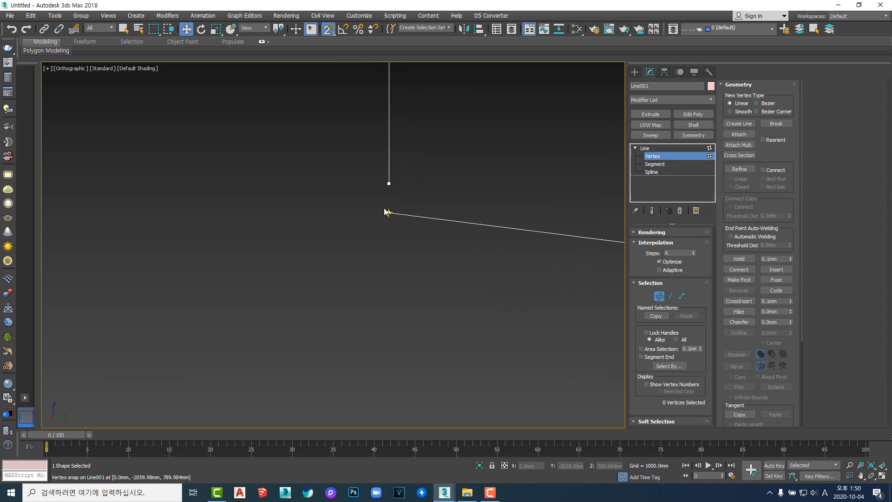
pyautogui.scroll(-10, 386, 213)
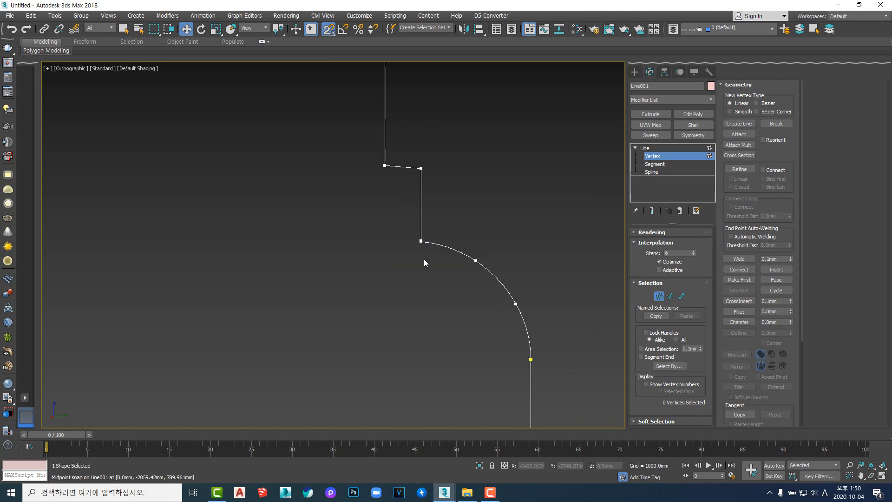
pyautogui.scroll(-6, 418, 251)
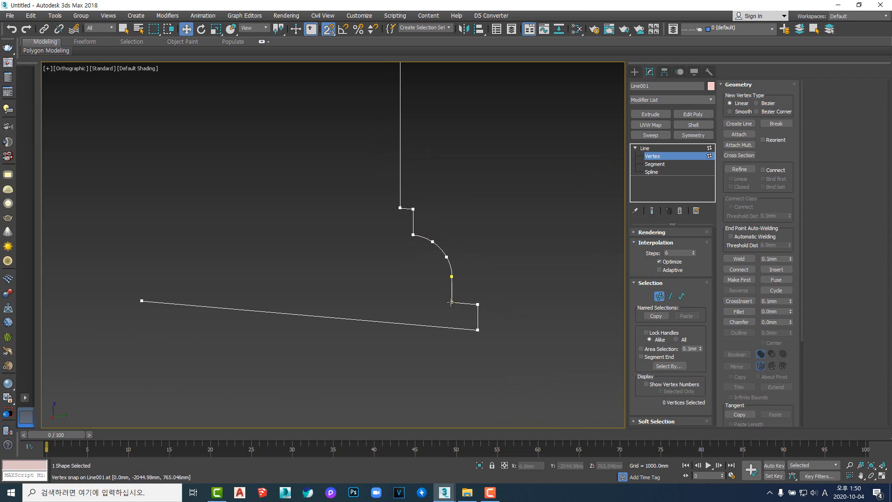
pyautogui.hotkey('ctrl', 'z')
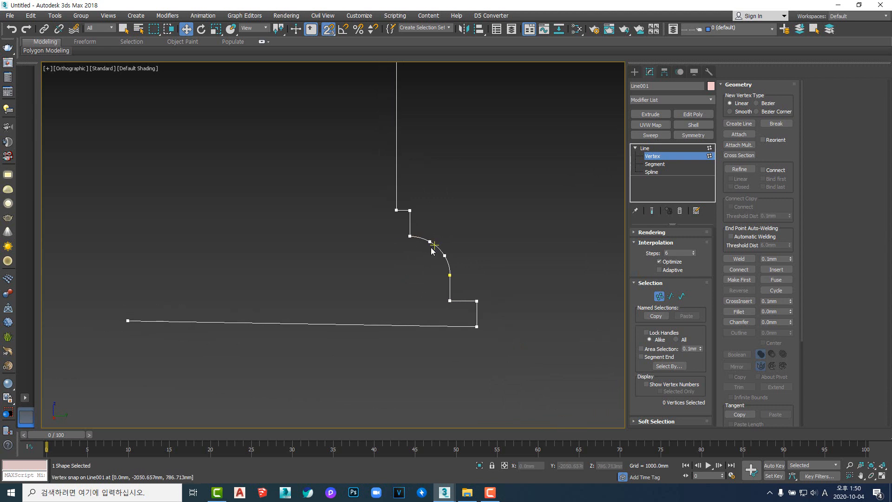
pyautogui.scroll(5, 401, 243)
pyautogui.moveTo(400, 240); pyautogui.dragTo(418, 249, button='middle')
pyautogui.scroll(5, 391, 225)
pyautogui.scroll(-6, 390, 269)
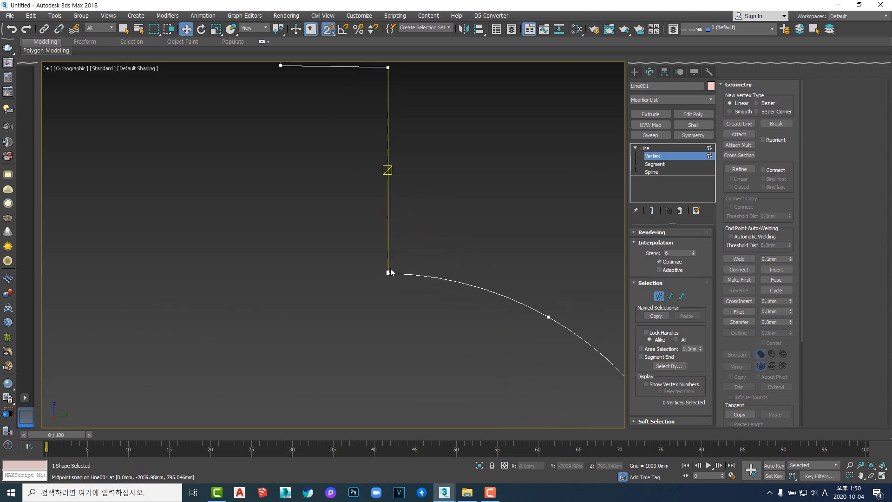
# - Examine the column profile's vertices around the curved base moulding in the Right view
pyautogui.press('v')
pyautogui.press('r')
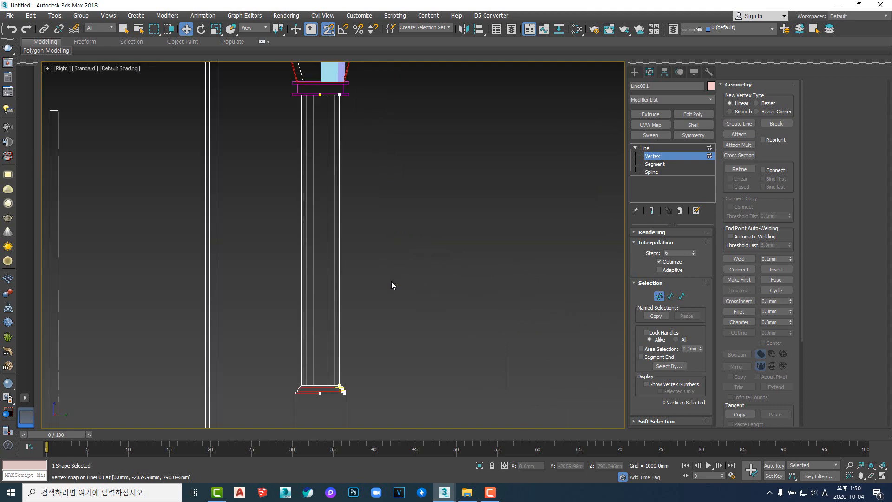
pyautogui.moveTo(390, 285); pyautogui.dragTo(453, 213, button='middle')
pyautogui.scroll(10, 402, 338)
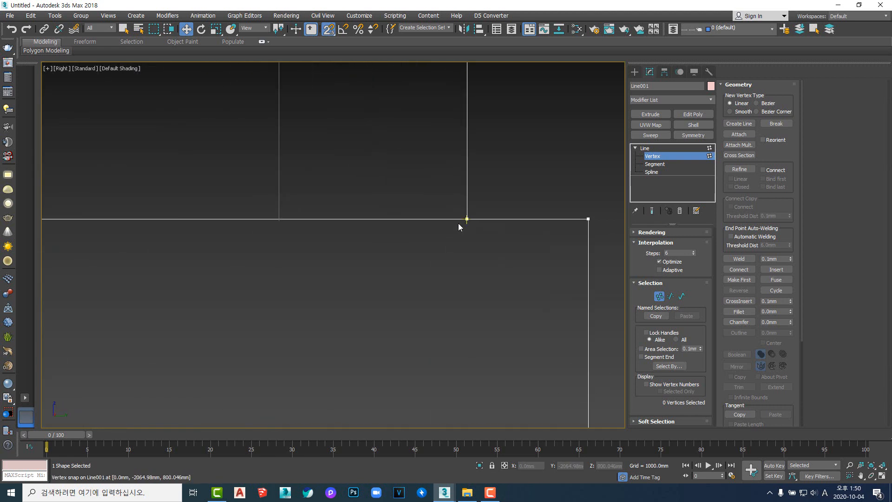
pyautogui.scroll(-8, 430, 251)
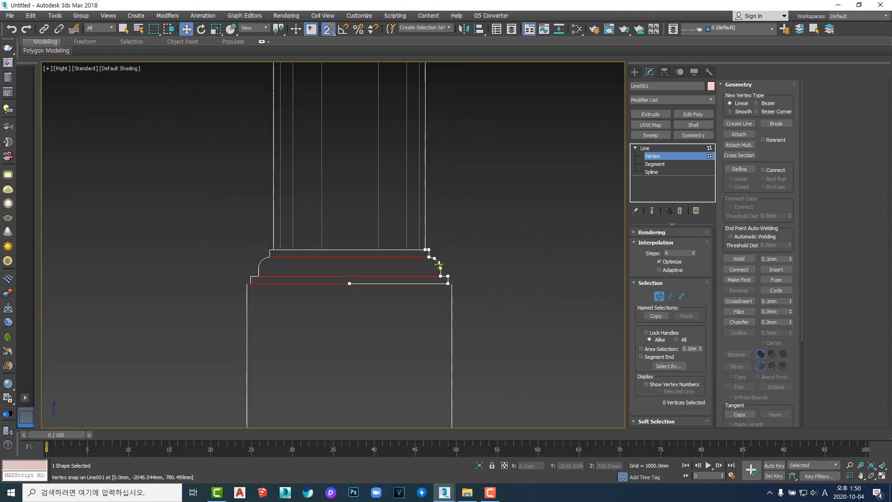
pyautogui.scroll(3, 430, 275)
pyautogui.scroll(3, 430, 274)
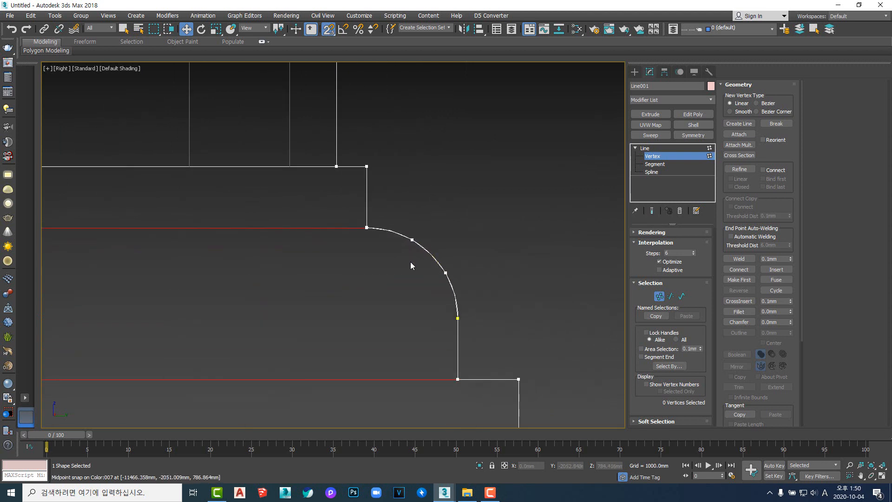
pyautogui.scroll(2, 400, 251)
pyautogui.scroll(-2, 386, 257)
pyautogui.scroll(3, 383, 255)
pyautogui.scroll(-10, 385, 260)
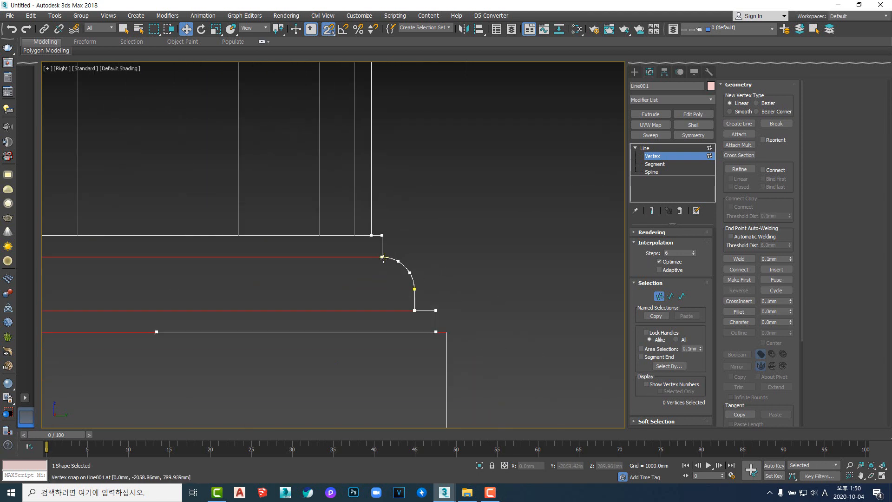
# - Select all vertices of the column profile and weld them with a 0.1 mm threshold
pyautogui.moveTo(387, 269); pyautogui.dragTo(388, 277)
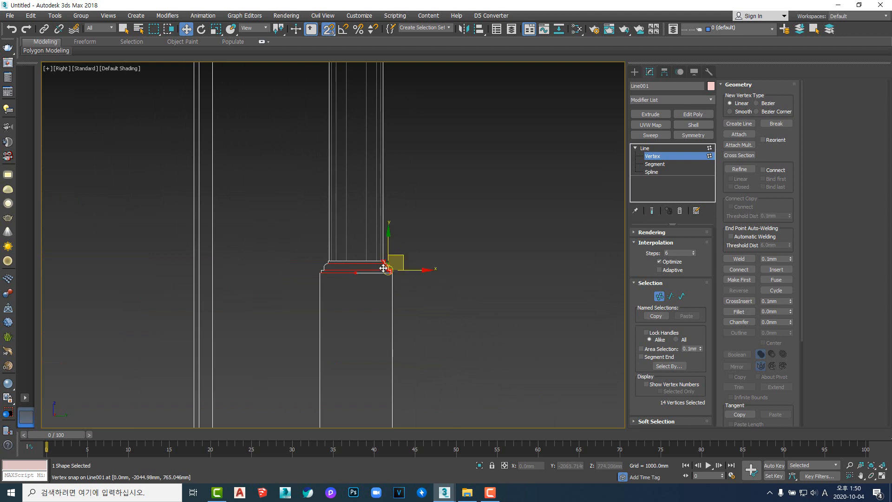
pyautogui.scroll(6, 383, 268)
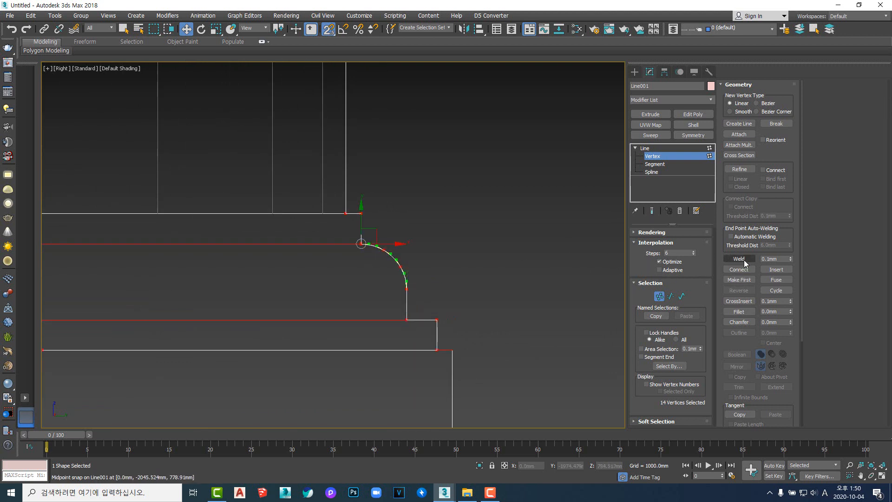
pyautogui.click(739, 258)
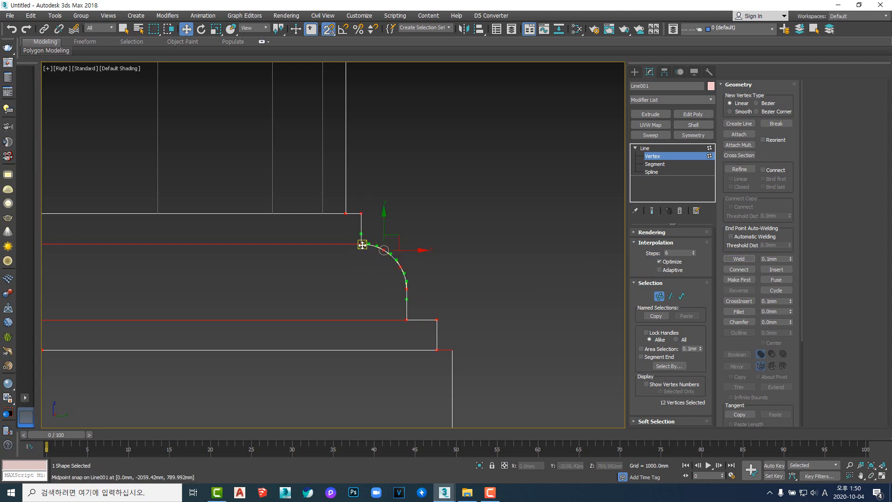
# - Inspect the joints between the arc and the profile line from an orbited view to verify the weld
pyautogui.scroll(2, 422, 292)
pyautogui.keyDown('alt'); pyautogui.moveTo(422, 291); pyautogui.dragTo(391, 309, button='middle'); pyautogui.keyUp('alt')
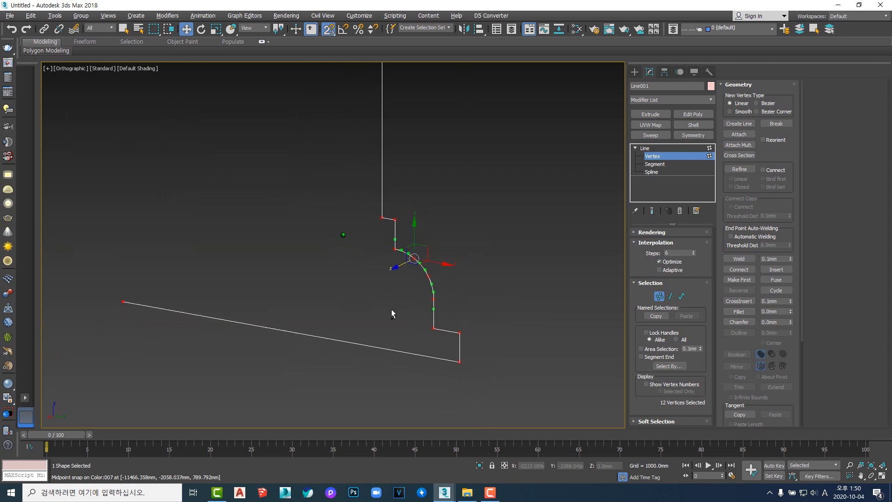
pyautogui.scroll(5, 393, 250)
pyautogui.scroll(3, 393, 250)
pyautogui.click(418, 325)
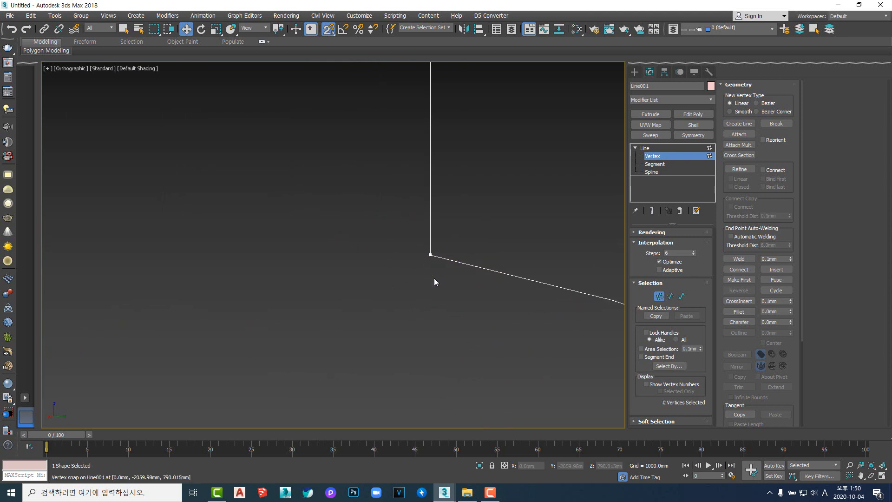
pyautogui.scroll(-5, 437, 297)
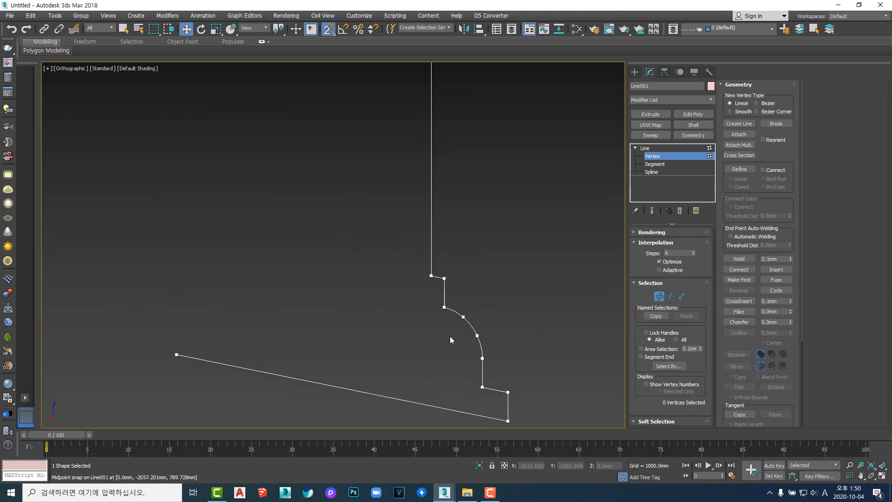
pyautogui.scroll(-4, 447, 342)
pyautogui.scroll(3, 442, 341)
pyautogui.scroll(-3, 449, 246)
pyautogui.moveTo(449, 246); pyautogui.dragTo(474, 297, button='middle')
pyautogui.scroll(-2, 474, 297)
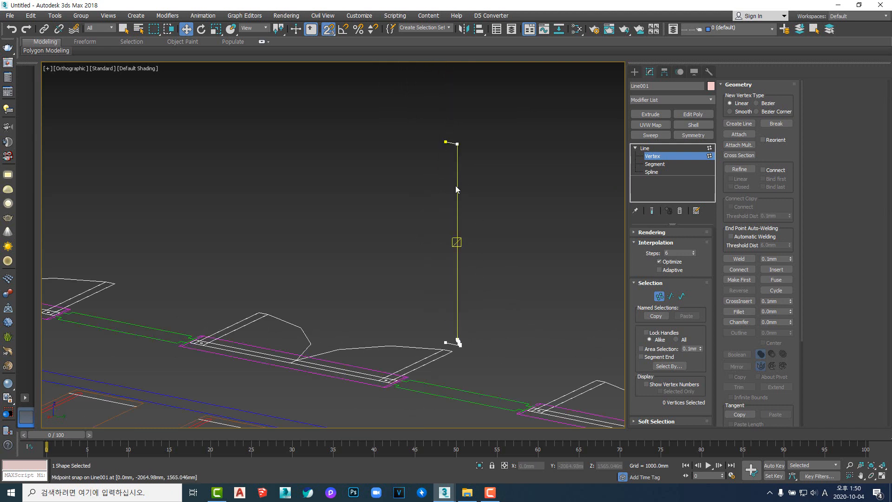
# - Check the profile's open end vertices at the top of the shaft and at the base
pyautogui.scroll(2, 434, 210)
pyautogui.click(450, 113)
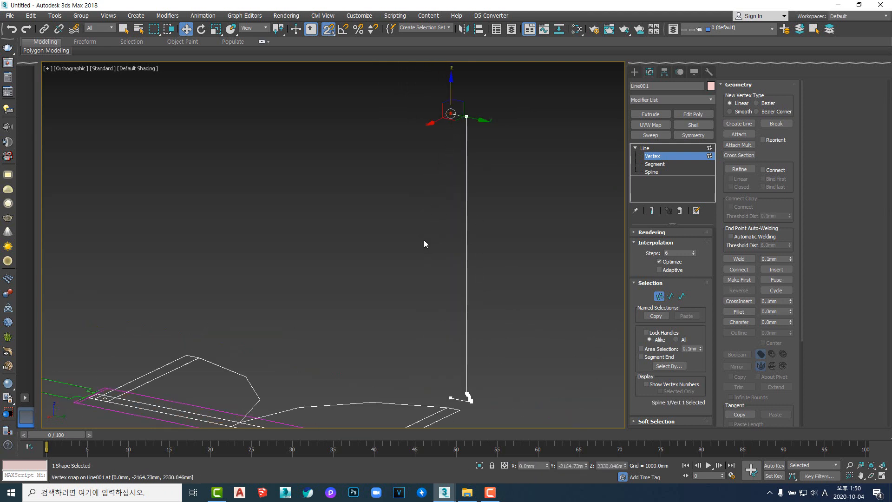
pyautogui.keyDown('alt'); pyautogui.moveTo(423, 240); pyautogui.dragTo(467, 183, button='middle'); pyautogui.keyUp('alt')
pyautogui.click(426, 255)
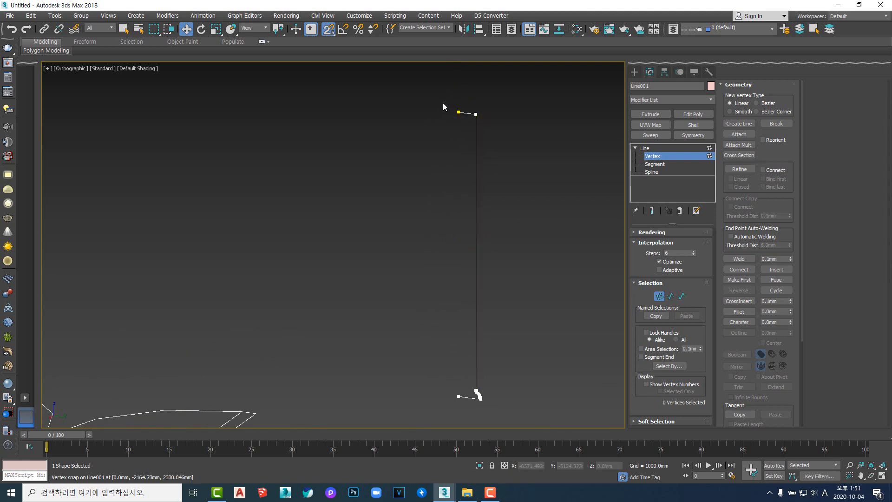
pyautogui.scroll(3, 474, 385)
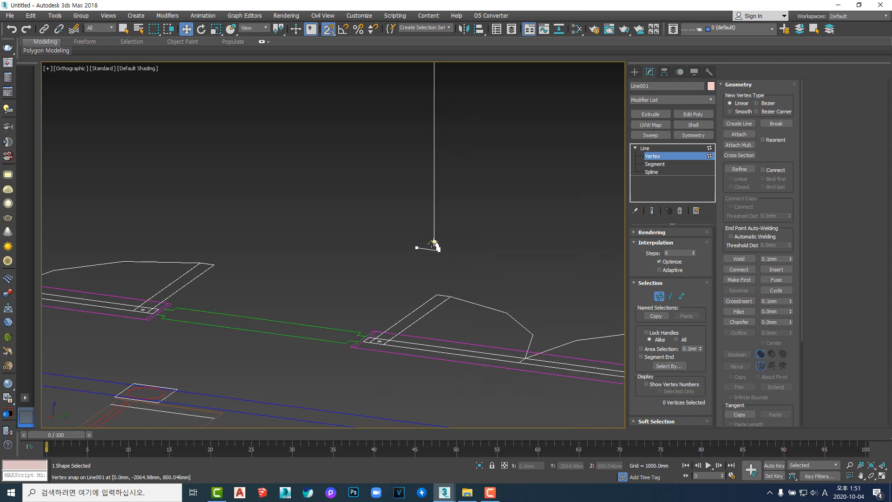
pyautogui.keyDown('alt'); pyautogui.moveTo(474, 385); pyautogui.dragTo(400, 259, button='middle'); pyautogui.keyUp('alt')
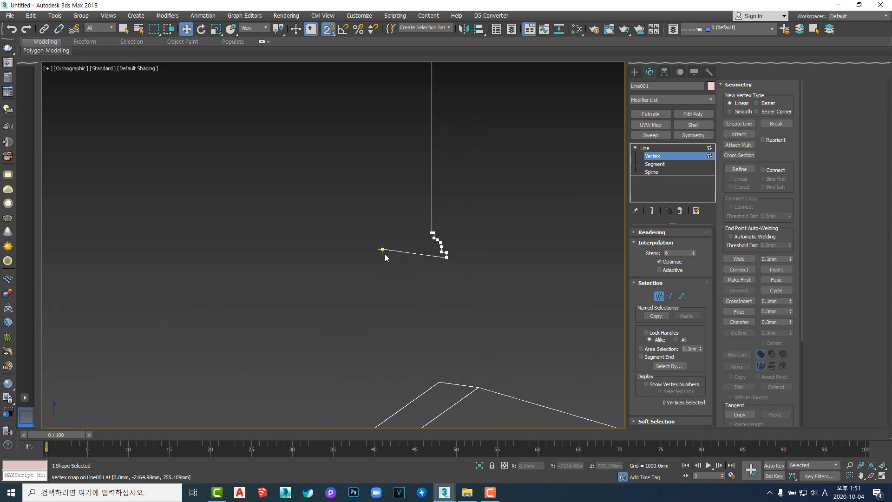
pyautogui.moveTo(404, 293); pyautogui.dragTo(400, 348, button='middle')
pyautogui.scroll(5, 448, 323)
# - Return to the Right view of the column and leave vertex editing of the profile line
pyautogui.hotkey('shift', 'z')
pyautogui.hotkey('shift', 'z')
pyautogui.hotkey('shift', 'z')
pyautogui.hotkey('shift', 'z')
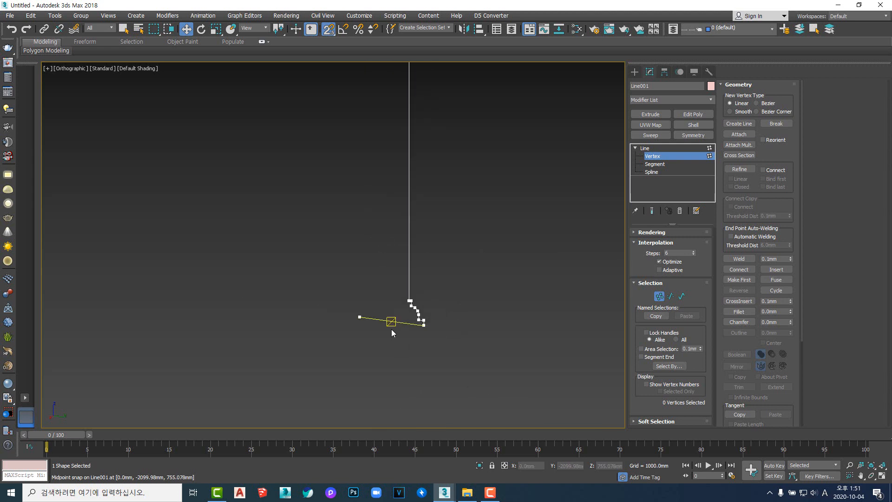
pyautogui.hotkey('shift', 'z')
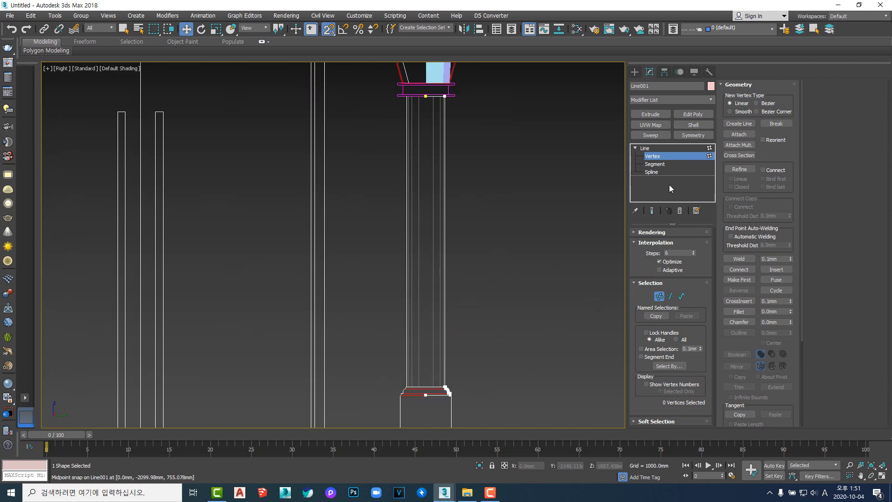
pyautogui.press('1')
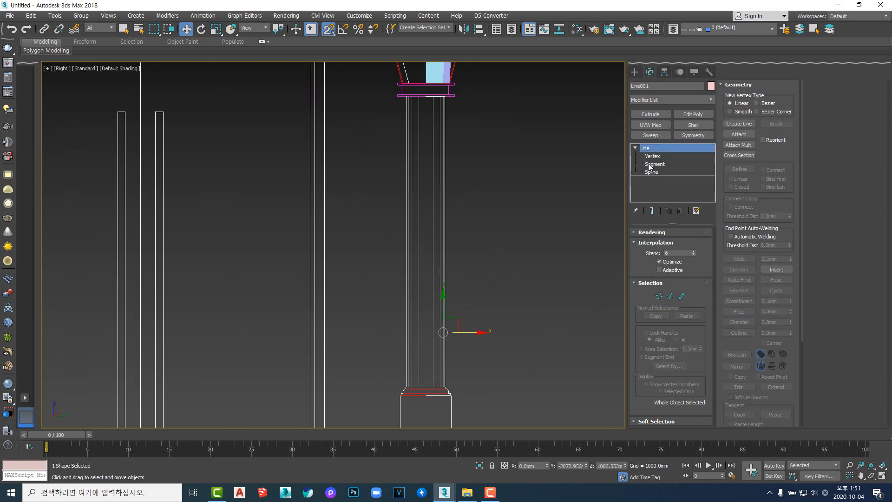
pyautogui.hotkey('shift', 'z')
pyautogui.hotkey('shift', 'z')
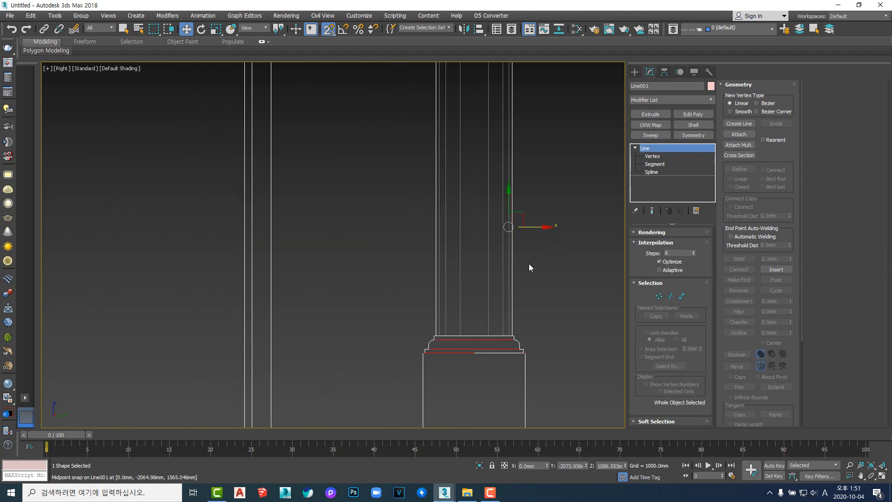
# - Apply a Lathe modifier to the column's half-profile line
pyautogui.scroll(-1, 528, 264)
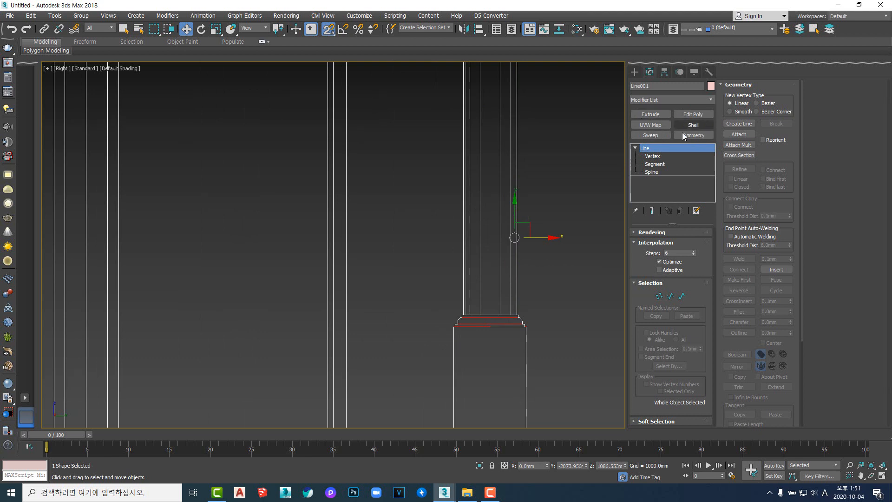
pyautogui.click(707, 99)
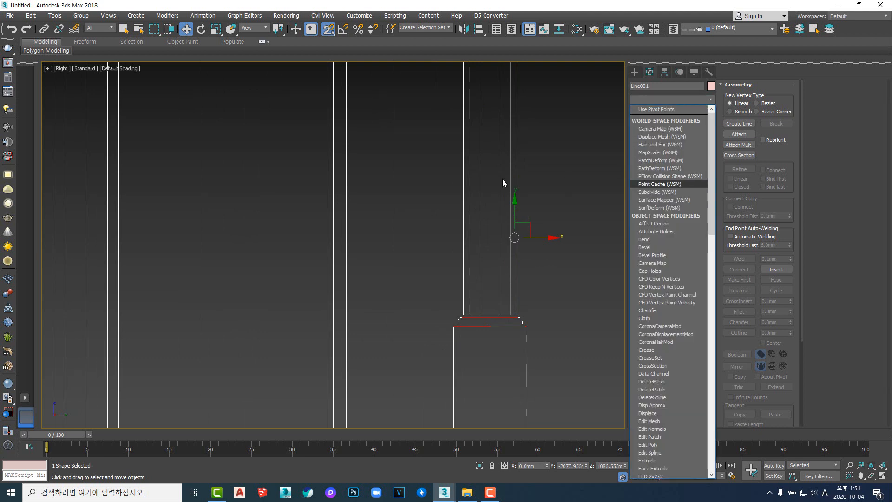
pyautogui.press('l')
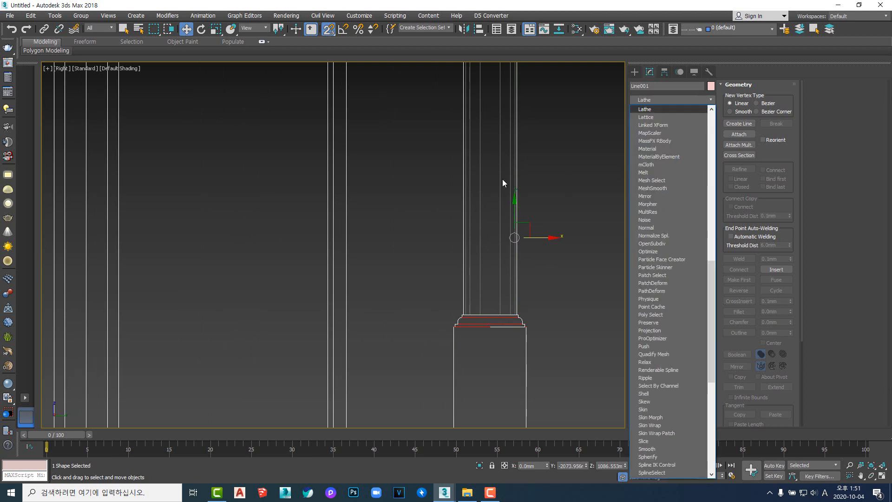
pyautogui.click(651, 110)
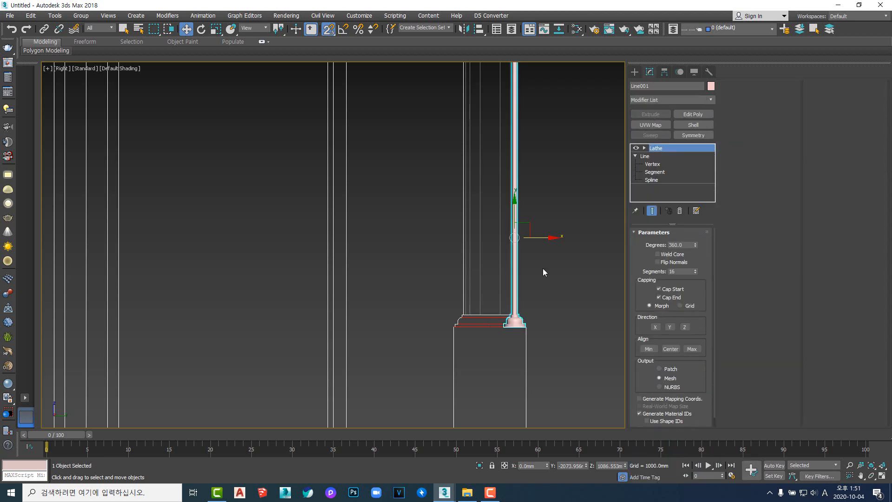
# - Switch the Lathe result off to compare the profile line with the column drawing, and switch it back on
pyautogui.moveTo(522, 298); pyautogui.dragTo(479, 294, button='middle')
pyautogui.scroll(-4, 479, 294)
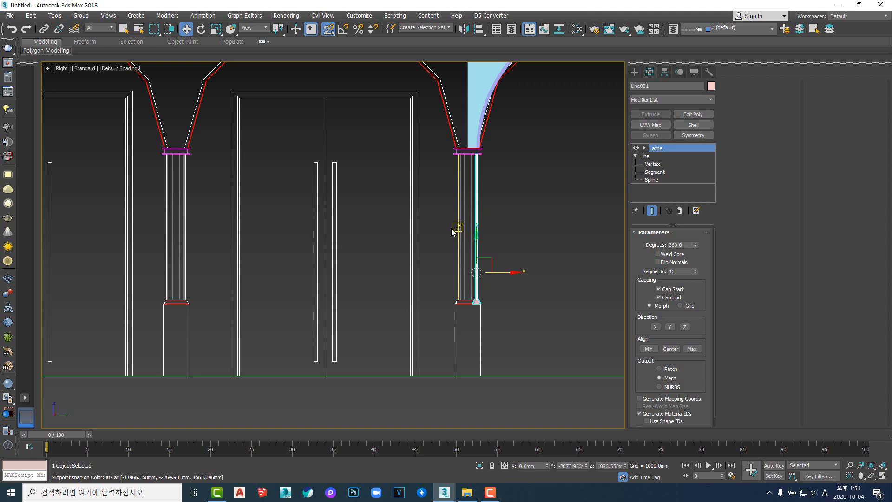
pyautogui.scroll(5, 545, 266)
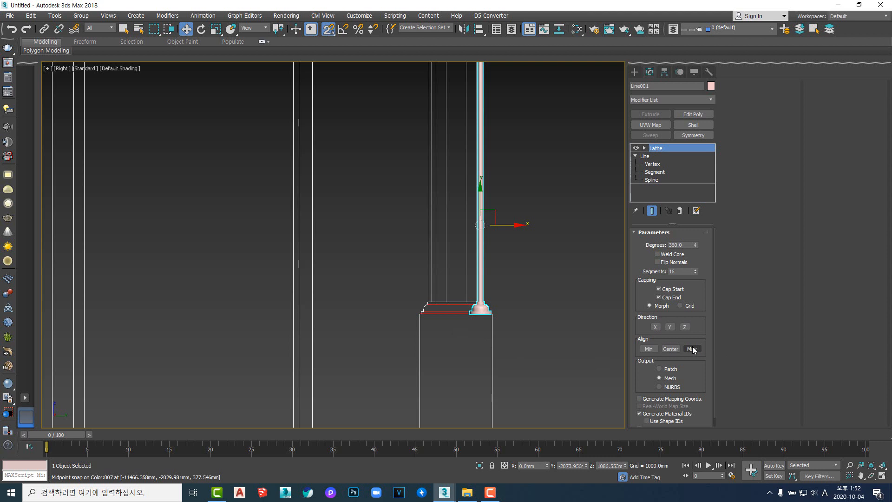
pyautogui.click(636, 147)
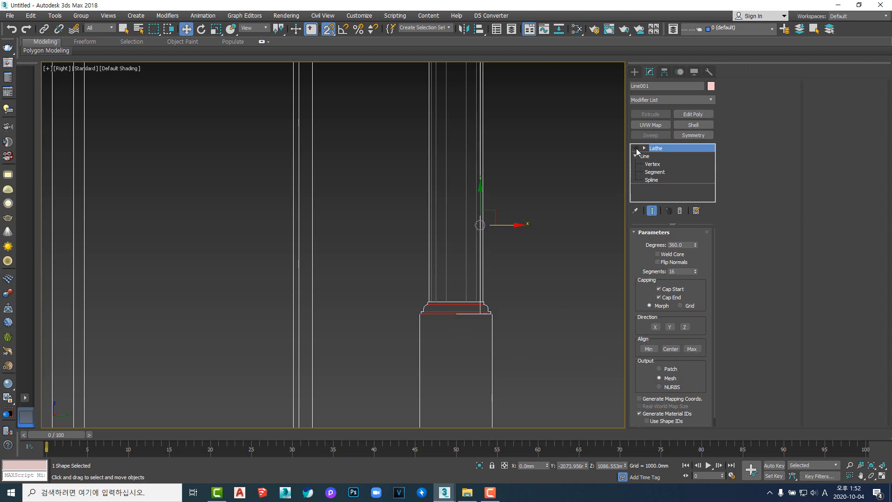
pyautogui.scroll(-5, 504, 326)
pyautogui.scroll(8, 482, 235)
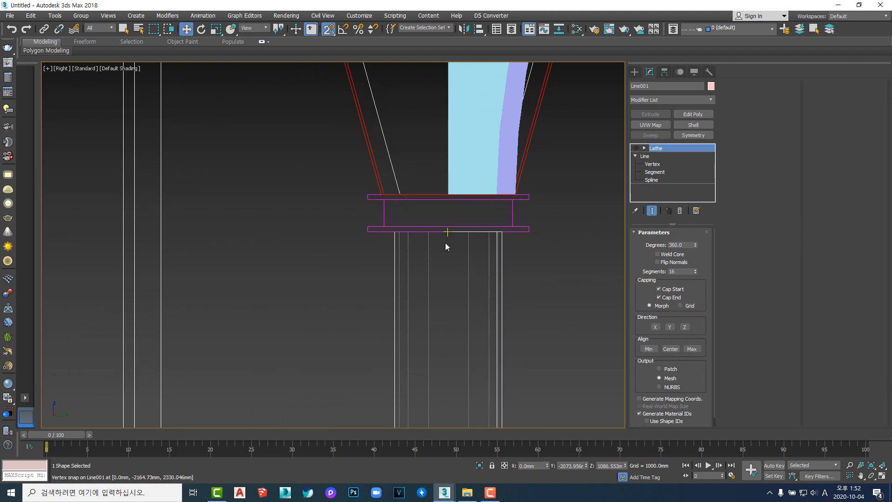
pyautogui.scroll(-3, 445, 243)
pyautogui.moveTo(439, 322); pyautogui.dragTo(467, 237, button='middle')
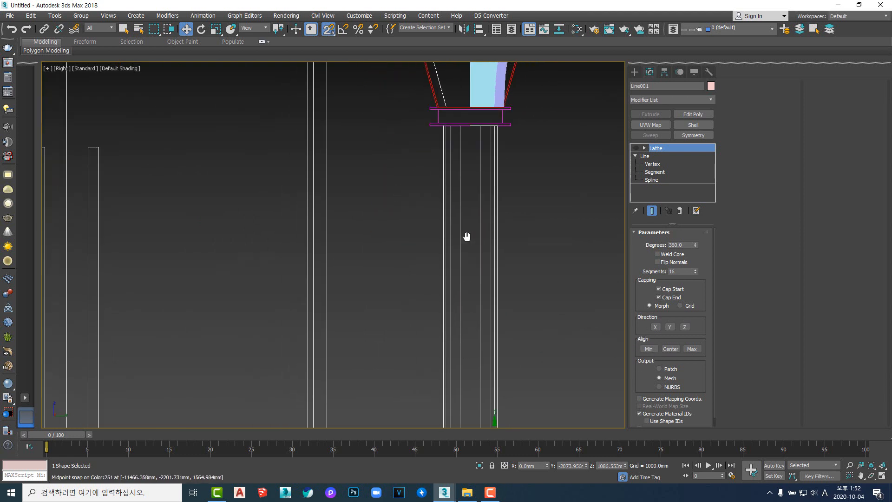
pyautogui.scroll(-3, 465, 239)
pyautogui.click(636, 148)
pyautogui.scroll(-2, 512, 295)
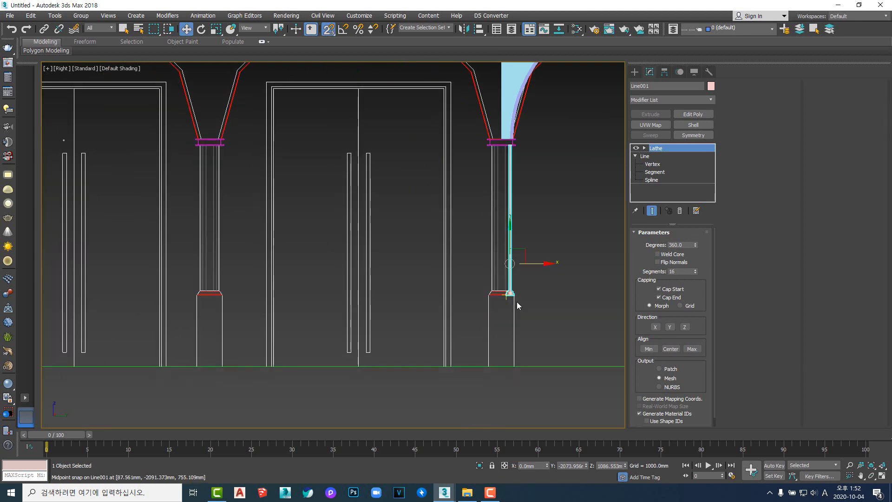
# - Align the Lathe axis to the profile's minimum edge and check the revolved column against the drawing
pyautogui.click(646, 348)
pyautogui.scroll(6, 505, 287)
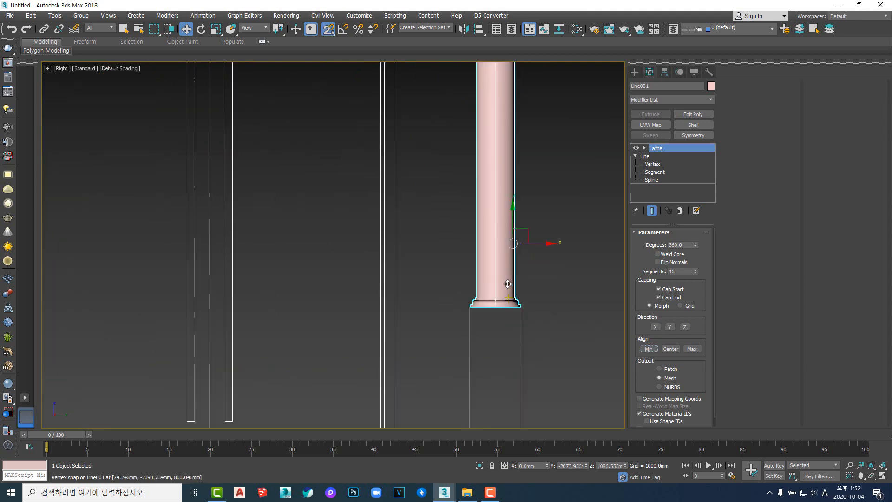
pyautogui.scroll(-3, 506, 287)
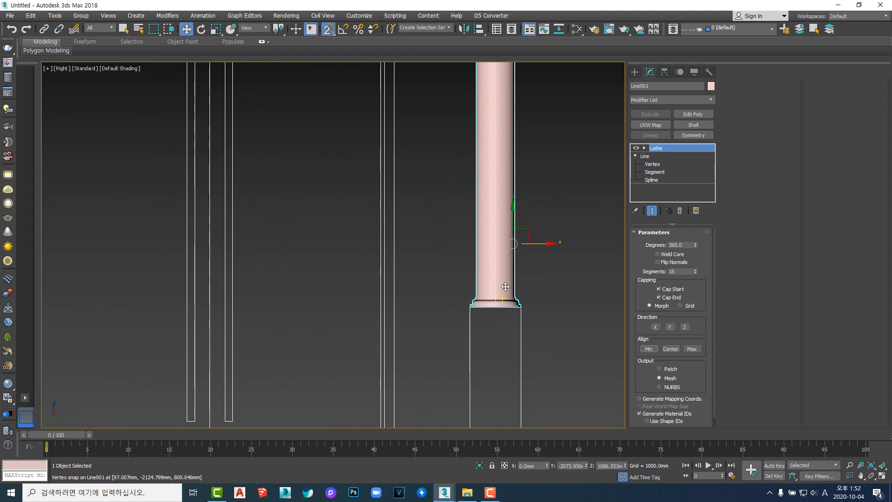
pyautogui.scroll(-2, 505, 286)
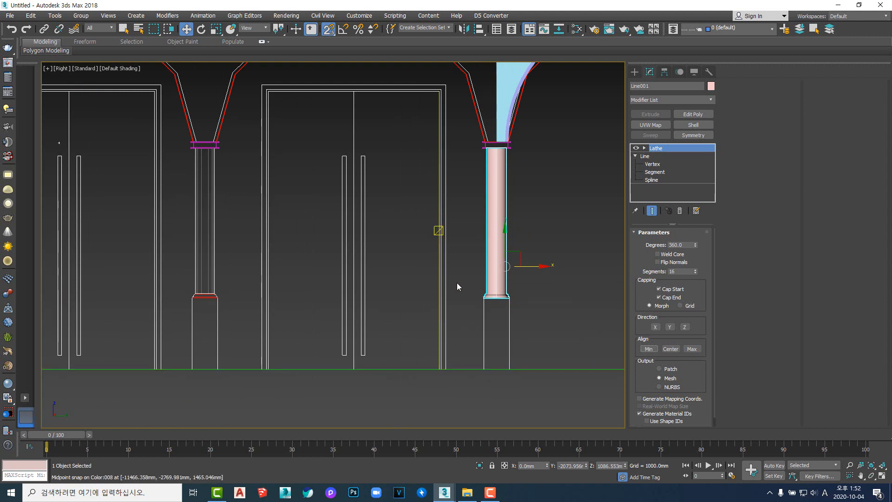
pyautogui.scroll(2, 522, 286)
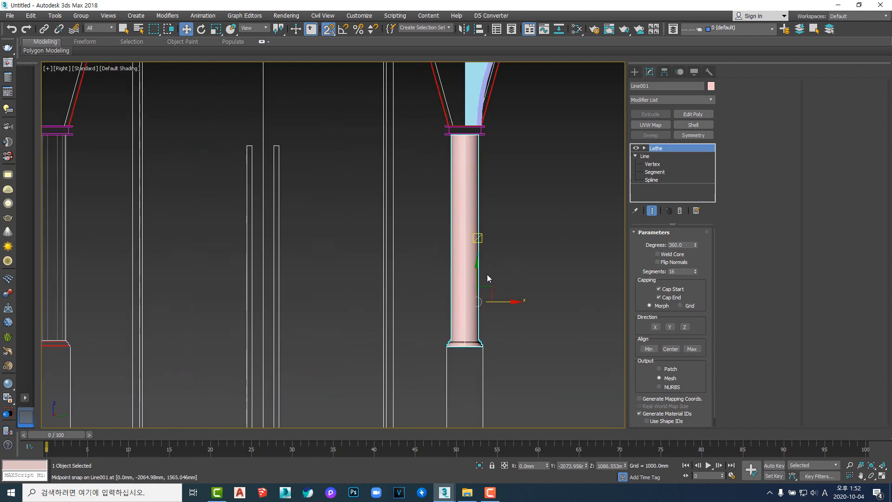
pyautogui.scroll(-1, 479, 284)
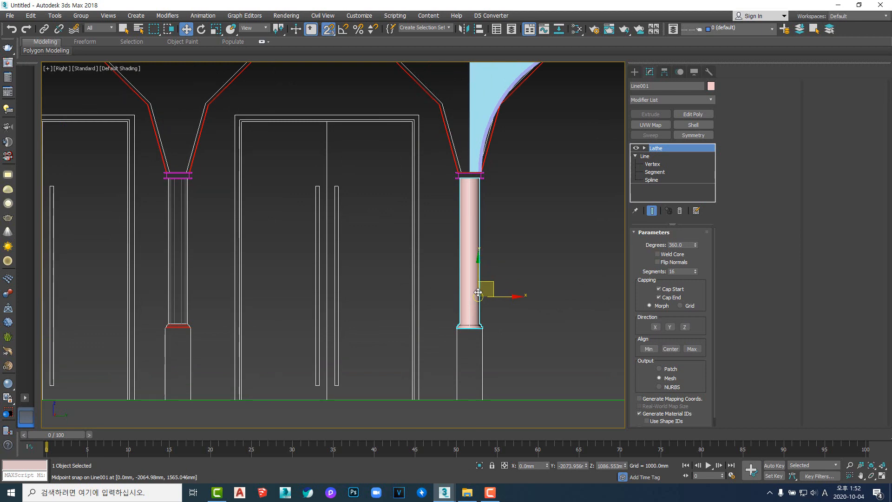
# - Inspect the underside of the revolved column and turn on Flip Normals for its Lathe modifier
pyautogui.keyDown('alt'); pyautogui.moveTo(478, 293); pyautogui.dragTo(478, 300, button='middle'); pyautogui.keyUp('alt')
pyautogui.scroll(5, 521, 326)
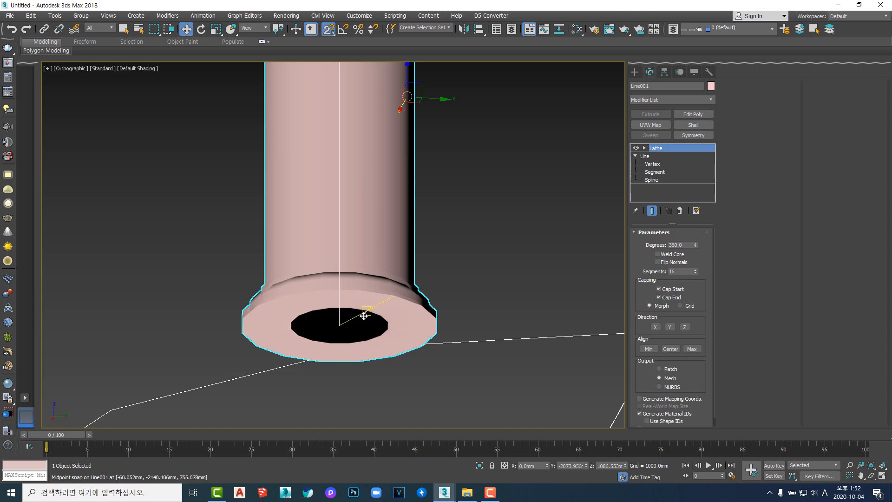
pyautogui.scroll(-5, 364, 316)
pyautogui.moveTo(372, 292); pyautogui.dragTo(409, 319, button='middle')
pyautogui.scroll(-4, 395, 348)
pyautogui.scroll(3, 395, 348)
pyautogui.scroll(2, 406, 321)
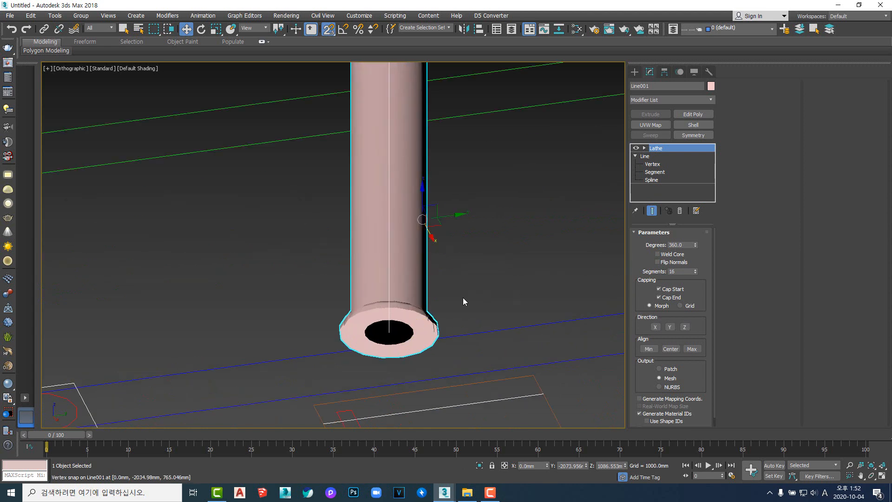
pyautogui.click(658, 262)
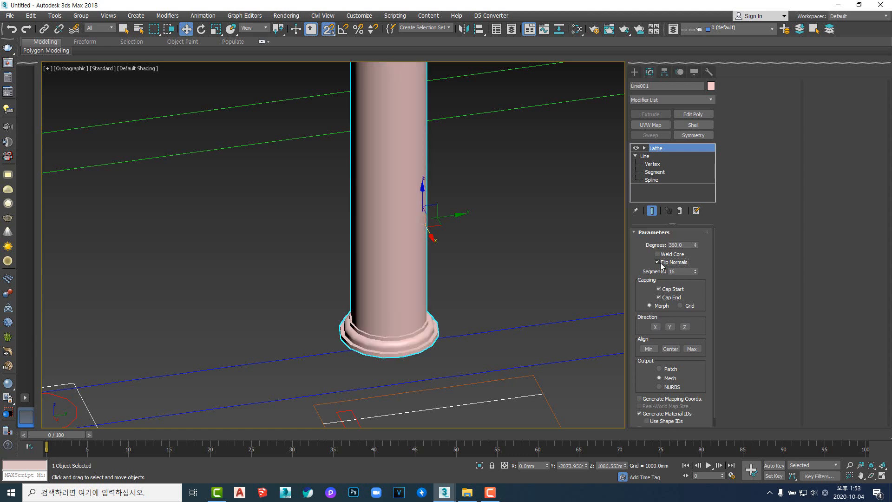
# - Enable Weld Core on the column's Lathe to close the hole at the centre of its base
pyautogui.keyDown('alt'); pyautogui.moveTo(414, 312); pyautogui.dragTo(392, 357, button='middle'); pyautogui.keyUp('alt')
pyautogui.scroll(5, 395, 354)
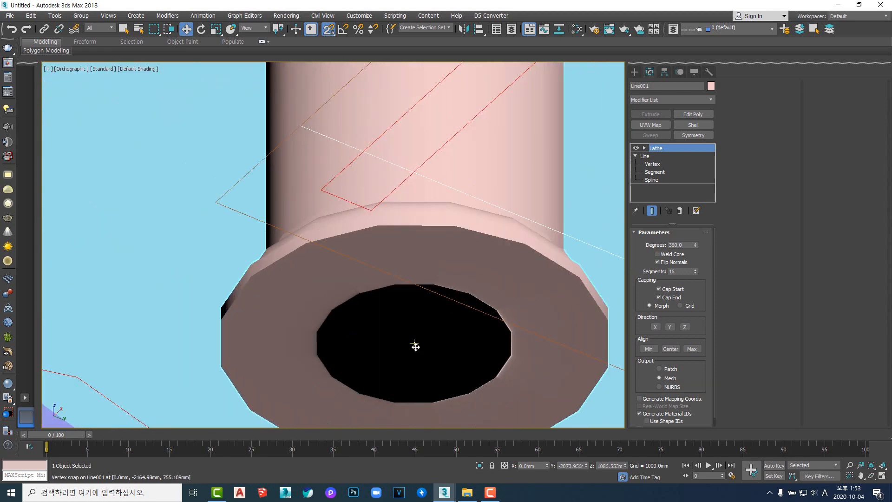
pyautogui.scroll(1, 411, 328)
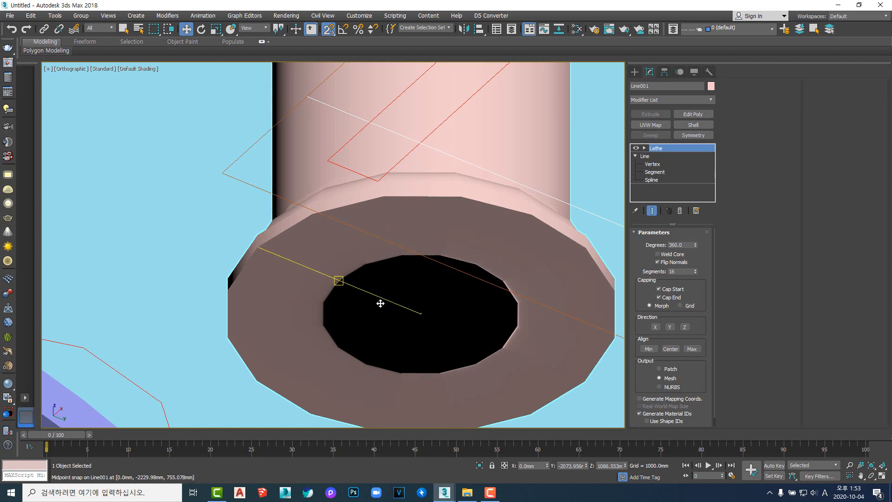
pyautogui.moveTo(401, 329); pyautogui.dragTo(452, 325, button='middle')
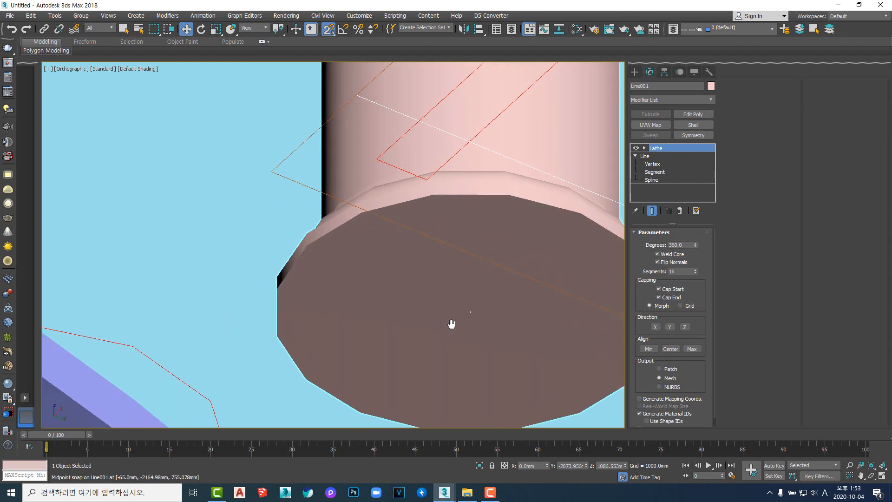
# - Isolate the column, display it with edged faces, and examine the segments of its top cap
pyautogui.scroll(-8, 452, 323)
pyautogui.keyDown('alt'); pyautogui.moveTo(433, 237); pyautogui.dragTo(422, 312, button='middle'); pyautogui.keyUp('alt')
pyautogui.moveTo(461, 215); pyautogui.dragTo(523, 67, button='middle')
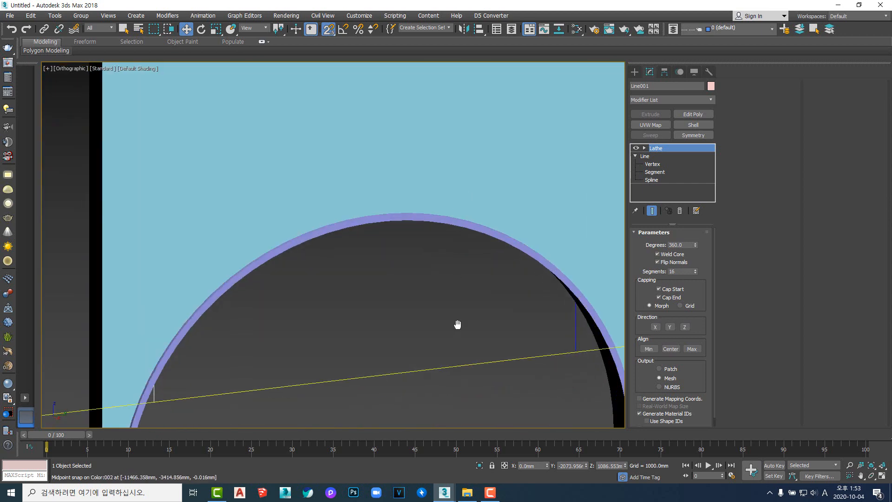
pyautogui.moveTo(458, 325); pyautogui.dragTo(460, 110, button='middle')
pyautogui.hotkey('alt', 'q')
pyautogui.press('F4')
pyautogui.keyDown('alt'); pyautogui.moveTo(361, 219); pyautogui.dragTo(369, 274, button='middle'); pyautogui.keyUp('alt')
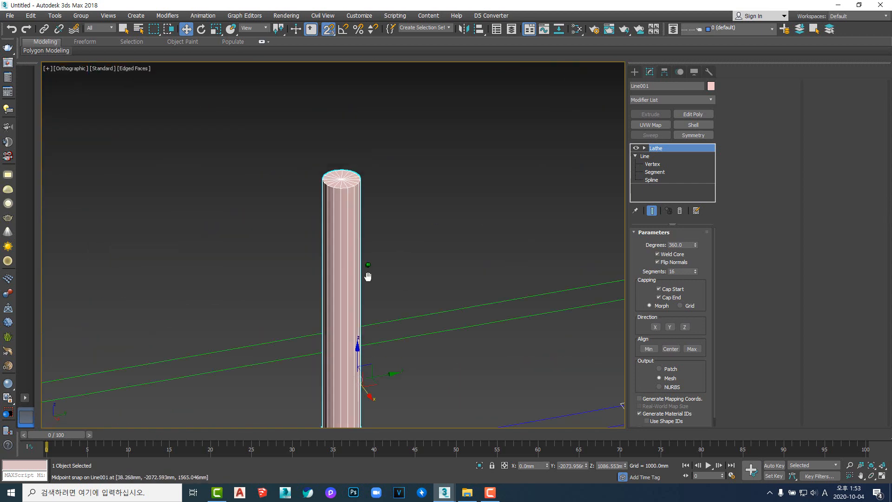
pyautogui.scroll(8, 344, 186)
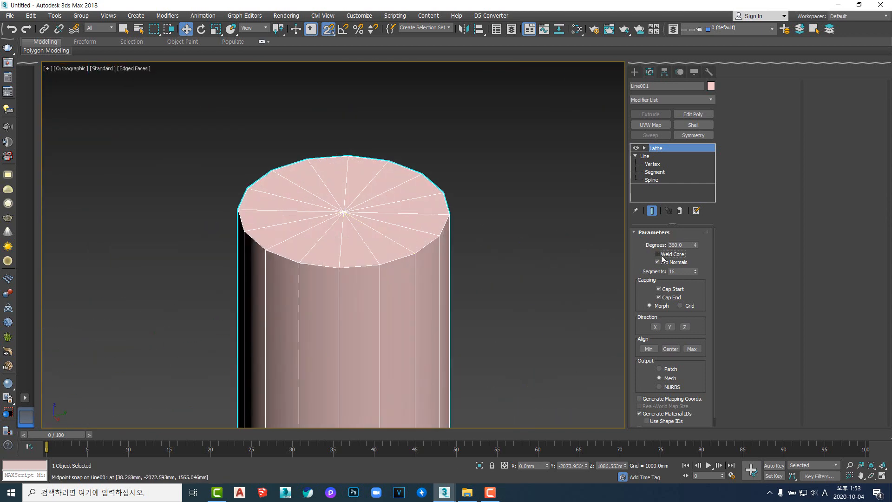
# - End the column's isolation and examine the edges on its underside and base moulding
pyautogui.scroll(-8, 433, 319)
pyautogui.hotkey('alt', 'q')
pyautogui.keyDown('alt'); pyautogui.moveTo(434, 319); pyautogui.dragTo(418, 263, button='middle'); pyautogui.keyUp('alt')
pyautogui.scroll(8, 418, 263)
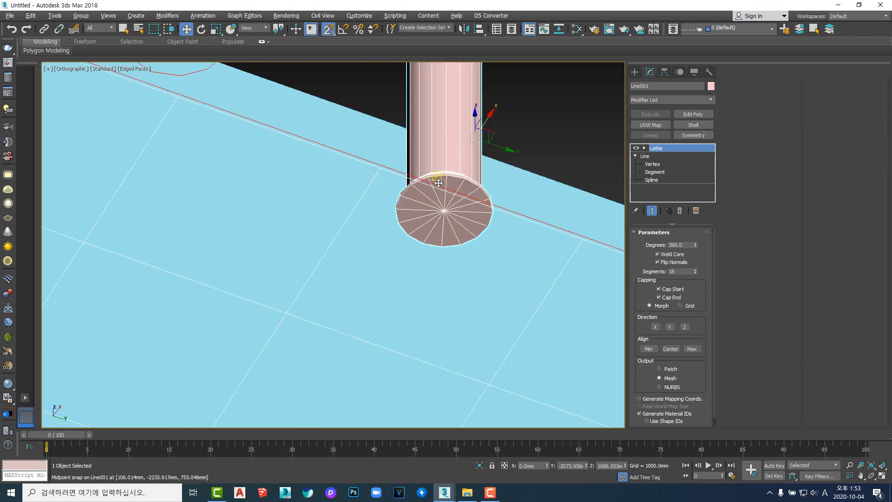
pyautogui.keyDown('alt'); pyautogui.moveTo(440, 180); pyautogui.dragTo(420, 233, button='middle'); pyautogui.keyUp('alt')
pyautogui.scroll(6, 432, 228)
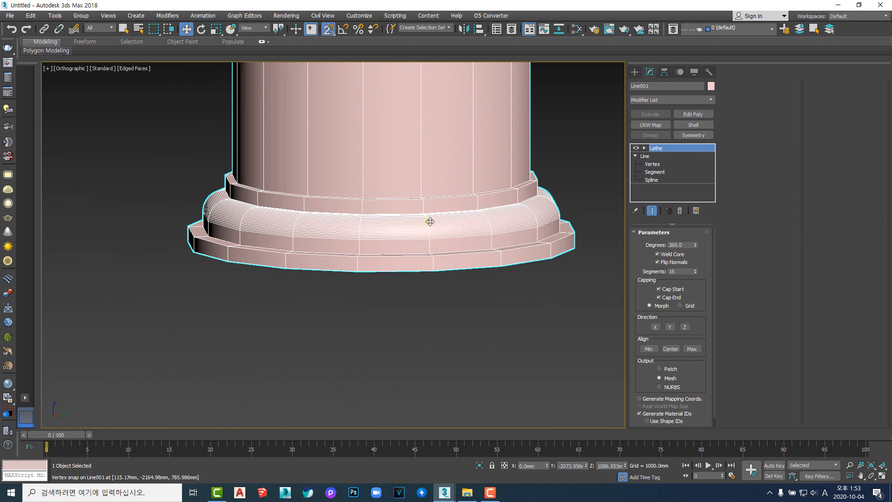
# - Set the interpolation steps of the column's profile line to 3 and check the rounded base molding on the lathed mesh
pyautogui.scroll(-5, 432, 226)
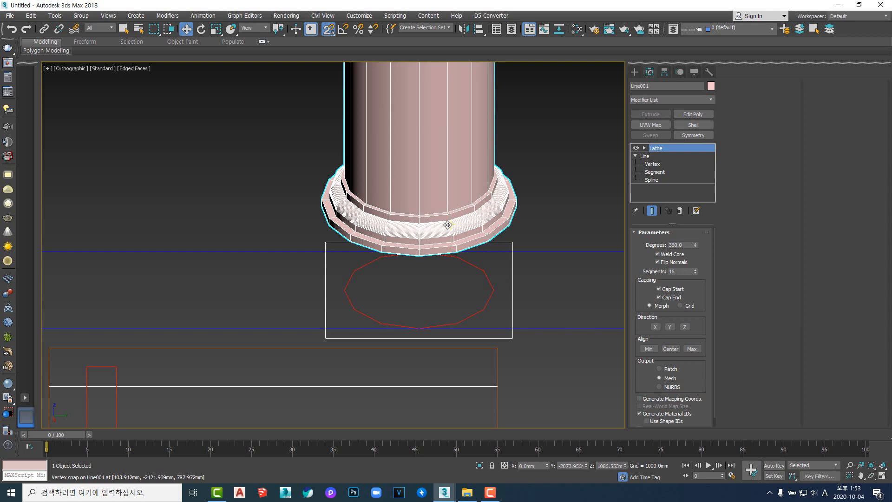
pyautogui.scroll(6, 461, 201)
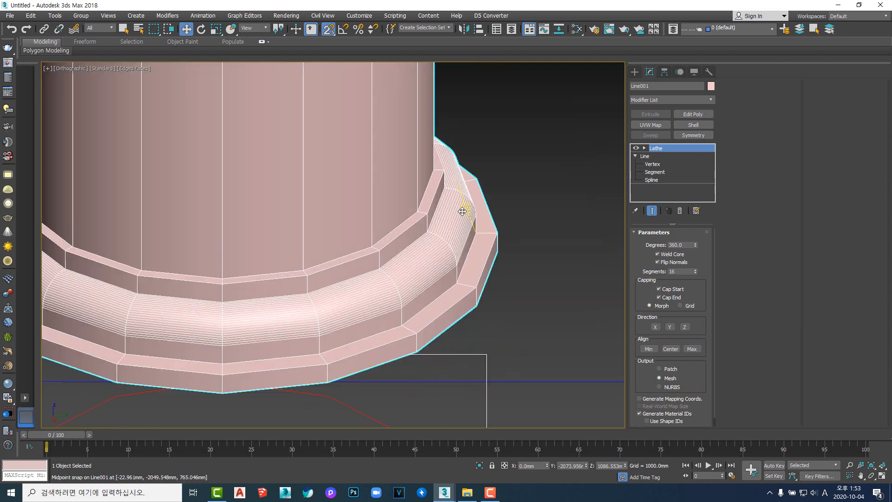
pyautogui.scroll(-8, 465, 201)
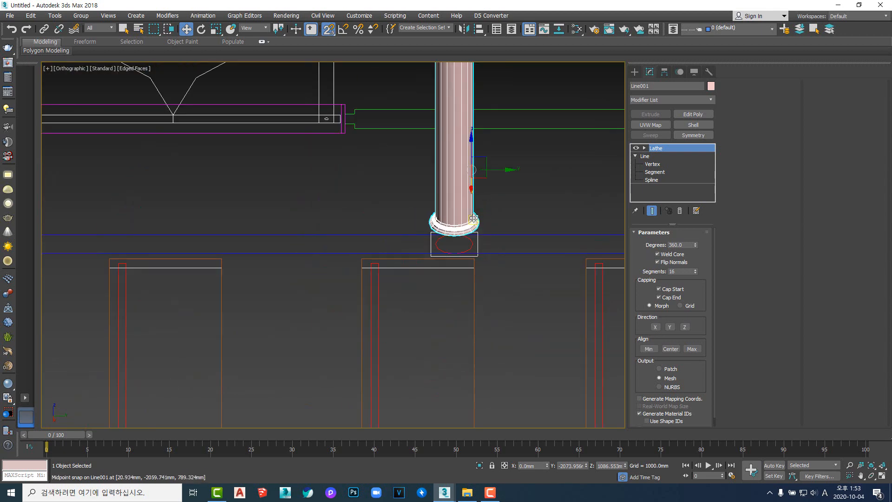
pyautogui.scroll(7, 458, 200)
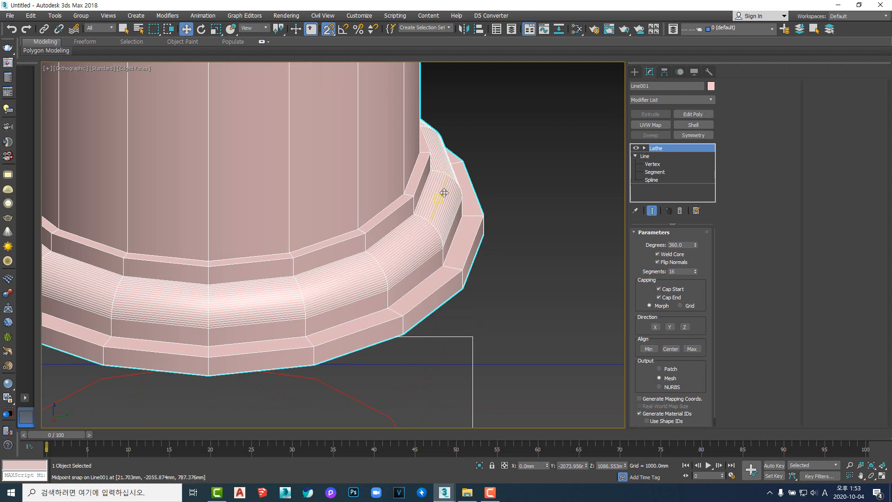
pyautogui.scroll(-3, 454, 245)
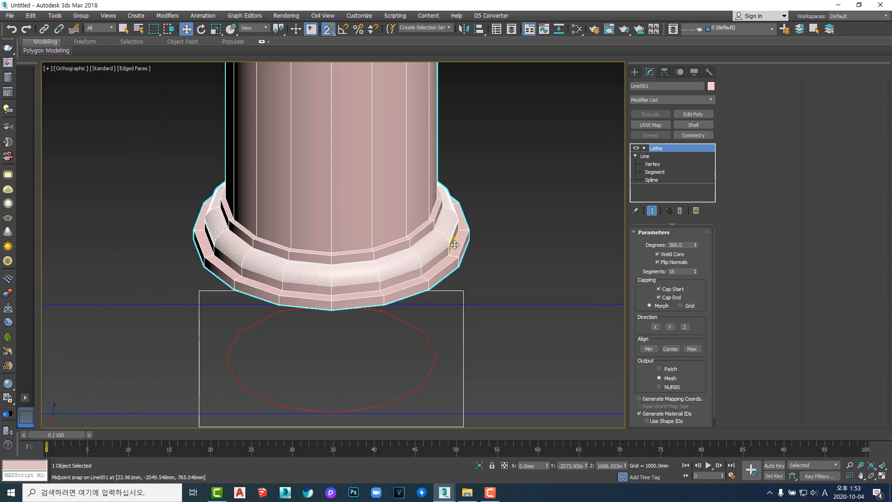
pyautogui.scroll(4, 454, 225)
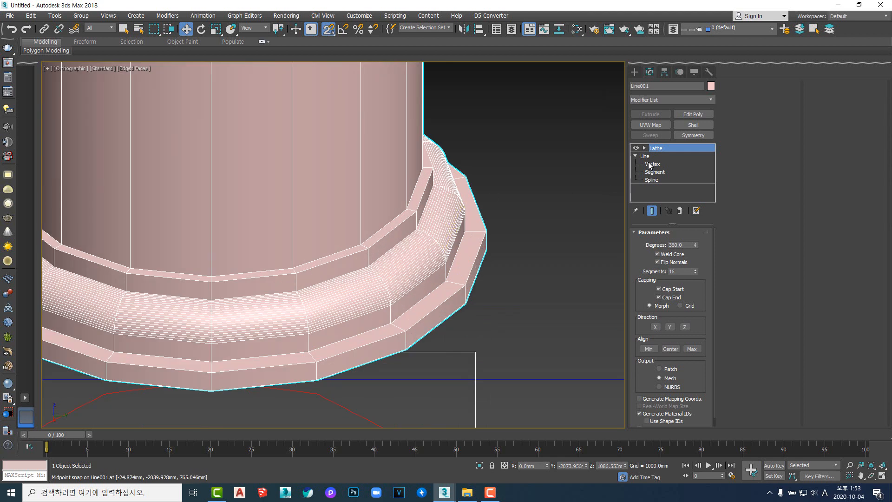
pyautogui.click(646, 157)
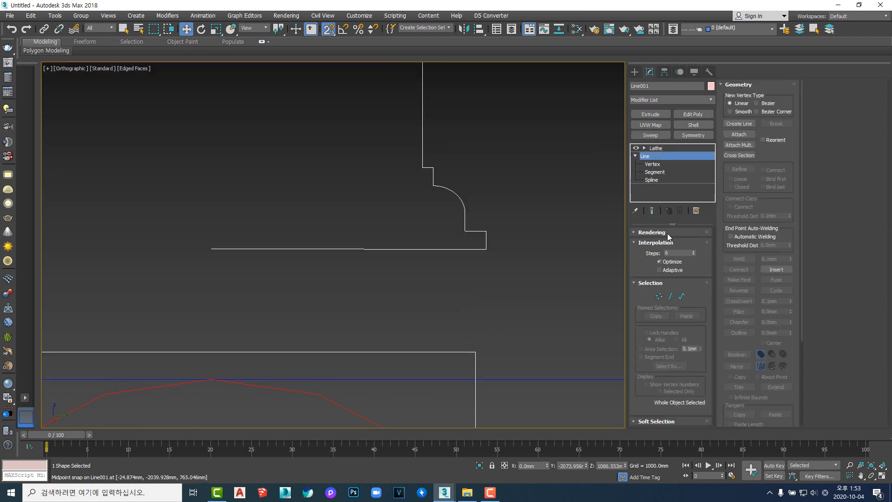
pyautogui.doubleClick(676, 253)
pyautogui.write('5')
pyautogui.press('Return')
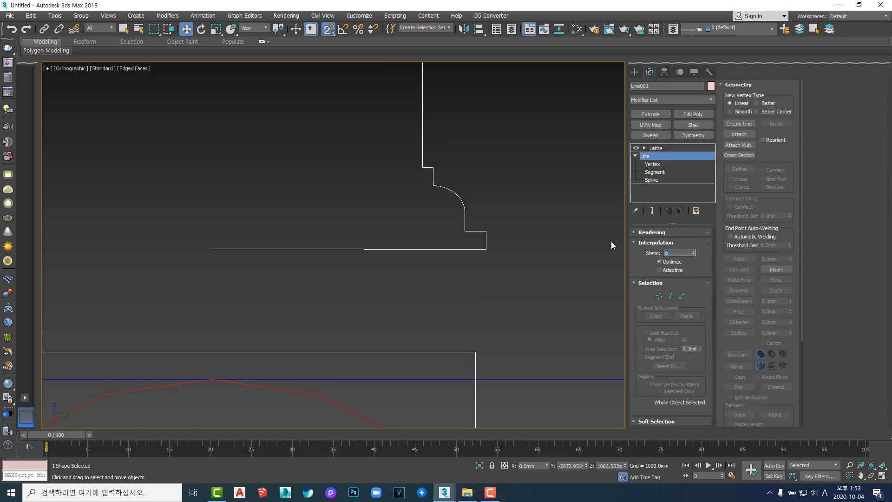
pyautogui.write('3')
pyautogui.press('Return')
pyautogui.click(655, 148)
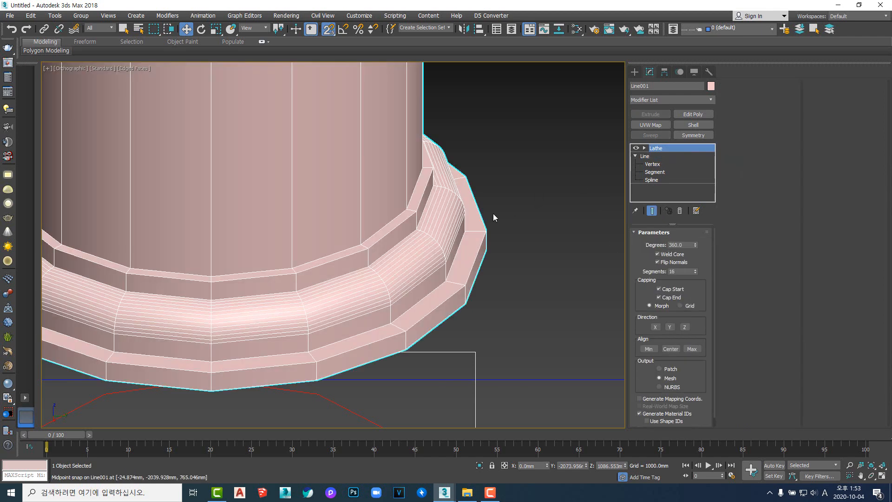
pyautogui.scroll(4, 448, 269)
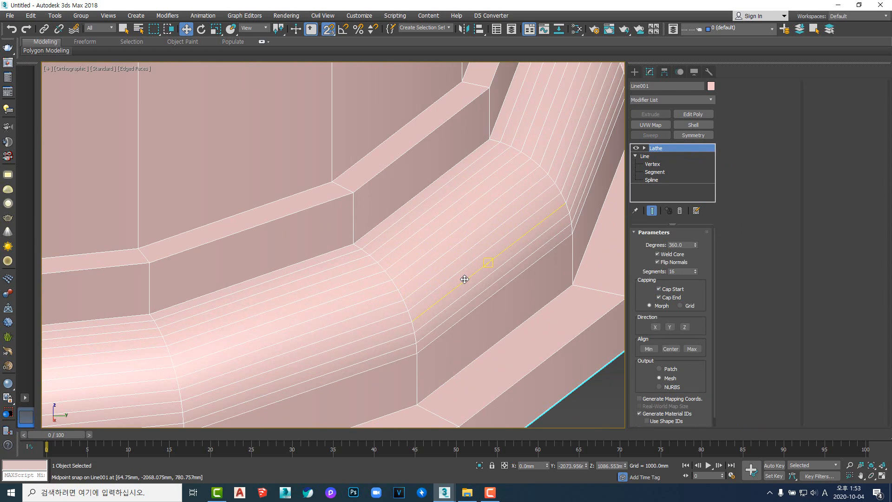
pyautogui.scroll(-5, 465, 279)
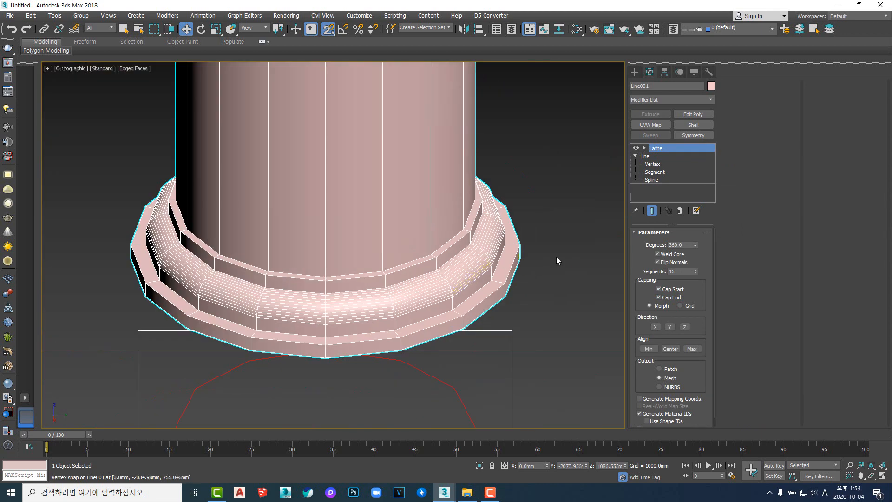
# - Set the profile line's interpolation steps to 2 and return to the Lathe modifier
pyautogui.click(646, 156)
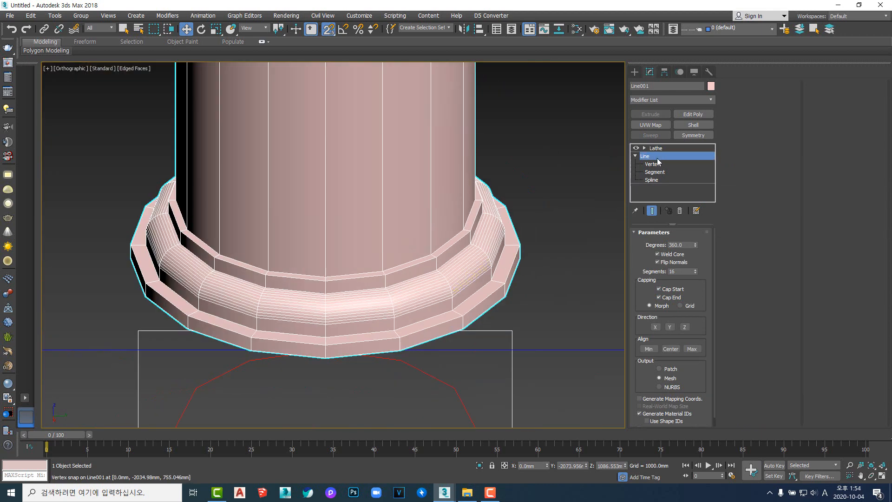
pyautogui.click(676, 253)
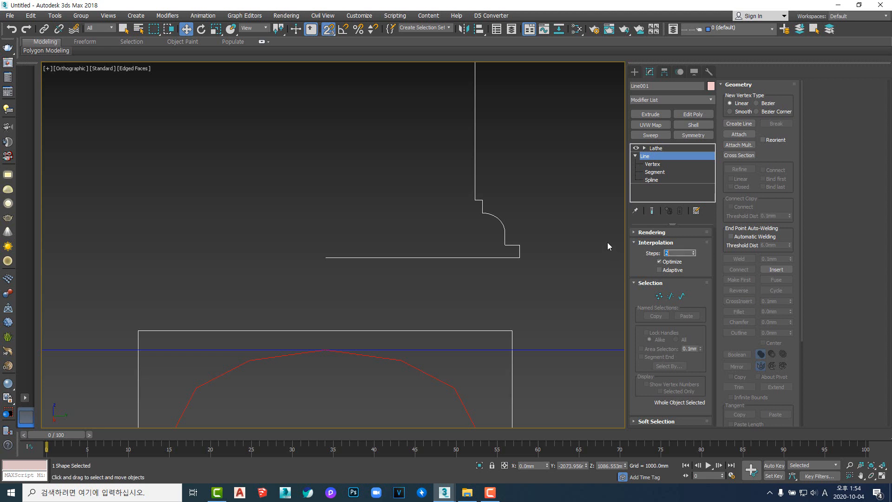
pyautogui.click(653, 149)
# - Examine the column base molding's smoothness from several angles, with and without edged faces
pyautogui.scroll(-2, 474, 243)
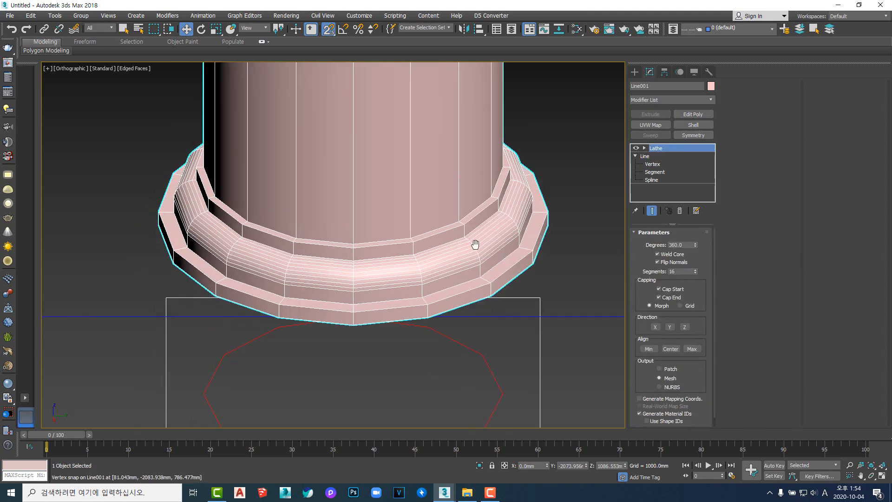
pyautogui.scroll(3, 465, 239)
pyautogui.scroll(-8, 485, 302)
pyautogui.scroll(4, 485, 302)
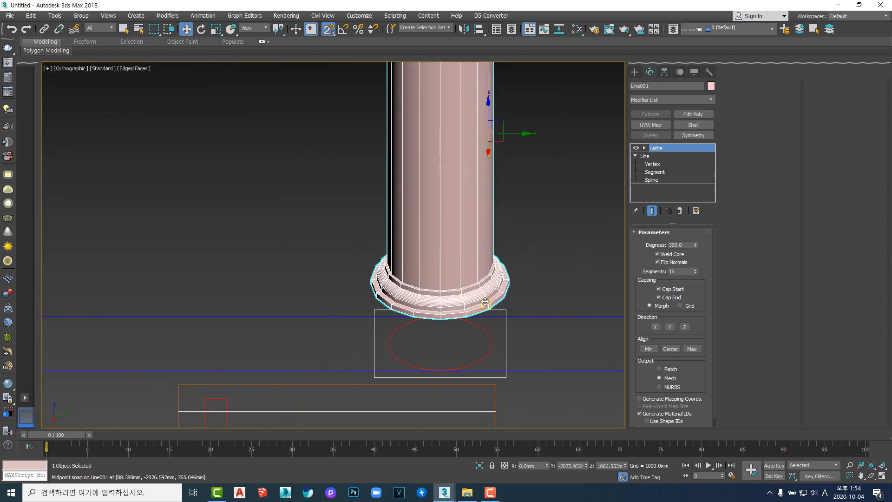
pyautogui.scroll(-4, 469, 288)
pyautogui.keyDown('alt'); pyautogui.moveTo(469, 288); pyautogui.dragTo(472, 295, button='middle'); pyautogui.keyUp('alt')
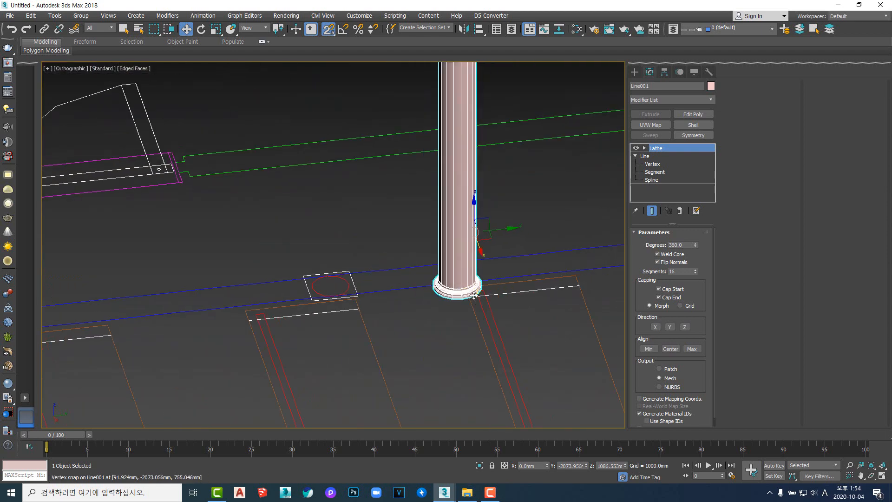
pyautogui.scroll(5, 472, 295)
pyautogui.scroll(3, 456, 303)
pyautogui.scroll(-4, 448, 305)
pyautogui.press('F4')
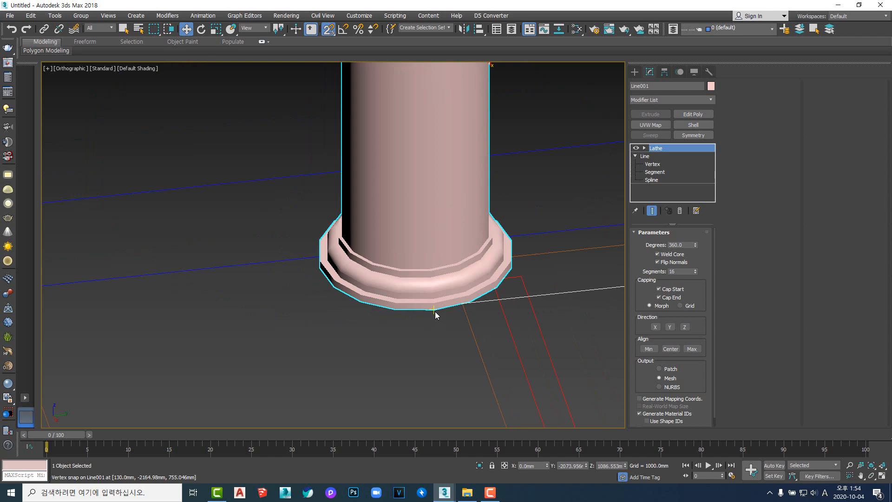
pyautogui.scroll(5, 510, 295)
pyautogui.scroll(-5, 511, 298)
pyautogui.moveTo(529, 314)
pyautogui.keyDown('alt'); pyautogui.mouseDown(button='middle')
pyautogui.moveTo(571, 299)
pyautogui.moveTo(561, 288)
pyautogui.moveTo(480, 279)
pyautogui.mouseUp(button='middle'); pyautogui.keyUp('alt')
pyautogui.scroll(5, 557, 284)
pyautogui.press('F4')
pyautogui.scroll(-2, 507, 293)
pyautogui.scroll(6, 442, 295)
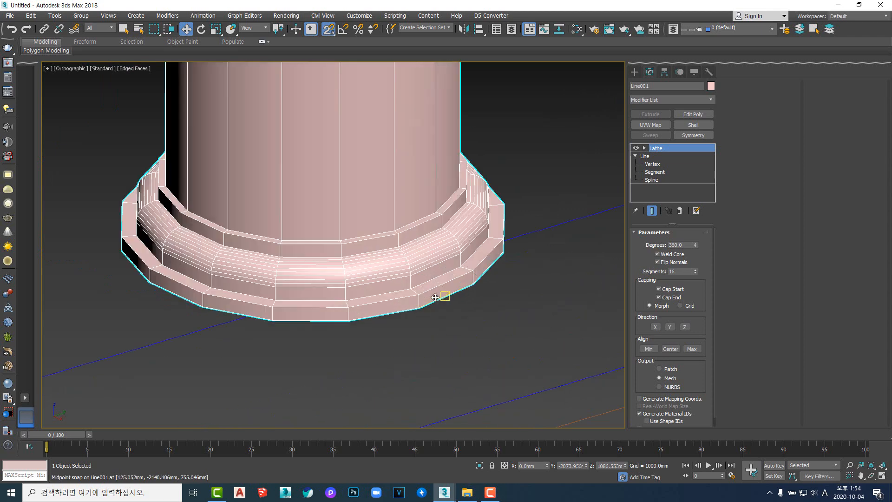
pyautogui.press('F4')
pyautogui.press('F4')
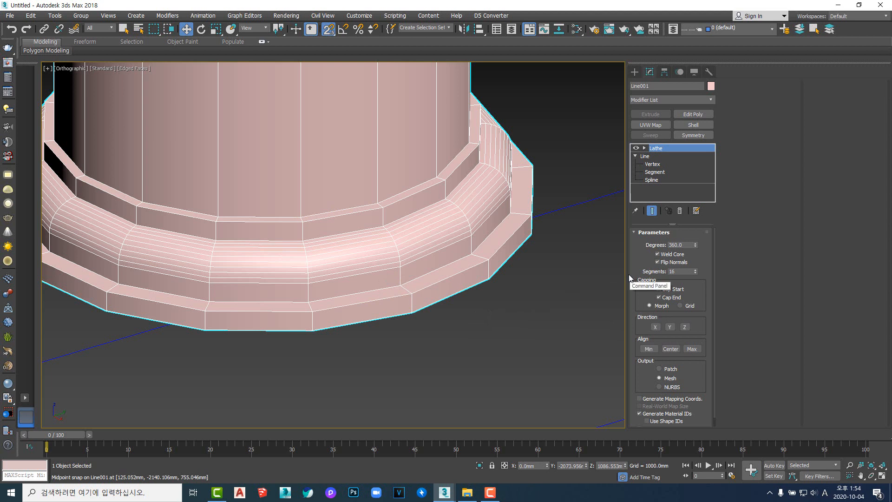
# - Set the Lathe modifier's segments to 24 for a rounder column
pyautogui.doubleClick(672, 272)
pyautogui.write('15')
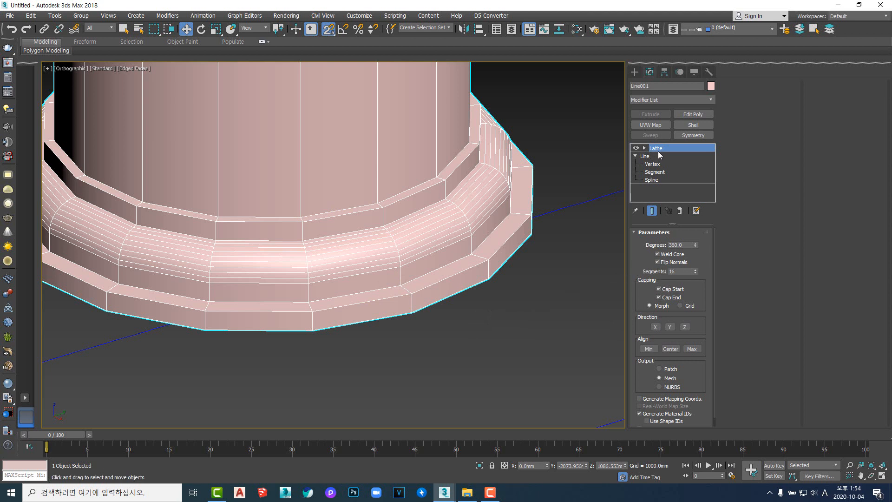
pyautogui.click(650, 272)
pyautogui.write('24')
pyautogui.press('Return')
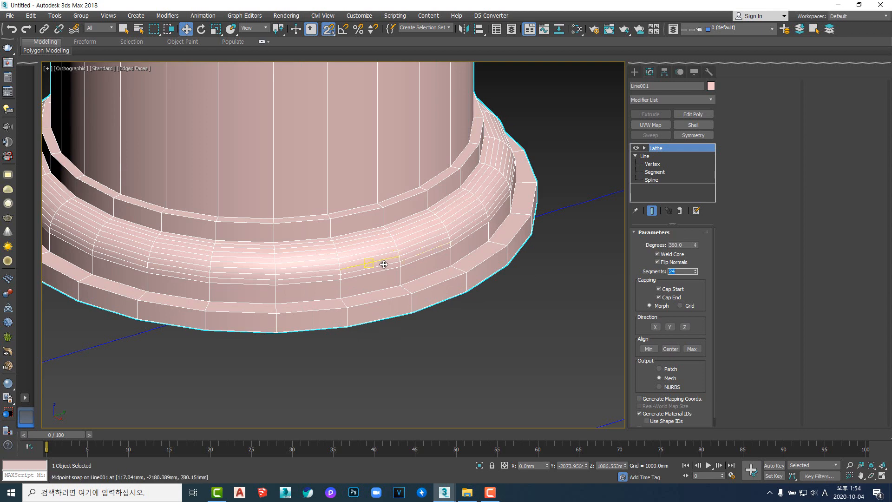
# - Inspect the column base with its new radial segments, comparing edged-face and plain shading
pyautogui.scroll(-5, 382, 266)
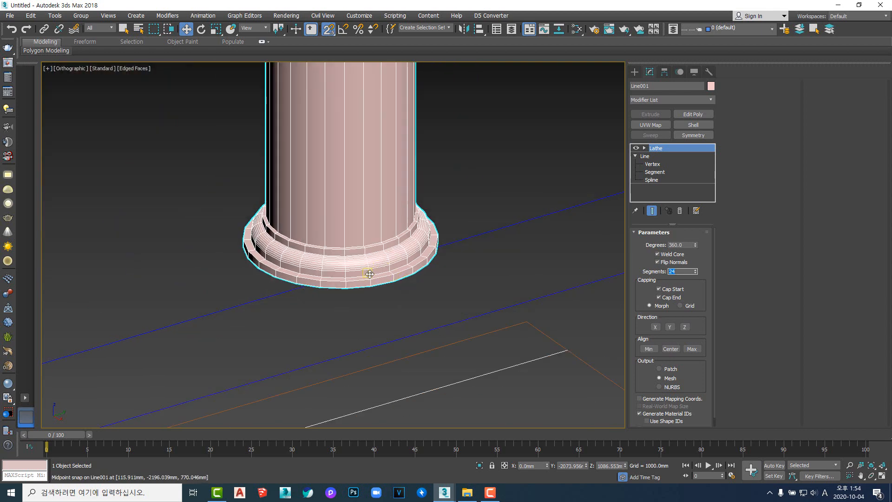
pyautogui.scroll(5, 369, 271)
pyautogui.scroll(-6, 369, 274)
pyautogui.moveTo(394, 287)
pyautogui.keyDown('alt'); pyautogui.mouseDown(button='middle')
pyautogui.moveTo(415, 292)
pyautogui.moveTo(385, 284)
pyautogui.mouseUp(button='middle'); pyautogui.keyUp('alt')
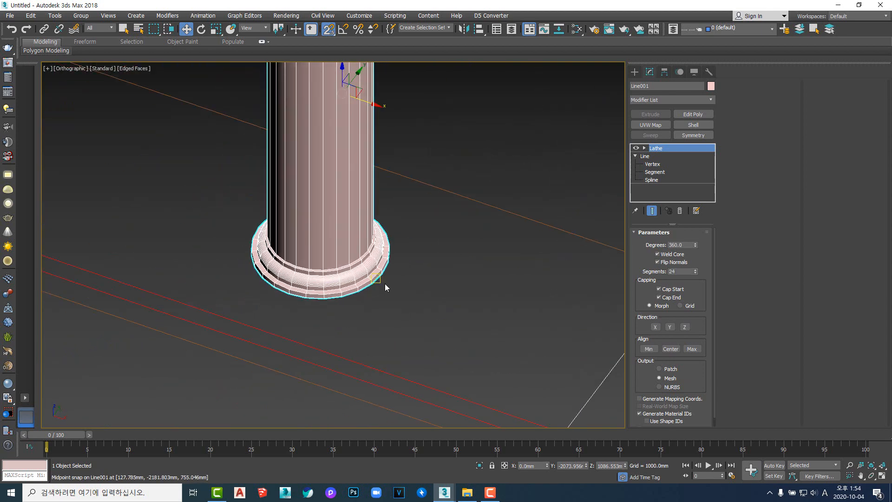
pyautogui.scroll(5, 384, 284)
pyautogui.press('F4')
pyautogui.scroll(-6, 379, 289)
pyautogui.press('F4')
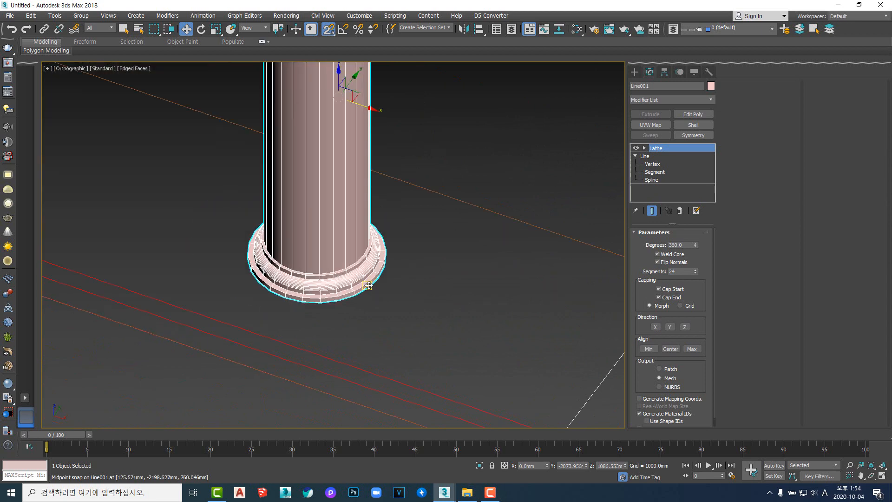
pyautogui.keyDown('alt'); pyautogui.moveTo(338, 265); pyautogui.dragTo(345, 247, button='middle'); pyautogui.keyUp('alt')
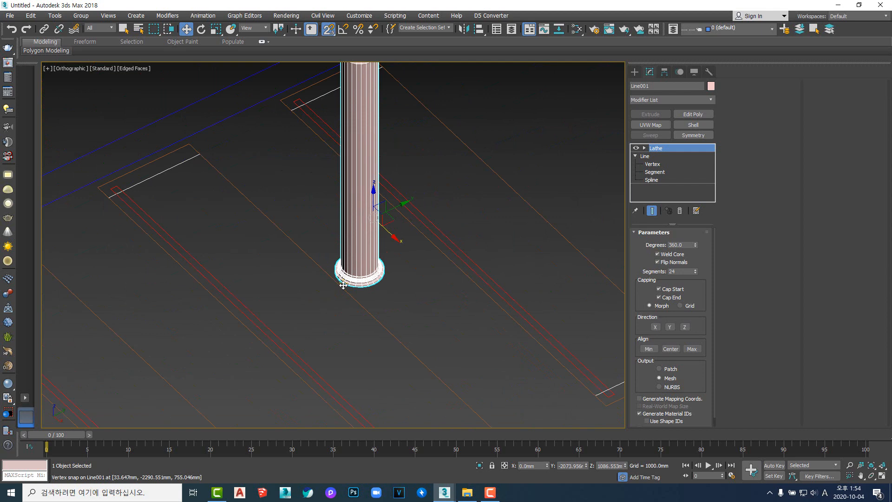
pyautogui.scroll(8, 376, 283)
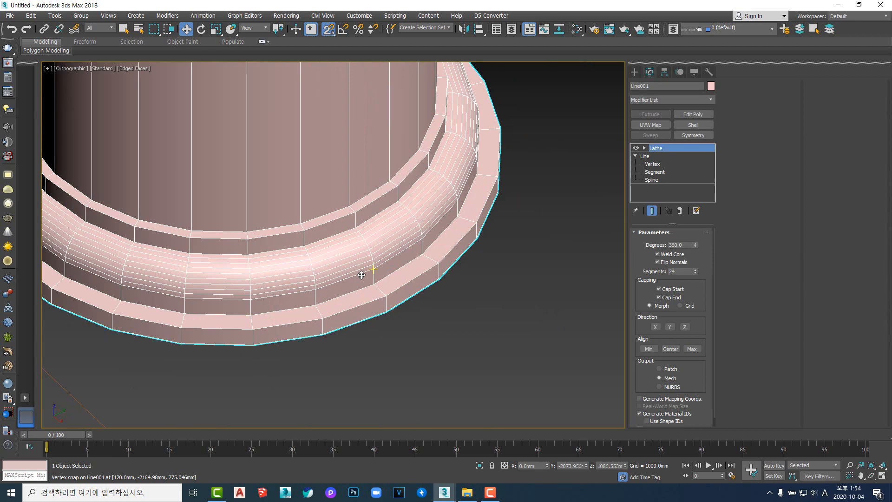
pyautogui.scroll(-4, 362, 275)
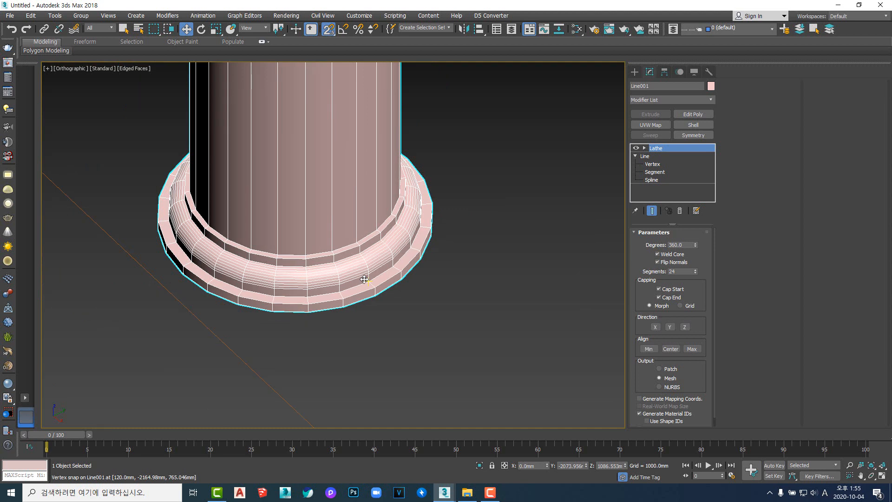
pyautogui.scroll(-4, 364, 279)
pyautogui.scroll(4, 364, 279)
pyautogui.scroll(2, 364, 280)
pyautogui.scroll(-4, 364, 280)
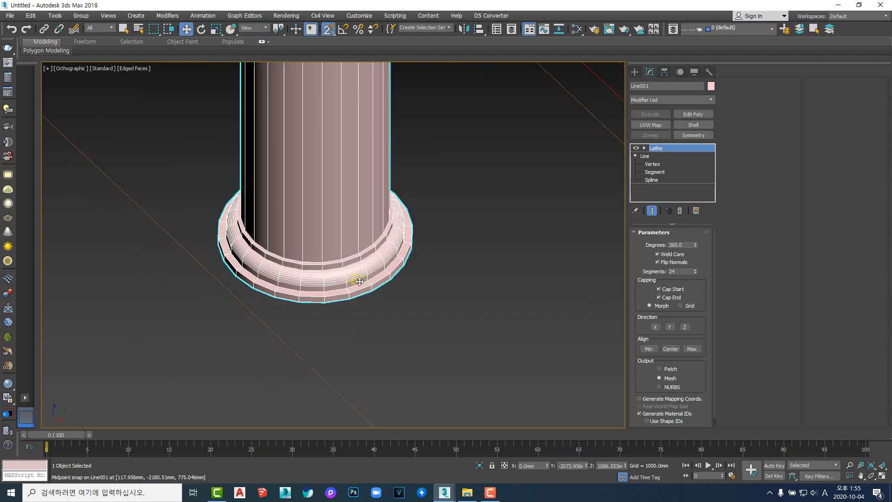
pyautogui.scroll(2, 360, 282)
pyautogui.scroll(-2, 355, 278)
pyautogui.moveTo(352, 286); pyautogui.dragTo(347, 309, button='middle')
pyautogui.scroll(2, 348, 306)
pyautogui.scroll(-2, 348, 304)
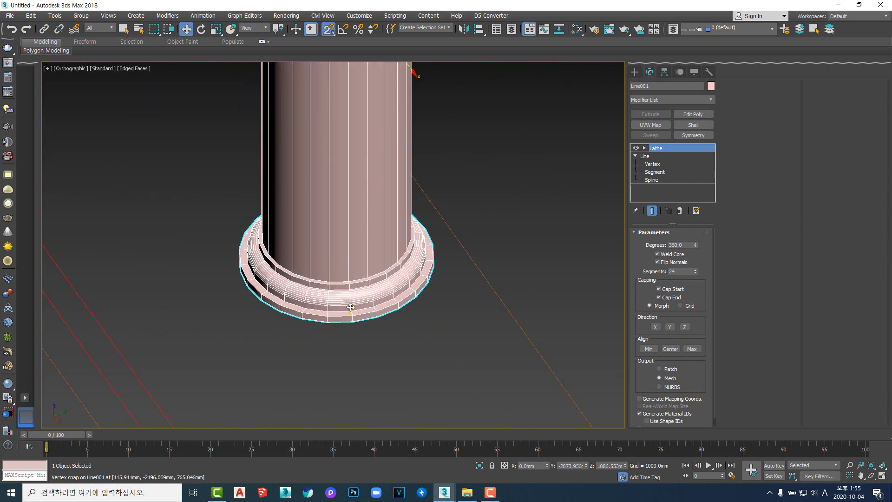
pyautogui.scroll(-2, 362, 319)
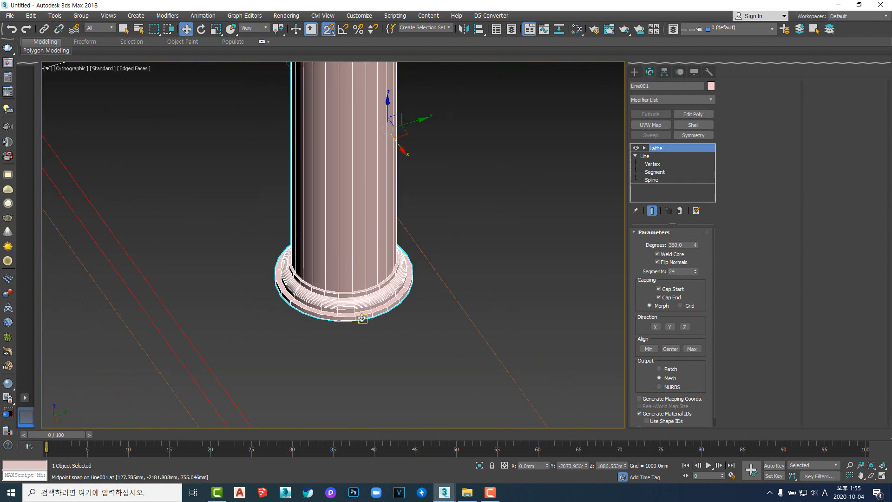
pyautogui.moveTo(360, 303); pyautogui.dragTo(371, 333, button='middle')
# - Check the column's position on the floor plan in the Top view and reselect the column
pyautogui.press('t')
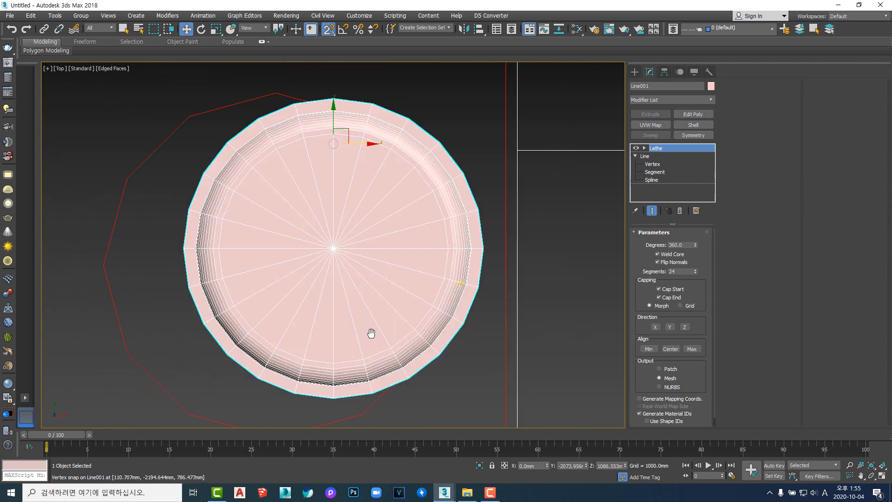
pyautogui.scroll(-5, 368, 331)
pyautogui.click(362, 373)
pyautogui.moveTo(361, 373); pyautogui.dragTo(496, 271, button='middle')
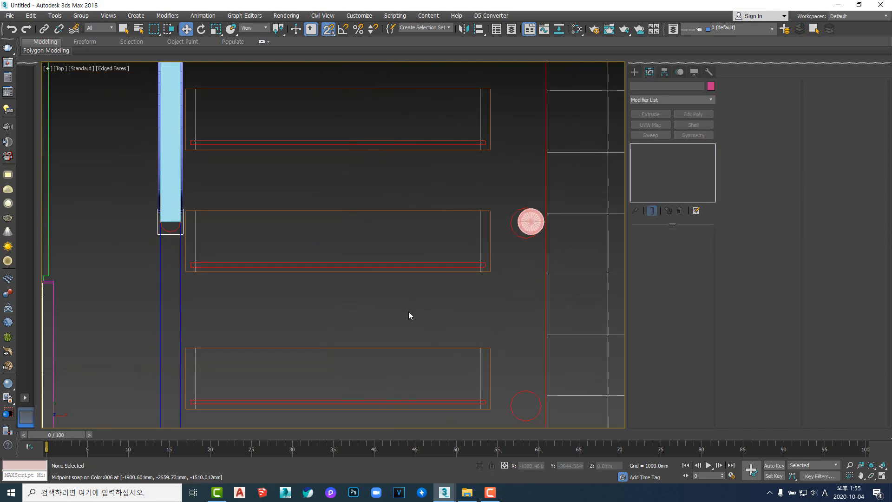
pyautogui.scroll(-2, 408, 311)
pyautogui.scroll(2, 478, 264)
pyautogui.scroll(2, 506, 237)
pyautogui.click(505, 237)
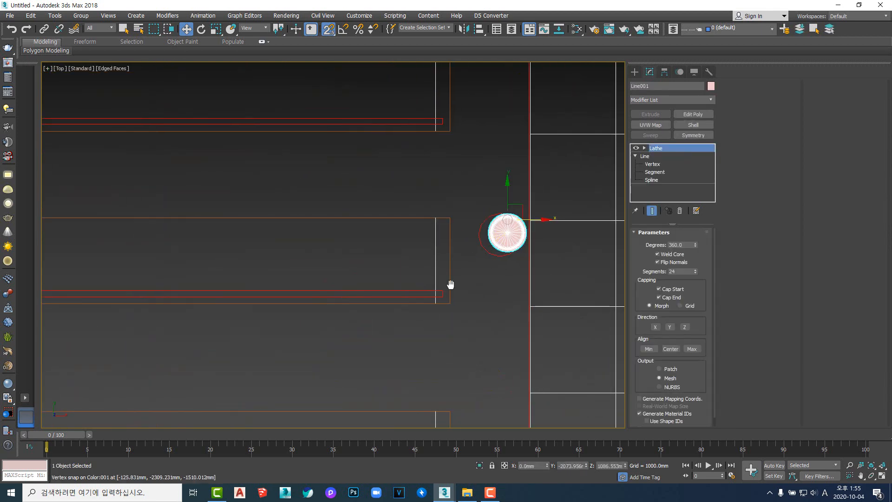
# - Examine the selected column against the surrounding floor plan outlines in an angled orthographic view
pyautogui.scroll(-1, 425, 293)
pyautogui.keyDown('alt'); pyautogui.moveTo(425, 292); pyautogui.dragTo(368, 240, button='middle'); pyautogui.keyUp('alt')
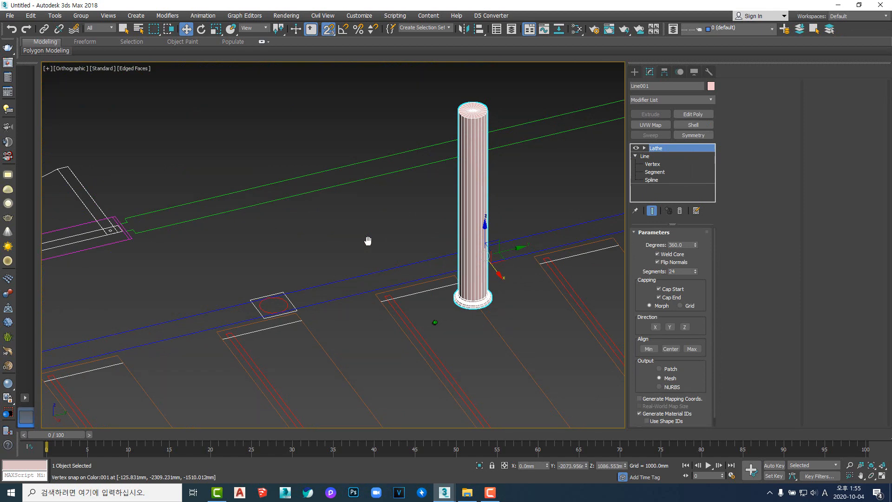
pyautogui.scroll(-5, 456, 330)
pyautogui.keyDown('alt'); pyautogui.moveTo(456, 331); pyautogui.dragTo(459, 306, button='middle'); pyautogui.keyUp('alt')
pyautogui.scroll(4, 459, 307)
pyautogui.click(459, 325)
pyautogui.click(459, 298)
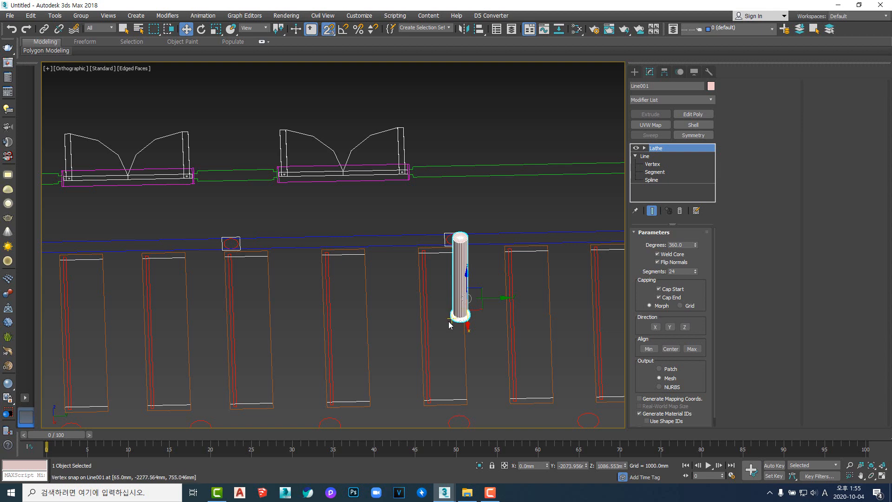
# - View the column from the angled orthographic view, frame it in the Right view and clear the selection
pyautogui.moveTo(459, 324); pyautogui.dragTo(487, 330, button='middle')
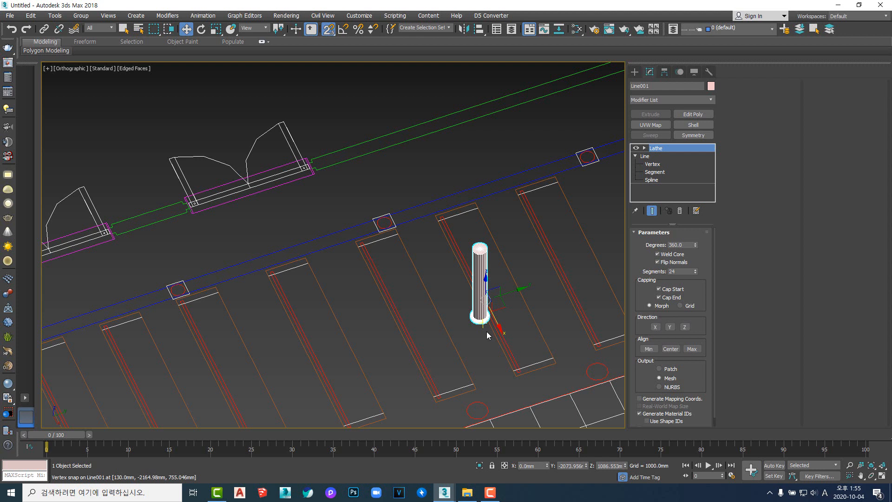
pyautogui.keyDown('alt'); pyautogui.moveTo(486, 331); pyautogui.dragTo(459, 324, button='middle'); pyautogui.keyUp('alt')
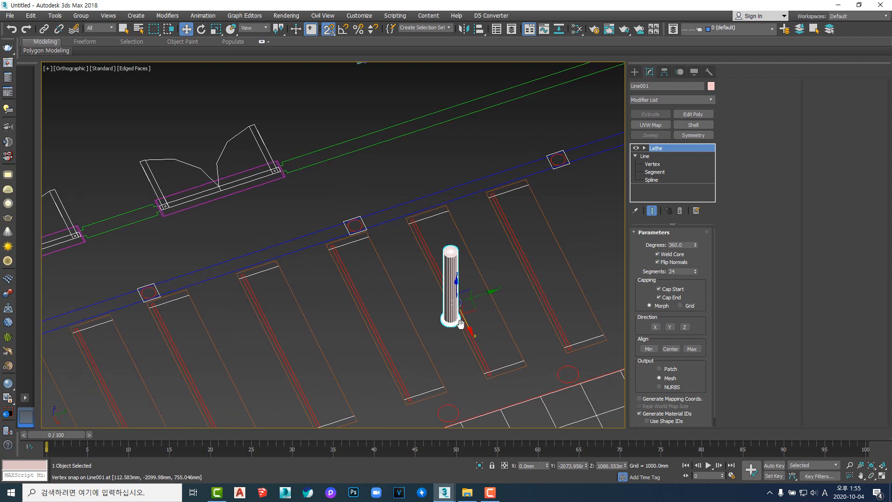
pyautogui.press('v')
pyautogui.press('r')
pyautogui.press('z')
pyautogui.scroll(-2, 426, 244)
pyautogui.click(423, 243)
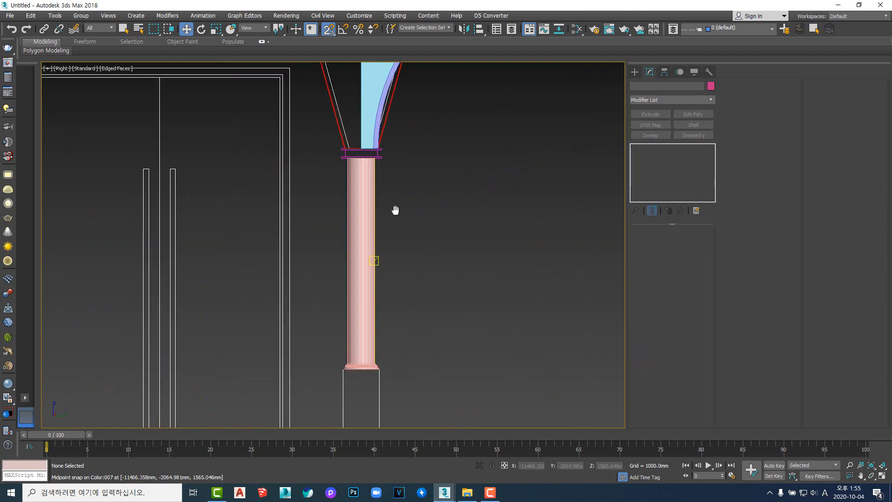
# - Examine the column against the capital outline above it and the pedestal outline below it in the Right view
pyautogui.scroll(6, 395, 204)
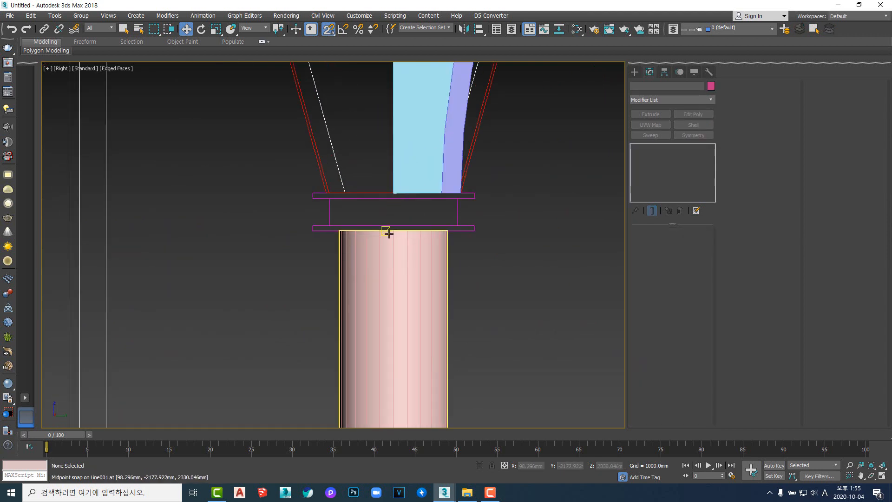
pyautogui.moveTo(388, 233); pyautogui.dragTo(416, 232, button='middle')
pyautogui.scroll(4, 462, 224)
pyautogui.scroll(-4, 461, 223)
pyautogui.scroll(-5, 439, 256)
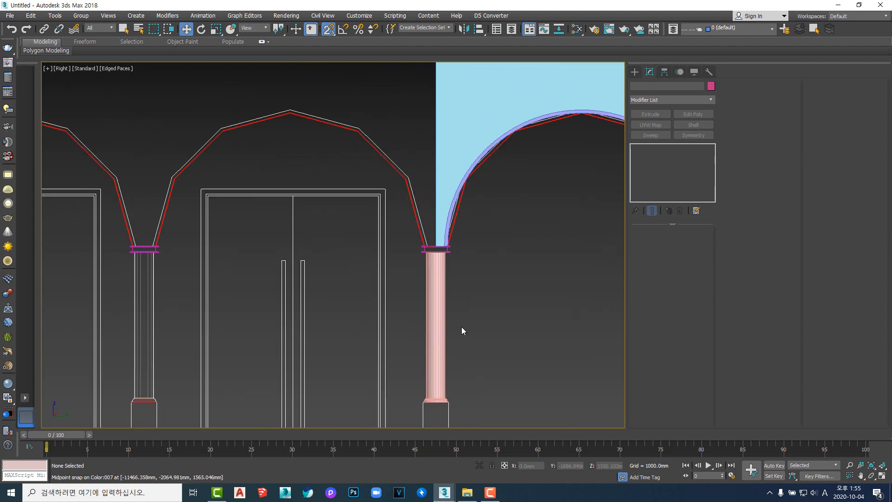
pyautogui.moveTo(461, 327); pyautogui.dragTo(478, 217, button='middle')
pyautogui.scroll(3, 460, 290)
pyautogui.scroll(-3, 460, 299)
pyautogui.scroll(8, 459, 233)
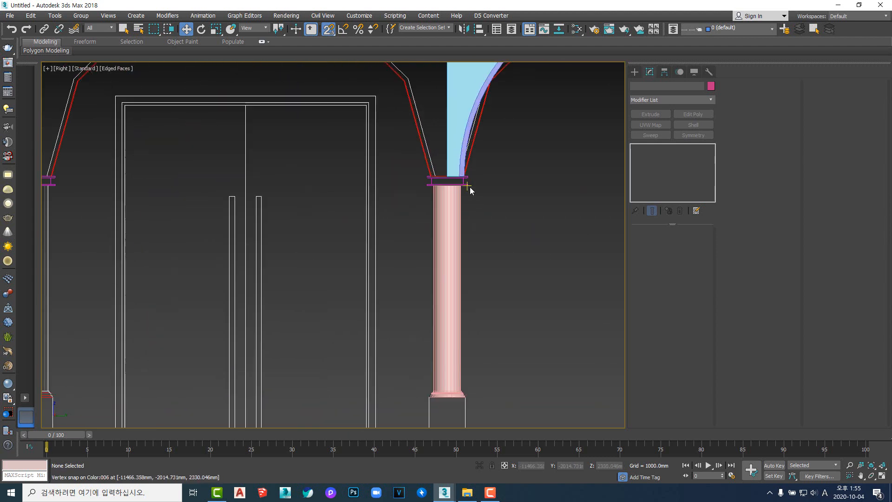
pyautogui.moveTo(442, 179); pyautogui.dragTo(418, 241, button='middle')
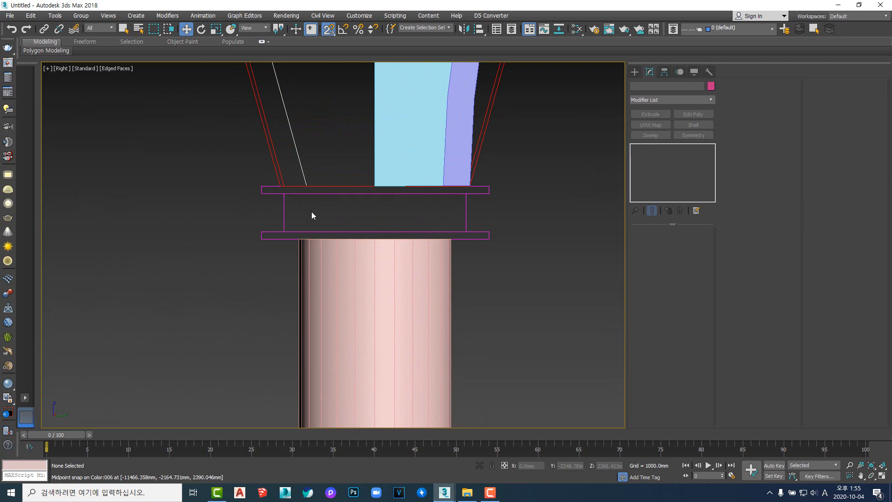
pyautogui.scroll(-4, 312, 211)
pyautogui.scroll(4, 312, 216)
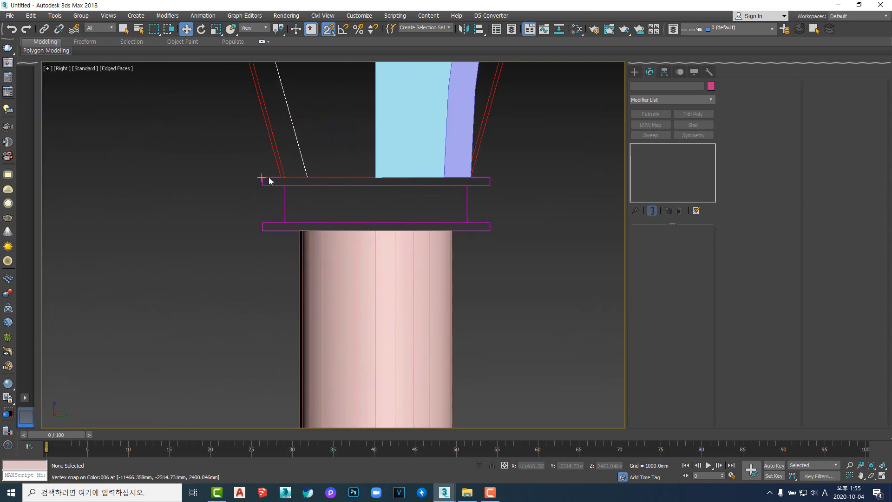
pyautogui.scroll(-6, 505, 197)
pyautogui.scroll(3, 464, 223)
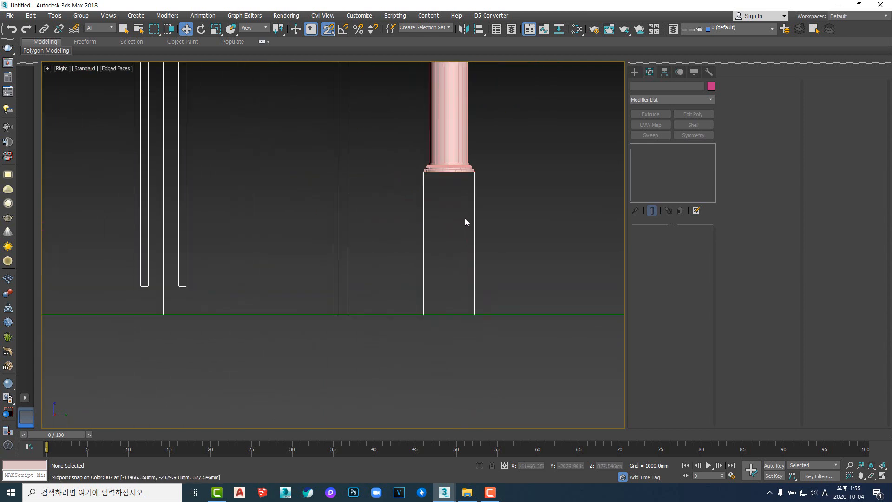
pyautogui.scroll(-5, 484, 278)
pyautogui.scroll(6, 478, 226)
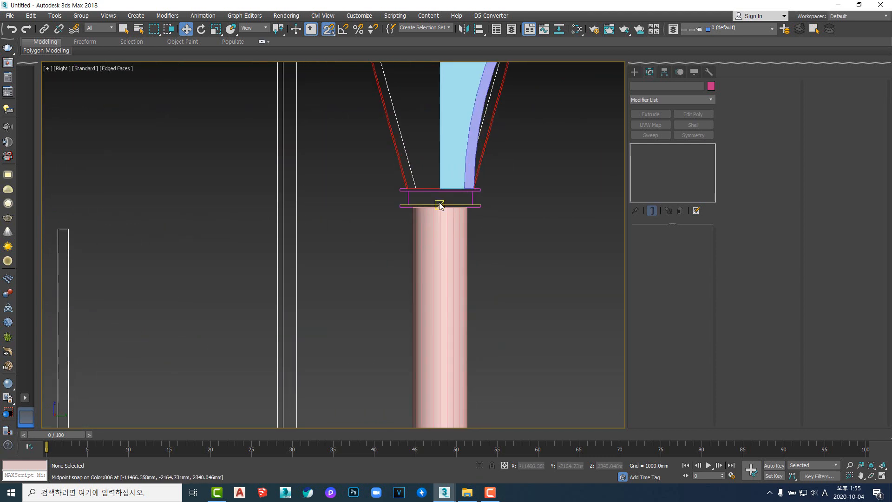
pyautogui.scroll(-4, 441, 206)
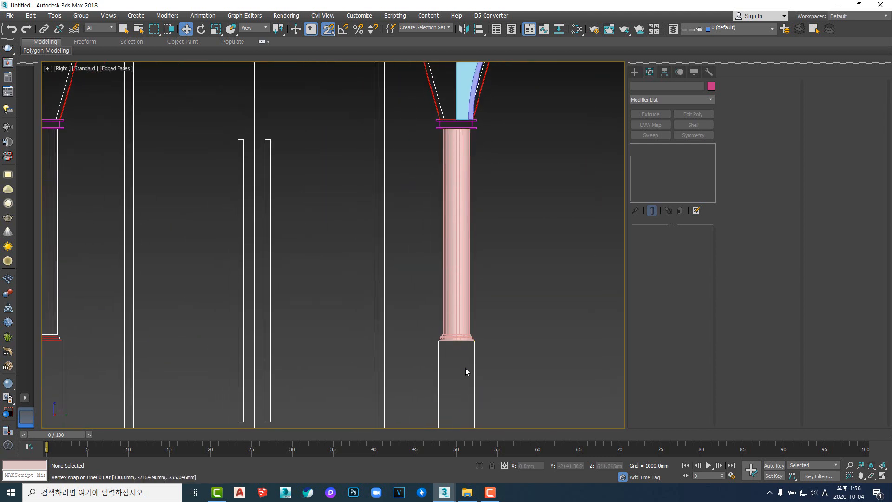
pyautogui.moveTo(464, 367); pyautogui.dragTo(466, 294, button='middle')
pyautogui.moveTo(466, 139); pyautogui.dragTo(466, 285, button='middle')
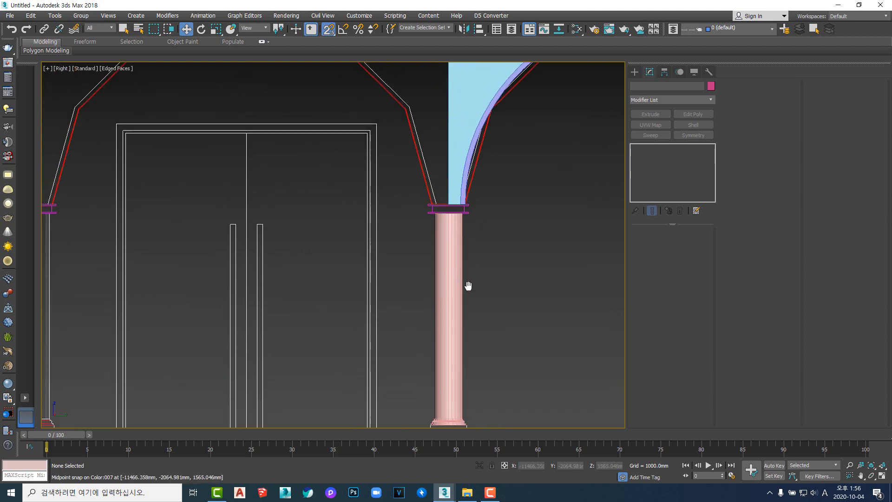
# - Draw a 300 × 70 mm rectangle snapped to the outer corners of the capital outline above the column
pyautogui.scroll(8, 437, 216)
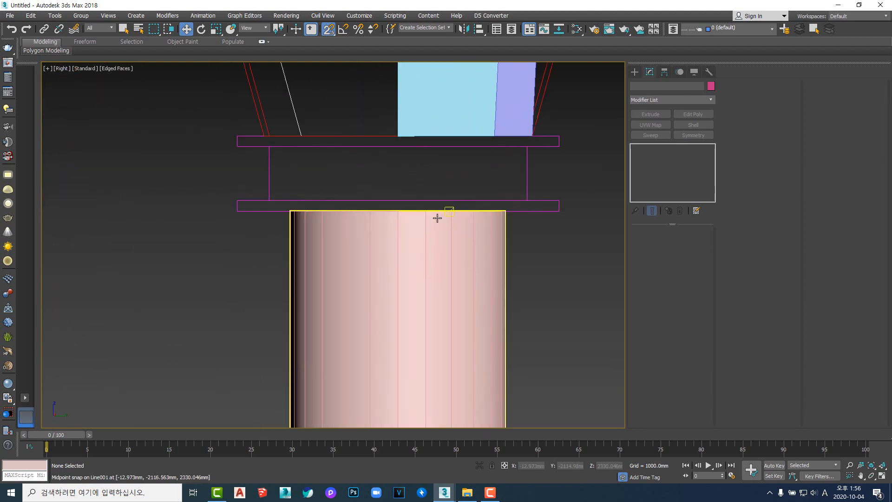
pyautogui.rightClick(413, 208)
pyautogui.click(431, 161)
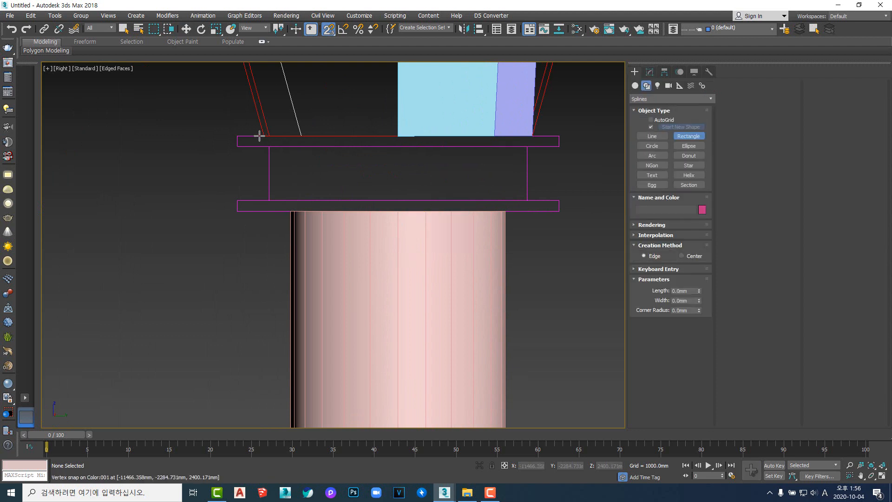
pyautogui.moveTo(237, 135); pyautogui.dragTo(560, 214)
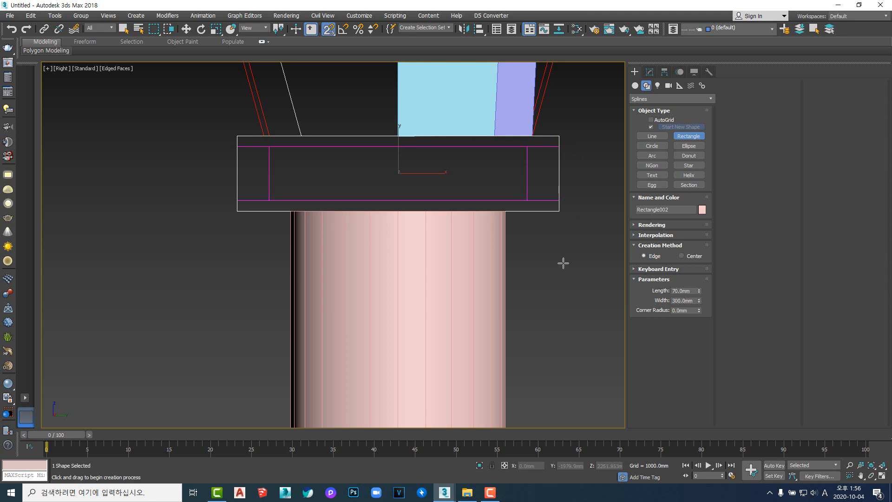
pyautogui.moveTo(563, 263); pyautogui.dragTo(567, 290, button='middle')
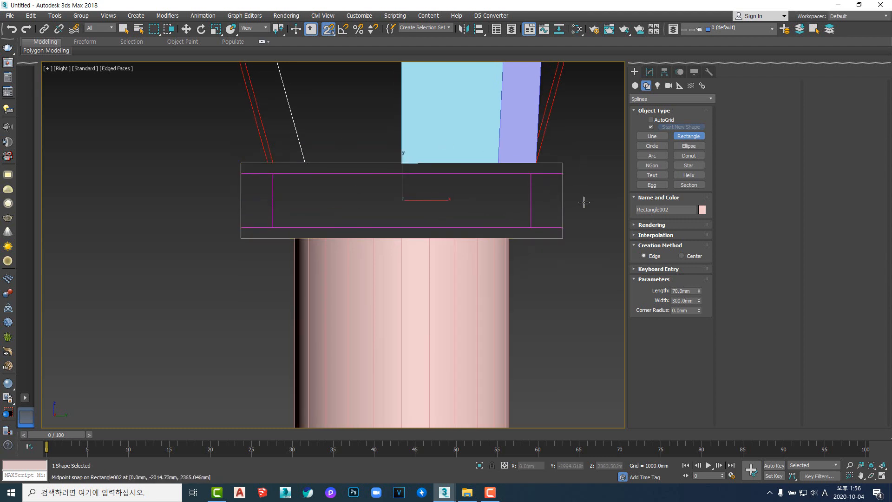
pyautogui.moveTo(598, 224); pyautogui.dragTo(559, 278, button='middle')
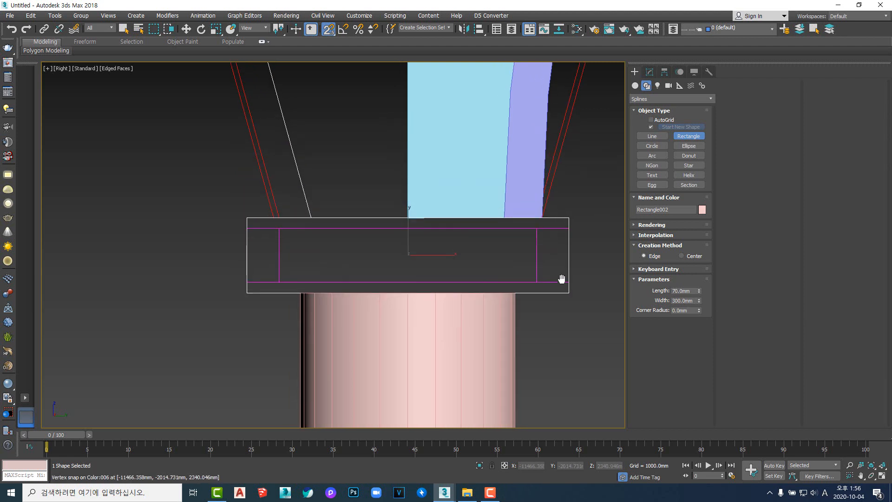
# - Extrude the capital rectangle by 300 mm
pyautogui.scroll(-5, 560, 274)
pyautogui.click(650, 72)
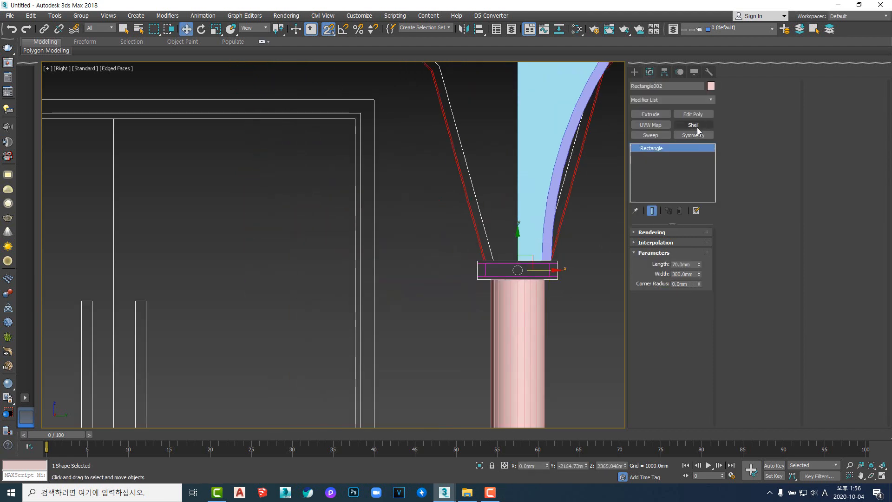
pyautogui.click(650, 113)
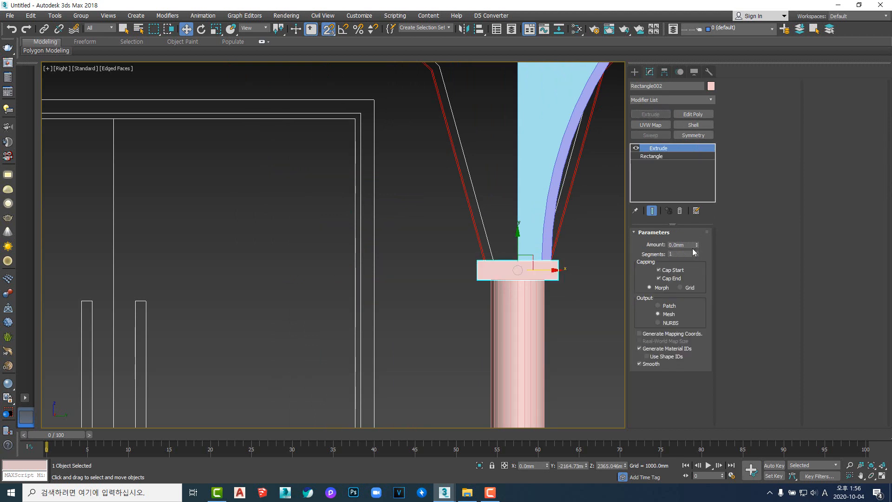
pyautogui.write('300')
pyautogui.press('Return')
# - Check the extruded capital block in the Top view, and go back to the Right view at the pedestal outline
pyautogui.press('t')
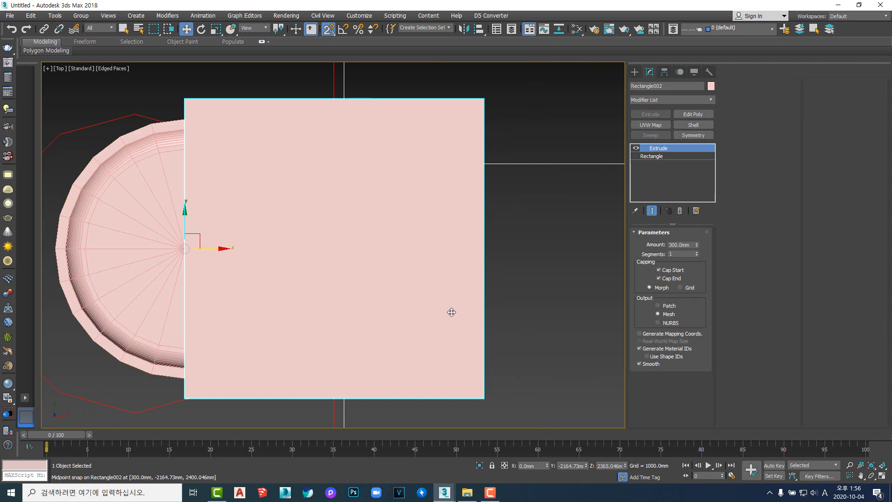
pyautogui.press('v')
pyautogui.press('r')
pyautogui.press('z')
pyautogui.moveTo(467, 279); pyautogui.dragTo(486, 257, button='middle')
pyautogui.scroll(-9, 486, 257)
pyautogui.moveTo(484, 292); pyautogui.dragTo(476, 196, button='middle')
pyautogui.scroll(5, 481, 300)
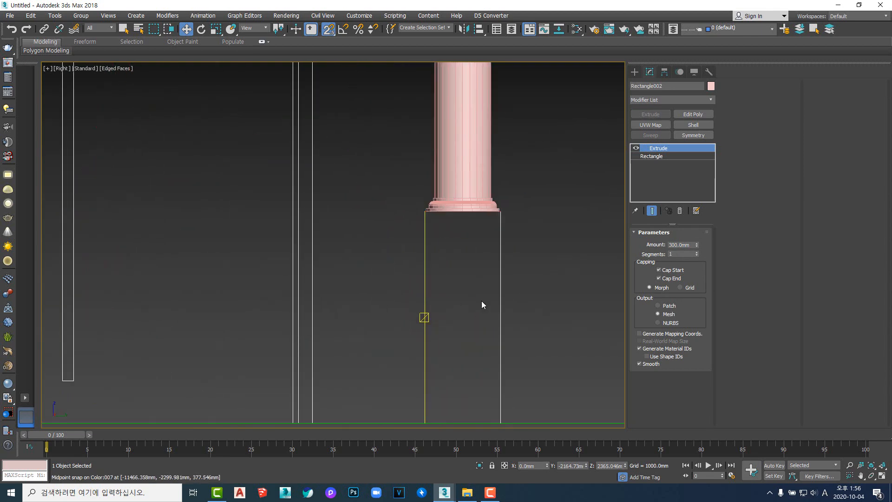
pyautogui.click(544, 281)
pyautogui.rightClick(548, 262)
pyautogui.click(562, 211)
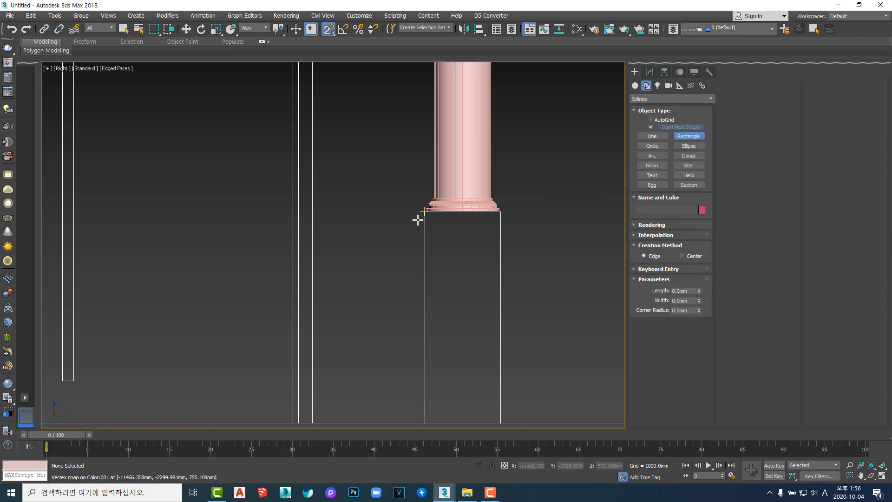
pyautogui.keyDown('shift'); pyautogui.rightClick(524, 177); pyautogui.keyUp('shift')
pyautogui.click(553, 191)
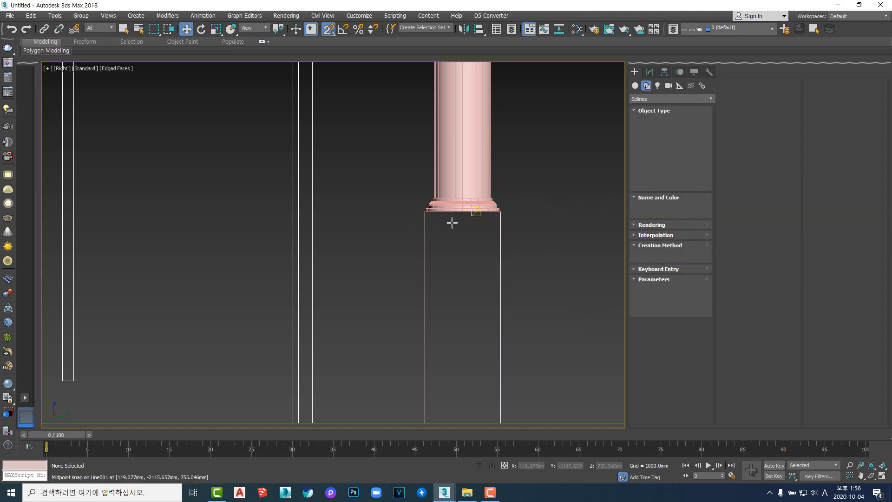
pyautogui.moveTo(420, 217)
pyautogui.mouseDown()
pyautogui.moveTo(498, 369)
pyautogui.moveTo(503, 417)
pyautogui.mouseUp()
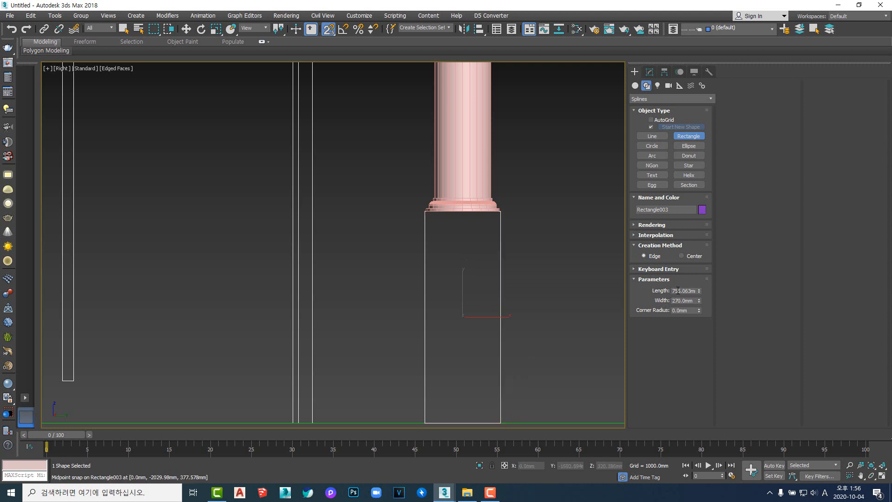
pyautogui.moveTo(495, 313); pyautogui.dragTo(510, 294, button='middle')
pyautogui.press('Delete')
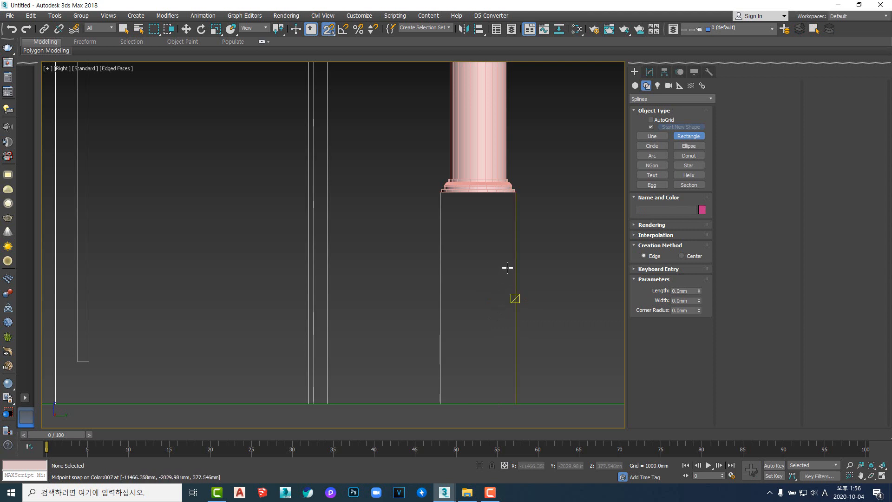
# - Draw a 270 mm wide, 755 mm long rectangle over the pedestal outline, from the column base down to the floor line
pyautogui.keyDown('ctrl'); pyautogui.rightClick(507, 257); pyautogui.keyUp('ctrl')
pyautogui.click(534, 212)
pyautogui.moveTo(435, 191); pyautogui.dragTo(516, 404)
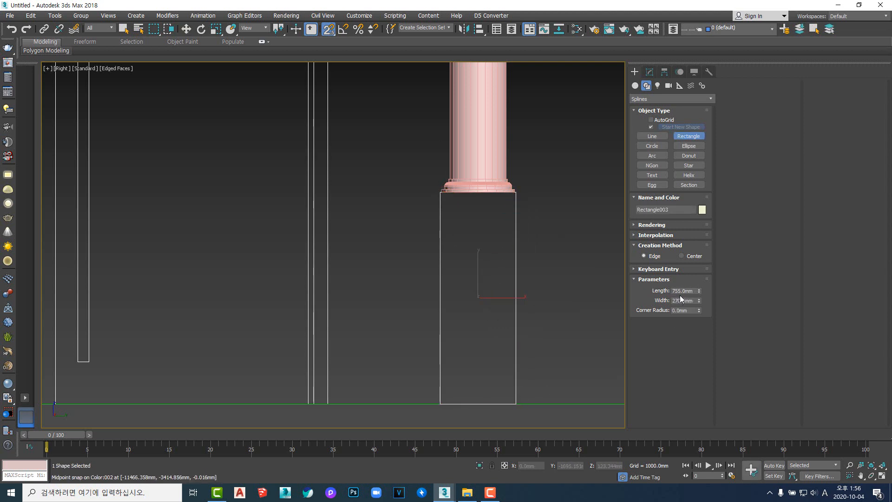
# - Extrude the pedestal rectangle by 270 mm
pyautogui.scroll(-3, 463, 358)
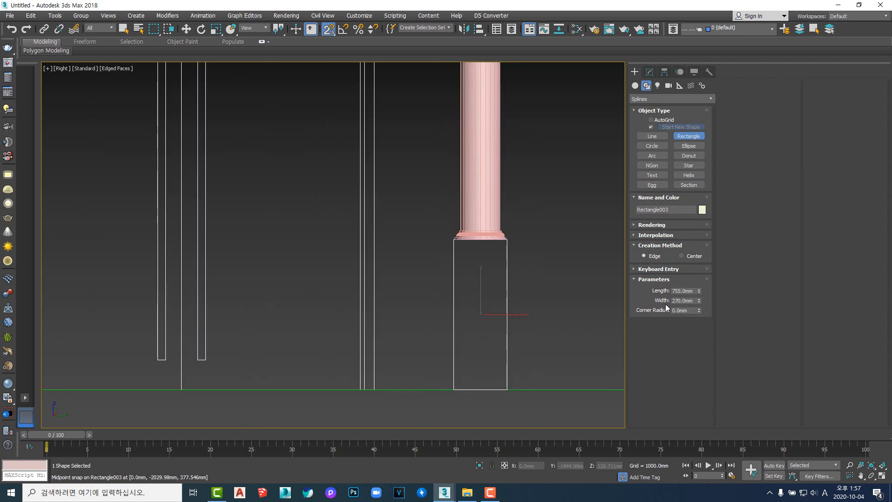
pyautogui.scroll(2, 518, 309)
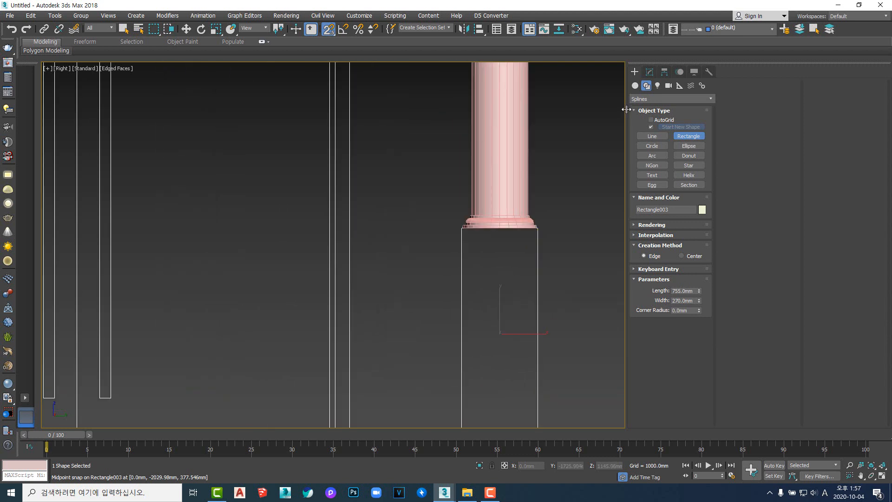
pyautogui.click(649, 72)
pyautogui.click(651, 113)
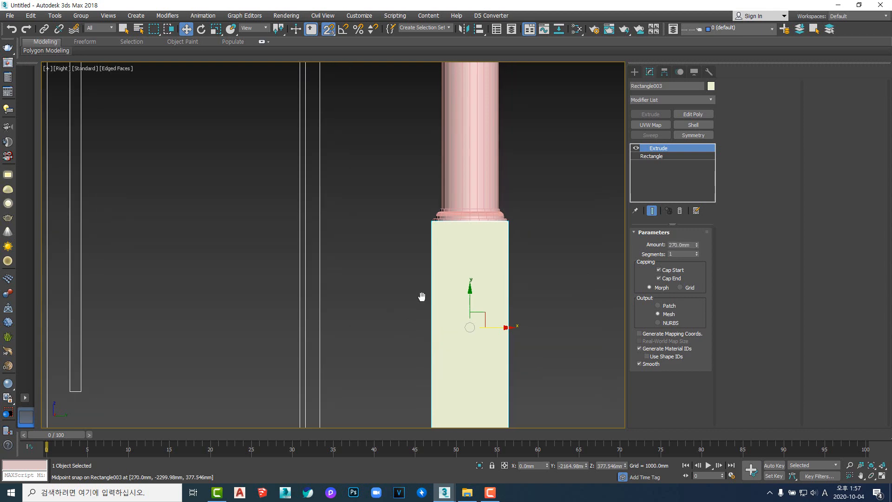
# - Inspect the capital and pedestal blocks against the column in an angled orthographic view, clearing the selection
pyautogui.press('t')
pyautogui.scroll(-5, 421, 295)
pyautogui.keyDown('alt'); pyautogui.moveTo(450, 315); pyautogui.dragTo(474, 265, button='middle'); pyautogui.keyUp('alt')
pyautogui.scroll(-5, 414, 307)
pyautogui.scroll(-5, 474, 265)
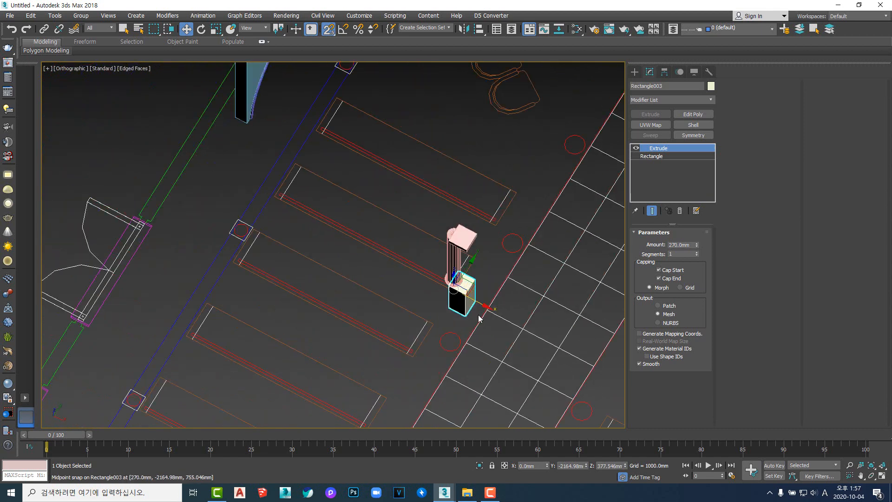
pyautogui.click(448, 333)
pyautogui.scroll(5, 451, 321)
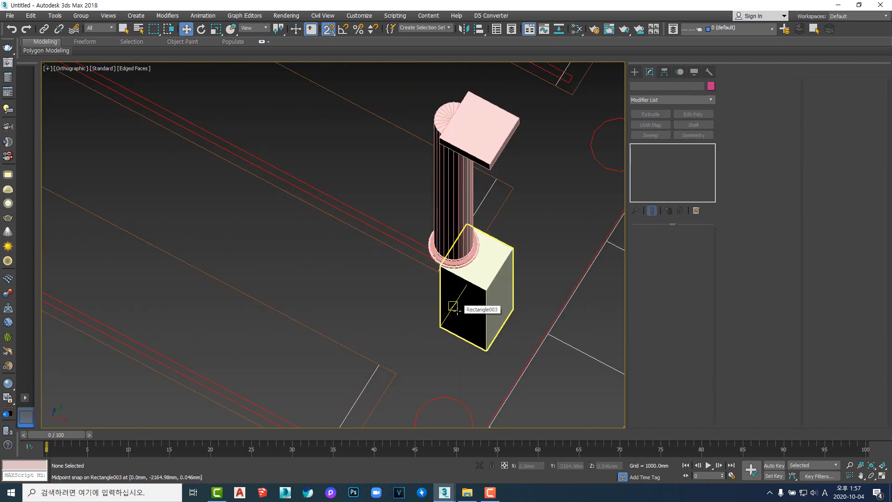
# - Compare the capital and pedestal blocks' positions with the column in the wireframe Top view, clearing the selection
pyautogui.click(453, 307)
pyautogui.keyDown('ctrl'); pyautogui.click(478, 118); pyautogui.keyUp('ctrl')
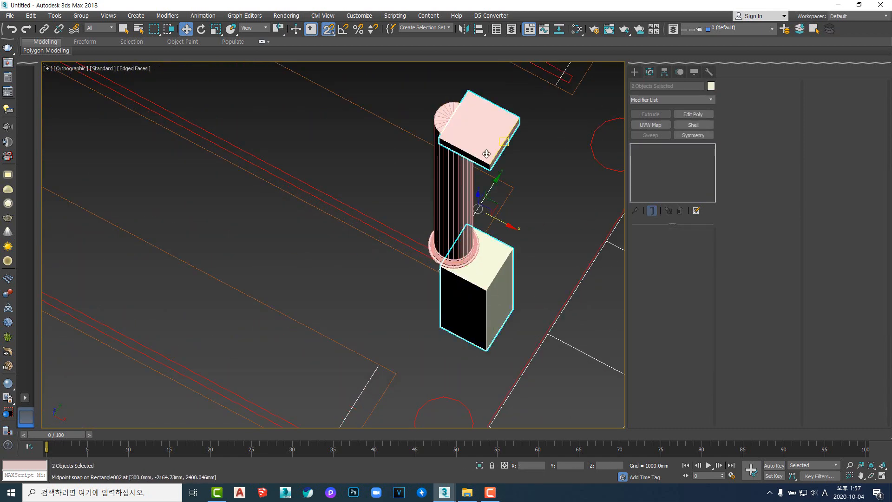
pyautogui.press('t')
pyautogui.press('z')
pyautogui.scroll(-5, 434, 212)
pyautogui.scroll(5, 511, 235)
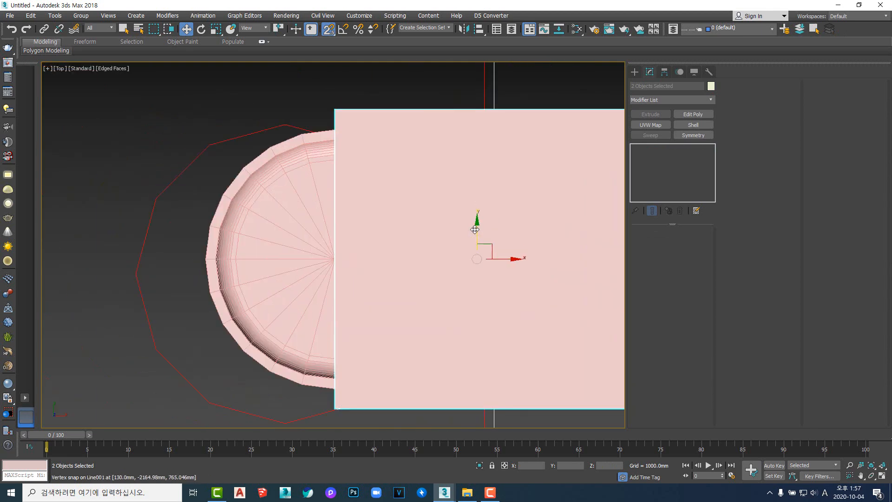
pyautogui.press('F3')
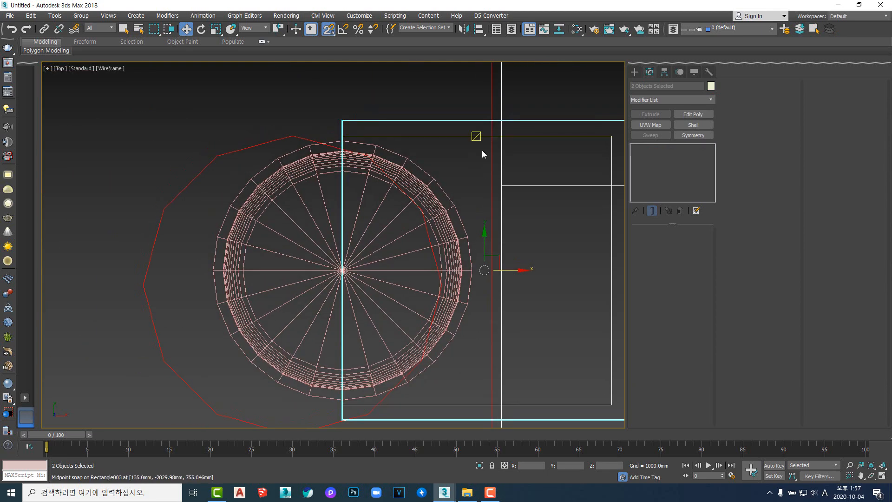
pyautogui.scroll(-4, 463, 219)
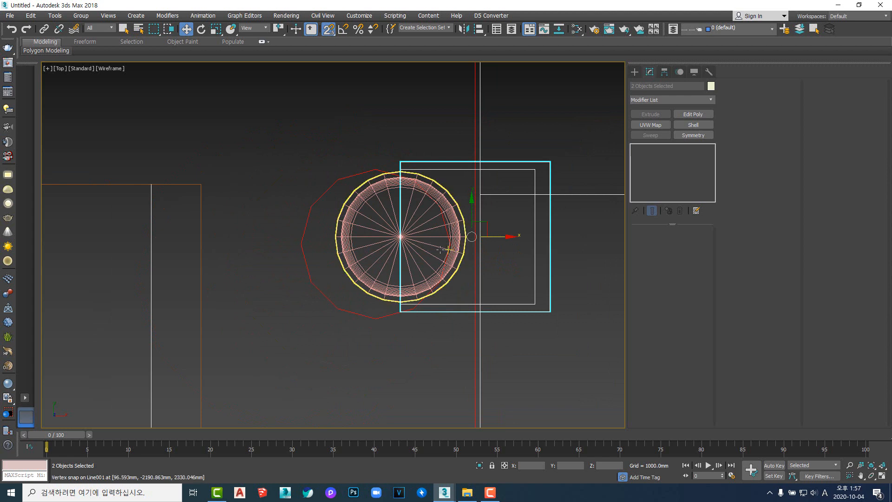
pyautogui.moveTo(427, 248); pyautogui.dragTo(460, 251, button='middle')
pyautogui.scroll(-4, 459, 251)
pyautogui.scroll(4, 501, 219)
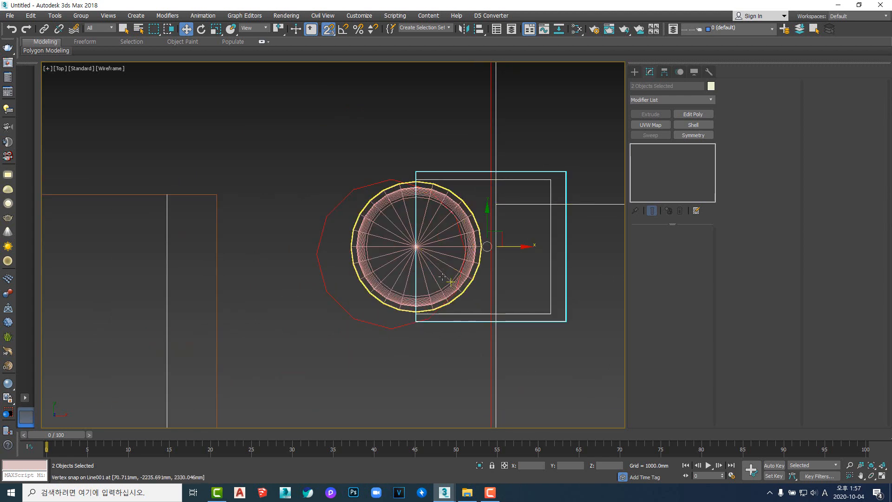
pyautogui.click(458, 361)
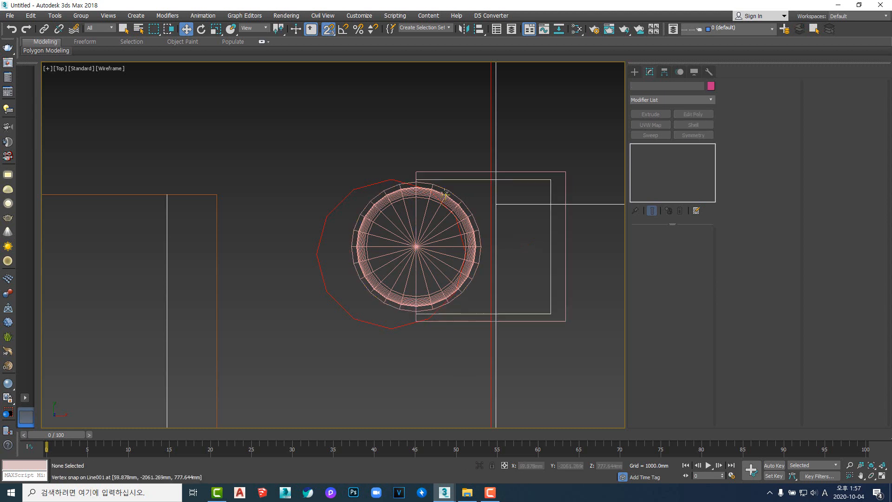
# - Align the pedestal block to the lathed column on the X position only, center to center
pyautogui.click(443, 197)
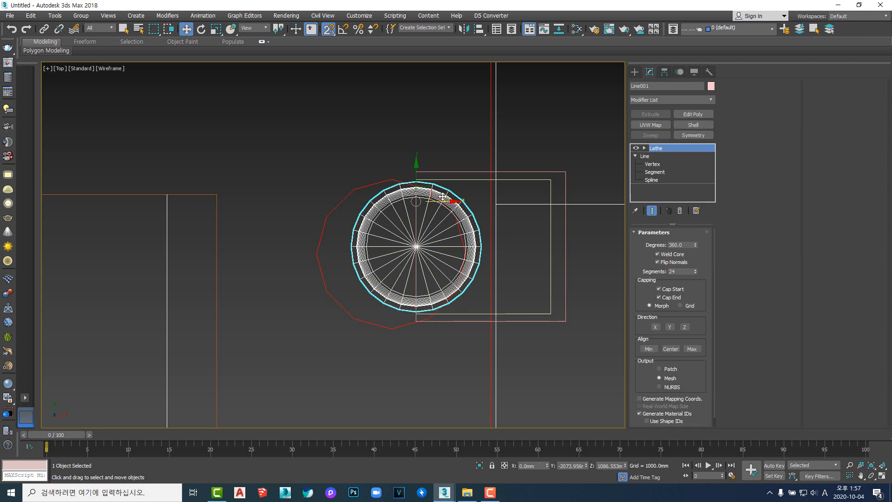
pyautogui.click(492, 181)
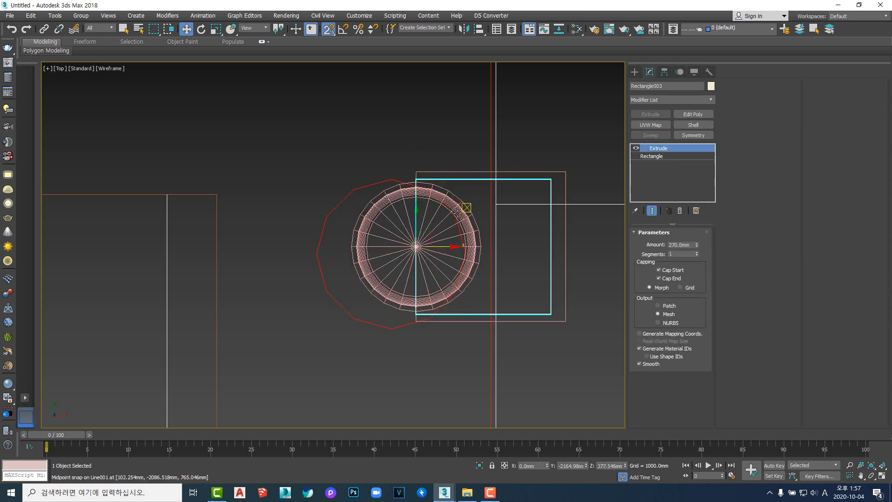
pyautogui.moveTo(421, 230)
pyautogui.mouseDown(button='middle')
pyautogui.moveTo(476, 230)
pyautogui.moveTo(434, 231)
pyautogui.mouseUp(button='middle')
pyautogui.scroll(3, 472, 231)
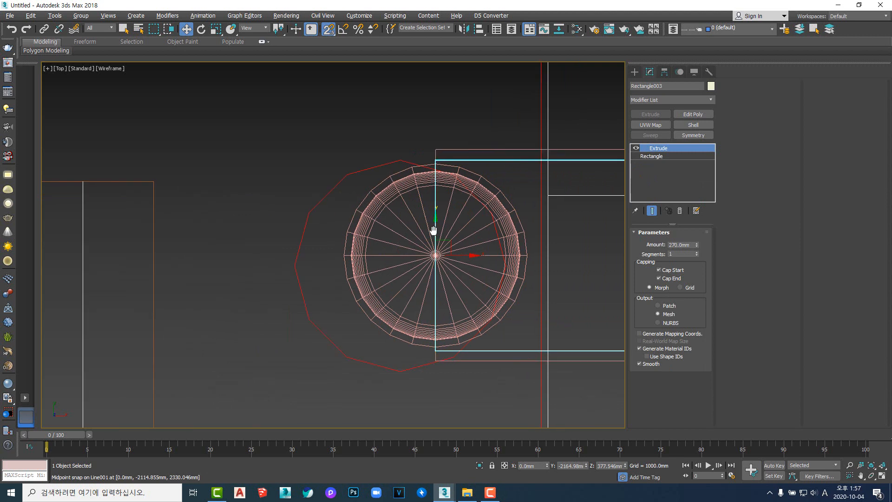
pyautogui.hotkey('alt', 'a')
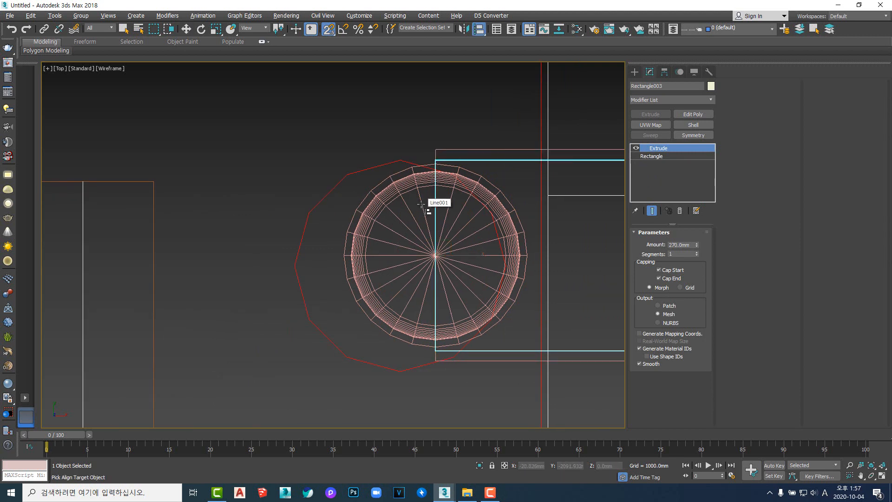
pyautogui.click(422, 205)
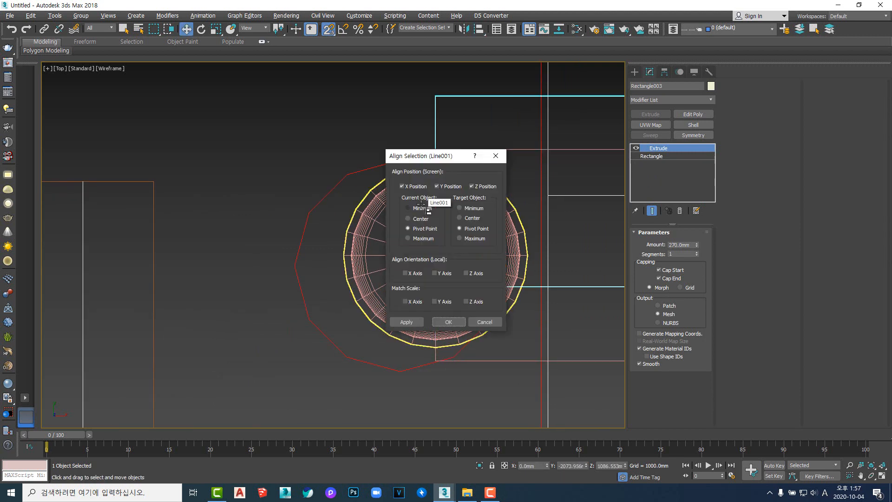
pyautogui.click(441, 187)
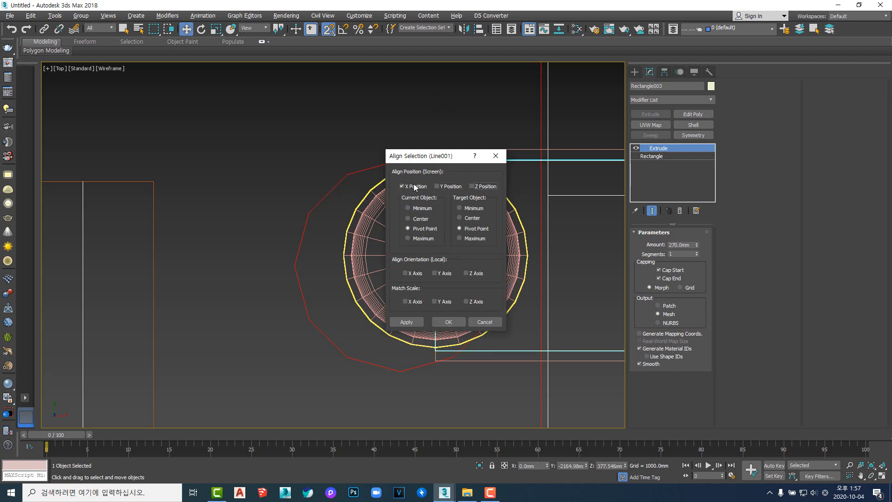
pyautogui.click(419, 220)
pyautogui.click(466, 221)
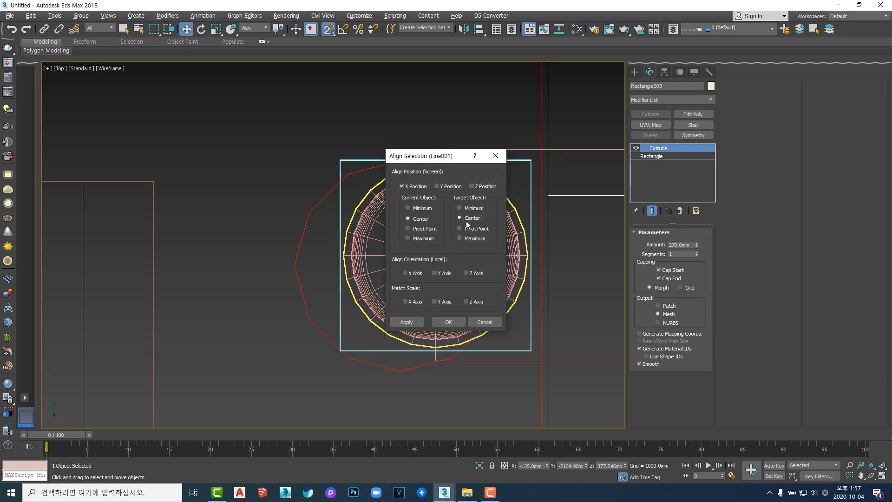
pyautogui.click(448, 322)
pyautogui.moveTo(549, 297); pyautogui.dragTo(481, 289, button='middle')
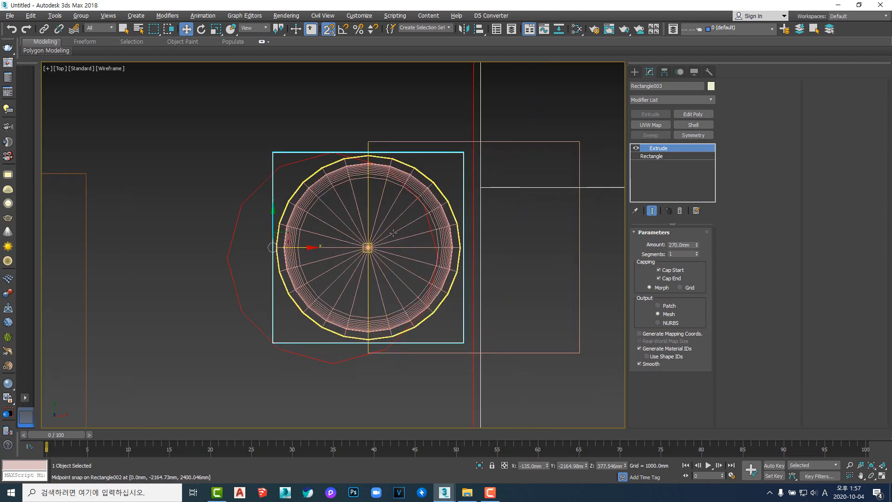
# - Inspect the aligned pedestal block beneath the column base in an angled orthographic view, leaving nothing selected
pyautogui.keyDown('alt'); pyautogui.moveTo(310, 171); pyautogui.dragTo(438, 262, button='middle'); pyautogui.keyUp('alt')
pyautogui.click(439, 262)
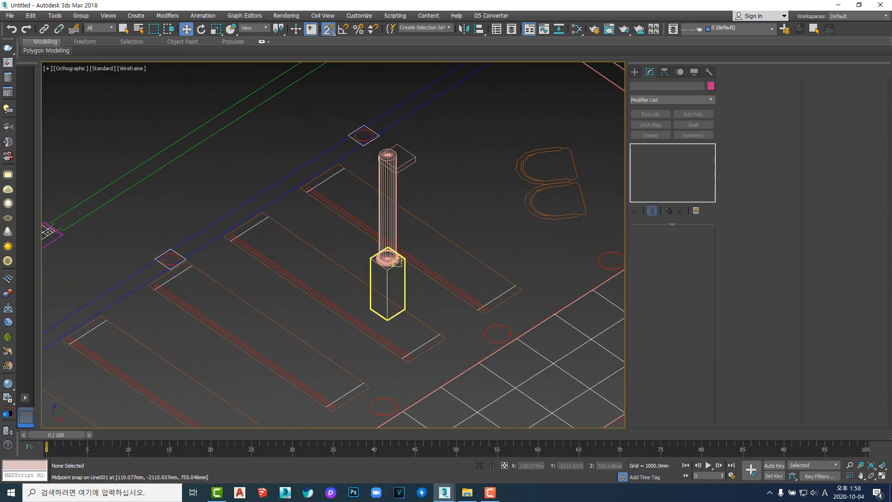
pyautogui.click(389, 285)
pyautogui.scroll(-6, 390, 285)
pyautogui.scroll(8, 390, 285)
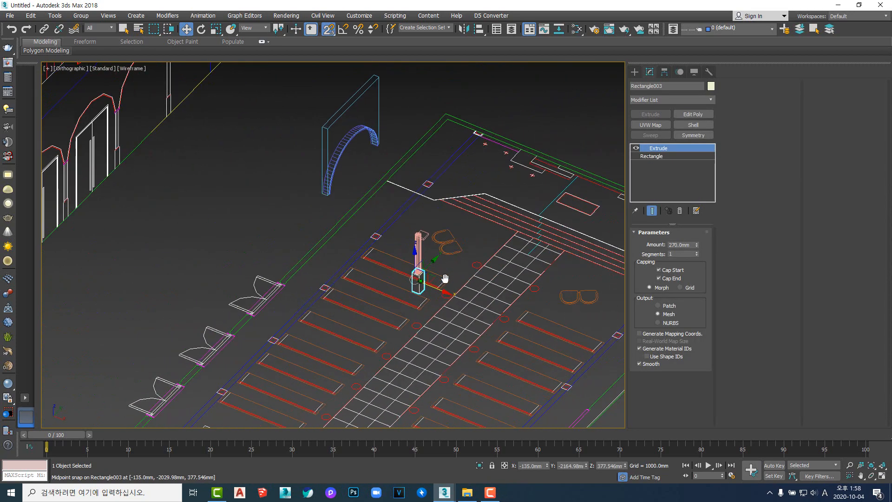
pyautogui.scroll(5, 441, 236)
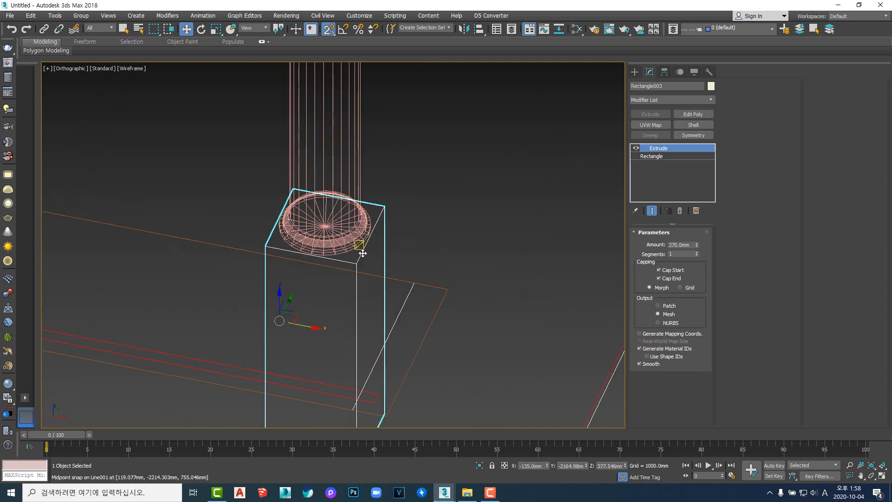
pyautogui.click(433, 228)
pyautogui.scroll(-5, 409, 233)
pyautogui.moveTo(410, 213); pyautogui.dragTo(409, 231, button='middle')
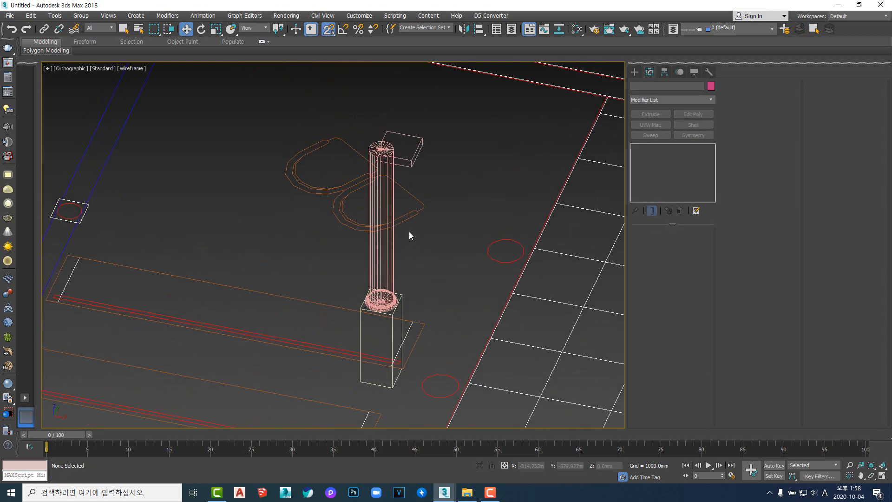
# - Align the capital block to the lathed column in the Top view, center to center along X
pyautogui.click(410, 169)
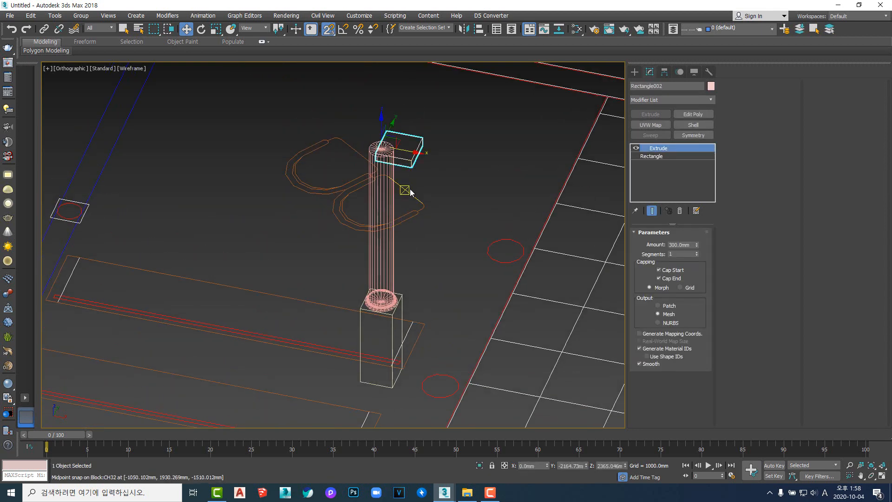
pyautogui.press('t')
pyautogui.scroll(-4, 472, 267)
pyautogui.hotkey('alt', 'a')
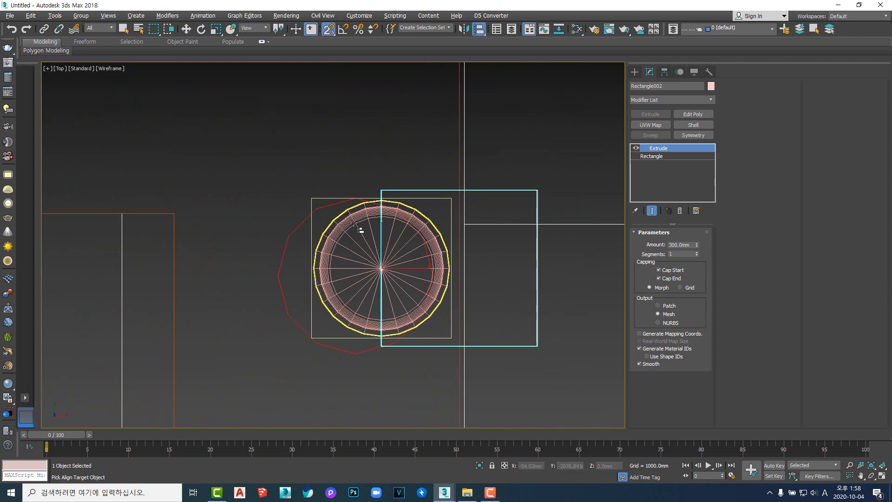
pyautogui.click(364, 227)
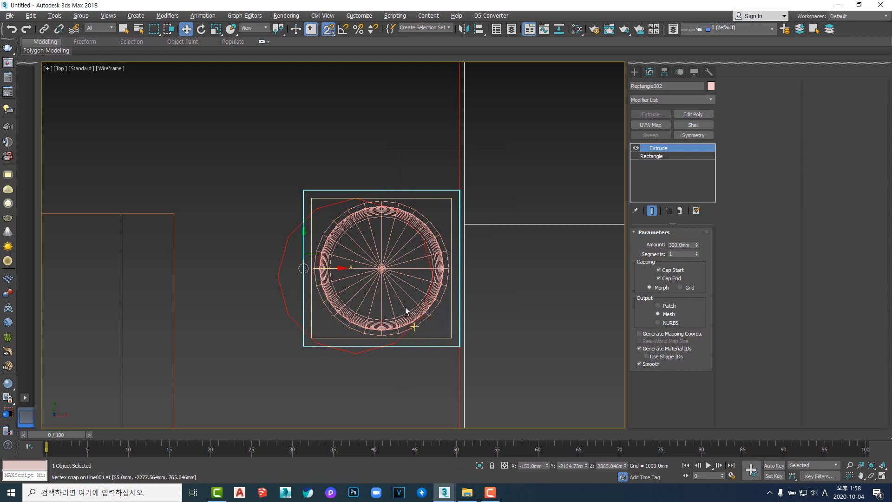
# - Inspect the assembled column with its capital and pedestal in a shaded orthographic view, clearing the selection
pyautogui.scroll(-5, 406, 311)
pyautogui.keyDown('alt'); pyautogui.moveTo(406, 311); pyautogui.dragTo(416, 279, button='middle'); pyautogui.keyUp('alt')
pyautogui.scroll(-2, 416, 284)
pyautogui.click(442, 362)
pyautogui.press('F3')
pyautogui.scroll(-2, 441, 364)
pyautogui.moveTo(439, 367)
pyautogui.mouseDown(button='middle')
pyautogui.moveTo(428, 240)
pyautogui.moveTo(369, 292)
pyautogui.moveTo(422, 293)
pyautogui.moveTo(381, 299)
pyautogui.moveTo(428, 302)
pyautogui.mouseUp(button='middle')
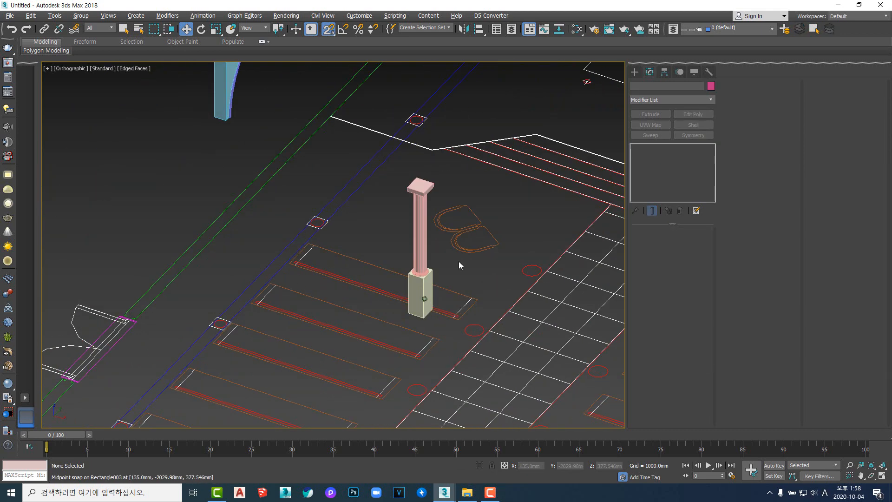
pyautogui.scroll(4, 425, 195)
pyautogui.click(394, 252)
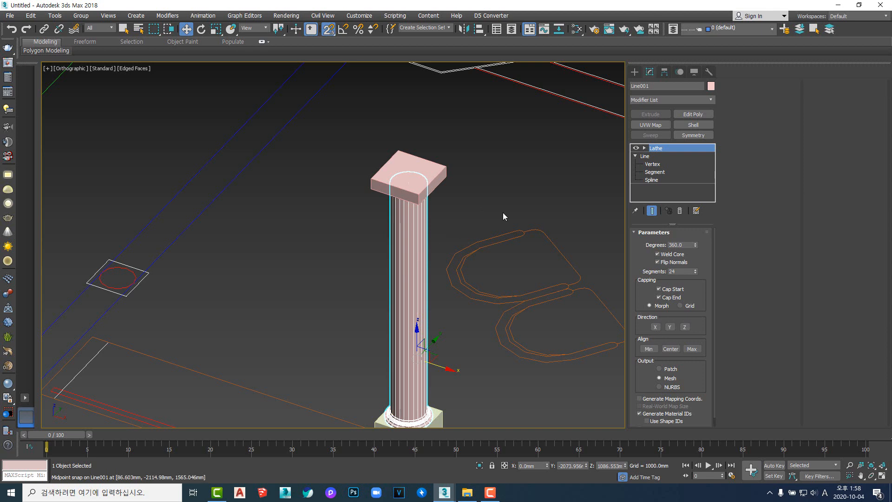
pyautogui.click(525, 214)
# - Add an Edit Poly modifier to the capital block, with the Right view framed on its outline in the elevation drawing
pyautogui.click(409, 174)
pyautogui.scroll(-5, 432, 232)
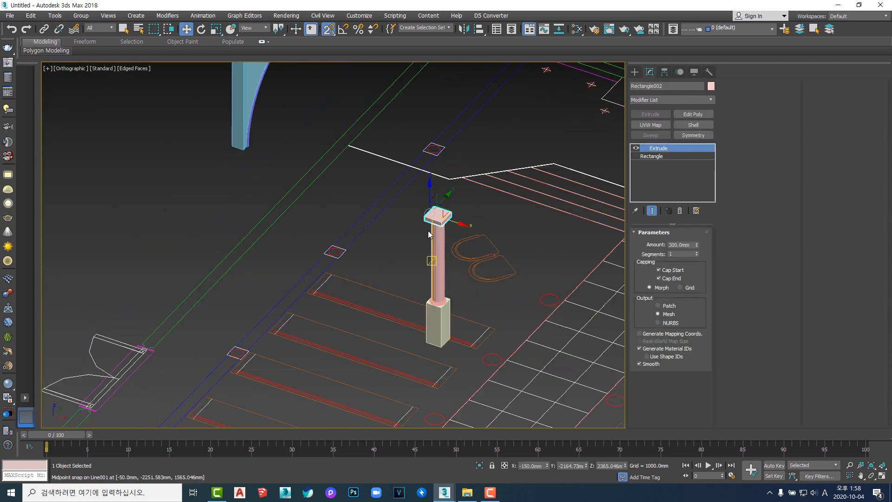
pyautogui.press('f')
pyautogui.press('z')
pyautogui.scroll(-4, 410, 241)
pyautogui.moveTo(406, 261); pyautogui.dragTo(435, 191, button='middle')
pyautogui.press('v')
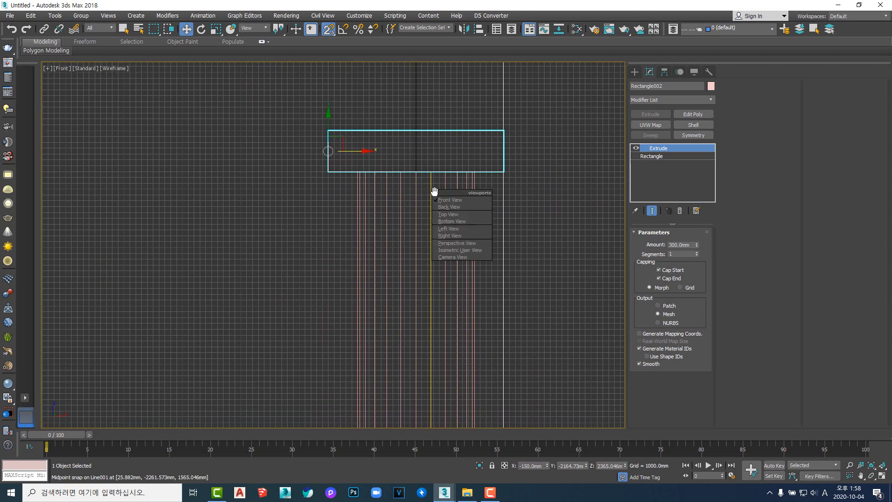
pyautogui.press('r')
pyautogui.scroll(-4, 421, 223)
pyautogui.moveTo(420, 230); pyautogui.dragTo(396, 200, button='middle')
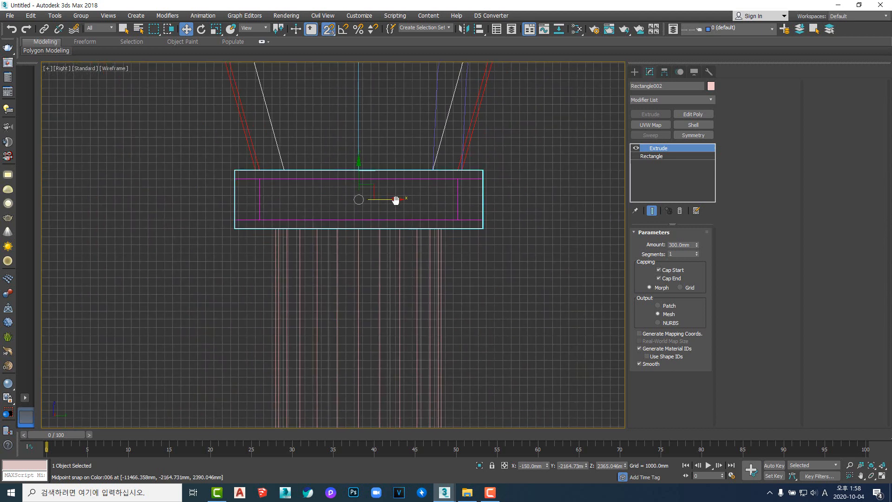
pyautogui.scroll(2, 464, 223)
pyautogui.scroll(-2, 472, 219)
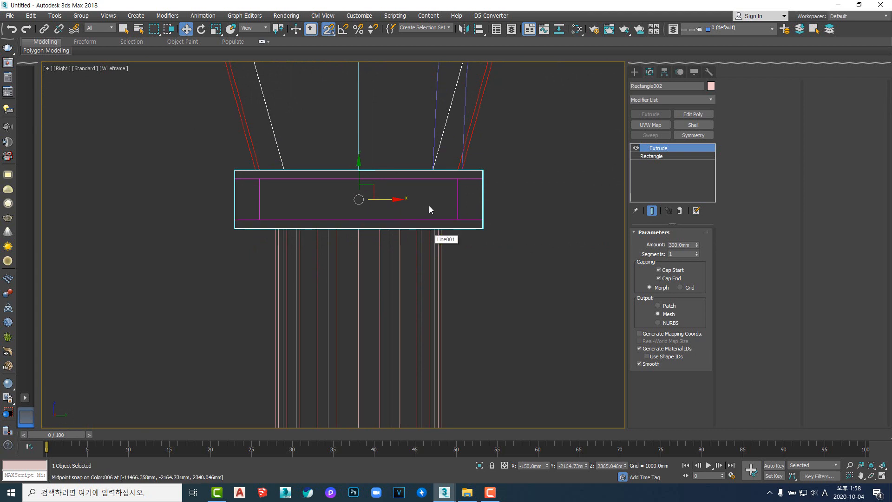
pyautogui.scroll(2, 431, 205)
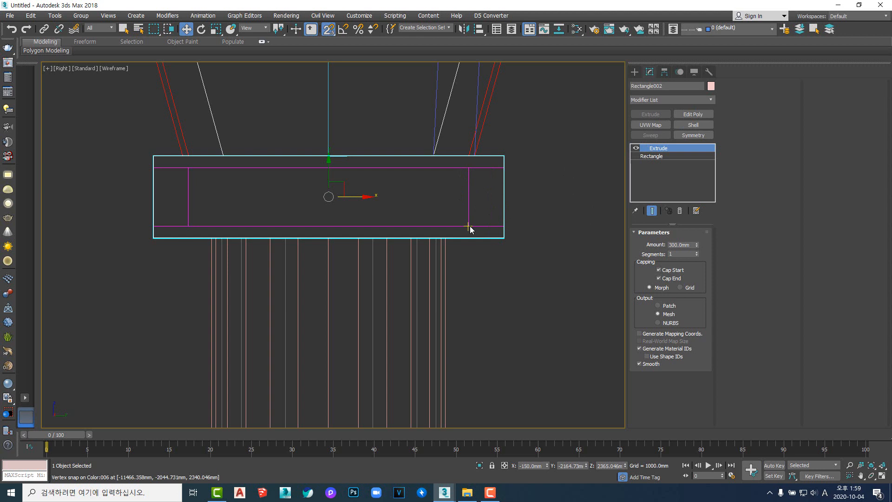
pyautogui.click(694, 114)
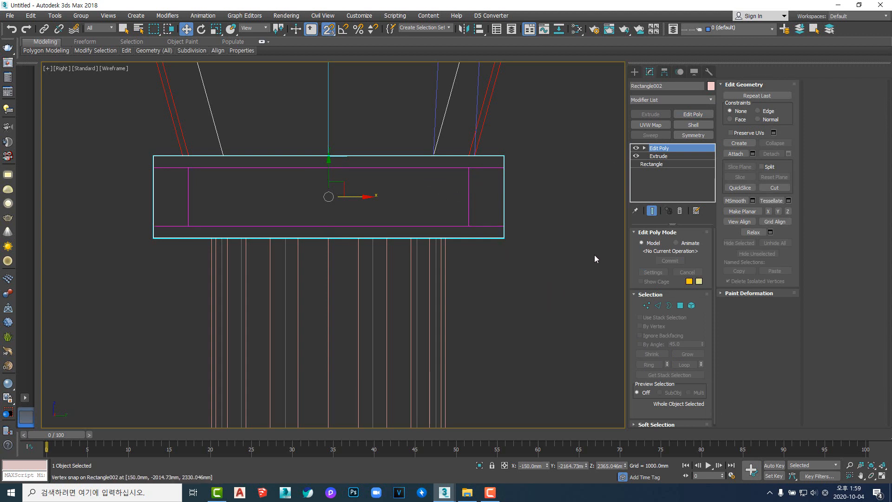
# - QuickSlice the capital block along the upper and lower horizontal lines of the drawing's inner outline, and switch to polygon-level editing
pyautogui.rightClick(566, 198)
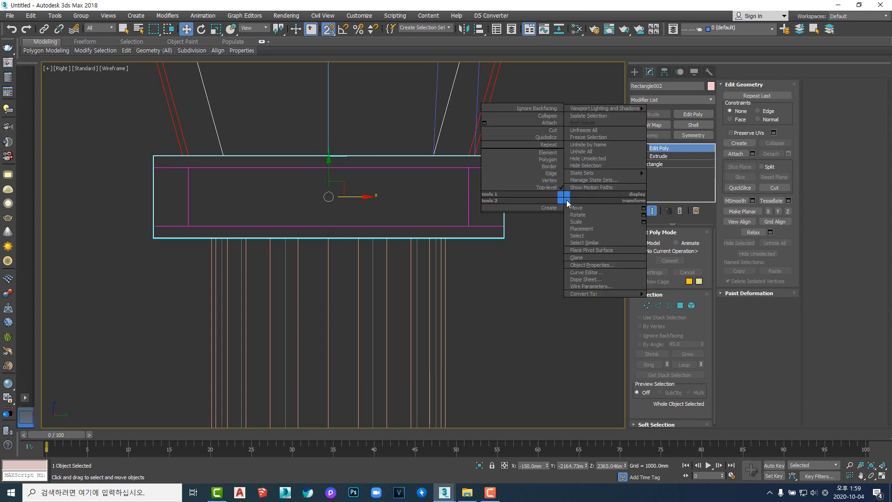
pyautogui.click(548, 137)
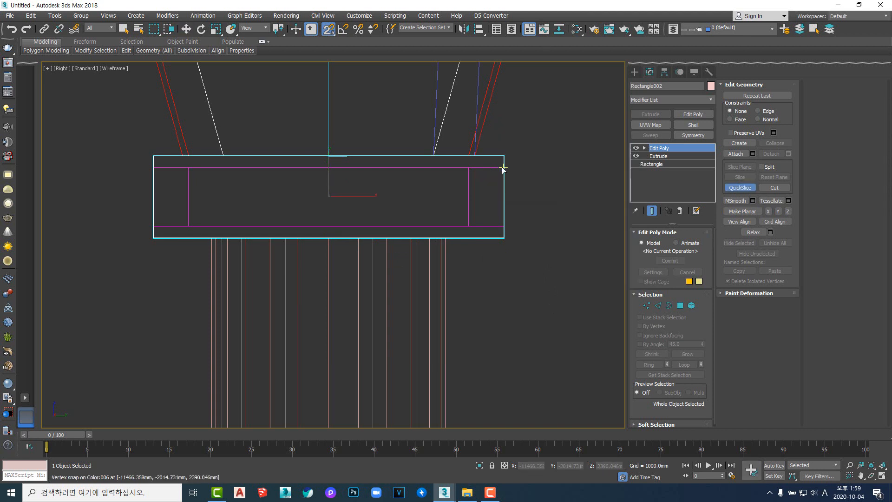
pyautogui.click(472, 168)
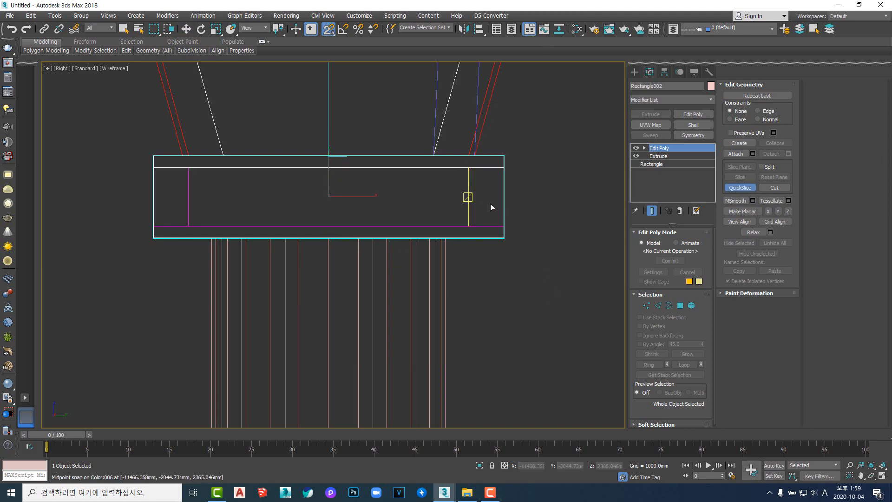
pyautogui.click(504, 226)
pyautogui.click(470, 226)
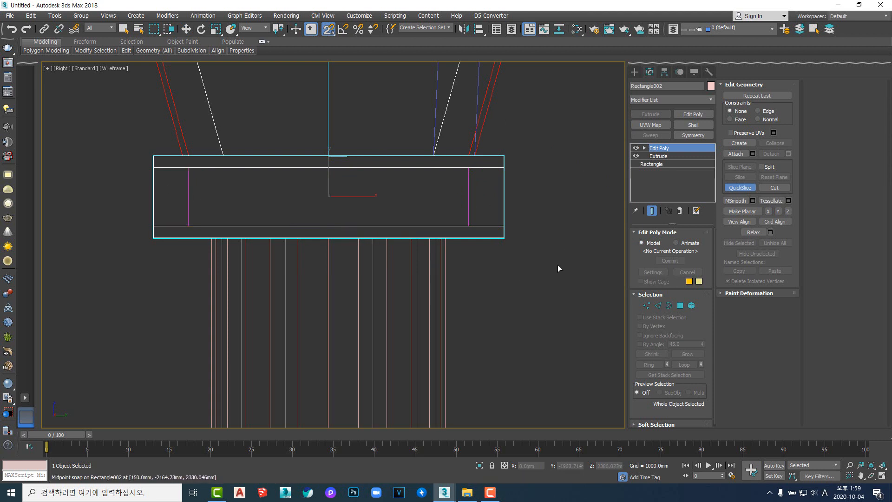
pyautogui.press('w')
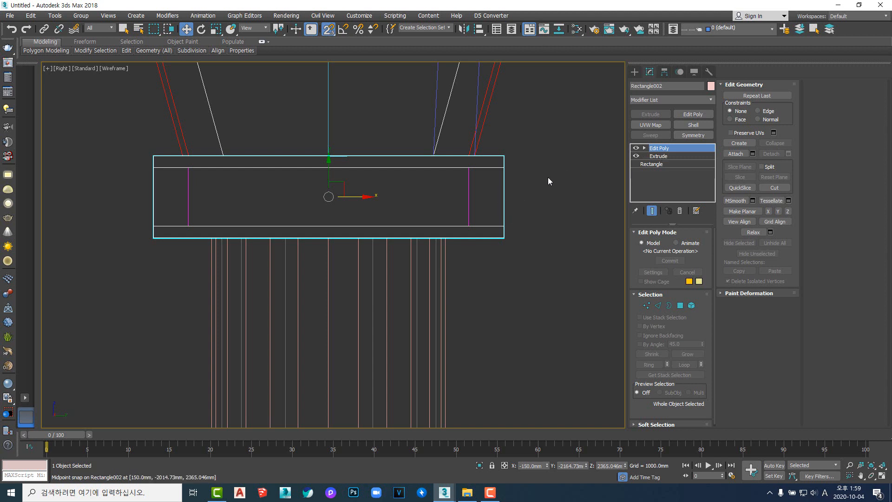
pyautogui.press('4')
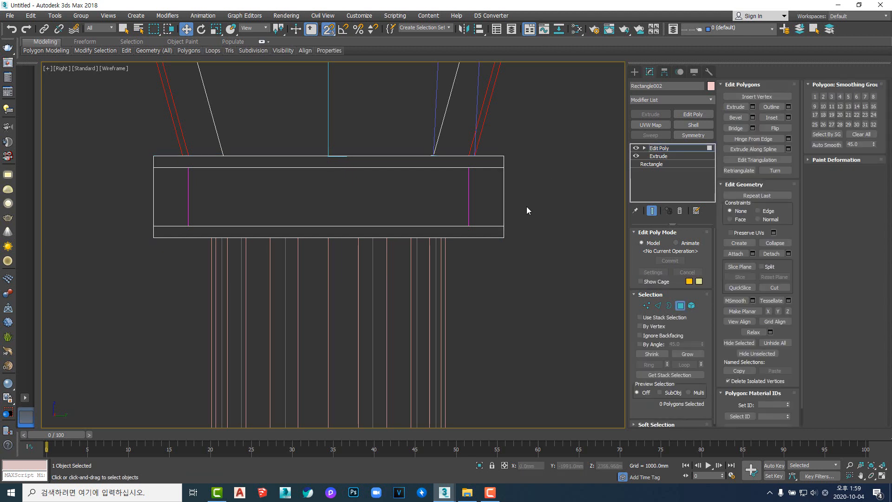
# - Try selecting the capital block's middle-band side polygons individually in an orthographic view, then clear the selection in the Front view
pyautogui.moveTo(527, 207); pyautogui.dragTo(542, 227, button='middle')
pyautogui.scroll(-3, 546, 228)
pyautogui.moveTo(480, 231); pyautogui.dragTo(458, 224, button='middle')
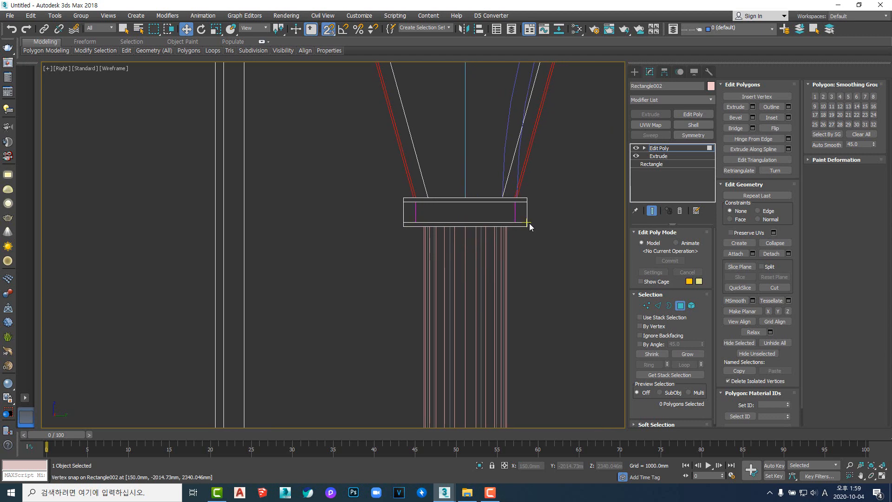
pyautogui.scroll(3, 532, 227)
pyautogui.keyDown('alt'); pyautogui.moveTo(532, 226); pyautogui.dragTo(427, 244, button='middle'); pyautogui.keyUp('alt')
pyautogui.click(271, 226)
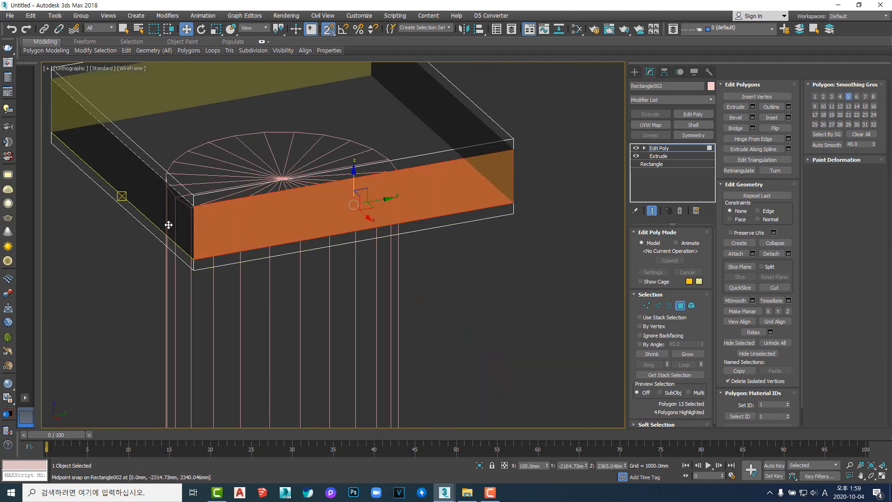
pyautogui.keyDown('shift'); pyautogui.click(168, 225); pyautogui.keyUp('shift')
pyautogui.scroll(-4, 257, 214)
pyautogui.moveTo(344, 255); pyautogui.dragTo(445, 256, button='middle')
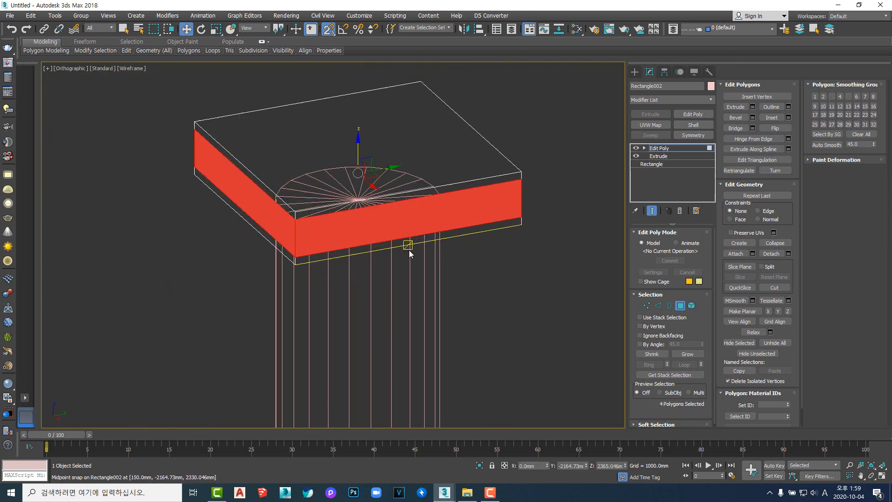
pyautogui.press('f')
pyautogui.click(504, 263)
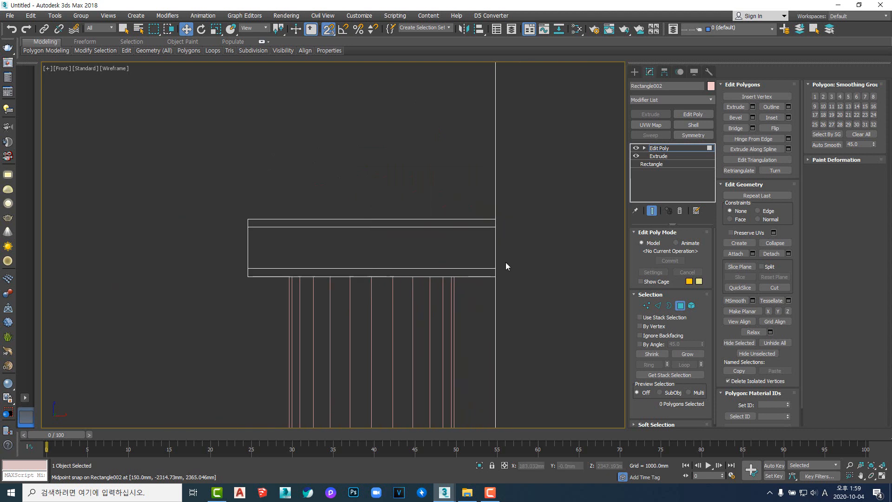
# - Select all four side polygons of the capital block's middle band in the Right view
pyautogui.moveTo(504, 263); pyautogui.dragTo(514, 259, button='middle')
pyautogui.press('r')
pyautogui.scroll(-3, 509, 261)
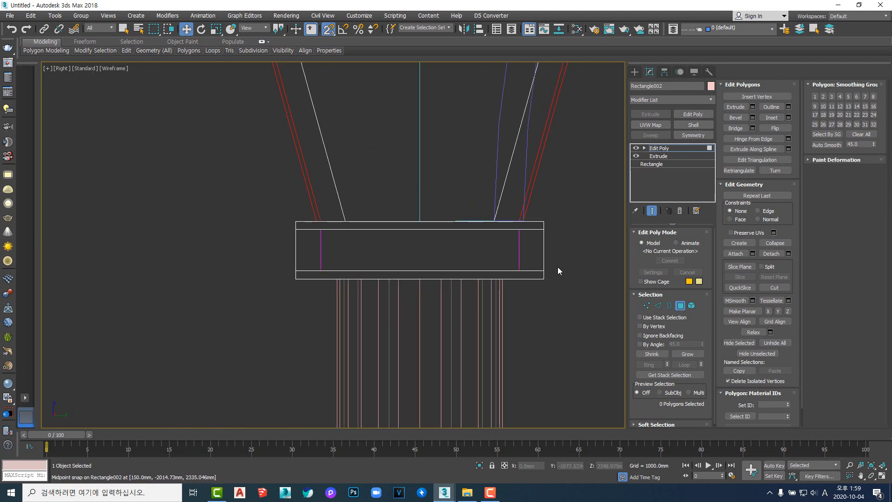
pyautogui.moveTo(572, 264); pyautogui.dragTo(238, 237)
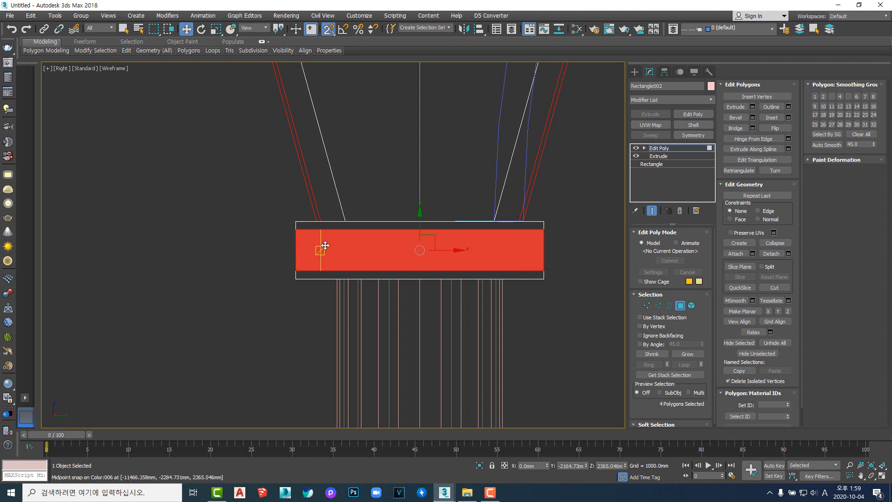
pyautogui.scroll(-2, 409, 232)
pyautogui.scroll(4, 458, 242)
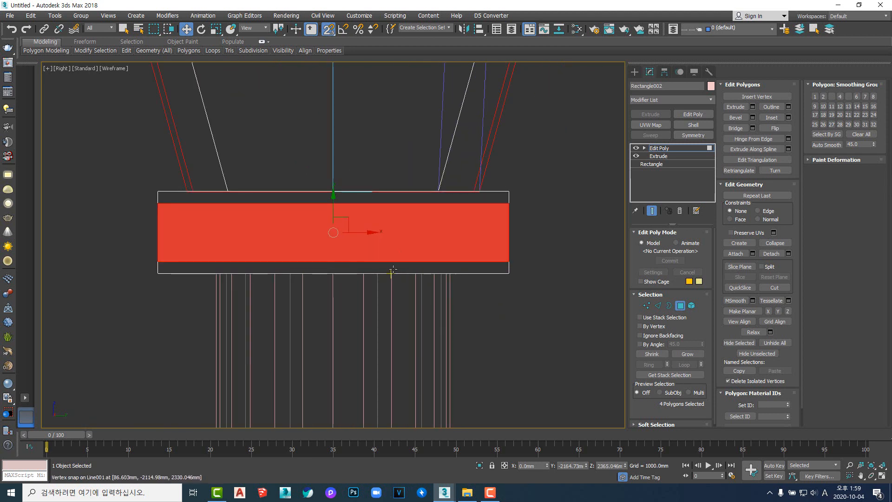
# - Check the middle-band polygon selection in orthographic and Front views, and compare it with the drawing's inner outline in the Right view
pyautogui.keyDown('alt'); pyautogui.moveTo(398, 258); pyautogui.dragTo(432, 275, button='middle'); pyautogui.keyUp('alt')
pyautogui.scroll(5, 428, 275)
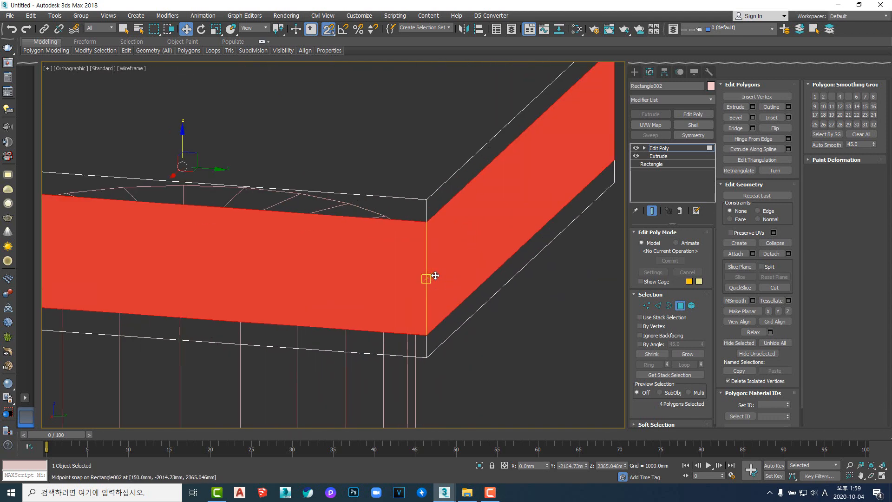
pyautogui.scroll(-3, 435, 276)
pyautogui.press('f')
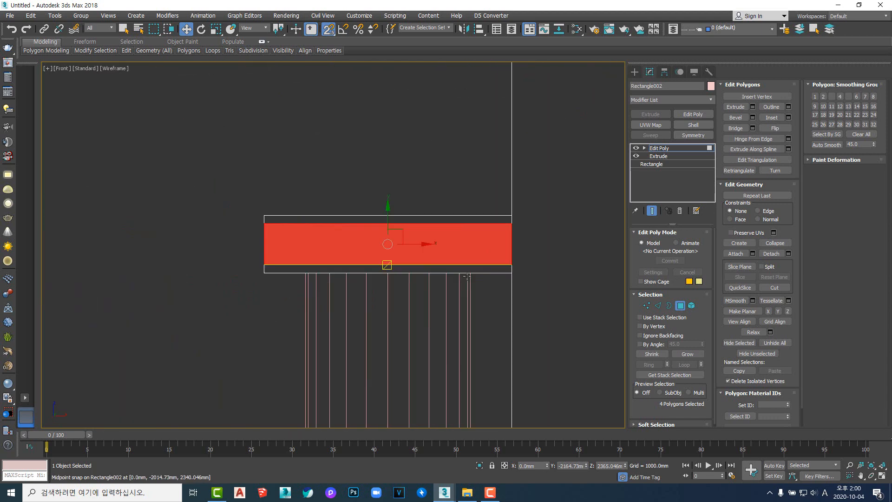
pyautogui.scroll(4, 465, 272)
pyautogui.scroll(-4, 488, 275)
pyautogui.press('r')
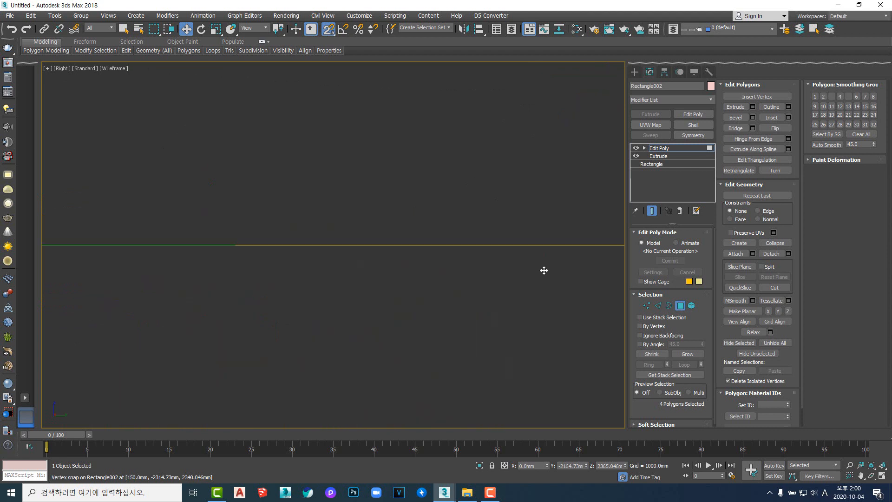
pyautogui.press('z')
pyautogui.scroll(-2, 505, 274)
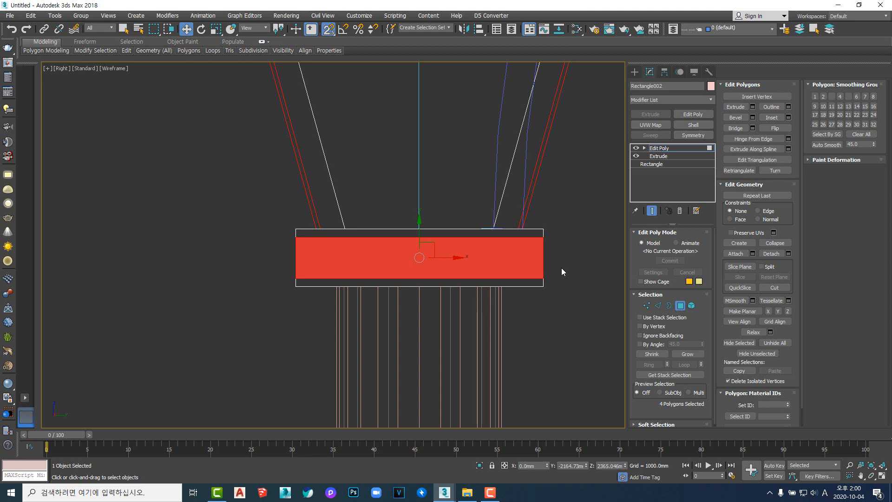
pyautogui.moveTo(561, 268); pyautogui.dragTo(228, 244)
pyautogui.keyDown('alt'); pyautogui.moveTo(325, 279); pyautogui.dragTo(430, 275, button='middle'); pyautogui.keyUp('alt')
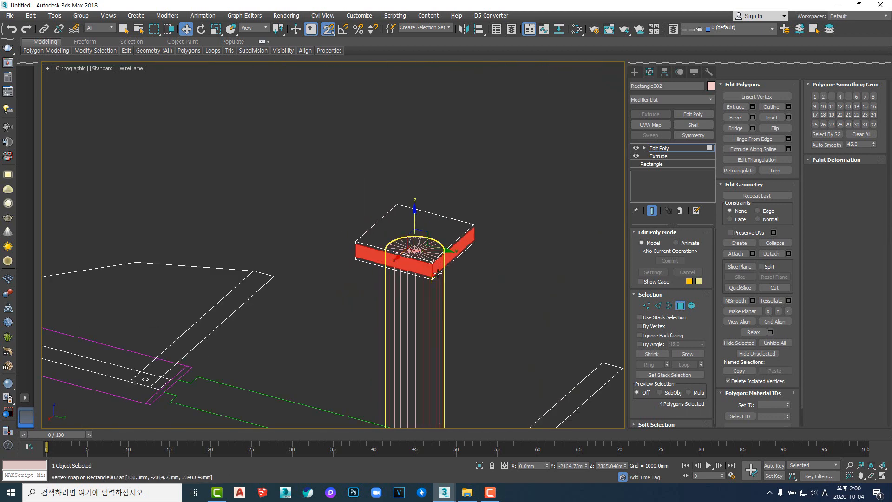
pyautogui.scroll(4, 432, 273)
pyautogui.press('v')
pyautogui.press('f')
pyautogui.press('v')
pyautogui.press('r')
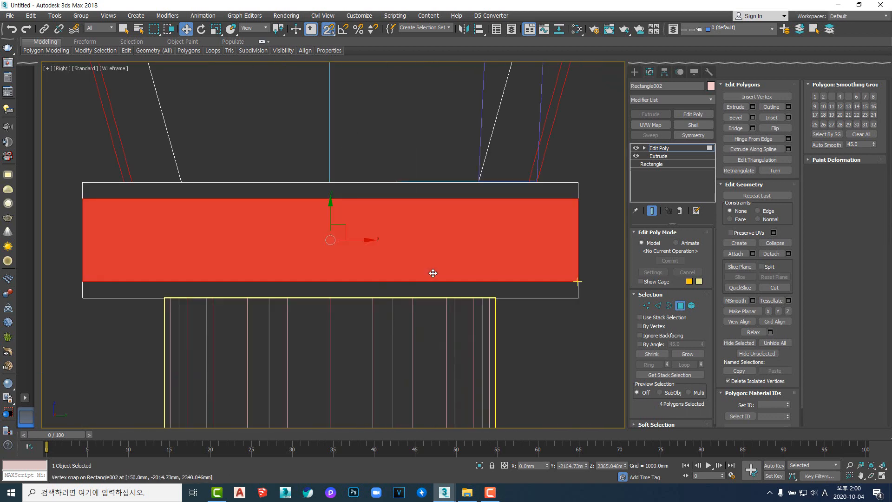
pyautogui.scroll(3, 434, 273)
pyautogui.scroll(-1, 470, 261)
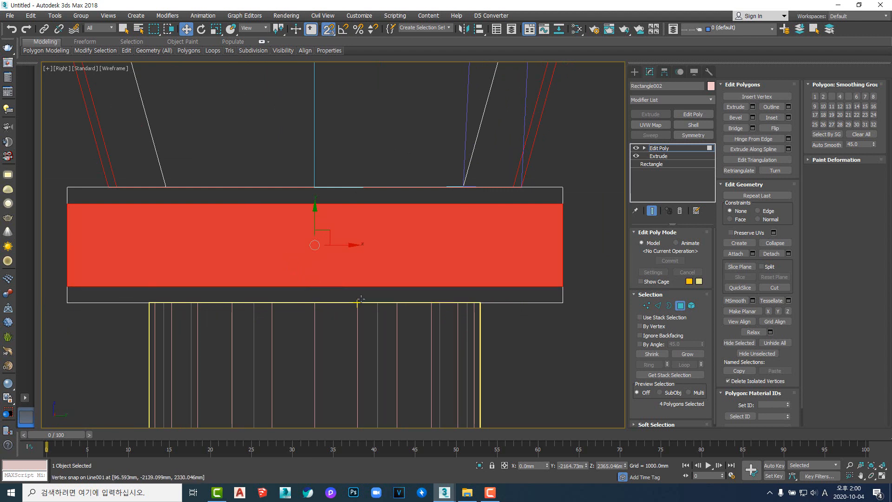
pyautogui.moveTo(369, 296); pyautogui.dragTo(388, 299, button='middle')
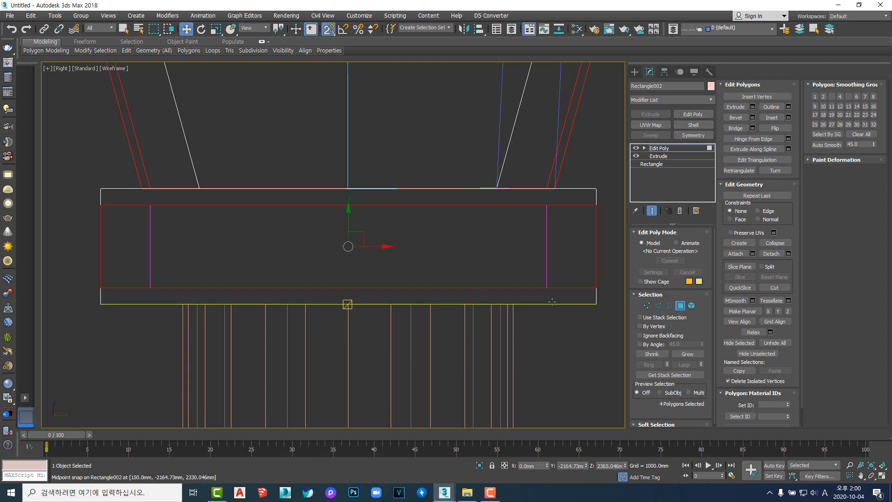
# - Extrude the capital's middle-band polygons inward with Local Normal and a height of -42 mm to match the drawing's inner outline
pyautogui.click(753, 107)
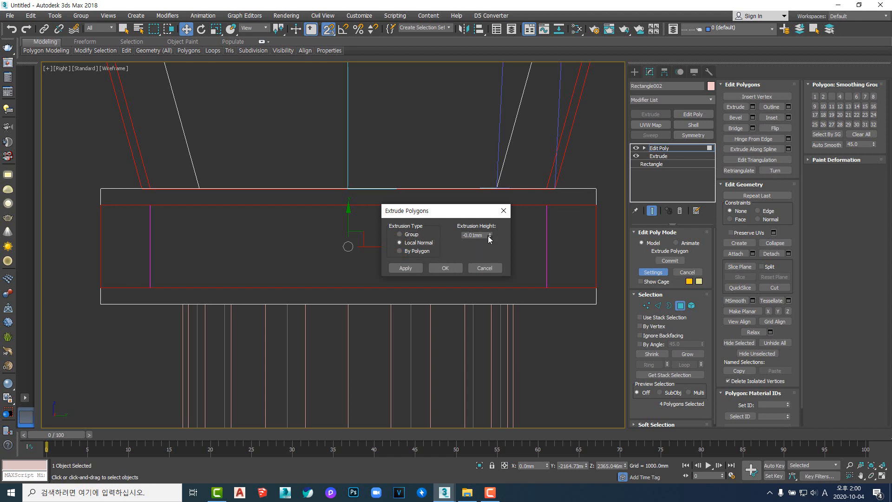
pyautogui.moveTo(490, 236); pyautogui.dragTo(495, 322)
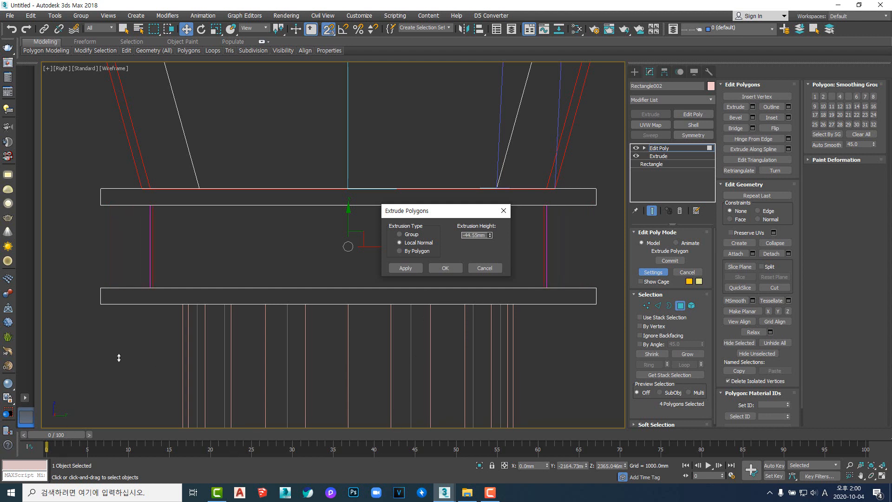
pyautogui.moveTo(148, 275); pyautogui.dragTo(150, 267)
pyautogui.doubleClick(471, 235)
pyautogui.write('-42')
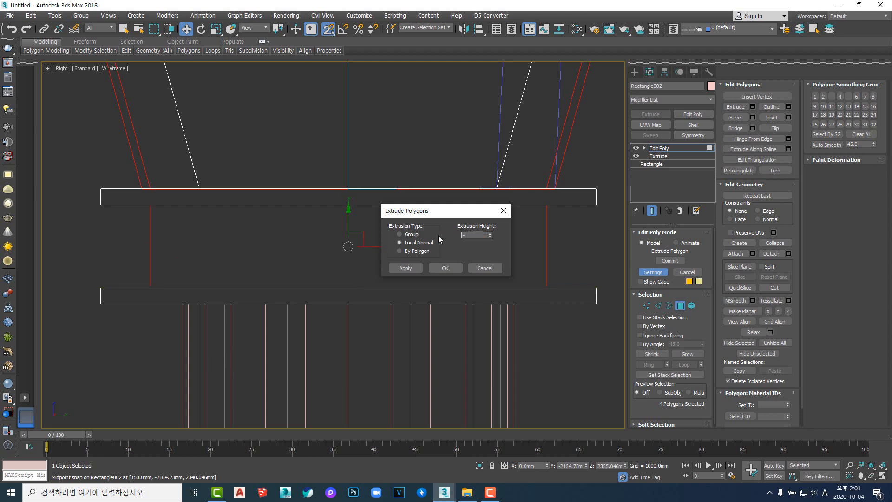
pyautogui.press('Return')
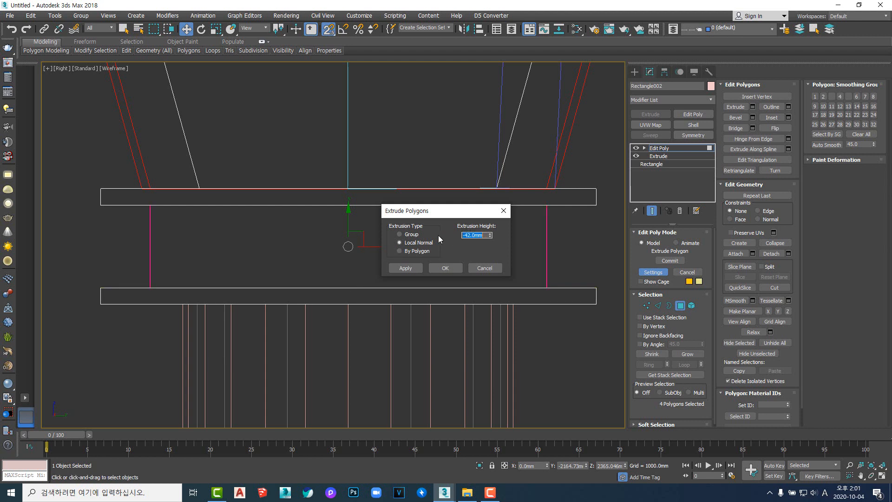
pyautogui.click(445, 268)
pyautogui.press('4')
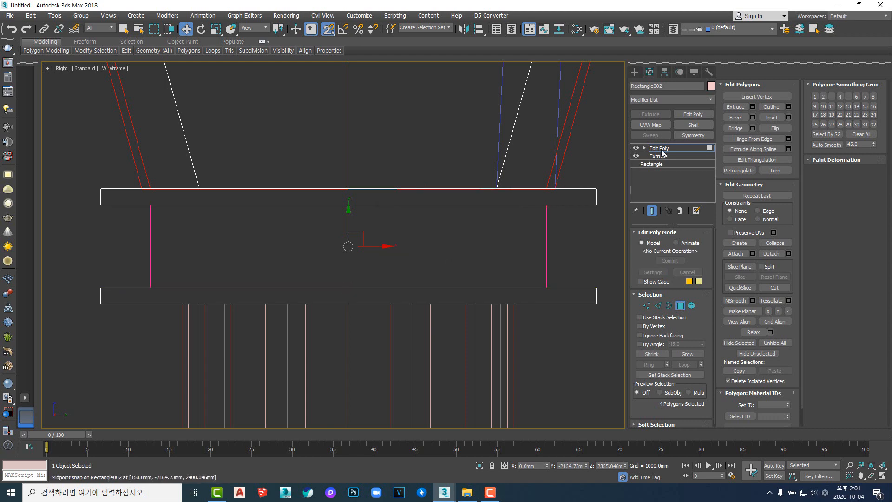
# - Inspect the recessed capital in a shaded orthographic view, with nothing selected
pyautogui.scroll(-5, 495, 237)
pyautogui.moveTo(489, 259)
pyautogui.keyDown('alt'); pyautogui.mouseDown(button='middle')
pyautogui.moveTo(471, 281)
pyautogui.moveTo(485, 273)
pyautogui.moveTo(484, 303)
pyautogui.moveTo(518, 217)
pyautogui.mouseUp(button='middle'); pyautogui.keyUp('alt')
pyautogui.click(510, 330)
pyautogui.press('F3')
pyautogui.scroll(3, 506, 278)
pyautogui.scroll(-8, 506, 277)
pyautogui.scroll(-5, 484, 273)
# - Select the capital, column and pedestal together and move them in the Top view to the near end of the arch wall
pyautogui.moveTo(406, 194); pyautogui.dragTo(475, 388)
pyautogui.press('t')
pyautogui.press('z')
pyautogui.scroll(-8, 437, 315)
pyautogui.moveTo(436, 315); pyautogui.dragTo(526, 300, button='middle')
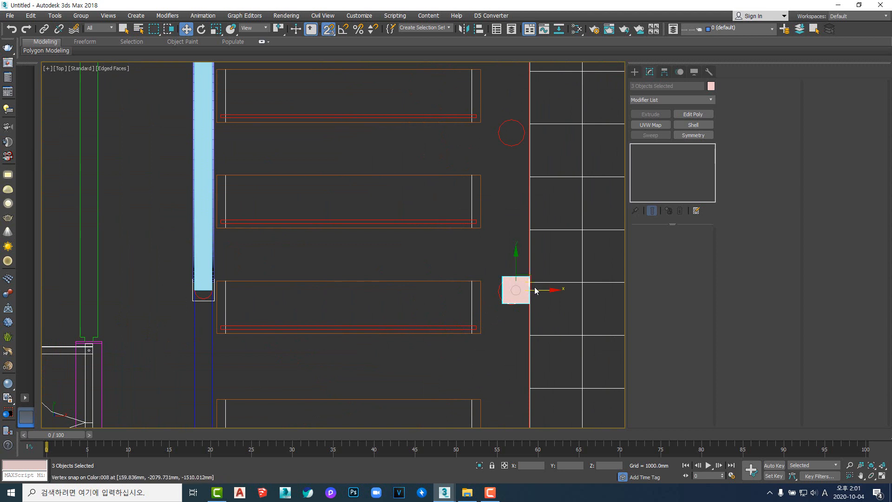
pyautogui.moveTo(532, 290); pyautogui.dragTo(201, 304)
# - Examine how the moved column sits under the arch wall and trim, in the Top view and a shaded orthographic view
pyautogui.scroll(5, 399, 279)
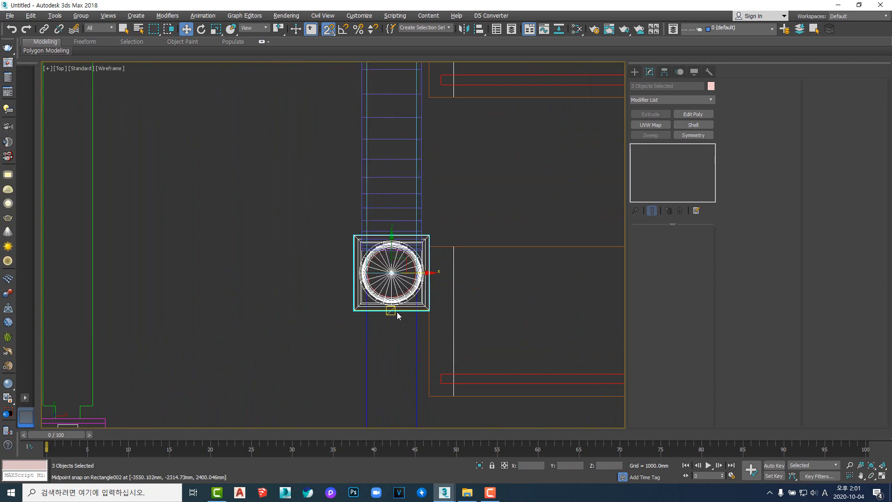
pyautogui.scroll(-4, 398, 316)
pyautogui.moveTo(374, 321); pyautogui.dragTo(450, 323, button='middle')
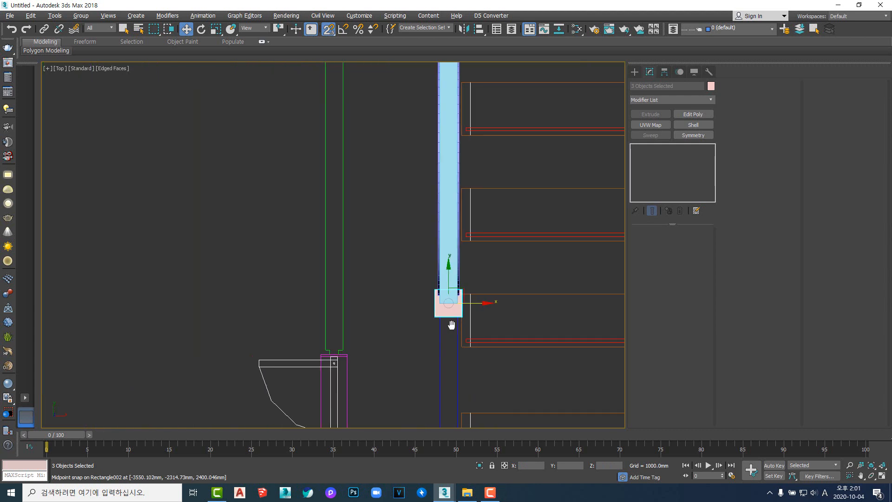
pyautogui.scroll(4, 444, 285)
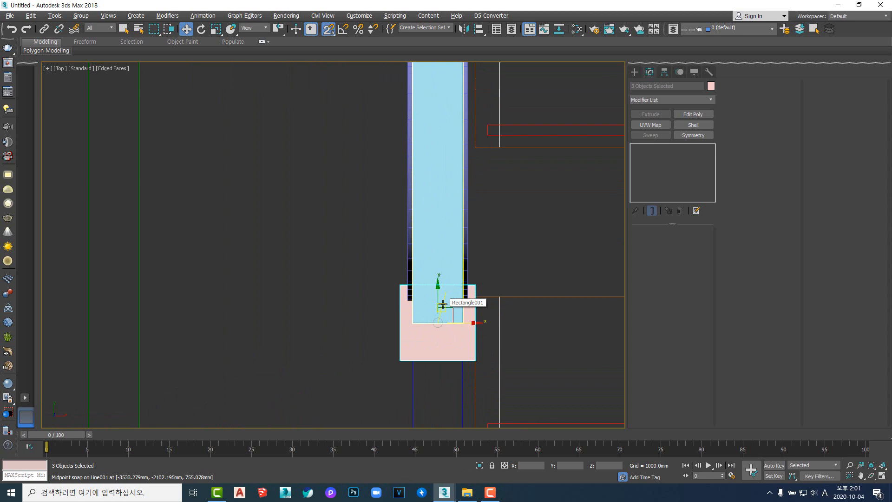
pyautogui.scroll(3, 443, 305)
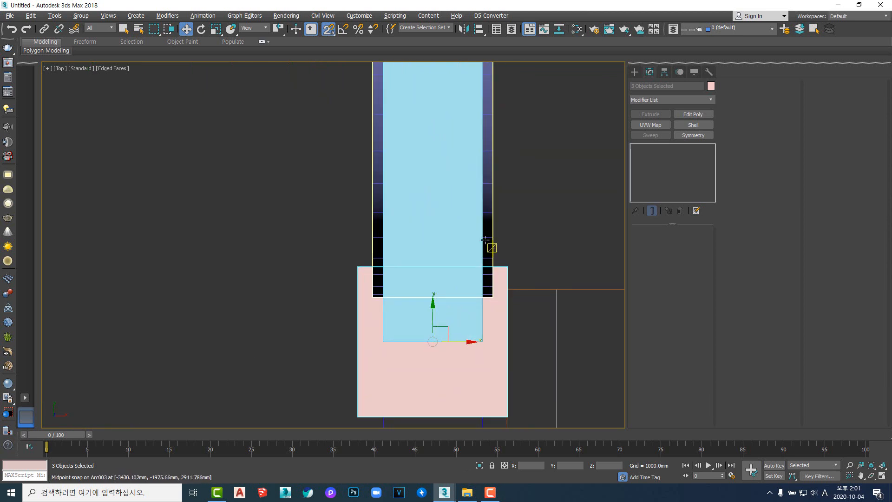
pyautogui.press('F4')
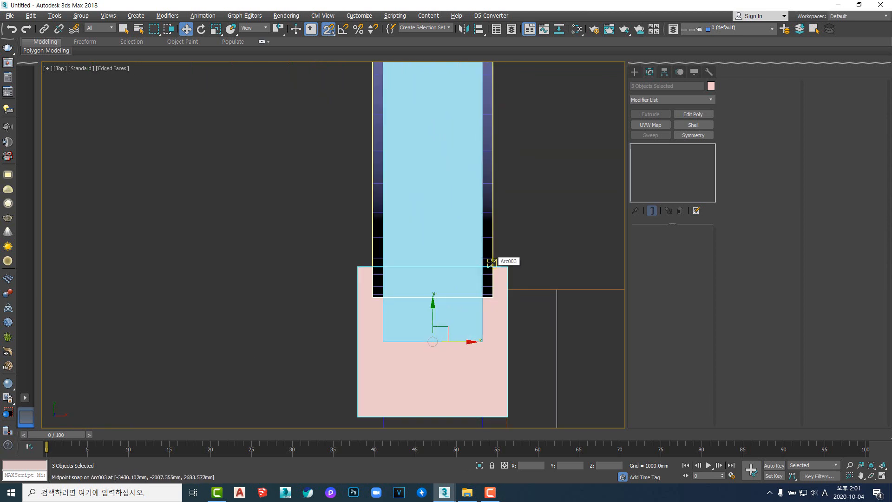
pyautogui.keyDown('alt'); pyautogui.moveTo(491, 263); pyautogui.dragTo(460, 289, button='middle'); pyautogui.keyUp('alt')
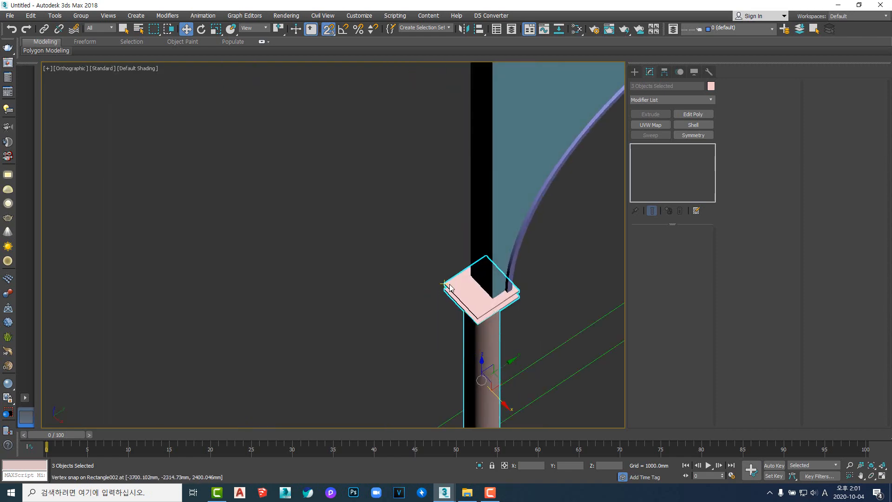
pyautogui.scroll(-4, 459, 290)
pyautogui.scroll(-5, 501, 320)
pyautogui.moveTo(501, 321); pyautogui.dragTo(466, 283, button='middle')
pyautogui.moveTo(466, 283)
pyautogui.keyDown('alt'); pyautogui.mouseDown(button='middle')
pyautogui.moveTo(433, 275)
pyautogui.moveTo(461, 274)
pyautogui.mouseUp(button='middle'); pyautogui.keyUp('alt')
# - Group the capital, column and pedestal under the default group name
pyautogui.scroll(5, 449, 213)
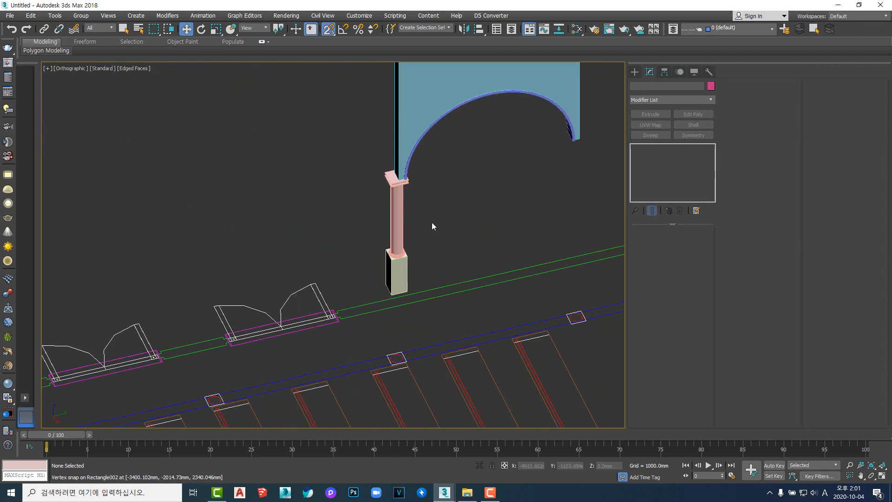
pyautogui.moveTo(344, 157); pyautogui.dragTo(445, 339)
pyautogui.scroll(4, 421, 241)
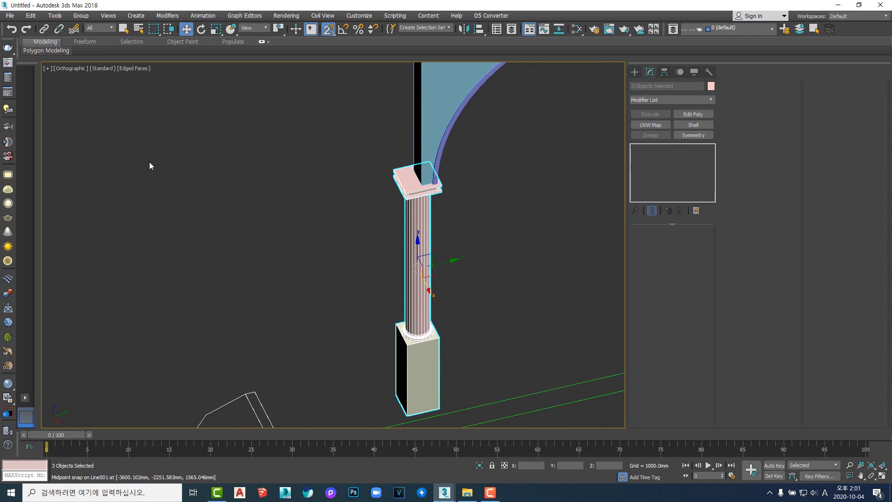
pyautogui.click(86, 16)
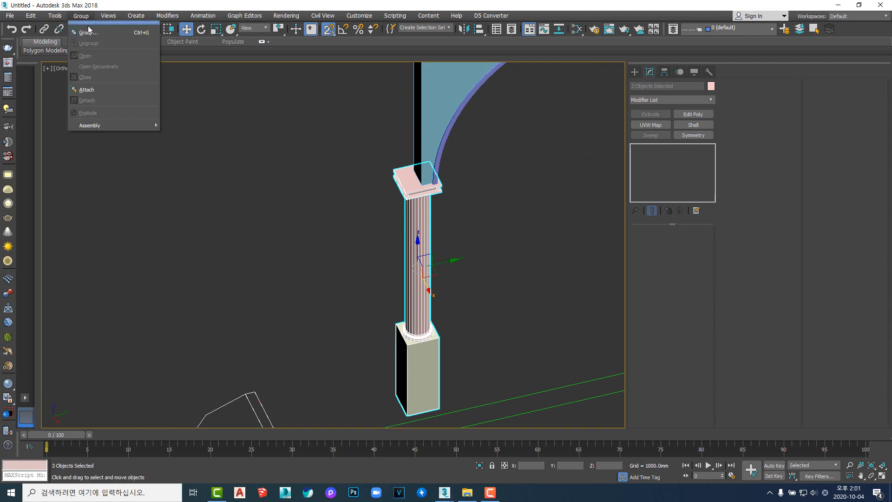
pyautogui.click(91, 33)
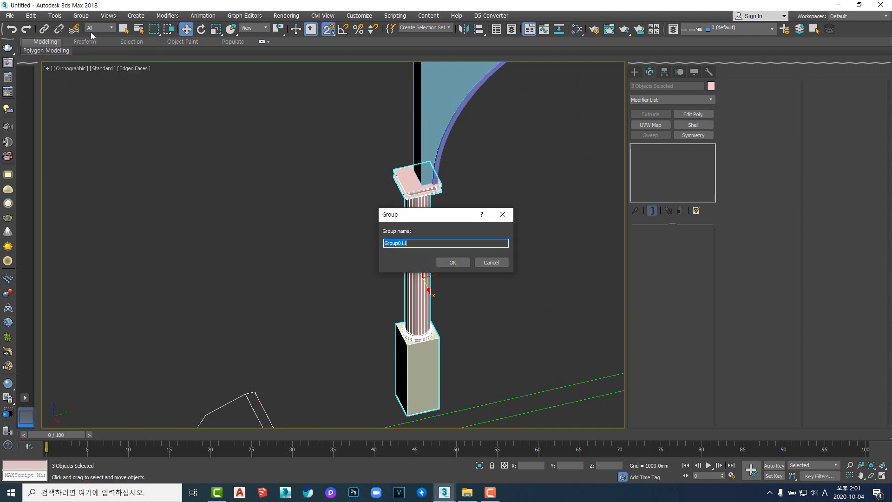
pyautogui.click(453, 263)
# - Group the arch wall and its curved arch trim under the default group name, and clear the selection
pyautogui.scroll(-2, 408, 261)
pyautogui.scroll(-3, 407, 261)
pyautogui.moveTo(407, 261)
pyautogui.keyDown('alt'); pyautogui.mouseDown(button='middle')
pyautogui.moveTo(380, 253)
pyautogui.moveTo(408, 256)
pyautogui.mouseUp(button='middle'); pyautogui.keyUp('alt')
pyautogui.click(453, 259)
pyautogui.scroll(4, 420, 226)
pyautogui.moveTo(407, 192); pyautogui.dragTo(400, 255, button='middle')
pyautogui.click(405, 225)
pyautogui.keyDown('ctrl'); pyautogui.click(387, 233); pyautogui.keyUp('ctrl')
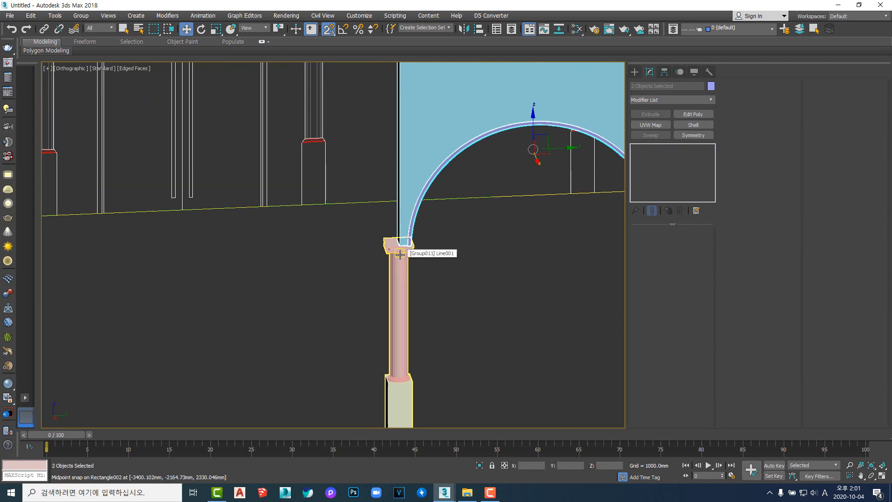
pyautogui.scroll(-5, 400, 254)
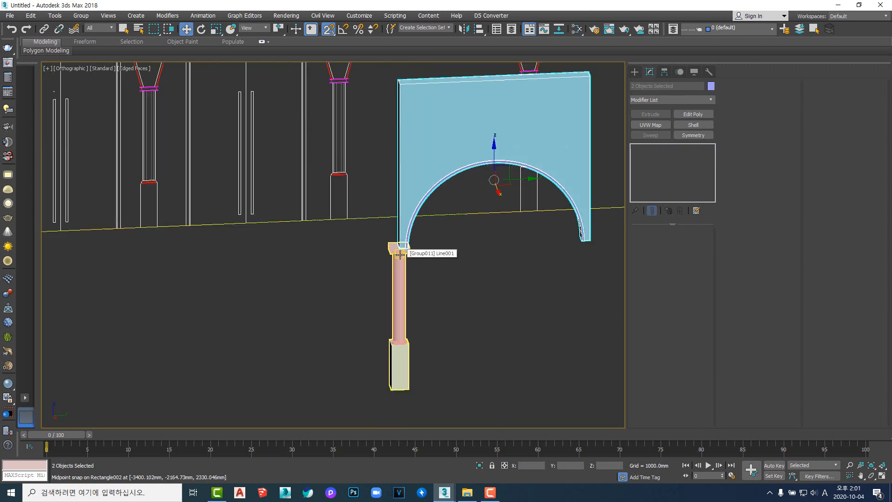
pyautogui.click(81, 16)
pyautogui.click(84, 26)
pyautogui.click(453, 263)
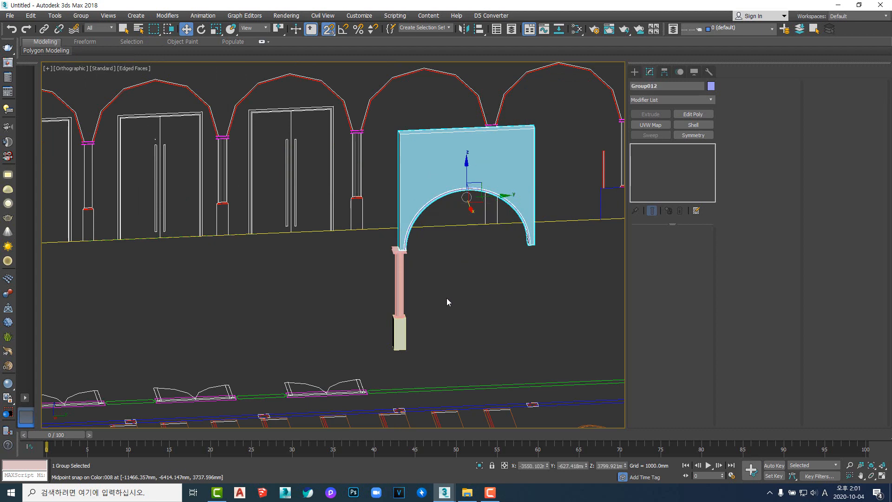
pyautogui.click(414, 313)
pyautogui.scroll(-4, 453, 300)
pyautogui.scroll(4, 458, 311)
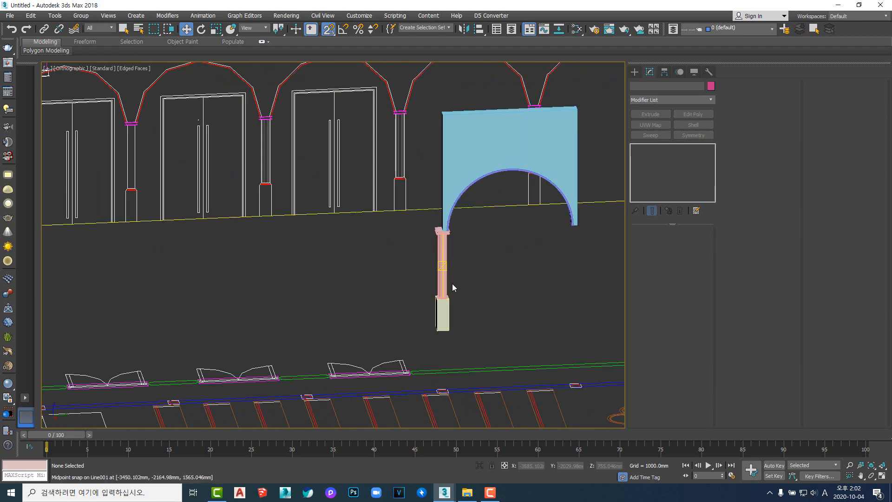
# - Select the arch wall group and examine its top edge against the roof line in the Right and Front views
pyautogui.moveTo(419, 282); pyautogui.dragTo(431, 250, button='middle')
pyautogui.press('v')
pyautogui.press('r')
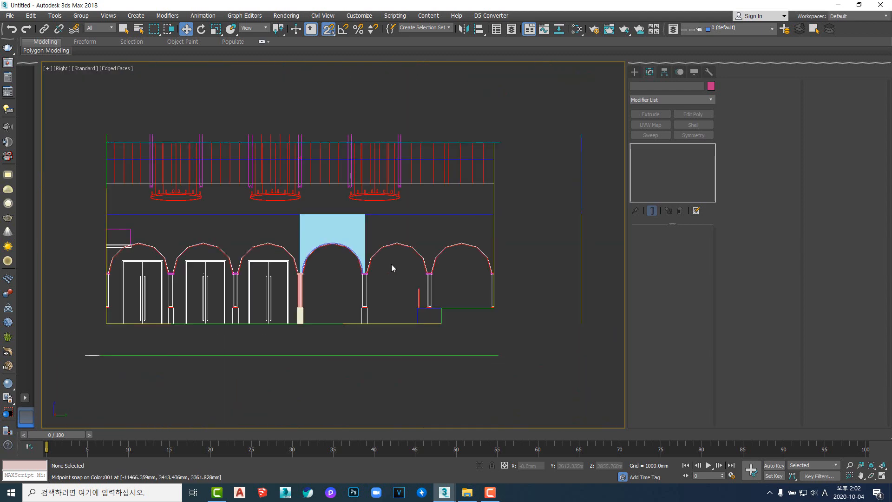
pyautogui.scroll(-2, 392, 264)
pyautogui.scroll(5, 359, 241)
pyautogui.click(359, 241)
pyautogui.moveTo(270, 202); pyautogui.dragTo(361, 208, button='middle')
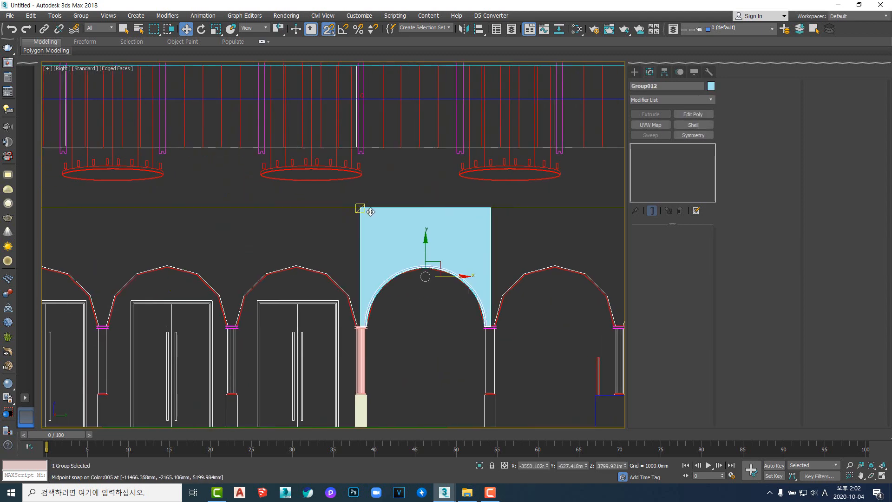
pyautogui.press('f')
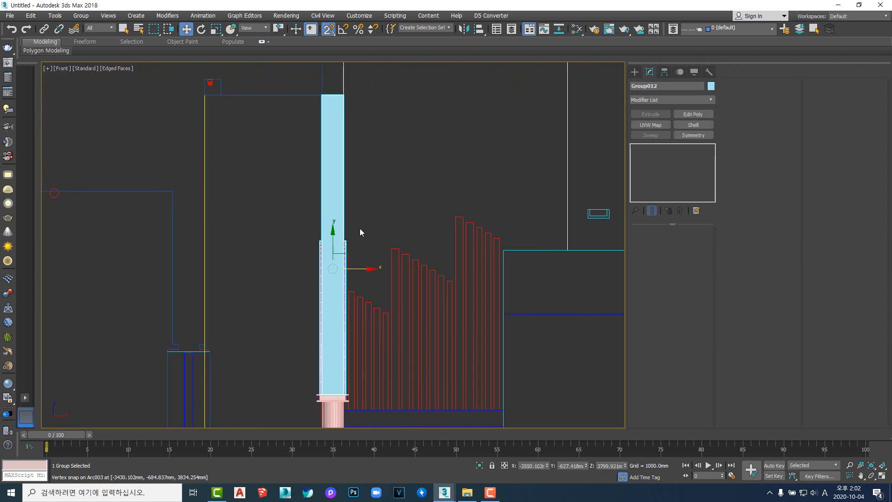
pyautogui.scroll(-3, 359, 228)
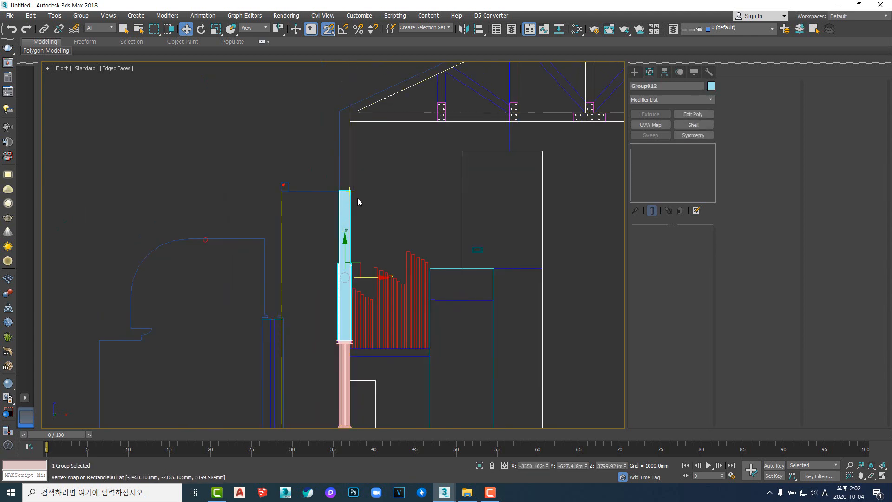
pyautogui.scroll(2, 358, 198)
pyautogui.scroll(-3, 358, 198)
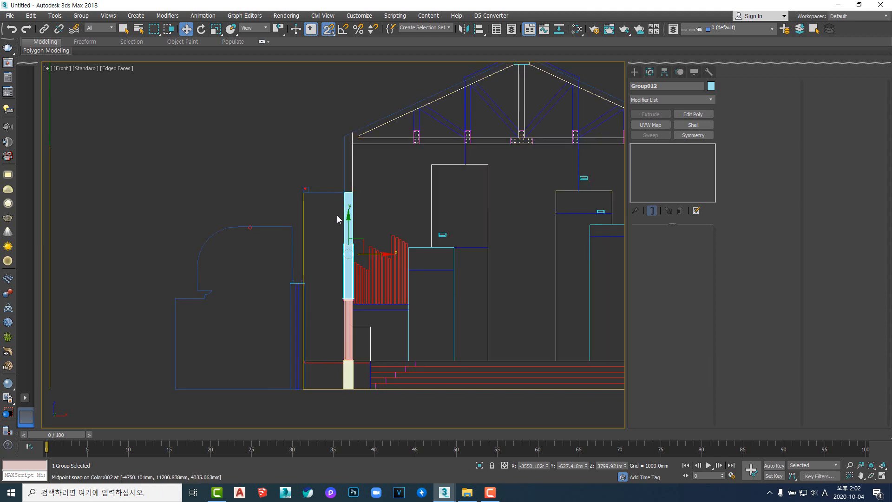
pyautogui.scroll(4, 336, 216)
pyautogui.scroll(-3, 344, 215)
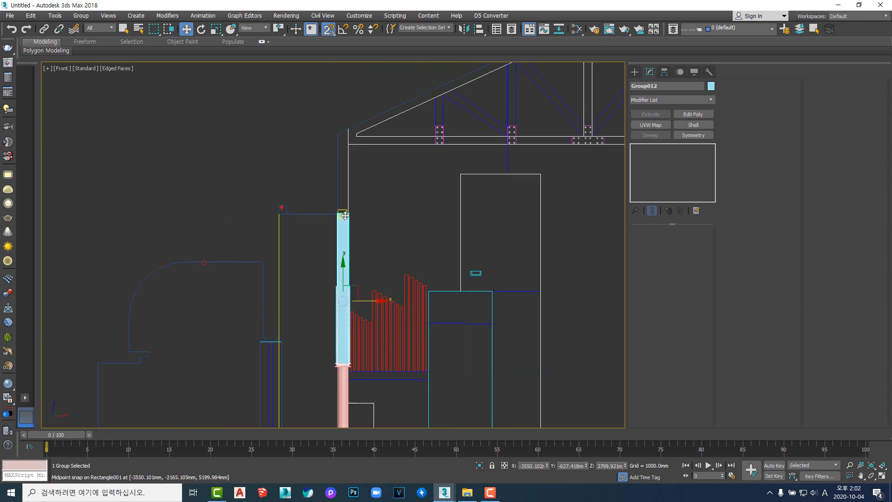
# - Open the arch wall group and add an Edit Poly modifier to the wall inside it
pyautogui.click(389, 207)
pyautogui.click(346, 224)
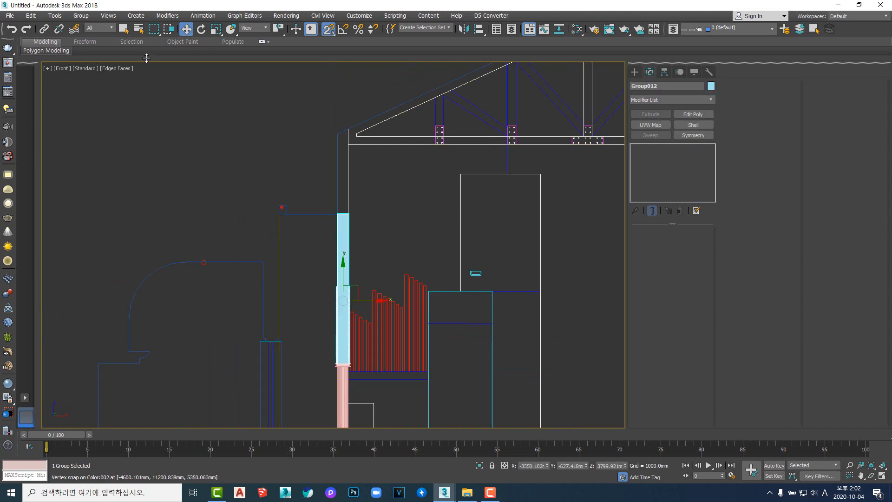
pyautogui.click(87, 17)
pyautogui.click(89, 45)
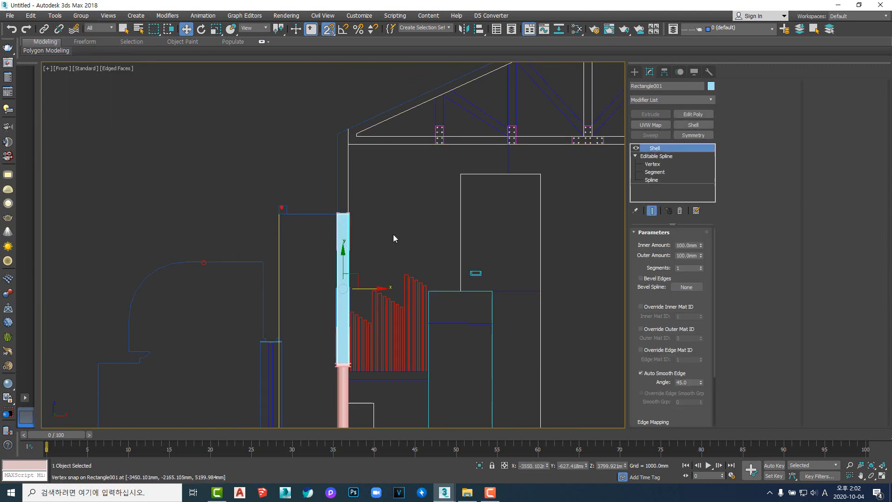
pyautogui.click(693, 114)
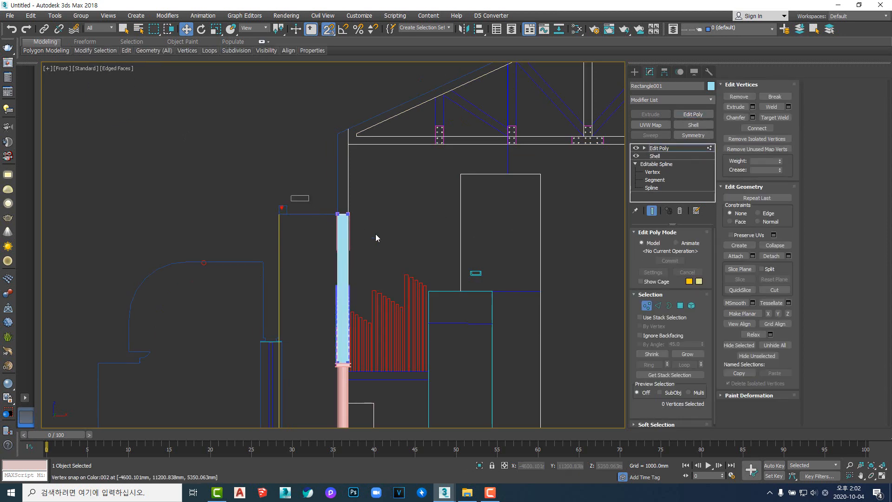
# - Select the wall's top vertices in the Front view and raise them to the roof eave
pyautogui.moveTo(376, 234); pyautogui.dragTo(377, 236)
pyautogui.scroll(3, 358, 208)
pyautogui.scroll(-3, 326, 207)
pyautogui.moveTo(327, 199); pyautogui.dragTo(333, 128)
pyautogui.scroll(3, 319, 130)
pyautogui.moveTo(326, 167); pyautogui.dragTo(347, 190, button='middle')
# - In wireframe, snap the wall's two outer top vertices down to the roof line so the top edge follows the roof slope
pyautogui.press('F3')
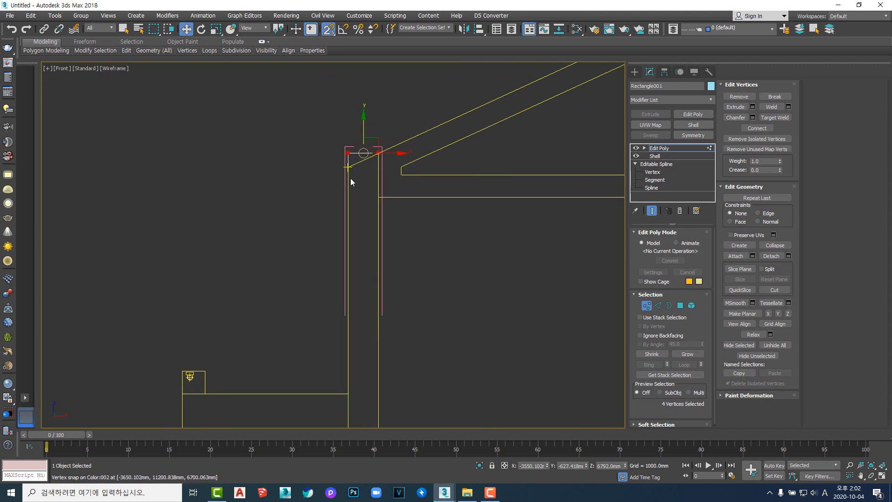
pyautogui.moveTo(336, 138); pyautogui.dragTo(356, 172)
pyautogui.scroll(3, 347, 149)
pyautogui.moveTo(315, 133); pyautogui.dragTo(364, 190)
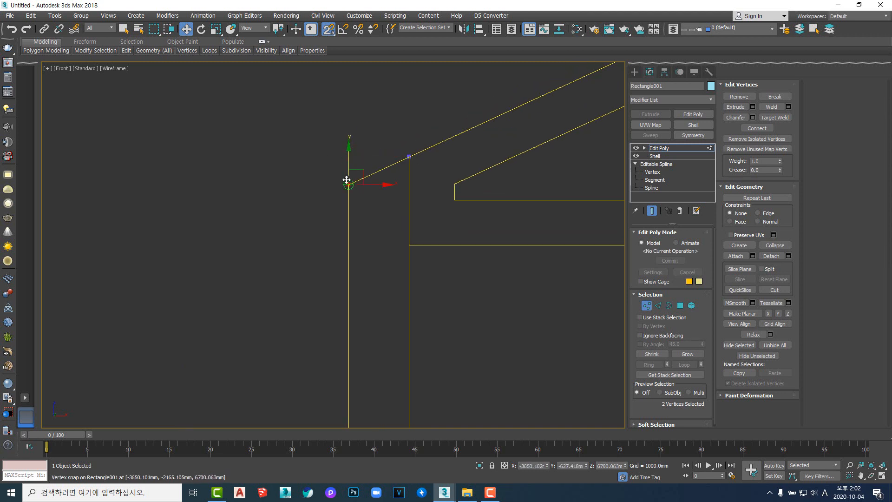
pyautogui.click(660, 148)
pyautogui.scroll(-4, 436, 186)
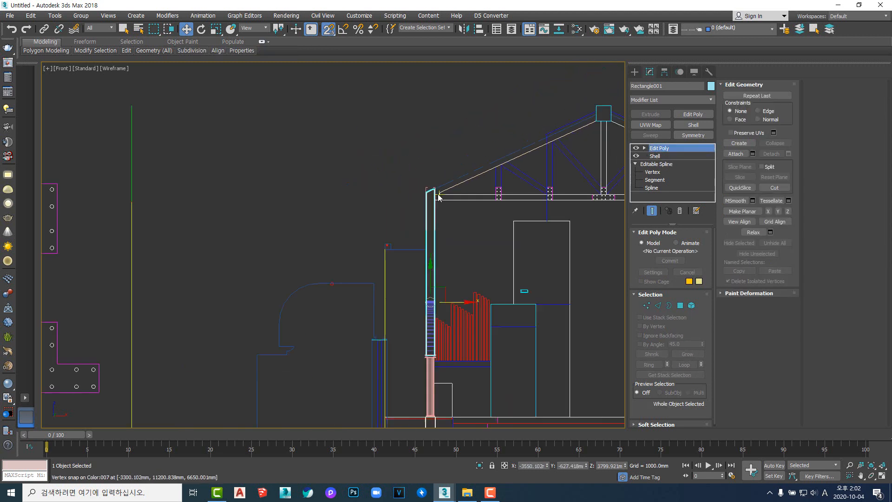
pyautogui.scroll(5, 425, 175)
pyautogui.scroll(-1, 425, 172)
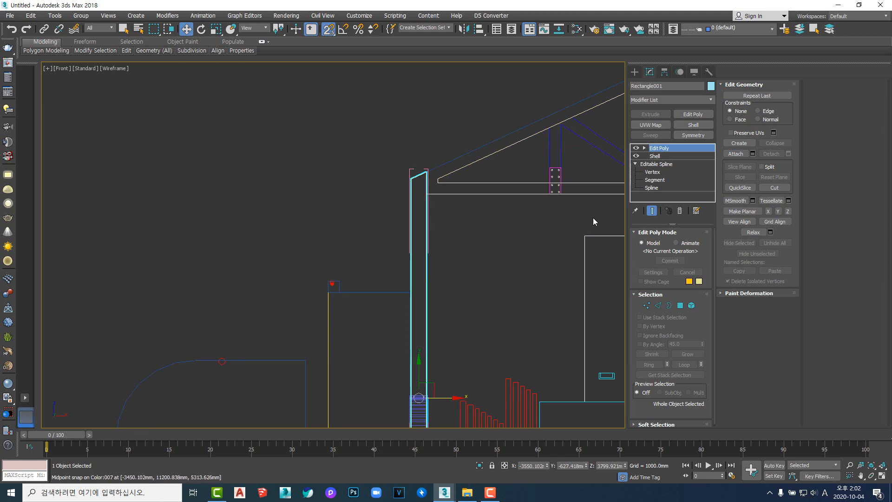
pyautogui.press('1')
pyautogui.press('1')
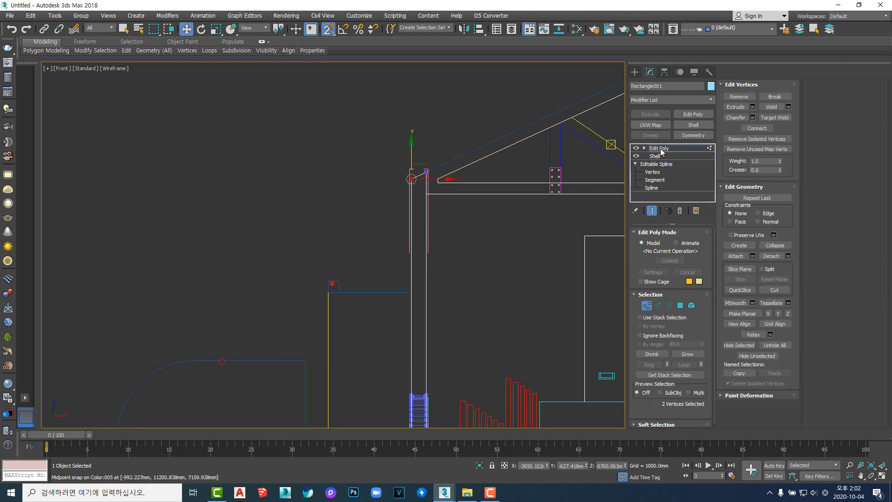
# - Close the arch wall group, clear the selection and return to a shaded orthographic view
pyautogui.click(82, 16)
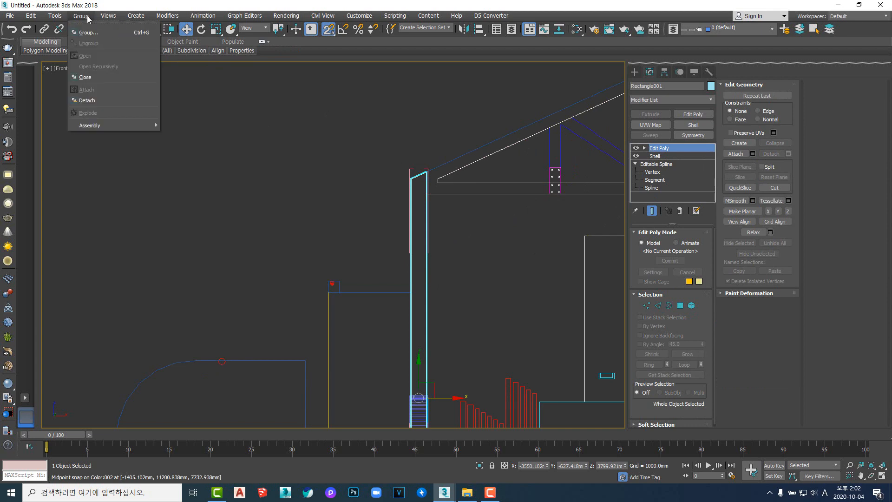
pyautogui.click(101, 77)
pyautogui.moveTo(319, 213); pyautogui.dragTo(396, 191, button='middle')
pyautogui.scroll(-5, 397, 191)
pyautogui.keyDown('alt'); pyautogui.moveTo(377, 288); pyautogui.dragTo(429, 327, button='middle'); pyautogui.keyUp('alt')
pyautogui.click(429, 323)
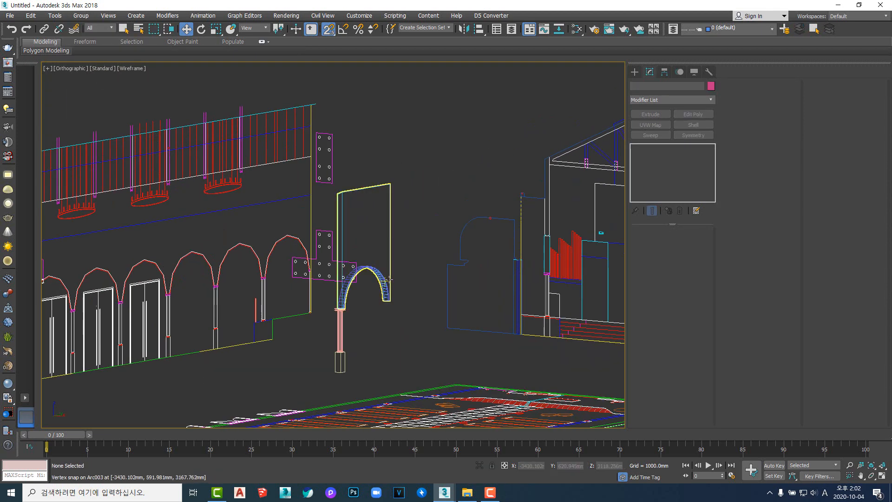
pyautogui.scroll(5, 394, 278)
pyautogui.press('F3')
pyautogui.scroll(-5, 354, 274)
pyautogui.keyDown('alt'); pyautogui.moveTo(344, 318); pyautogui.dragTo(404, 288, button='middle'); pyautogui.keyUp('alt')
# - Clone the arch wall group as instances at one-bay spacing along the Right view, from the column toward the raised platform
pyautogui.click(281, 272)
pyautogui.press('v')
pyautogui.click(296, 315)
pyautogui.press('z')
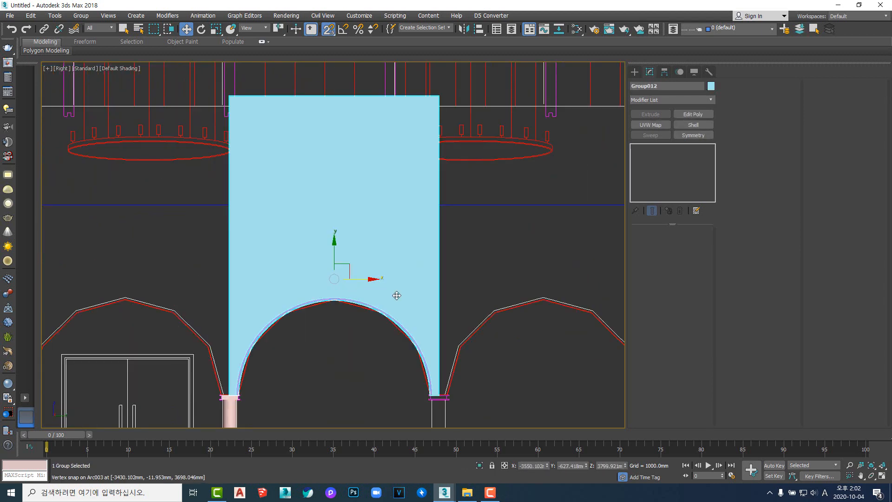
pyautogui.scroll(-3, 407, 343)
pyautogui.moveTo(408, 342); pyautogui.dragTo(383, 249, button='middle')
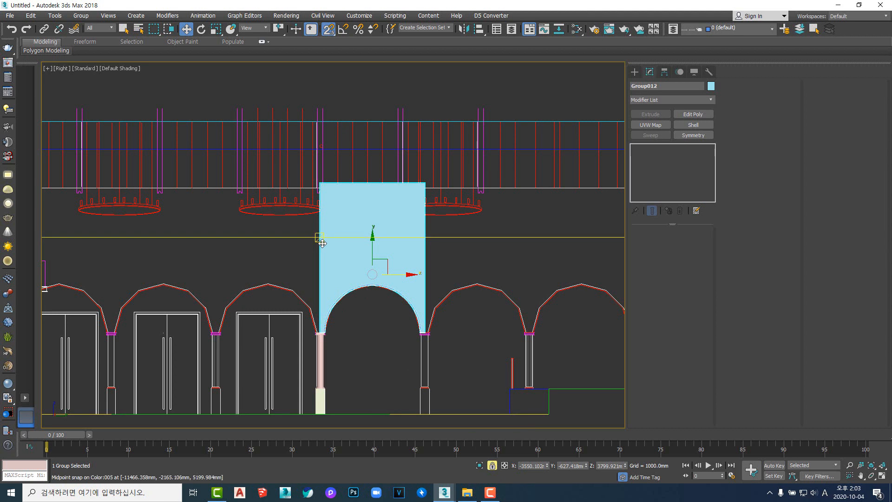
pyautogui.keyDown('shift'); pyautogui.moveTo(322, 244); pyautogui.dragTo(430, 252); pyautogui.keyUp('shift')
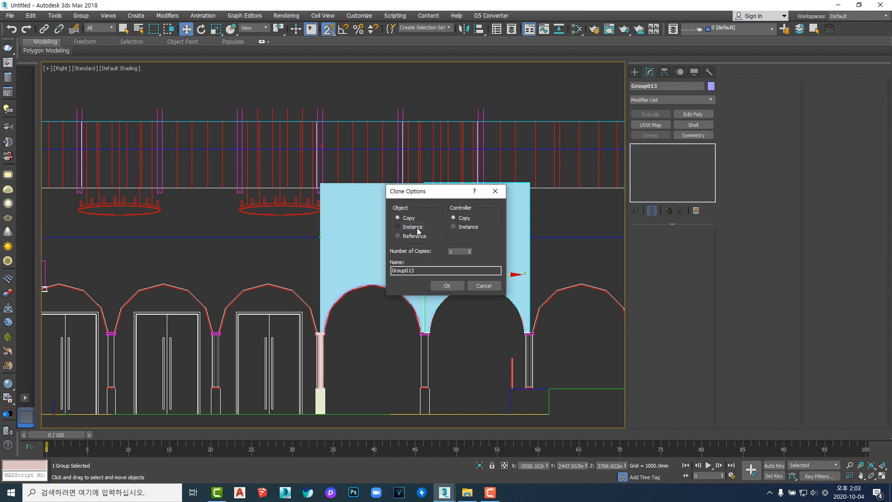
pyautogui.click(447, 285)
# - Delete the surplus arch copies extending past the platform end of the building
pyautogui.moveTo(550, 320)
pyautogui.mouseDown(button='middle')
pyautogui.moveTo(400, 309)
pyautogui.moveTo(370, 322)
pyautogui.mouseUp(button='middle')
pyautogui.scroll(-5, 400, 308)
pyautogui.moveTo(533, 353); pyautogui.dragTo(477, 218)
pyautogui.press('Delete')
pyautogui.click(445, 270)
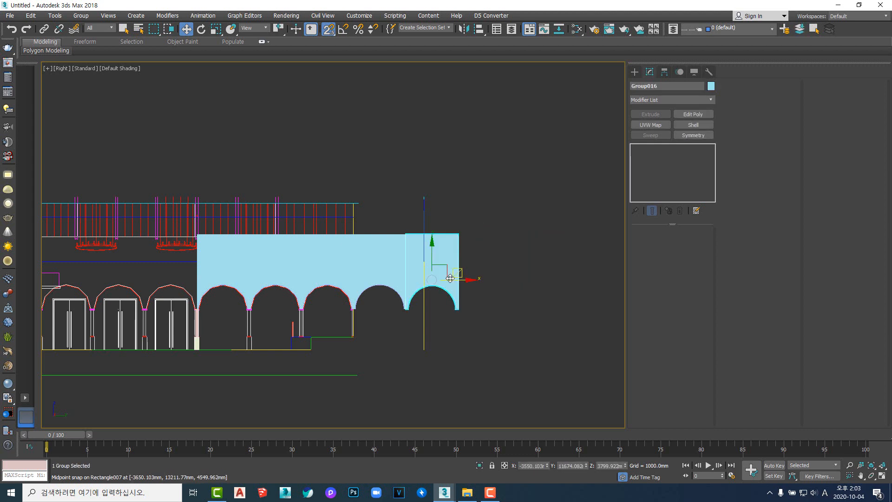
pyautogui.press('Delete')
pyautogui.click(392, 271)
pyautogui.press('Delete')
# - Clone the original arch wall group as instances at one-bay spacing in the opposite direction, over the doors
pyautogui.moveTo(252, 286); pyautogui.dragTo(413, 295, button='middle')
pyautogui.scroll(3, 382, 285)
pyautogui.moveTo(488, 279); pyautogui.dragTo(474, 290)
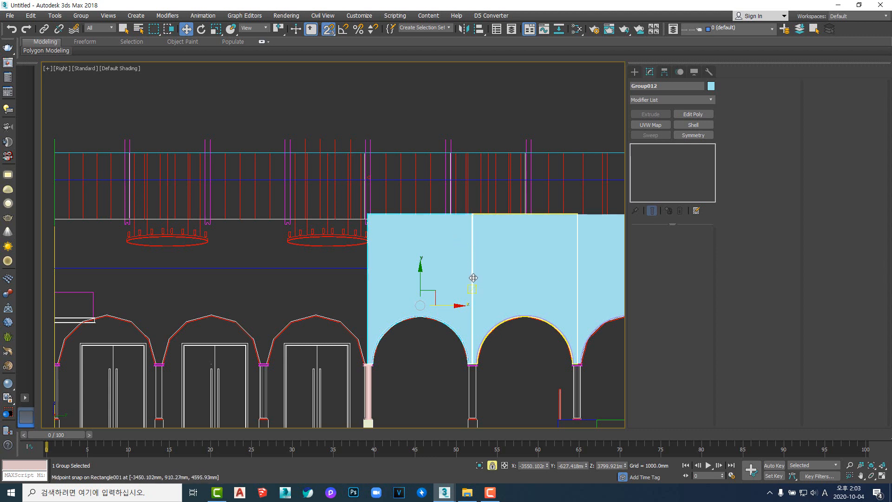
pyautogui.keyDown('shift'); pyautogui.moveTo(473, 278); pyautogui.dragTo(368, 280); pyautogui.keyUp('shift')
pyautogui.moveTo(470, 249); pyautogui.dragTo(469, 241)
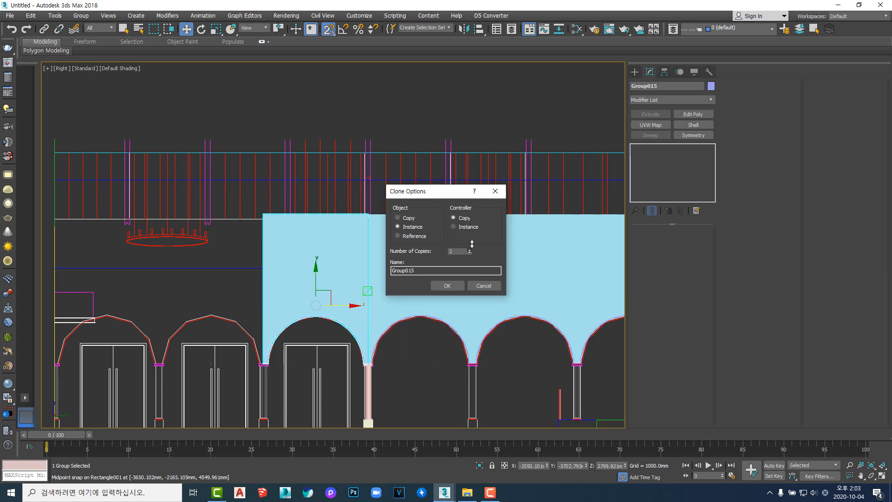
pyautogui.click(447, 285)
# - Delete the surplus arch copies extending past the door end of the building
pyautogui.scroll(-5, 613, 316)
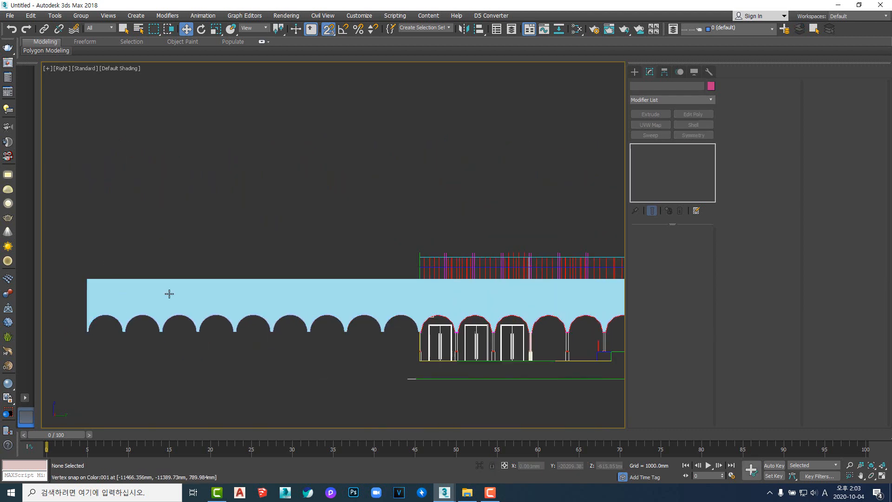
pyautogui.moveTo(60, 249); pyautogui.dragTo(407, 401)
pyautogui.press('Delete')
pyautogui.click(400, 298)
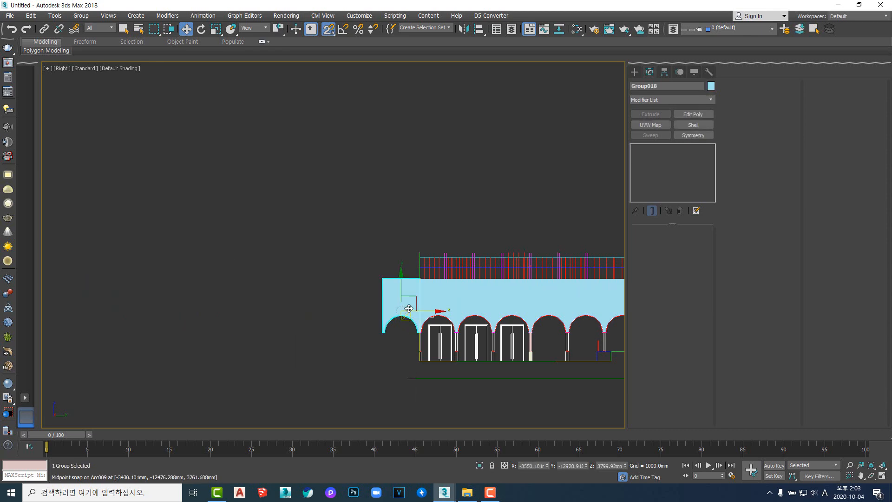
pyautogui.press('Delete')
# - Examine the row of arches from several angles with edged faces turned on
pyautogui.scroll(-5, 419, 325)
pyautogui.keyDown('alt'); pyautogui.moveTo(418, 326); pyautogui.dragTo(453, 350, button='middle'); pyautogui.keyUp('alt')
pyautogui.scroll(10, 454, 349)
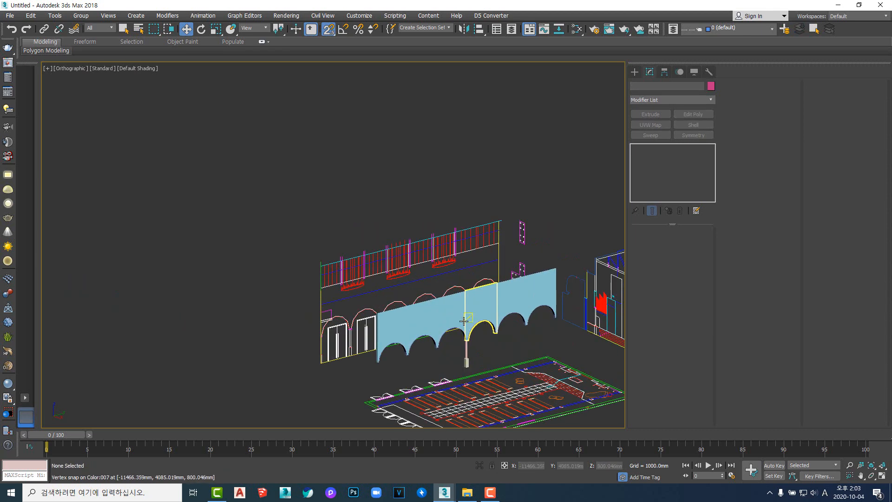
pyautogui.press('F4')
pyautogui.scroll(-5, 486, 354)
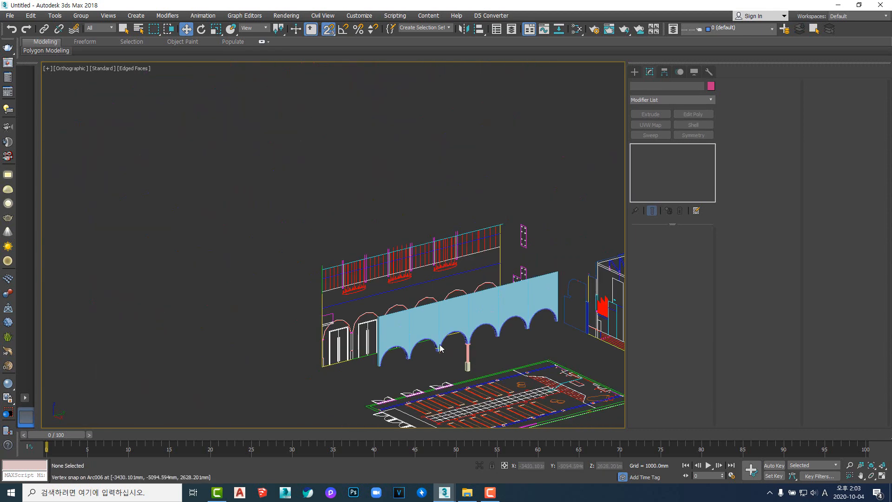
pyautogui.scroll(8, 465, 358)
pyautogui.scroll(-2, 511, 394)
pyautogui.scroll(-6, 512, 394)
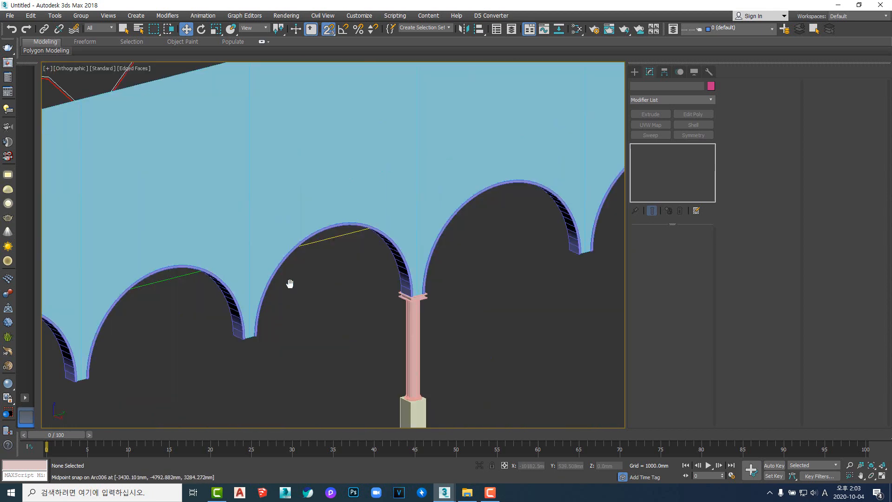
pyautogui.keyDown('alt'); pyautogui.moveTo(419, 320); pyautogui.dragTo(412, 276, button='middle'); pyautogui.keyUp('alt')
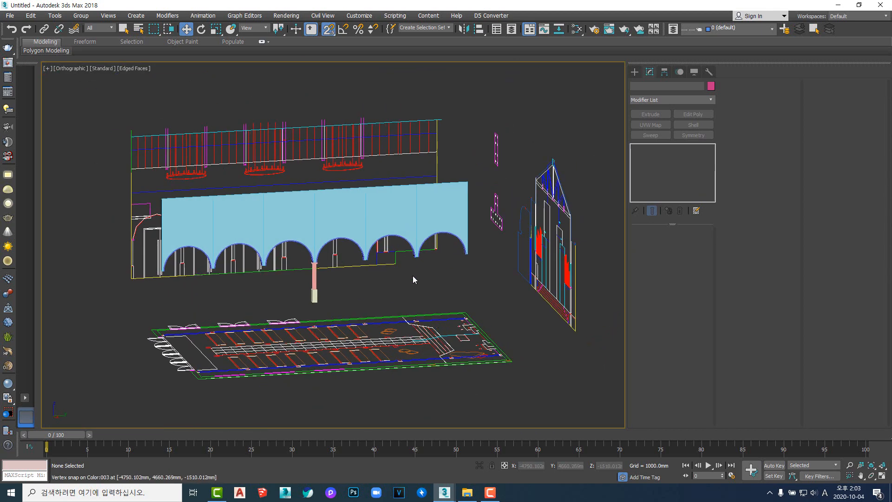
# - Clone the column group as three instances at one-bay spacing in the Right view, toward the platform end
pyautogui.scroll(6, 323, 289)
pyautogui.click(273, 284)
pyautogui.press('v')
pyautogui.press('r')
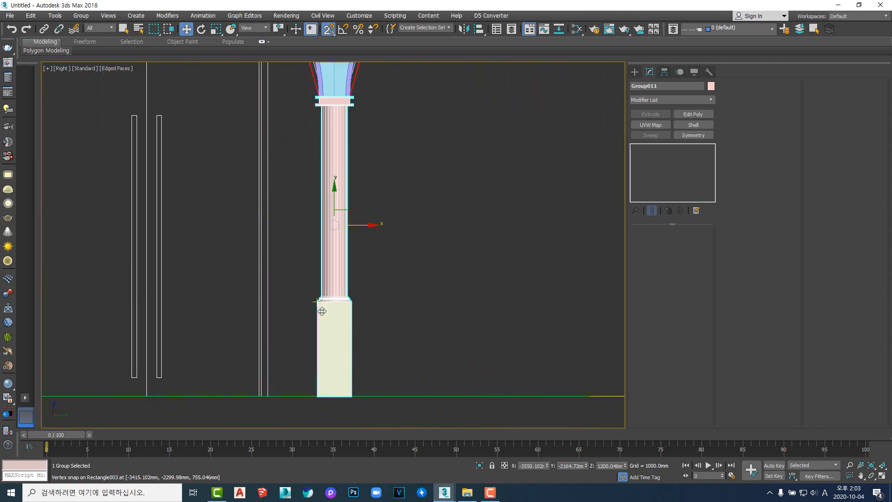
pyautogui.scroll(-5, 348, 317)
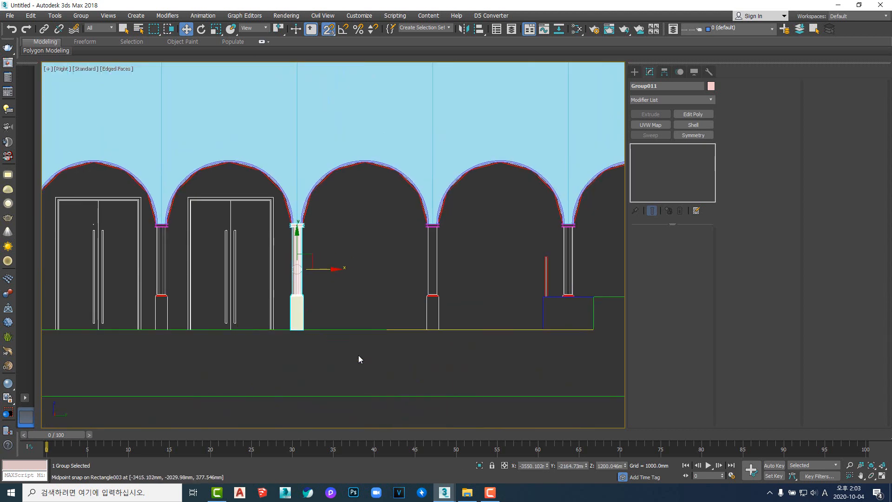
pyautogui.click(491, 465)
pyautogui.keyDown('shift'); pyautogui.moveTo(305, 311); pyautogui.dragTo(438, 313); pyautogui.keyUp('shift')
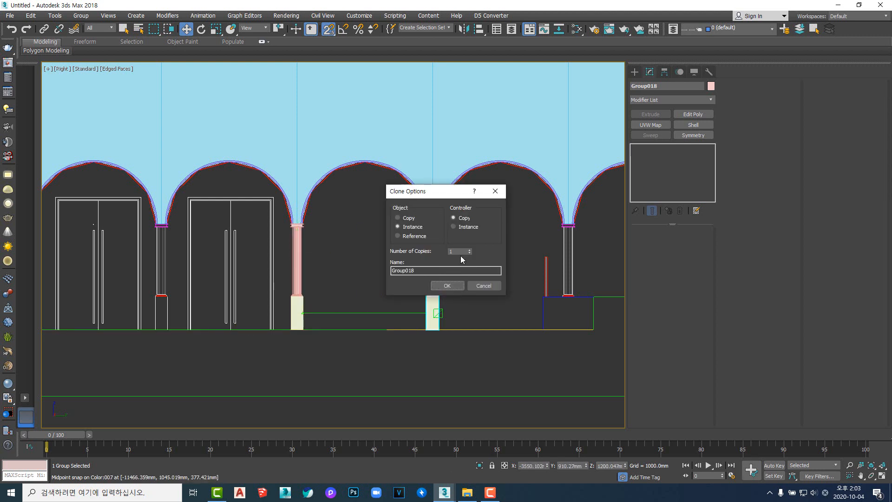
pyautogui.click(469, 250)
pyautogui.click(469, 250)
pyautogui.click(447, 285)
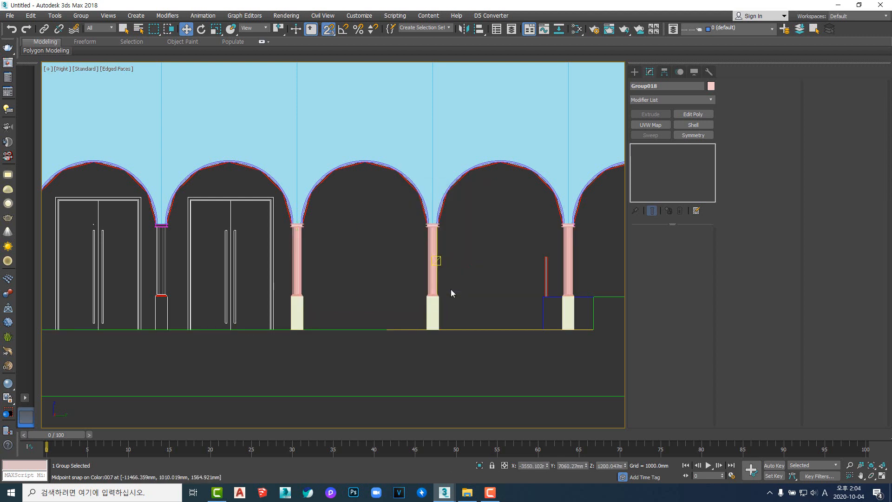
# - Check the copied columns in the Right view from the doors to the platform end
pyautogui.scroll(-3, 368, 300)
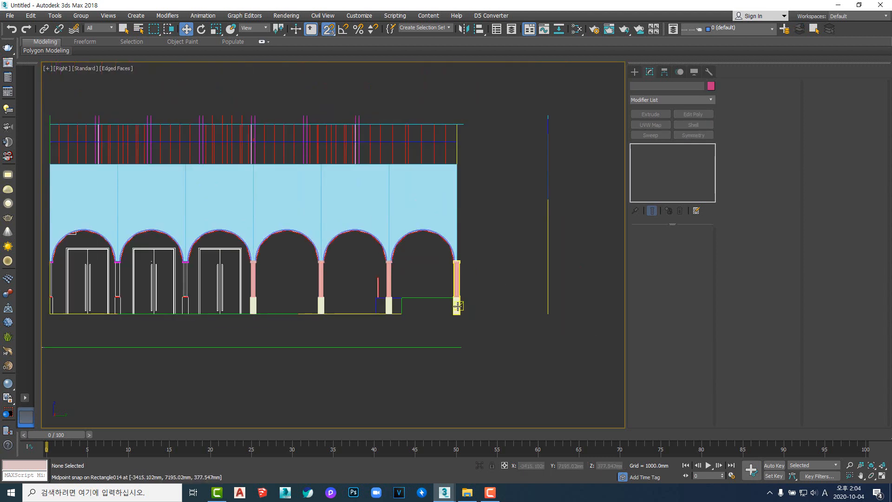
pyautogui.scroll(4, 462, 298)
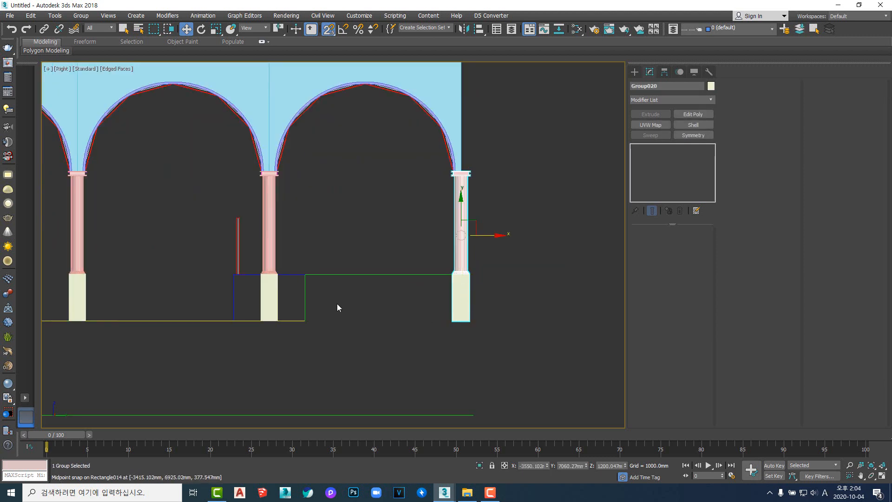
pyautogui.scroll(-2, 518, 288)
pyautogui.scroll(-3, 518, 289)
pyautogui.click(507, 274)
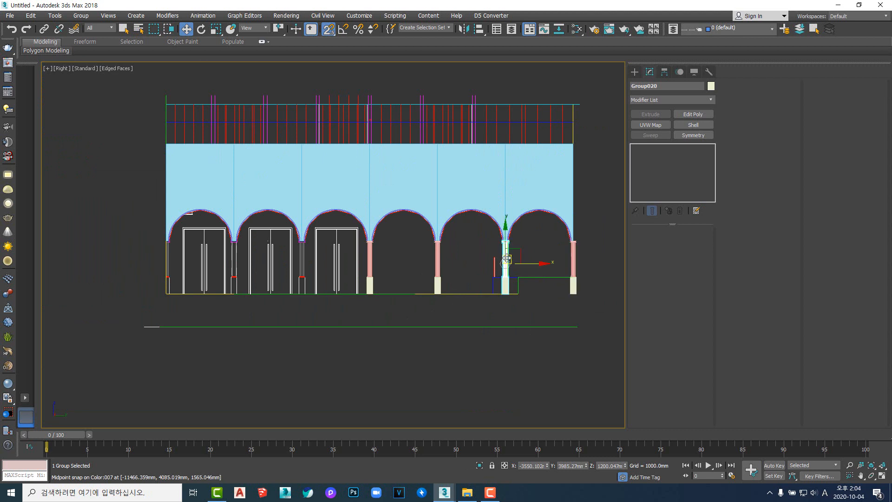
pyautogui.scroll(4, 519, 306)
pyautogui.scroll(-4, 519, 306)
pyautogui.moveTo(488, 291); pyautogui.dragTo(534, 291, button='middle')
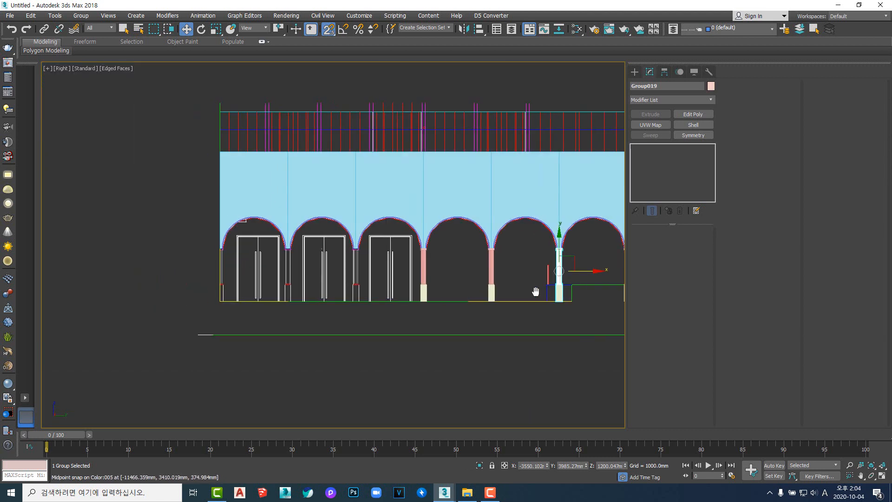
# - Clone the column group beside the doors as four instances at one-bay spacing toward the door end, deleting the surplus copy past the building
pyautogui.click(424, 279)
pyautogui.scroll(4, 414, 283)
pyautogui.moveTo(401, 290); pyautogui.dragTo(479, 292, button='middle')
pyautogui.press('space')
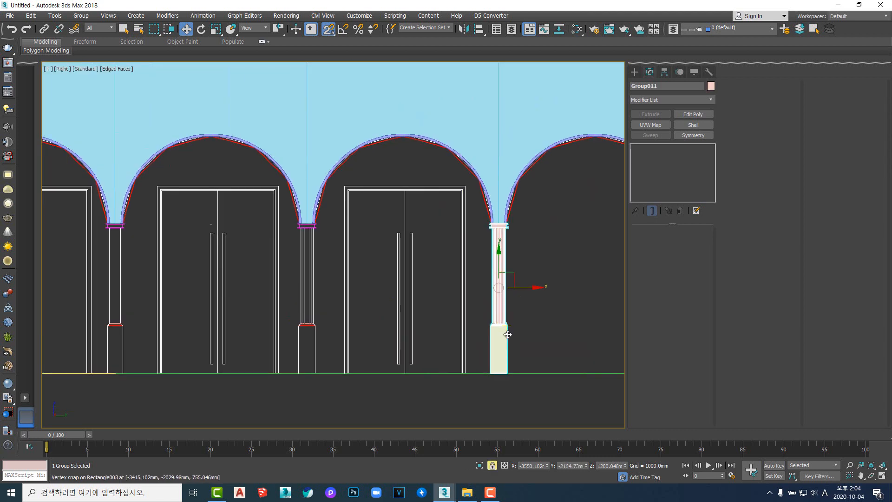
pyautogui.keyDown('shift'); pyautogui.moveTo(501, 345); pyautogui.dragTo(317, 349); pyautogui.keyUp('shift')
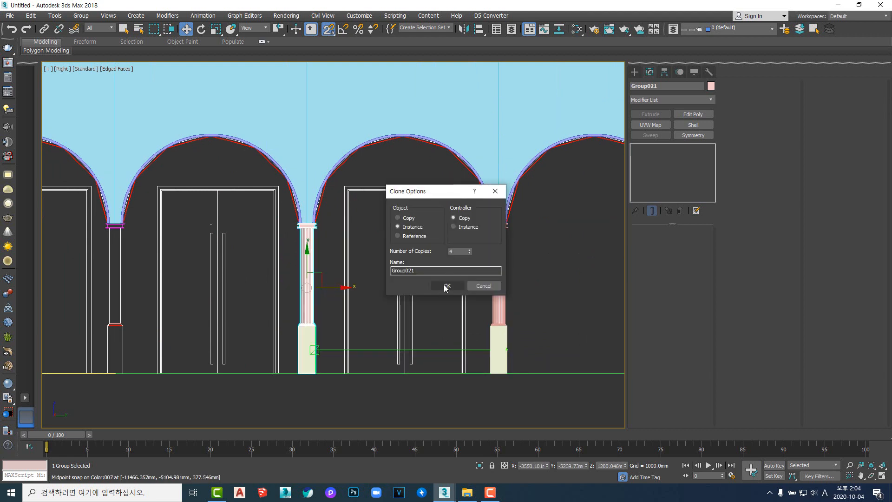
pyautogui.click(449, 285)
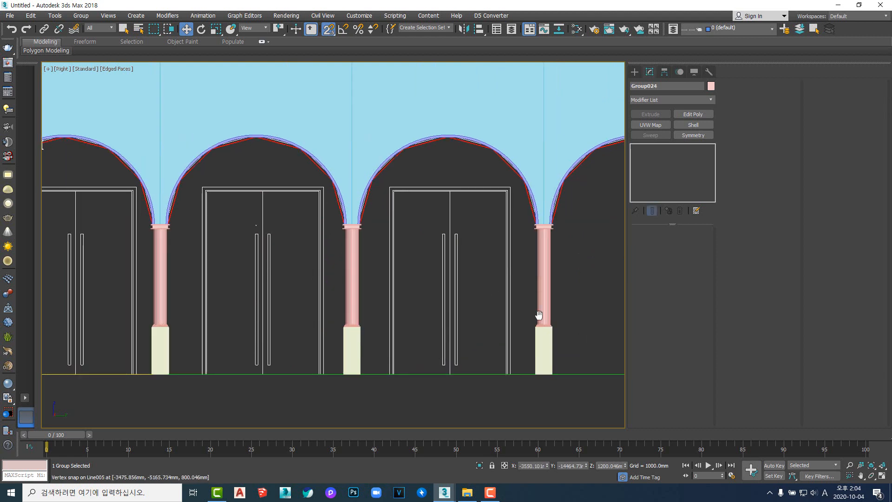
pyautogui.scroll(-5, 538, 314)
pyautogui.click(317, 322)
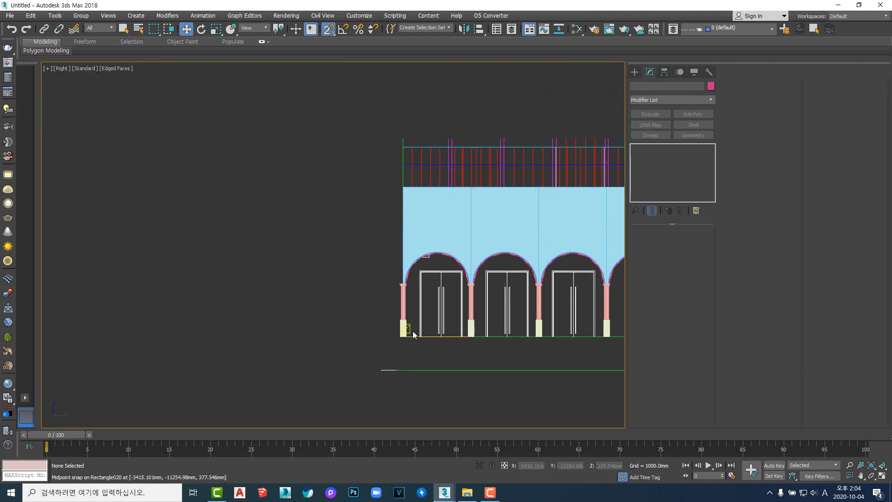
# - Select all the arch wall and column groups of the arcade and combine them into one group
pyautogui.scroll(-3, 370, 308)
pyautogui.keyDown('alt'); pyautogui.moveTo(370, 309); pyautogui.dragTo(460, 256, button='middle'); pyautogui.keyUp('alt')
pyautogui.scroll(5, 416, 324)
pyautogui.hotkey('ctrl', 'a')
pyautogui.keyDown('alt'); pyautogui.click(562, 242); pyautogui.keyUp('alt')
pyautogui.scroll(5, 460, 255)
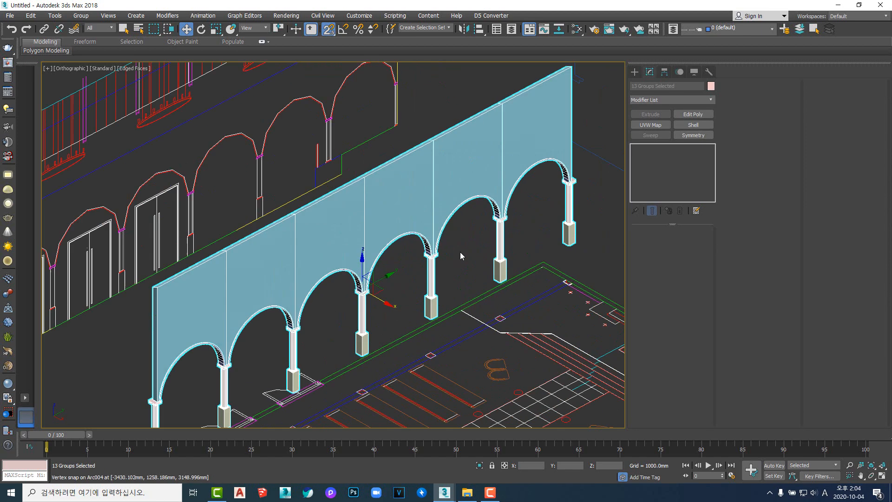
pyautogui.click(81, 15)
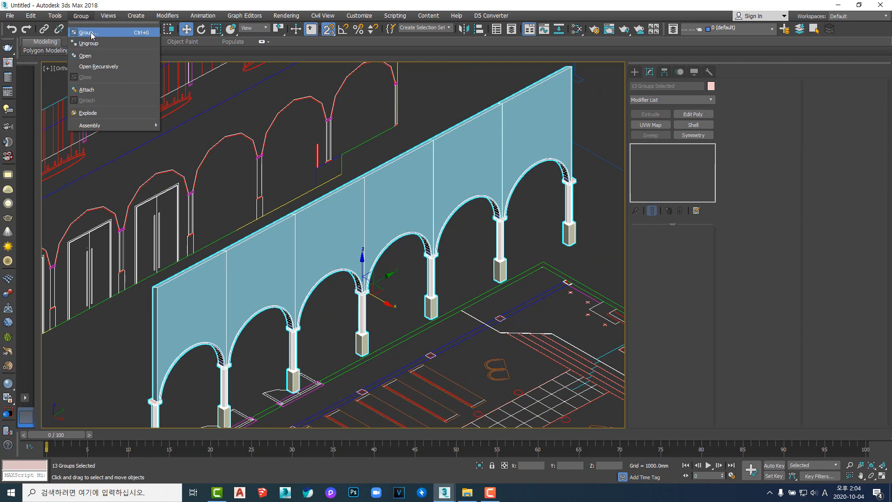
pyautogui.click(91, 33)
pyautogui.click(441, 264)
pyautogui.click(401, 307)
# - Examine the grouped arcade against the floor plan with edged faces off and on
pyautogui.scroll(-5, 423, 281)
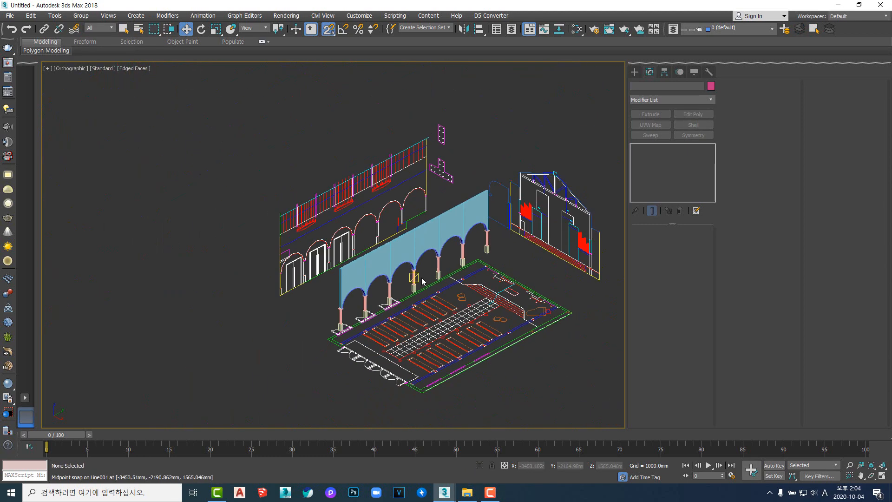
pyautogui.press('F4')
pyautogui.scroll(5, 423, 281)
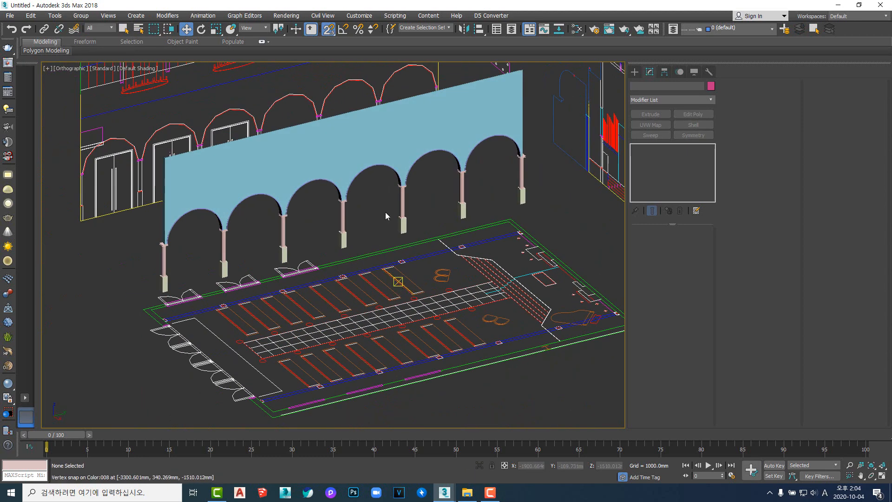
pyautogui.scroll(6, 386, 212)
pyautogui.press('F4')
pyautogui.scroll(-3, 378, 202)
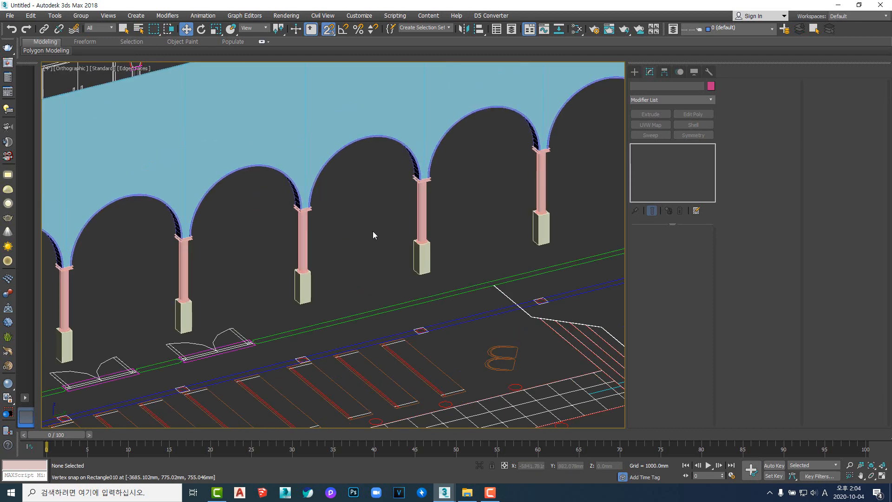
pyautogui.scroll(-4, 372, 231)
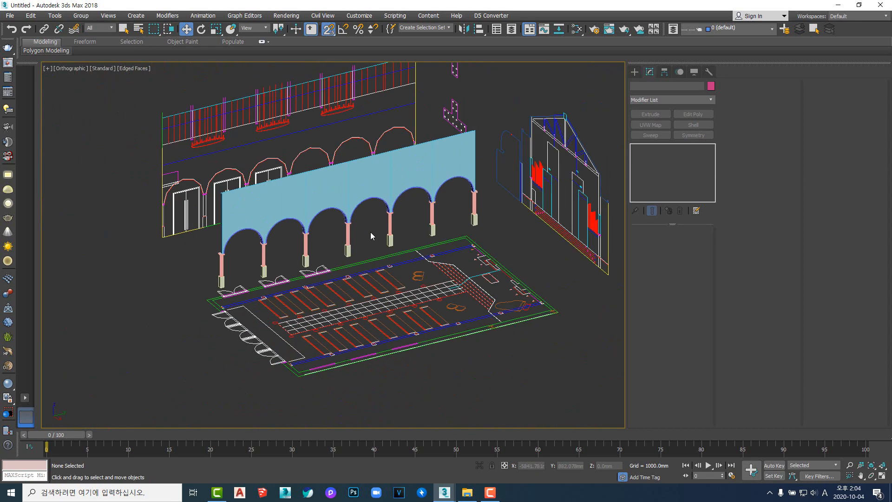
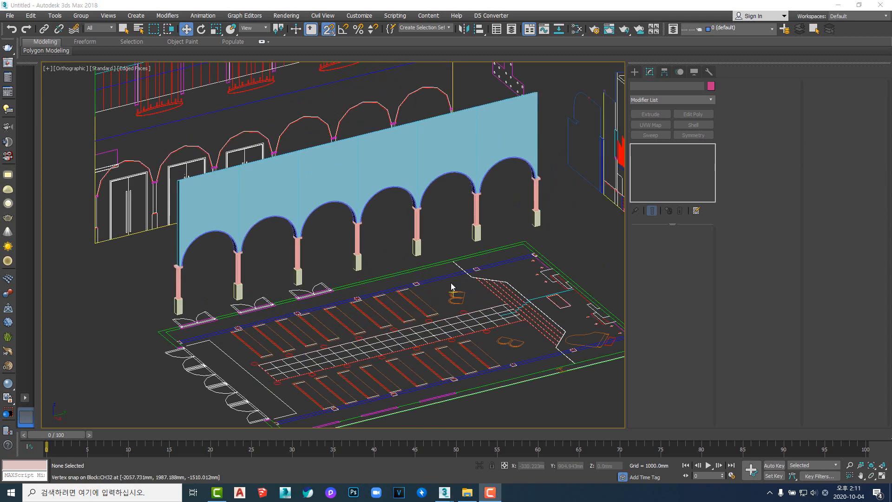
# - Examine the pendant lights and roof lines above the arches in the side elevation drawing
pyautogui.scroll(-5, 451, 263)
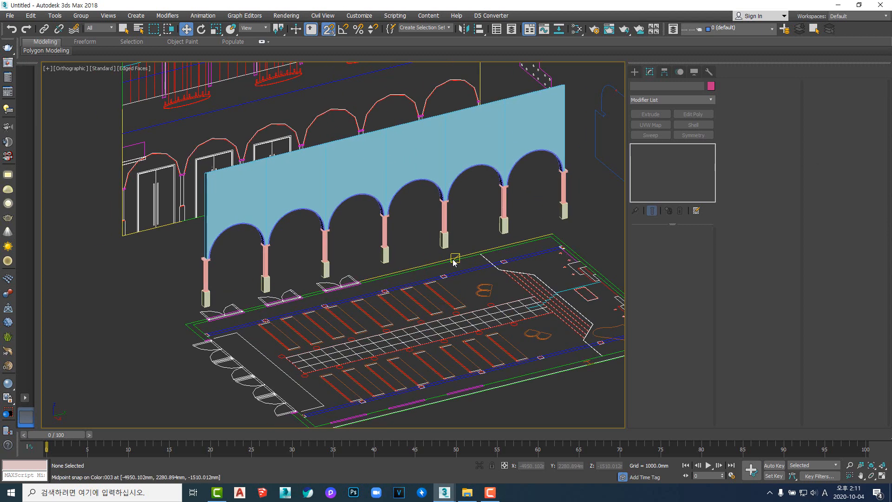
pyautogui.scroll(5, 399, 183)
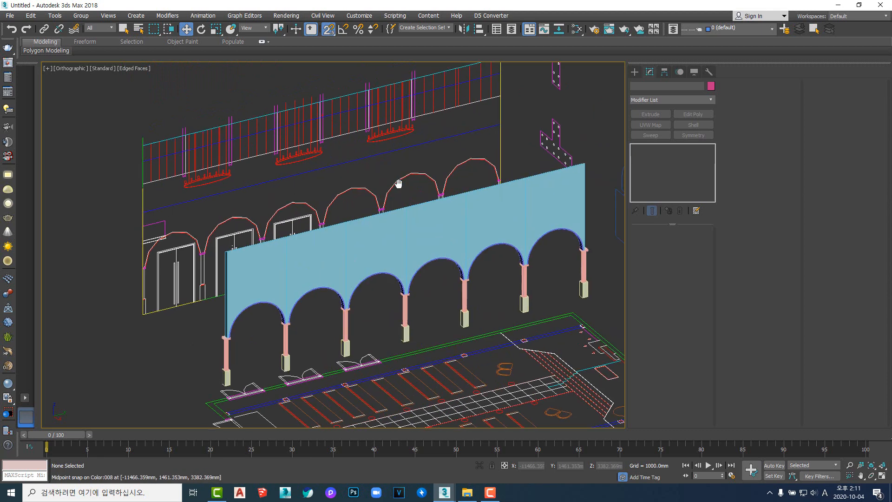
pyautogui.moveTo(398, 183); pyautogui.dragTo(429, 188, button='middle')
pyautogui.scroll(-3, 311, 165)
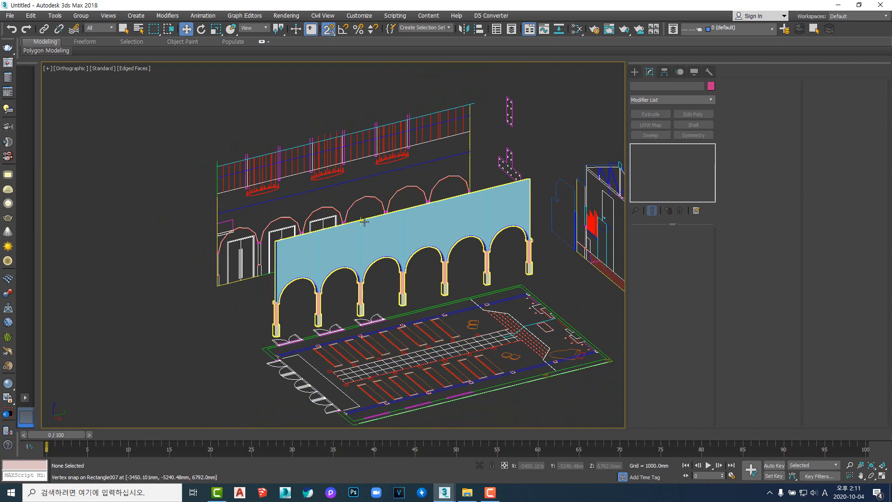
pyautogui.scroll(5, 426, 175)
pyautogui.scroll(-3, 426, 173)
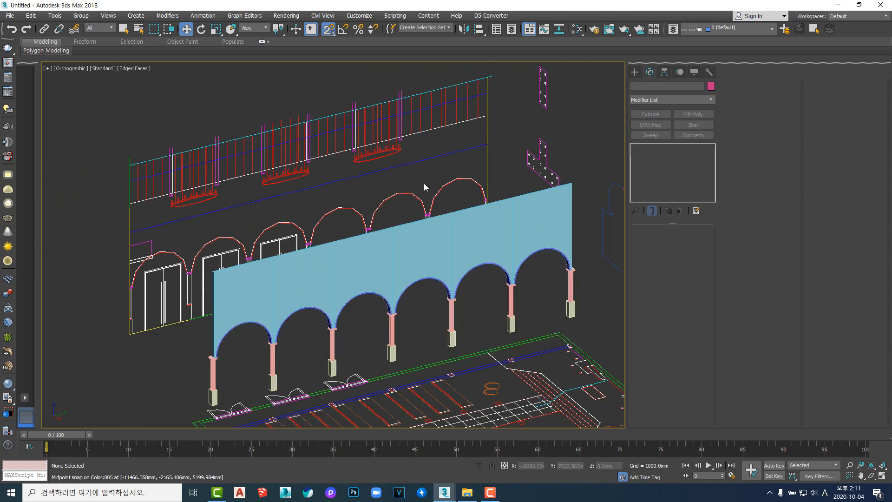
pyautogui.scroll(2, 388, 151)
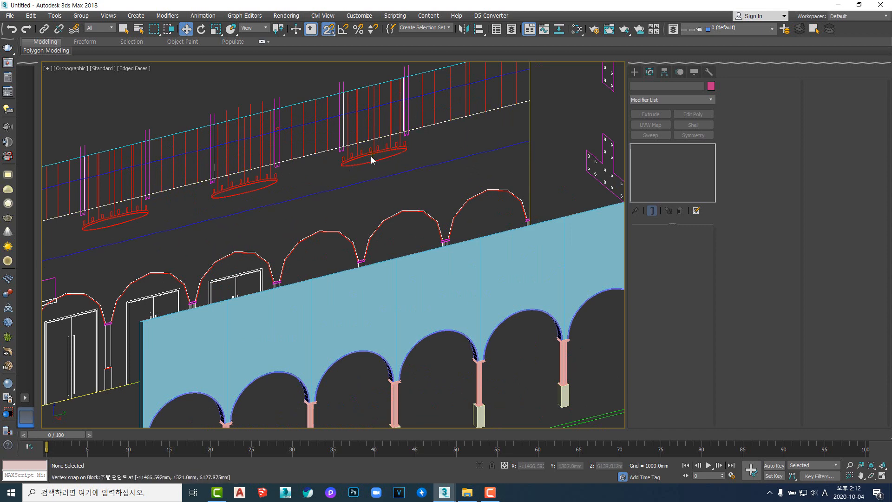
pyautogui.scroll(-2, 391, 165)
pyautogui.scroll(3, 384, 163)
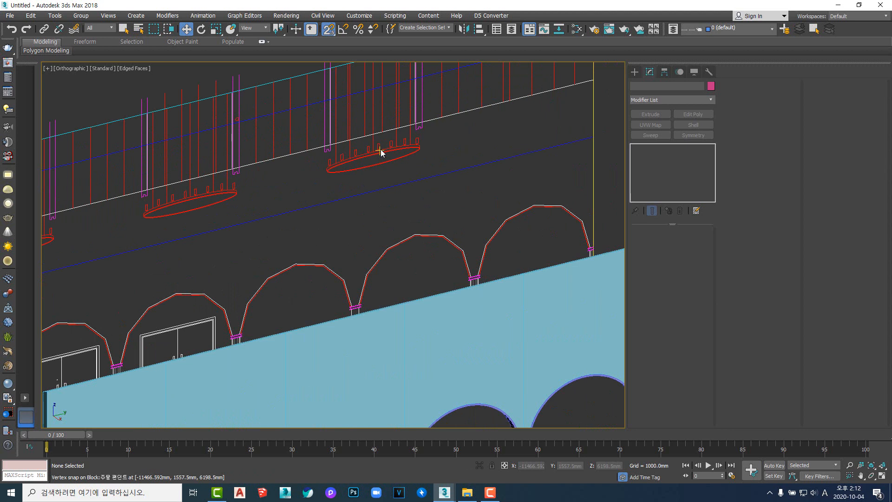
pyautogui.scroll(-1, 389, 159)
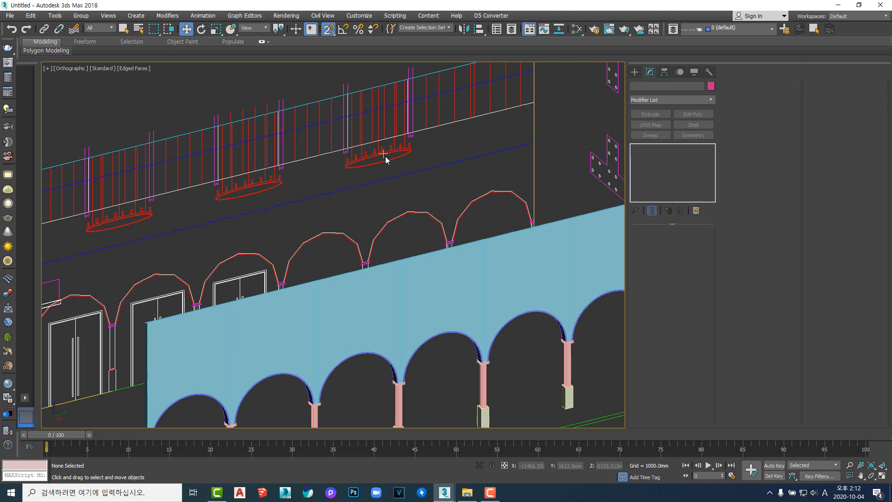
pyautogui.scroll(-6, 385, 159)
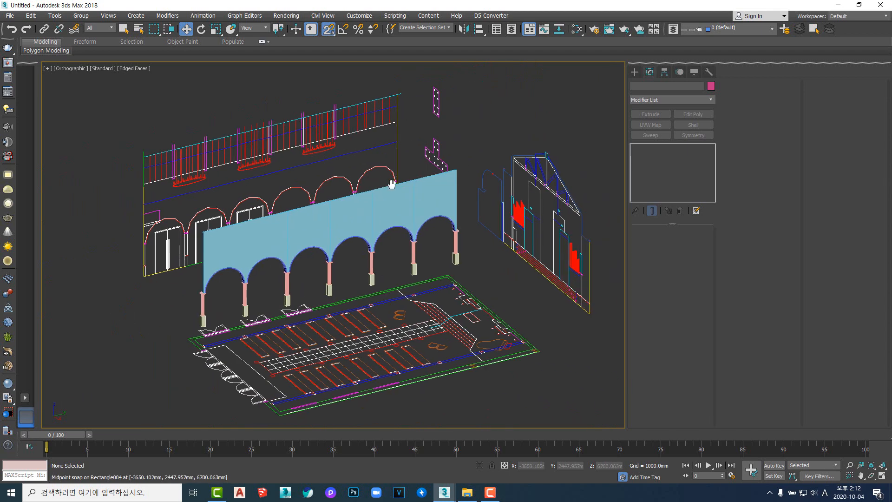
# - Compare the arcade with the side elevation, front elevation and floor plan drawings from an angled view
pyautogui.keyDown('alt'); pyautogui.moveTo(392, 185); pyautogui.dragTo(479, 213, button='middle'); pyautogui.keyUp('alt')
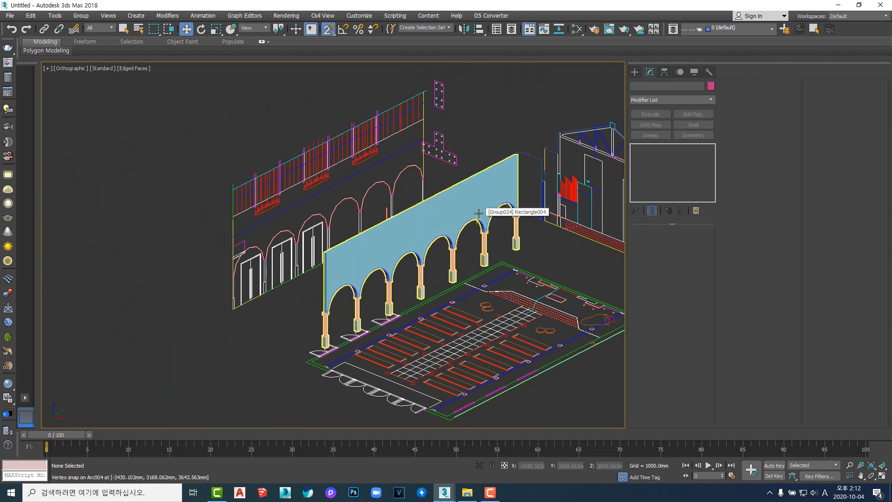
pyautogui.scroll(2, 479, 213)
pyautogui.scroll(-2, 478, 214)
pyautogui.moveTo(418, 236); pyautogui.dragTo(454, 237, button='middle')
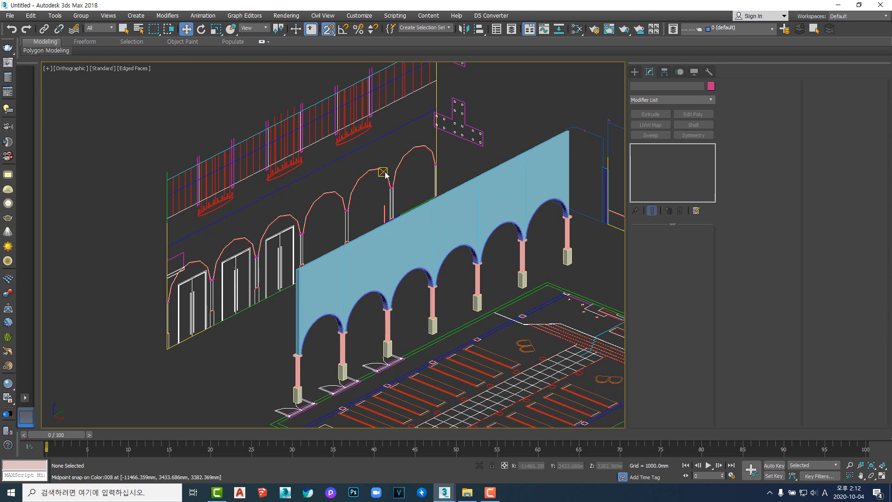
pyautogui.scroll(4, 357, 147)
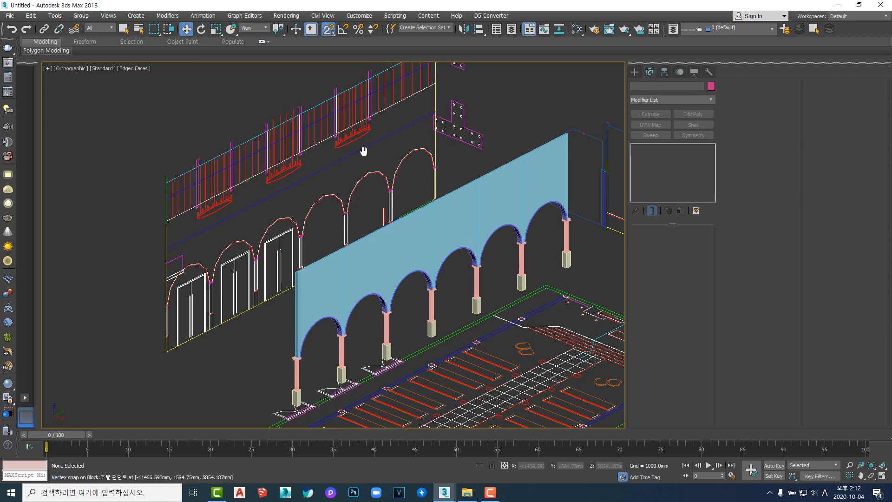
pyautogui.moveTo(356, 147); pyautogui.dragTo(367, 146, button='middle')
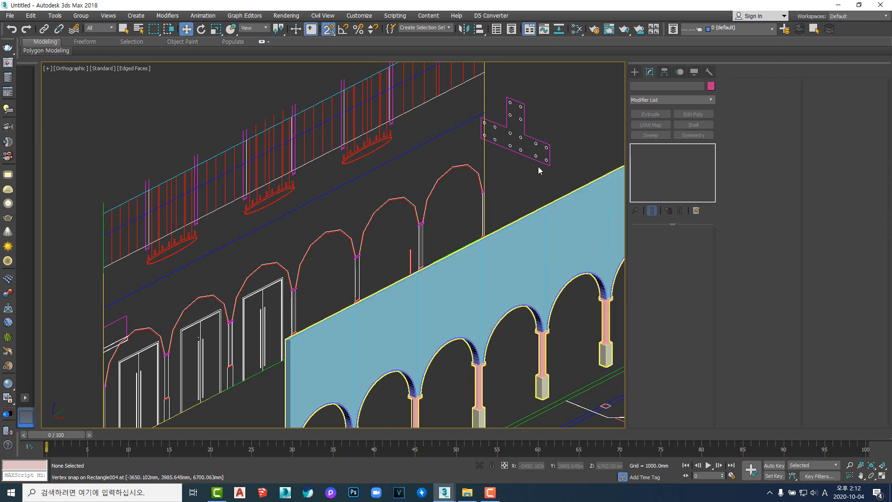
pyautogui.moveTo(359, 152); pyautogui.dragTo(389, 163, button='middle')
pyautogui.scroll(2, 406, 161)
pyautogui.scroll(-3, 405, 161)
pyautogui.moveTo(421, 222); pyautogui.dragTo(325, 218, button='middle')
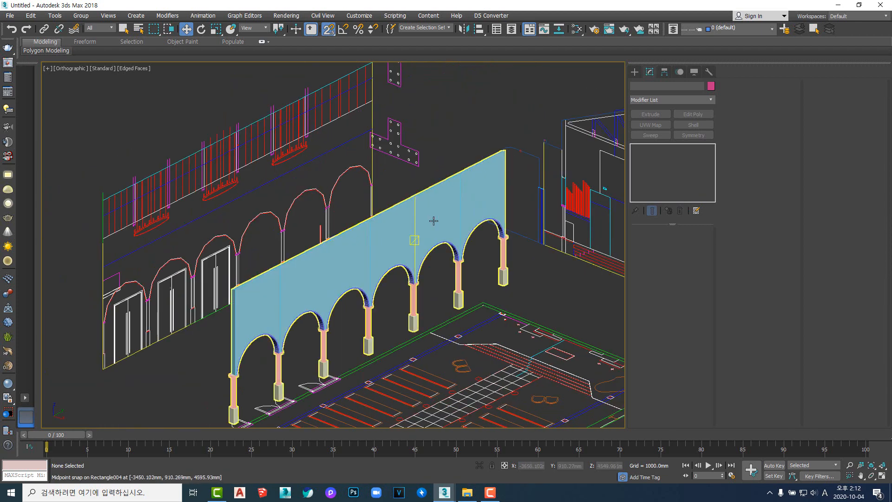
pyautogui.scroll(-4, 434, 221)
pyautogui.scroll(5, 478, 274)
pyautogui.scroll(-1, 462, 288)
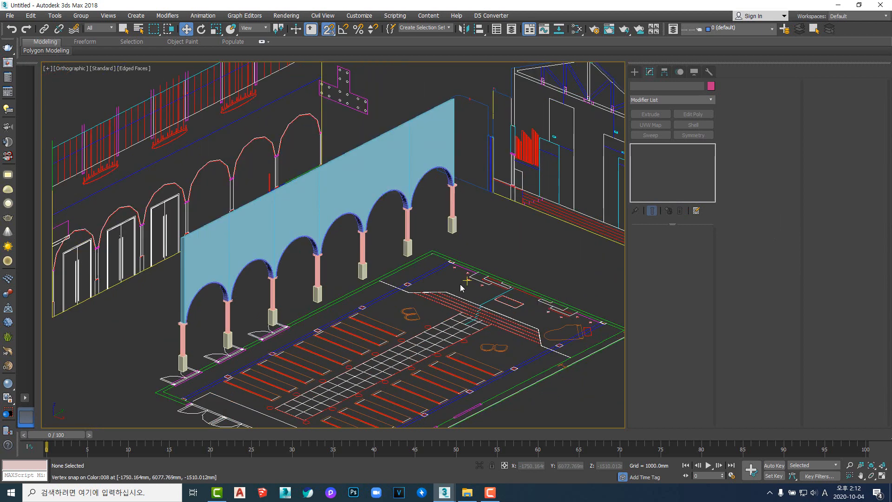
pyautogui.moveTo(442, 282); pyautogui.dragTo(467, 264, button='middle')
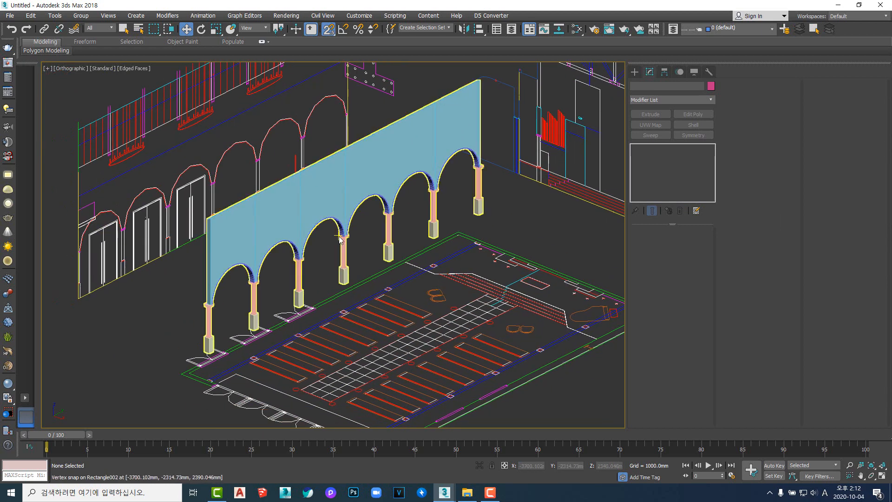
pyautogui.moveTo(340, 236); pyautogui.dragTo(352, 252, button='middle')
pyautogui.scroll(3, 210, 136)
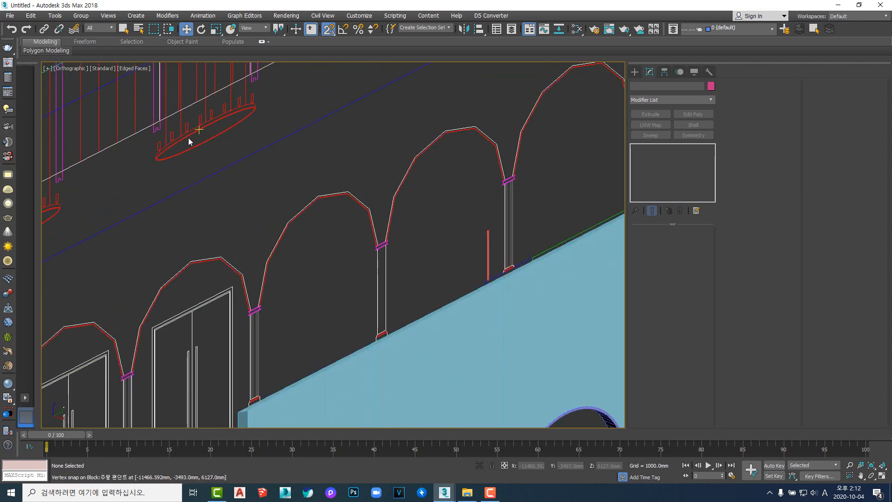
pyautogui.scroll(-5, 263, 131)
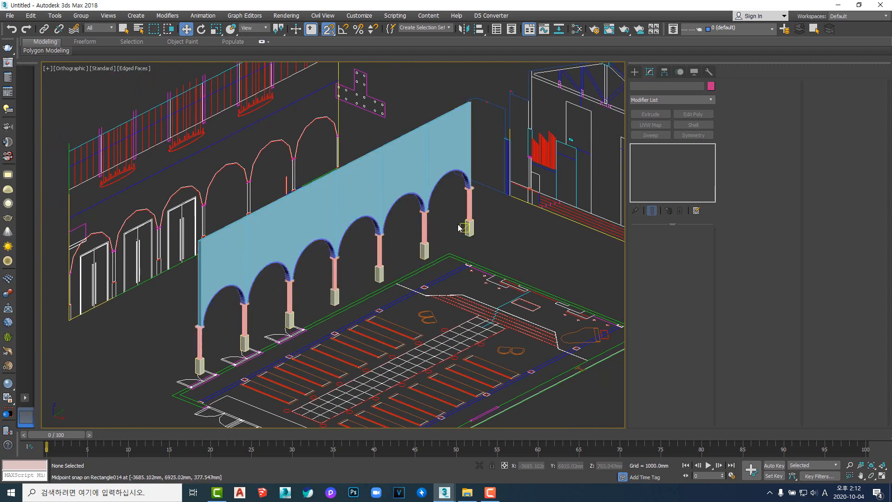
# - Unhide the 01_dwg_ceing layer and view the ceiling drawing over the arcade
pyautogui.click(673, 29)
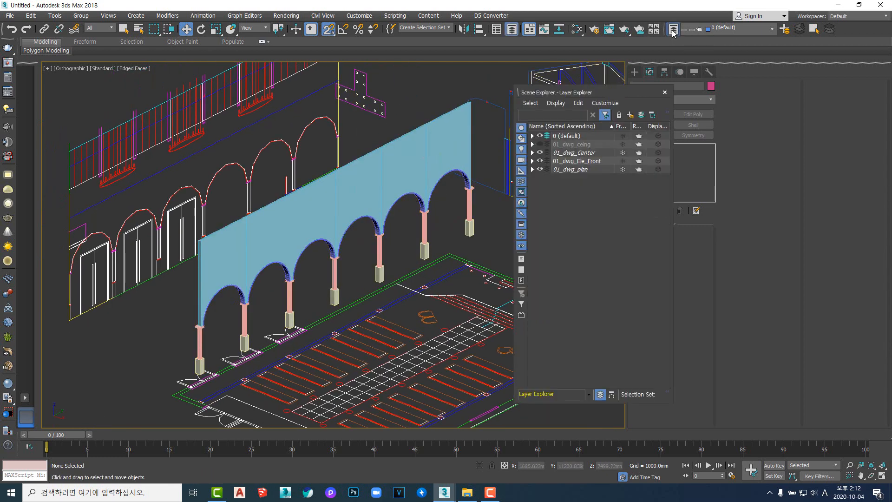
pyautogui.click(539, 144)
pyautogui.scroll(-3, 408, 211)
pyautogui.keyDown('alt'); pyautogui.moveTo(408, 212); pyautogui.dragTo(411, 219, button='middle'); pyautogui.keyUp('alt')
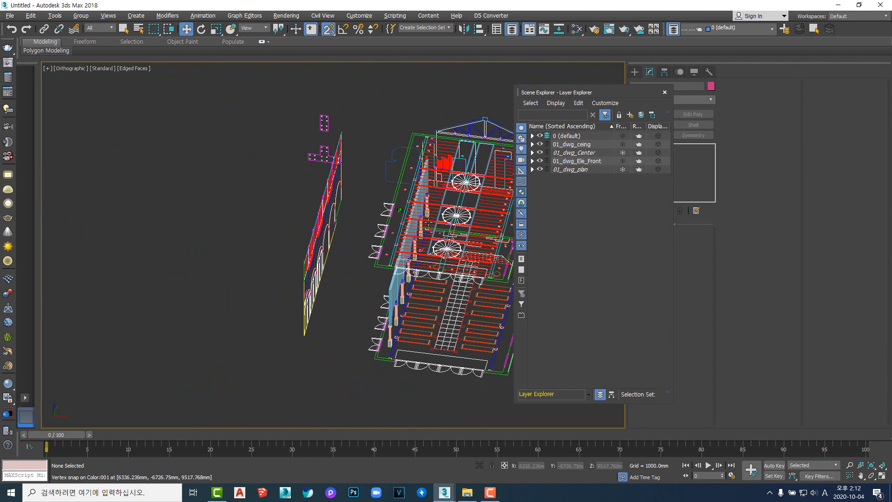
pyautogui.scroll(6, 410, 219)
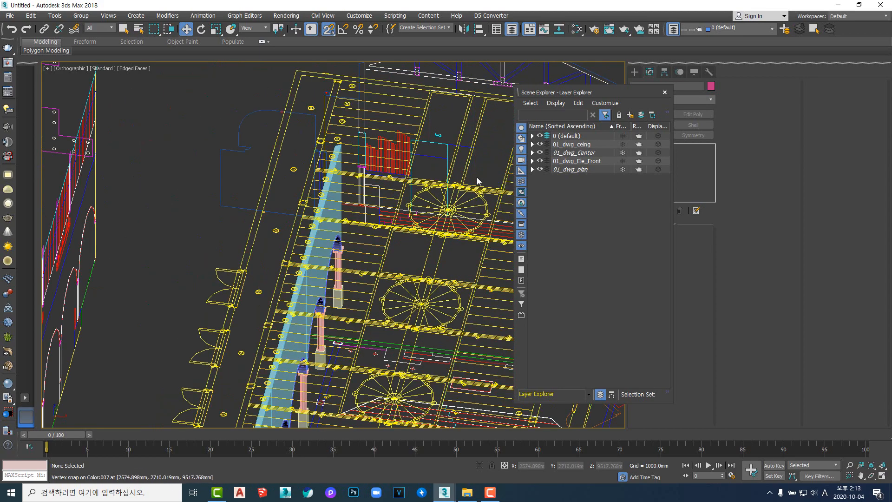
# - Examine the ceiling drawing's round pendant lights and beams above the arcade from several angles
pyautogui.scroll(-2, 449, 209)
pyautogui.scroll(5, 411, 210)
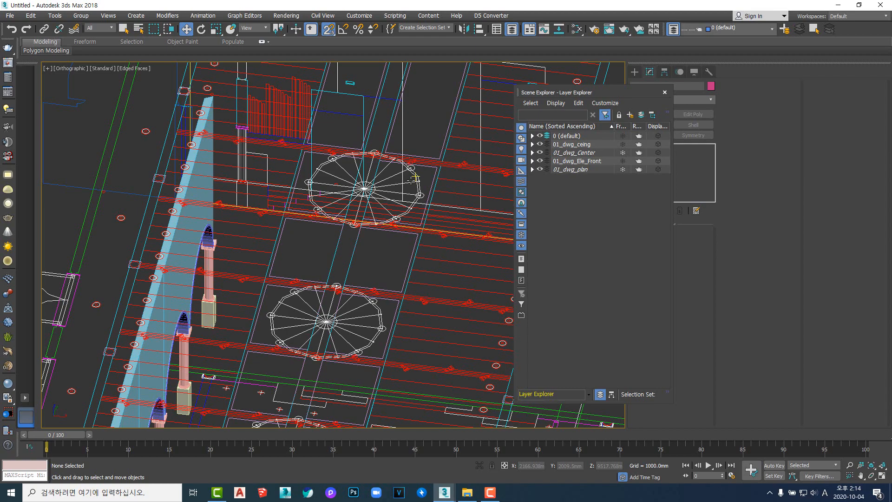
pyautogui.scroll(-6, 380, 182)
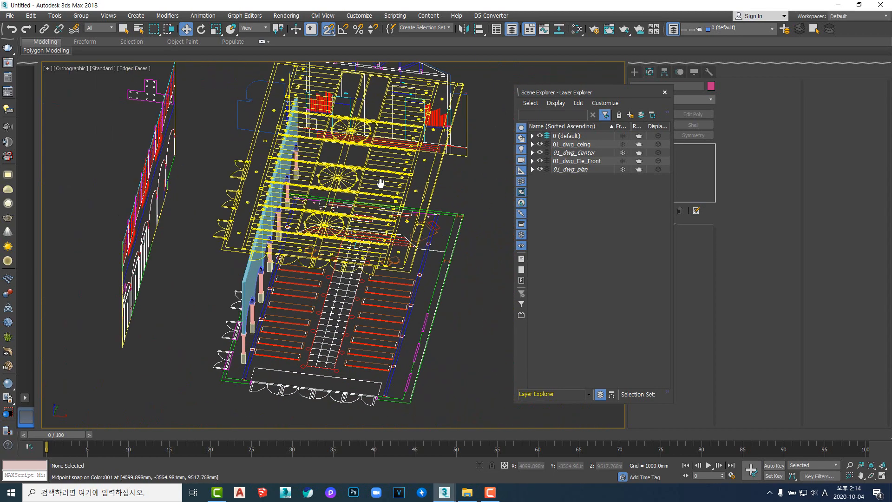
pyautogui.moveTo(380, 182)
pyautogui.keyDown('alt'); pyautogui.mouseDown(button='middle')
pyautogui.moveTo(348, 170)
pyautogui.moveTo(379, 200)
pyautogui.mouseUp(button='middle'); pyautogui.keyUp('alt')
pyautogui.scroll(4, 409, 176)
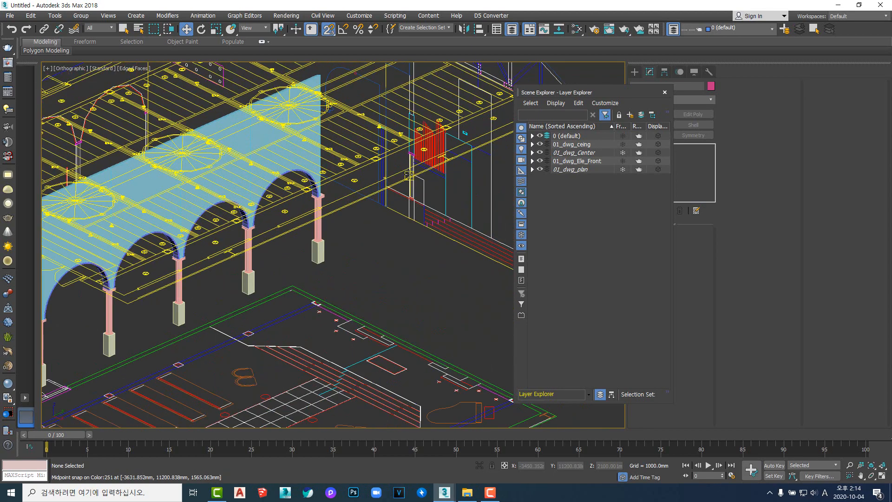
pyautogui.scroll(-3, 409, 176)
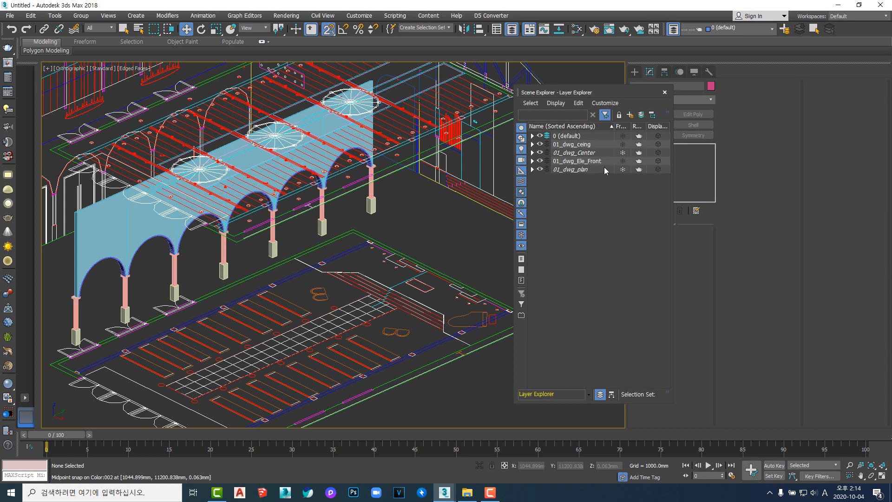
# - Hide the 01_dwg_plan layer
pyautogui.click(540, 169)
pyautogui.moveTo(379, 220); pyautogui.dragTo(416, 213, button='middle')
pyautogui.scroll(-5, 411, 216)
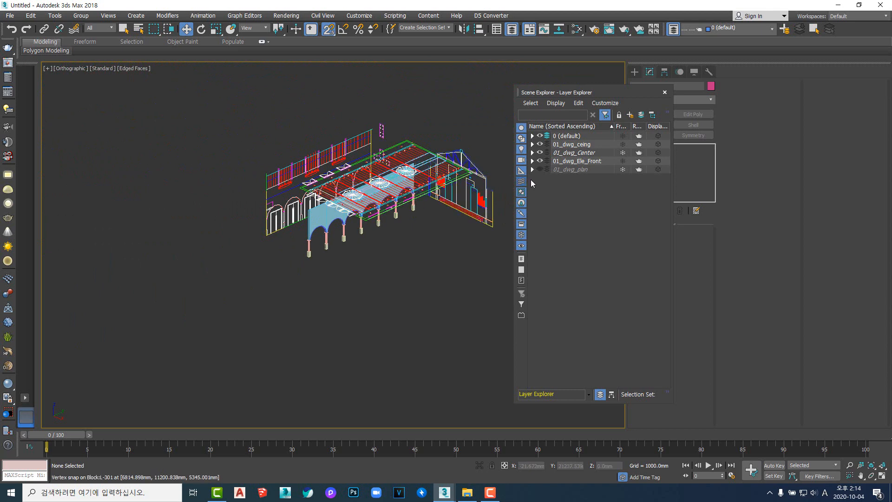
# - Select the ceiling drawing to identify its layer and freeze the 01_dwg_ceing layer
pyautogui.scroll(4, 430, 189)
pyautogui.click(423, 181)
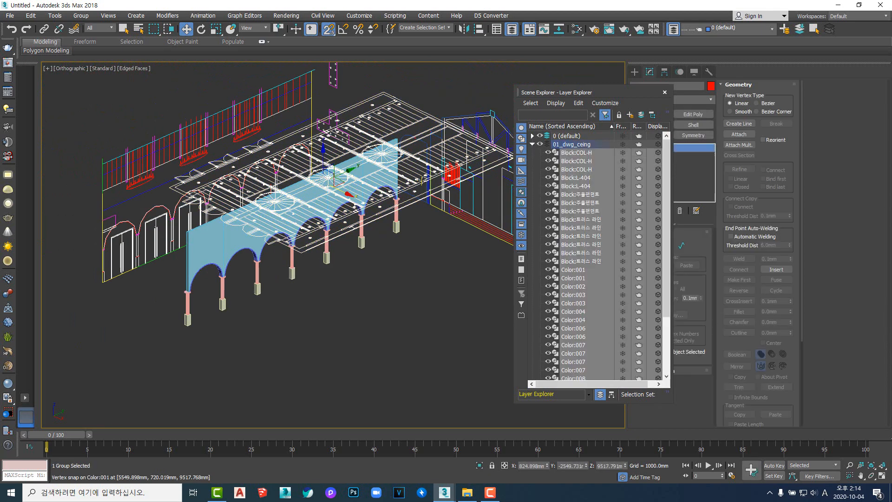
pyautogui.rightClick(423, 180)
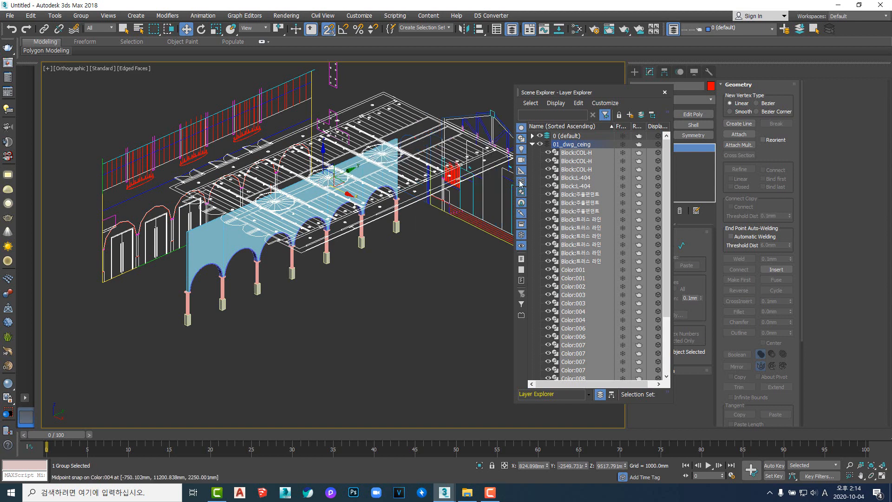
pyautogui.click(533, 144)
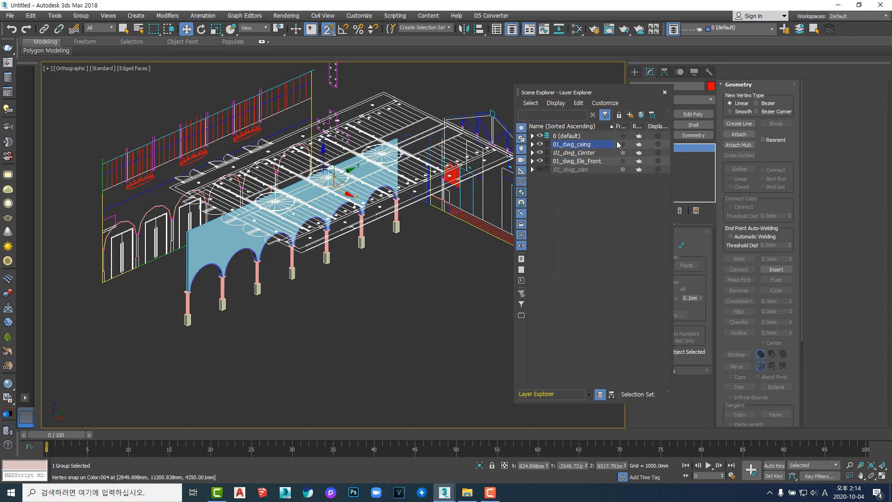
pyautogui.click(419, 282)
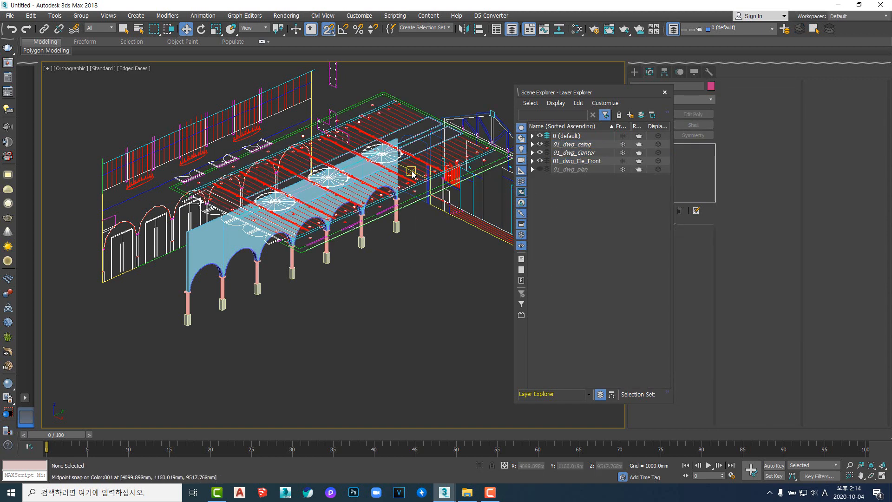
pyautogui.click(412, 175)
pyautogui.moveTo(412, 175); pyautogui.dragTo(403, 277, button='middle')
pyautogui.click(403, 277)
# - Check the arcade against the ceiling and elevation drawings from angled views and close the Layer Explorer
pyautogui.keyDown('alt'); pyautogui.moveTo(352, 224); pyautogui.dragTo(615, 109, button='middle'); pyautogui.keyUp('alt')
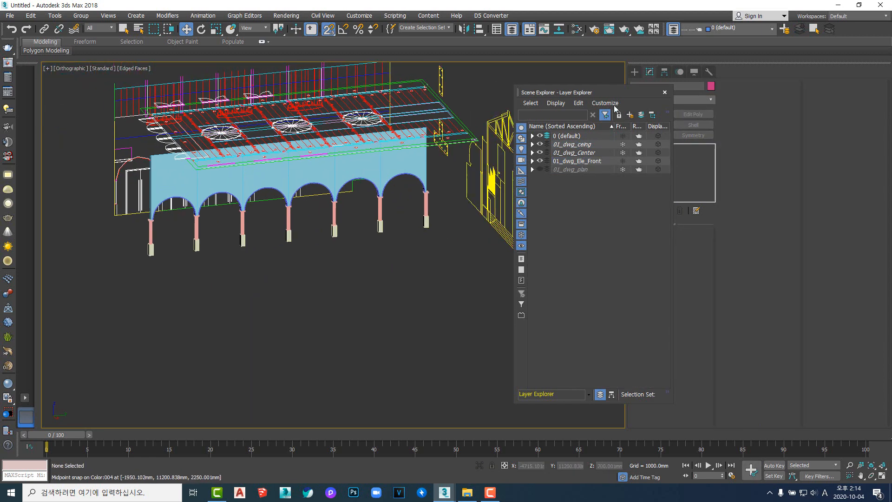
pyautogui.click(664, 92)
pyautogui.keyDown('alt'); pyautogui.moveTo(408, 200); pyautogui.dragTo(371, 199, button='middle'); pyautogui.keyUp('alt')
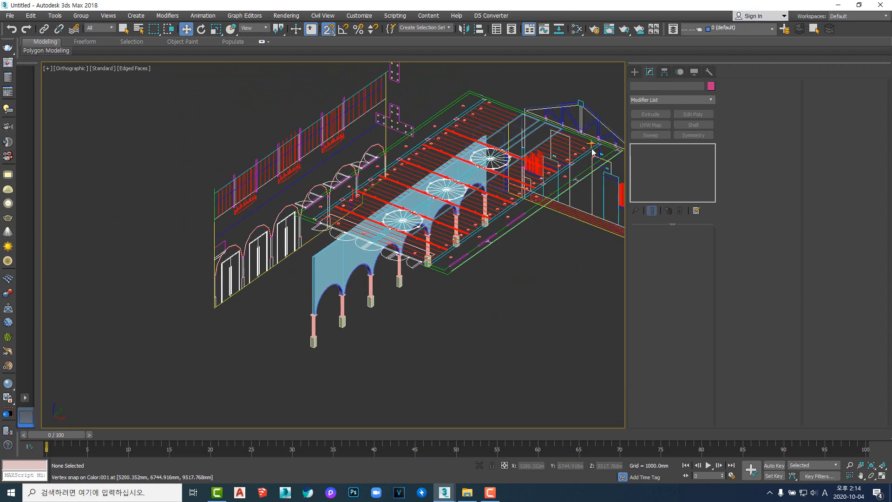
pyautogui.click(674, 29)
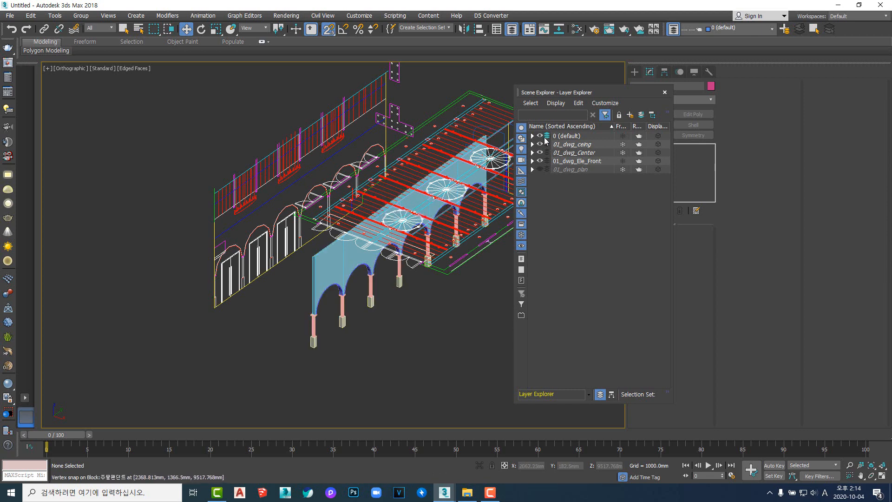
pyautogui.click(664, 92)
# - Examine the round pendant light and its outer ring in the ceiling drawing from the top view
pyautogui.moveTo(478, 281); pyautogui.dragTo(453, 285, button='middle')
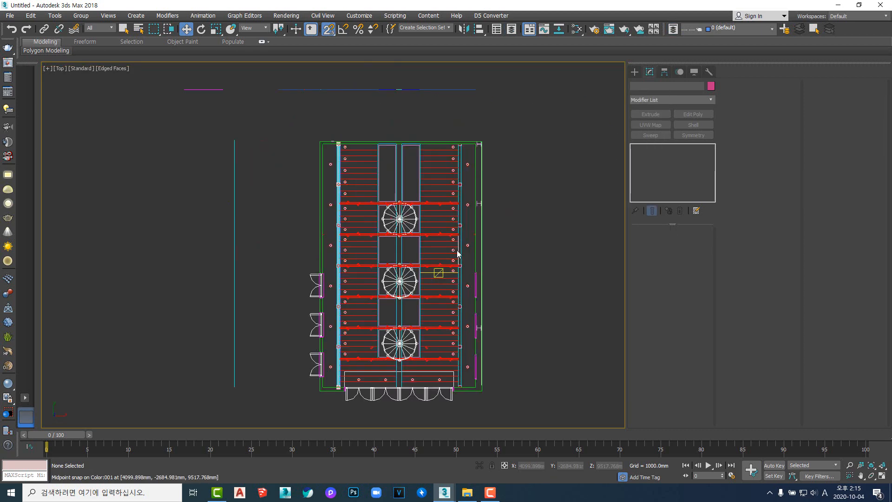
pyautogui.scroll(6, 417, 223)
pyautogui.moveTo(333, 209); pyautogui.dragTo(396, 213, button='middle')
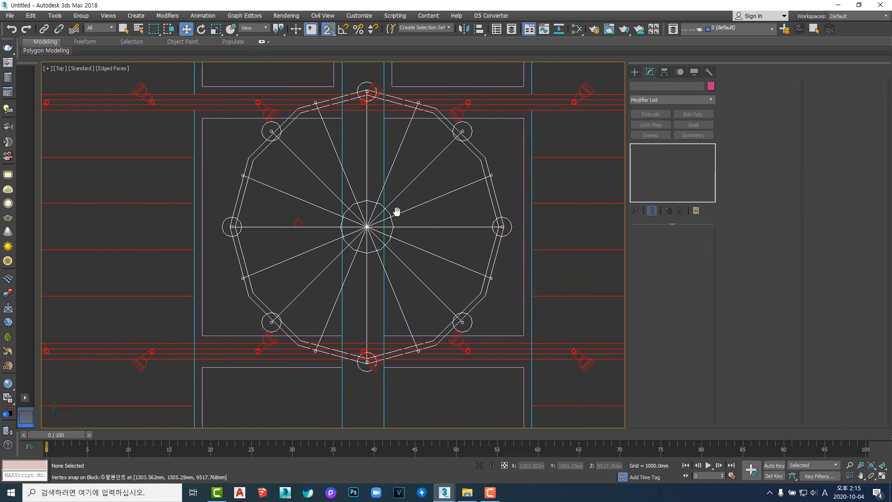
pyautogui.scroll(2, 236, 207)
pyautogui.scroll(-2, 498, 227)
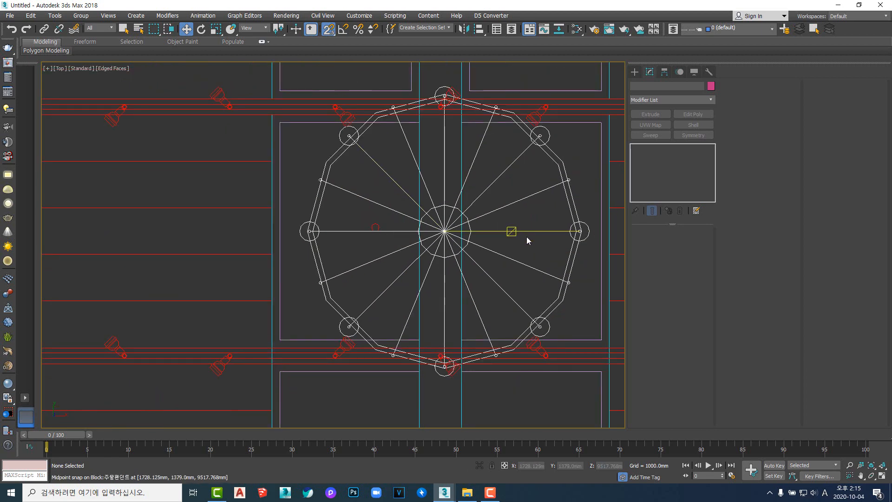
pyautogui.moveTo(545, 241); pyautogui.dragTo(504, 225, button='middle')
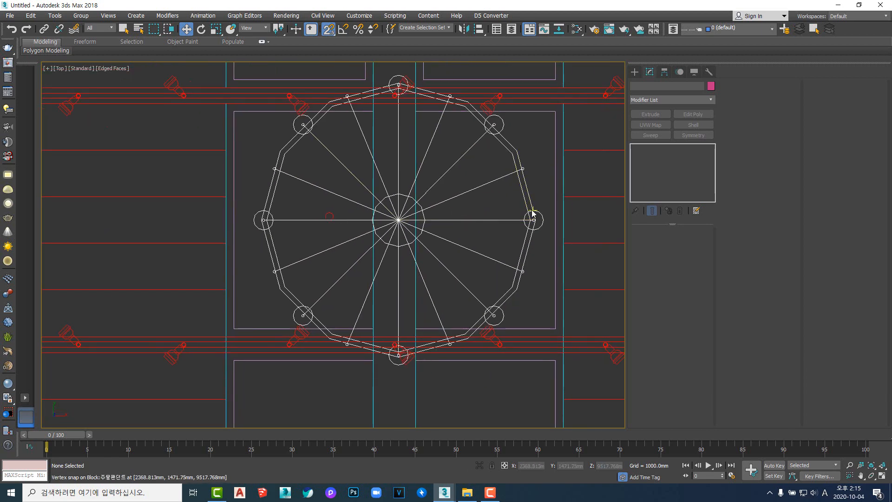
pyautogui.scroll(3, 533, 214)
pyautogui.scroll(-2, 530, 231)
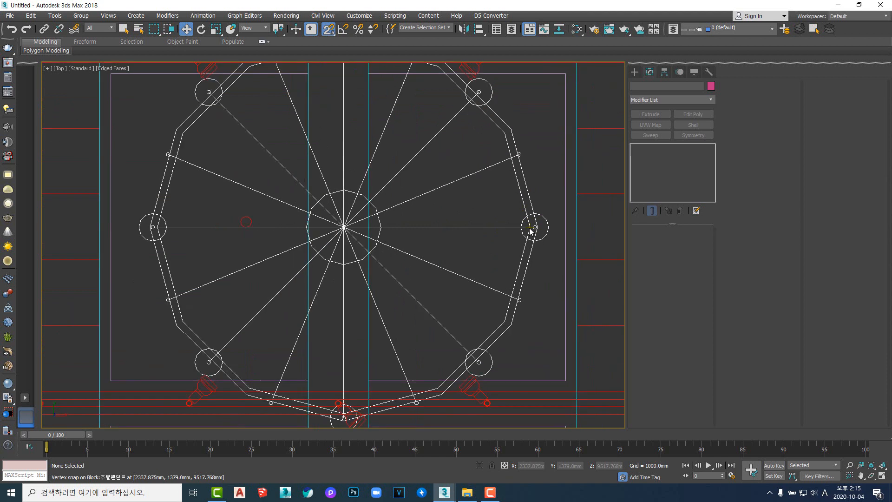
# - Draw a circle with the Edge creation method across the pendant light's outer ring, with a radius of 1300 mm
pyautogui.rightClick(455, 212)
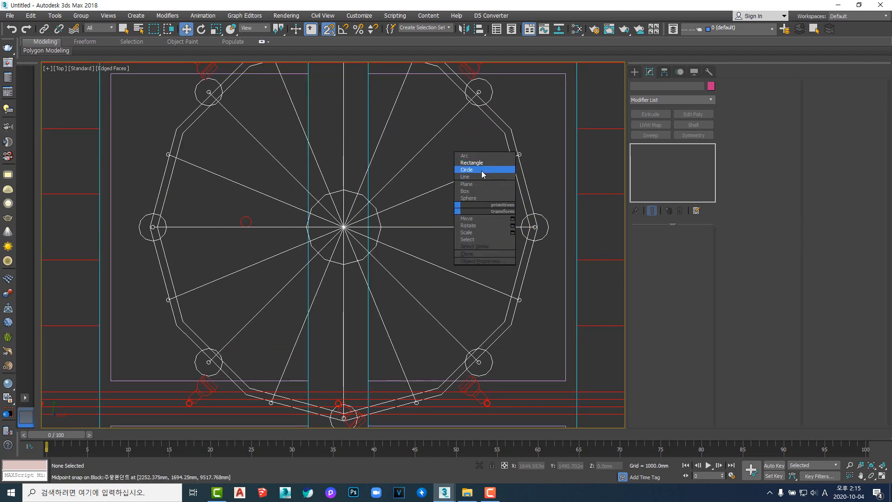
pyautogui.click(482, 170)
pyautogui.moveTo(443, 229); pyautogui.dragTo(487, 205, button='middle')
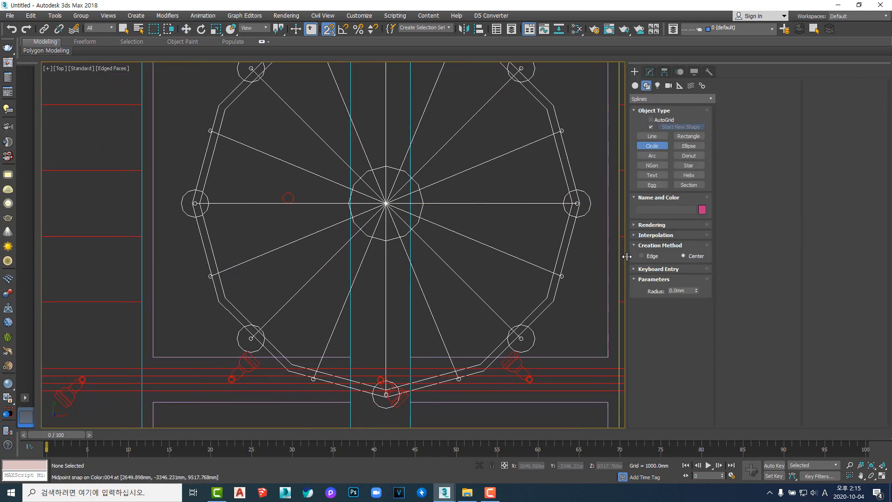
pyautogui.click(647, 257)
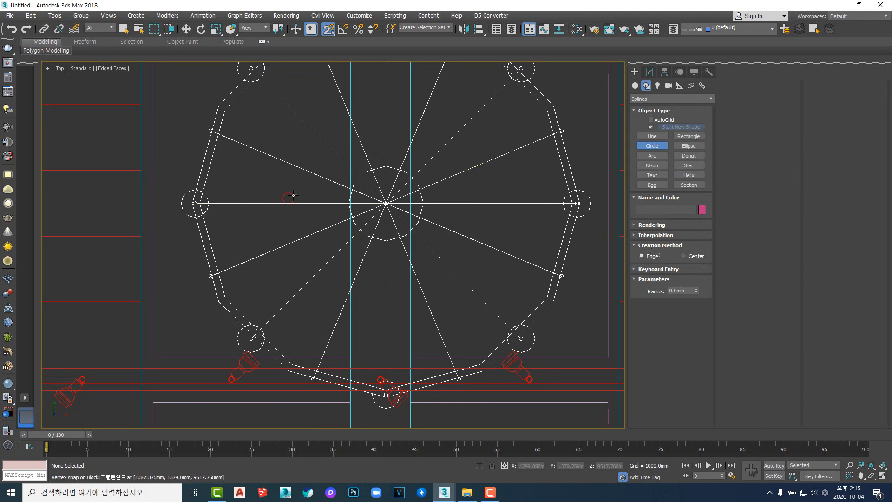
pyautogui.scroll(5, 189, 206)
pyautogui.moveTo(197, 198)
pyautogui.mouseDown()
pyautogui.moveTo(468, 197)
pyautogui.moveTo(358, 197)
pyautogui.moveTo(413, 211)
pyautogui.moveTo(462, 196)
pyautogui.moveTo(414, 179)
pyautogui.mouseUp()
pyautogui.scroll(-4, 468, 197)
pyautogui.scroll(6, 414, 205)
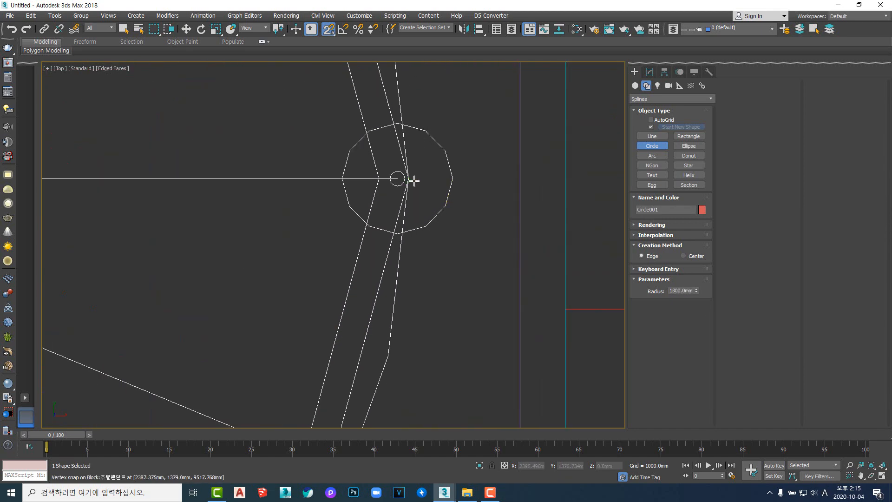
pyautogui.scroll(-5, 414, 180)
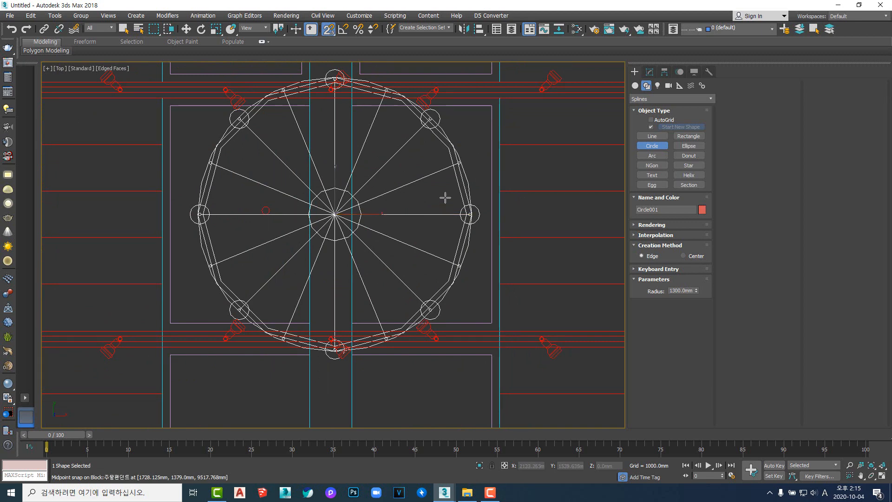
pyautogui.scroll(5, 479, 217)
pyautogui.scroll(-2, 477, 215)
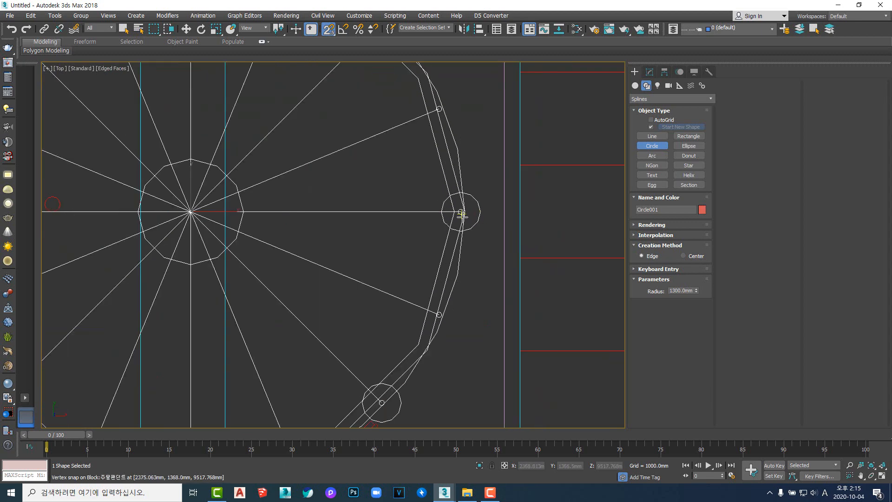
pyautogui.scroll(-4, 433, 205)
pyautogui.scroll(1, 433, 205)
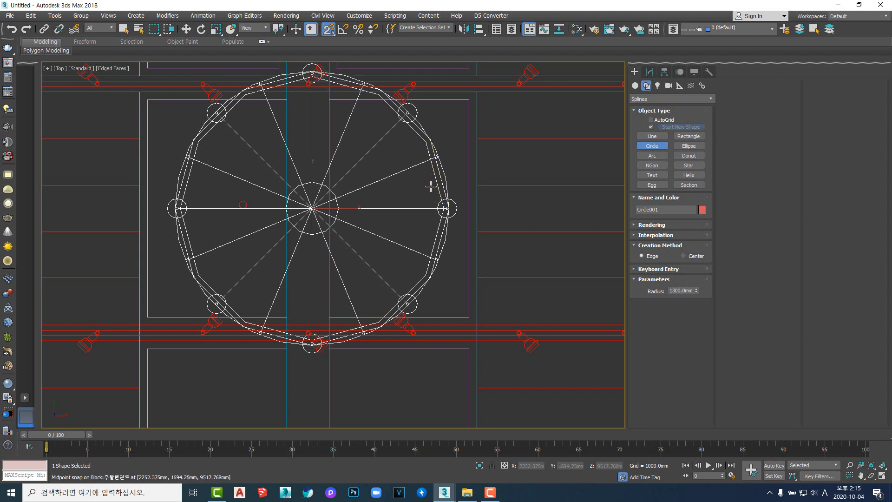
# - Turn off Start New Shape and draw a second circle along the pendant ring's inner edge, radius 1250.5 mm, within the same shape
pyautogui.moveTo(467, 210); pyautogui.dragTo(504, 206, button='middle')
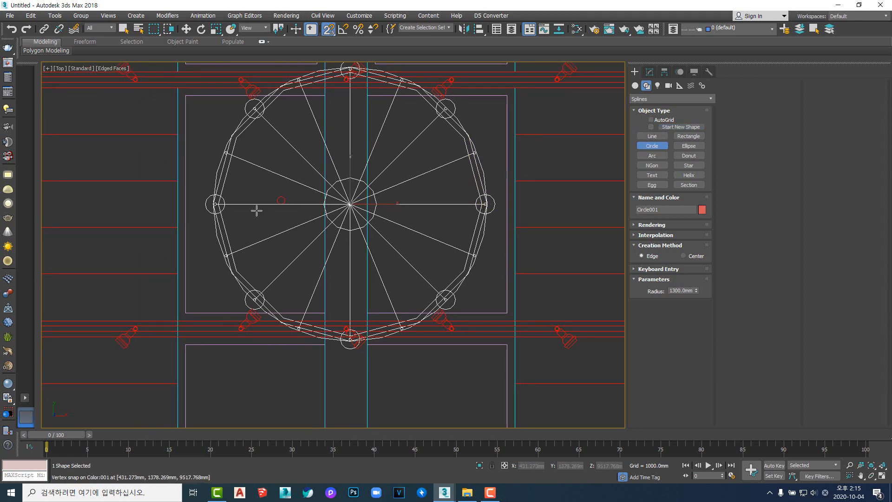
pyautogui.scroll(8, 219, 203)
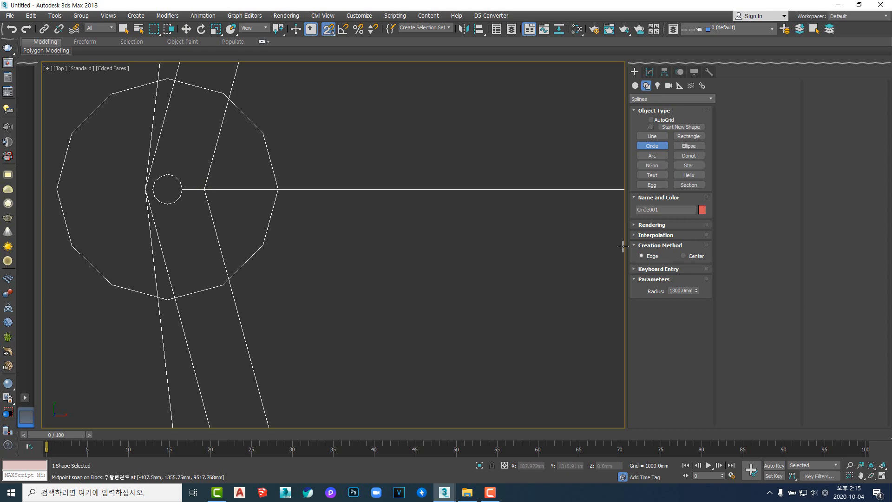
pyautogui.moveTo(207, 189); pyautogui.dragTo(408, 224)
pyautogui.scroll(-4, 465, 231)
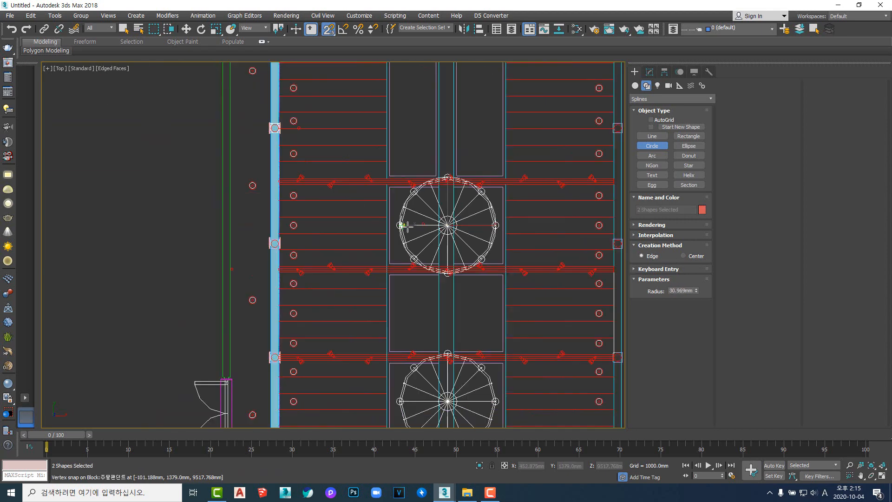
pyautogui.scroll(10, 483, 235)
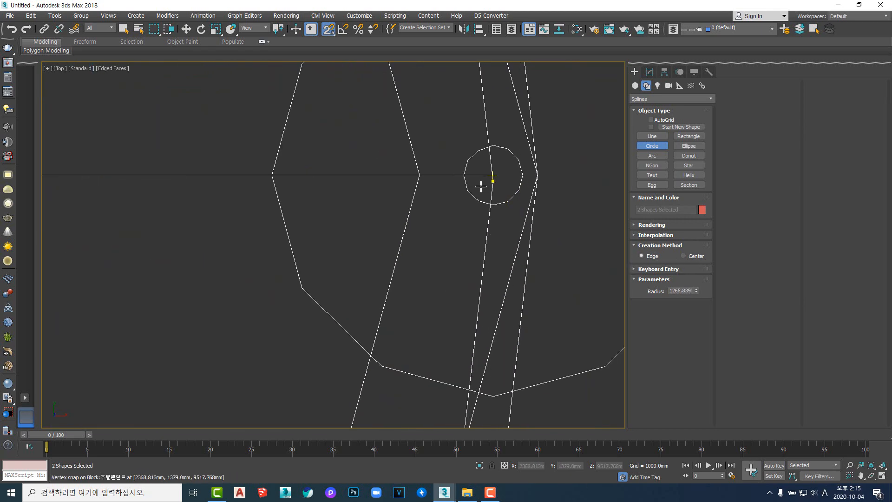
pyautogui.scroll(-6, 421, 176)
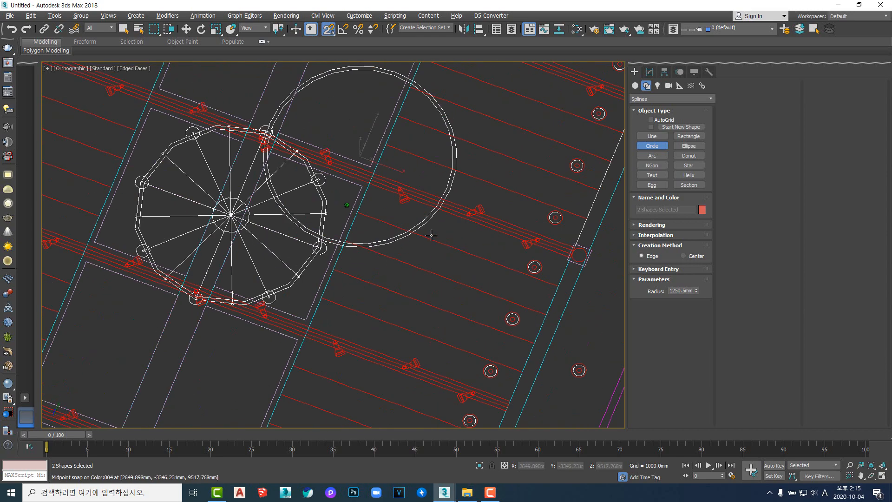
pyautogui.keyDown('alt'); pyautogui.moveTo(430, 235); pyautogui.dragTo(411, 214, button='middle'); pyautogui.keyUp('alt')
pyautogui.scroll(5, 456, 203)
pyautogui.scroll(-5, 490, 215)
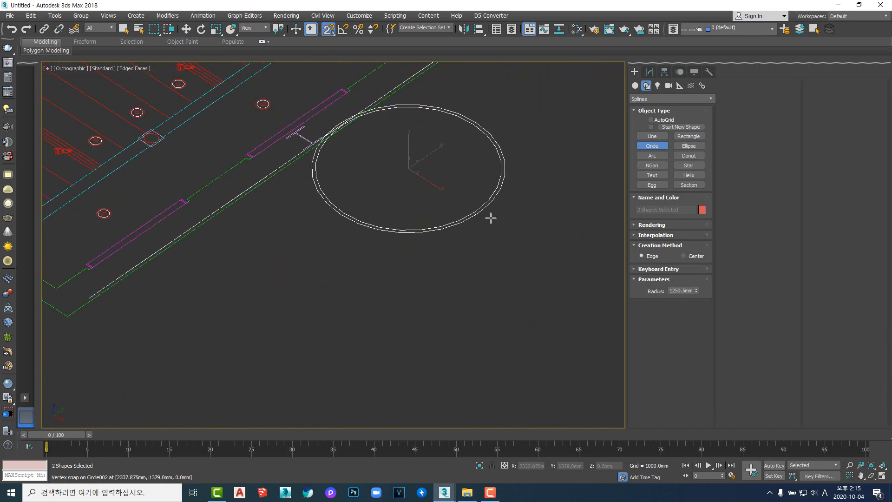
pyautogui.moveTo(490, 215); pyautogui.dragTo(460, 237, button='middle')
pyautogui.scroll(6, 472, 210)
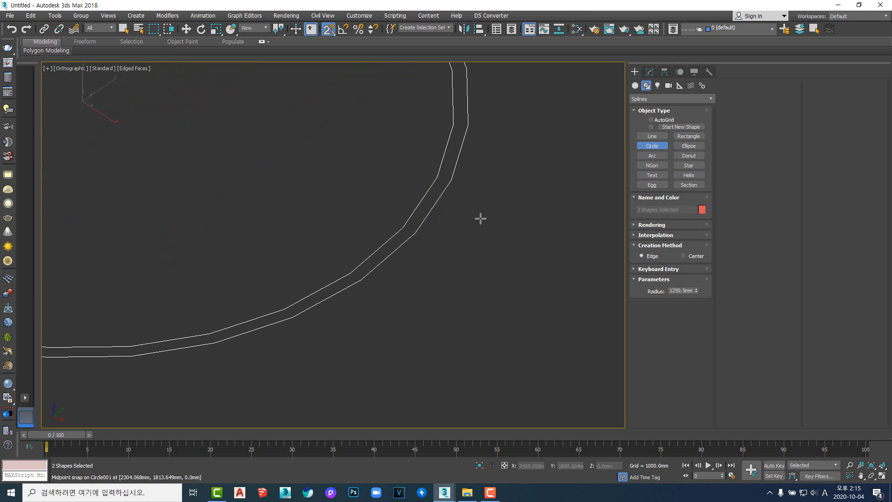
# - Finish drawing circles and set the double-circle shape's interpolation steps to 12
pyautogui.press('w')
pyautogui.scroll(-6, 465, 233)
pyautogui.moveTo(444, 249)
pyautogui.mouseDown(button='middle')
pyautogui.moveTo(459, 259)
pyautogui.moveTo(440, 255)
pyautogui.mouseUp(button='middle')
pyautogui.scroll(5, 452, 265)
pyautogui.scroll(-4, 442, 280)
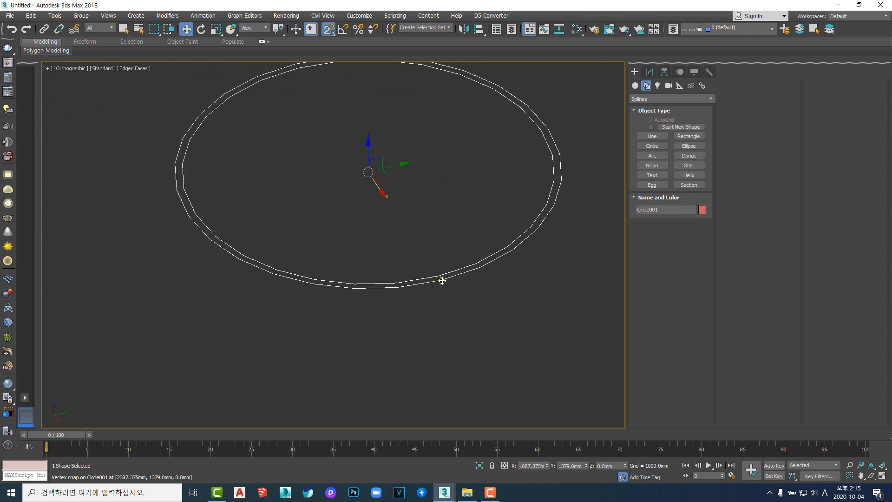
pyautogui.scroll(3, 461, 280)
pyautogui.scroll(-2, 448, 263)
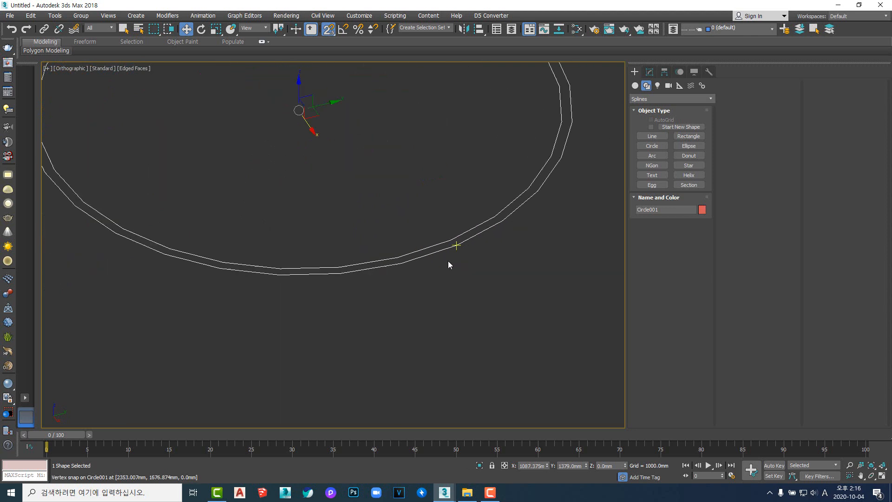
pyautogui.scroll(3, 448, 264)
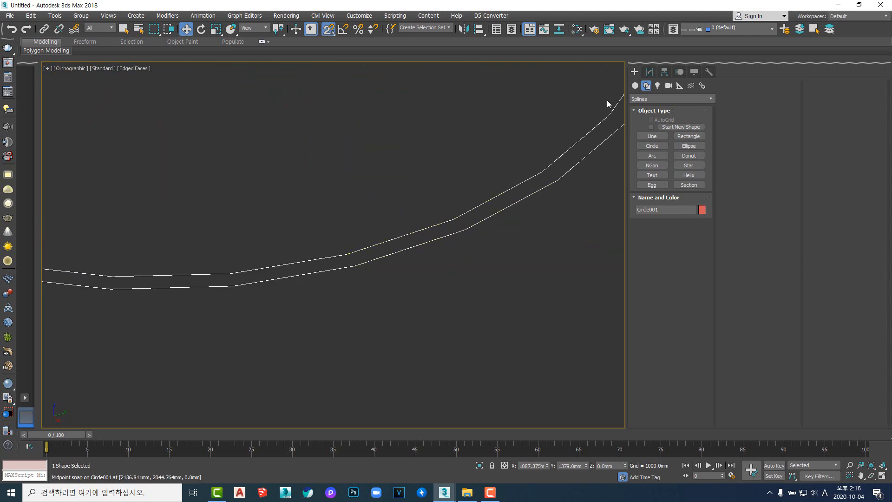
pyautogui.click(649, 72)
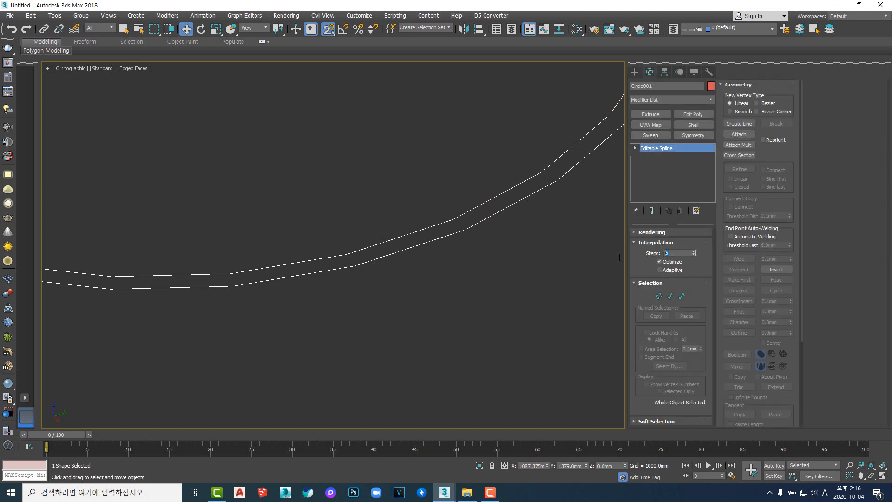
pyautogui.press('Return')
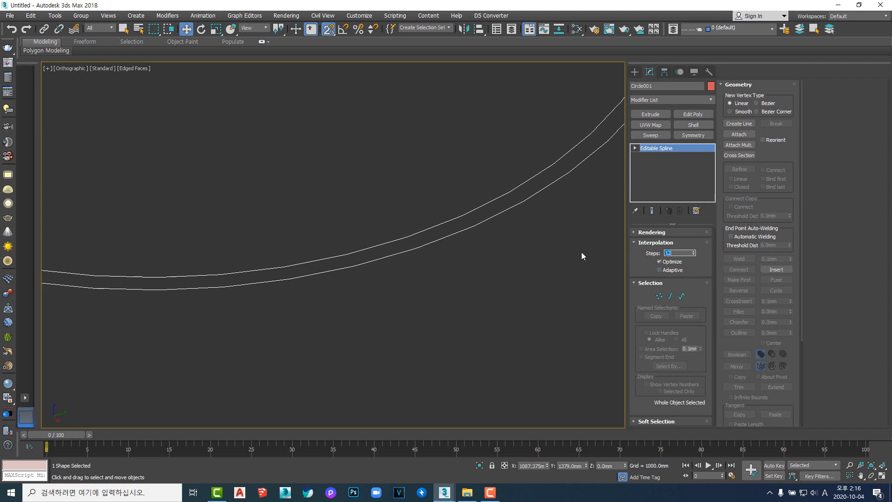
# - Check the smoothed double-circle shape up close and its position relative to the arcade and ceiling drawing
pyautogui.scroll(-10, 436, 223)
pyautogui.moveTo(436, 233); pyautogui.dragTo(457, 275, button='middle')
pyautogui.scroll(4, 512, 204)
pyautogui.scroll(-4, 514, 204)
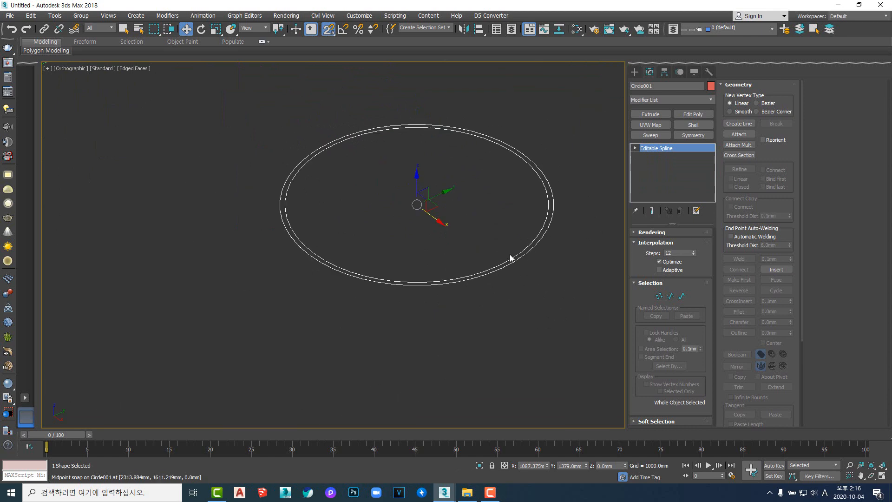
pyautogui.scroll(-6, 446, 260)
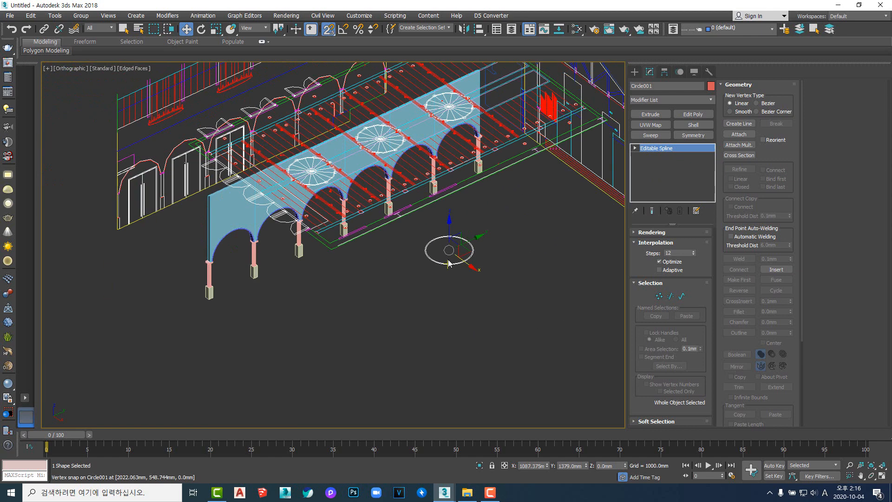
pyautogui.scroll(6, 450, 256)
pyautogui.scroll(-2, 474, 253)
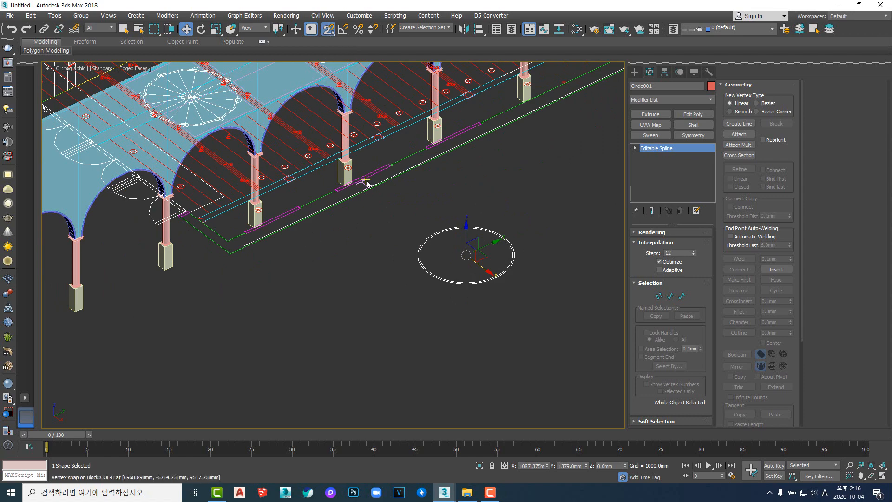
pyautogui.scroll(-1, 444, 285)
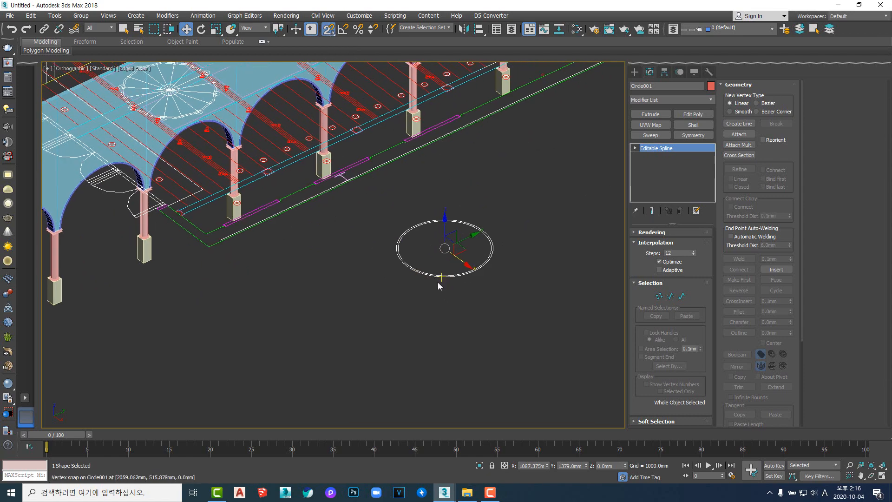
pyautogui.scroll(5, 440, 284)
pyautogui.scroll(-5, 438, 279)
pyautogui.scroll(3, 430, 221)
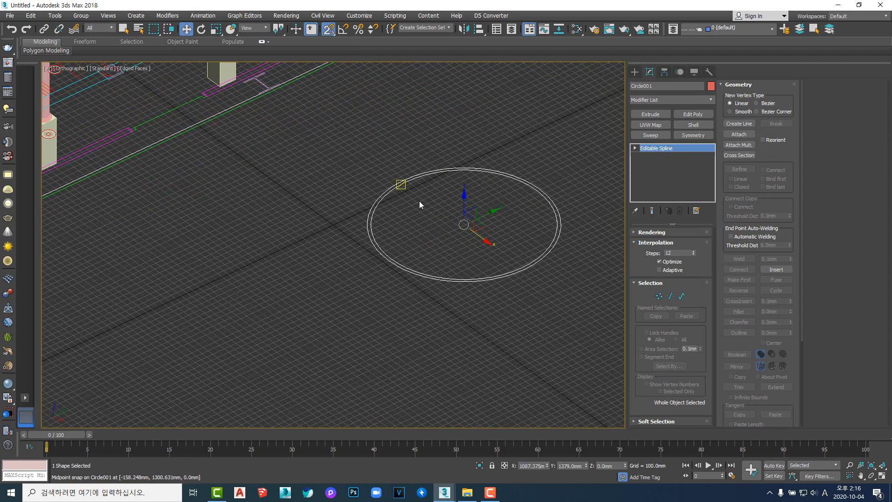
# - Hide the grid and, in the right wireframe view, raise the double-circle shape to the drawn pendant ring's height, about Z 5996 mm
pyautogui.press('g')
pyautogui.press('v')
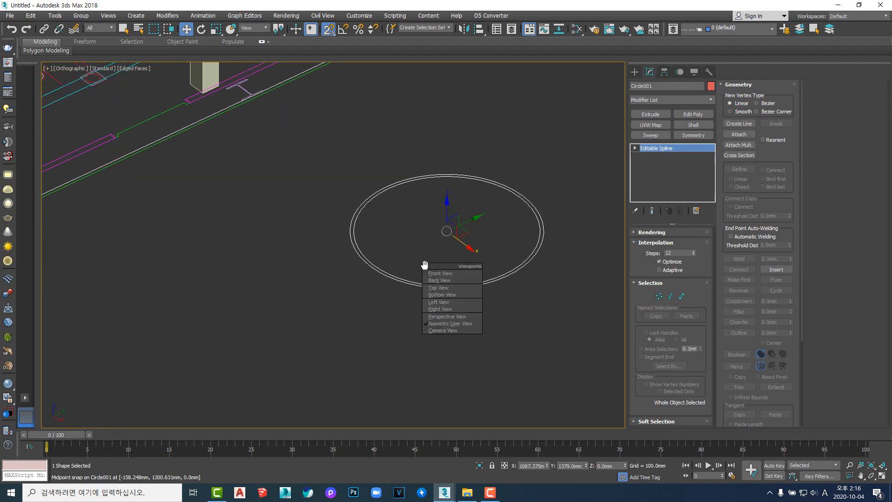
pyautogui.press('r')
pyautogui.scroll(-4, 425, 268)
pyautogui.scroll(-3, 425, 260)
pyautogui.scroll(3, 442, 264)
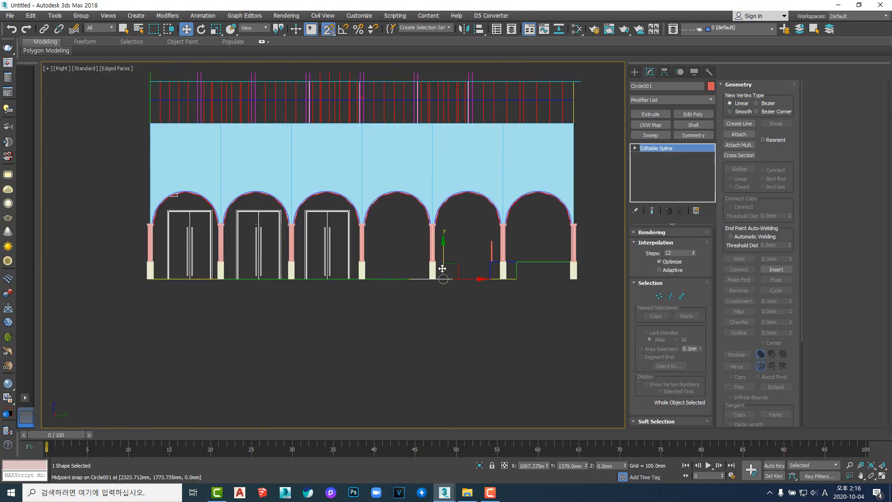
pyautogui.press('F3')
pyautogui.moveTo(443, 256); pyautogui.dragTo(428, 160)
pyautogui.scroll(5, 481, 86)
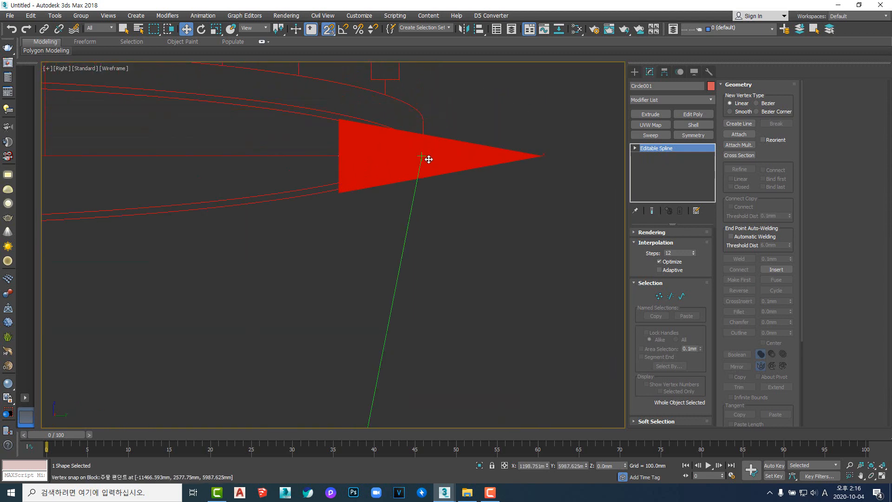
pyautogui.scroll(-5, 424, 152)
pyautogui.scroll(4, 306, 221)
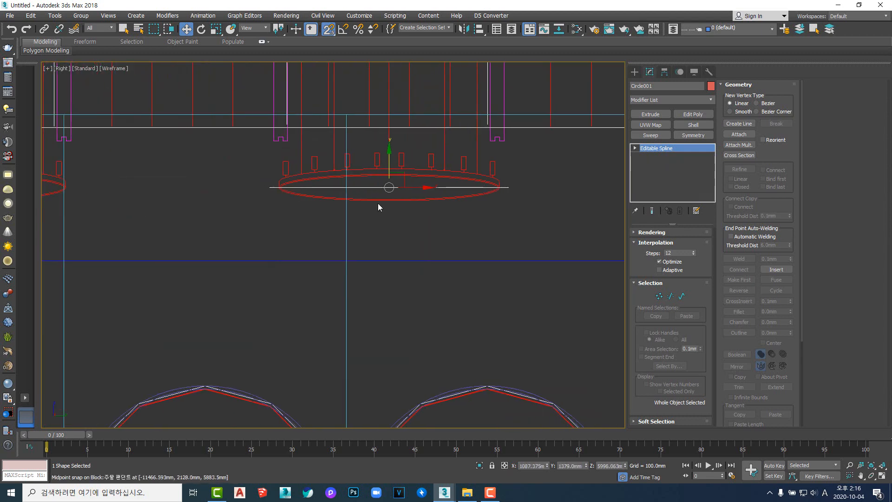
pyautogui.moveTo(429, 166); pyautogui.dragTo(111, 194)
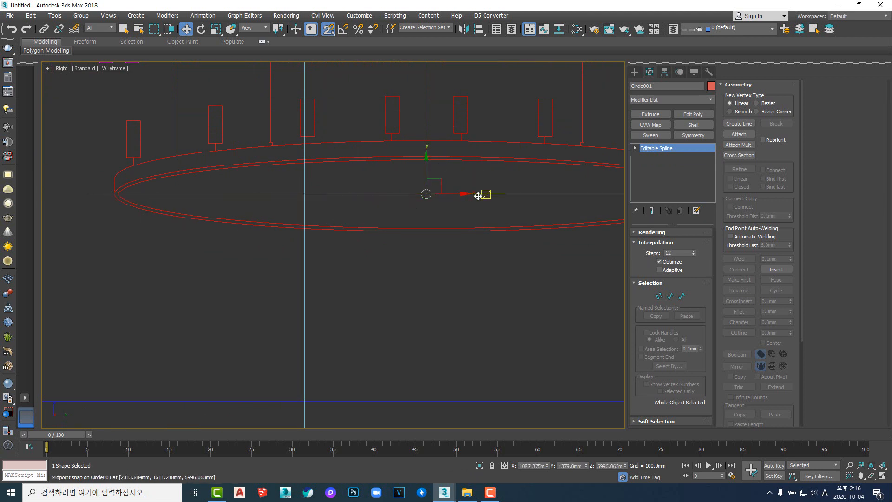
# - Enlarge and shrink the transform gizmo to adjust its display size
pyautogui.scroll(3, 478, 196)
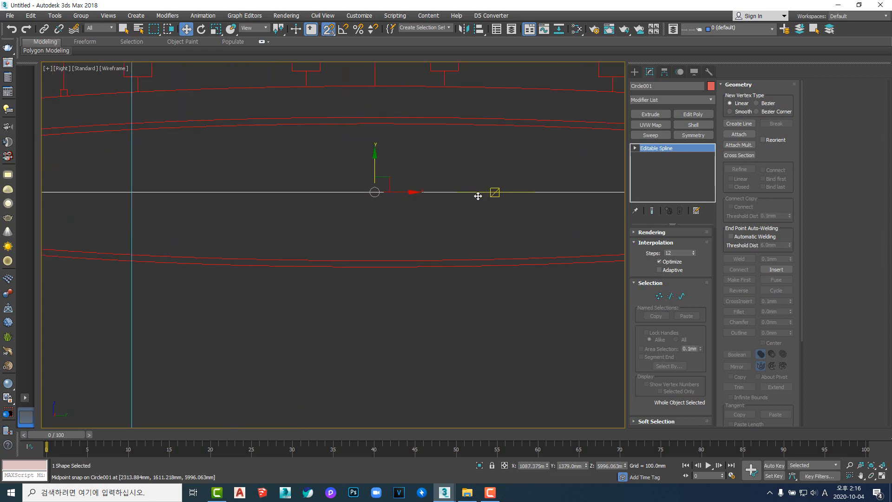
pyautogui.press('=')
pyautogui.press('=')
pyautogui.press('=')
pyautogui.press('=')
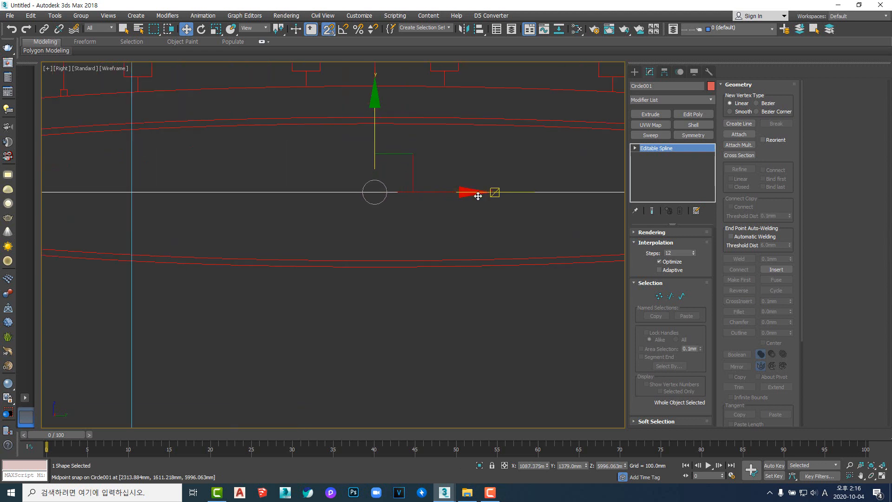
pyautogui.press('-')
pyautogui.press('-')
pyautogui.press('-')
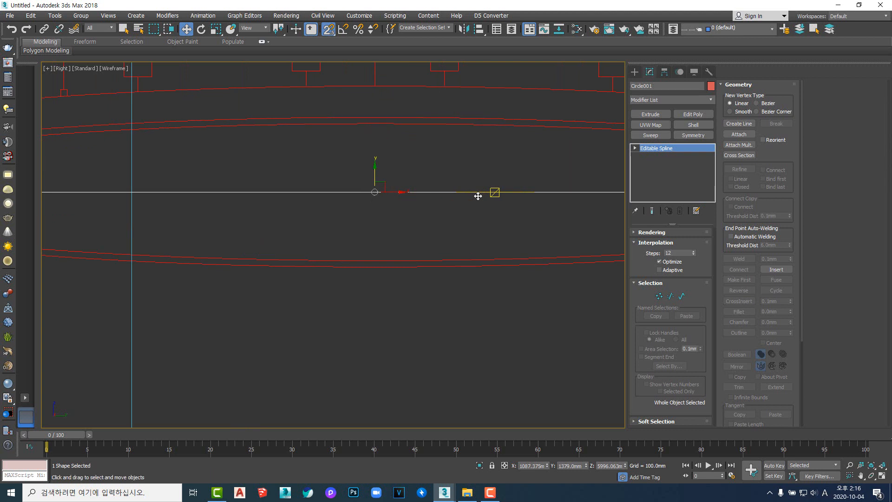
pyautogui.press('=')
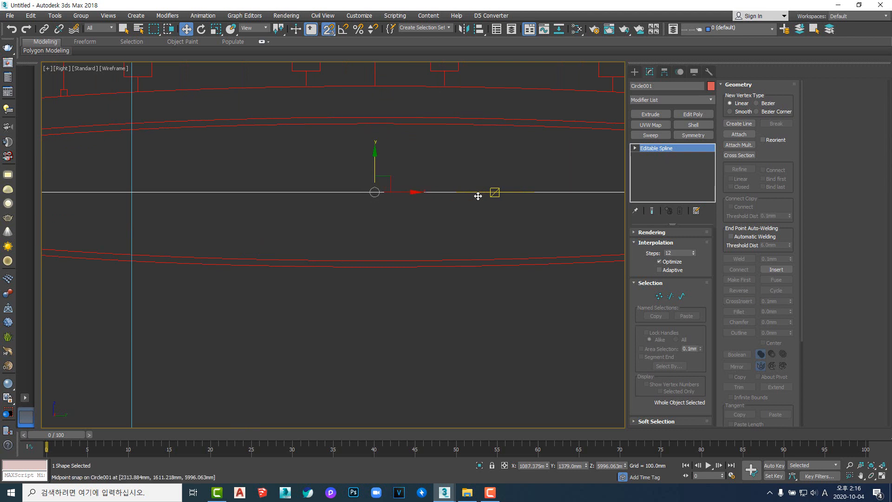
pyautogui.press('-')
pyautogui.press('-')
# - Extrude the double-circle shape by 75 mm to form the pendant's ring band
pyautogui.scroll(-3, 478, 196)
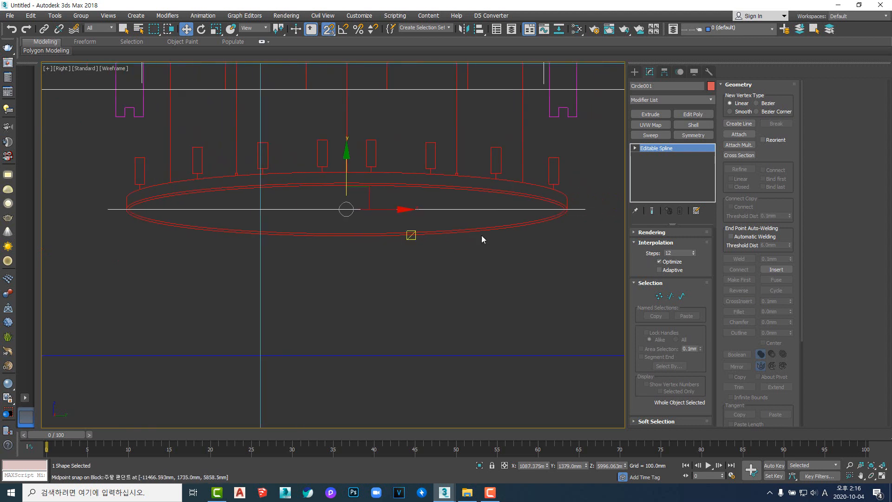
pyautogui.scroll(2, 578, 208)
pyautogui.scroll(2, 579, 207)
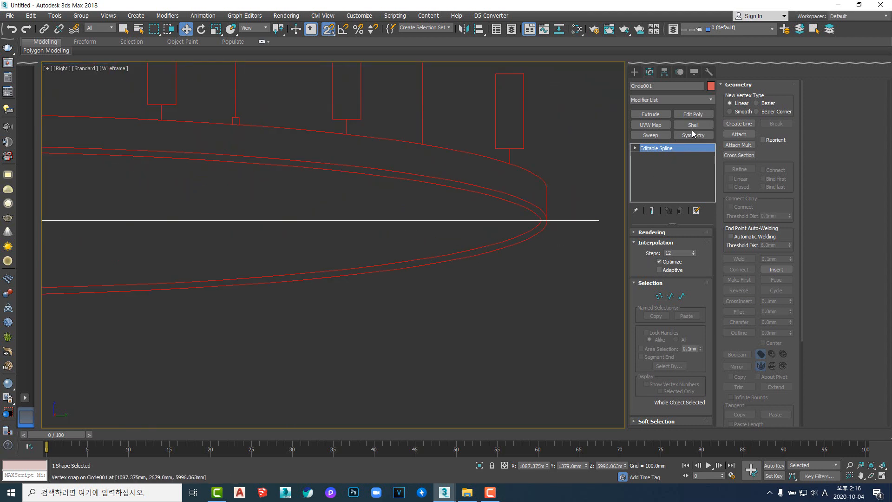
pyautogui.click(652, 114)
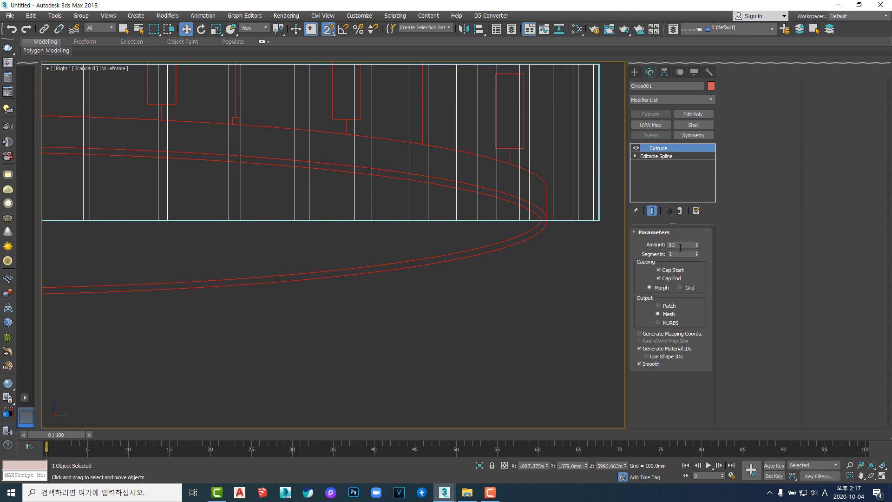
pyautogui.write('80')
pyautogui.press('Return')
pyautogui.write('75')
pyautogui.press('Return')
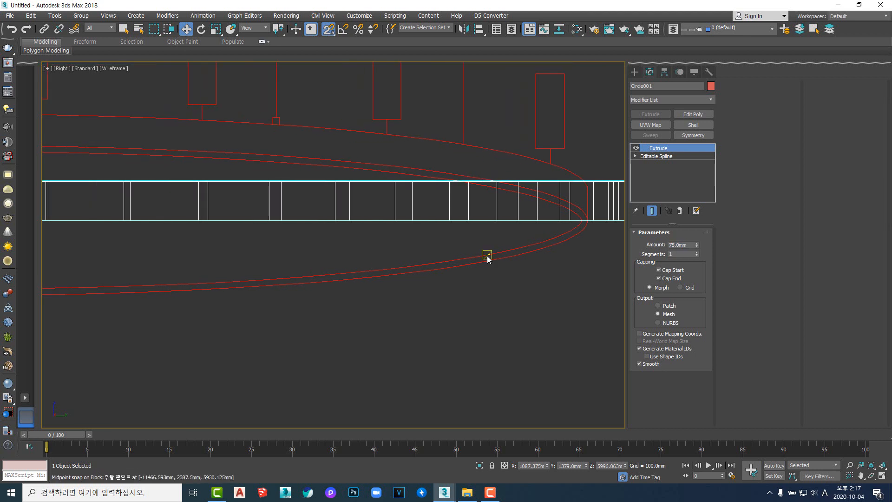
# - Inspect the extruded ring in shaded display against the arcade and the ceiling's pendant symbols from angled views
pyautogui.scroll(-5, 486, 257)
pyautogui.scroll(-4, 416, 284)
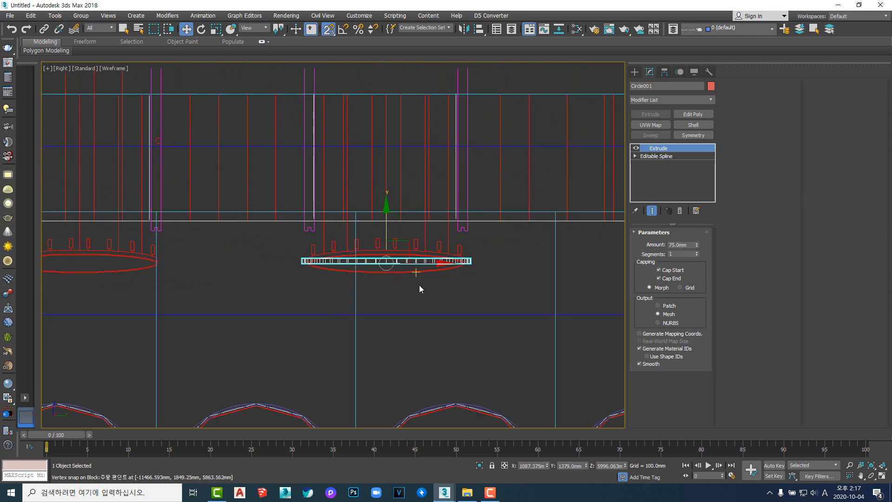
pyautogui.moveTo(419, 286); pyautogui.dragTo(428, 245, button='middle')
pyautogui.scroll(5, 522, 308)
pyautogui.click(435, 243)
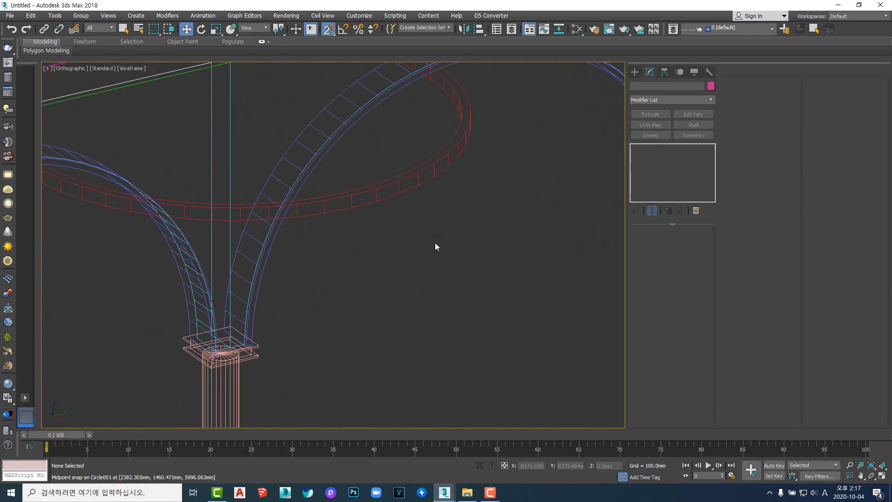
pyautogui.click(397, 194)
pyautogui.press('F3')
pyautogui.scroll(-6, 393, 215)
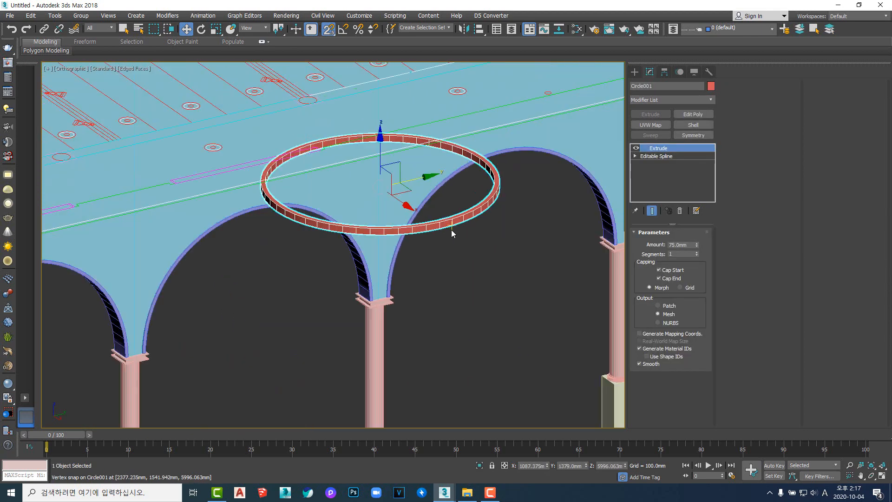
pyautogui.scroll(2, 460, 247)
pyautogui.keyDown('alt'); pyautogui.moveTo(413, 247); pyautogui.dragTo(434, 239, button='middle'); pyautogui.keyUp('alt')
pyautogui.scroll(-2, 433, 242)
pyautogui.scroll(4, 428, 246)
pyautogui.scroll(-3, 366, 158)
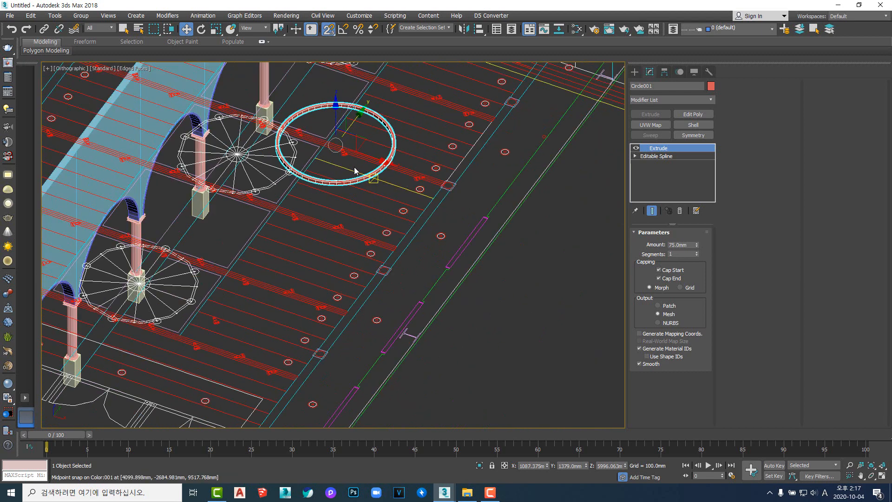
# - Copy the extruded ring about 7200 mm along the X axis into empty space and frame the copy
pyautogui.moveTo(361, 169); pyautogui.dragTo(313, 179, button='middle')
pyautogui.moveTo(320, 159)
pyautogui.keyDown('shift'); pyautogui.mouseDown()
pyautogui.moveTo(580, 283)
pyautogui.moveTo(548, 296)
pyautogui.mouseUp(); pyautogui.keyUp('shift')
pyautogui.click(447, 286)
pyautogui.press('z')
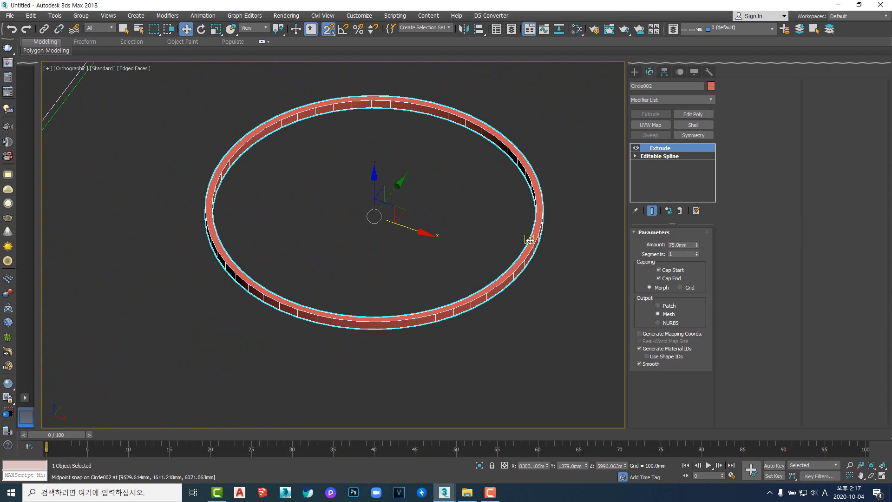
# - Examine the copied ring's segments and edges from near and far
pyautogui.scroll(3, 530, 240)
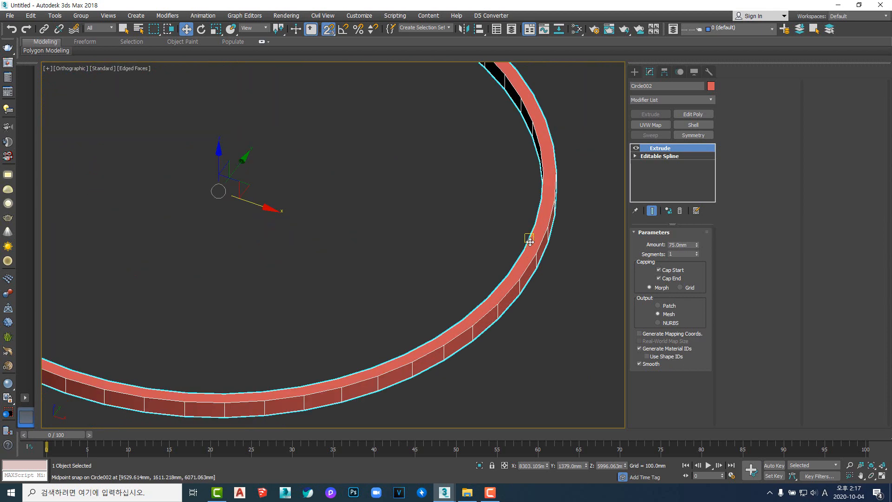
pyautogui.scroll(-5, 530, 241)
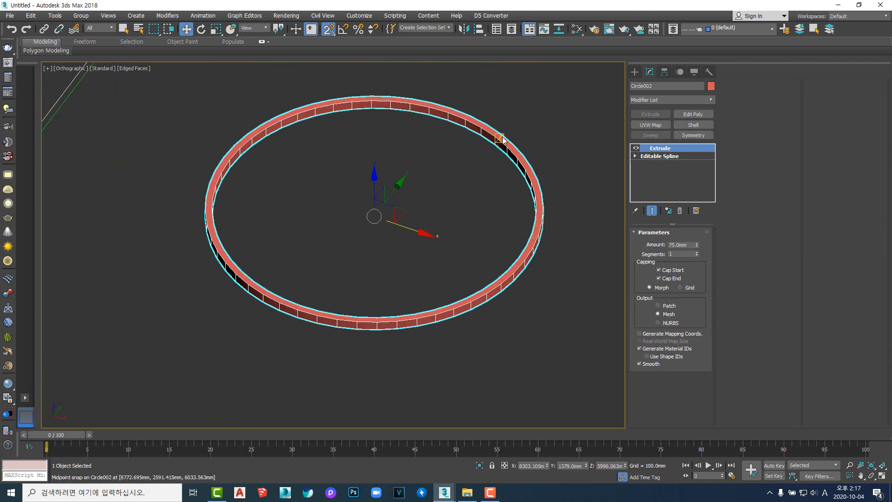
pyautogui.scroll(5, 495, 213)
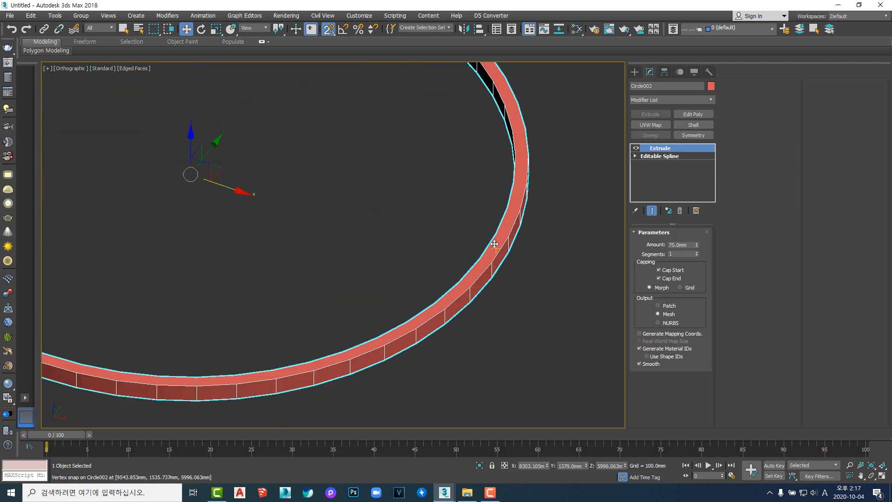
pyautogui.scroll(-5, 495, 244)
pyautogui.moveTo(484, 285)
pyautogui.keyDown('alt'); pyautogui.mouseDown(button='middle')
pyautogui.moveTo(441, 154)
pyautogui.moveTo(484, 270)
pyautogui.mouseUp(button='middle'); pyautogui.keyUp('alt')
pyautogui.scroll(5, 419, 153)
pyautogui.scroll(-5, 420, 177)
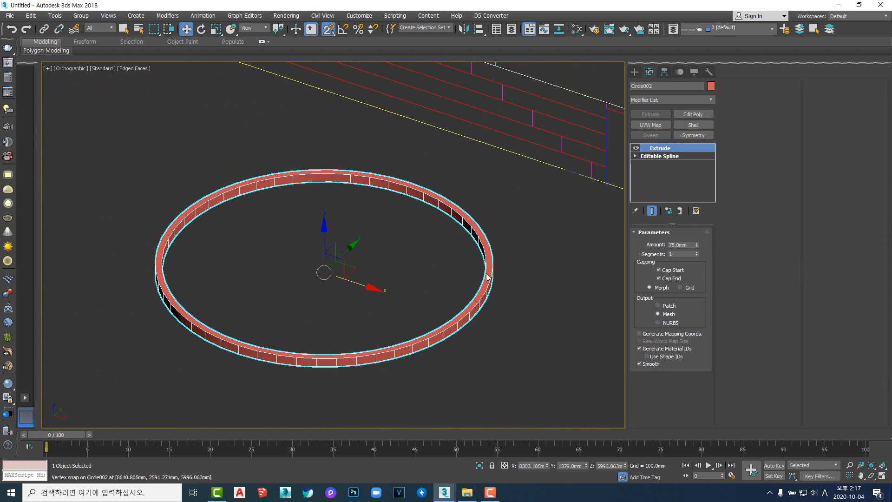
pyautogui.scroll(5, 488, 273)
pyautogui.scroll(-5, 488, 274)
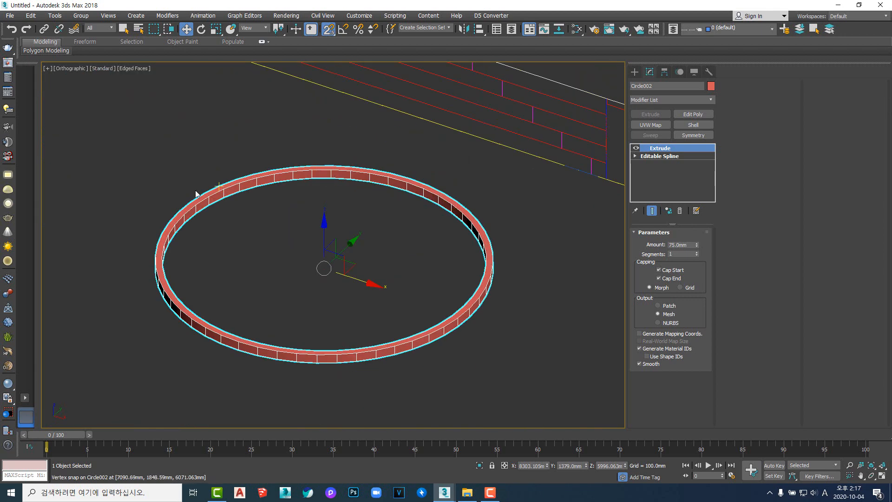
# - Make the copied ring unique and add an Edit Poly modifier above its Extrude
pyautogui.scroll(5, 481, 292)
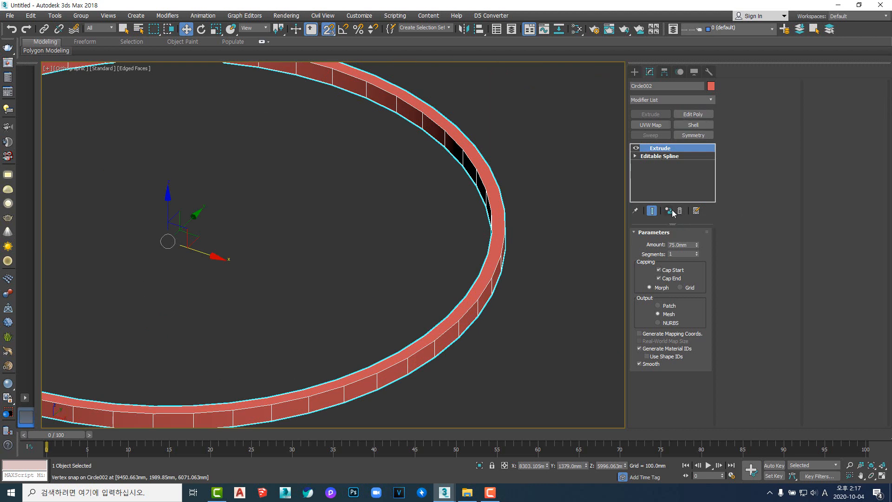
pyautogui.click(692, 115)
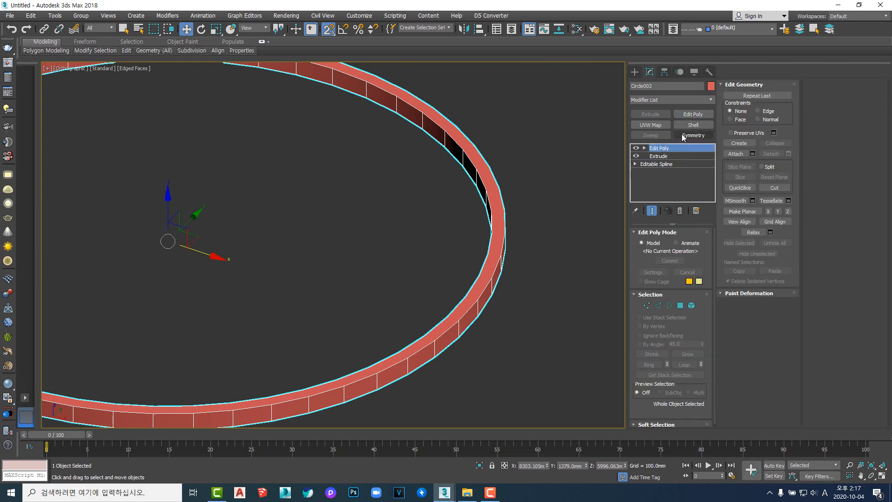
# - Try a MeshSmooth modifier above the copied ring's Edit Poly and remove it again
pyautogui.click(710, 100)
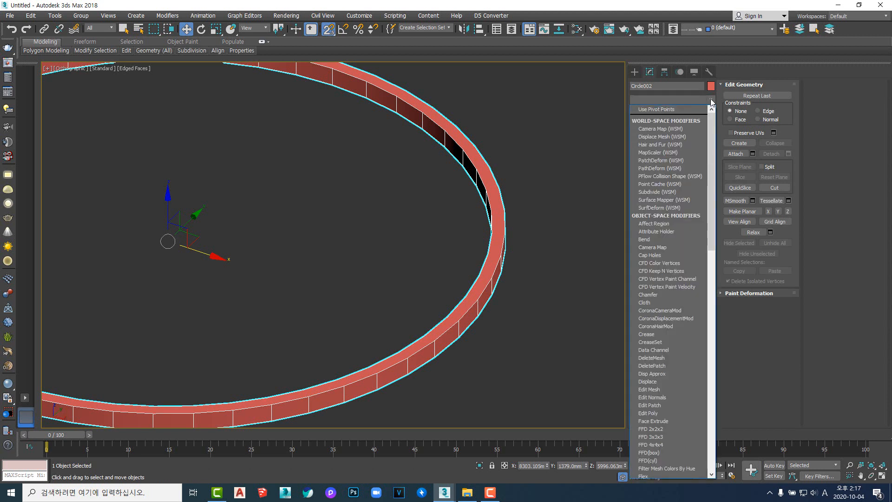
pyautogui.click(710, 99)
pyautogui.click(711, 100)
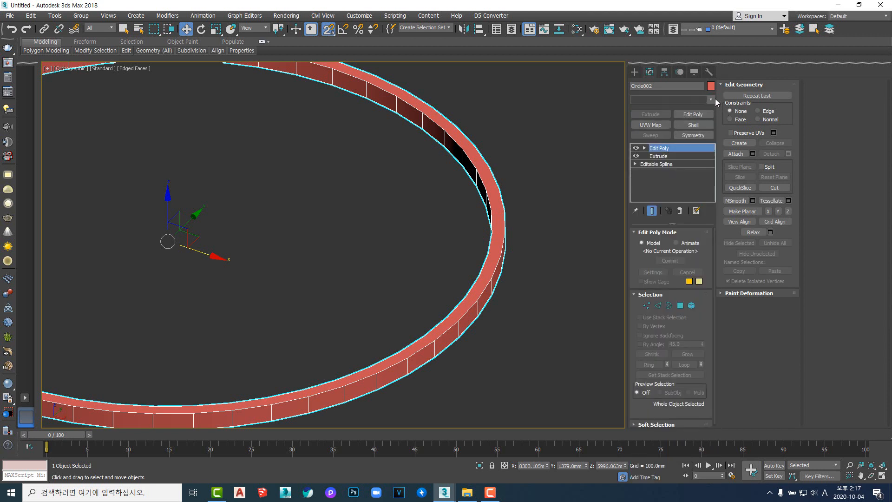
pyautogui.press('m')
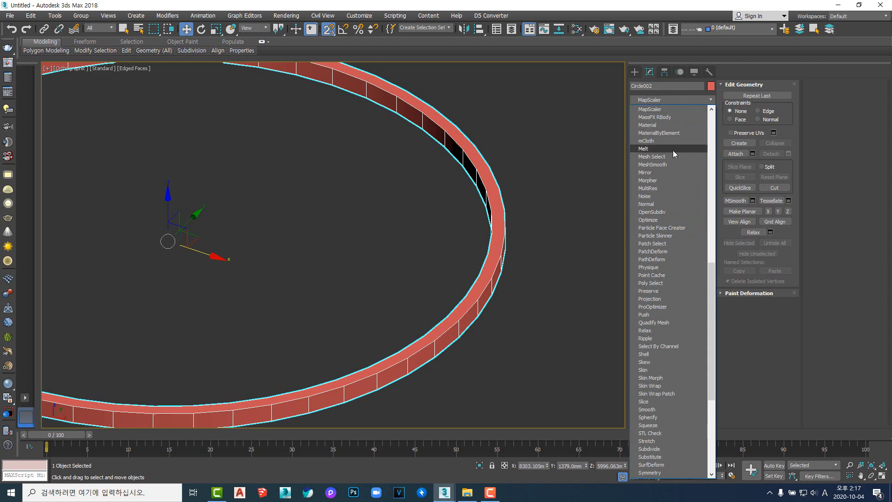
pyautogui.click(666, 165)
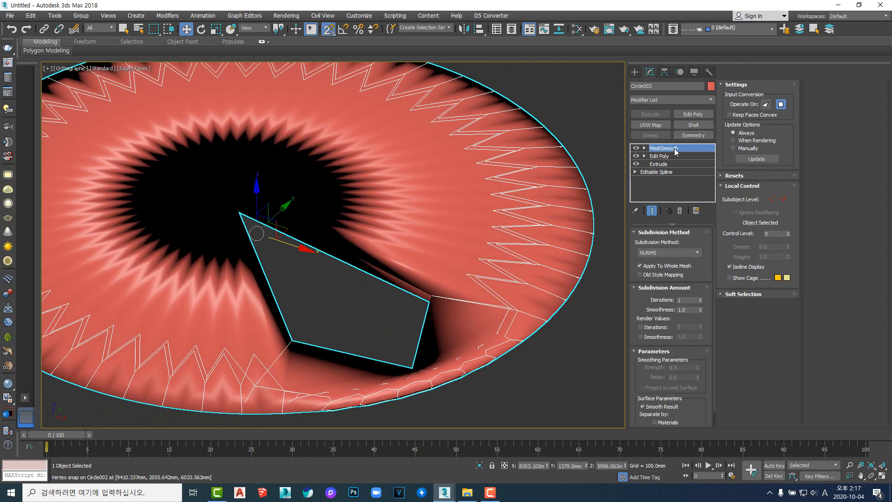
pyautogui.rightClick(675, 148)
pyautogui.click(684, 164)
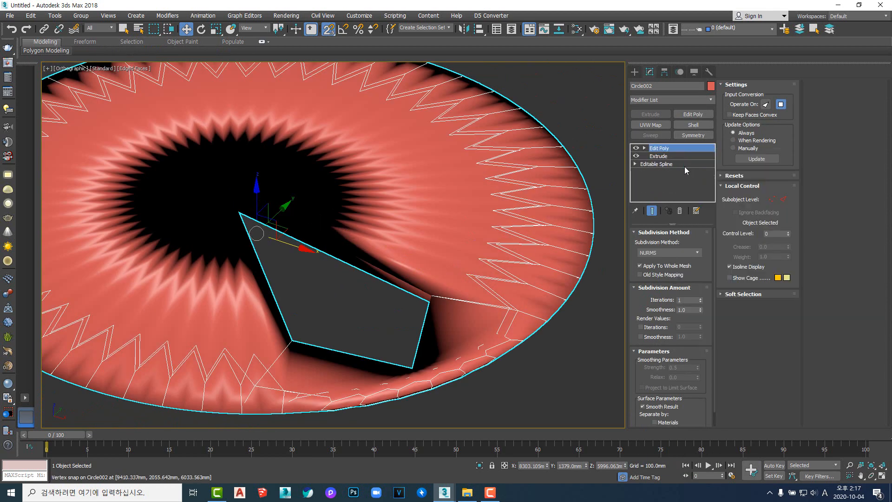
# - Select a neighbouring inner and outer vertex pair on the copied ring's upper face
pyautogui.scroll(6, 564, 259)
pyautogui.scroll(2, 504, 261)
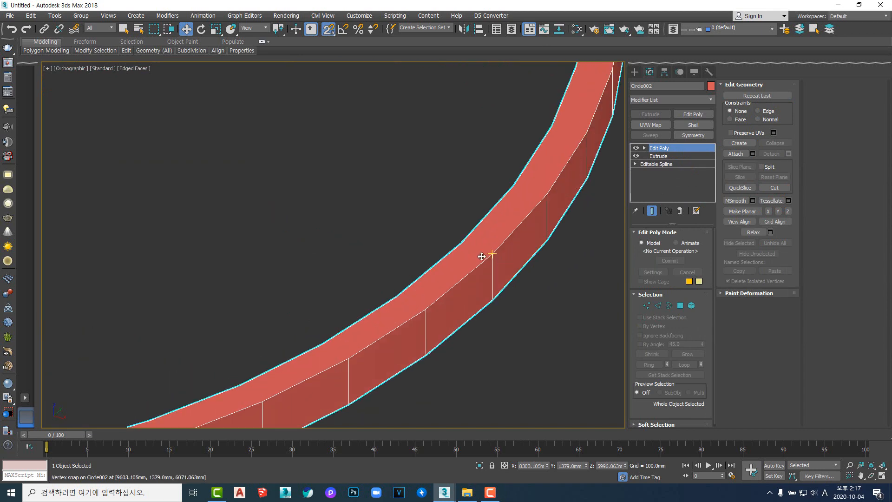
pyautogui.keyDown('alt'); pyautogui.moveTo(458, 244); pyautogui.dragTo(488, 249, button='middle'); pyautogui.keyUp('alt')
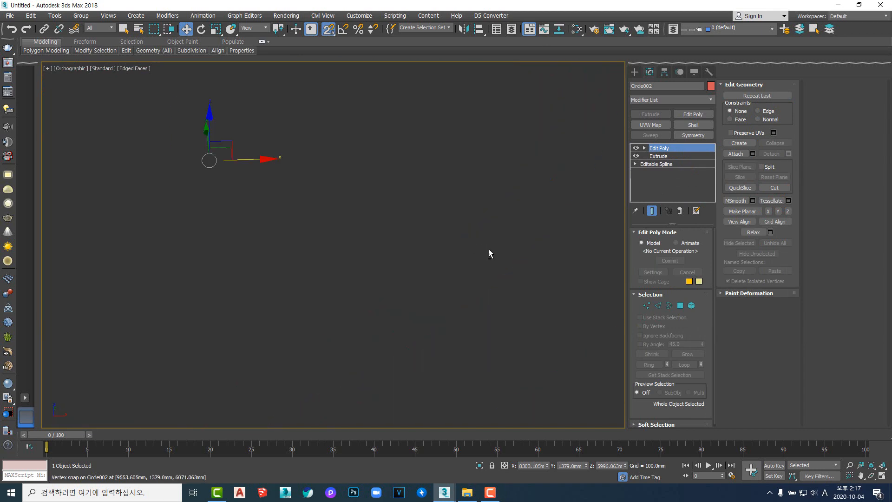
pyautogui.scroll(-6, 488, 249)
pyautogui.moveTo(559, 253); pyautogui.dragTo(505, 227, button='middle')
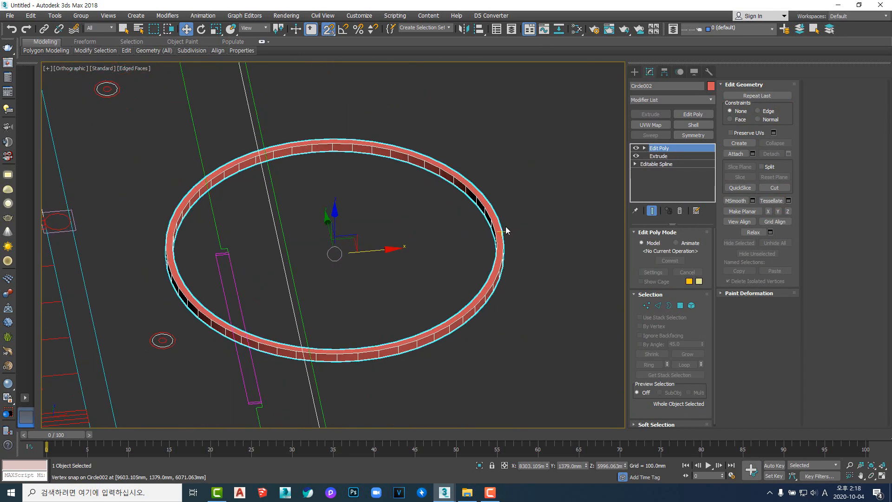
pyautogui.scroll(5, 474, 244)
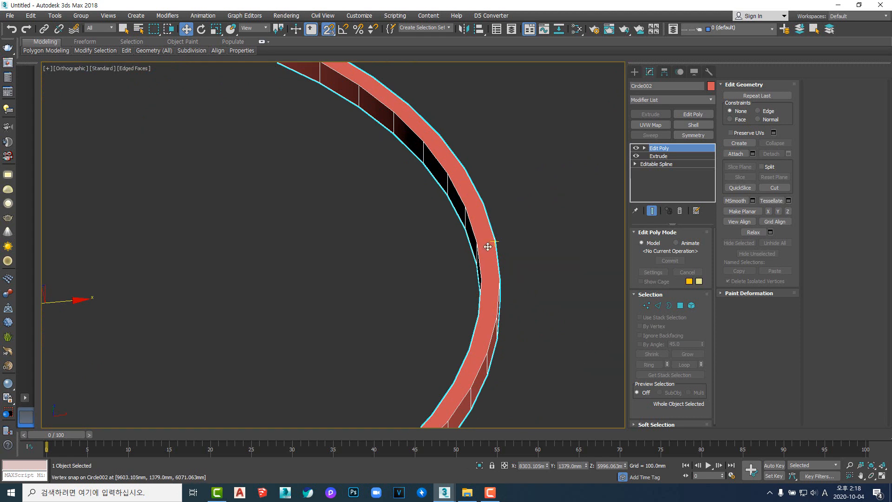
pyautogui.press('1')
pyautogui.moveTo(465, 232); pyautogui.dragTo(510, 244)
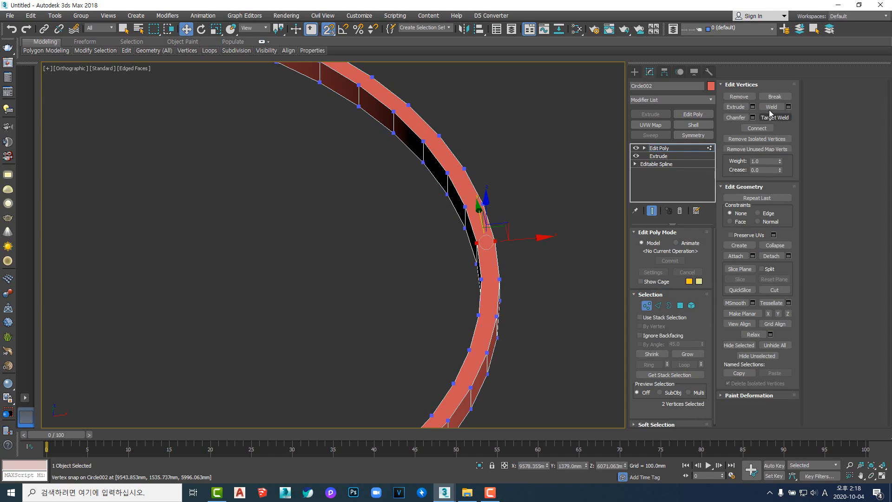
# - Try to connect an outer and an inner vertex across the copied ring's underside
pyautogui.scroll(-5, 529, 233)
pyautogui.keyDown('alt'); pyautogui.moveTo(530, 233); pyautogui.dragTo(515, 210, button='middle'); pyautogui.keyUp('alt')
pyautogui.scroll(3, 515, 210)
pyautogui.scroll(5, 488, 158)
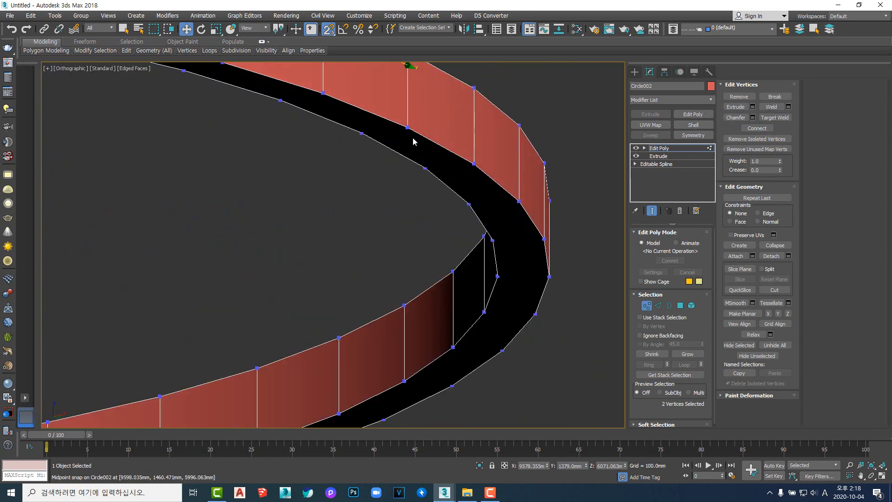
pyautogui.click(407, 129)
pyautogui.keyDown('ctrl'); pyautogui.click(361, 135); pyautogui.keyUp('ctrl')
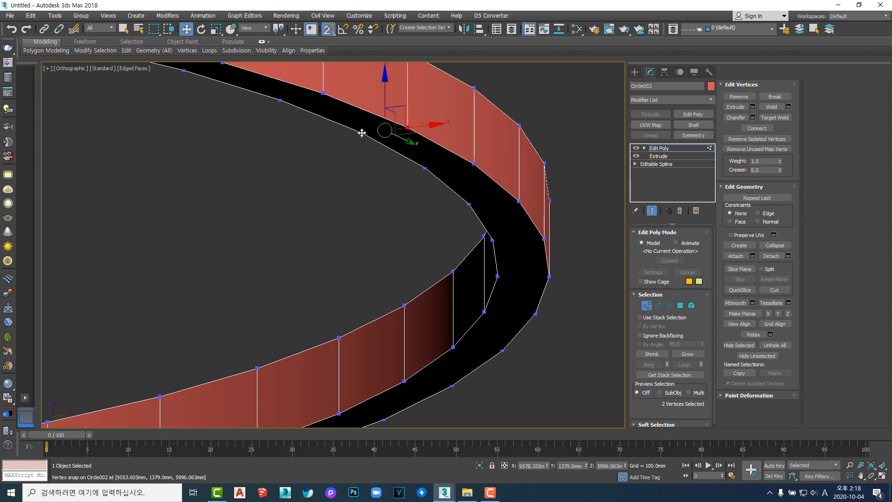
pyautogui.click(770, 128)
pyautogui.scroll(-6, 512, 205)
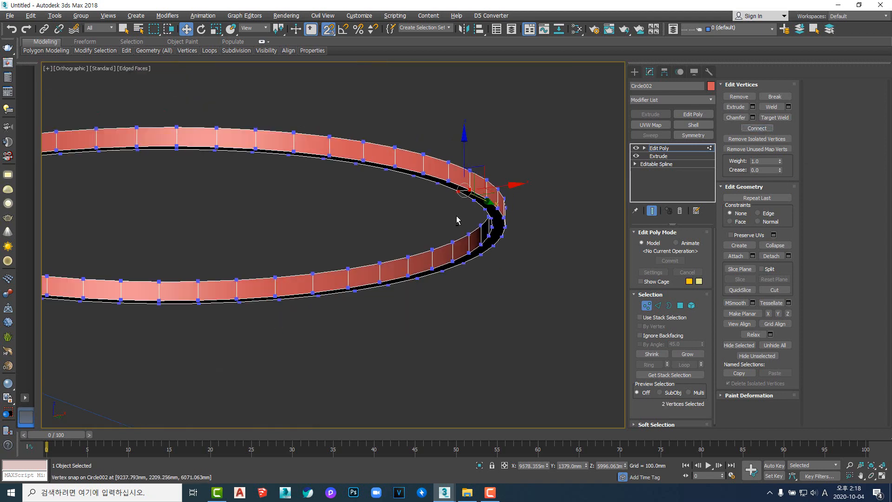
pyautogui.scroll(4, 432, 208)
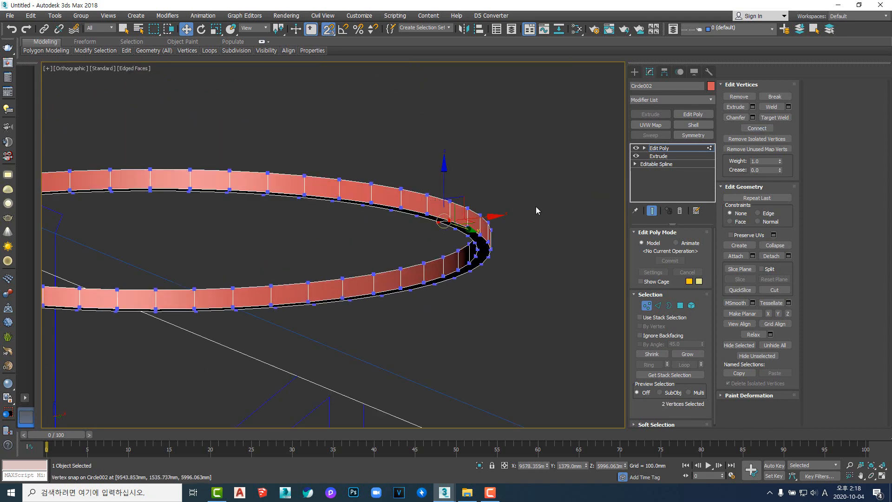
# - Remove the Edit Poly and Extrude modifiers from the copied ring, leaving only its Editable Spline
pyautogui.click(664, 148)
pyautogui.rightClick(664, 148)
pyautogui.click(686, 164)
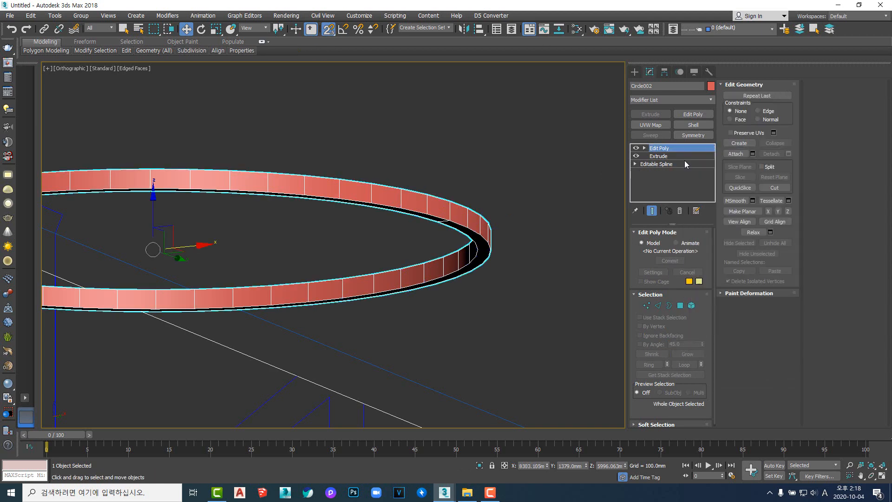
pyautogui.rightClick(666, 149)
pyautogui.click(687, 161)
pyautogui.scroll(-3, 492, 250)
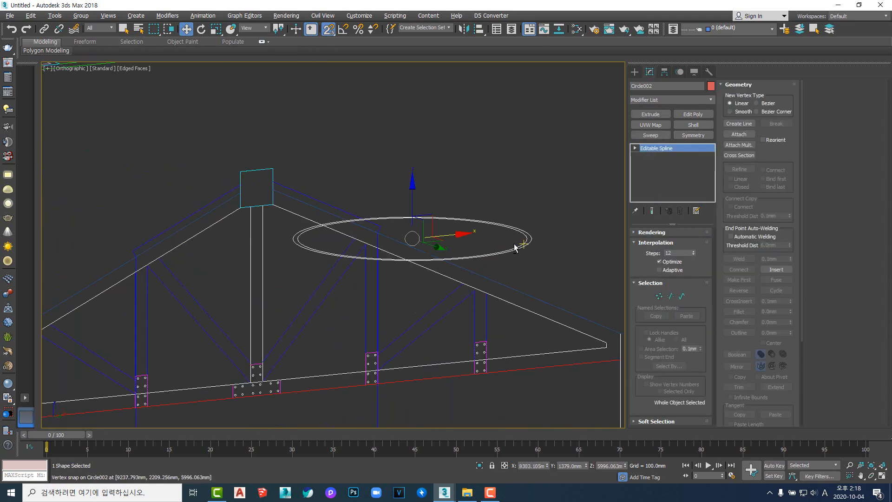
# - Switch to the Top view and reduce the double-circle spline's interpolation to 1 step
pyautogui.keyDown('alt'); pyautogui.moveTo(515, 247); pyautogui.dragTo(515, 216, button='middle'); pyautogui.keyUp('alt')
pyautogui.press('t')
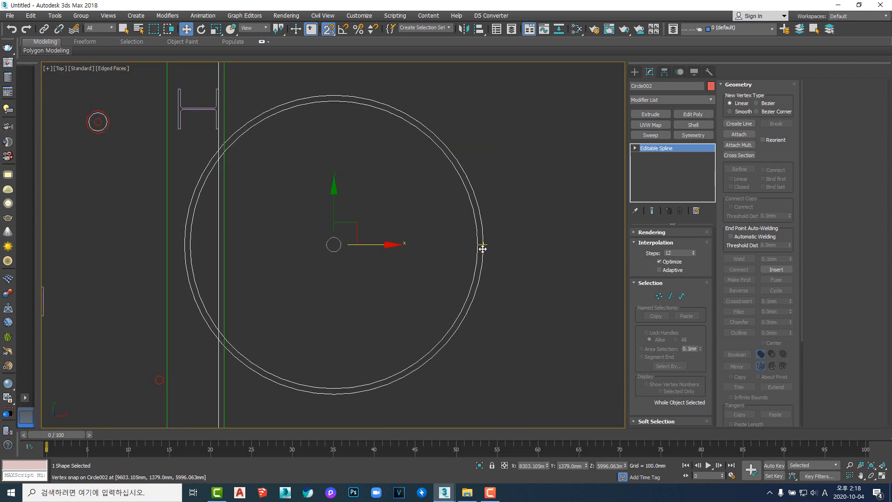
pyautogui.scroll(5, 470, 199)
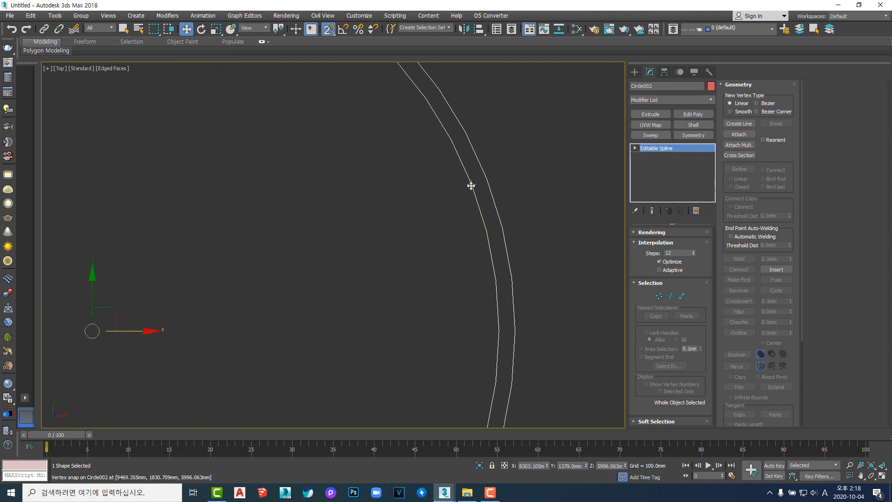
pyautogui.scroll(-5, 471, 186)
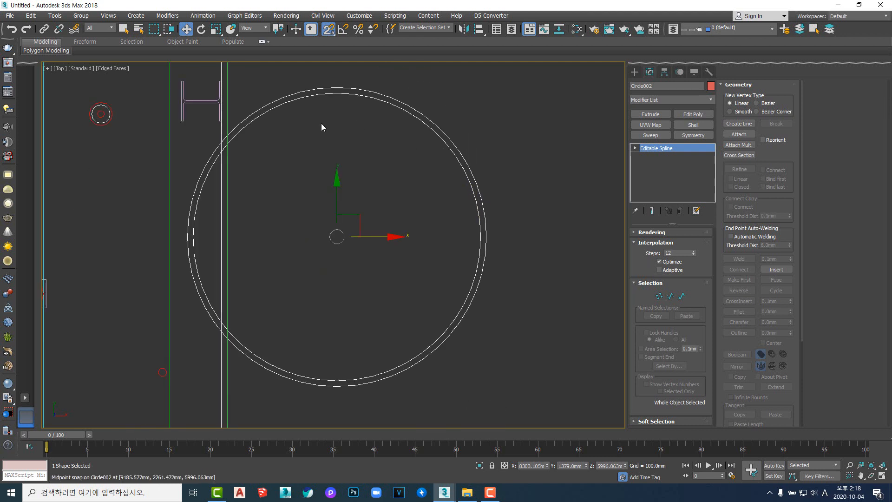
pyautogui.moveTo(423, 175); pyautogui.dragTo(481, 185, button='middle')
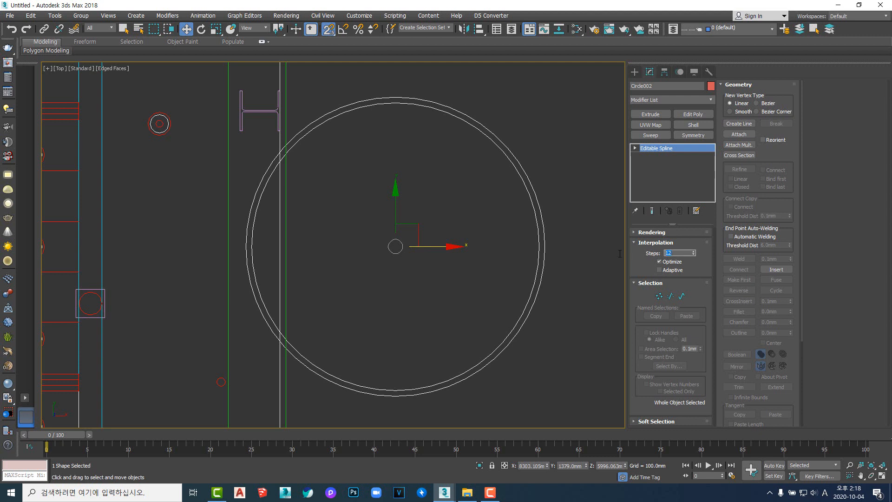
pyautogui.write('8')
pyautogui.press('Return')
pyautogui.write('1')
pyautogui.press('Return')
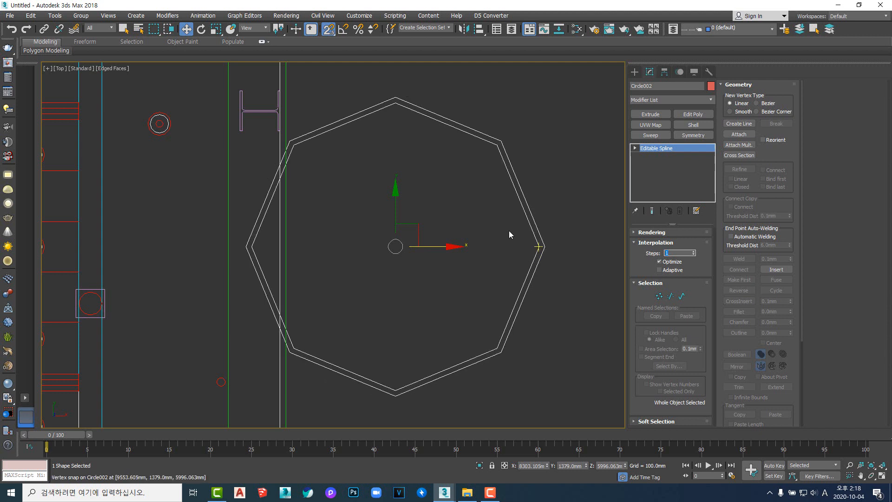
# - Add an Edit Poly modifier to the octagonal double outline and select the vertex pair at its top corner
pyautogui.scroll(2, 462, 183)
pyautogui.scroll(-4, 412, 116)
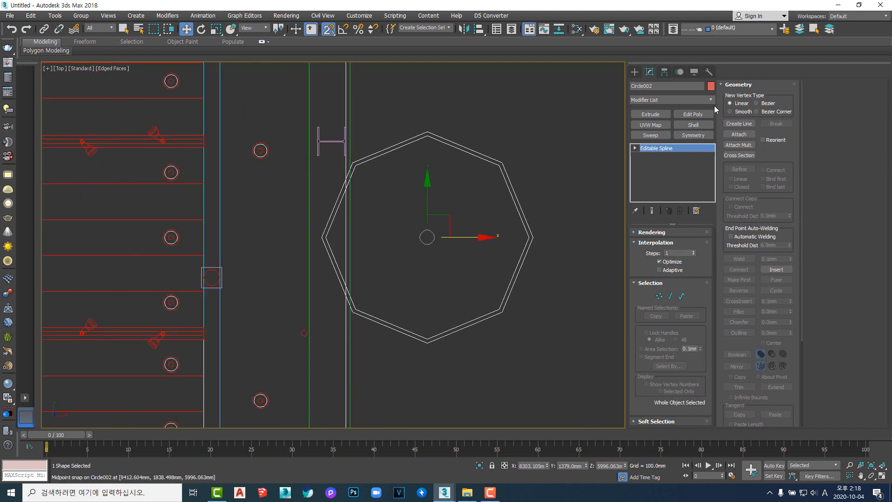
pyautogui.click(684, 115)
pyautogui.press('1')
pyautogui.click(427, 135)
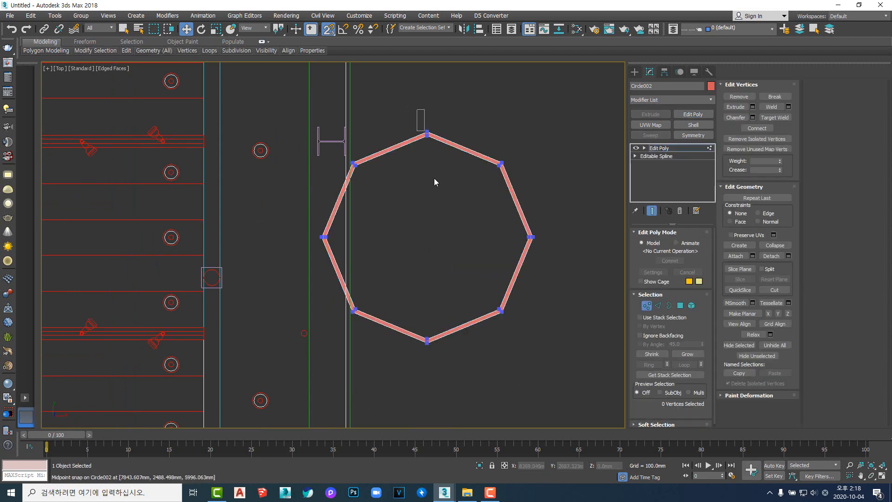
# - Try to connect the octagon's top and bottom vertex pairs in one operation and undo it
pyautogui.keyDown('ctrl'); pyautogui.click(427, 341); pyautogui.keyUp('ctrl')
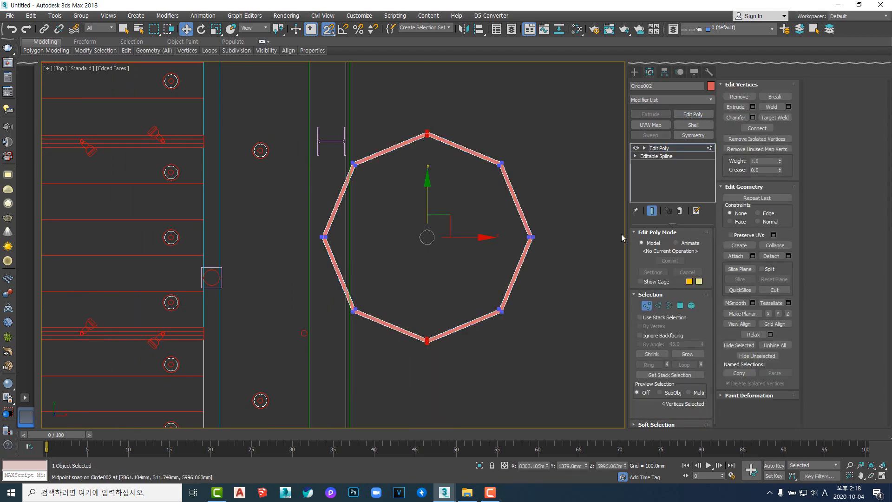
pyautogui.click(757, 128)
pyautogui.hotkey('ctrl', 'z')
pyautogui.hotkey('ctrl', 'z')
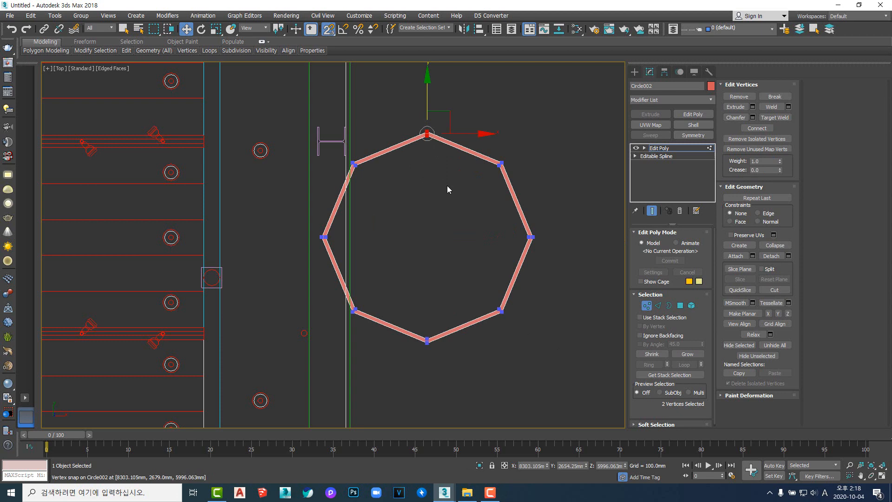
# - Connect the inner and outer vertices at the octagon's top corner and separately at its bottom corner
pyautogui.click(757, 128)
pyautogui.scroll(10, 320, 137)
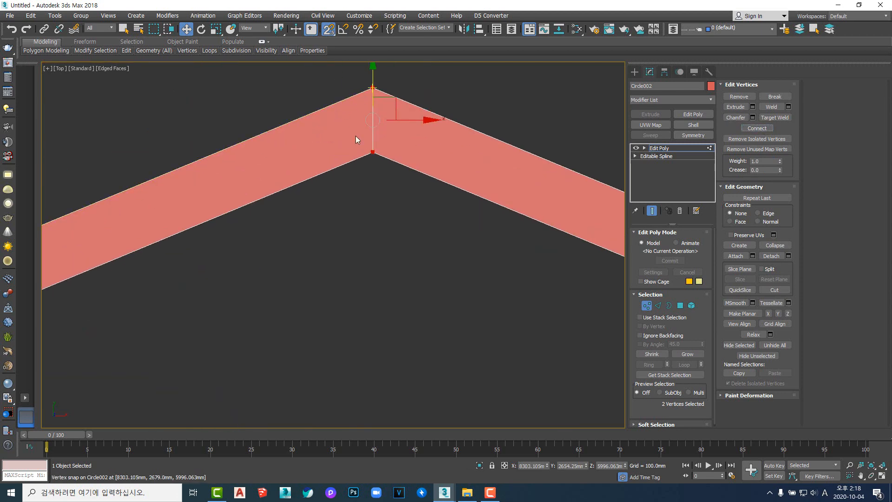
pyautogui.scroll(-10, 373, 209)
pyautogui.scroll(-2, 374, 207)
pyautogui.moveTo(368, 316); pyautogui.dragTo(415, 193, button='middle')
pyautogui.moveTo(396, 185); pyautogui.dragTo(441, 224)
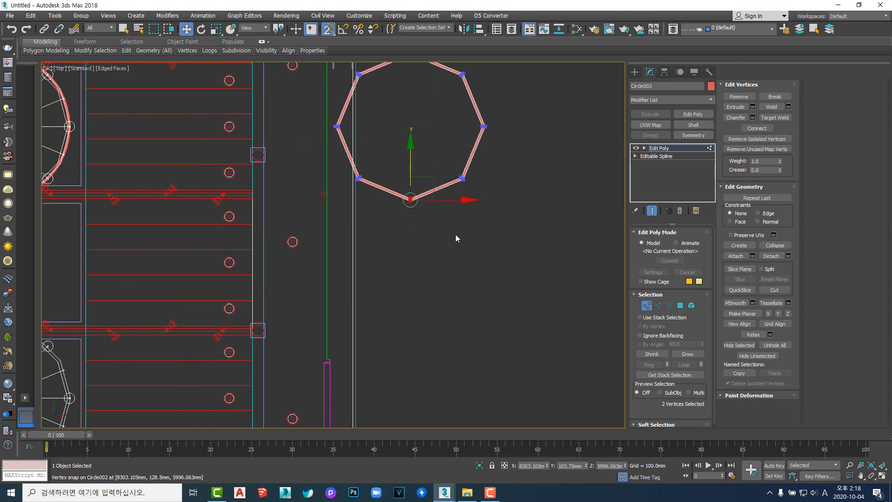
pyautogui.click(760, 129)
# - Connect the inner and outer vertices at the octagon's right and left corners and leave vertex editing
pyautogui.moveTo(525, 158); pyautogui.dragTo(528, 205, button='middle')
pyautogui.scroll(8, 511, 199)
pyautogui.moveTo(405, 145); pyautogui.dragTo(465, 121)
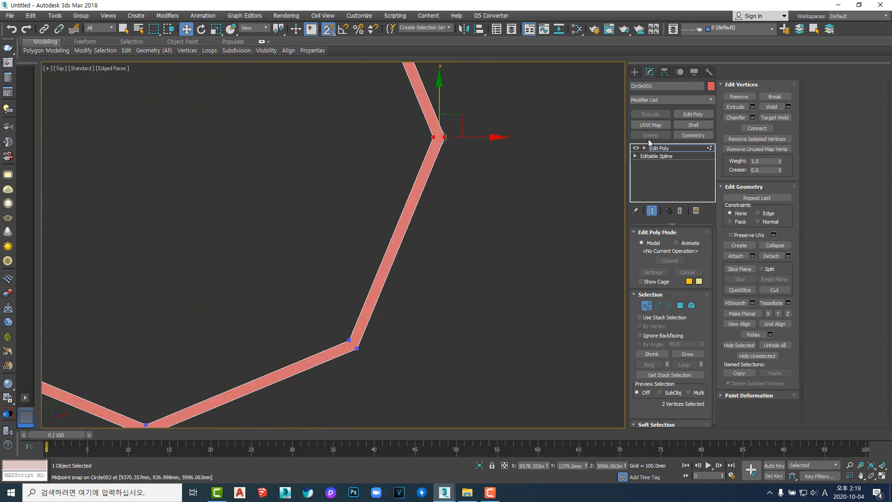
pyautogui.scroll(-8, 425, 182)
pyautogui.click(371, 188)
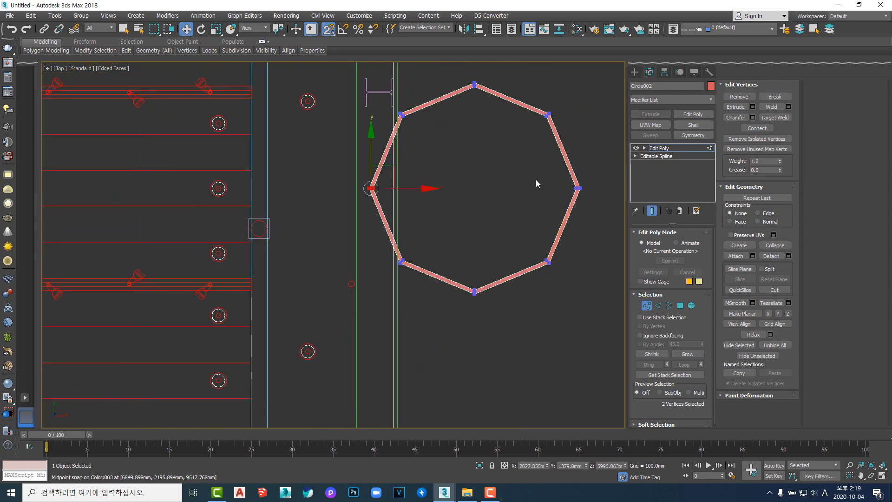
pyautogui.scroll(6, 496, 218)
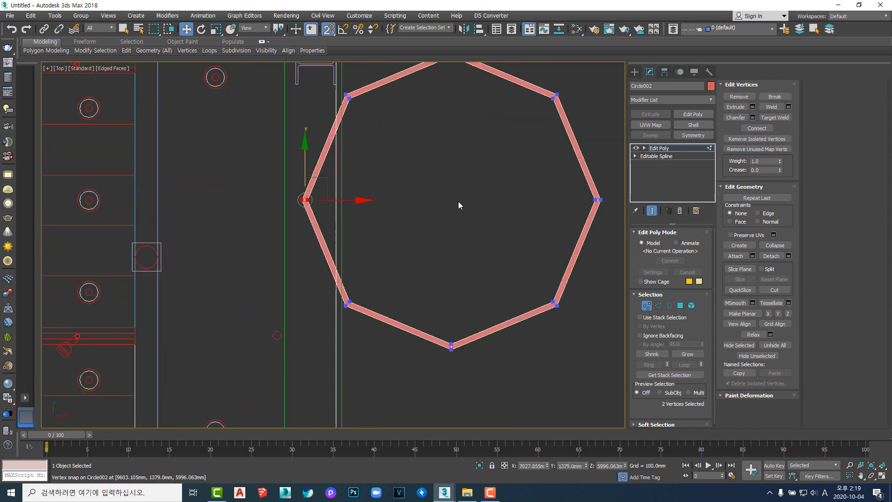
pyautogui.scroll(-6, 459, 203)
pyautogui.scroll(3, 478, 270)
pyautogui.press('1')
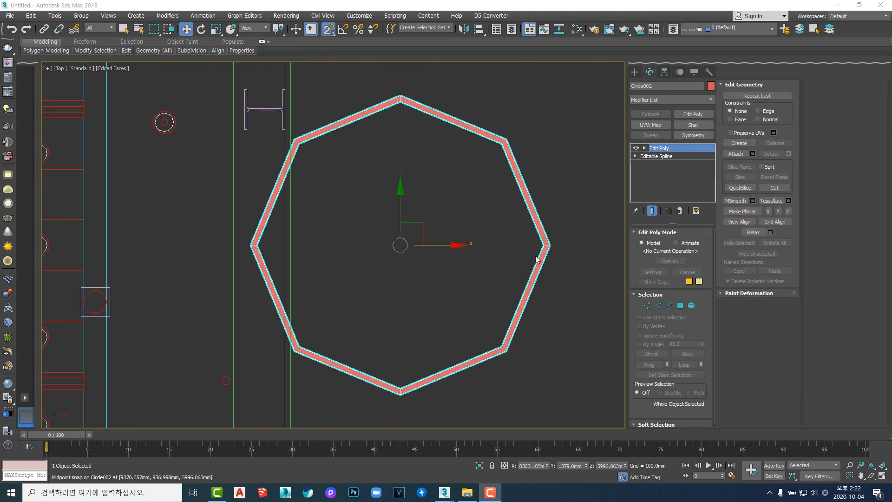
# - Examine the octagonal ring's corners and their connecting edges from near and far
pyautogui.scroll(-1, 541, 257)
pyautogui.scroll(4, 479, 139)
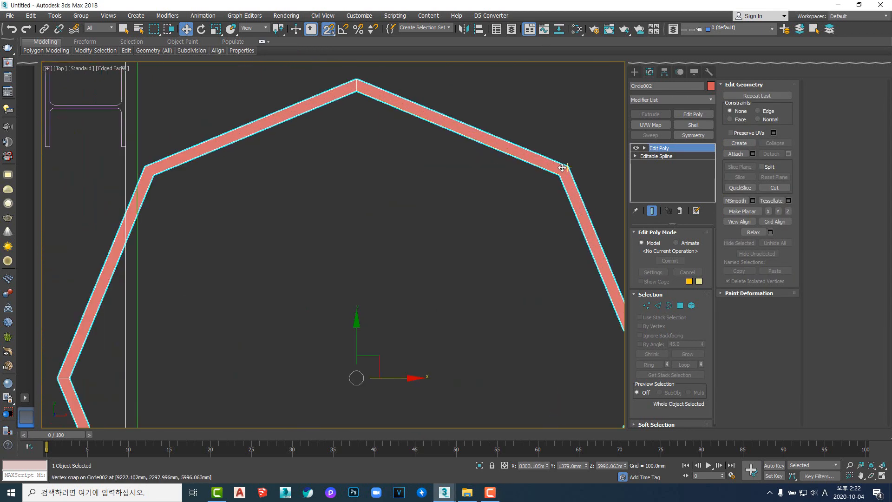
pyautogui.scroll(-5, 475, 194)
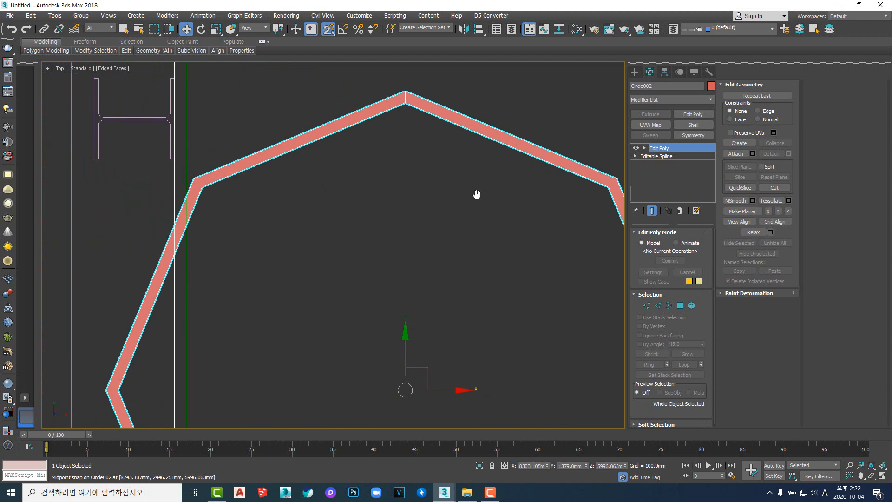
pyautogui.scroll(2, 454, 156)
pyautogui.scroll(-2, 443, 155)
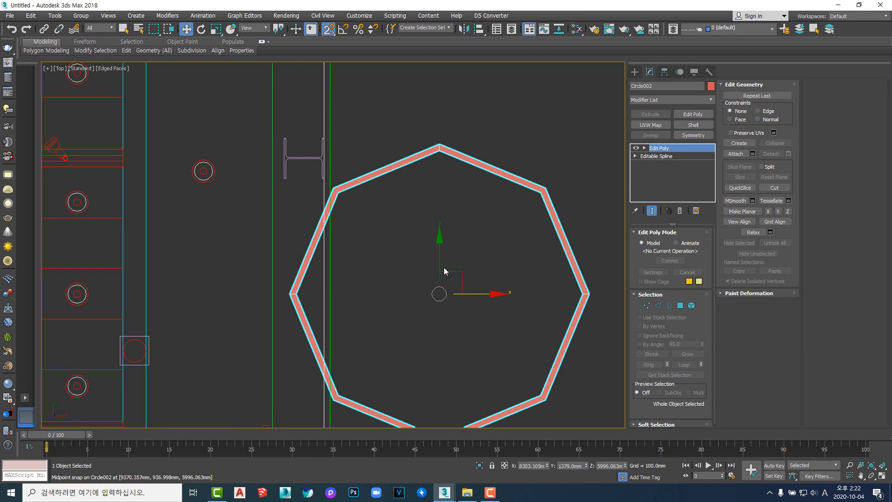
pyautogui.scroll(4, 441, 148)
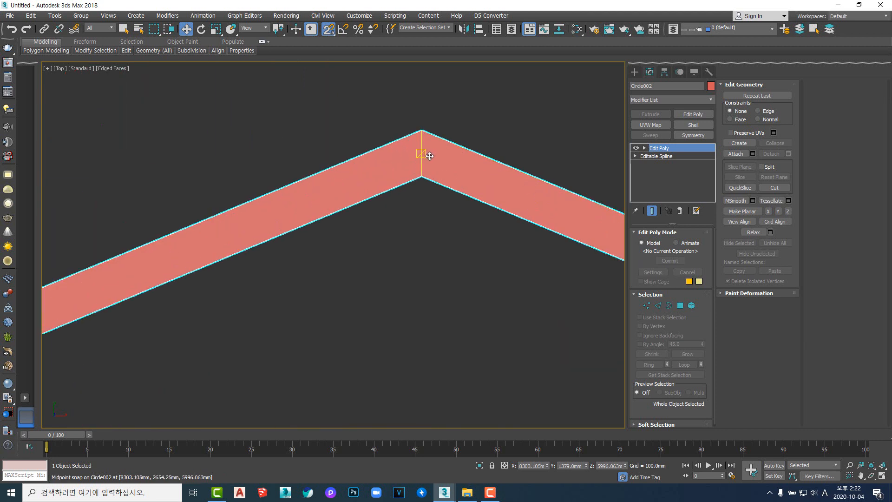
# - Measure the octagonal ring's band width at its top corner with a temporary box
pyautogui.rightClick(427, 153)
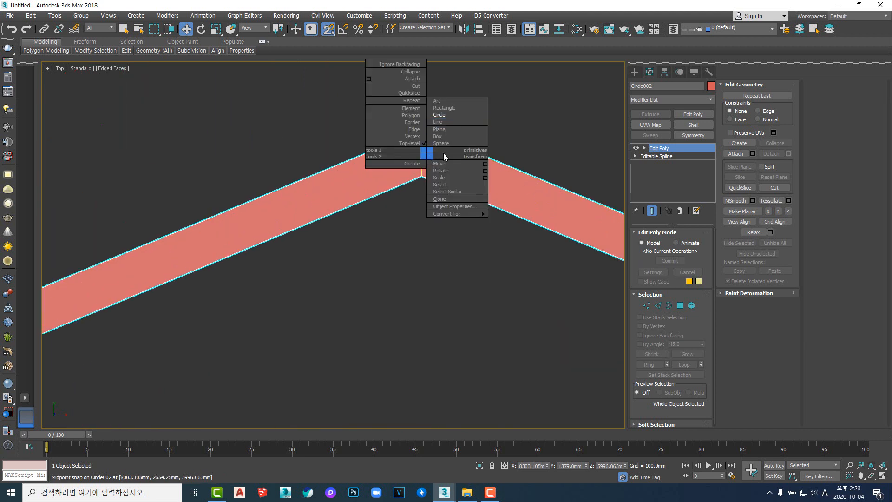
pyautogui.click(437, 136)
pyautogui.moveTo(422, 132); pyautogui.dragTo(419, 183)
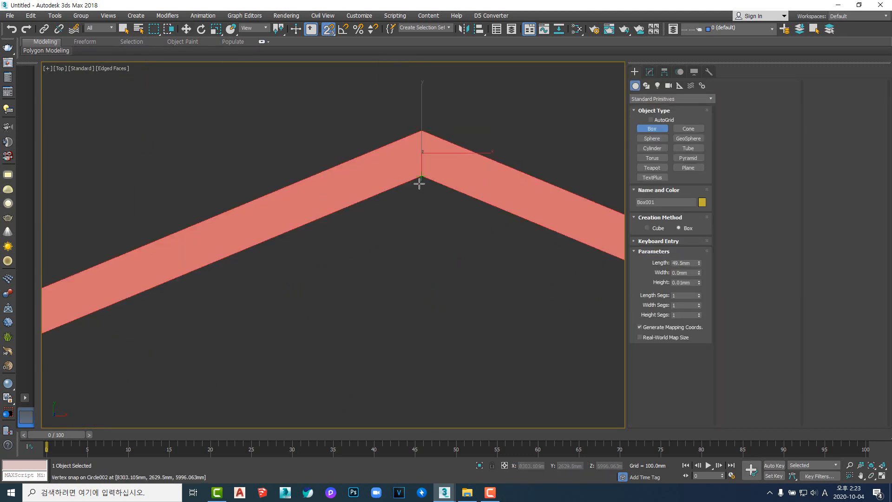
pyautogui.rightClick(420, 213)
pyautogui.scroll(-6, 426, 236)
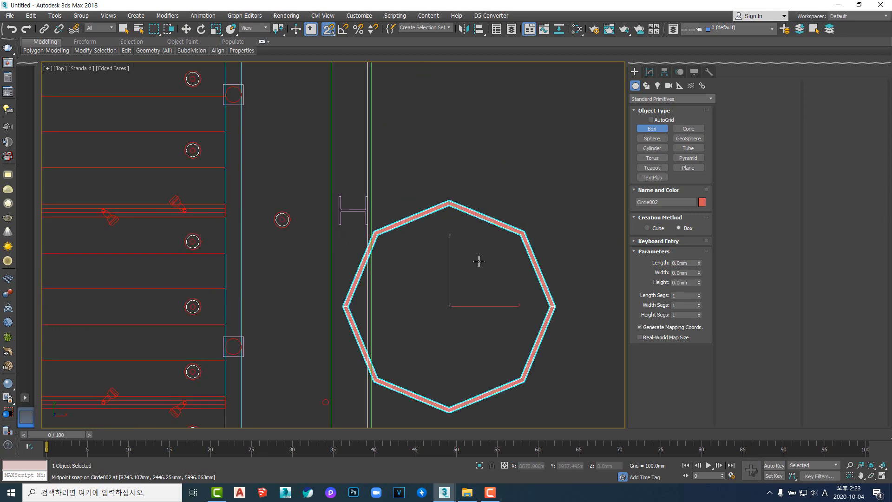
pyautogui.scroll(3, 502, 220)
pyautogui.scroll(-2, 482, 217)
pyautogui.scroll(-1, 460, 195)
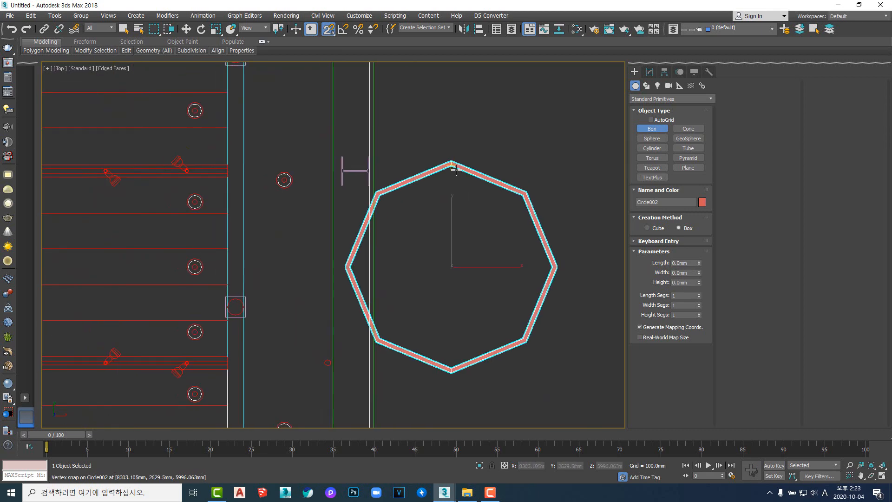
pyautogui.scroll(5, 454, 171)
pyautogui.scroll(-5, 457, 170)
# - Remove the Edit Poly modifier from the octagonal ring and delete its inner spline
pyautogui.click(650, 72)
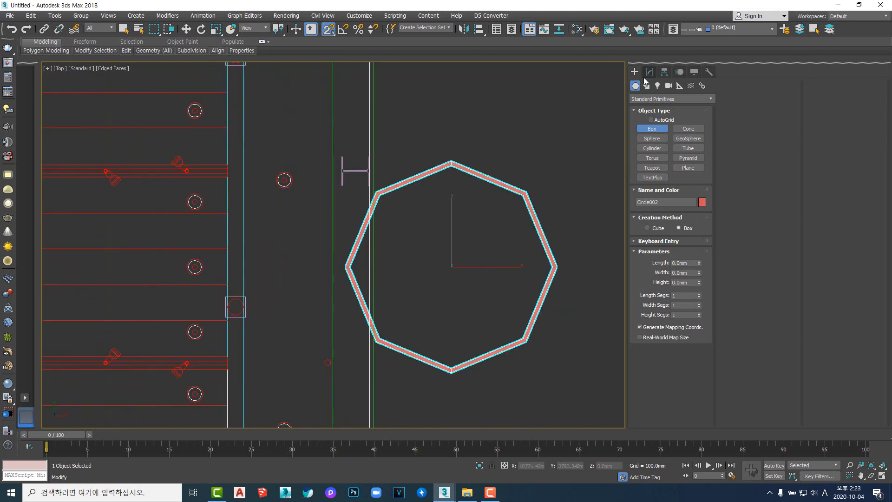
pyautogui.rightClick(665, 147)
pyautogui.click(667, 163)
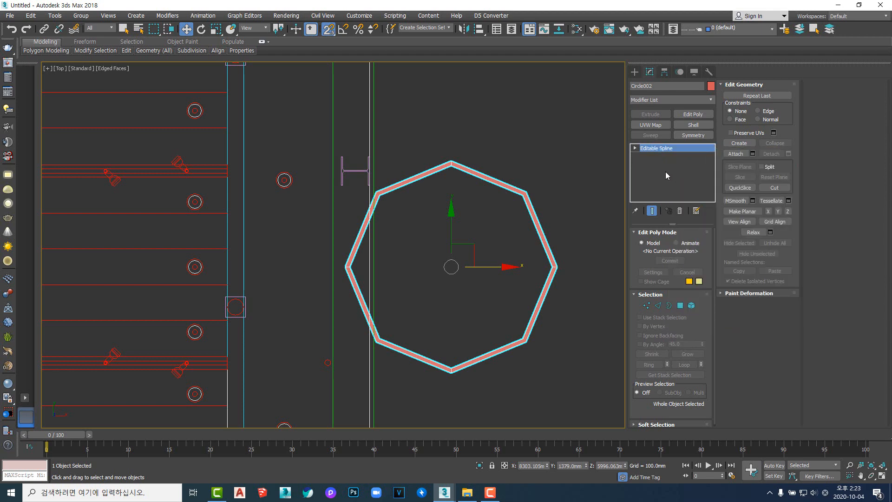
pyautogui.scroll(4, 521, 200)
pyautogui.press('3')
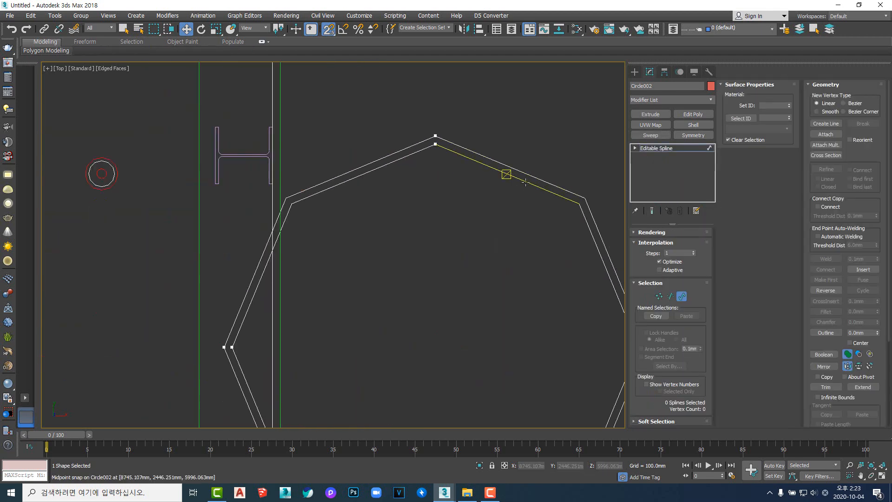
pyautogui.click(526, 185)
pyautogui.press('Delete')
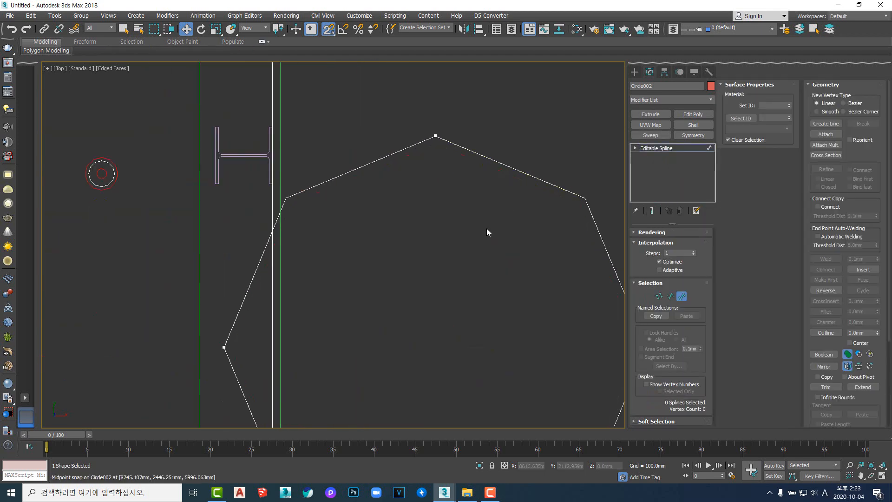
# - Set the remaining outer circle's interpolation steps to 12 and apply an Edit Poly modifier
pyautogui.click(669, 150)
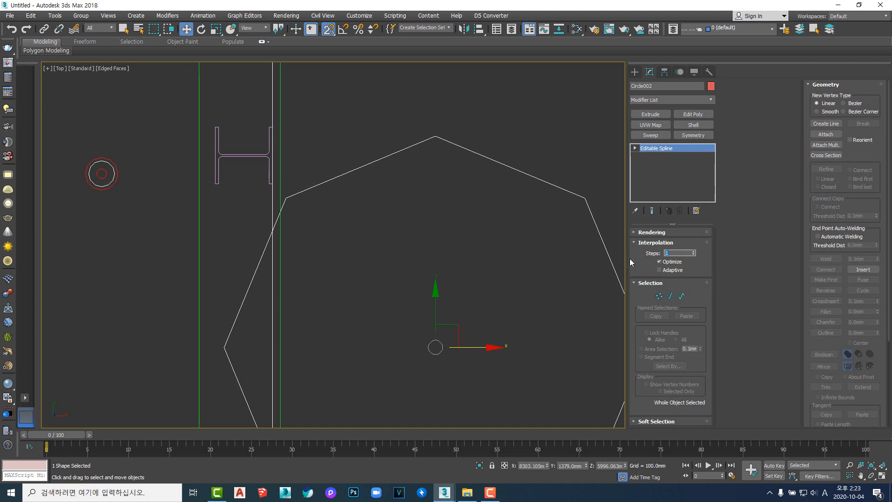
pyautogui.write('12')
pyautogui.press('Return')
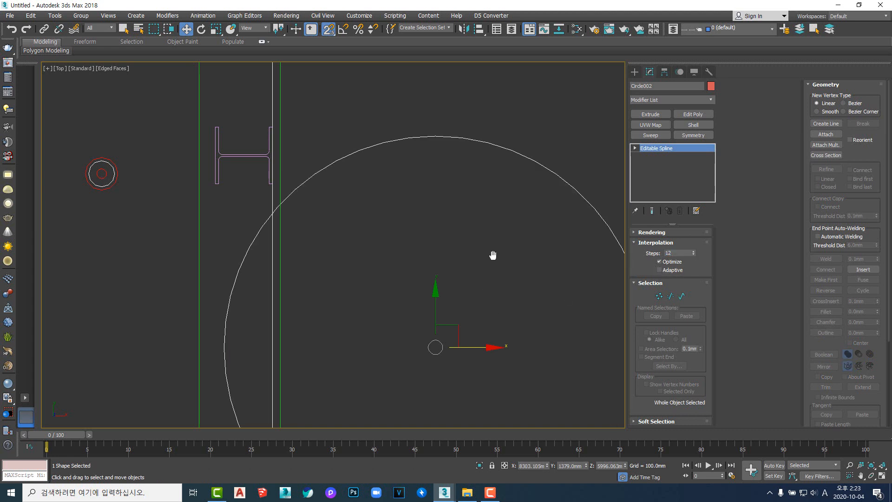
pyautogui.moveTo(493, 255); pyautogui.dragTo(496, 218, button='middle')
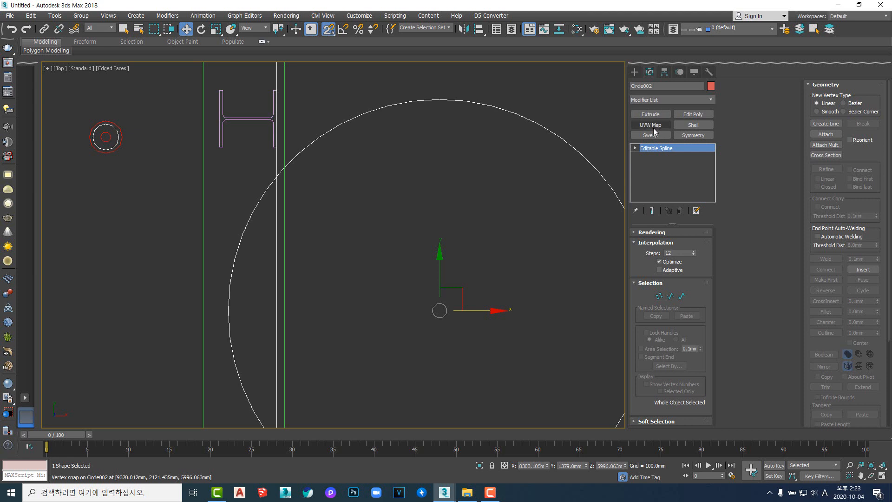
pyautogui.click(693, 115)
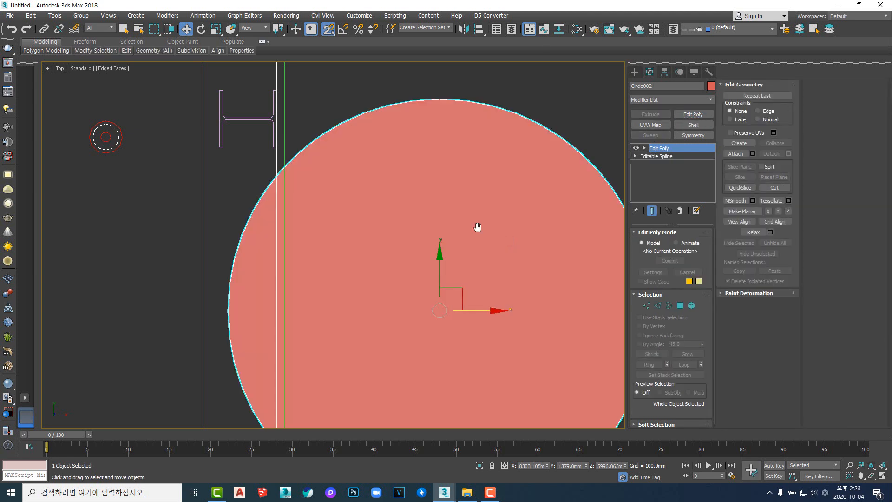
pyautogui.moveTo(478, 227); pyautogui.dragTo(486, 195, button='middle')
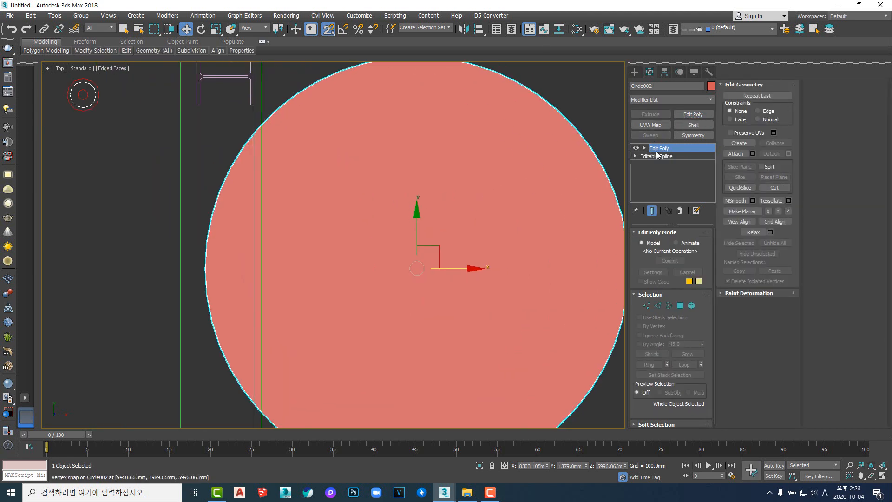
# - Inset the circle's single polygon by 75 mm using the Group inset type
pyautogui.press('4')
pyautogui.click(507, 212)
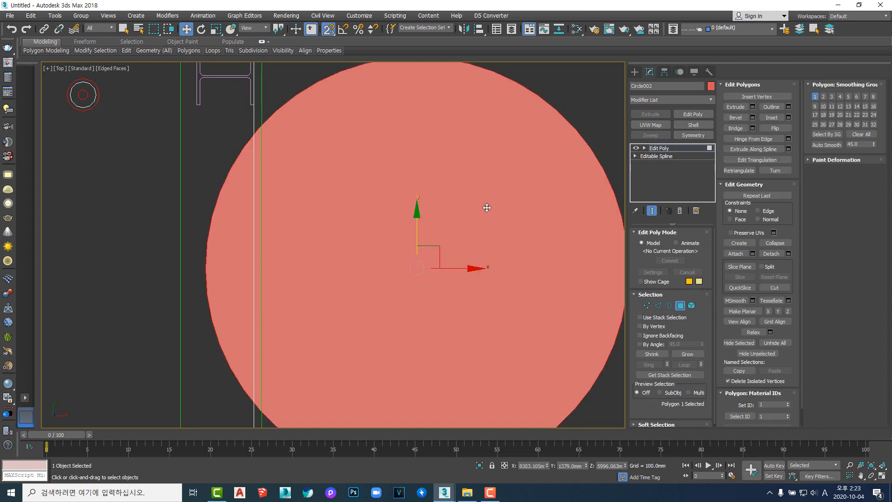
pyautogui.moveTo(553, 184); pyautogui.dragTo(575, 206, button='middle')
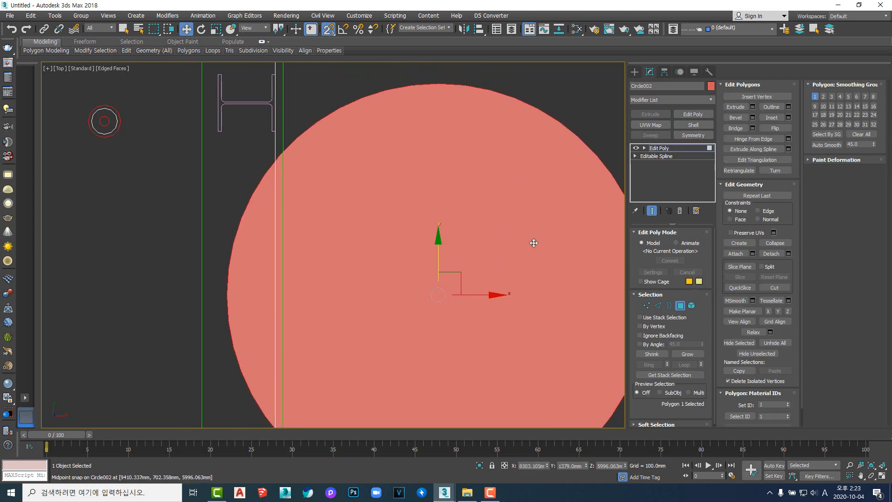
pyautogui.click(789, 118)
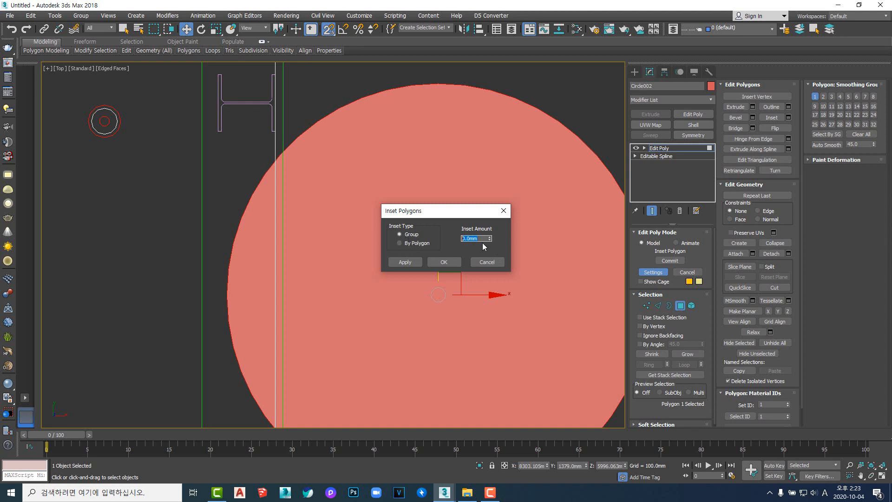
pyautogui.press('Return')
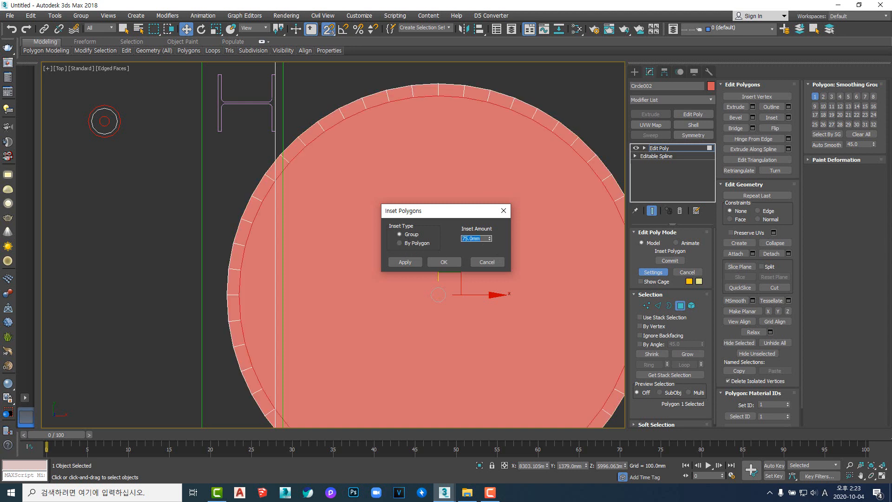
pyautogui.click(447, 260)
pyautogui.scroll(5, 430, 150)
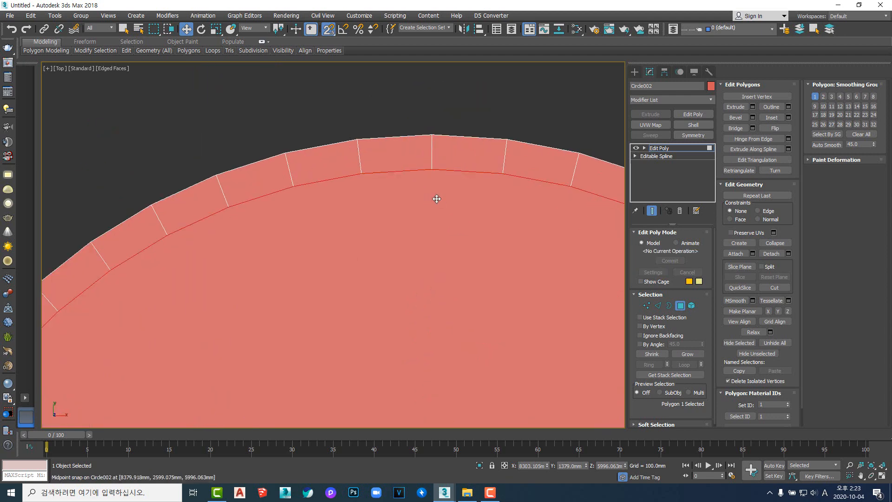
pyautogui.scroll(-4, 437, 199)
pyautogui.moveTo(441, 302); pyautogui.dragTo(450, 277, button='middle')
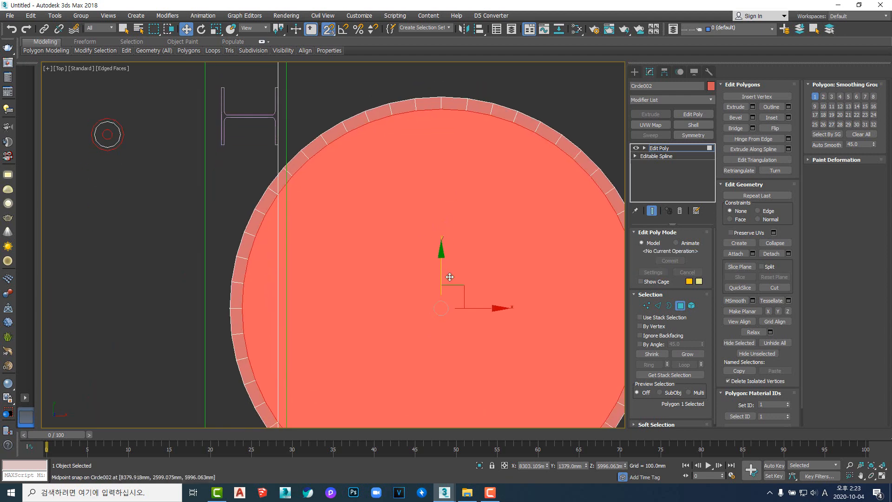
# - Delete the inner polygon to leave only the segmented ring and leave polygon editing
pyautogui.press('Delete')
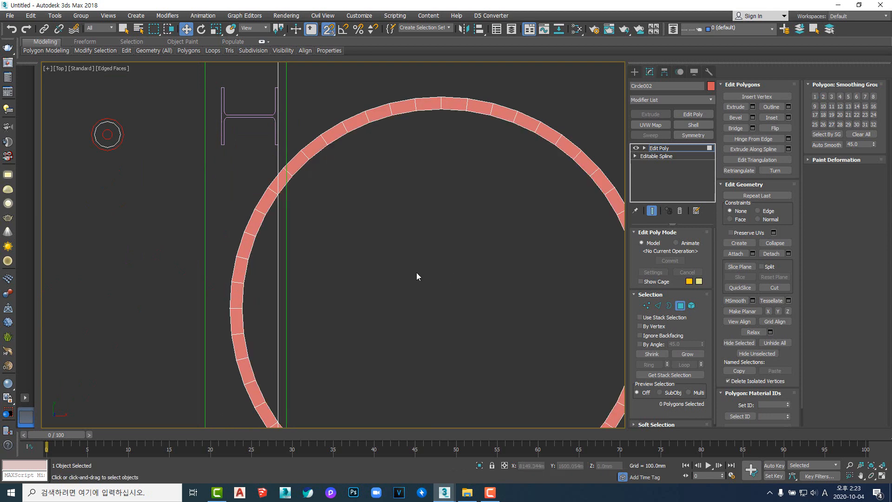
pyautogui.scroll(-3, 416, 276)
pyautogui.moveTo(417, 275); pyautogui.dragTo(428, 241, button='middle')
pyautogui.scroll(4, 415, 217)
pyautogui.scroll(-4, 415, 218)
pyautogui.click(662, 148)
pyautogui.scroll(4, 463, 210)
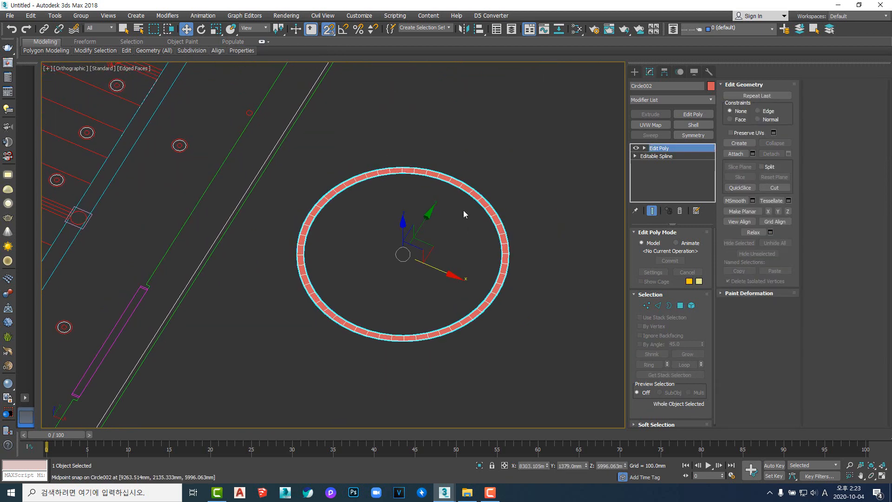
# - Thicken the ring with a Shell modifier, inner amount 0 mm and outer amount 75 mm
pyautogui.moveTo(511, 227); pyautogui.dragTo(439, 227, button='middle')
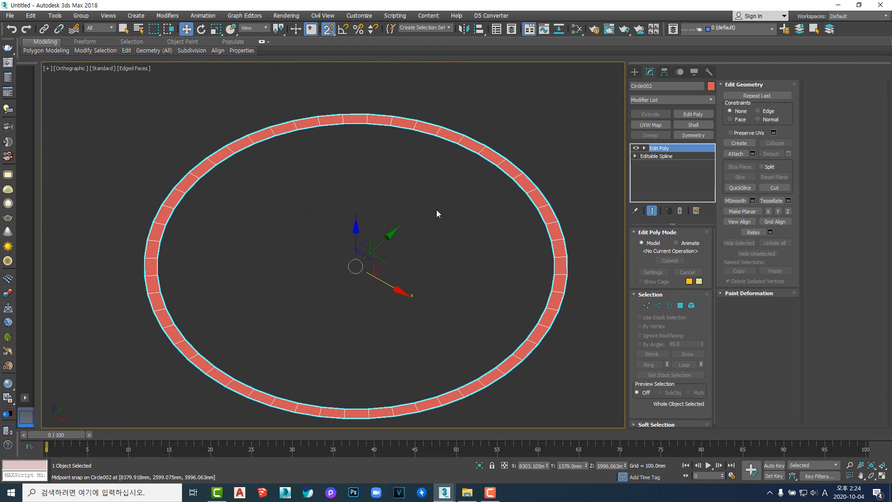
pyautogui.click(693, 125)
pyautogui.rightClick(701, 256)
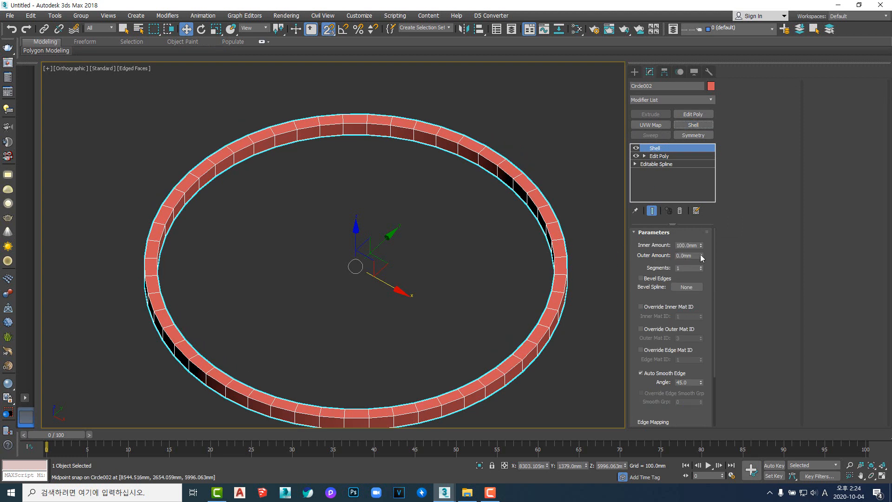
pyautogui.rightClick(700, 247)
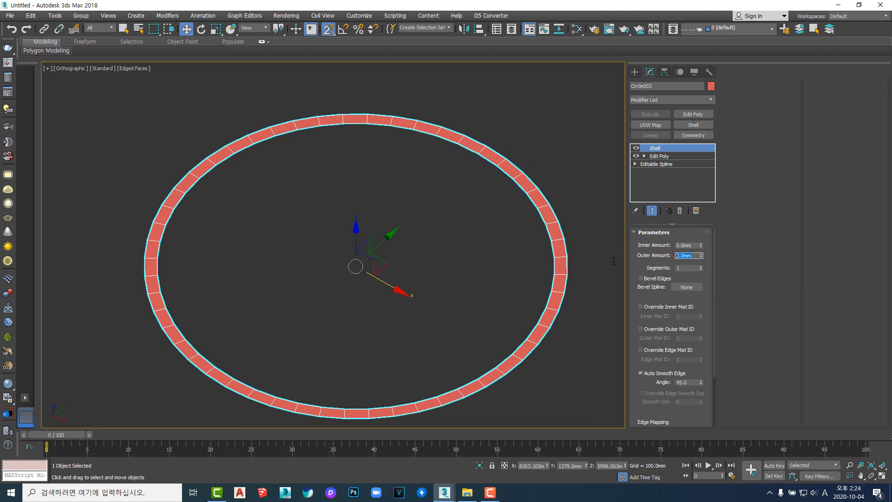
pyautogui.write('75')
pyautogui.press('Return')
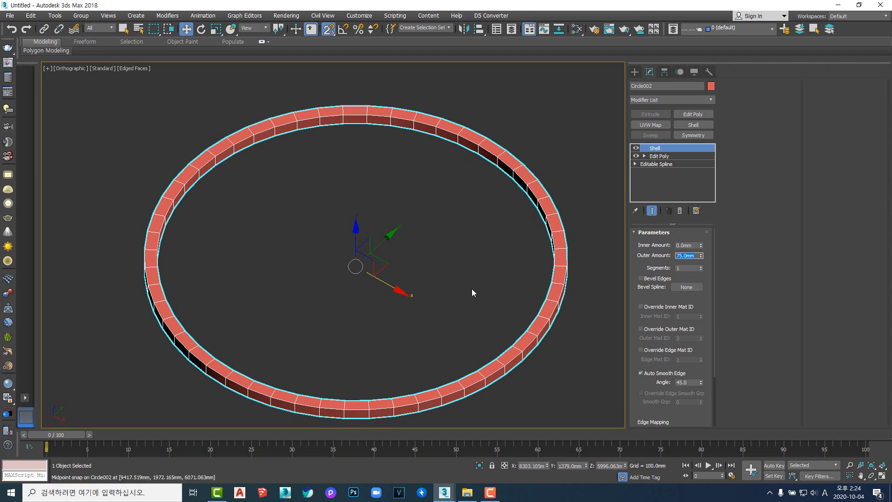
pyautogui.keyDown('alt'); pyautogui.moveTo(473, 289); pyautogui.dragTo(392, 256, button='middle'); pyautogui.keyUp('alt')
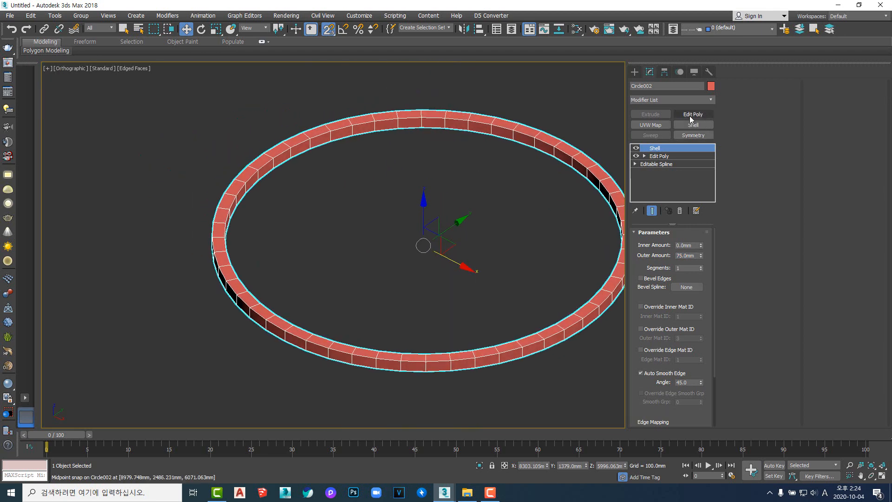
# - Apply a MeshSmooth modifier to the ring and set its iterations to 2
pyautogui.click(711, 99)
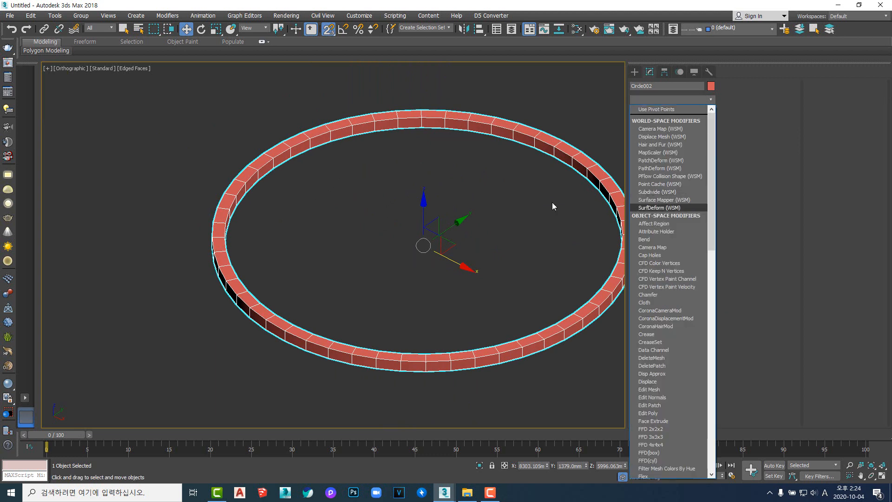
pyautogui.press('m')
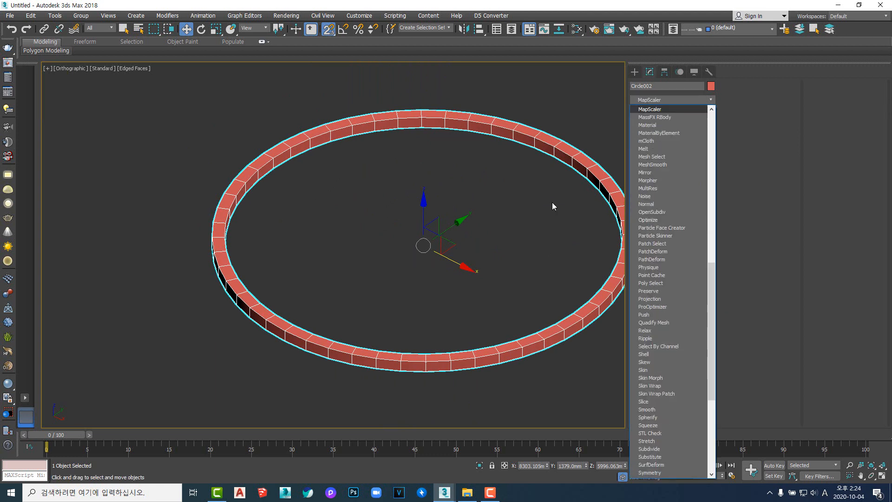
pyautogui.click(651, 165)
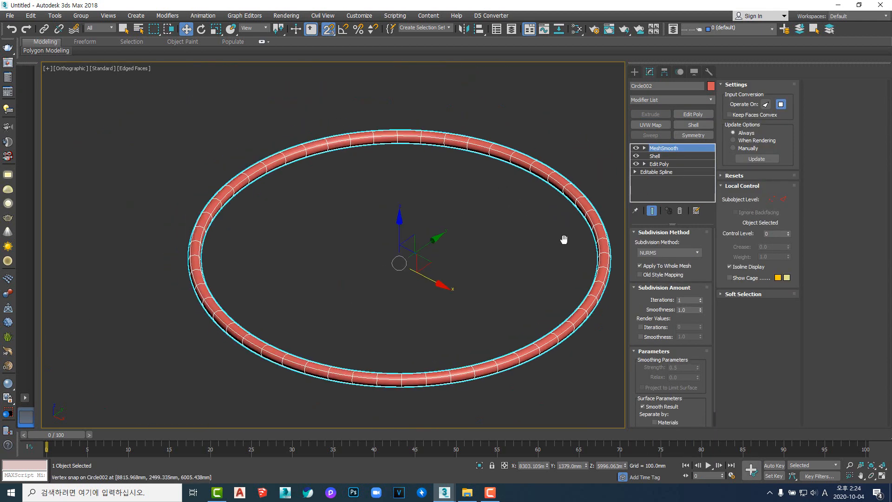
pyautogui.scroll(3, 564, 241)
pyautogui.click(701, 301)
pyautogui.moveTo(489, 246)
pyautogui.keyDown('alt'); pyautogui.mouseDown(button='middle')
pyautogui.moveTo(480, 253)
pyautogui.moveTo(478, 224)
pyautogui.moveTo(486, 246)
pyautogui.mouseUp(button='middle'); pyautogui.keyUp('alt')
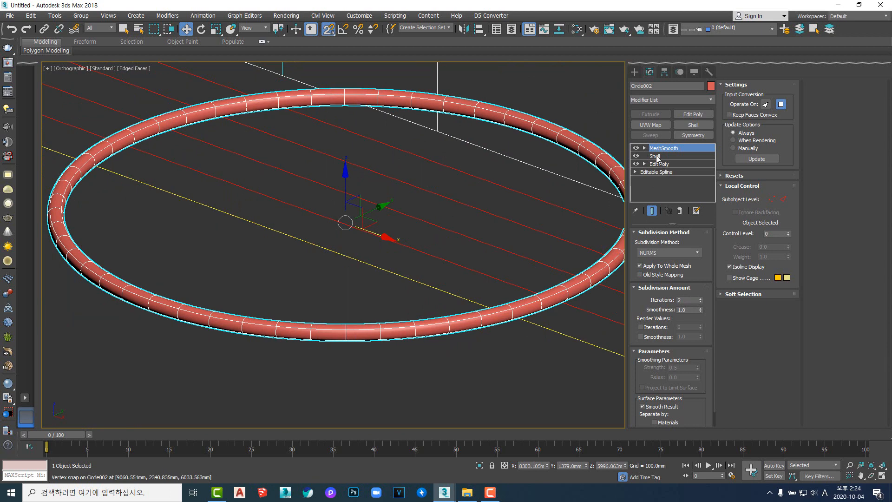
# - Disable the ring's MeshSmooth modifier and insert an Edit Poly modifier directly above Shell, set to edge editing
pyautogui.click(636, 148)
pyautogui.scroll(5, 478, 183)
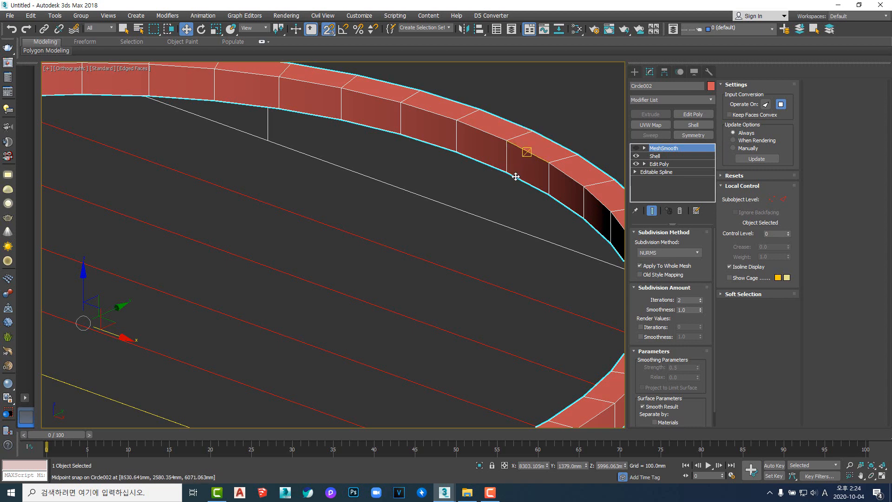
pyautogui.scroll(-5, 506, 183)
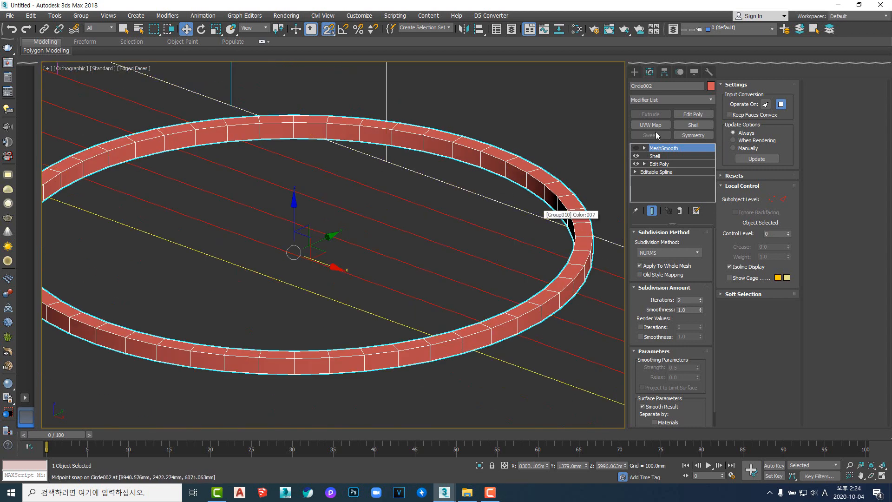
pyautogui.click(655, 157)
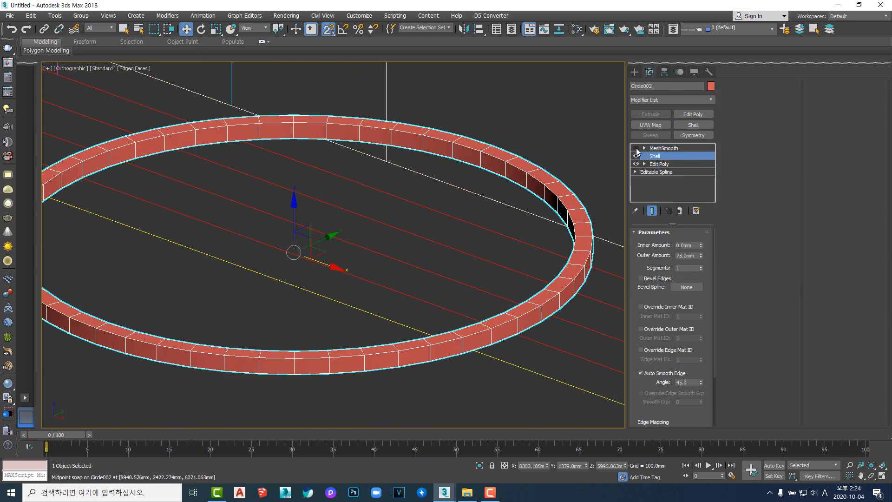
pyautogui.click(693, 115)
pyautogui.scroll(5, 523, 199)
pyautogui.scroll(-3, 511, 197)
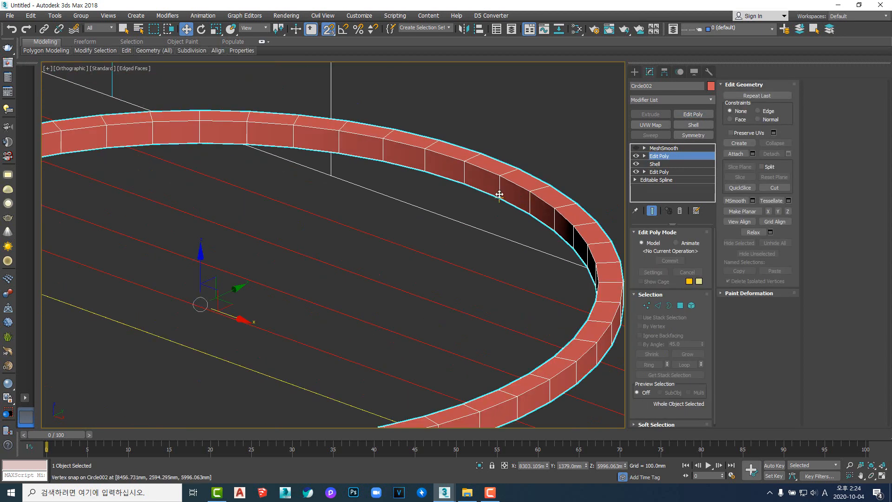
pyautogui.scroll(3, 499, 195)
pyautogui.scroll(-3, 498, 194)
pyautogui.press('2')
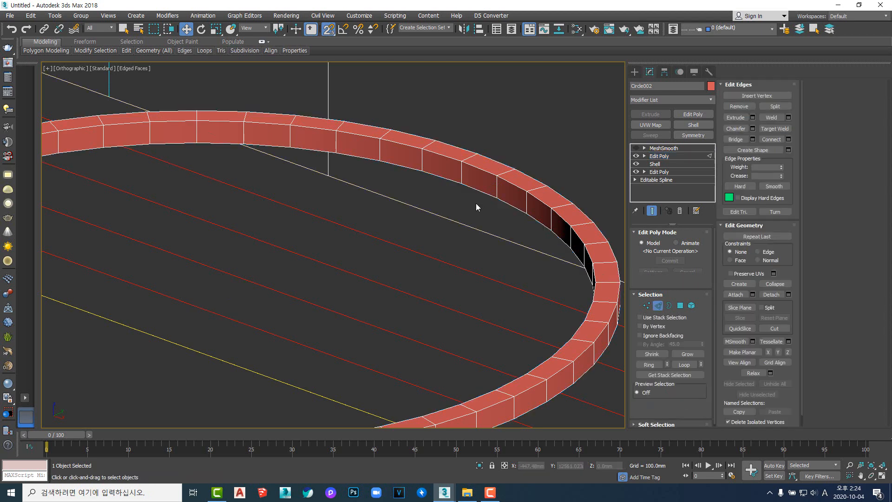
# - Select the complete inner and outer edge loops along the underside of the ring
pyautogui.click(478, 193)
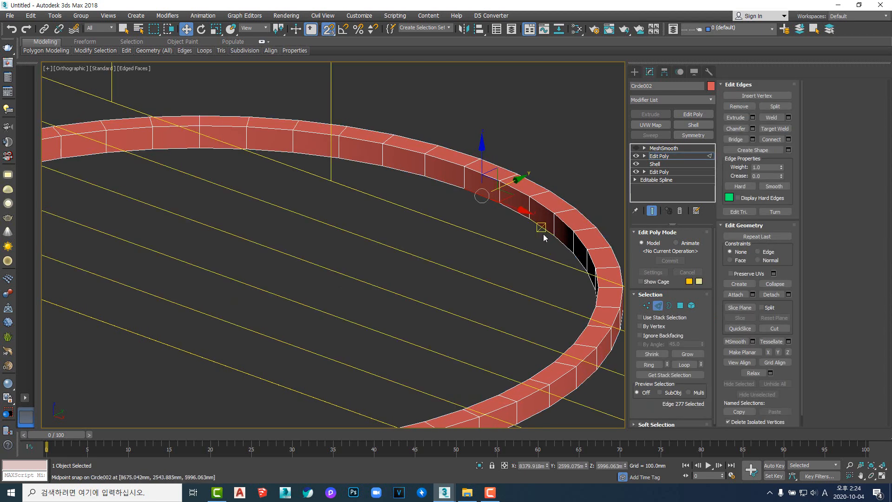
pyautogui.keyDown('alt'); pyautogui.moveTo(484, 179); pyautogui.dragTo(511, 184, button='middle'); pyautogui.keyUp('alt')
pyautogui.scroll(6, 541, 222)
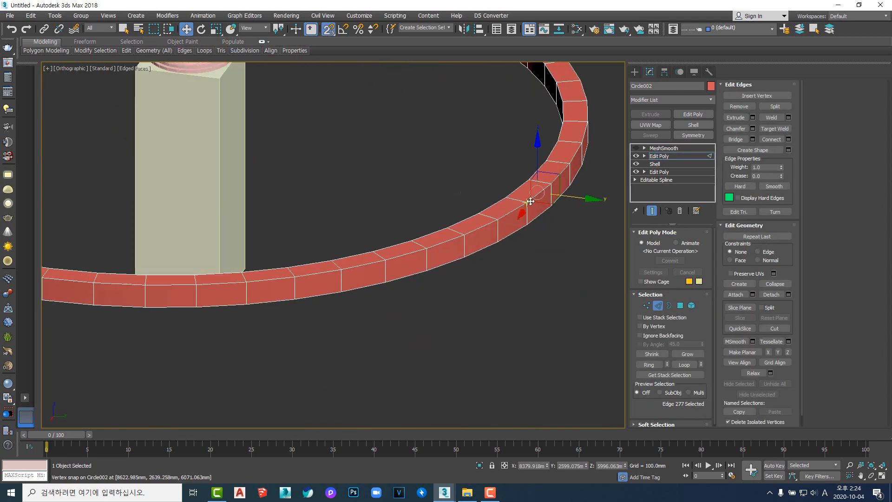
pyautogui.keyDown('ctrl'); pyautogui.click(541, 223); pyautogui.keyUp('ctrl')
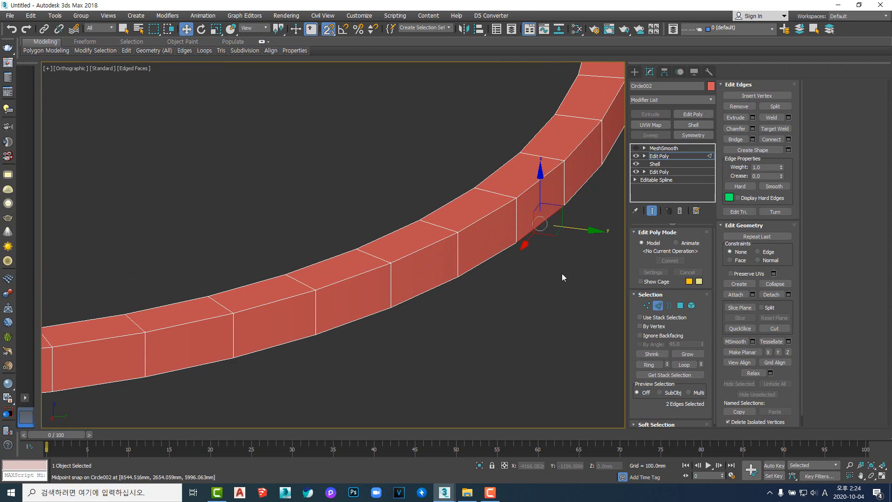
pyautogui.click(684, 365)
# - Chamfer the ring's selected bottom edge loops with a standard chamfer of 1 mm and 1 segment
pyautogui.scroll(-6, 394, 273)
pyautogui.keyDown('alt'); pyautogui.moveTo(450, 268); pyautogui.dragTo(531, 263, button='middle'); pyautogui.keyUp('alt')
pyautogui.scroll(5, 508, 231)
pyautogui.scroll(-10, 508, 230)
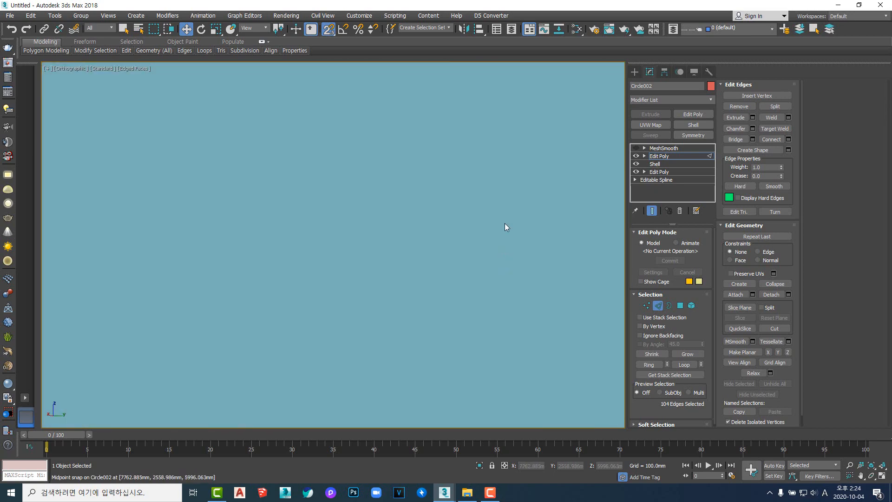
pyautogui.keyDown('alt'); pyautogui.moveTo(504, 223); pyautogui.dragTo(505, 204, button='middle'); pyautogui.keyUp('alt')
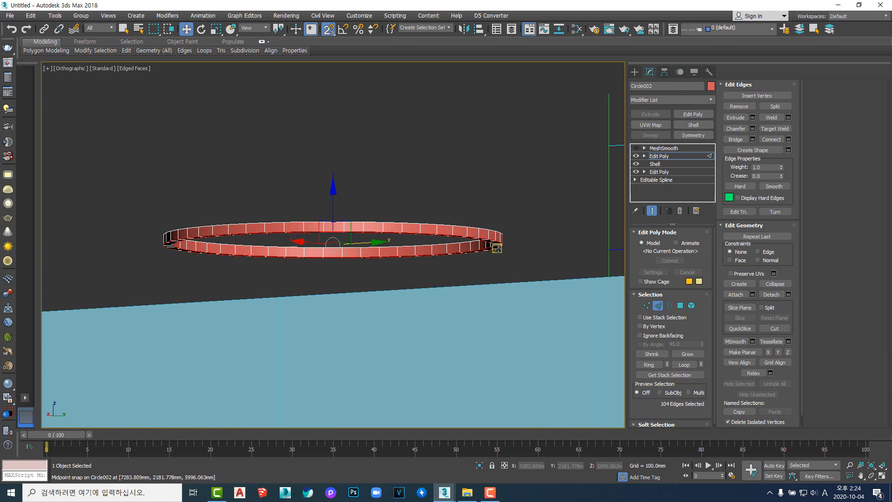
pyautogui.scroll(8, 497, 245)
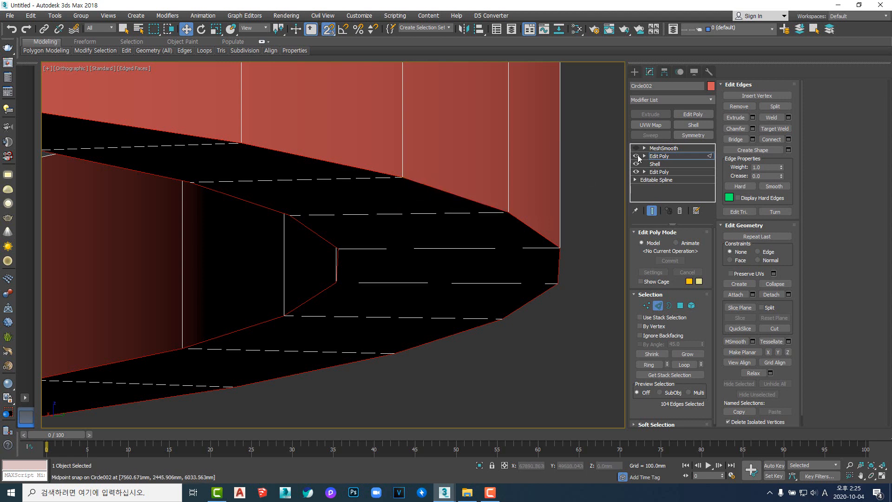
pyautogui.click(753, 128)
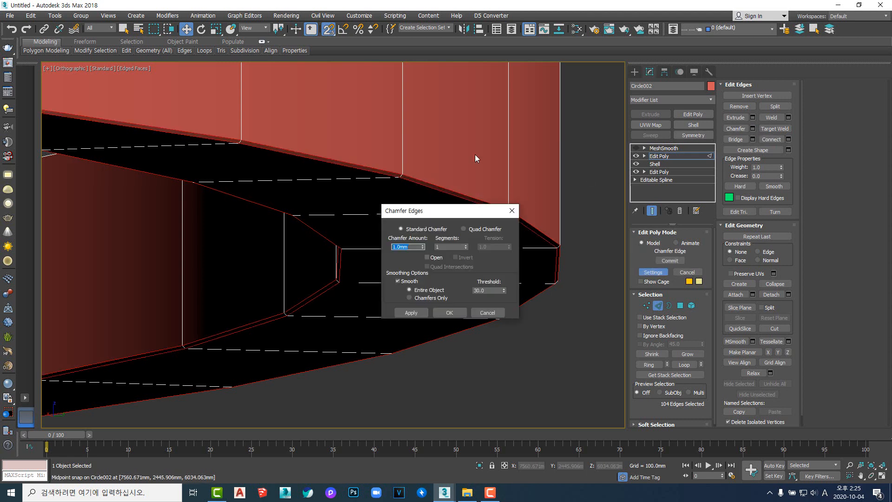
pyautogui.scroll(-5, 395, 152)
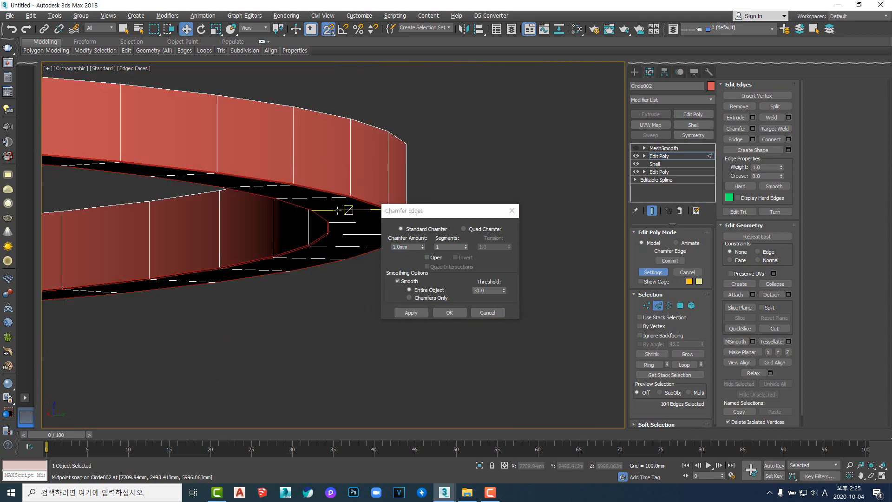
pyautogui.scroll(8, 345, 200)
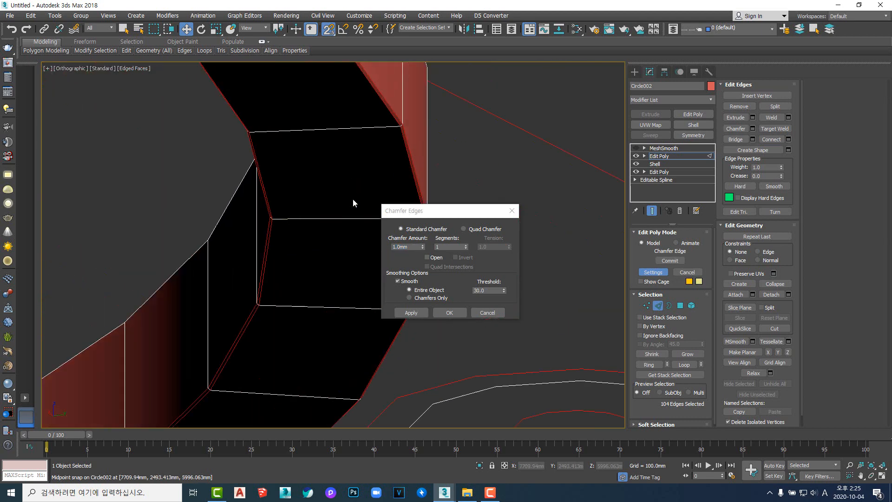
pyautogui.scroll(4, 372, 156)
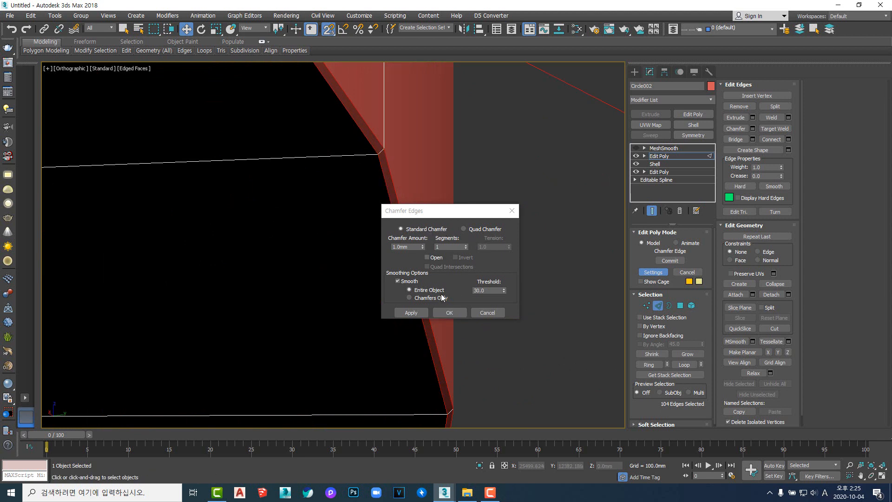
pyautogui.click(449, 312)
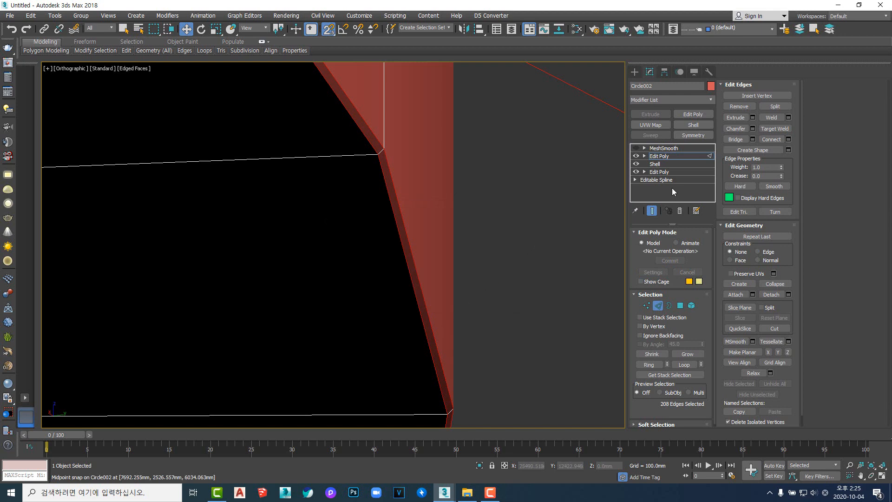
# - Leave edge editing on the ring and turn its MeshSmooth modifier back on to check the rounded shape
pyautogui.click(671, 157)
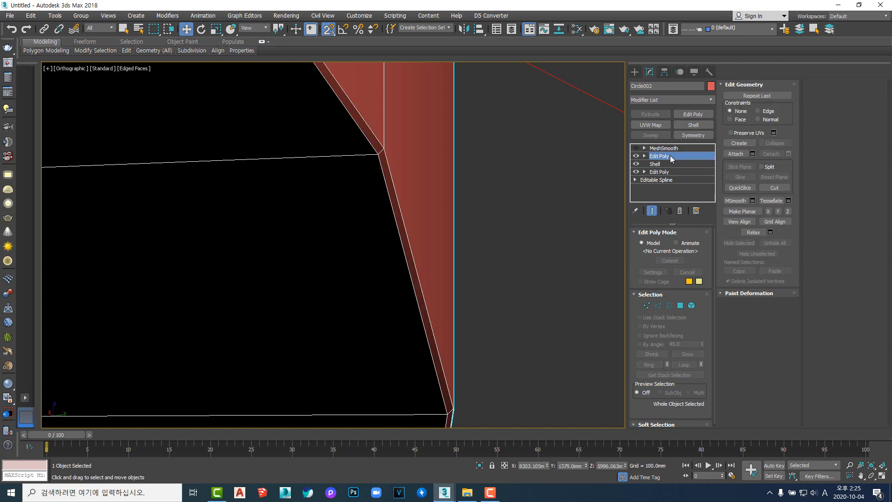
pyautogui.click(635, 148)
pyautogui.scroll(-10, 430, 209)
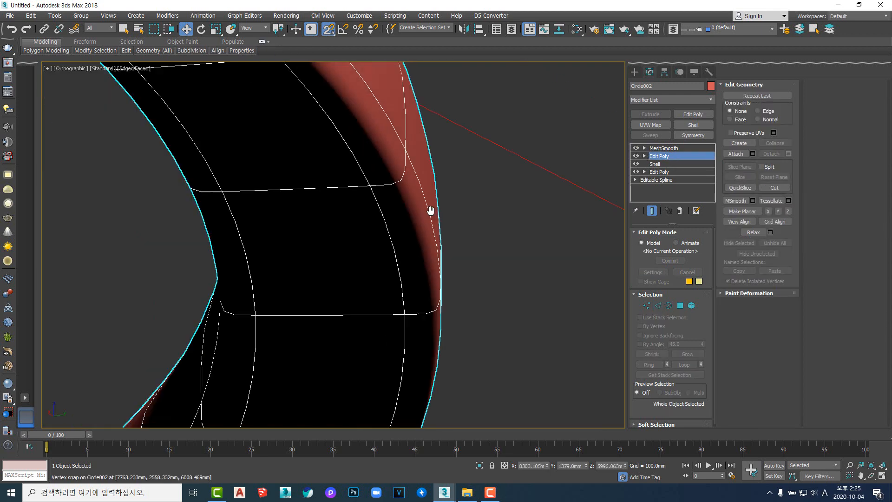
pyautogui.keyDown('alt'); pyautogui.moveTo(383, 205); pyautogui.dragTo(394, 241, button='middle'); pyautogui.keyUp('alt')
pyautogui.scroll(-6, 394, 240)
pyautogui.press('z')
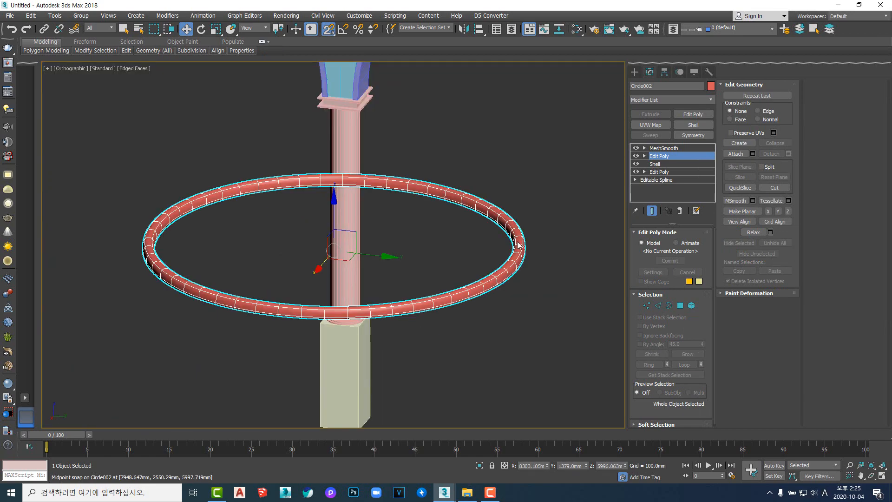
pyautogui.scroll(5, 522, 247)
pyautogui.moveTo(522, 246); pyautogui.dragTo(456, 218, button='middle')
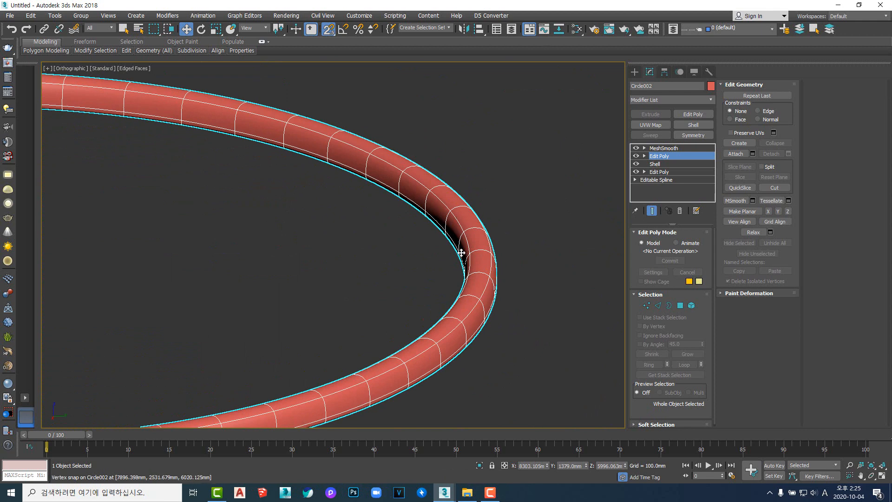
pyautogui.scroll(-6, 460, 252)
pyautogui.keyDown('alt'); pyautogui.moveTo(501, 253); pyautogui.dragTo(506, 323, button='middle'); pyautogui.keyUp('alt')
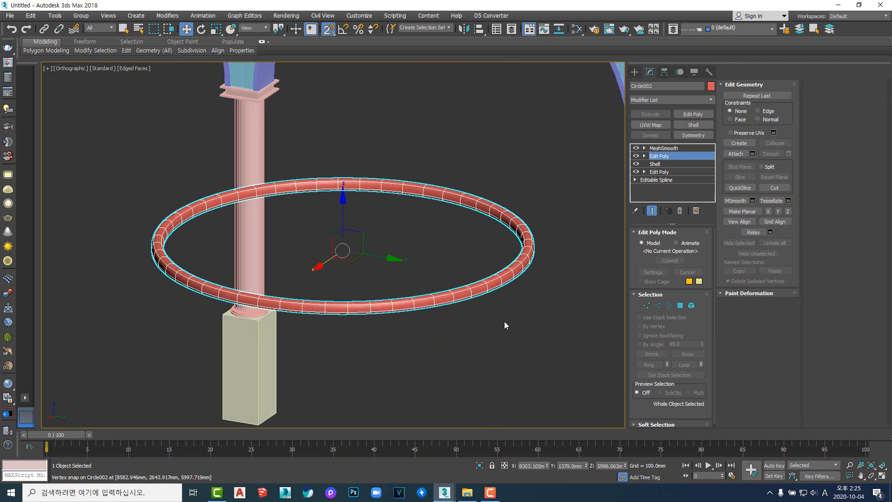
# - Examine the smoothed ring from above and from oblique angles, checking its roundness and surroundings
pyautogui.click(504, 321)
pyautogui.click(520, 272)
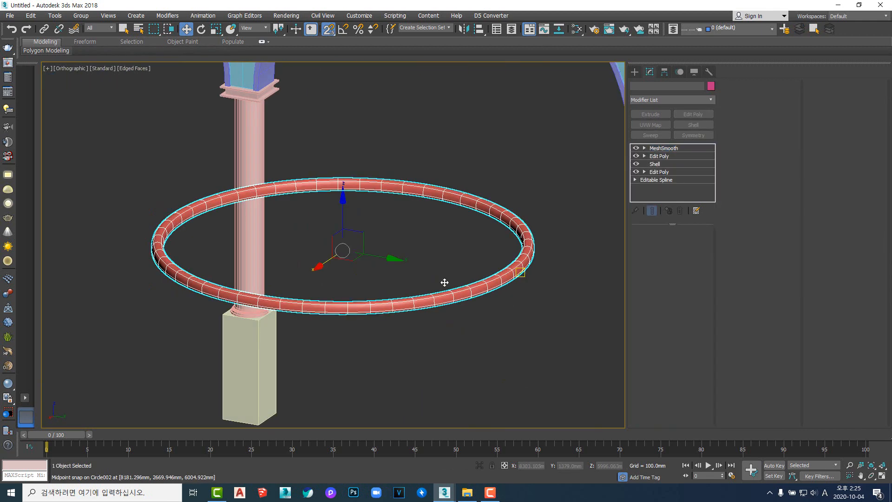
pyautogui.moveTo(411, 282); pyautogui.dragTo(444, 294, button='middle')
pyautogui.press('t')
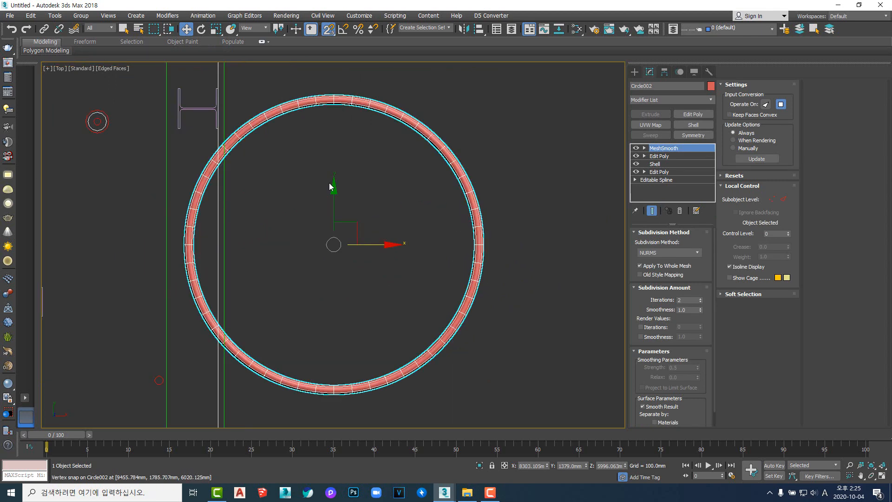
pyautogui.scroll(-3, 339, 296)
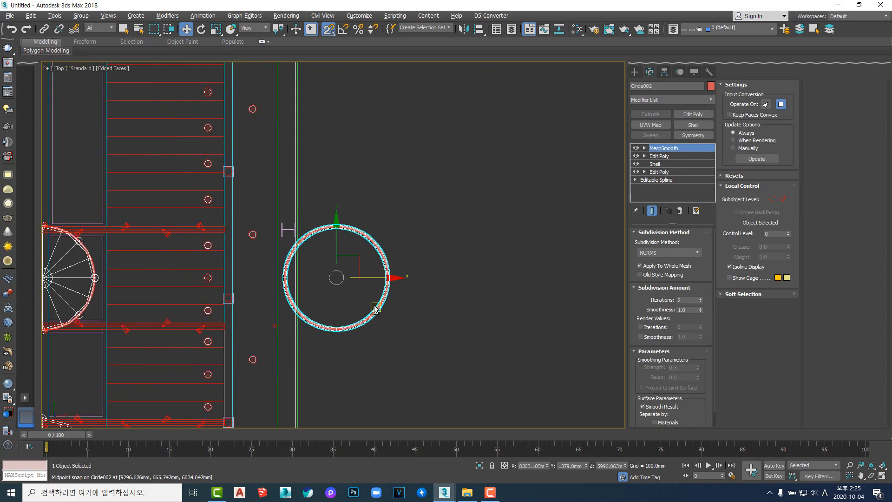
pyautogui.keyDown('alt'); pyautogui.moveTo(376, 308); pyautogui.dragTo(361, 266, button='middle'); pyautogui.keyUp('alt')
pyautogui.scroll(4, 361, 266)
pyautogui.keyDown('alt'); pyautogui.moveTo(504, 328); pyautogui.dragTo(451, 266, button='middle'); pyautogui.keyUp('alt')
pyautogui.scroll(1, 425, 255)
pyautogui.scroll(5, 425, 255)
pyautogui.scroll(-6, 425, 255)
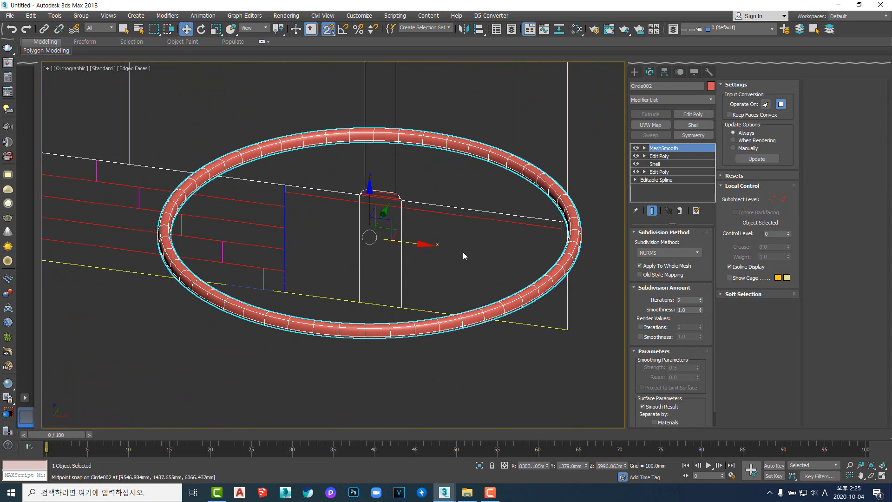
# - Delete the smoothed ring outside the building in the Top view
pyautogui.press('t')
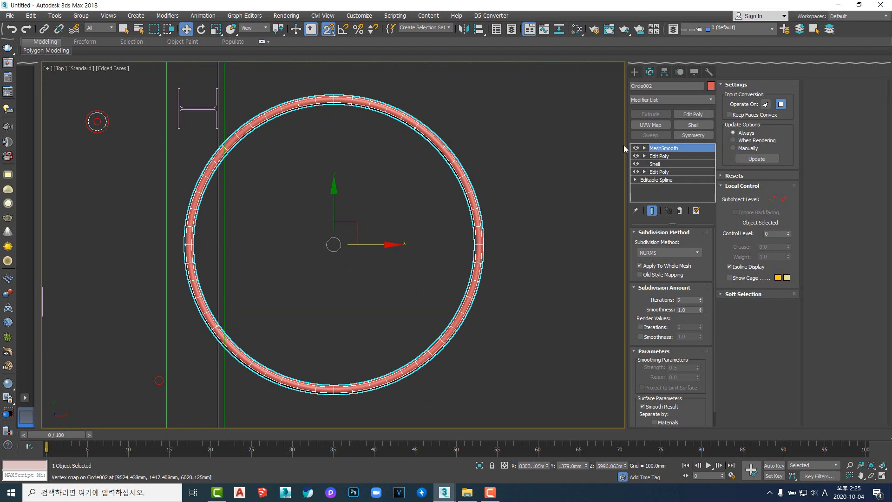
pyautogui.scroll(-8, 433, 231)
pyautogui.scroll(10, 432, 231)
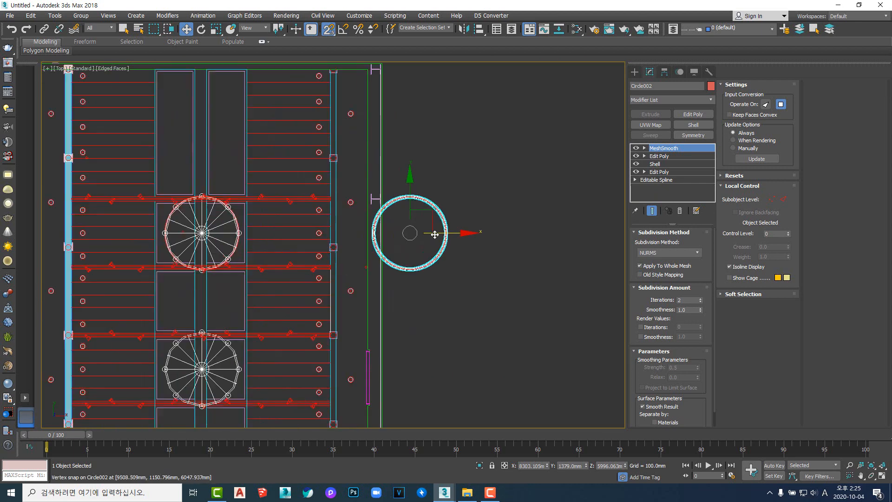
pyautogui.press('Delete')
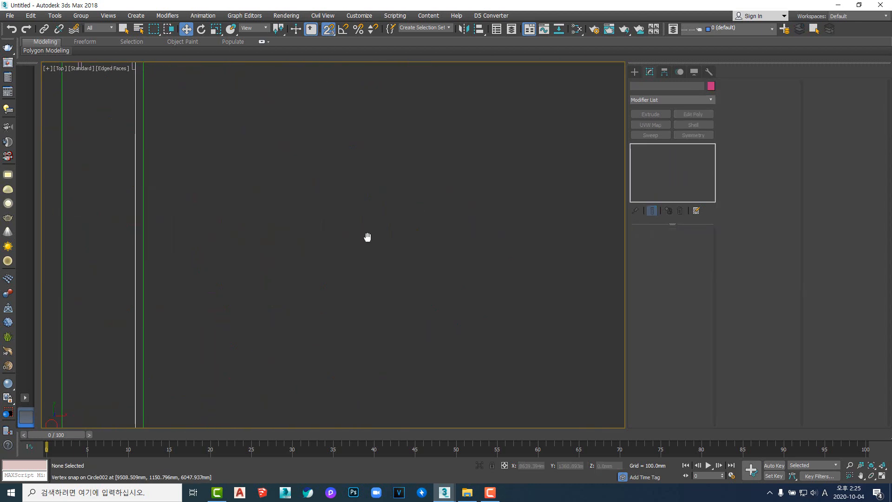
# - Select the original extruded ring inside the building
pyautogui.scroll(-10, 478, 238)
pyautogui.moveTo(367, 237); pyautogui.dragTo(437, 210, button='middle')
pyautogui.scroll(4, 384, 236)
pyautogui.scroll(5, 443, 234)
pyautogui.click(458, 238)
pyautogui.scroll(-2, 457, 238)
pyautogui.scroll(6, 531, 274)
pyautogui.click(531, 274)
pyautogui.click(569, 298)
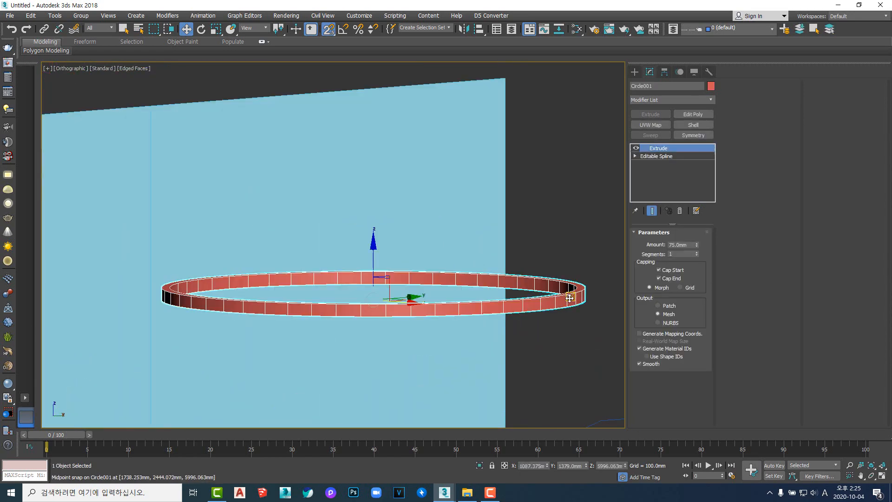
# - Show the ring against the pendant light drawing in the Right view as wireframe
pyautogui.press('f')
pyautogui.press('z')
pyautogui.scroll(-5, 411, 238)
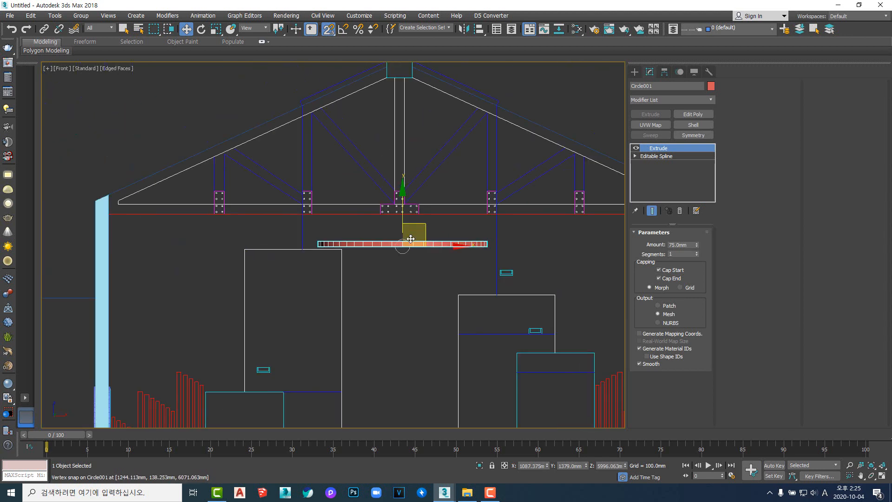
pyautogui.press('v')
pyautogui.press('r')
pyautogui.press('z')
pyautogui.scroll(-6, 367, 239)
pyautogui.press('F3')
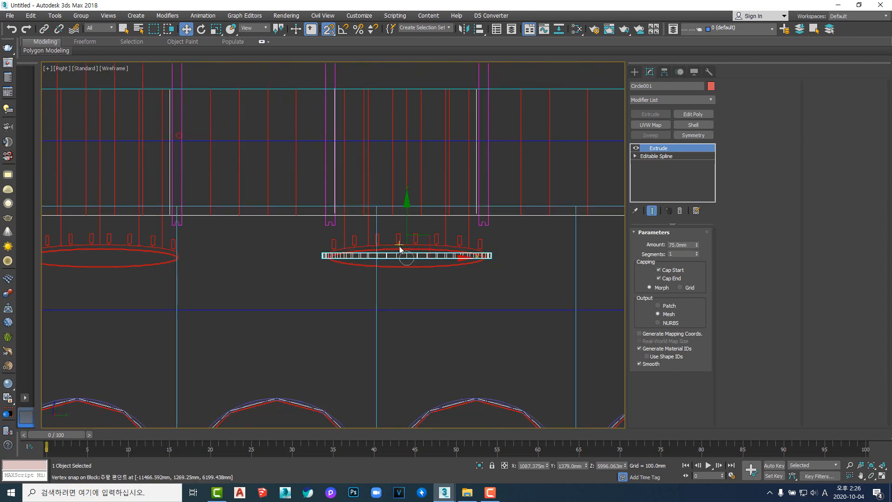
# - Draw a snapped 144 by 27 mm rectangle over the left half of the lamp outline just right of the pendant's centre line
pyautogui.scroll(8, 400, 249)
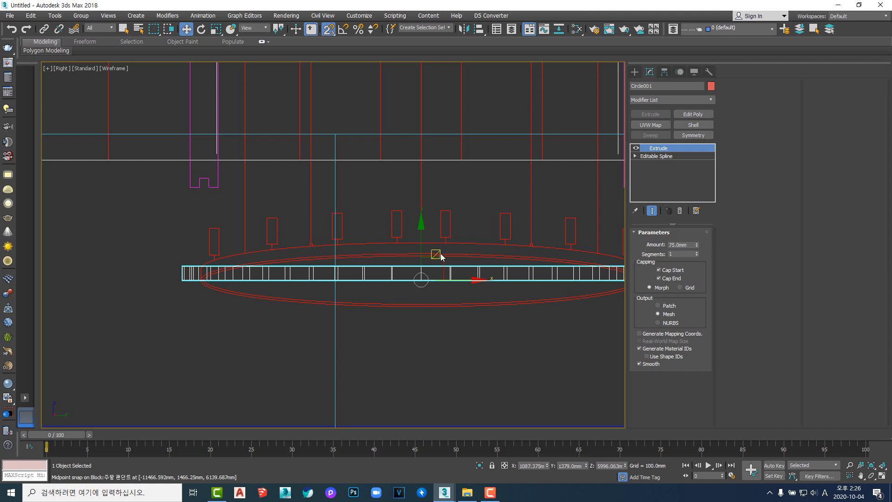
pyautogui.scroll(5, 442, 250)
pyautogui.scroll(-3, 433, 253)
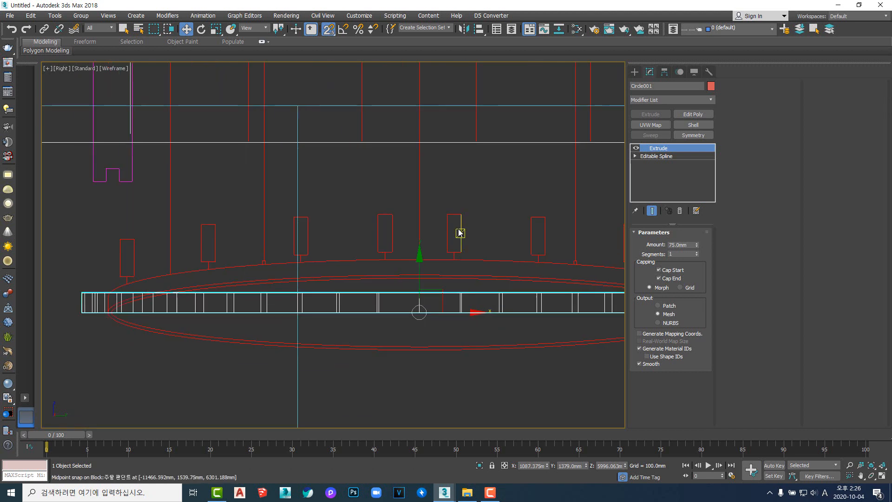
pyautogui.scroll(3, 460, 232)
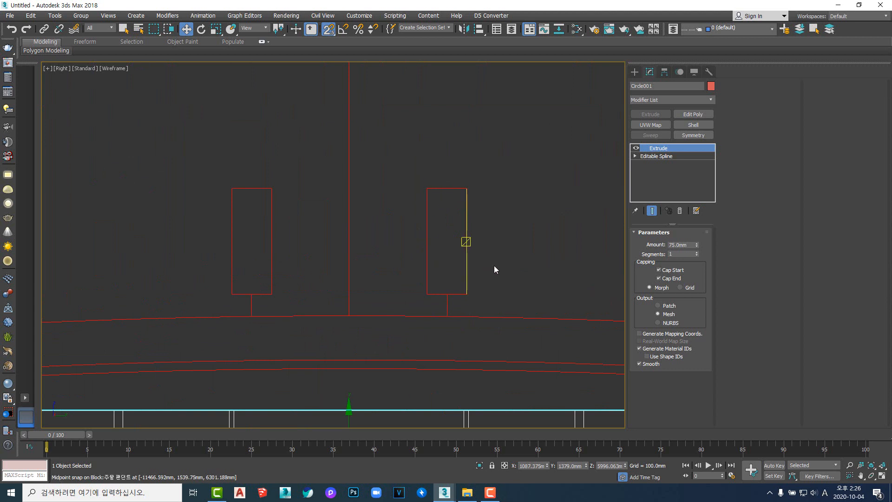
pyautogui.rightClick(483, 254)
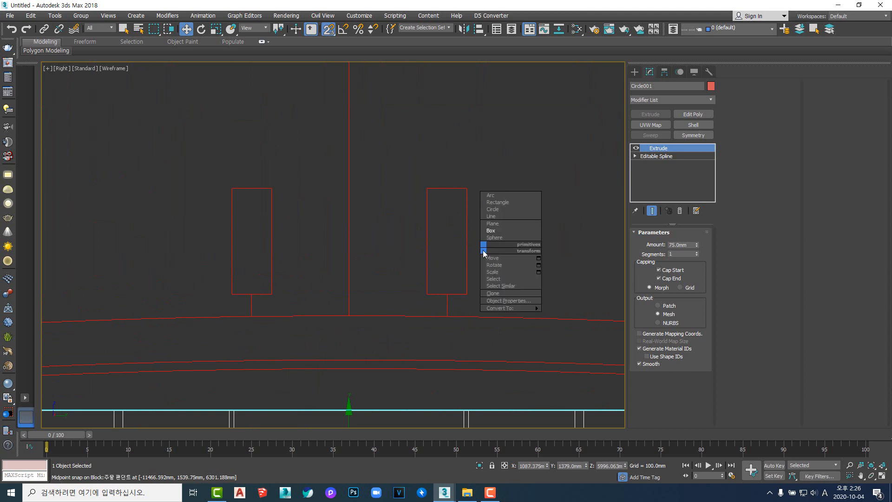
pyautogui.click(506, 201)
pyautogui.moveTo(447, 293); pyautogui.dragTo(426, 189)
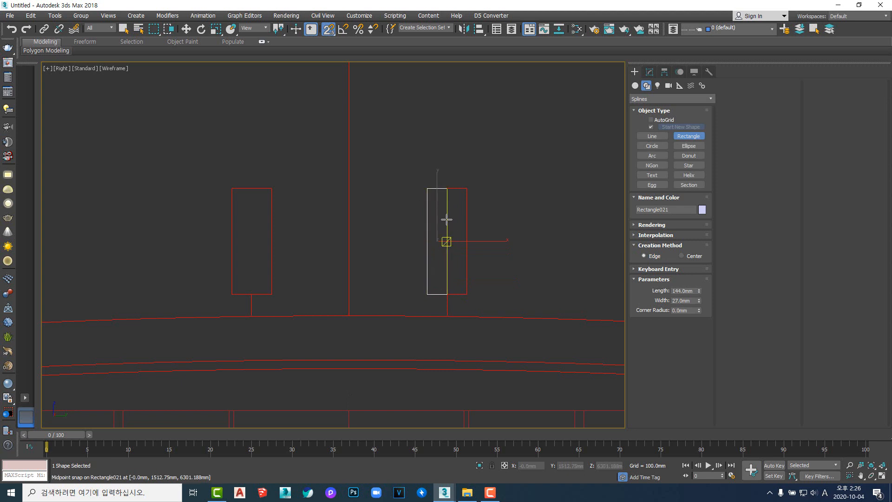
pyautogui.scroll(4, 448, 250)
pyautogui.scroll(-2, 446, 253)
pyautogui.rightClick(447, 253)
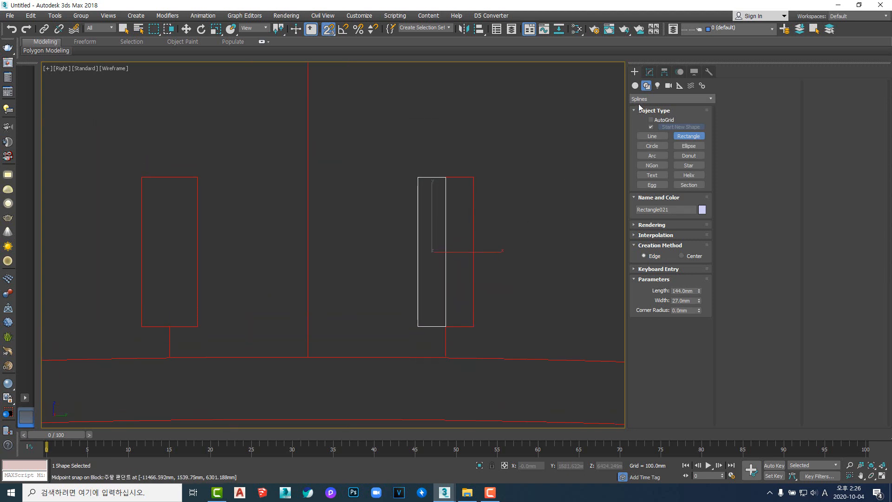
# - Convert the rectangle to an editable spline and remove its right vertical segment, leaving an open half profile
pyautogui.click(650, 72)
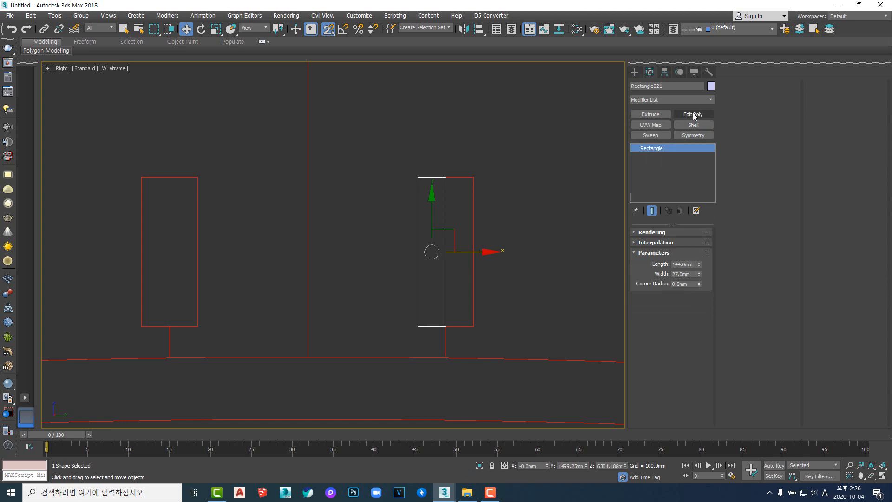
pyautogui.rightClick(434, 221)
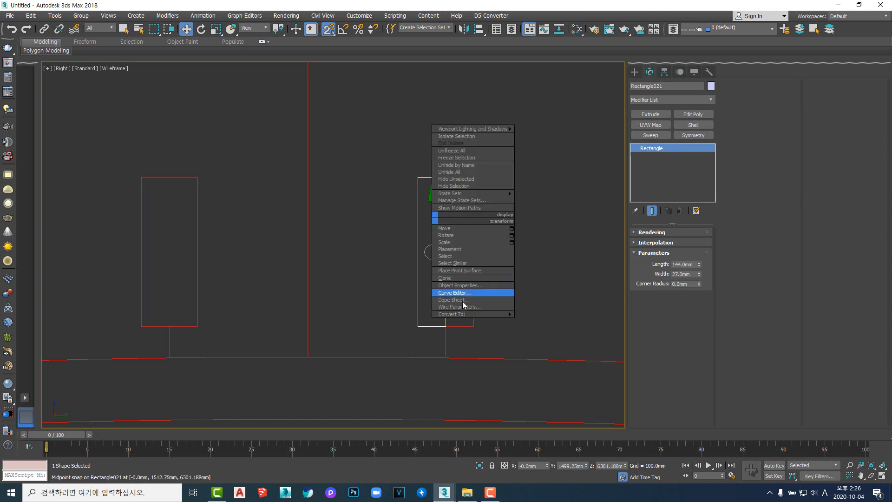
pyautogui.moveTo(465, 312)
pyautogui.click(528, 312)
pyautogui.press('2')
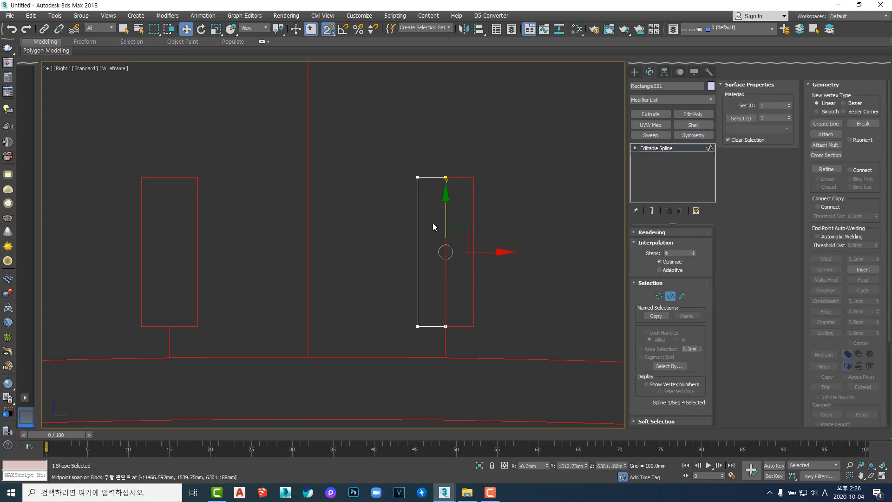
pyautogui.click(685, 152)
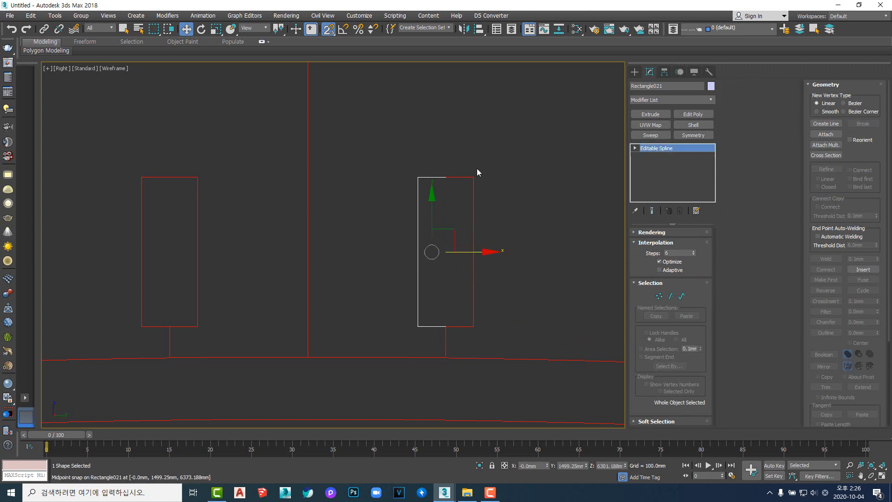
# - Draw a circle with a radius of about 27.6 mm just above the open half profile
pyautogui.moveTo(441, 166); pyautogui.dragTo(447, 190, button='middle')
pyautogui.scroll(3, 446, 190)
pyautogui.scroll(-3, 449, 189)
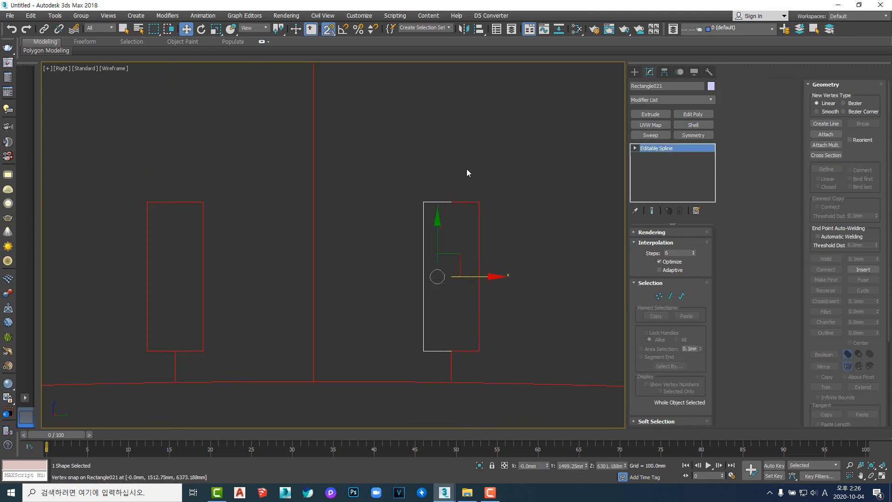
pyautogui.click(447, 191)
pyautogui.click(438, 203)
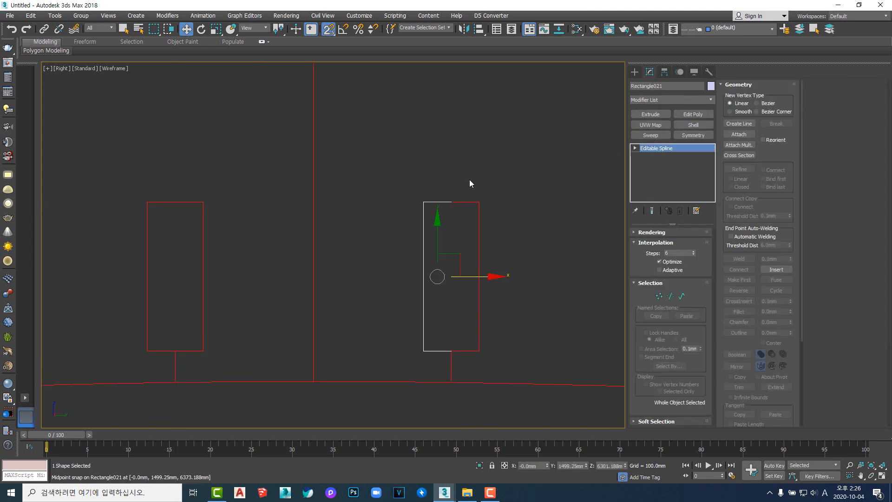
pyautogui.click(467, 178)
pyautogui.rightClick(455, 175)
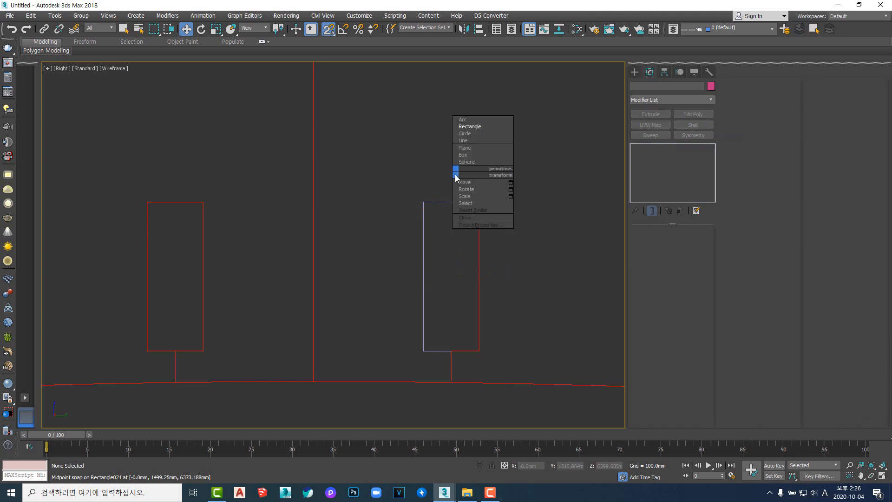
pyautogui.click(465, 134)
pyautogui.moveTo(444, 176); pyautogui.dragTo(461, 119)
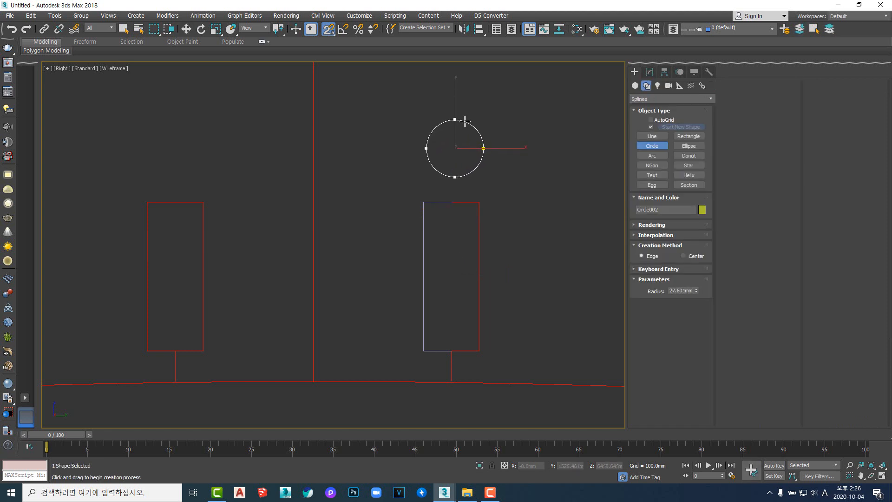
pyautogui.moveTo(460, 119); pyautogui.dragTo(450, 164, button='middle')
pyautogui.scroll(3, 449, 163)
pyautogui.press('w')
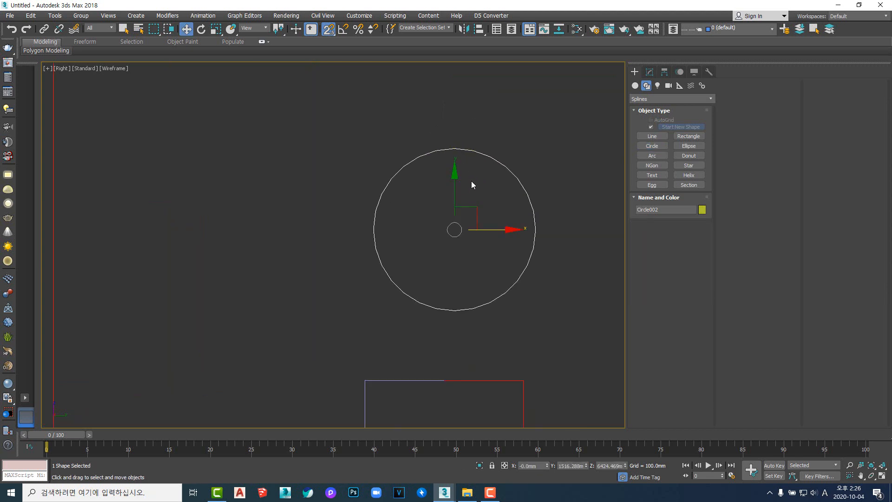
# - Convert the circle to an editable spline and delete the segments of its right half
pyautogui.rightClick(528, 223)
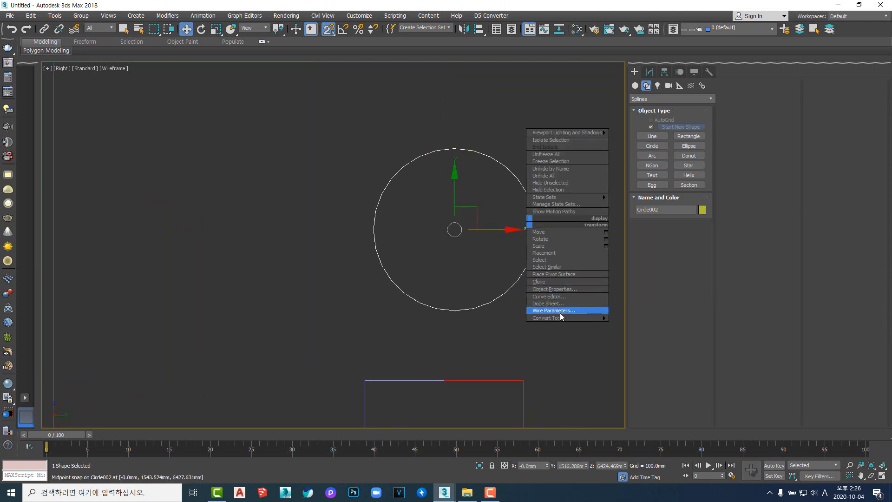
pyautogui.moveTo(565, 318)
pyautogui.click(623, 317)
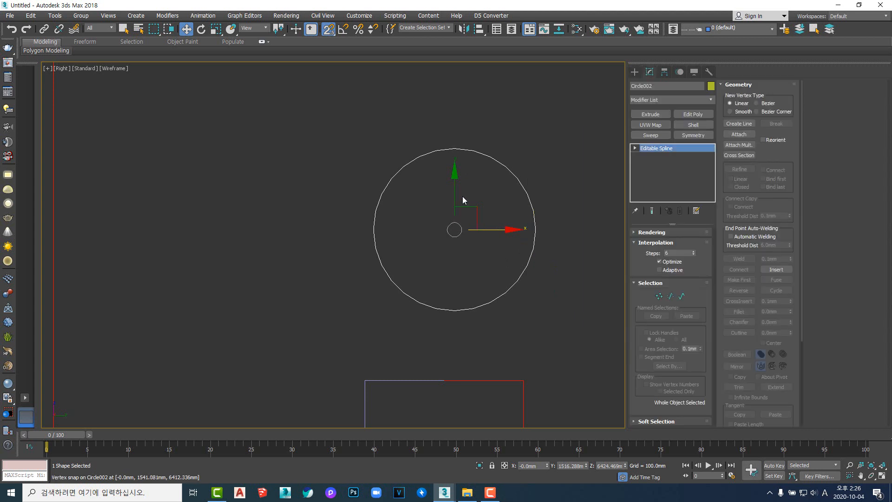
pyautogui.press('3')
pyautogui.moveTo(428, 117); pyautogui.dragTo(586, 362)
pyautogui.press('Delete')
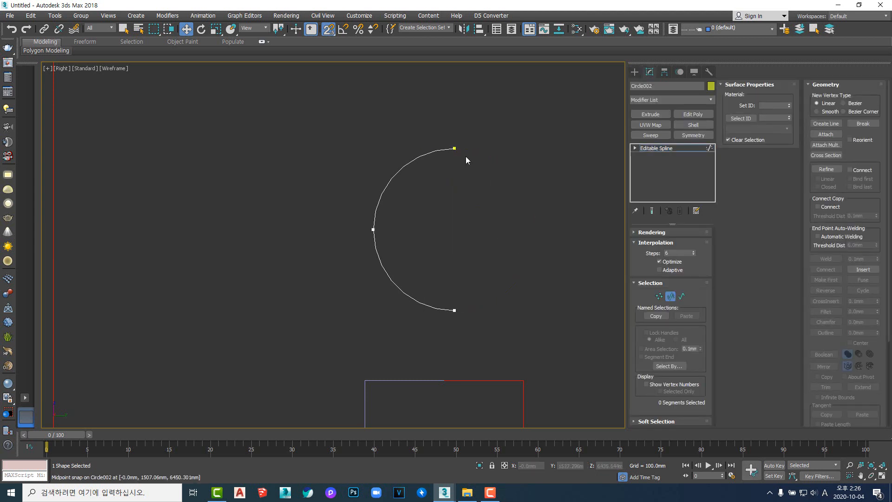
pyautogui.moveTo(450, 176); pyautogui.dragTo(457, 204, button='middle')
# - Reshape the half circle into a bulb profile by raising its top vertex and moving the left vertex inward
pyautogui.press('1')
pyautogui.moveTo(442, 158); pyautogui.dragTo(470, 96)
pyautogui.scroll(-2, 442, 229)
pyautogui.moveTo(423, 278); pyautogui.dragTo(423, 279)
pyautogui.moveTo(399, 244); pyautogui.dragTo(414, 248)
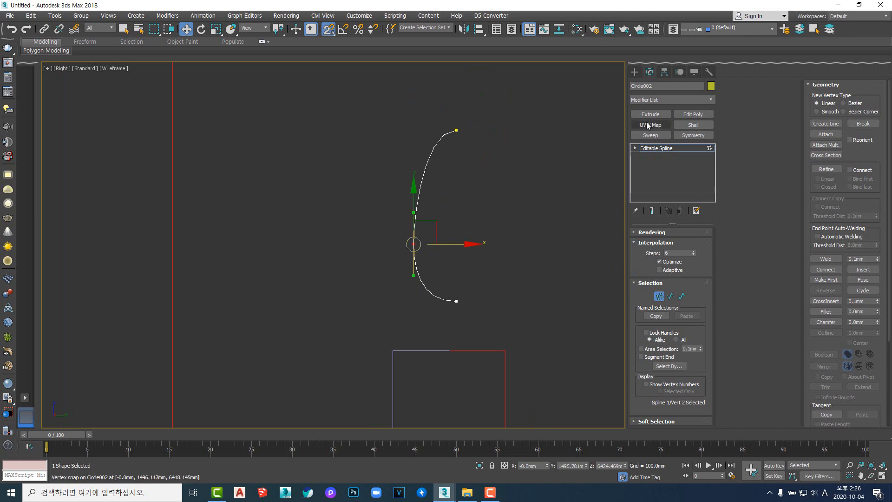
pyautogui.click(658, 149)
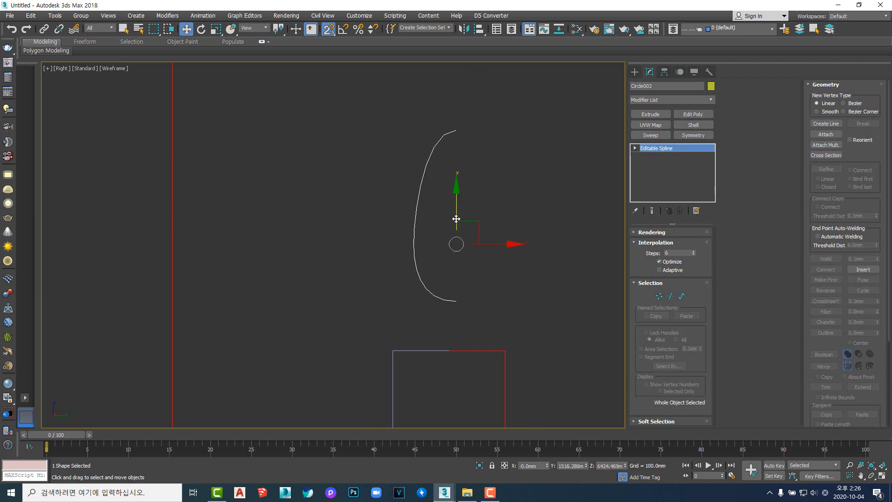
# - Move the bulb profile down so its lower end overlaps the top edge of the lamp's half profile
pyautogui.moveTo(456, 219); pyautogui.dragTo(451, 305)
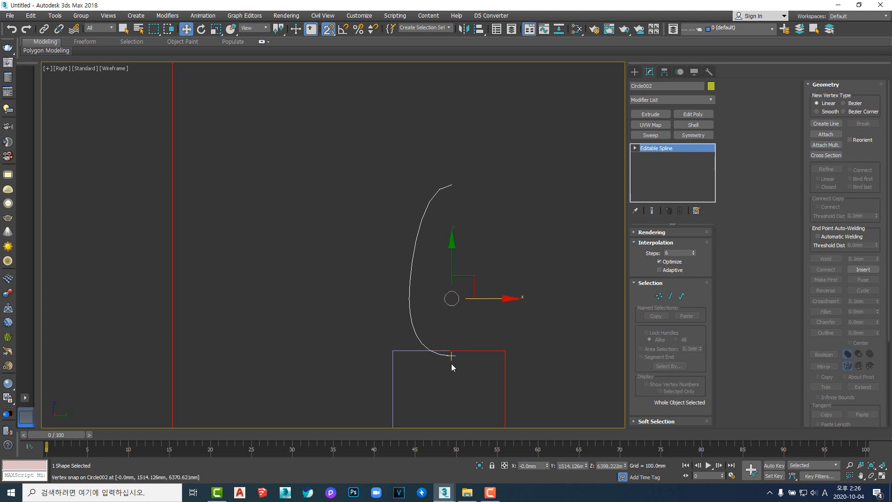
pyautogui.scroll(4, 454, 357)
pyautogui.scroll(-2, 454, 358)
pyautogui.scroll(6, 474, 358)
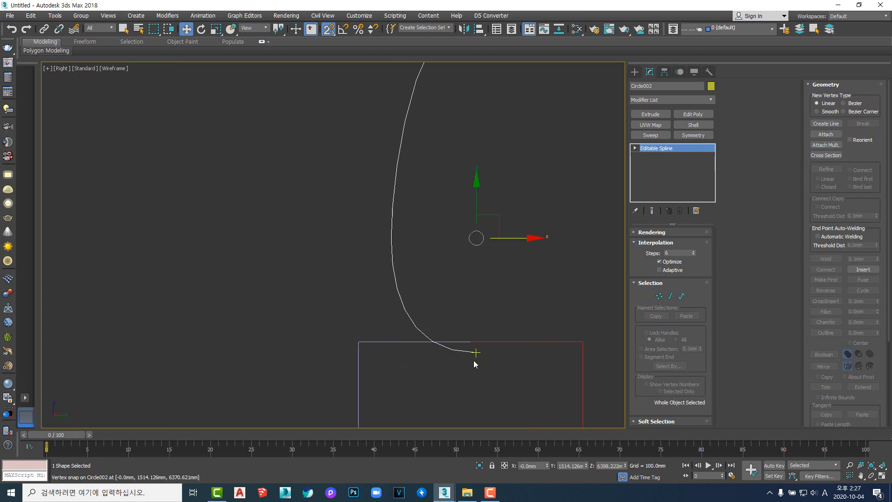
pyautogui.scroll(-3, 477, 345)
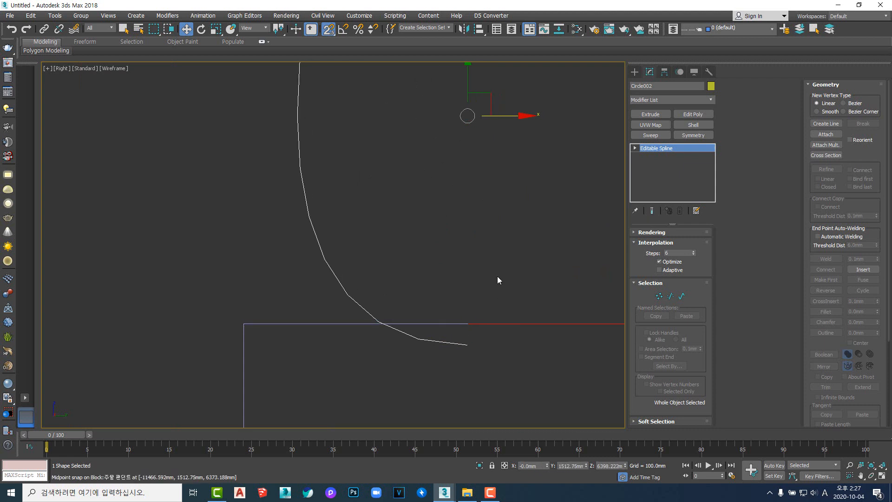
pyautogui.scroll(-4, 497, 277)
pyautogui.scroll(-4, 484, 280)
pyautogui.scroll(4, 474, 250)
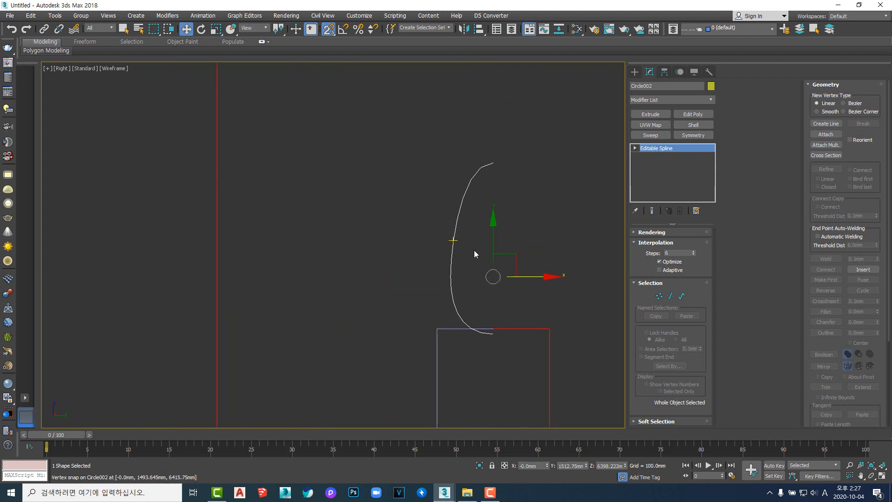
# - Attach the lamp's open half profile to the bulb spline
pyautogui.moveTo(474, 250); pyautogui.dragTo(467, 177, button='middle')
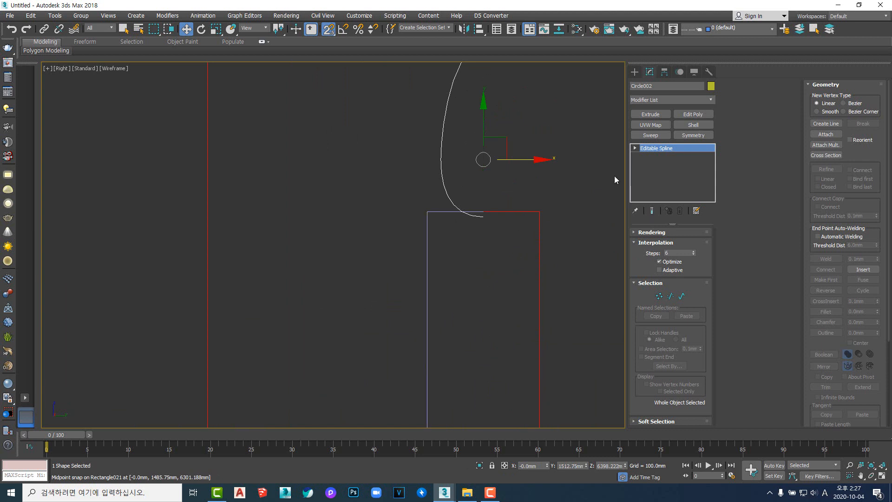
pyautogui.rightClick(454, 185)
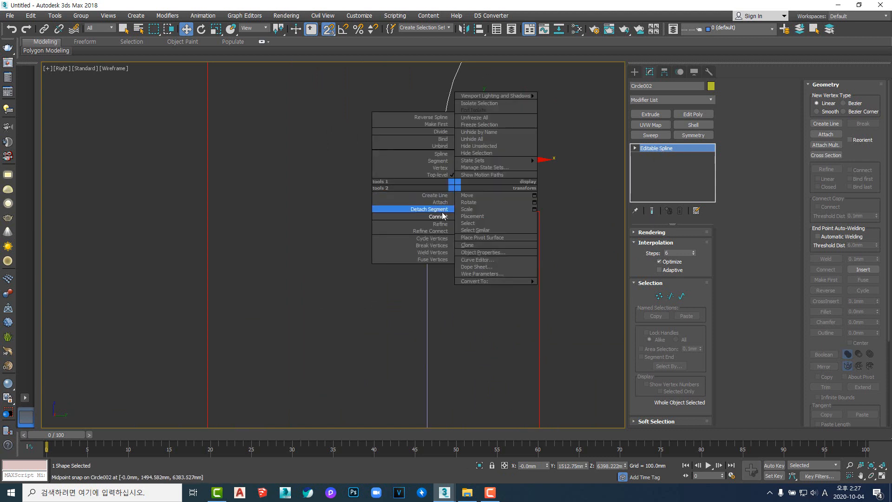
pyautogui.click(440, 202)
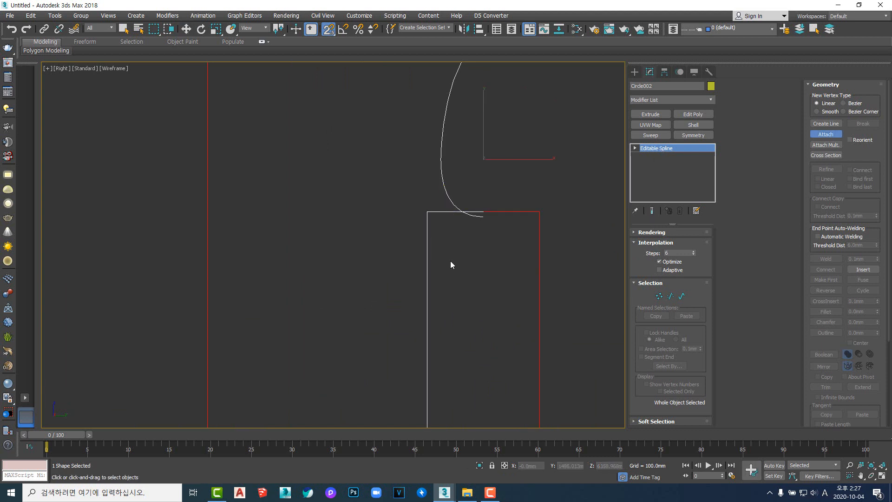
pyautogui.press('w')
pyautogui.scroll(6, 477, 227)
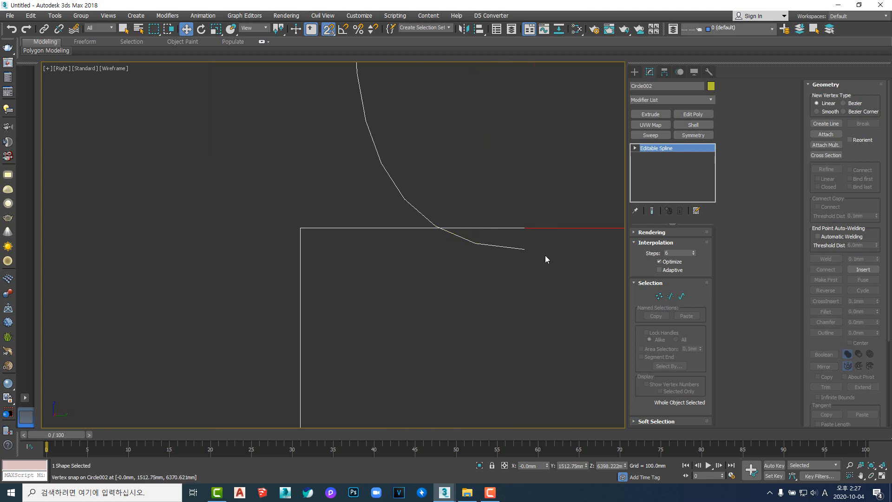
# - Trim the overlapping spline ends beyond the crossing of the bulb curve and the lamp's top edge
pyautogui.press('3')
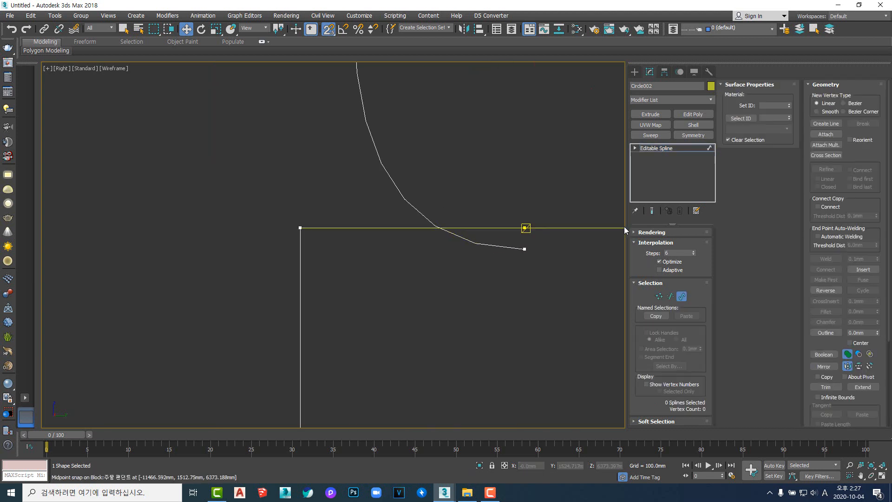
pyautogui.click(825, 387)
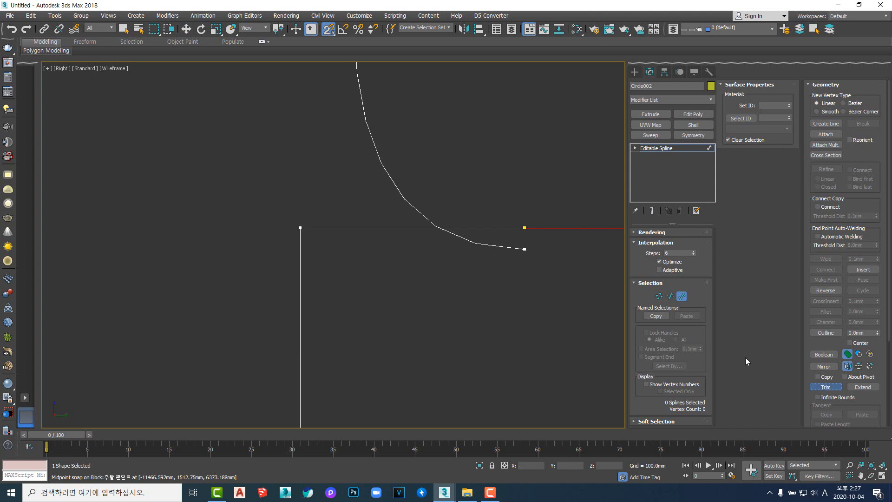
pyautogui.click(496, 244)
pyautogui.rightClick(465, 270)
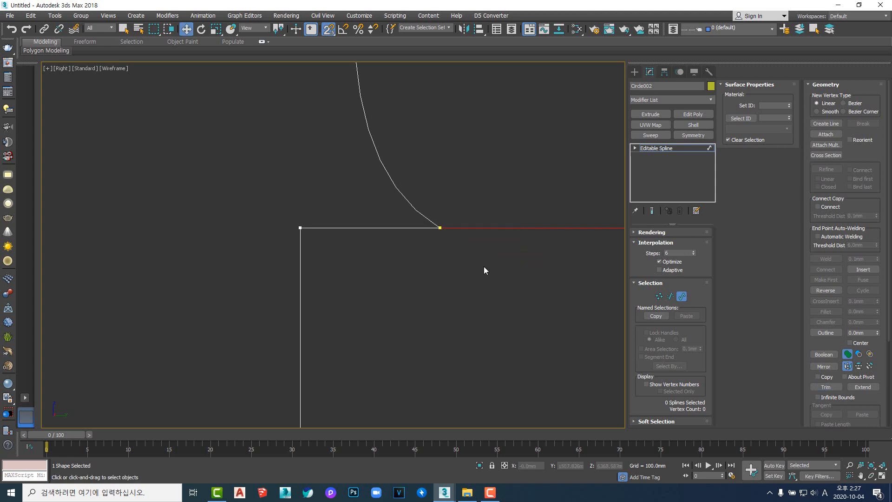
pyautogui.scroll(-5, 484, 267)
pyautogui.moveTo(489, 289); pyautogui.dragTo(503, 214, button='middle')
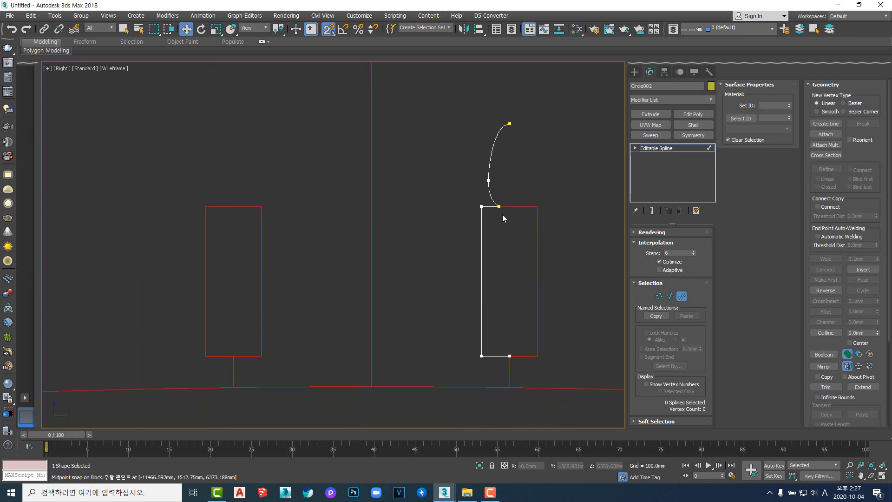
# - Weld the two coincident vertices where the bulb curve meets the lamp's top edge, using a 0.1 mm threshold
pyautogui.scroll(4, 493, 191)
pyautogui.click(490, 184)
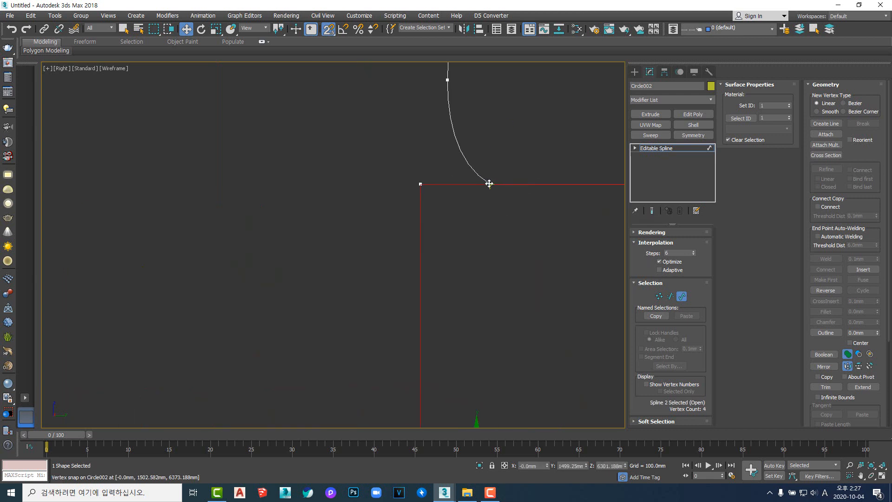
pyautogui.press('1')
pyautogui.click(490, 184)
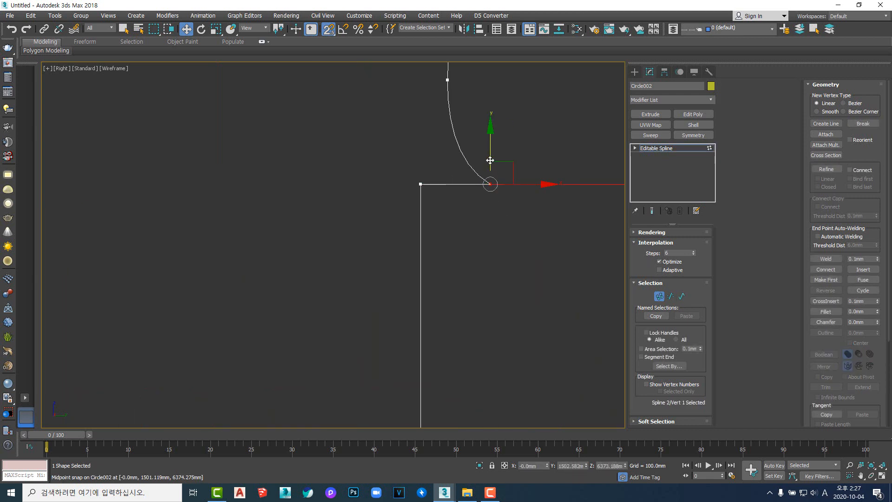
pyautogui.moveTo(490, 184); pyautogui.dragTo(504, 270)
pyautogui.hotkey('ctrl', 'z')
pyautogui.moveTo(534, 230); pyautogui.dragTo(489, 158)
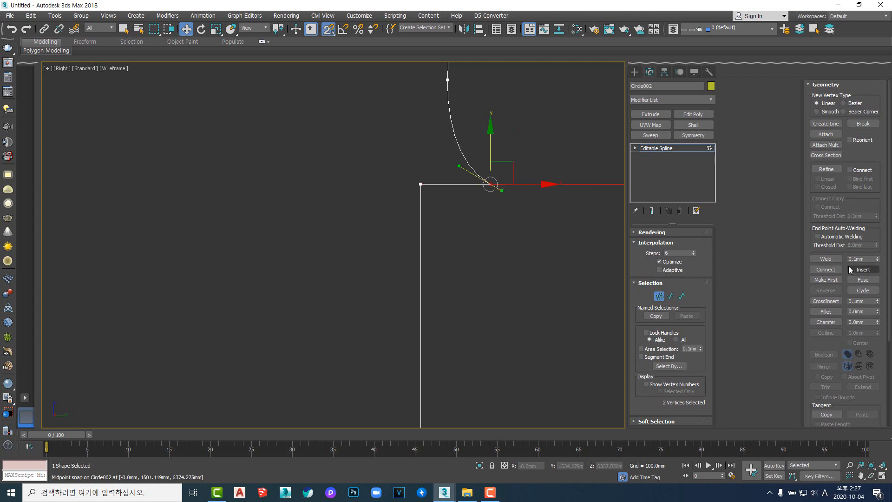
pyautogui.click(825, 259)
pyautogui.click(564, 269)
pyautogui.scroll(-3, 511, 230)
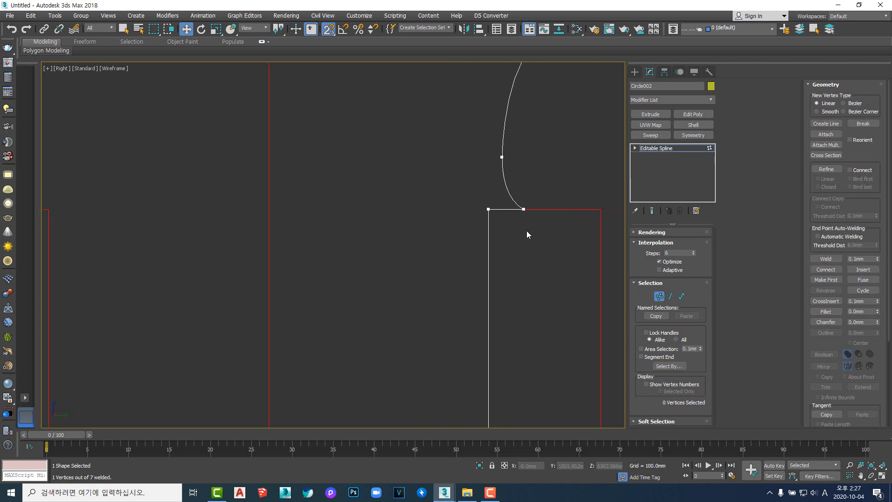
pyautogui.scroll(-5, 527, 234)
pyautogui.scroll(3, 502, 222)
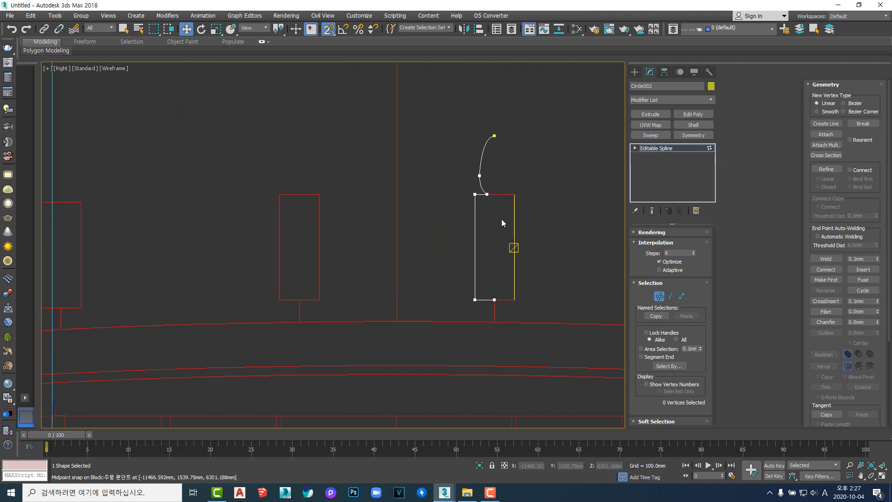
# - Set the combined profile's interpolation steps to 1
pyautogui.click(656, 149)
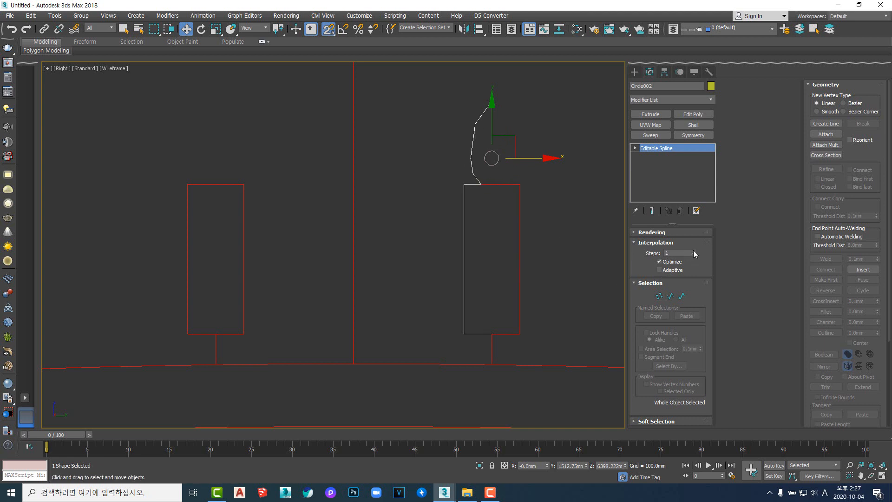
pyautogui.scroll(2, 489, 219)
pyautogui.scroll(-1, 493, 219)
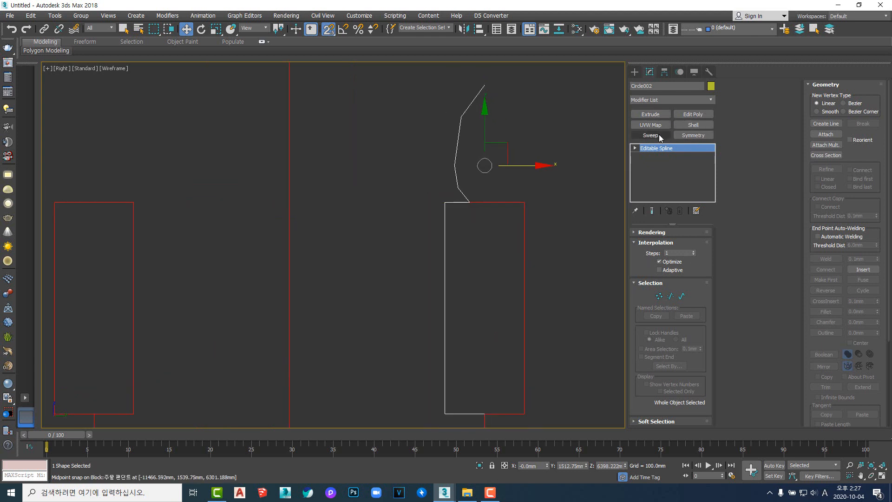
# - Apply a Lathe modifier to the combined profile and show the resulting lamp as a shaded model with edges
pyautogui.click(710, 99)
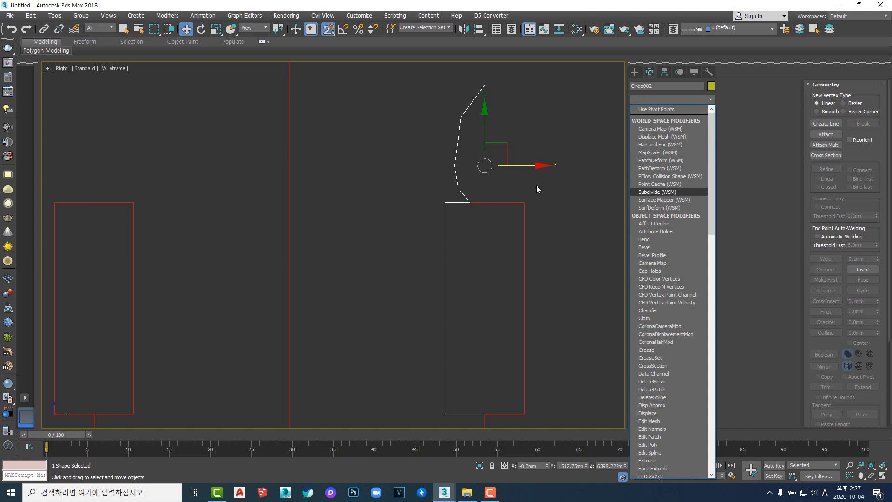
pyautogui.write('l')
pyautogui.click(654, 110)
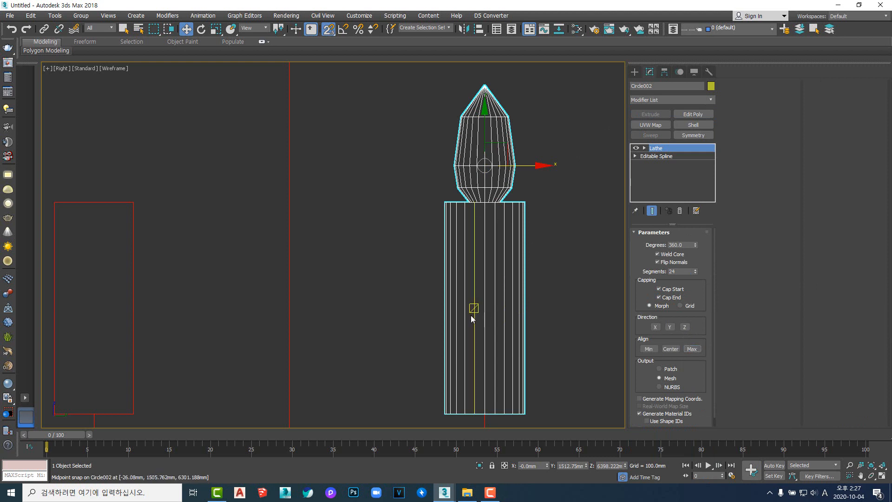
pyautogui.scroll(-5, 470, 315)
pyautogui.keyDown('alt'); pyautogui.moveTo(470, 251); pyautogui.dragTo(451, 275, button='middle'); pyautogui.keyUp('alt')
pyautogui.scroll(5, 451, 158)
pyautogui.press('F3')
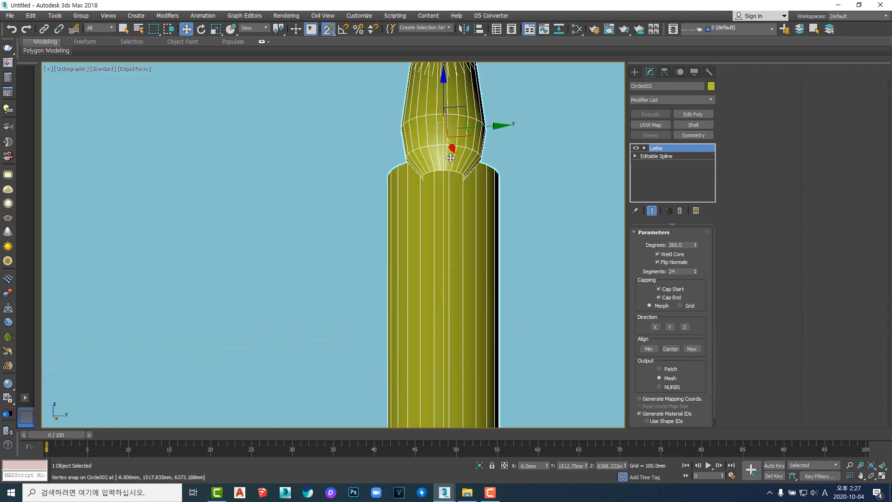
pyautogui.scroll(-3, 450, 168)
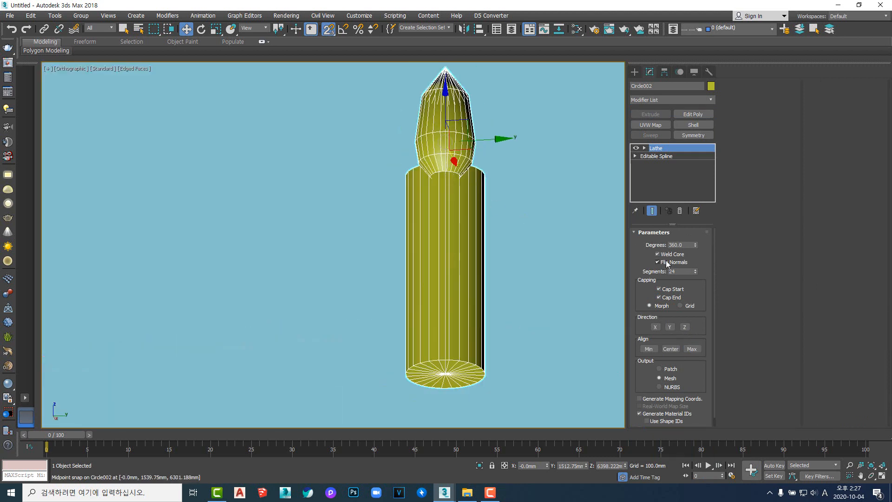
# - Turn off Flip Normals on the Lathe modifier and set its segments to 6
pyautogui.click(667, 263)
pyautogui.keyDown('alt'); pyautogui.moveTo(474, 244); pyautogui.dragTo(511, 251, button='middle'); pyautogui.keyUp('alt')
pyautogui.scroll(2, 511, 251)
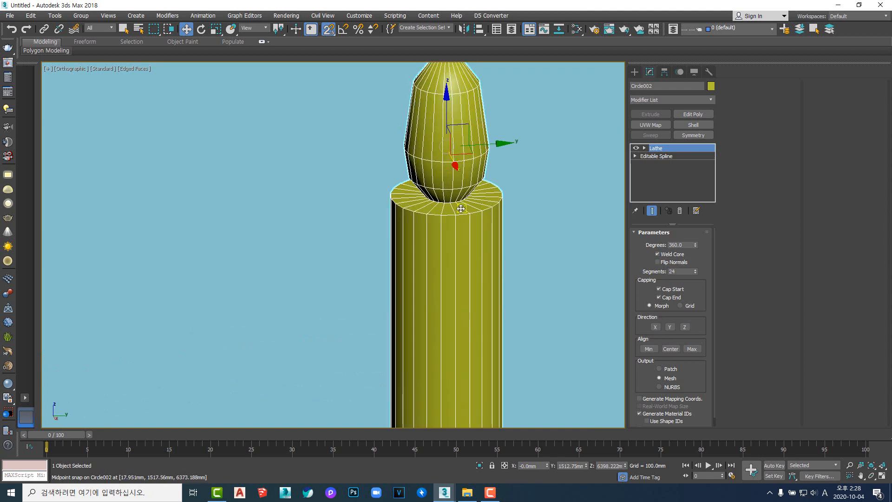
pyautogui.scroll(-3, 520, 253)
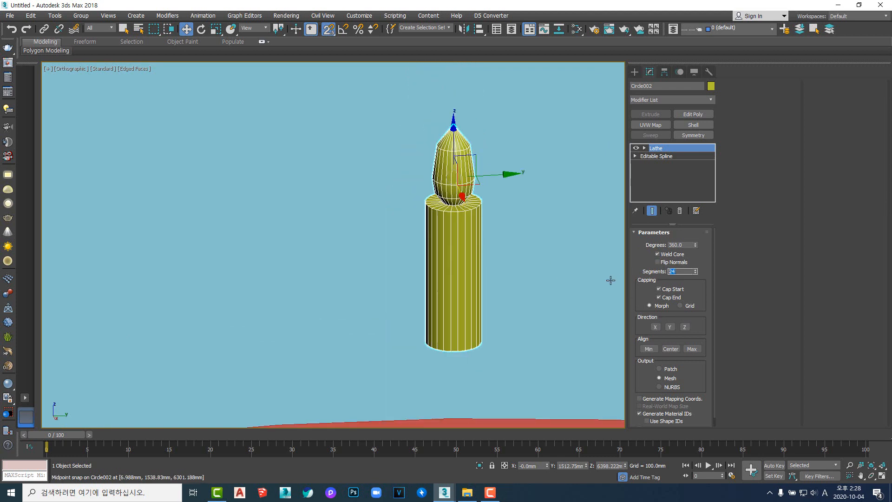
pyautogui.write('65')
pyautogui.press('Return')
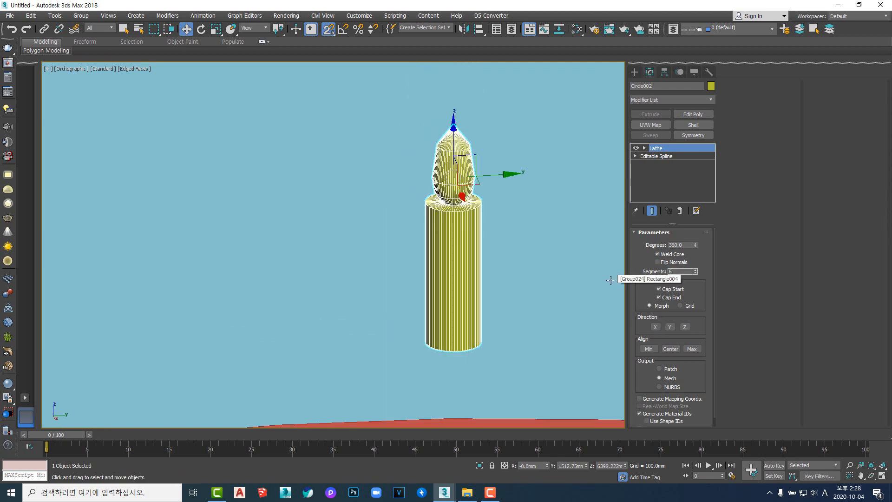
pyautogui.press('Return')
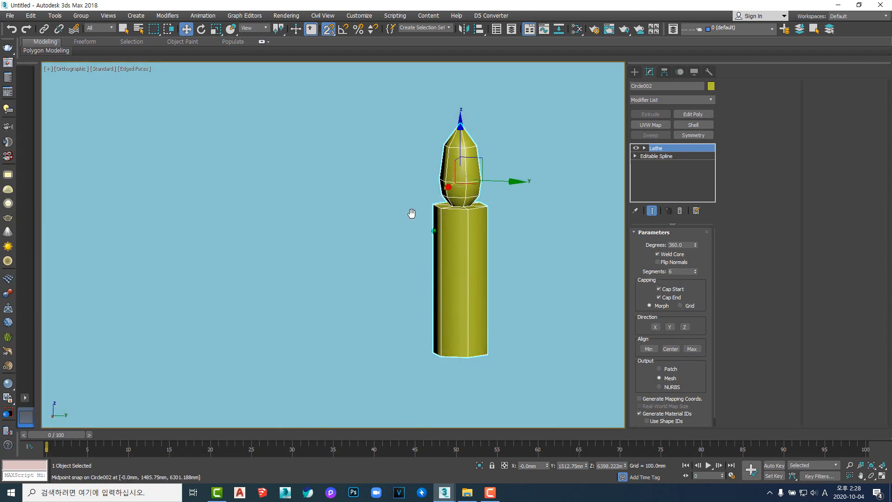
pyautogui.moveTo(410, 214); pyautogui.dragTo(437, 210, button='middle')
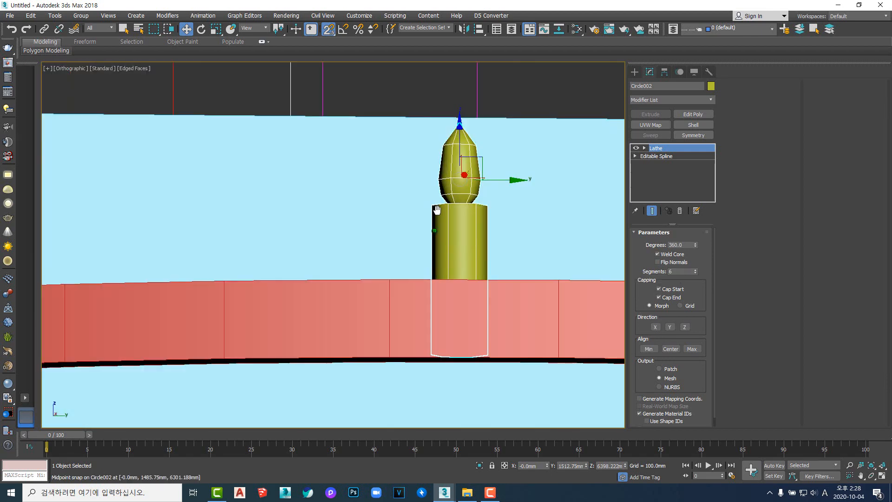
# - Move the vertex at the bulb's base in the lathe profile outward, away from the axis, to widen the bulb's neck
pyautogui.press('f')
pyautogui.hotkey('alt', 'q')
pyautogui.press('super+shift')
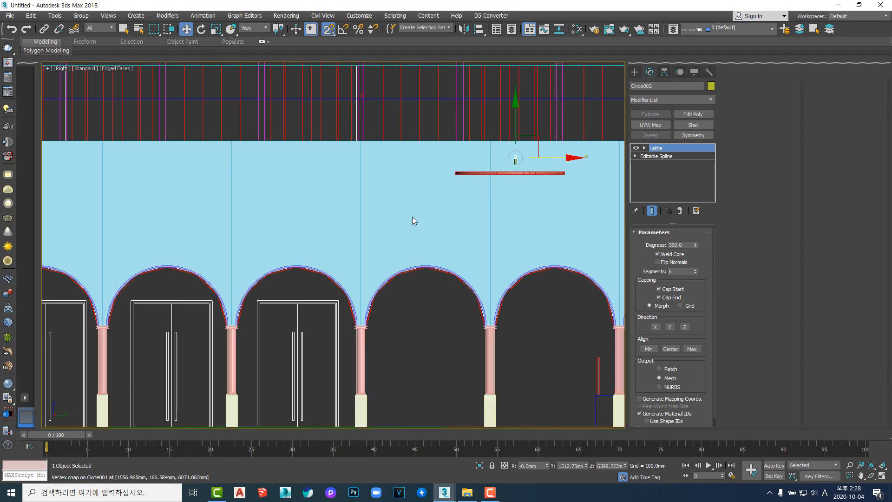
pyautogui.hotkey('alt', 'q')
pyautogui.scroll(3, 390, 192)
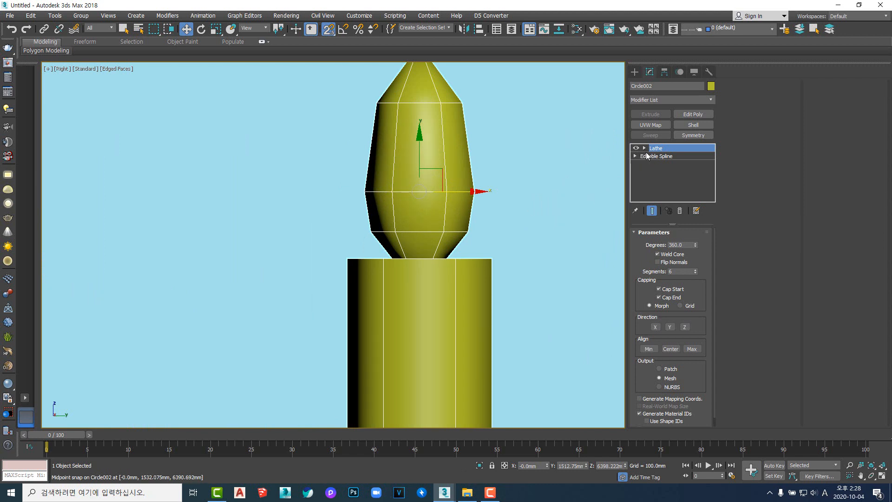
pyautogui.click(650, 156)
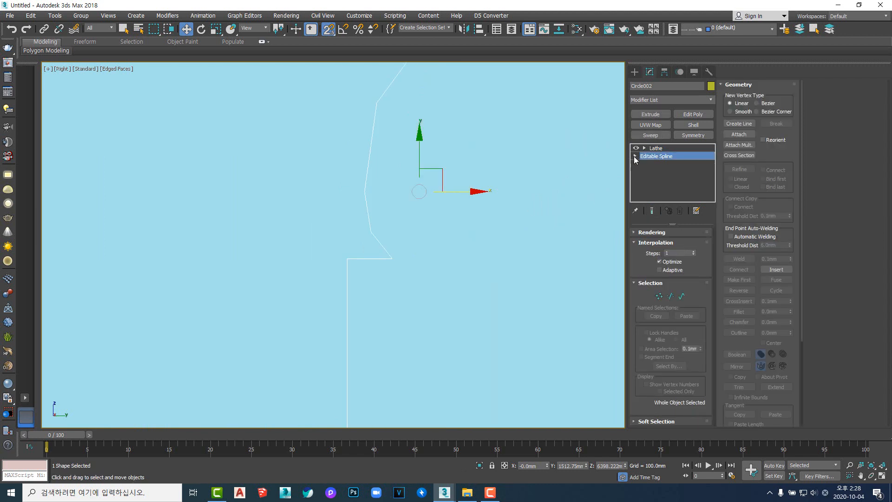
pyautogui.click(635, 156)
pyautogui.click(653, 164)
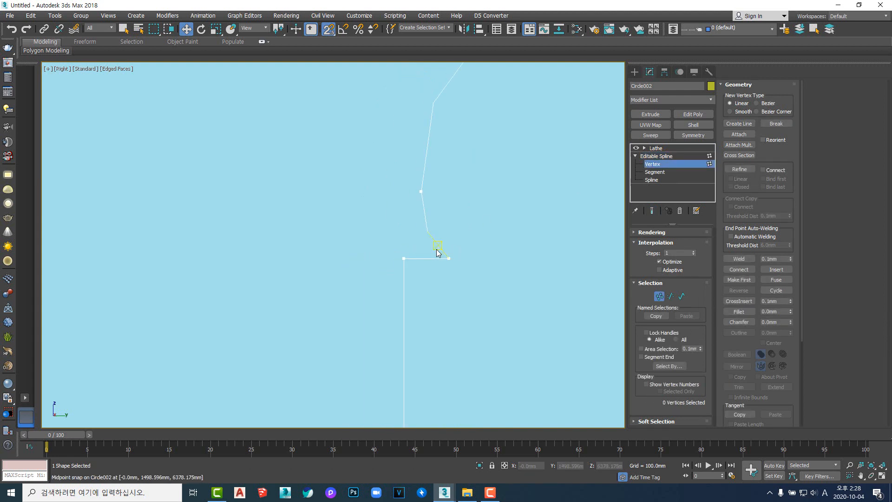
pyautogui.click(449, 258)
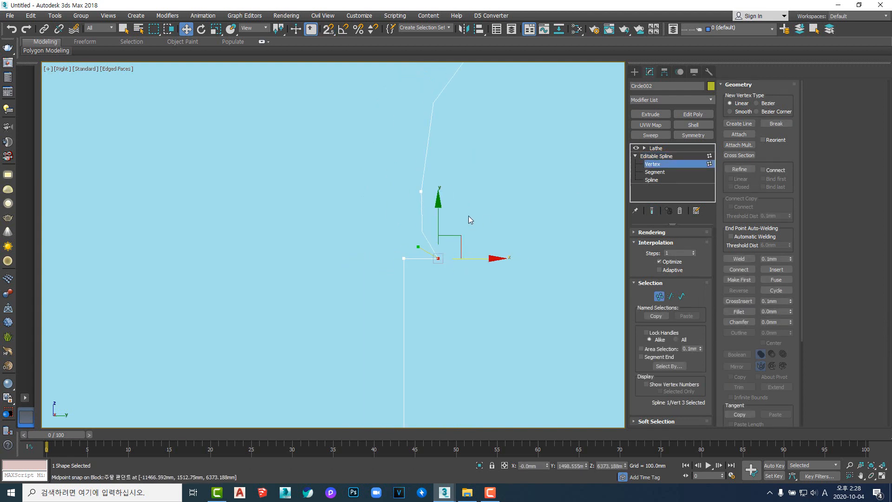
# - Move the bulb profile's side vertex slightly outward, lower its tip vertex by about 4 mm, and return to the lathed result
pyautogui.moveTo(470, 219); pyautogui.dragTo(468, 242, button='middle')
pyautogui.click(420, 215)
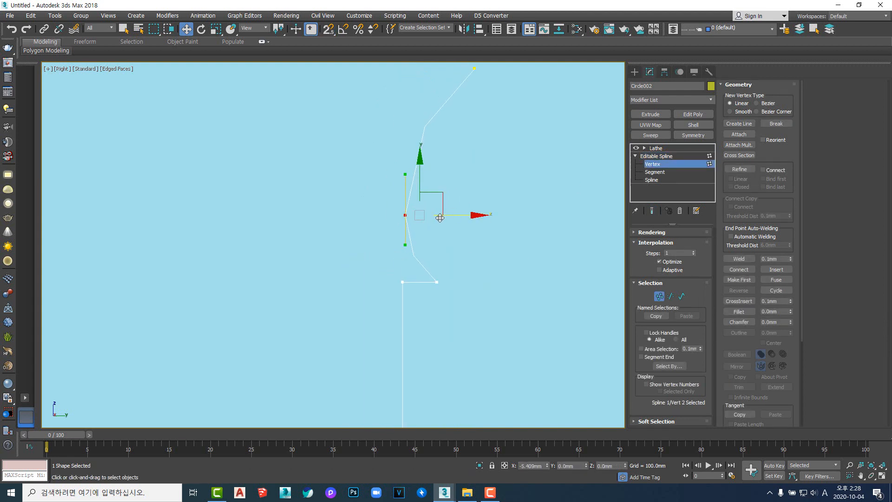
pyautogui.moveTo(444, 179); pyautogui.dragTo(445, 217, button='middle')
pyautogui.click(475, 106)
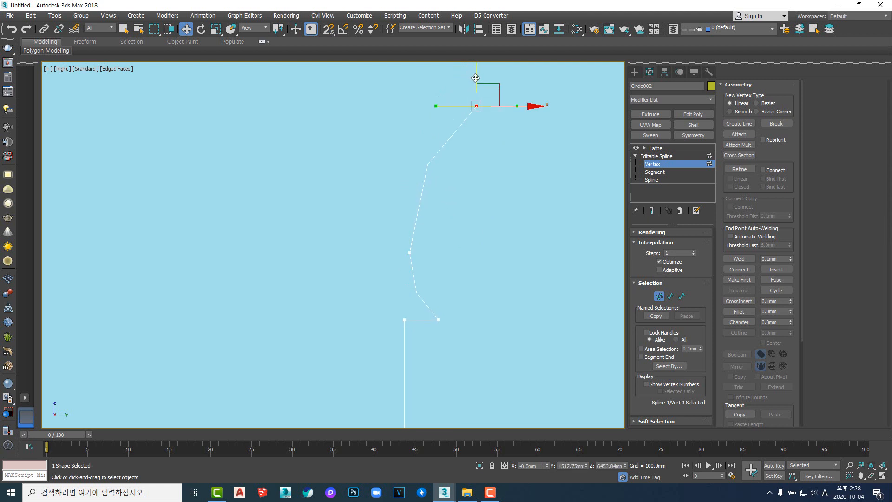
pyautogui.scroll(-2, 589, 202)
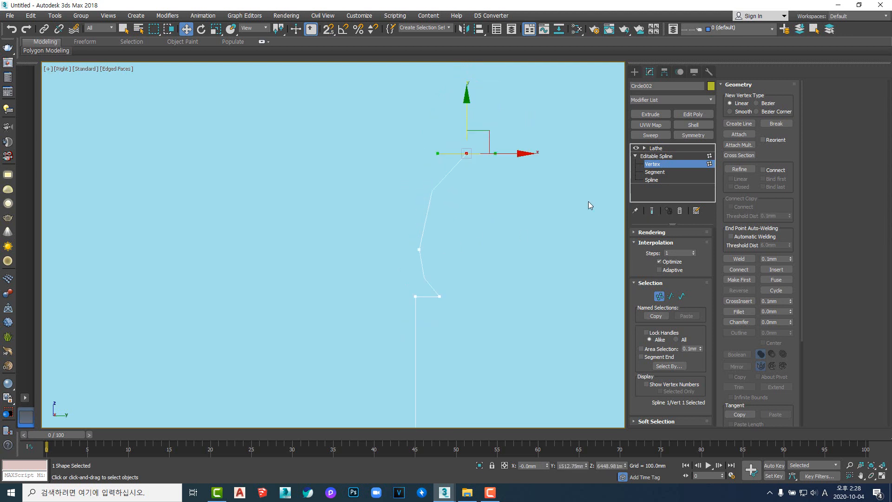
pyautogui.click(656, 156)
pyautogui.click(656, 147)
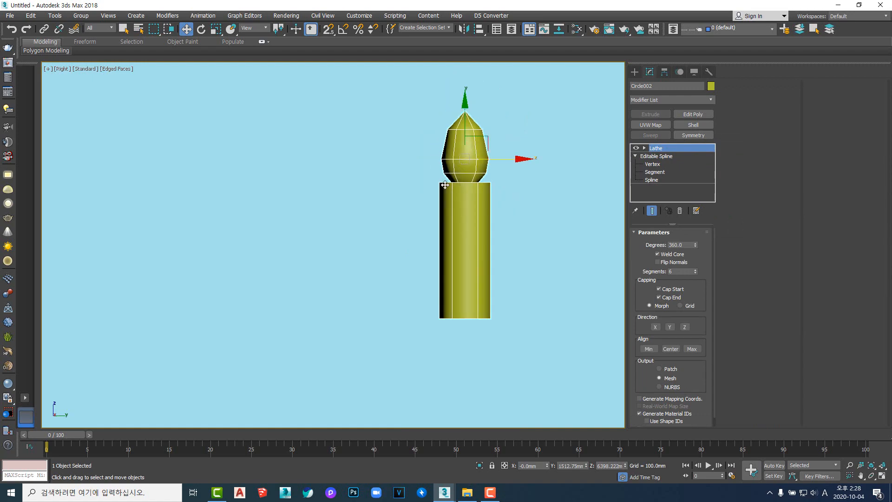
# - Move the lamp in plan closer to the horizontal centre line of the pendant ring, beside the nearest part of its band
pyautogui.keyDown('alt'); pyautogui.moveTo(445, 185); pyautogui.dragTo(400, 199, button='middle'); pyautogui.keyUp('alt')
pyautogui.scroll(-5, 341, 210)
pyautogui.press('t')
pyautogui.press('z')
pyautogui.scroll(-10, 340, 211)
pyautogui.scroll(3, 400, 197)
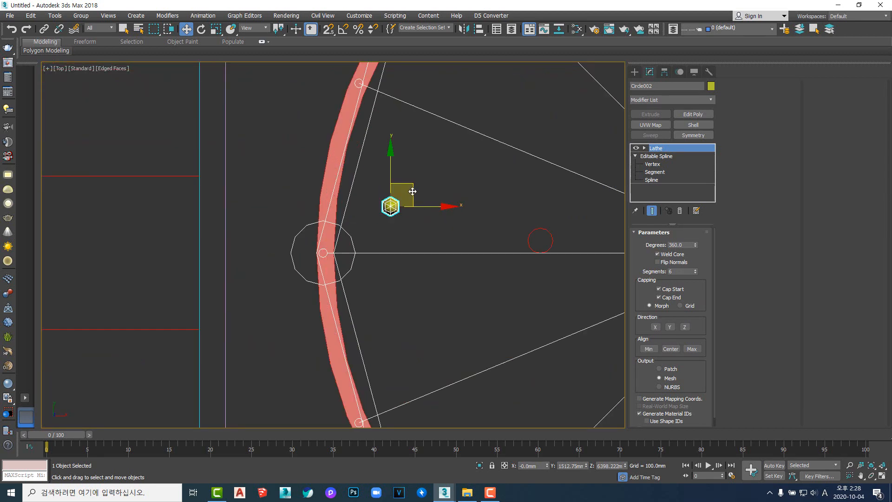
pyautogui.moveTo(413, 191); pyautogui.dragTo(395, 230)
pyautogui.scroll(6, 330, 257)
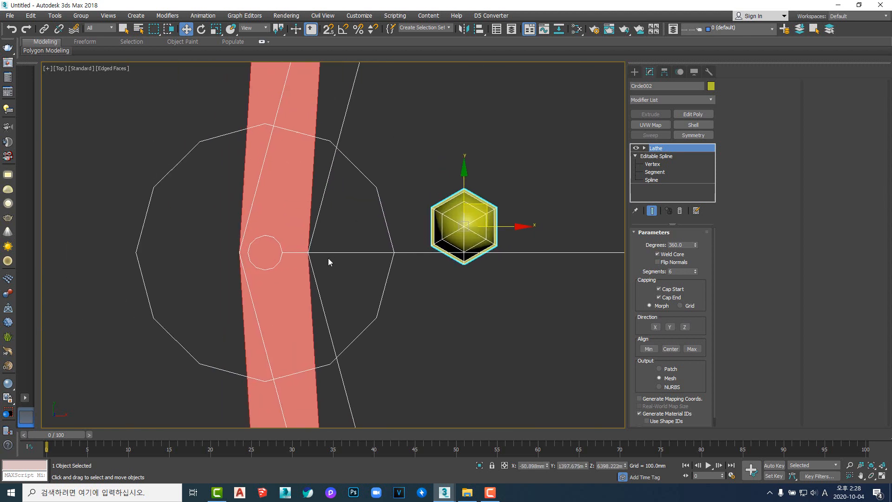
# - Snap the locked lamp onto the ring's nearest side point in plan, and nudge it freely to the middle of the band
pyautogui.press('space')
pyautogui.press('s')
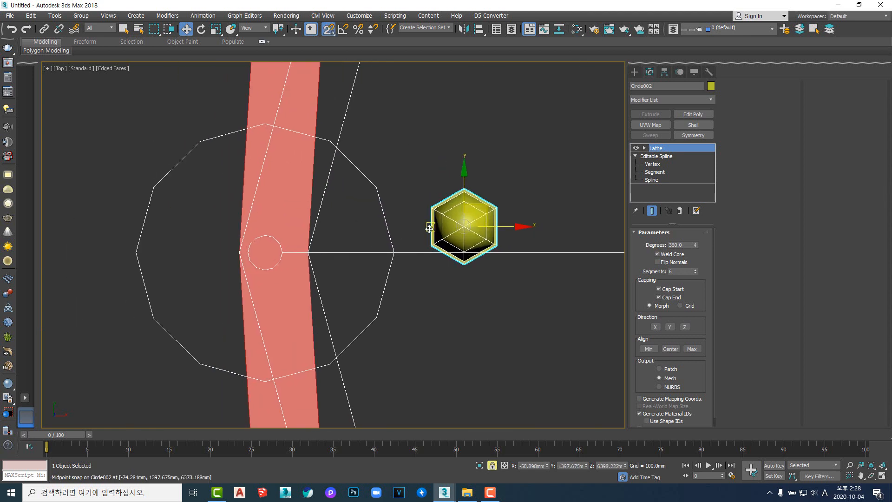
pyautogui.moveTo(429, 228); pyautogui.dragTo(237, 250)
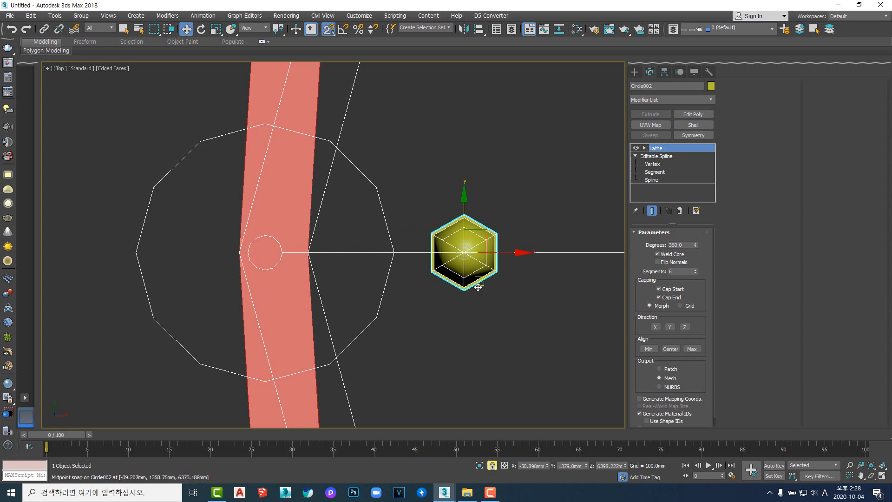
pyautogui.moveTo(463, 290); pyautogui.dragTo(277, 290)
pyautogui.scroll(3, 264, 247)
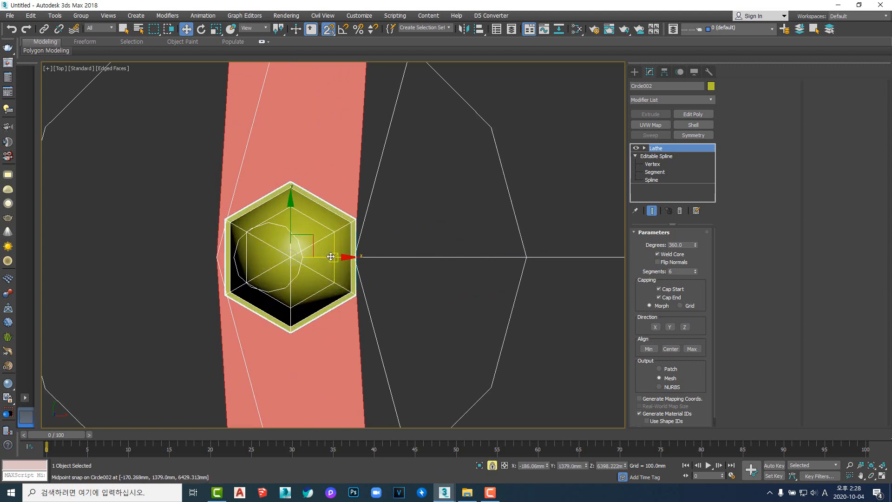
pyautogui.press('s')
pyautogui.moveTo(332, 259); pyautogui.dragTo(325, 264)
pyautogui.scroll(1, 325, 264)
pyautogui.scroll(-4, 325, 264)
# - Lower the lamp vertically in the side view so its base snaps onto the ring's top face
pyautogui.moveTo(356, 284); pyautogui.dragTo(445, 225, button='middle')
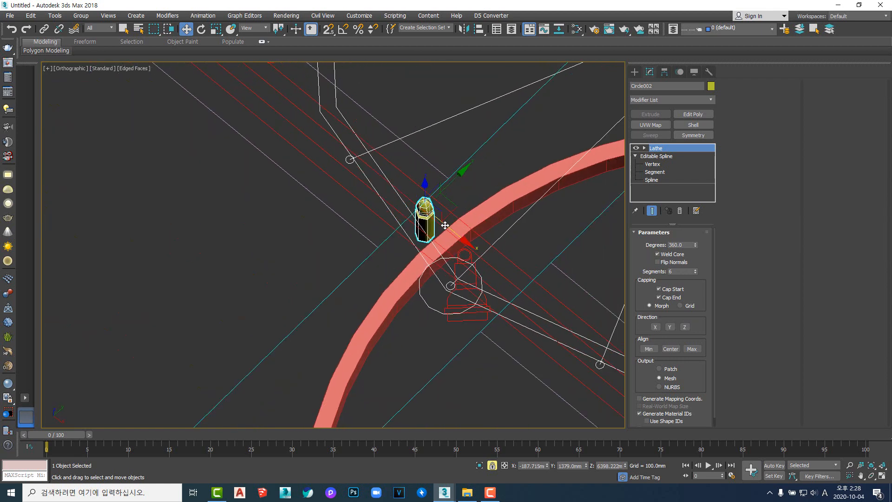
pyautogui.press('v')
pyautogui.press('r')
pyautogui.press('z')
pyautogui.scroll(-5, 403, 237)
pyautogui.moveTo(395, 279); pyautogui.dragTo(422, 241, button='middle')
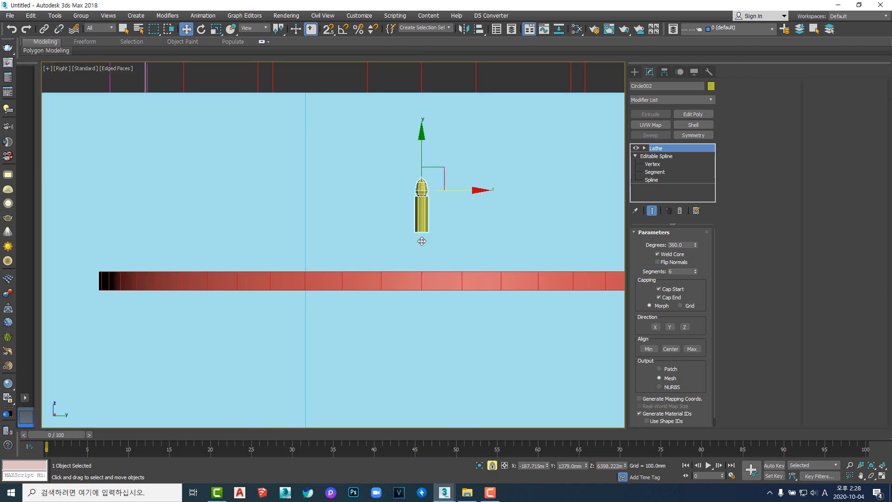
pyautogui.scroll(3, 421, 240)
pyautogui.press('s')
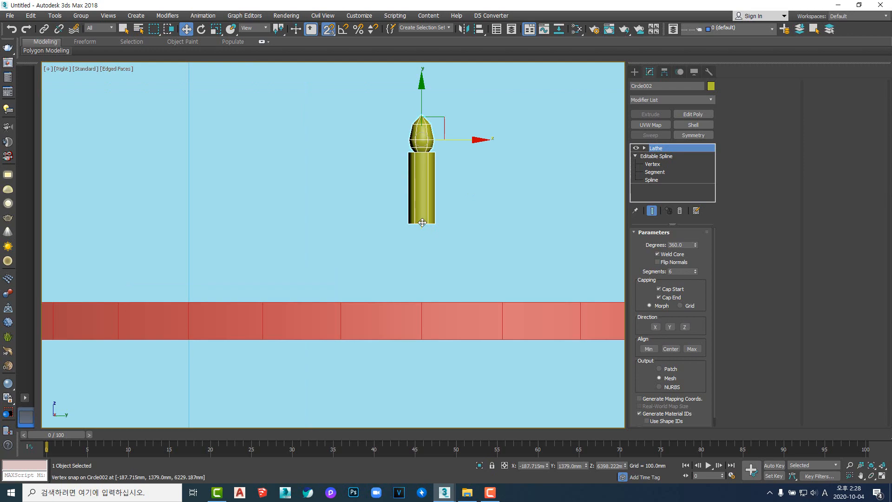
pyautogui.moveTo(422, 222); pyautogui.dragTo(420, 296)
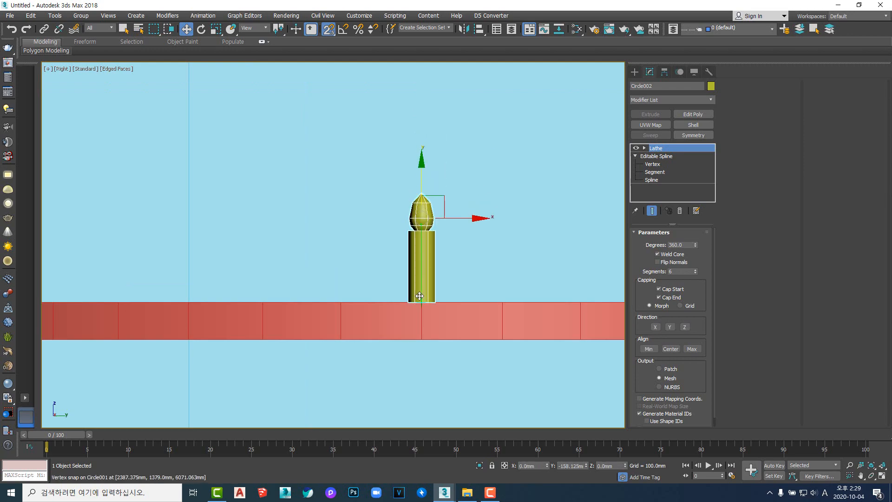
# - Select the lamp together with the ring and examine from above how they sit among the arches and drawing
pyautogui.keyDown('alt'); pyautogui.moveTo(372, 277); pyautogui.dragTo(251, 149, button='middle'); pyautogui.keyUp('alt')
pyautogui.click(422, 329)
pyautogui.moveTo(409, 336); pyautogui.dragTo(444, 370, button='middle')
pyautogui.scroll(5, 381, 141)
pyautogui.click(379, 157)
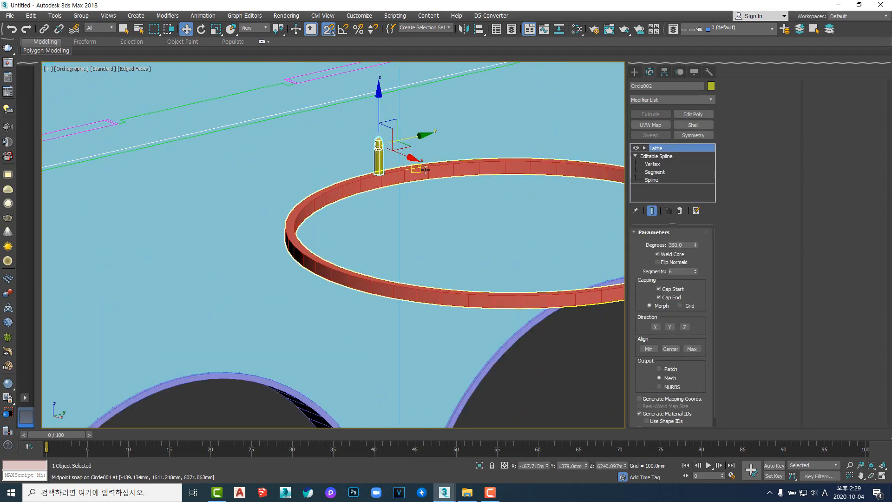
pyautogui.keyDown('ctrl'); pyautogui.click(425, 170); pyautogui.keyUp('ctrl')
pyautogui.scroll(-5, 426, 169)
pyautogui.keyDown('alt'); pyautogui.moveTo(425, 170); pyautogui.dragTo(442, 250, button='middle'); pyautogui.keyUp('alt')
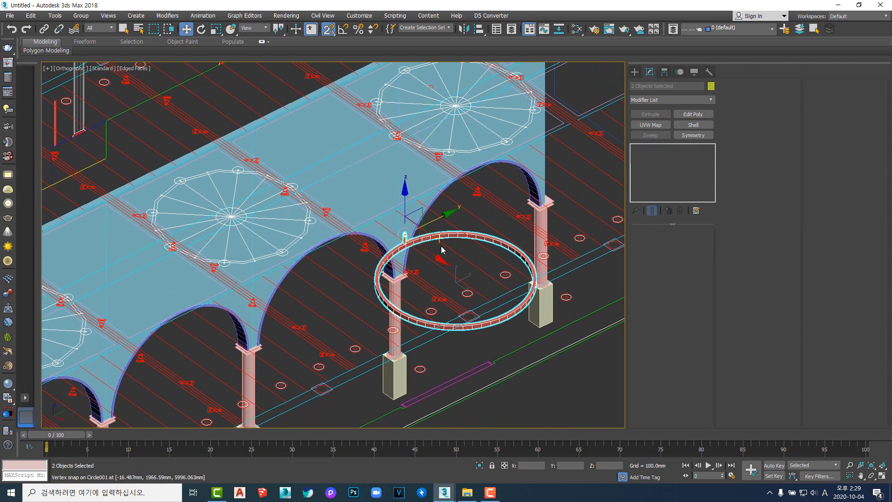
pyautogui.scroll(3, 442, 250)
pyautogui.scroll(-2, 442, 250)
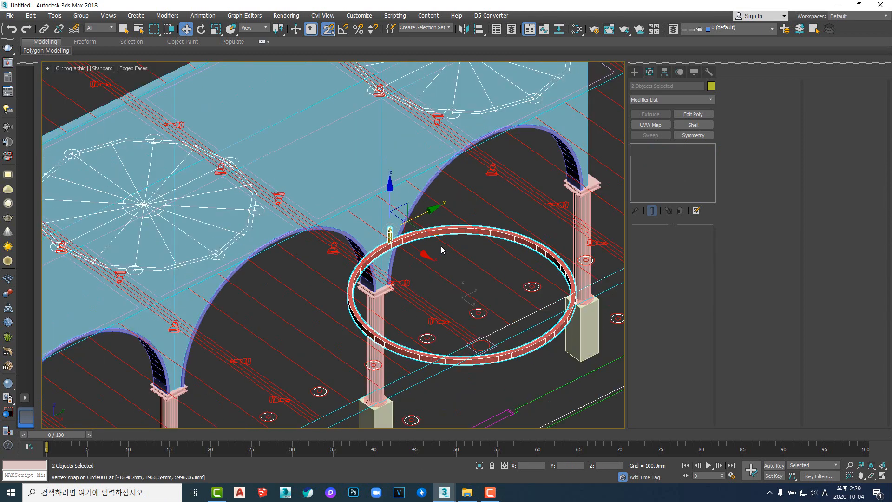
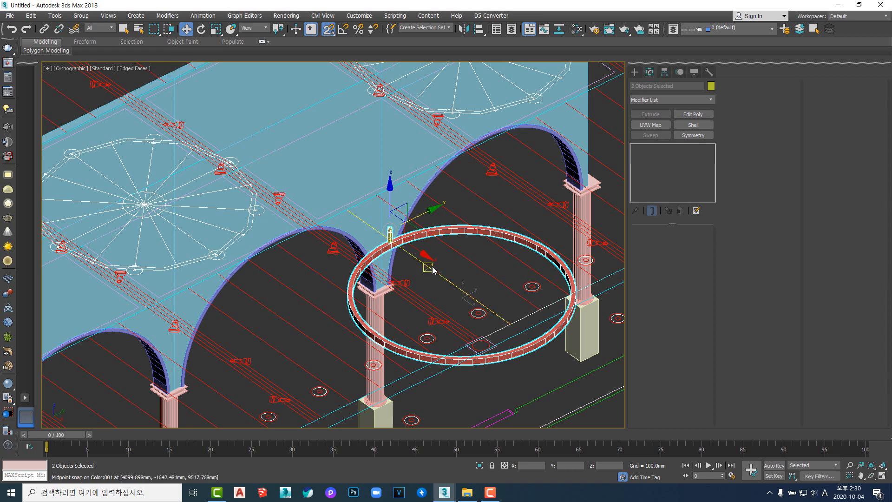
# - Hide all shapes so only the modelled meshes are displayed, and clear the selection
pyautogui.scroll(-5, 437, 269)
pyautogui.moveTo(438, 269); pyautogui.dragTo(466, 235, button='middle')
pyautogui.scroll(3, 466, 235)
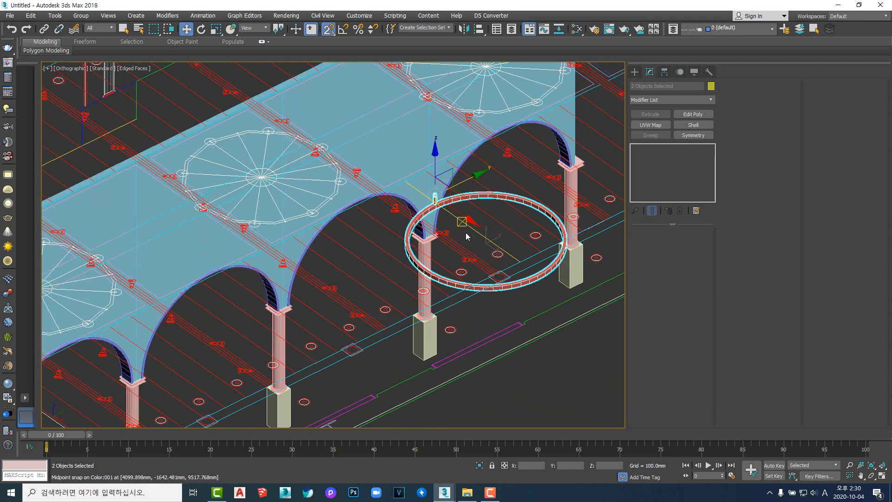
pyautogui.hotkey('shift', 's')
pyautogui.scroll(3, 467, 235)
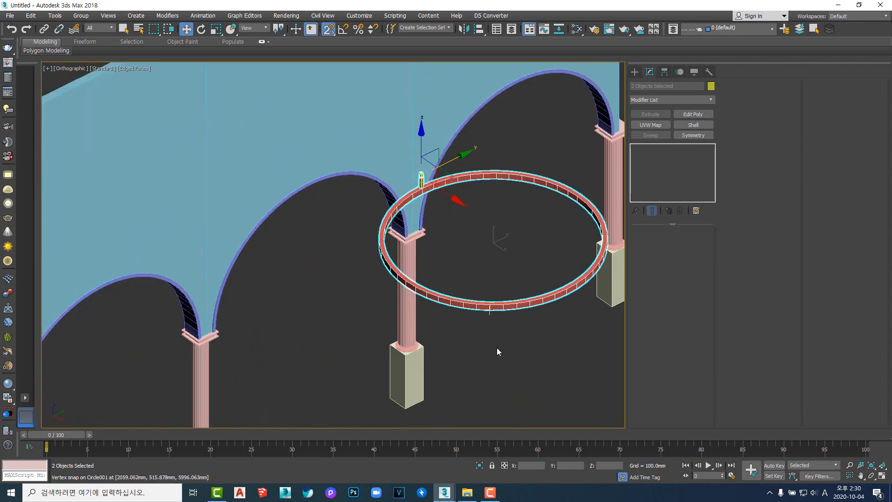
pyautogui.click(497, 347)
# - Compare the lamp's place on the ring with the drawing's lamp positions in plan by showing and hiding the shapes
pyautogui.press('t')
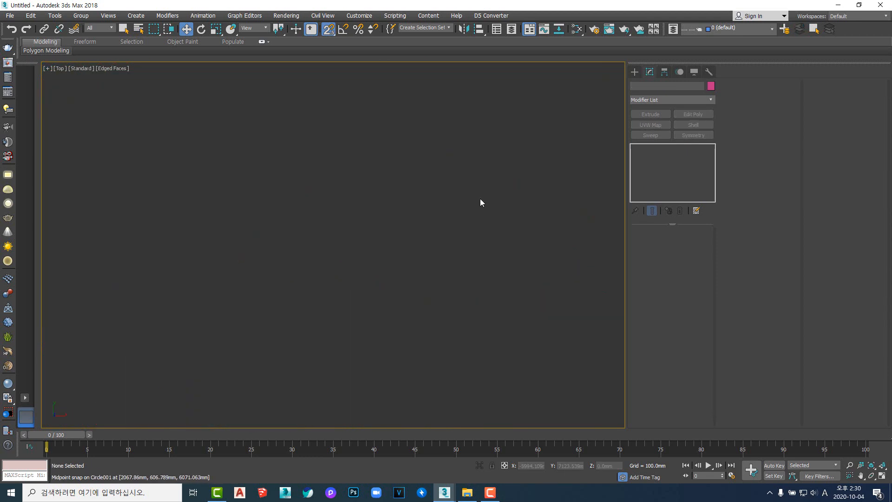
pyautogui.moveTo(434, 220); pyautogui.dragTo(454, 225, button='middle')
pyautogui.scroll(5, 408, 221)
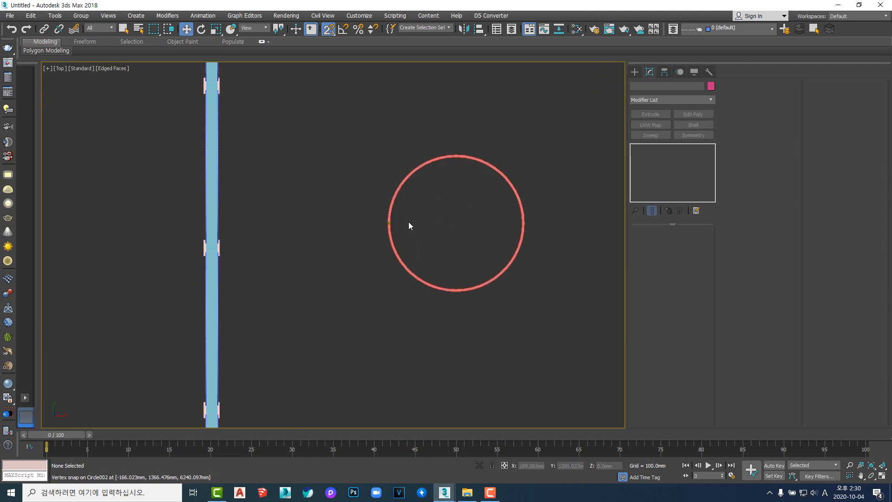
pyautogui.scroll(3, 339, 234)
pyautogui.click(331, 227)
pyautogui.scroll(-3, 372, 227)
pyautogui.hotkey('shift', 's')
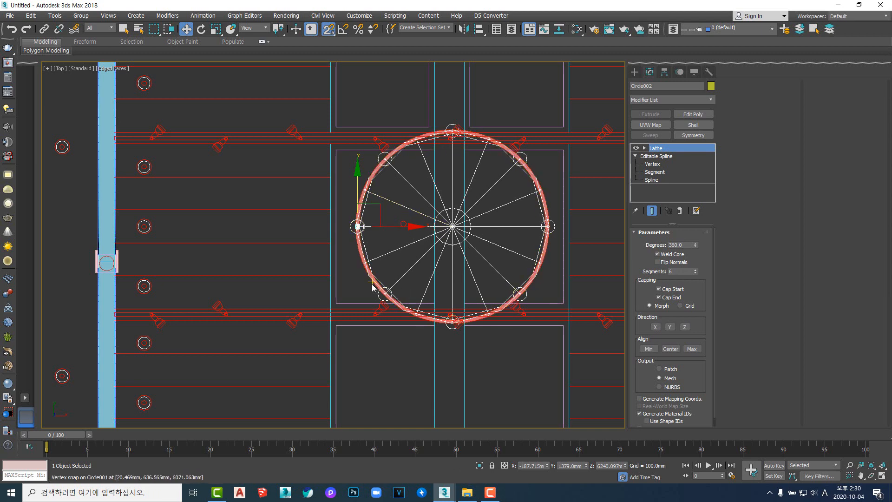
pyautogui.hotkey('shift', 's')
pyautogui.click(409, 251)
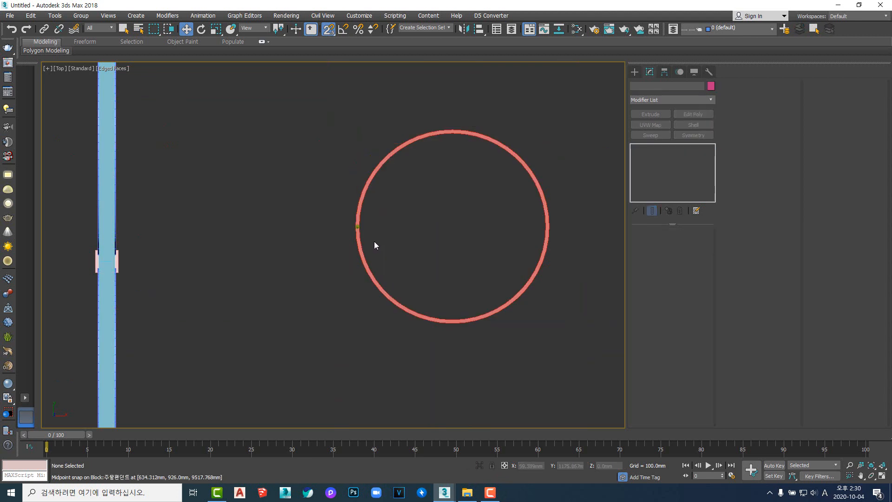
pyautogui.scroll(3, 357, 228)
pyautogui.click(357, 227)
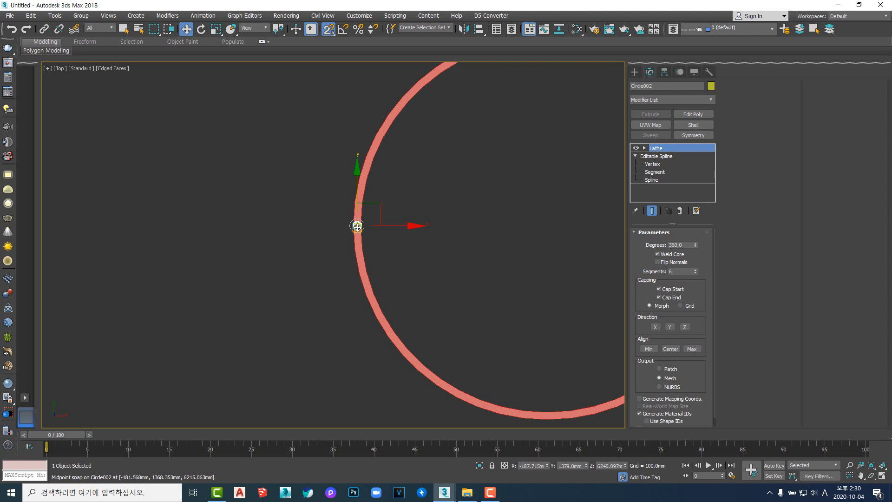
pyautogui.scroll(-3, 421, 217)
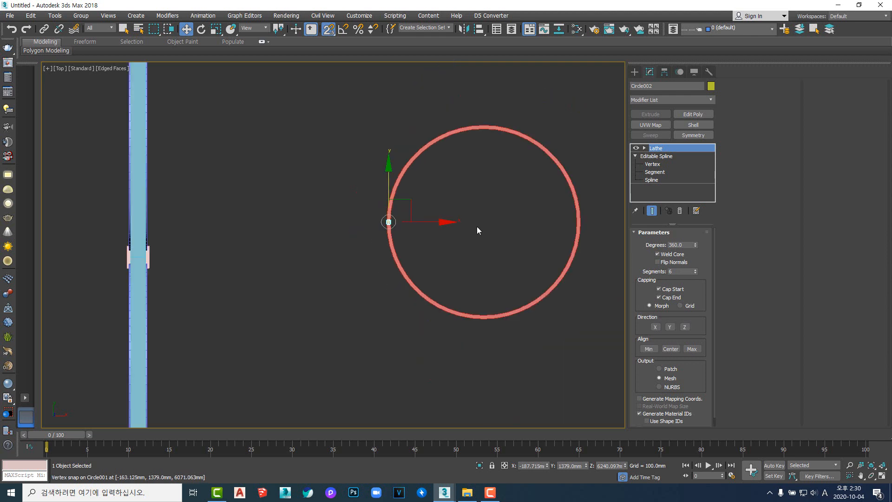
pyautogui.click(492, 128)
pyautogui.click(453, 236)
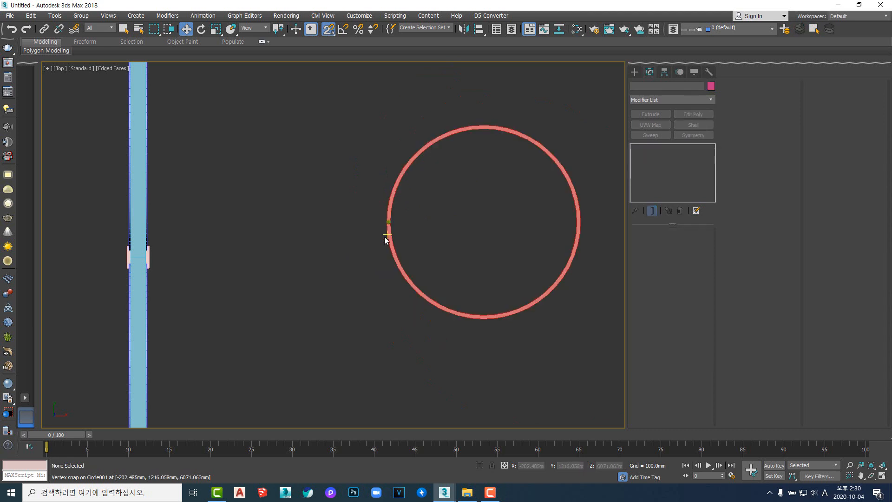
# - Select the lamp on the ring and shift only its pivot along X towards the ring's centre
pyautogui.scroll(2, 386, 239)
pyautogui.click(390, 228)
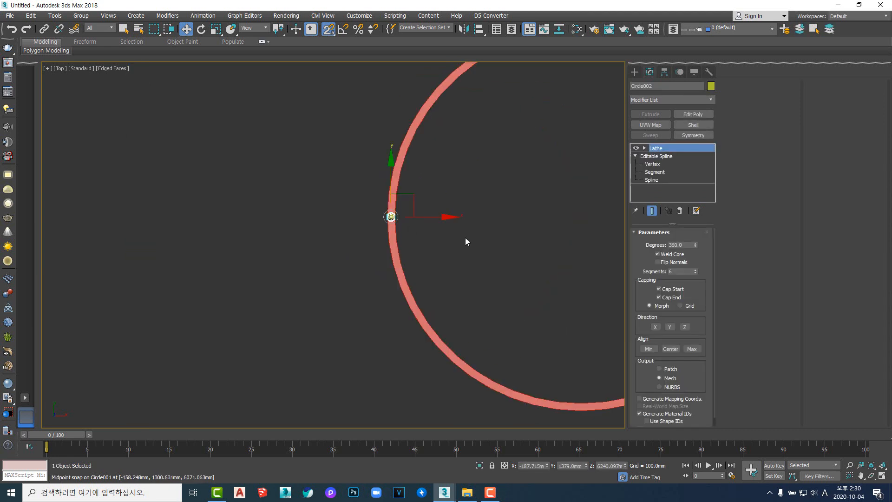
pyautogui.scroll(-3, 465, 240)
pyautogui.moveTo(456, 245); pyautogui.dragTo(394, 240, button='middle')
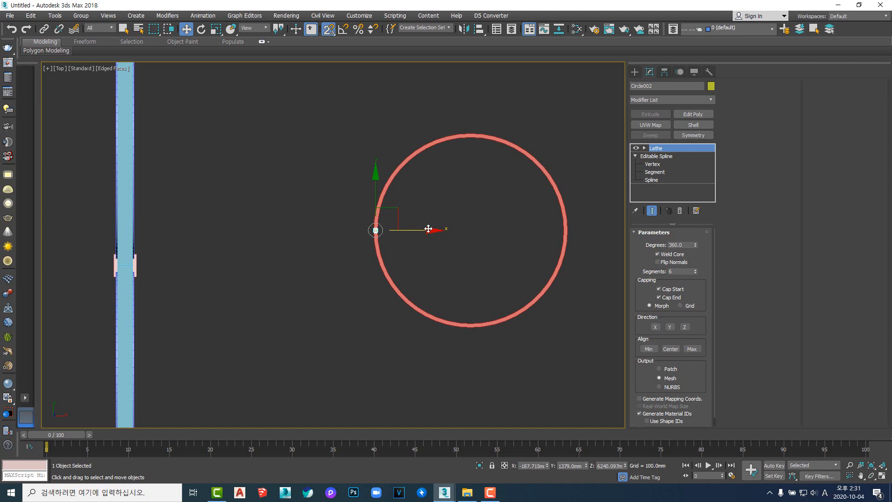
pyautogui.moveTo(428, 228); pyautogui.dragTo(484, 258)
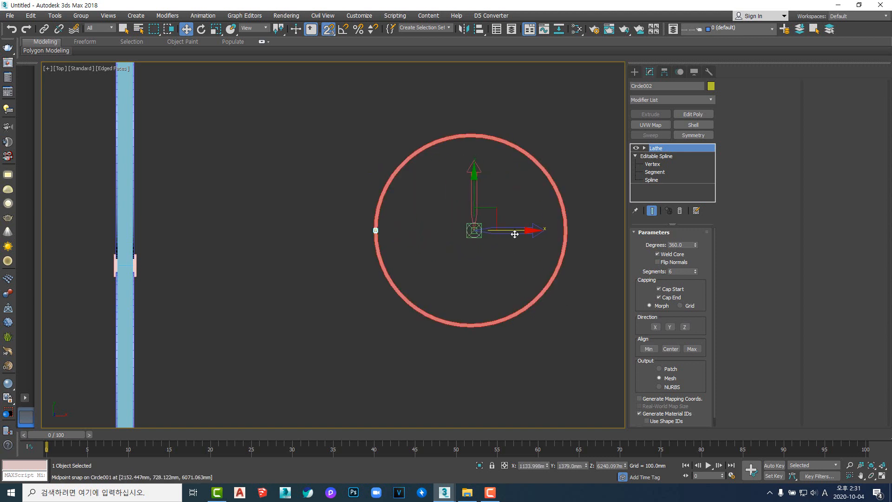
# - Align the lamp's pivot point to the ring's centre in the X and Y positions, then leave pivot-only adjustment
pyautogui.hotkey('alt', 'a')
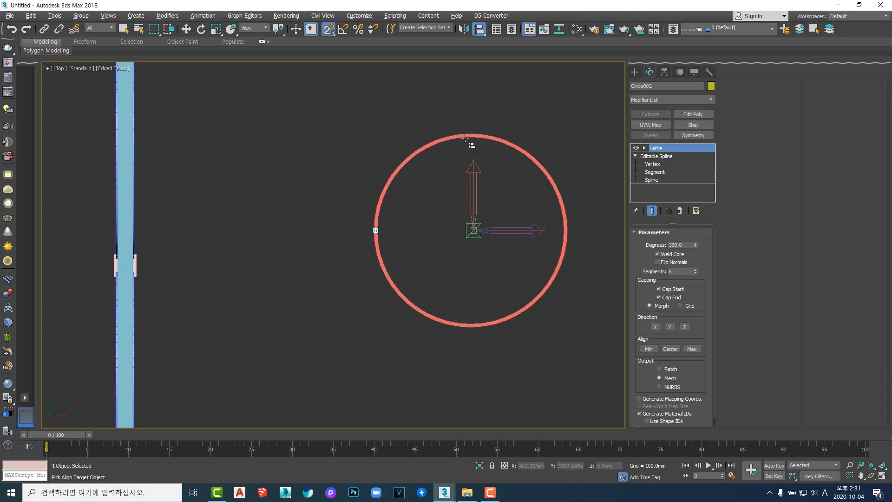
pyautogui.click(466, 138)
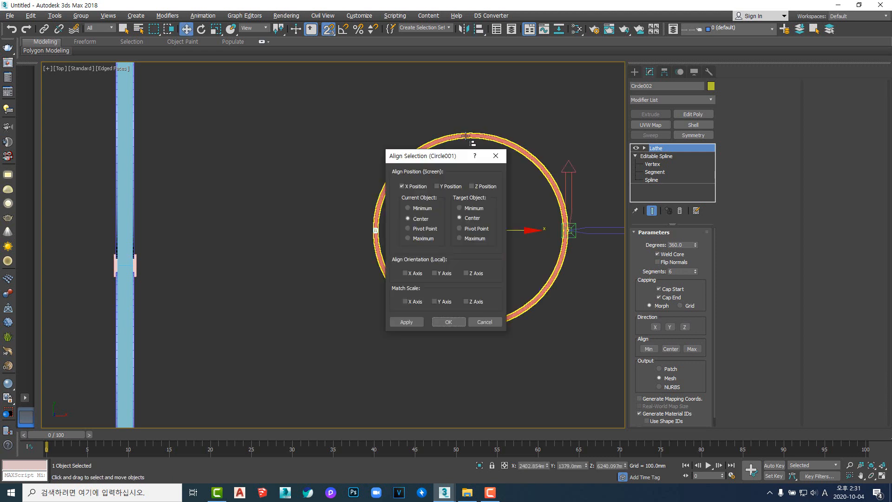
pyautogui.click(445, 188)
pyautogui.click(423, 230)
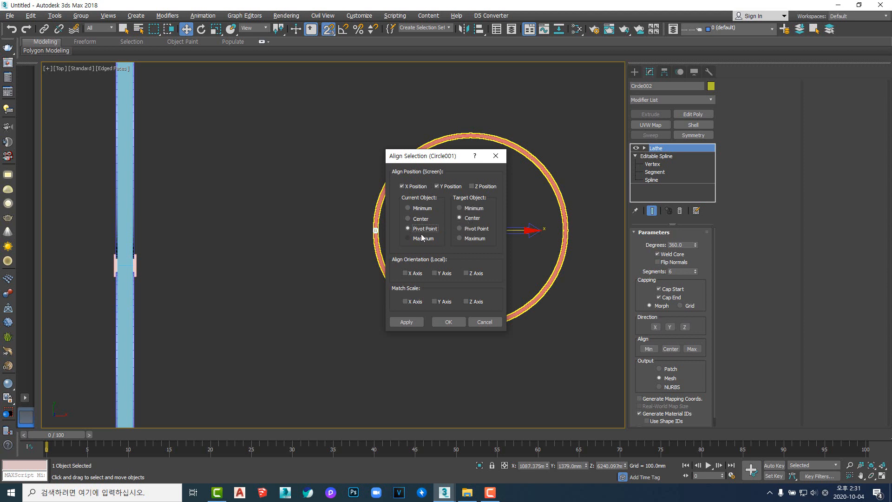
pyautogui.click(448, 322)
pyautogui.moveTo(473, 250); pyautogui.dragTo(463, 278, button='middle')
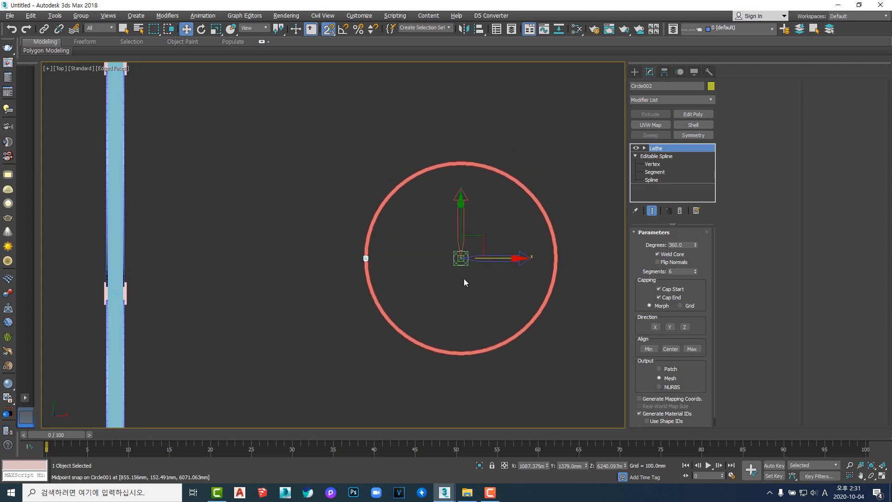
pyautogui.scroll(3, 465, 281)
pyautogui.scroll(-3, 464, 281)
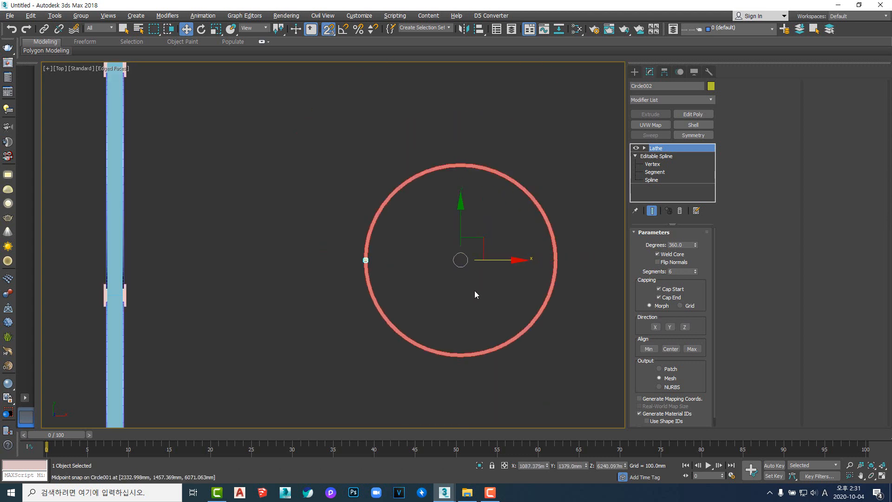
pyautogui.press('e')
pyautogui.press('w')
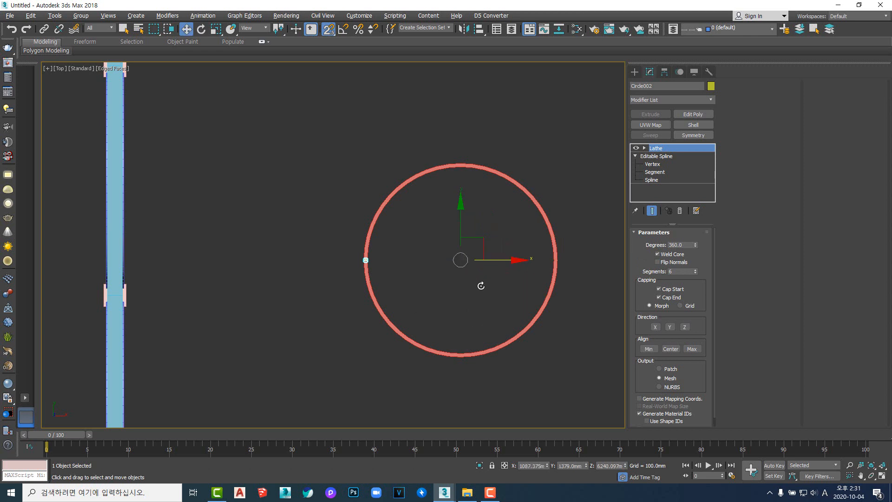
pyautogui.press('r')
pyautogui.press('w')
pyautogui.press('q')
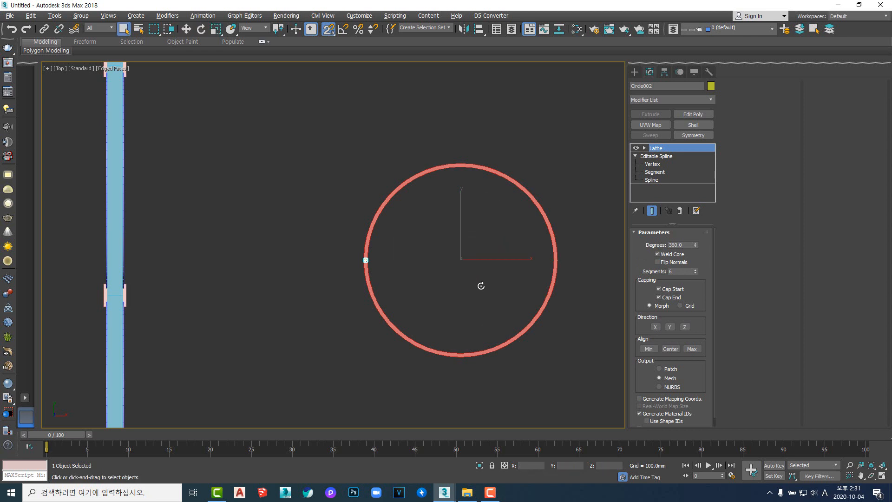
pyautogui.press('w')
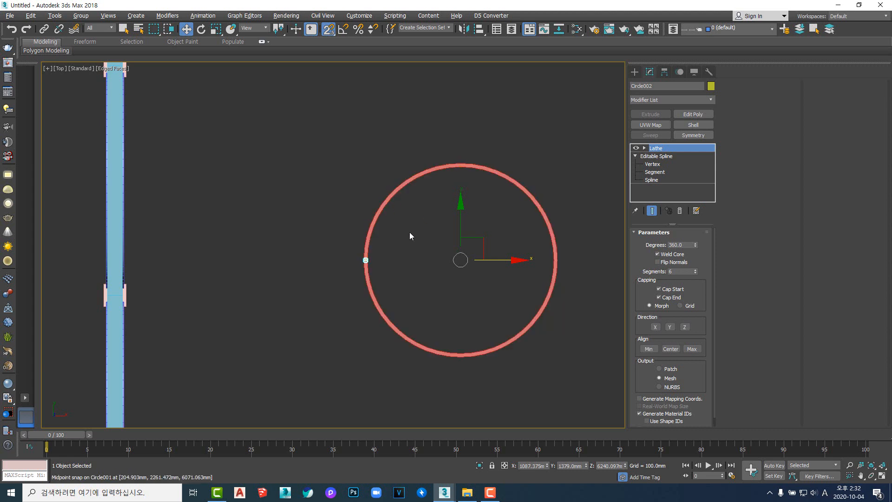
# - Array the lamp around the ring as 8 instances with a total Z rotation of 360 degrees
pyautogui.click(55, 16)
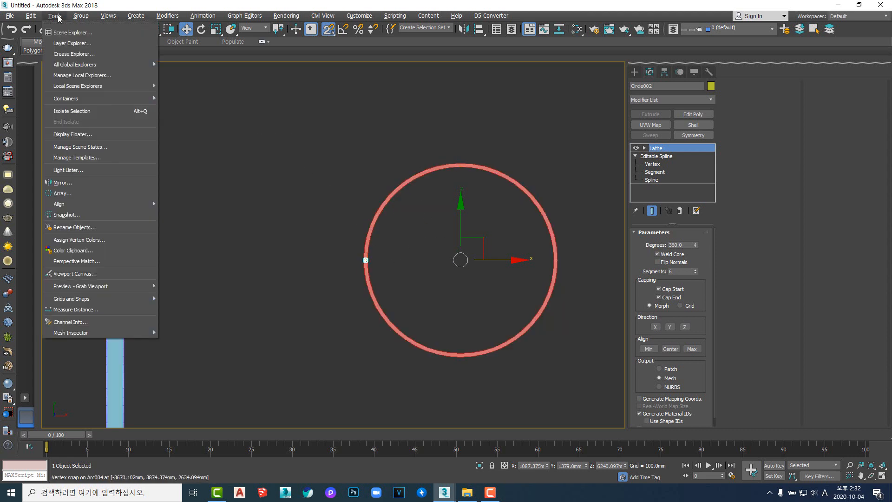
pyautogui.click(88, 193)
pyautogui.moveTo(445, 166); pyautogui.dragTo(406, 81)
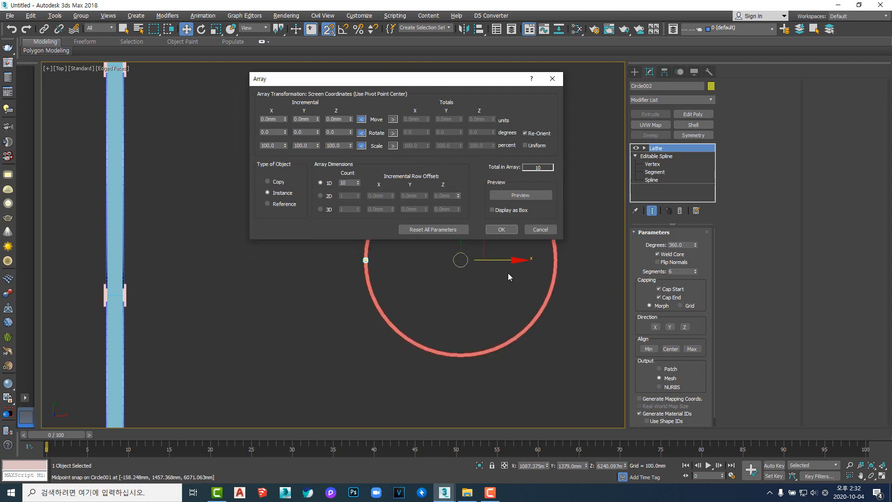
pyautogui.moveTo(422, 83); pyautogui.dragTo(232, 83)
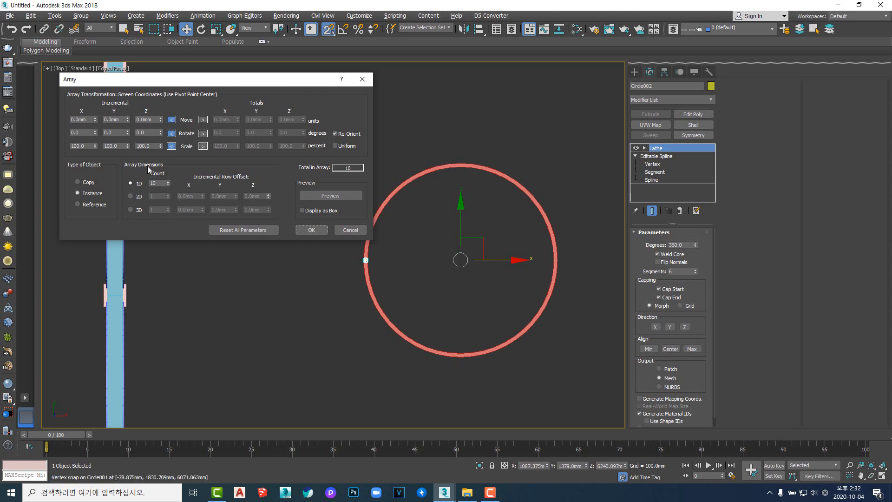
pyautogui.doubleClick(162, 184)
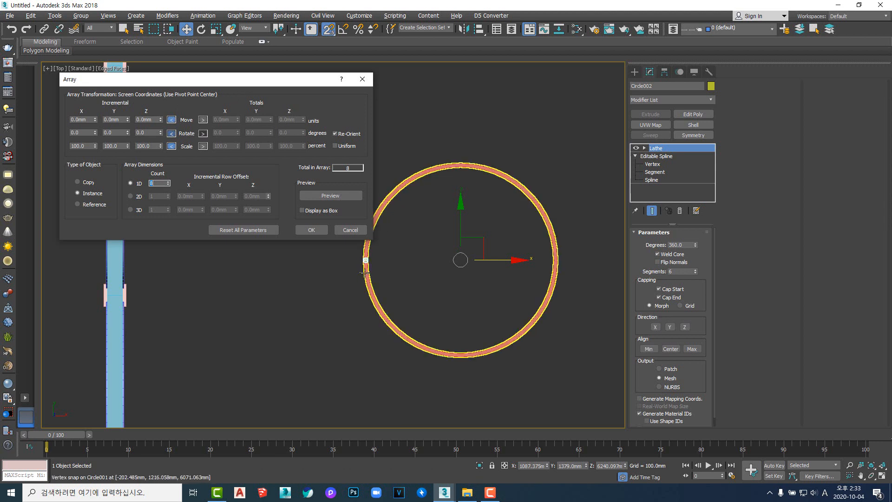
pyautogui.click(203, 134)
pyautogui.doubleClick(298, 132)
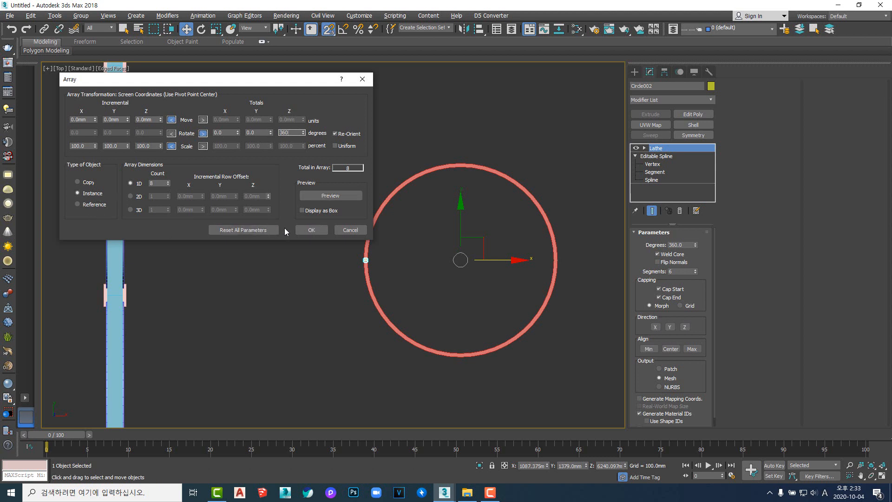
pyautogui.click(314, 230)
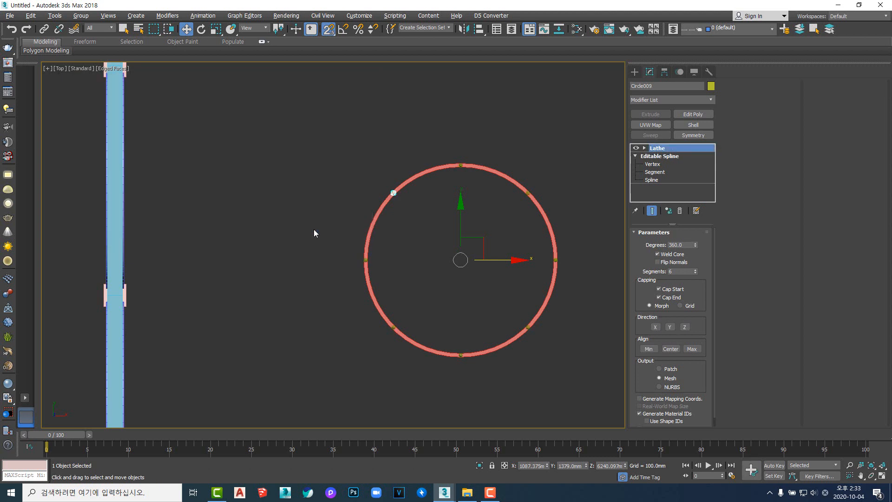
# - Examine the arrayed lamps around the ring from an oblique view
pyautogui.moveTo(434, 288); pyautogui.dragTo(377, 275, button='middle')
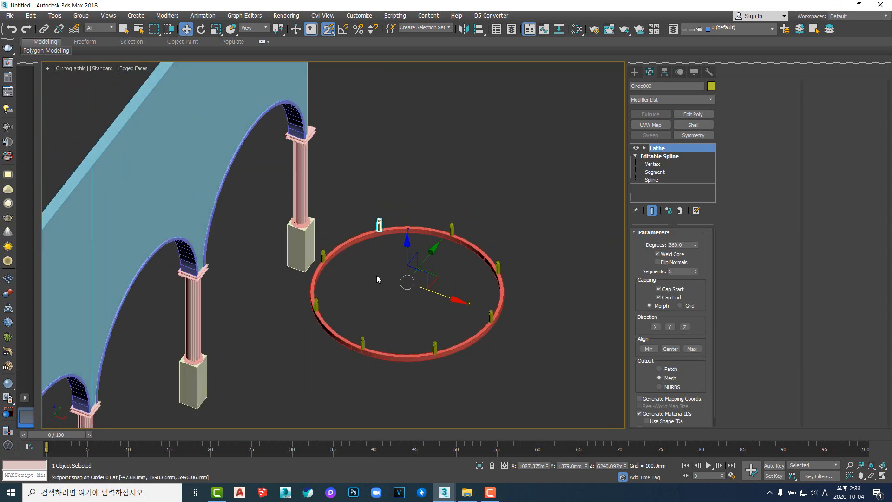
pyautogui.scroll(3, 376, 275)
pyautogui.click(372, 292)
pyautogui.scroll(-4, 333, 298)
pyautogui.moveTo(336, 316); pyautogui.dragTo(361, 273, button='middle')
pyautogui.scroll(4, 464, 278)
pyautogui.scroll(2, 464, 279)
# - Delete the original lamp to check for a duplicate beneath it, and undo the deletion
pyautogui.click(441, 233)
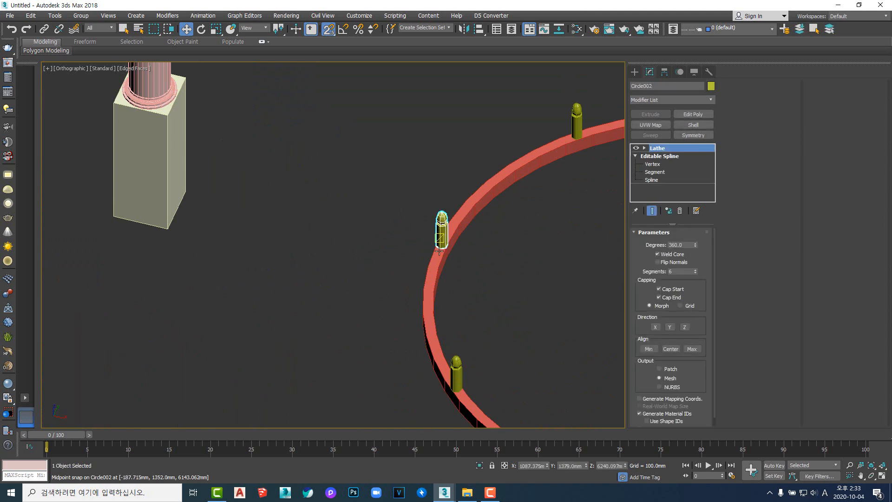
pyautogui.press('Delete')
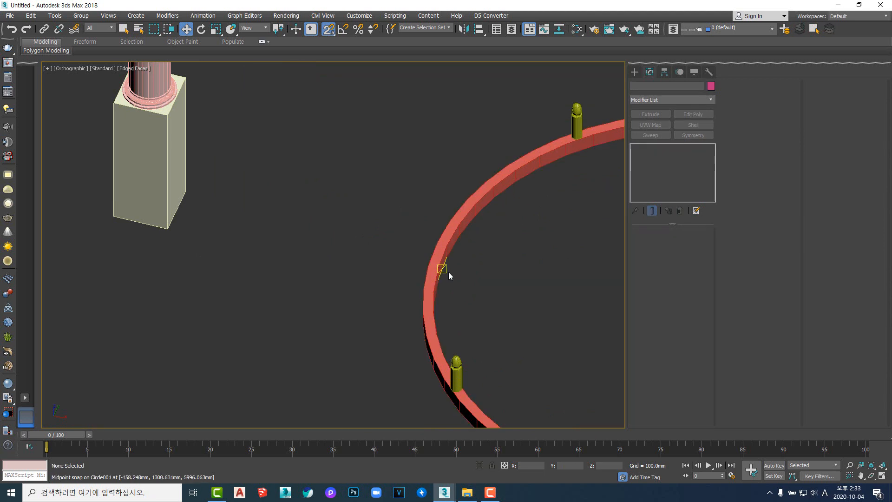
pyautogui.hotkey('ctrl', 'z')
pyautogui.scroll(-5, 447, 279)
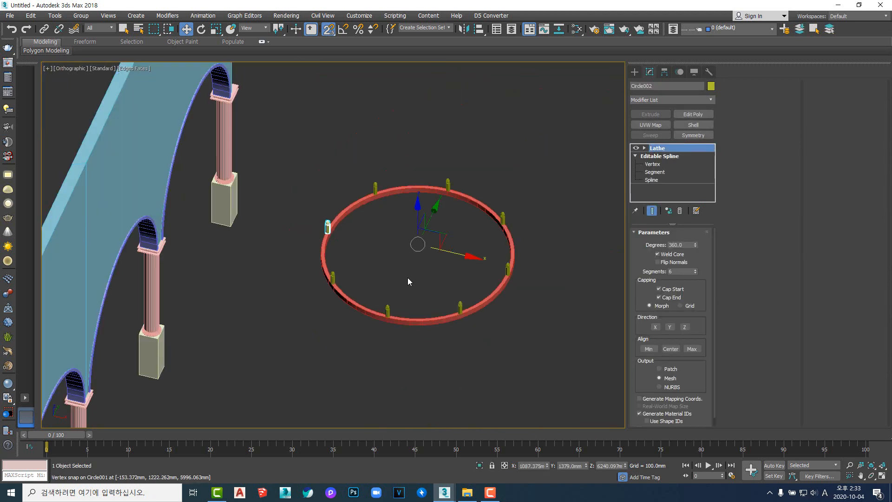
# - Select the ring together with all its lamps and inspect the pendant from oblique angles
pyautogui.keyDown('alt'); pyautogui.moveTo(413, 357); pyautogui.dragTo(388, 348, button='middle'); pyautogui.keyUp('alt')
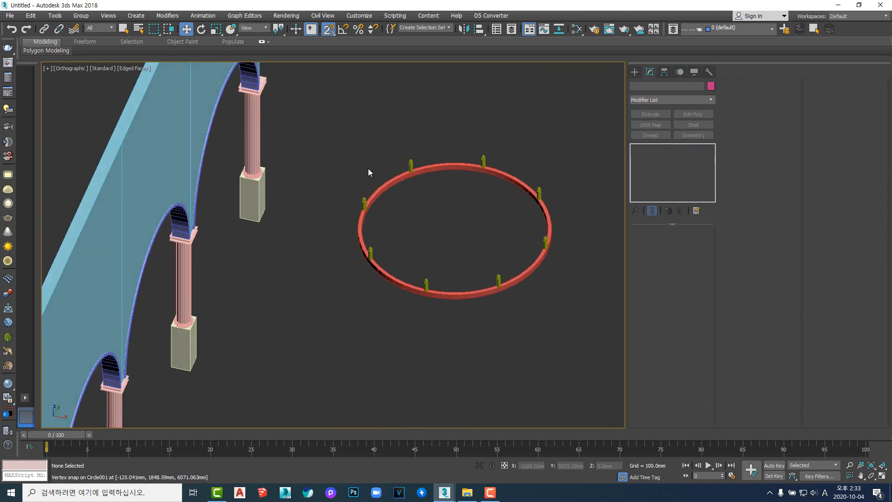
pyautogui.moveTo(319, 133); pyautogui.dragTo(596, 358)
pyautogui.moveTo(509, 309)
pyautogui.keyDown('alt'); pyautogui.mouseDown(button='middle')
pyautogui.moveTo(498, 329)
pyautogui.moveTo(498, 294)
pyautogui.moveTo(496, 303)
pyautogui.mouseUp(button='middle'); pyautogui.keyUp('alt')
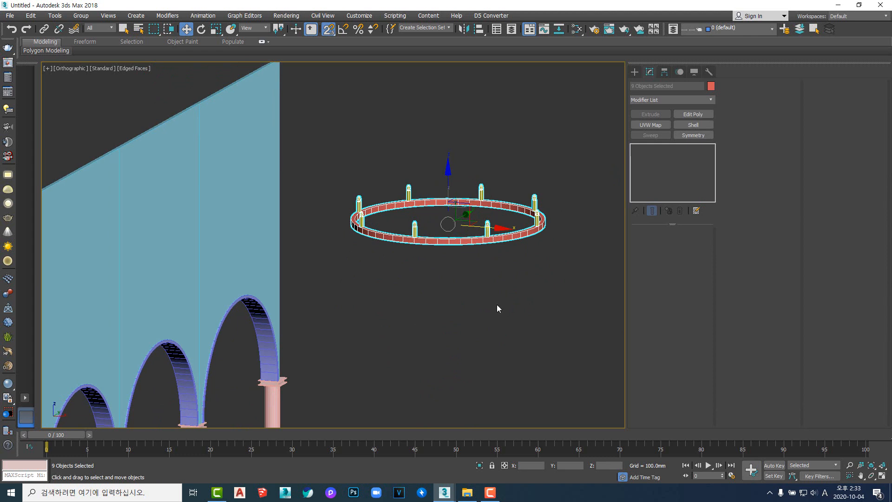
pyautogui.moveTo(462, 322)
pyautogui.keyDown('alt'); pyautogui.mouseDown(button='middle')
pyautogui.moveTo(454, 317)
pyautogui.moveTo(454, 336)
pyautogui.mouseUp(button='middle'); pyautogui.keyUp('alt')
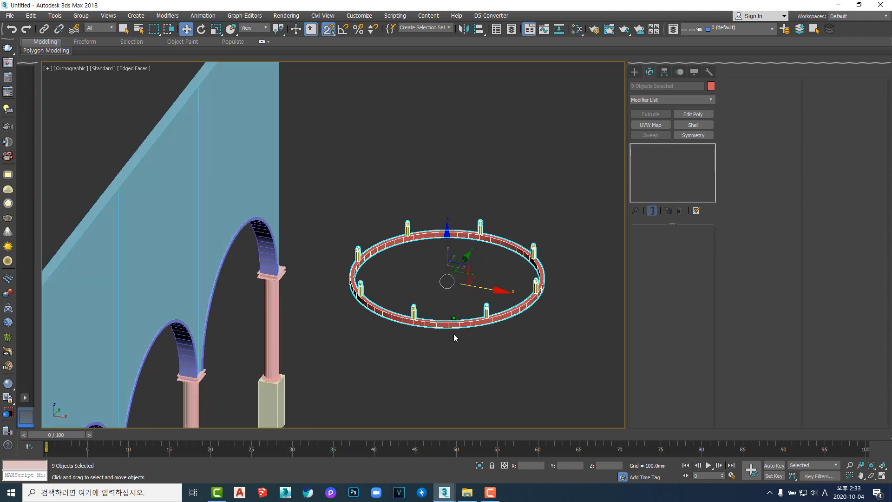
pyautogui.click(549, 324)
pyautogui.moveTo(319, 176); pyautogui.dragTo(599, 393)
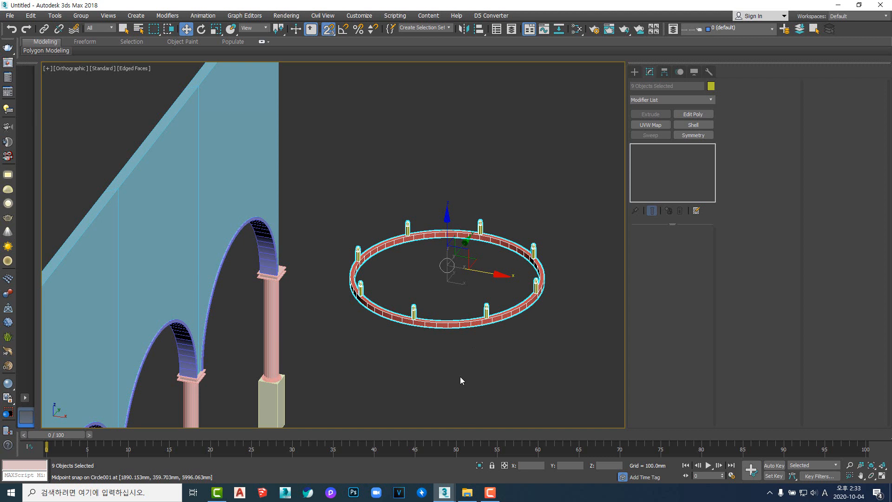
# - Frame the selected ring and lamps in the top view, clear the selection and examine the lamp spacing
pyautogui.press('t')
pyautogui.press('z')
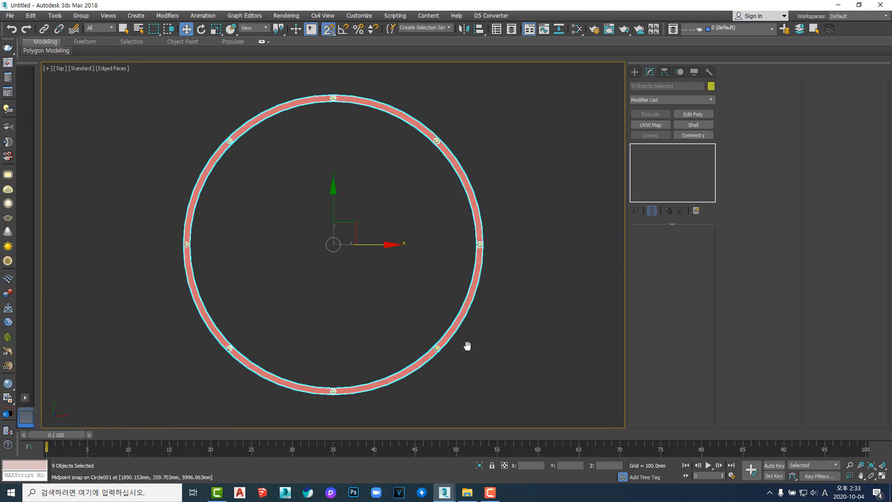
pyautogui.click(493, 355)
pyautogui.scroll(-3, 425, 300)
pyautogui.scroll(3, 408, 302)
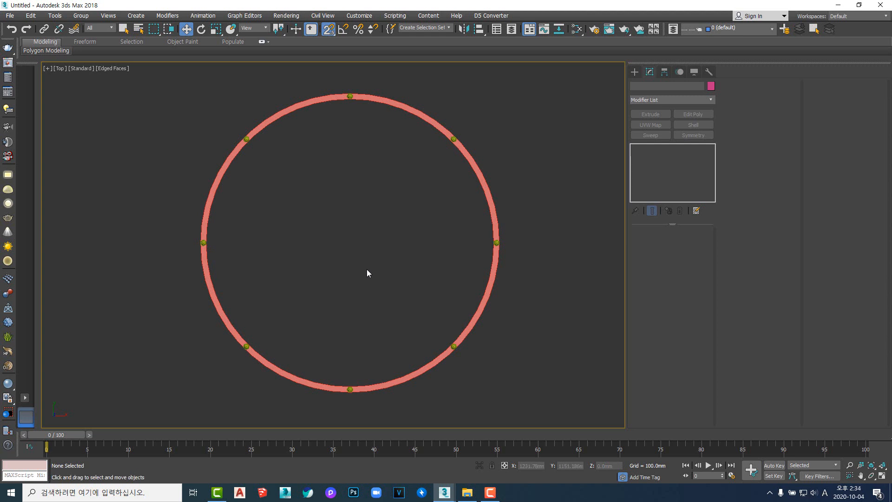
pyautogui.scroll(-2, 367, 272)
pyautogui.moveTo(375, 277); pyautogui.dragTo(403, 286, button='middle')
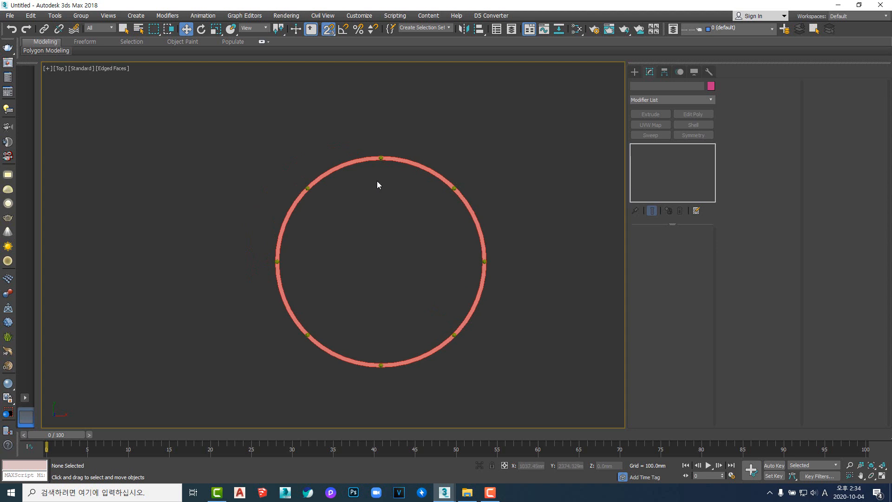
pyautogui.scroll(4, 378, 182)
pyautogui.scroll(-5, 399, 316)
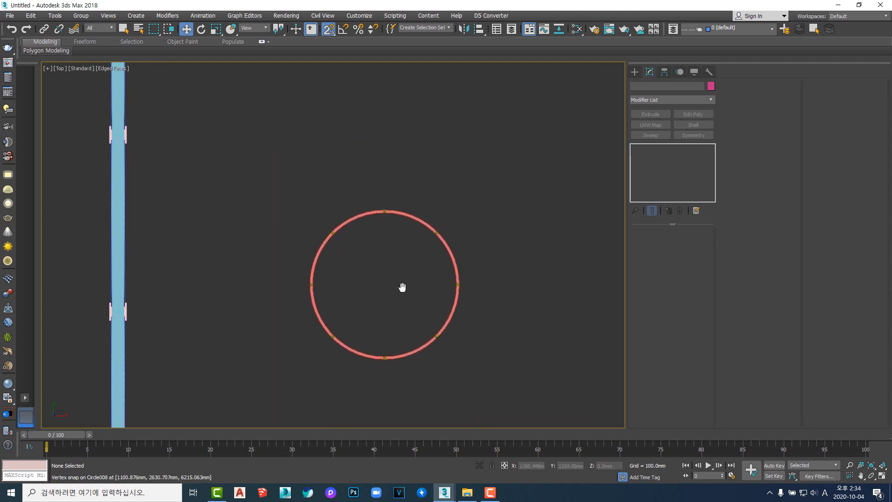
# - With the shapes displayed, draw a line in the side view from the end lamp's base to the pendant drawing's apex above the ring's centre
pyautogui.press('l')
pyautogui.scroll(-2, 400, 285)
pyautogui.scroll(15, 395, 207)
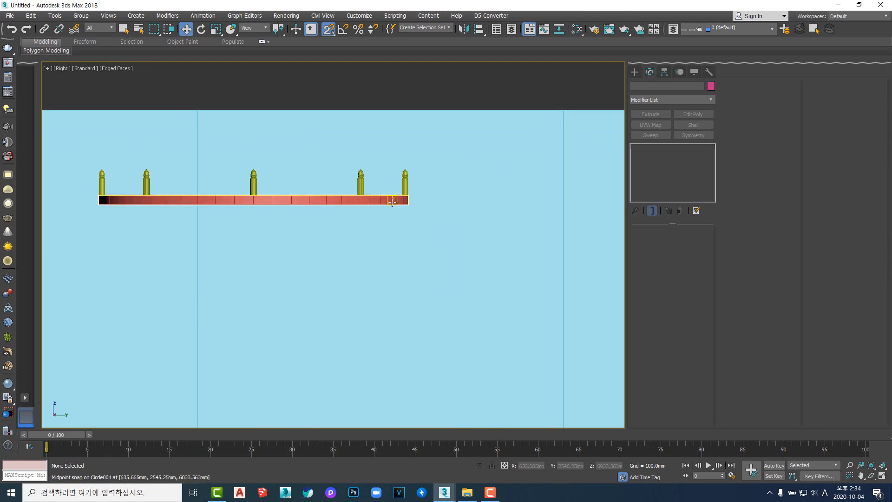
pyautogui.scroll(-4, 412, 226)
pyautogui.scroll(8, 432, 210)
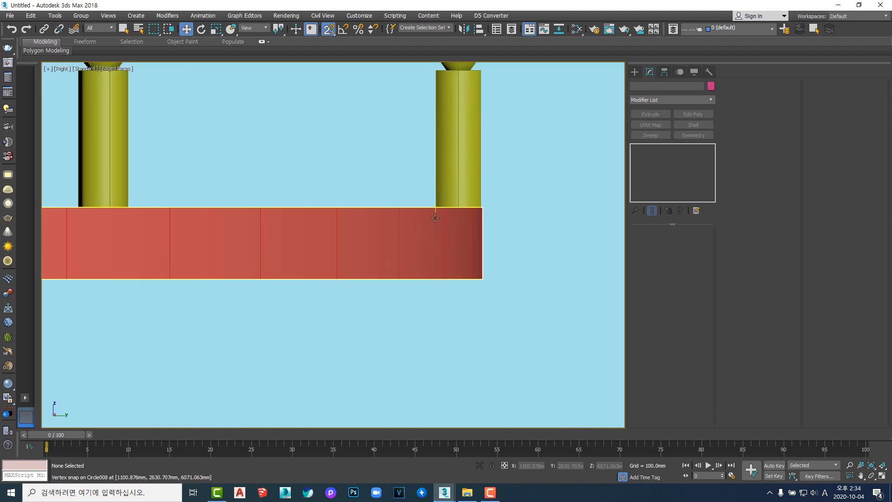
pyautogui.rightClick(437, 209)
pyautogui.click(445, 177)
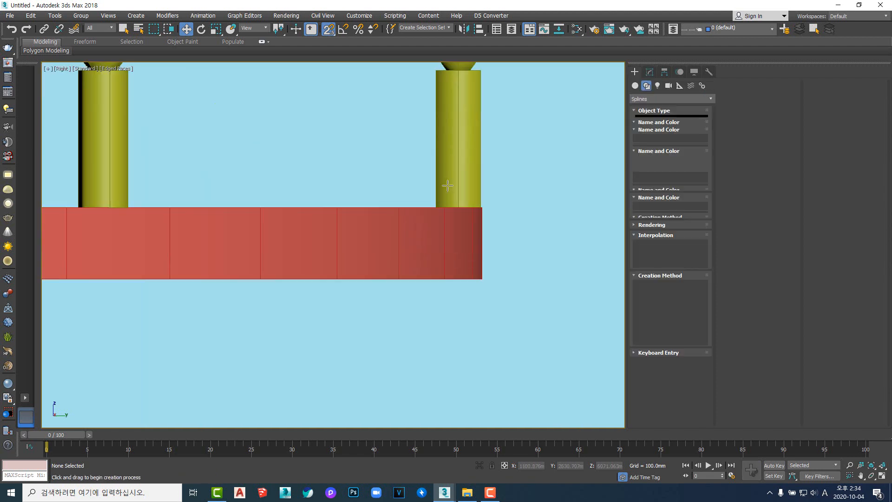
pyautogui.click(457, 208)
pyautogui.scroll(-15, 450, 268)
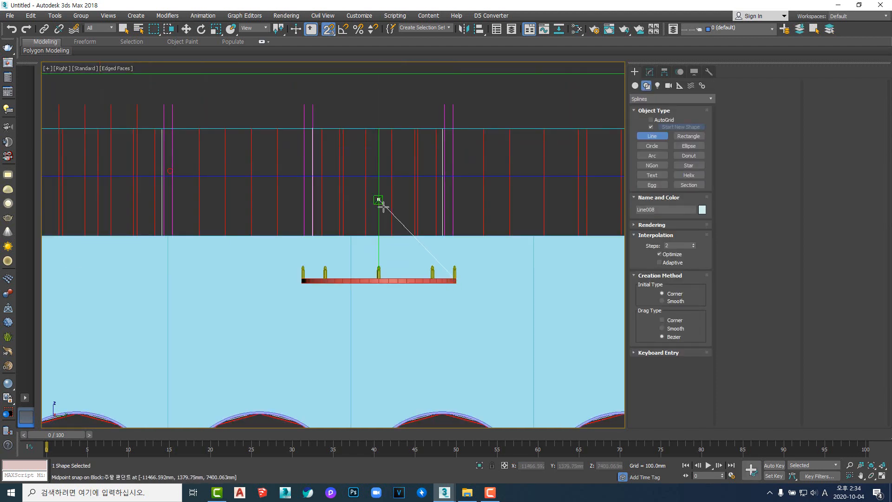
pyautogui.scroll(5, 377, 199)
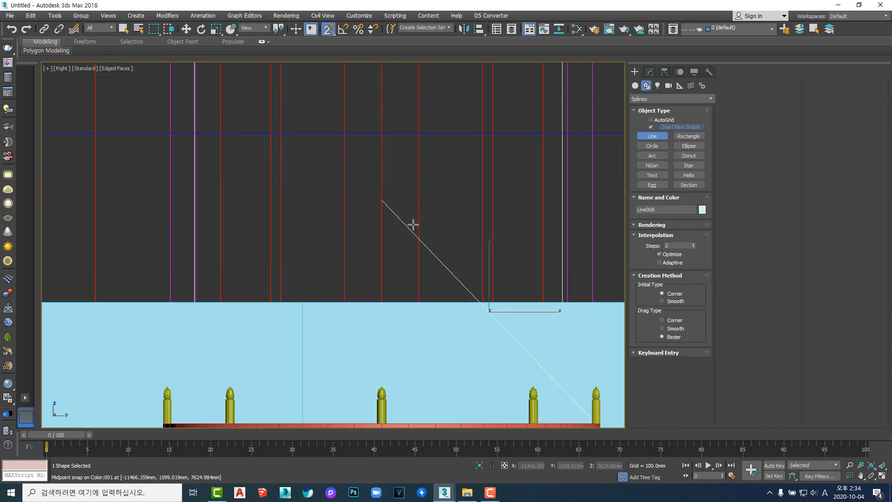
# - Move the hanger line in the top view so its outer end snaps onto the lamp at the ring's upper edge
pyautogui.scroll(-5, 409, 241)
pyautogui.keyDown('alt'); pyautogui.moveTo(409, 255); pyautogui.dragTo(411, 294, button='middle'); pyautogui.keyUp('alt')
pyautogui.press('t')
pyautogui.scroll(5, 415, 294)
pyautogui.scroll(-5, 415, 294)
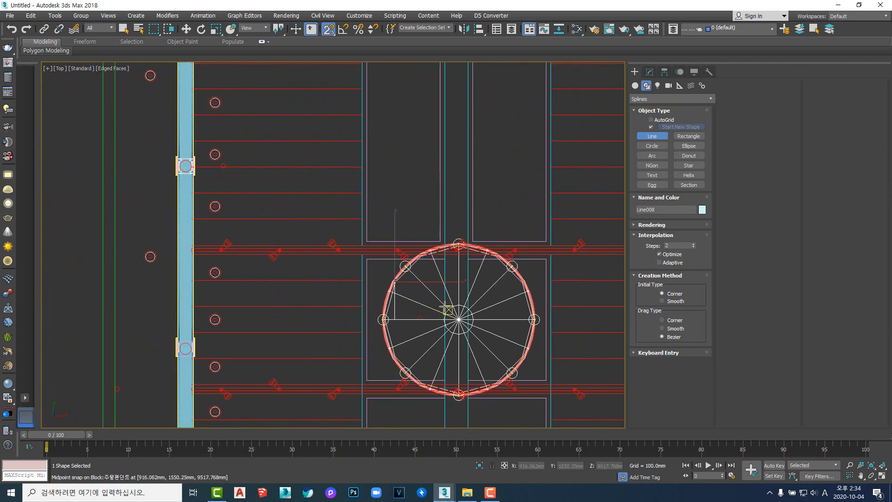
pyautogui.scroll(4, 369, 261)
pyautogui.press('w')
pyautogui.moveTo(369, 229); pyautogui.dragTo(470, 154)
pyautogui.scroll(5, 470, 154)
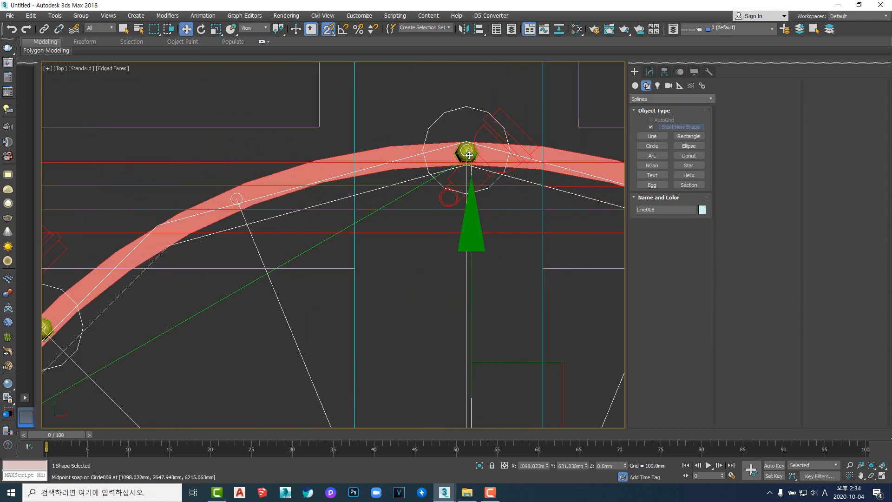
pyautogui.scroll(-5, 443, 205)
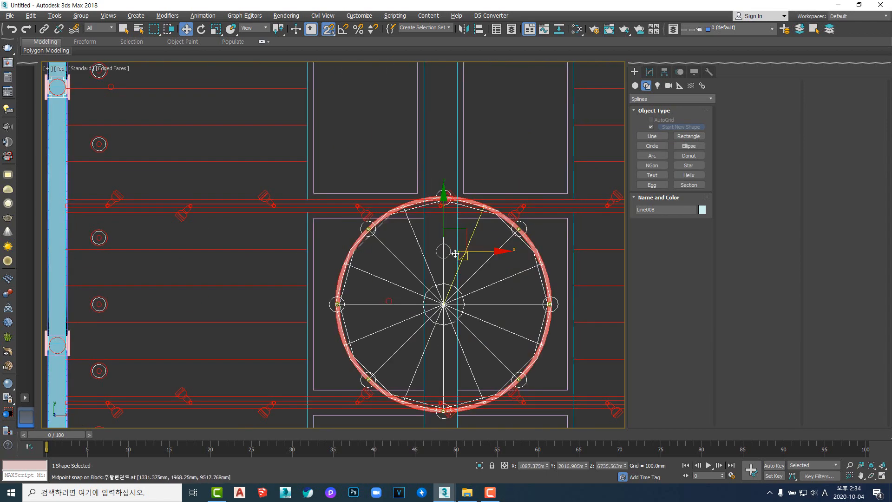
# - Inspect the hanger line against the ring from an oblique angle, clearing the selection and picking the line again
pyautogui.keyDown('alt'); pyautogui.moveTo(444, 205); pyautogui.dragTo(425, 252, button='middle'); pyautogui.keyUp('alt')
pyautogui.scroll(3, 420, 225)
pyautogui.scroll(-3, 423, 242)
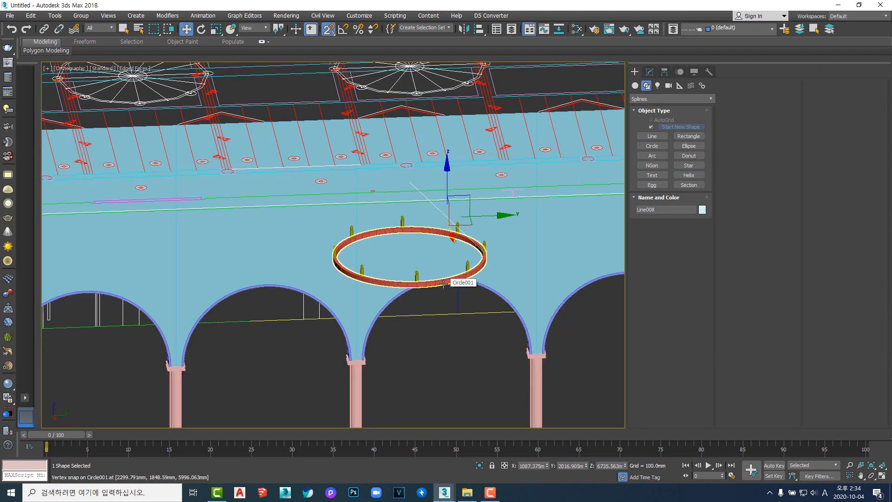
pyautogui.click(456, 378)
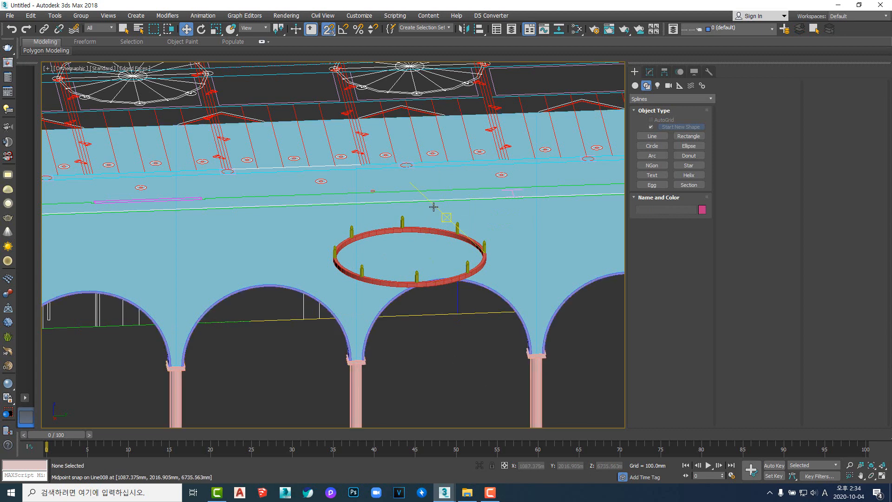
pyautogui.click(434, 207)
pyautogui.moveTo(418, 299); pyautogui.dragTo(438, 289, button='middle')
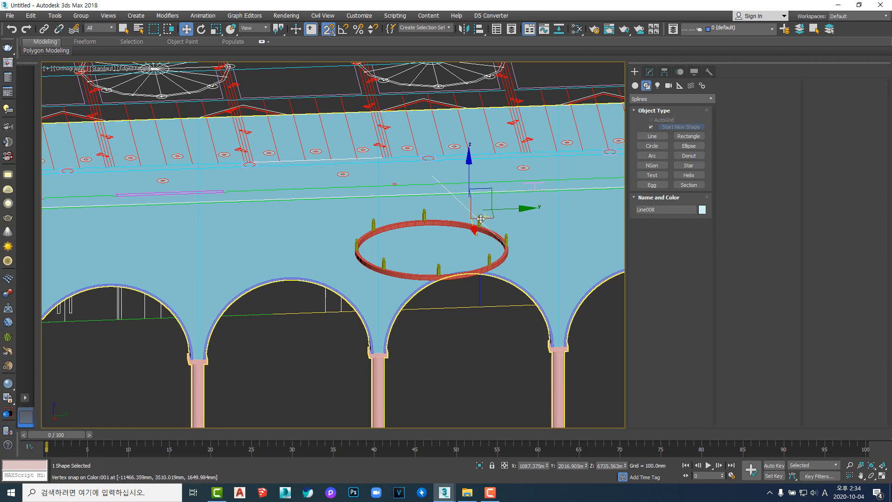
pyautogui.scroll(5, 470, 237)
pyautogui.scroll(-4, 459, 234)
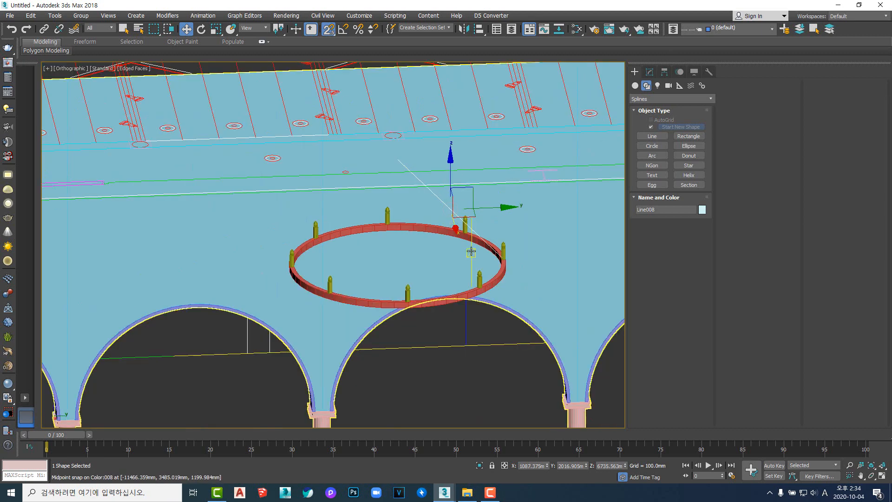
# - Hide the 01_dwg_ceing layer in the Layer Explorer
pyautogui.click(673, 29)
pyautogui.scroll(2, 554, 252)
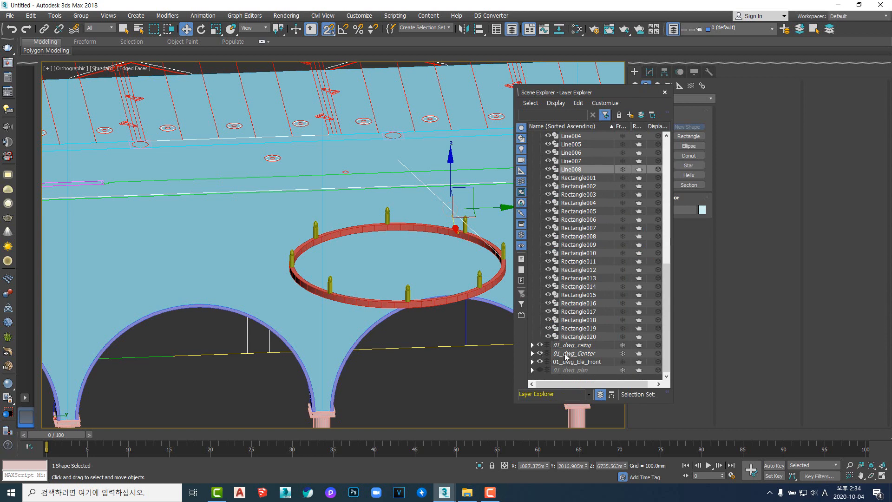
pyautogui.click(539, 345)
pyautogui.scroll(-3, 332, 298)
pyautogui.scroll(-2, 331, 297)
# - Align the hanger line's pivot point to the ring's center in X and Y in the top view
pyautogui.press('t')
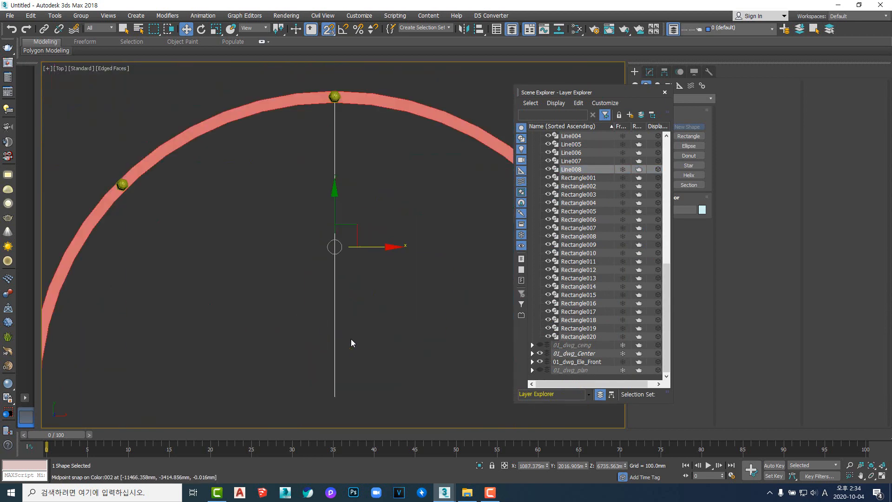
pyautogui.press('z')
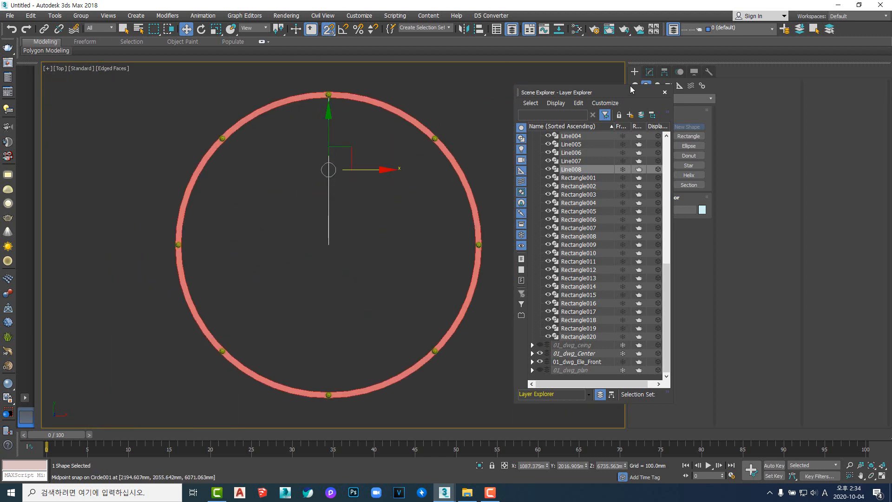
pyautogui.moveTo(362, 242); pyautogui.dragTo(394, 256, button='middle')
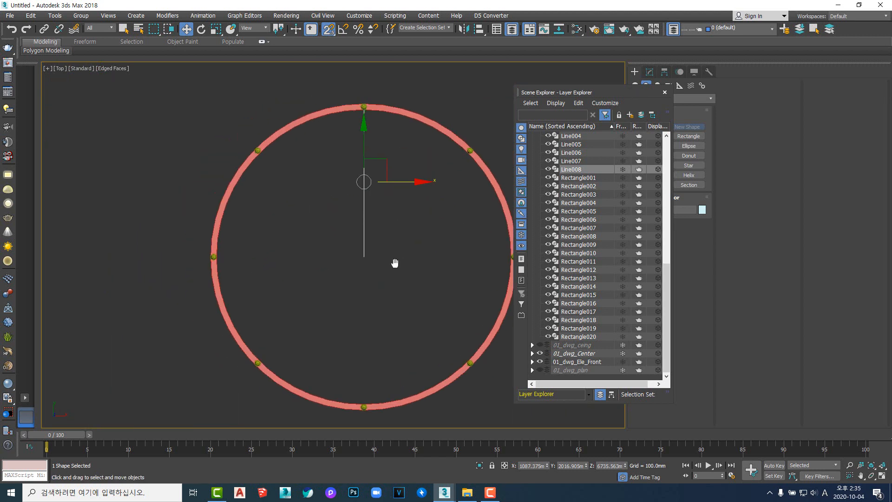
pyautogui.hotkey('alt', 'a')
pyautogui.click(497, 188)
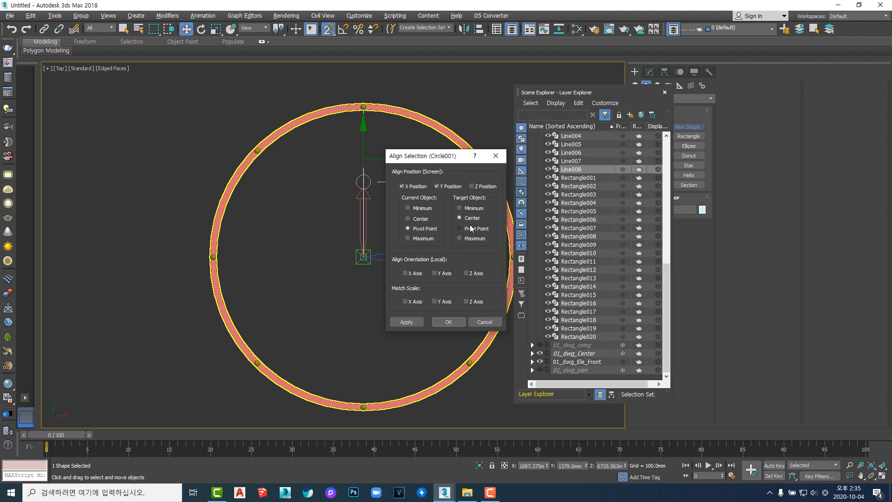
pyautogui.click(451, 322)
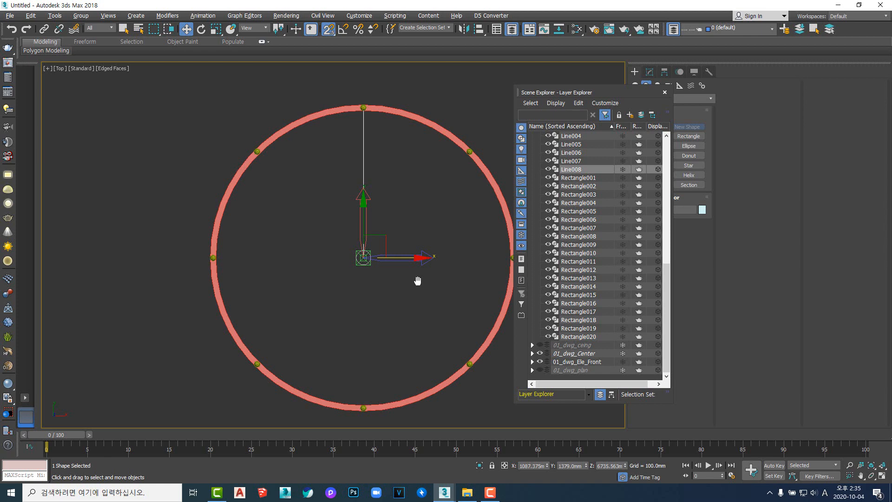
# - Array the hanger line around the ring's centre as 7 instances over a total Z rotation of 360 degrees
pyautogui.keyDown('alt'); pyautogui.moveTo(397, 280); pyautogui.dragTo(370, 228, button='middle'); pyautogui.keyUp('alt')
pyautogui.scroll(-2, 400, 264)
pyautogui.press('t')
pyautogui.scroll(-5, 400, 264)
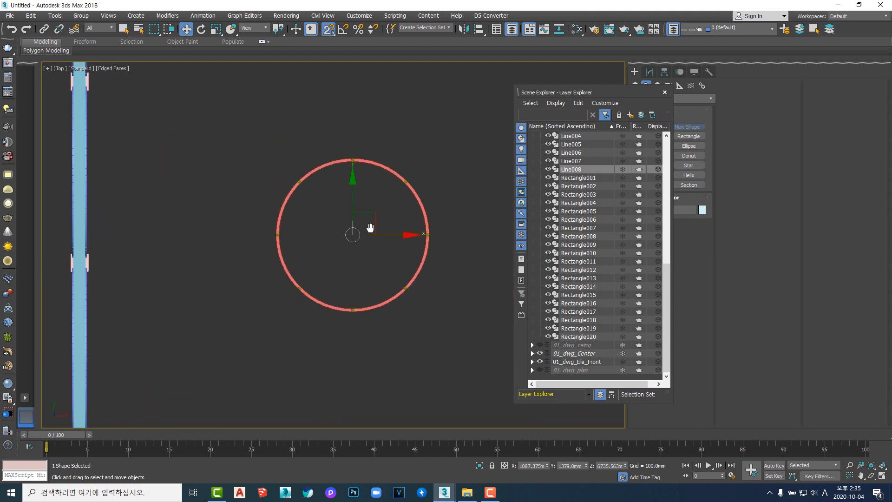
pyautogui.scroll(3, 371, 227)
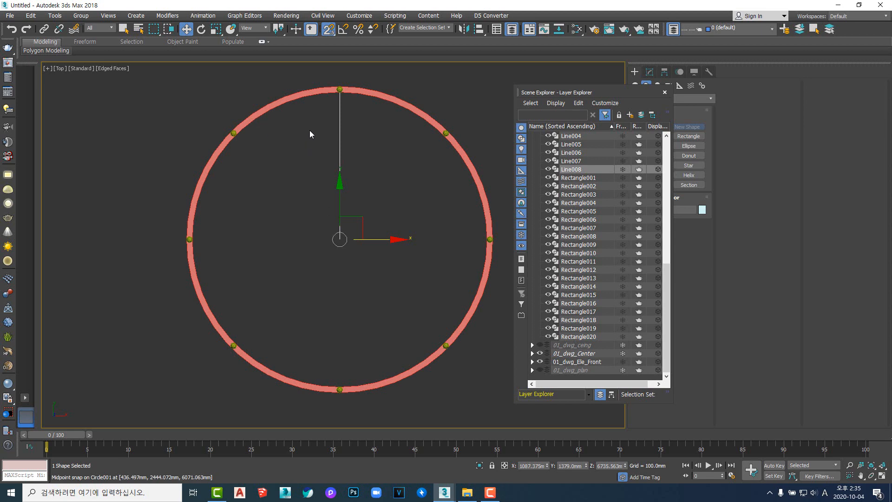
pyautogui.click(55, 15)
pyautogui.click(75, 194)
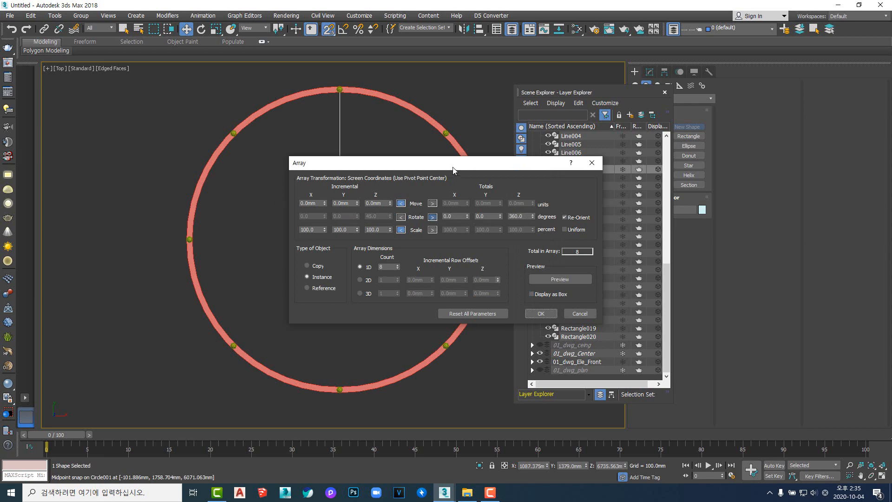
pyautogui.moveTo(453, 167); pyautogui.dragTo(337, 125)
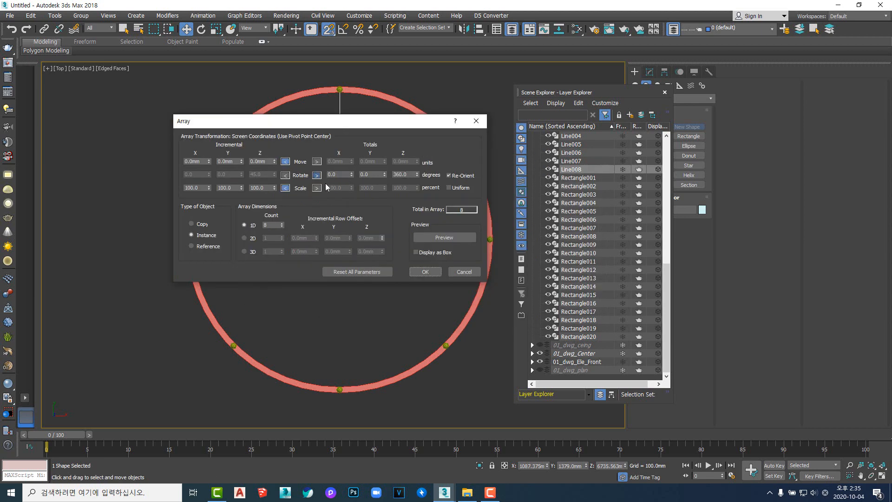
pyautogui.doubleClick(272, 226)
pyautogui.click(426, 272)
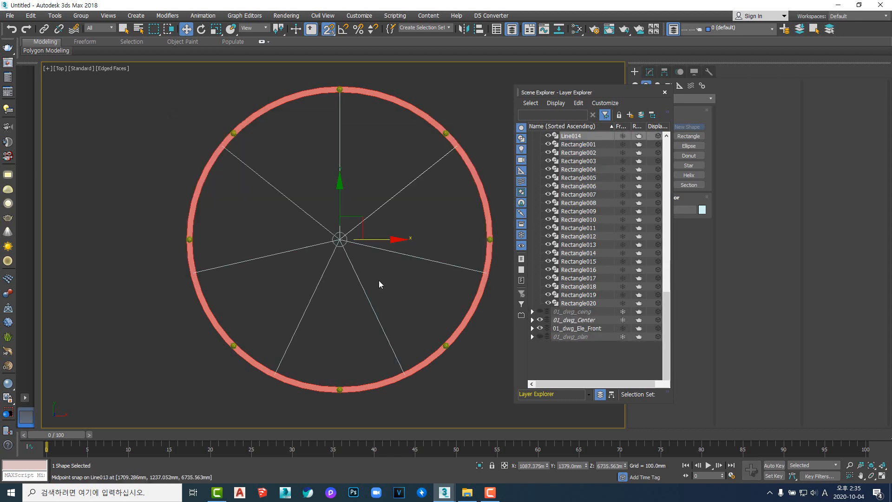
# - In the front view, draw a vertical line from the hangers' apex up to just above the roof ridge
pyautogui.scroll(2, 378, 280)
pyautogui.keyDown('alt'); pyautogui.moveTo(379, 285); pyautogui.dragTo(370, 245, button='middle'); pyautogui.keyUp('alt')
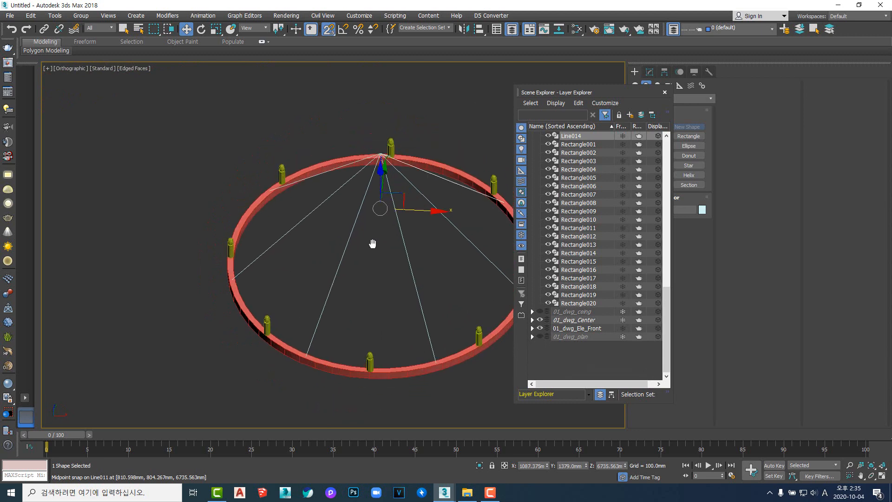
pyautogui.press('v')
pyautogui.press('f')
pyautogui.scroll(3, 352, 242)
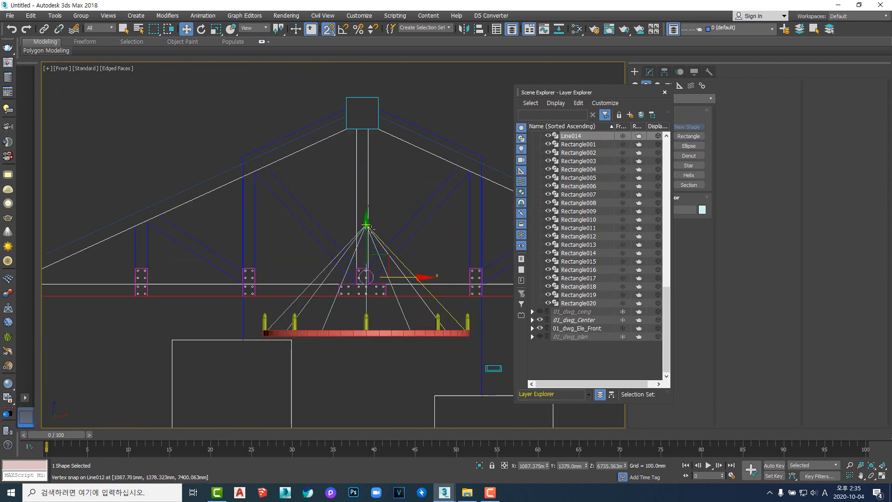
pyautogui.click(391, 208)
pyautogui.rightClick(412, 209)
pyautogui.click(435, 179)
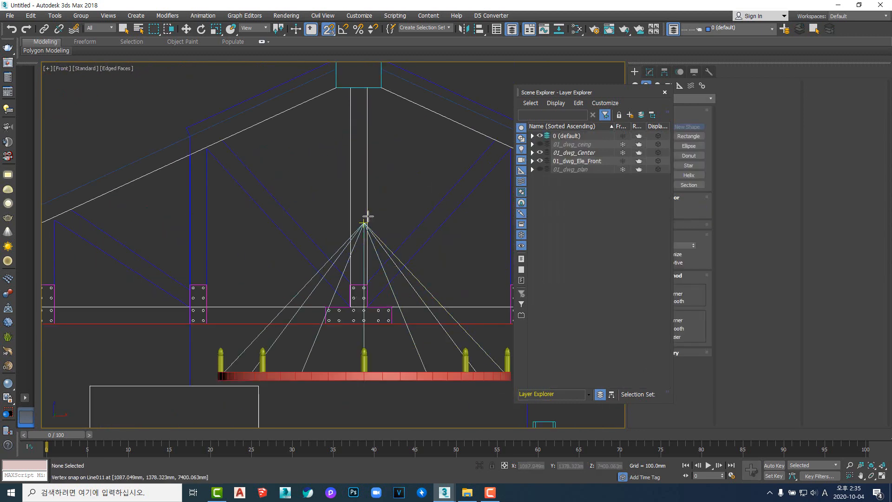
pyautogui.click(365, 224)
pyautogui.scroll(-4, 365, 223)
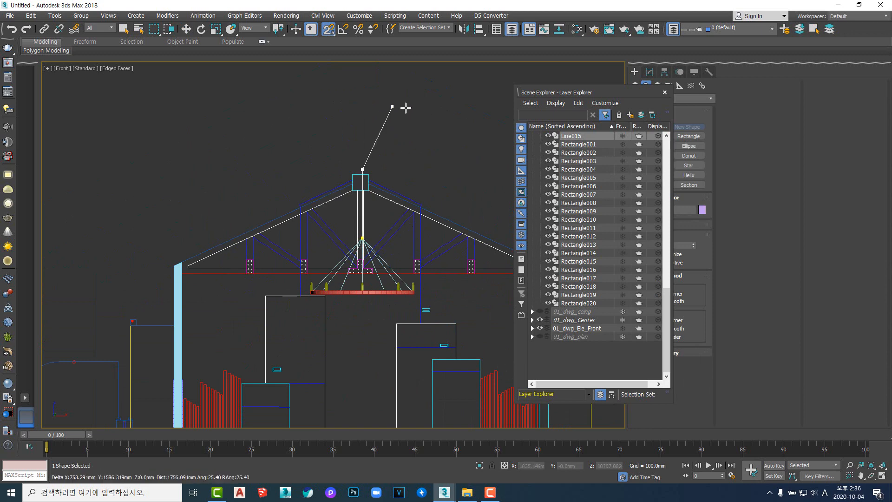
# - Finish the vertical line and move it in the top and right views so its lower end snaps to the hangers' apex
pyautogui.keyDown('alt'); pyautogui.moveTo(406, 106); pyautogui.dragTo(396, 276, button='middle'); pyautogui.keyUp('alt')
pyautogui.scroll(8, 396, 276)
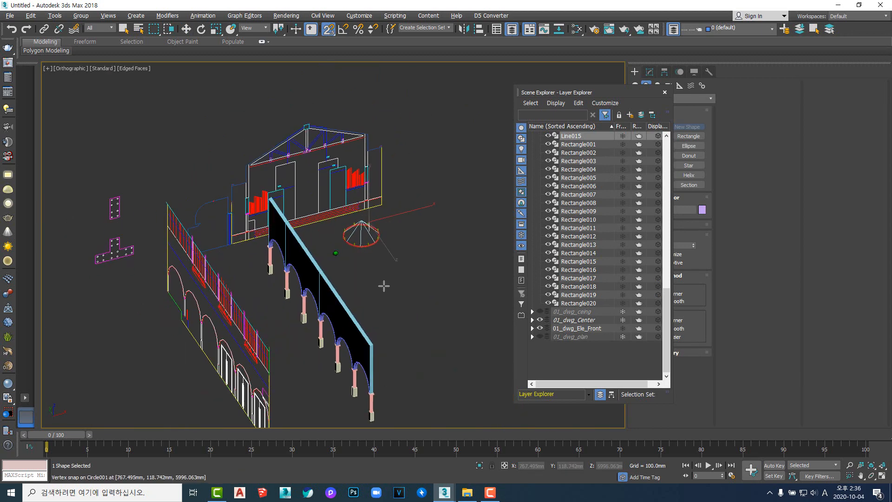
pyautogui.press('t')
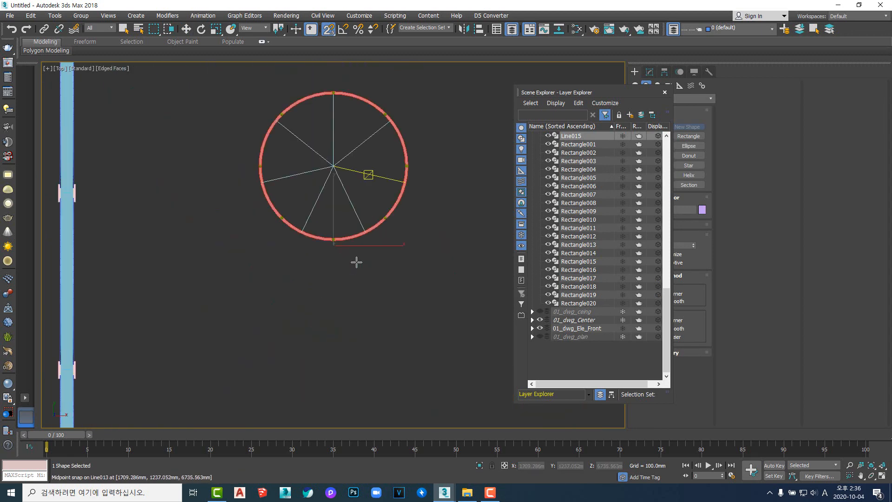
pyautogui.scroll(-3, 353, 254)
pyautogui.scroll(2, 344, 242)
pyautogui.rightClick(339, 235)
pyautogui.moveTo(335, 223); pyautogui.dragTo(335, 291)
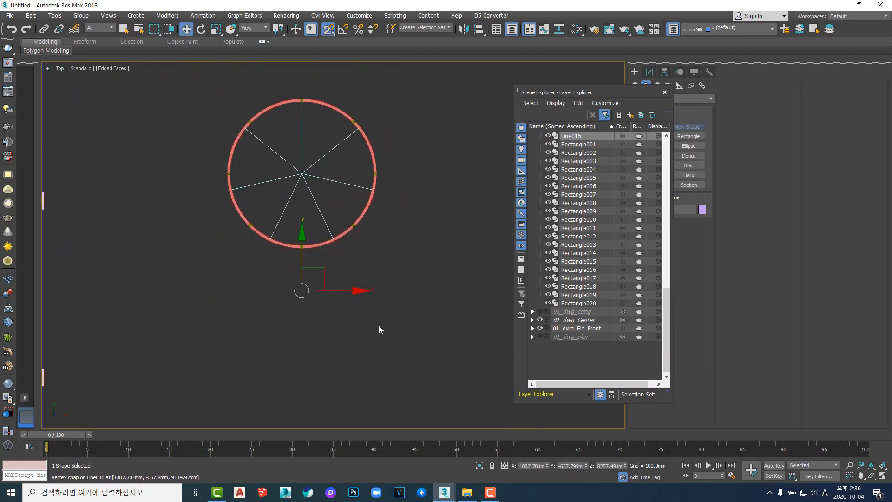
pyautogui.press('v')
pyautogui.press('r')
pyautogui.scroll(-1, 341, 310)
pyautogui.moveTo(359, 326); pyautogui.dragTo(272, 219, button='middle')
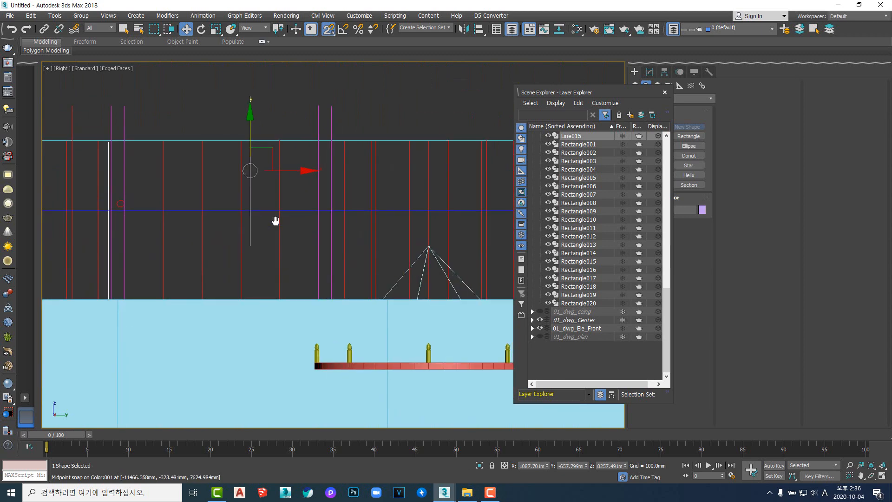
pyautogui.moveTo(249, 247); pyautogui.dragTo(431, 246)
pyautogui.scroll(3, 432, 243)
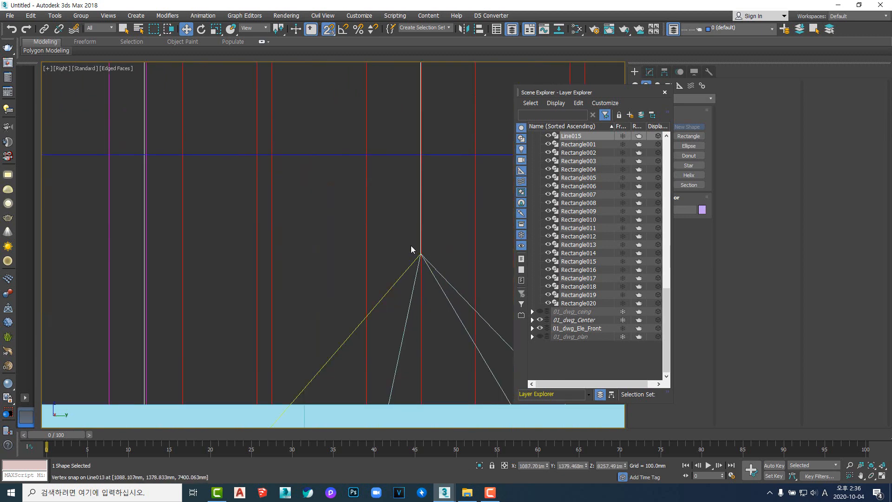
# - Select the seven hanger lines together with the vertical line and frame them in an oblique view
pyautogui.scroll(-4, 409, 268)
pyautogui.scroll(-5, 409, 268)
pyautogui.keyDown('alt'); pyautogui.moveTo(409, 269); pyautogui.dragTo(393, 298, button='middle'); pyautogui.keyUp('alt')
pyautogui.scroll(6, 391, 263)
pyautogui.moveTo(394, 298); pyautogui.dragTo(495, 292, button='middle')
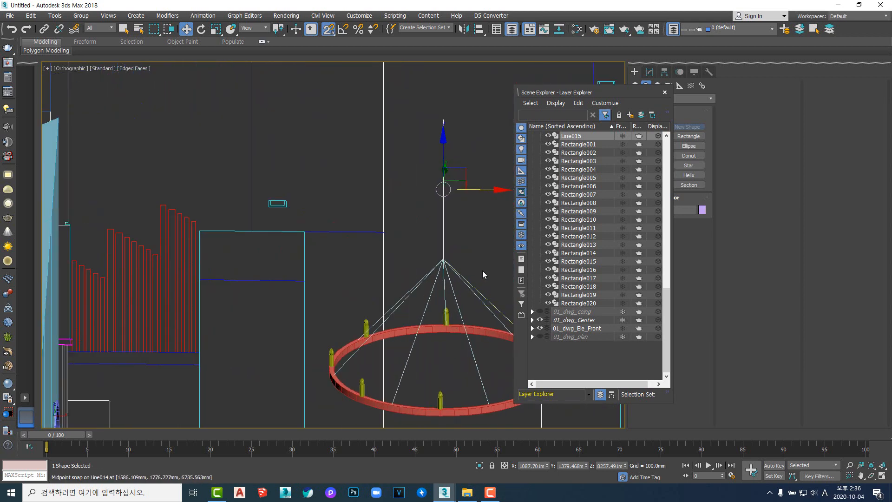
pyautogui.moveTo(482, 270); pyautogui.dragTo(425, 257)
pyautogui.keyDown('alt'); pyautogui.moveTo(426, 257); pyautogui.dragTo(382, 279, button='middle'); pyautogui.keyUp('alt')
pyautogui.press('z')
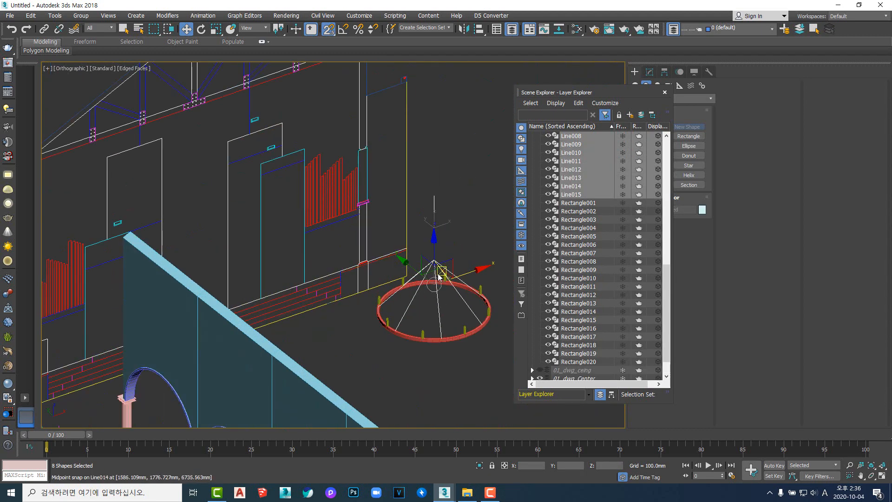
# - Close the Layer Explorer and apply a Sweep modifier with the built-in Cylinder section to the selected lines
pyautogui.click(664, 92)
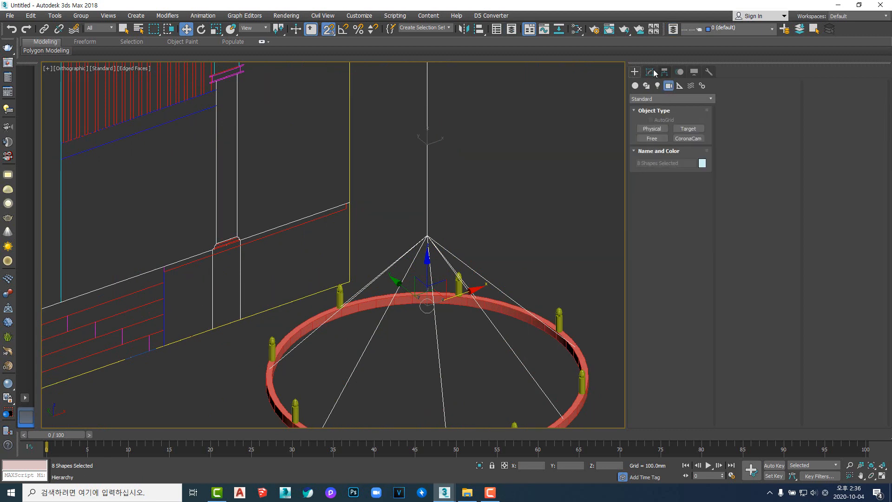
pyautogui.click(649, 72)
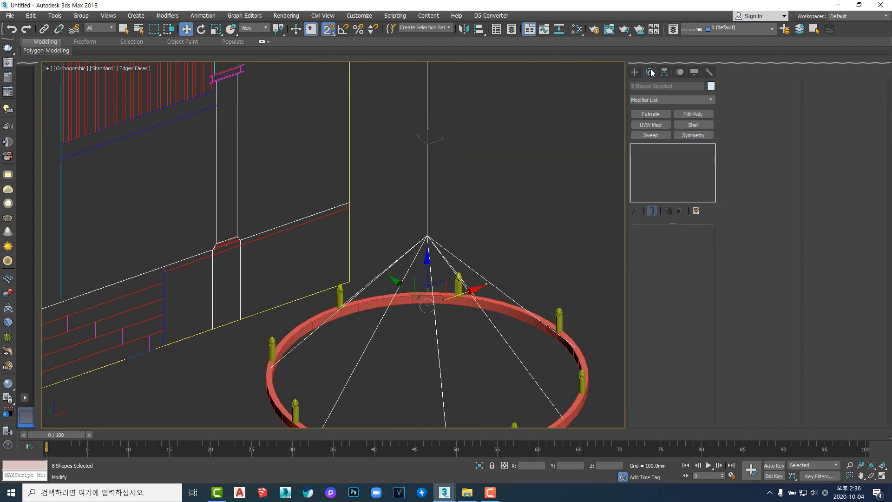
pyautogui.click(659, 137)
pyautogui.moveTo(526, 239); pyautogui.dragTo(459, 221, button='middle')
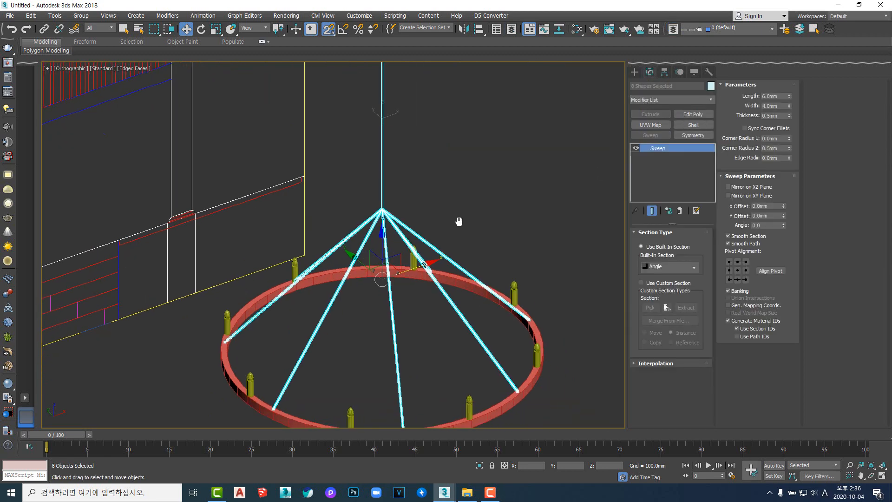
pyautogui.click(682, 269)
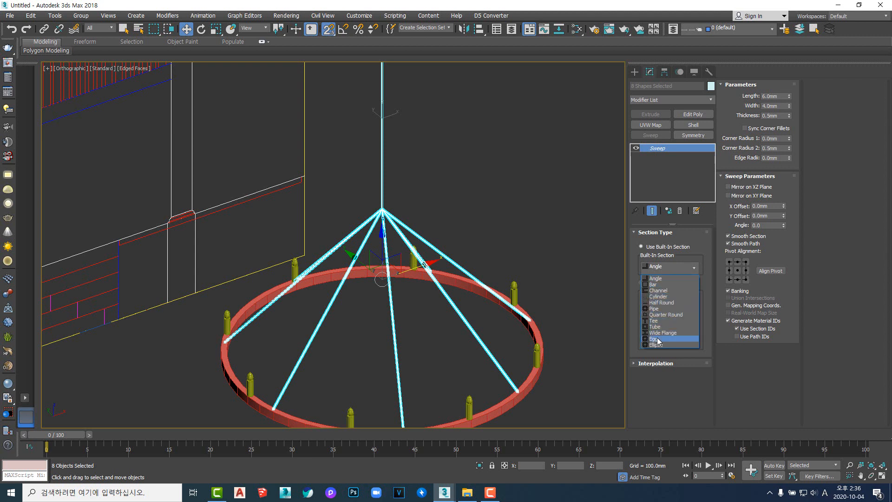
pyautogui.click(658, 297)
# - Reduce the interpolation steps of the lines' cylindrical Sweep to 1
pyautogui.scroll(10, 407, 205)
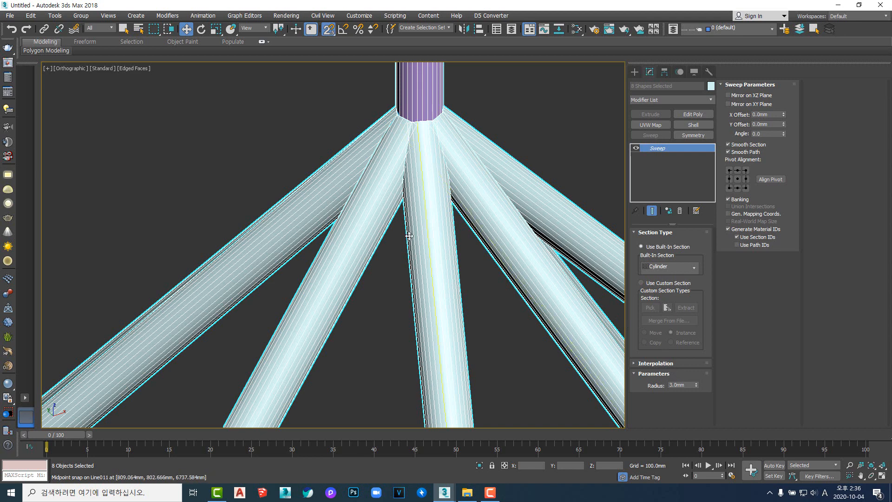
pyautogui.click(660, 364)
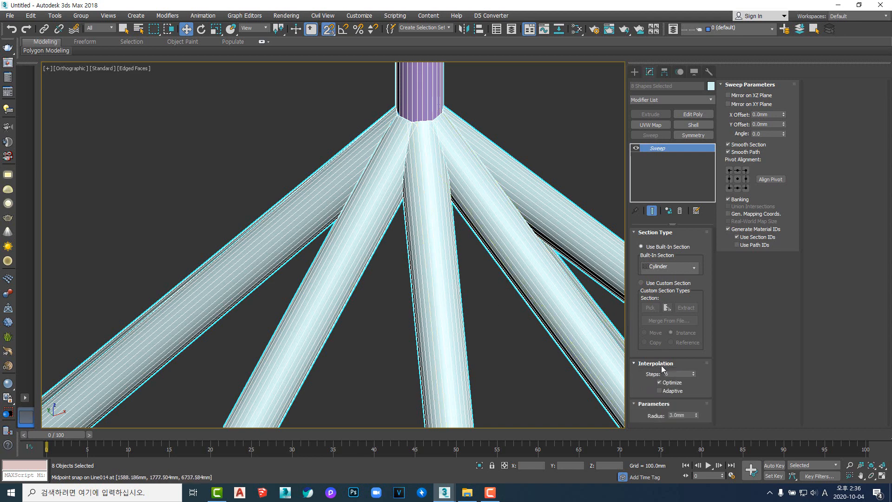
pyautogui.doubleClick(677, 375)
pyautogui.write('5')
pyautogui.press('Return')
pyautogui.write('1')
pyautogui.press('Return')
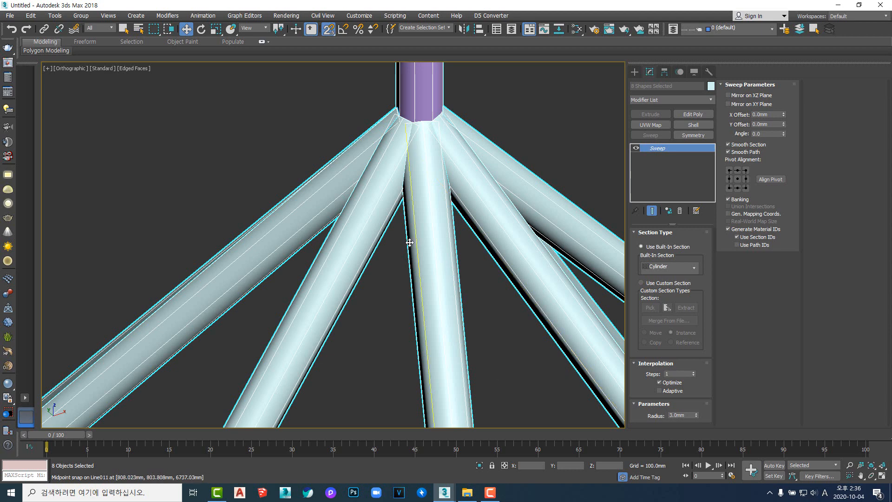
# - Set the swept cables' cylinder radius to 2 mm and clear the selection
pyautogui.scroll(-8, 408, 239)
pyautogui.keyDown('alt'); pyautogui.moveTo(383, 235); pyautogui.dragTo(408, 298, button='middle'); pyautogui.keyUp('alt')
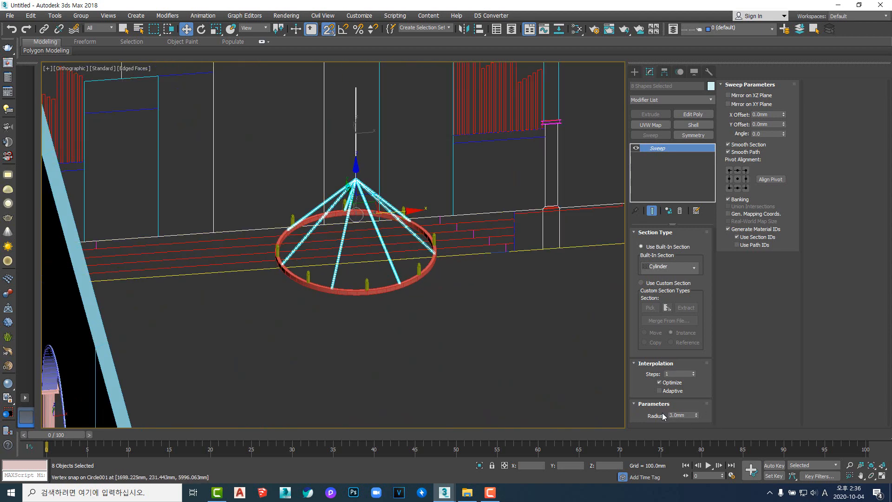
pyautogui.doubleClick(678, 416)
pyautogui.write('2')
pyautogui.press('Return')
pyautogui.click(442, 338)
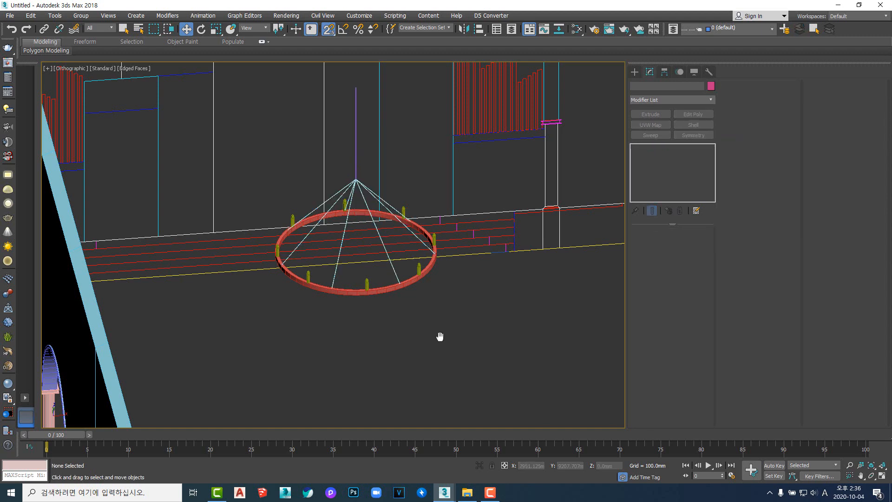
# - In the front view, try to select the hanger cables and central rod with a selection window across their apex
pyautogui.keyDown('alt'); pyautogui.moveTo(440, 336); pyautogui.dragTo(383, 302, button='middle'); pyautogui.keyUp('alt')
pyautogui.scroll(-5, 448, 334)
pyautogui.scroll(8, 320, 244)
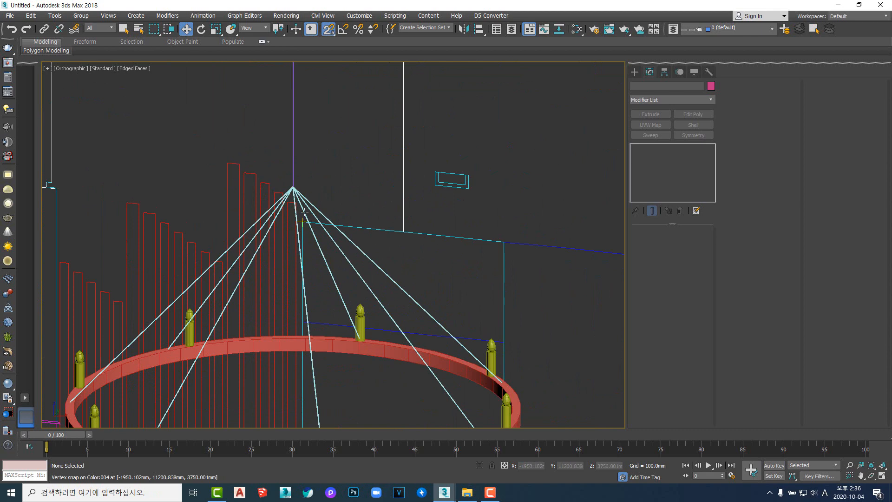
pyautogui.press('v')
pyautogui.press('f')
pyautogui.scroll(6, 448, 183)
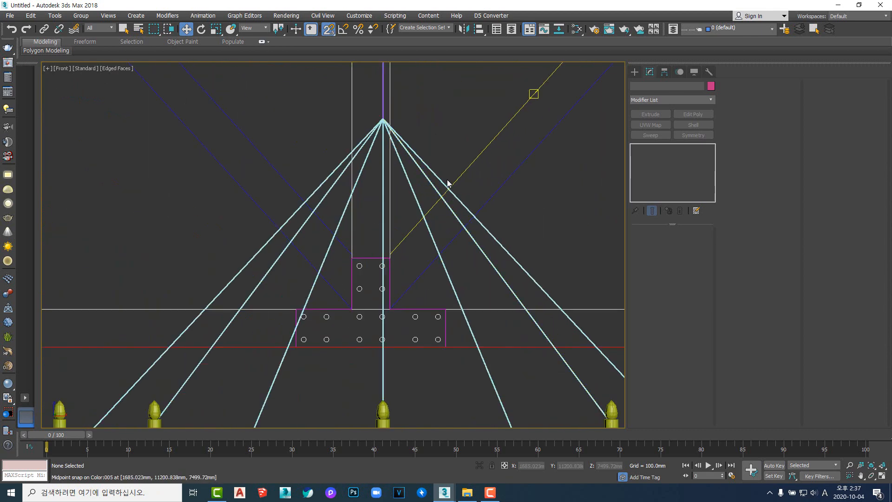
pyautogui.moveTo(535, 282); pyautogui.dragTo(304, 96)
pyautogui.scroll(-6, 339, 194)
pyautogui.keyDown('alt'); pyautogui.moveTo(523, 278); pyautogui.dragTo(500, 298, button='middle'); pyautogui.keyUp('alt')
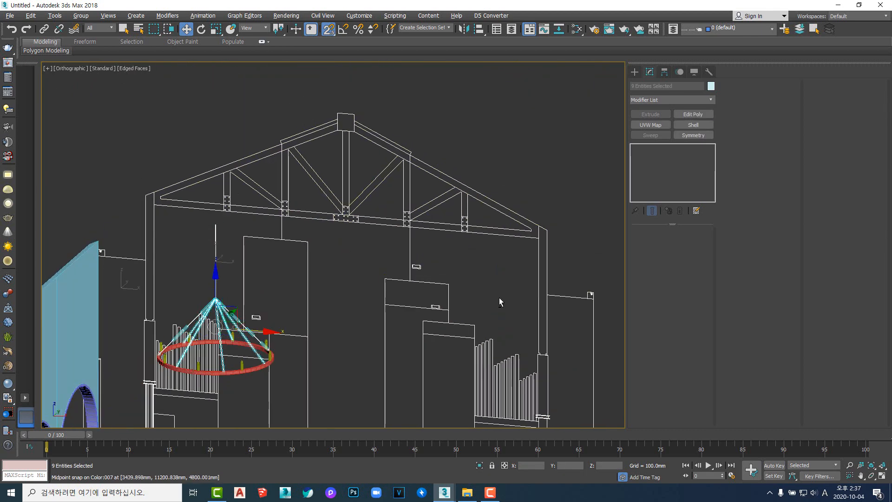
# - Step back through the view changes and reselect only the eight swept cables in the front view
pyautogui.click(403, 199)
pyautogui.keyDown('alt'); pyautogui.moveTo(404, 199); pyautogui.dragTo(381, 204, button='middle'); pyautogui.keyUp('alt')
pyautogui.press('z')
pyautogui.scroll(3, 448, 279)
pyautogui.scroll(2, 311, 240)
pyautogui.scroll(-2, 347, 296)
pyautogui.hotkey('shift', 'z')
pyautogui.hotkey('shift', 'z')
pyautogui.hotkey('shift', 'z')
pyautogui.hotkey('shift', 'z')
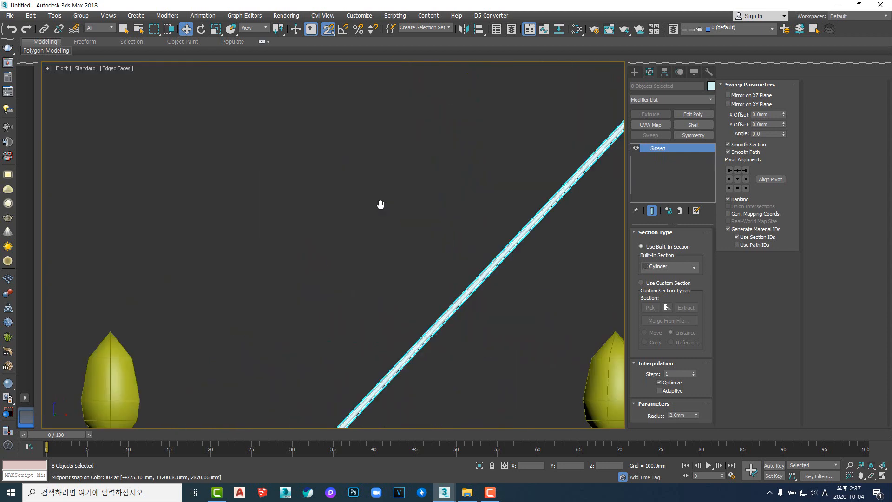
pyautogui.hotkey('shift', 'z')
pyautogui.hotkey('shift', 'z')
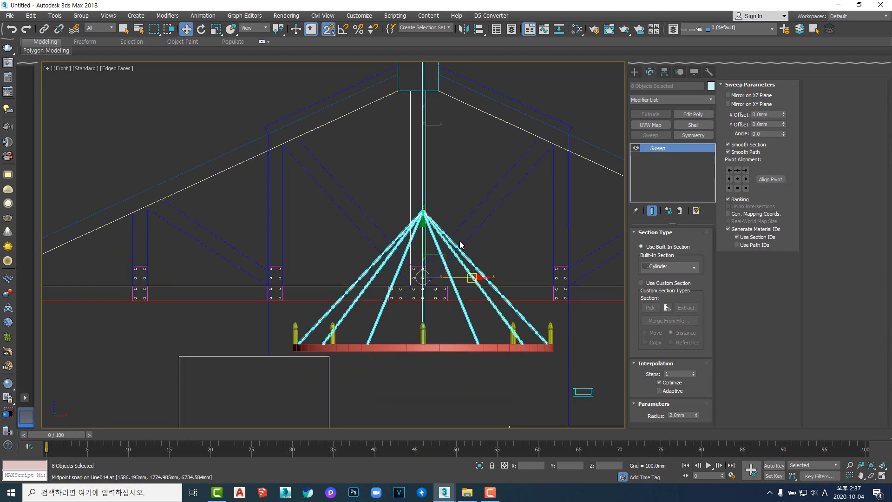
# - Group the eight swept cables, keeping the default group name
pyautogui.scroll(3, 403, 213)
pyautogui.scroll(-5, 402, 213)
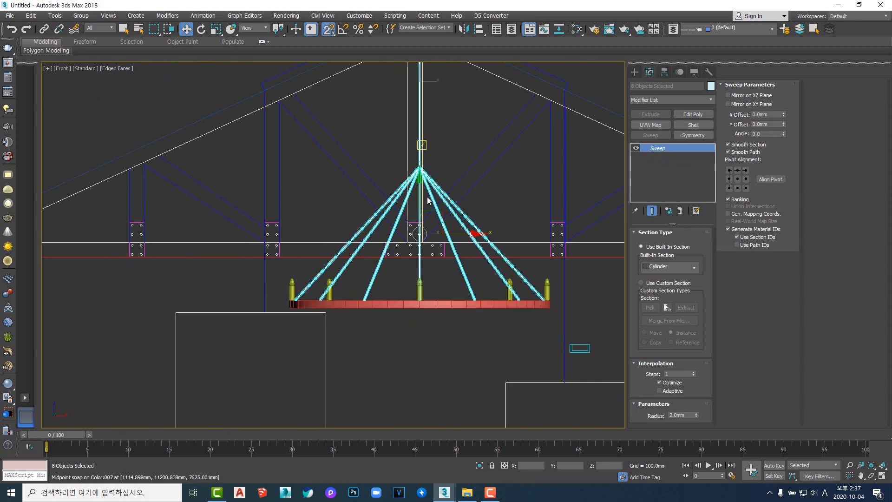
pyautogui.keyDown('alt'); pyautogui.moveTo(403, 213); pyautogui.dragTo(419, 224, button='middle'); pyautogui.keyUp('alt')
pyautogui.scroll(-2, 418, 224)
pyautogui.scroll(5, 410, 223)
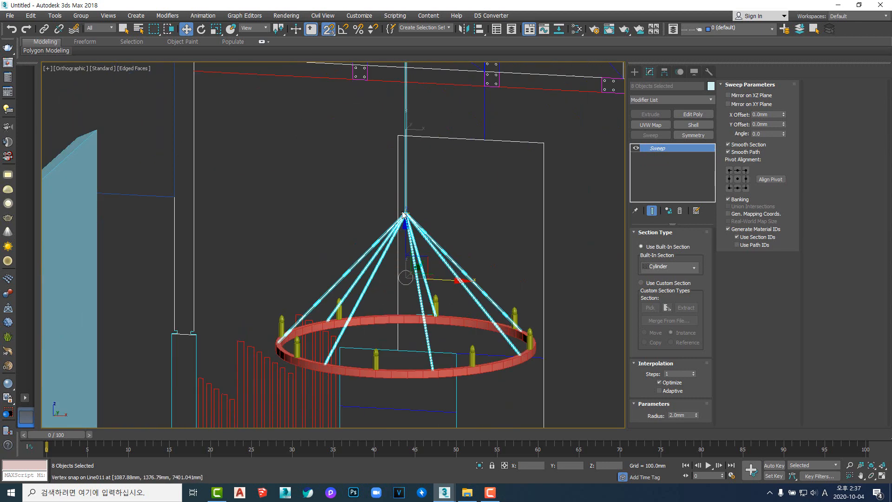
pyautogui.scroll(-5, 411, 231)
pyautogui.scroll(5, 411, 231)
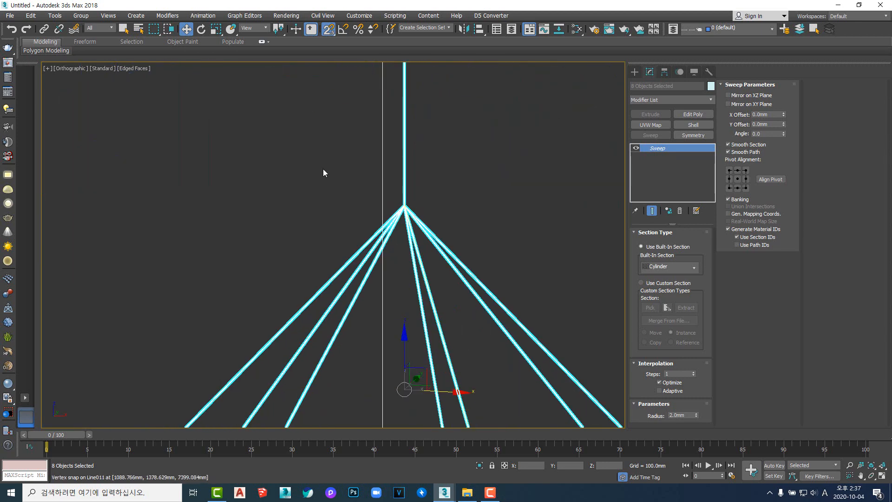
pyautogui.click(81, 15)
pyautogui.click(86, 30)
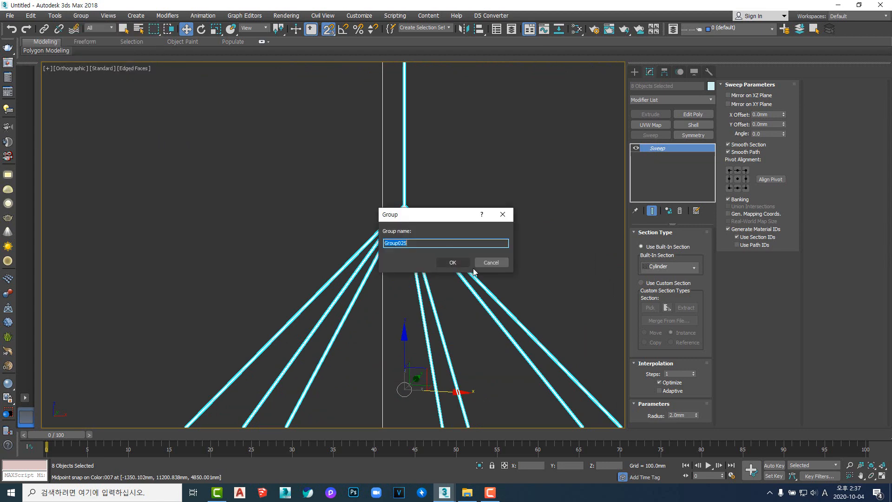
pyautogui.click(448, 261)
# - Select the ring, its candles and the cables, group them together under the default name, and clear the selection
pyautogui.scroll(-4, 442, 244)
pyautogui.keyDown('alt'); pyautogui.moveTo(442, 245); pyautogui.dragTo(319, 166, button='middle'); pyautogui.keyUp('alt')
pyautogui.hotkey('ctrl', 'z')
pyautogui.scroll(4, 408, 273)
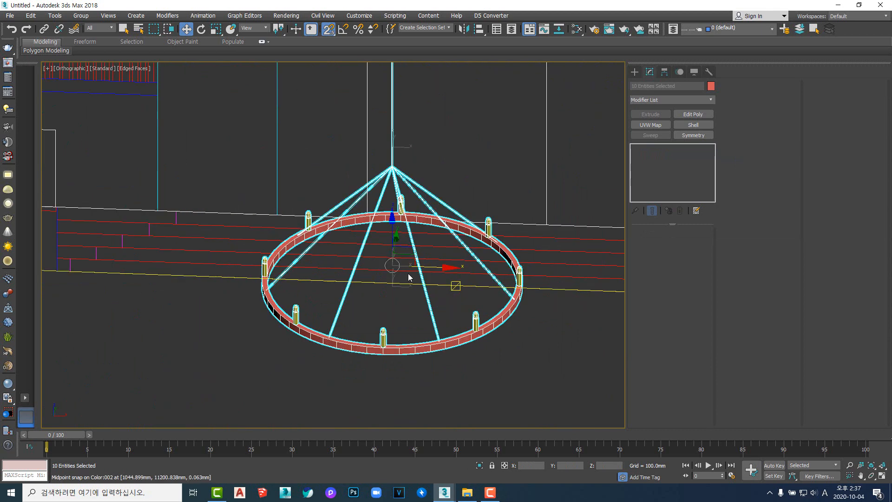
pyautogui.click(81, 15)
pyautogui.click(86, 31)
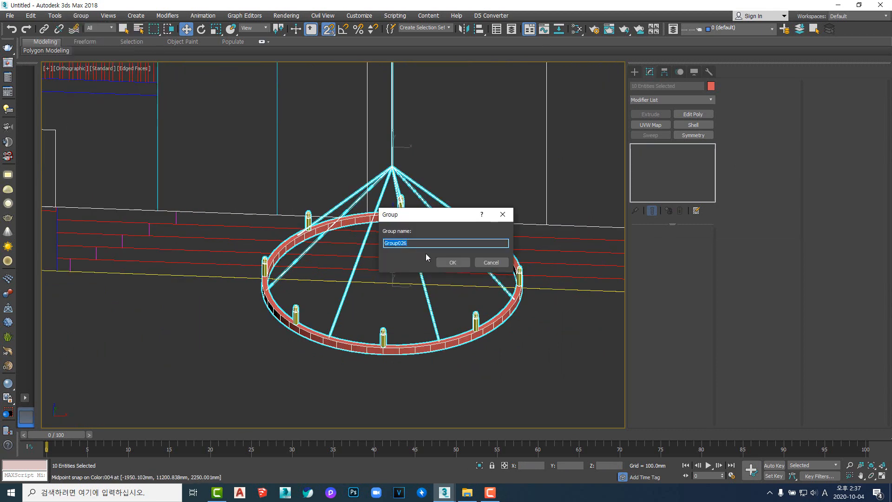
pyautogui.click(458, 261)
pyautogui.click(397, 310)
# - Examine the assembled pendant light from above, from below and within the surrounding building
pyautogui.scroll(-3, 397, 311)
pyautogui.keyDown('alt'); pyautogui.moveTo(397, 310); pyautogui.dragTo(436, 263, button='middle'); pyautogui.keyUp('alt')
pyautogui.scroll(5, 274, 224)
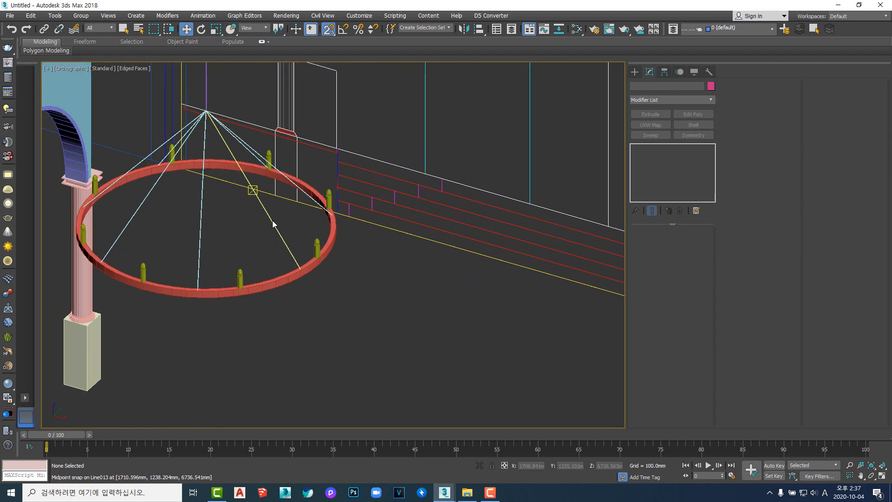
pyautogui.scroll(-2, 272, 225)
pyautogui.keyDown('alt'); pyautogui.moveTo(271, 225); pyautogui.dragTo(302, 273, button='middle'); pyautogui.keyUp('alt')
pyautogui.scroll(-5, 319, 319)
pyautogui.keyDown('alt'); pyautogui.moveTo(319, 319); pyautogui.dragTo(392, 205, button='middle'); pyautogui.keyUp('alt')
pyautogui.scroll(-2, 392, 205)
pyautogui.scroll(5, 342, 137)
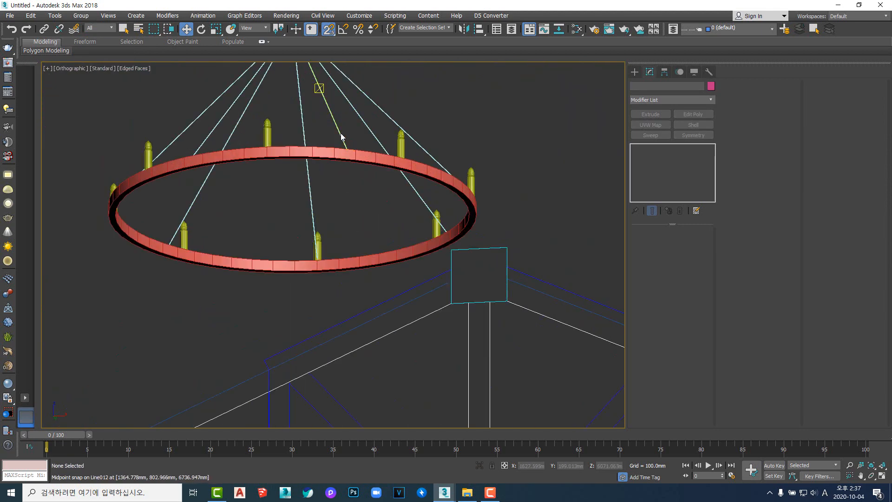
pyautogui.scroll(-5, 342, 137)
pyautogui.keyDown('alt'); pyautogui.moveTo(339, 157); pyautogui.dragTo(299, 218, button='middle'); pyautogui.keyUp('alt')
pyautogui.scroll(5, 269, 211)
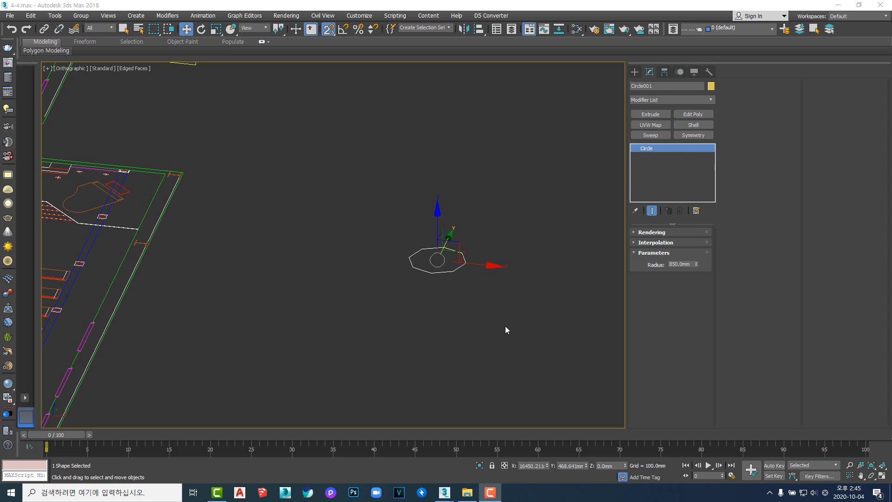
# - Select the circle in the 4-4.max scene and examine its shape from oblique and front views
pyautogui.moveTo(504, 316)
pyautogui.mouseDown(button='middle')
pyautogui.moveTo(481, 342)
pyautogui.moveTo(485, 318)
pyautogui.mouseUp(button='middle')
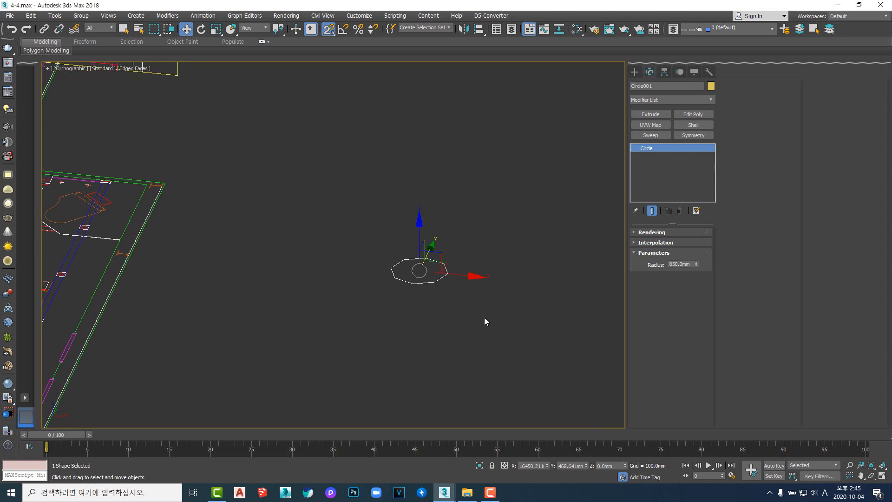
pyautogui.scroll(4, 453, 283)
pyautogui.click(453, 280)
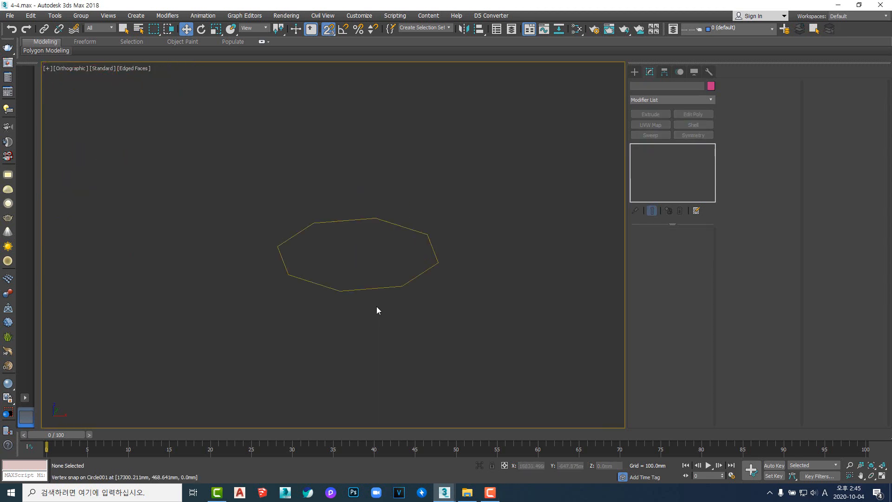
pyautogui.click(382, 285)
pyautogui.moveTo(381, 313); pyautogui.dragTo(387, 315, button='middle')
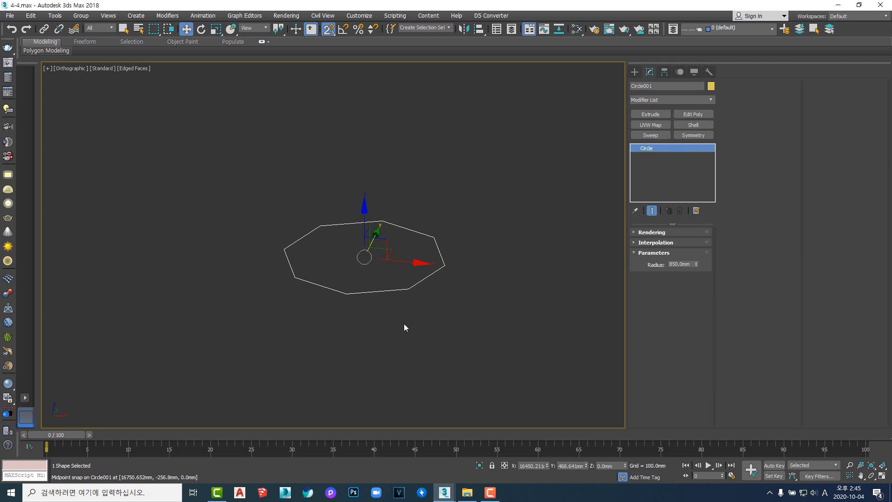
pyautogui.press('v')
pyautogui.press('f')
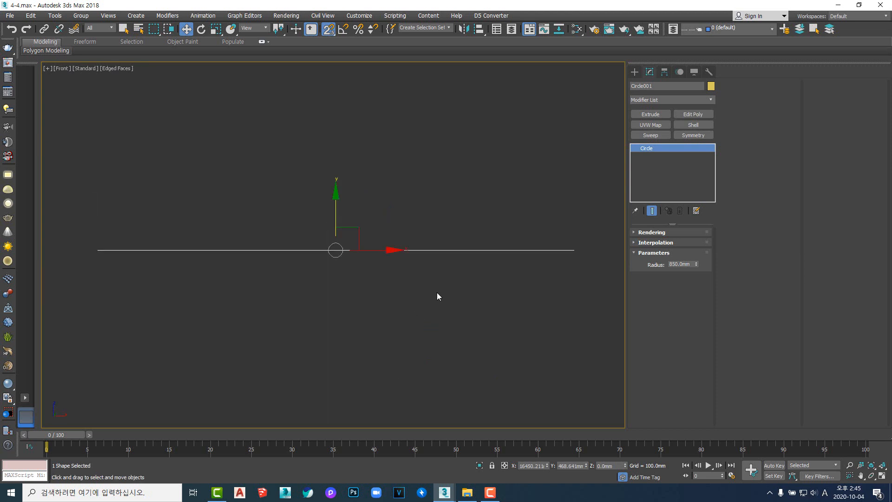
pyautogui.moveTo(388, 282)
pyautogui.keyDown('alt'); pyautogui.mouseDown(button='middle')
pyautogui.moveTo(383, 309)
pyautogui.moveTo(390, 274)
pyautogui.mouseUp(button='middle'); pyautogui.keyUp('alt')
pyautogui.scroll(-5, 383, 310)
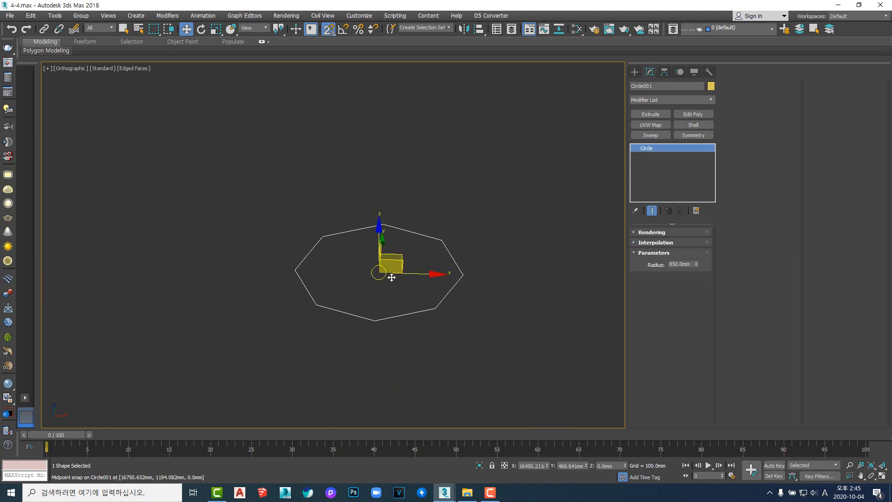
pyautogui.scroll(4, 390, 273)
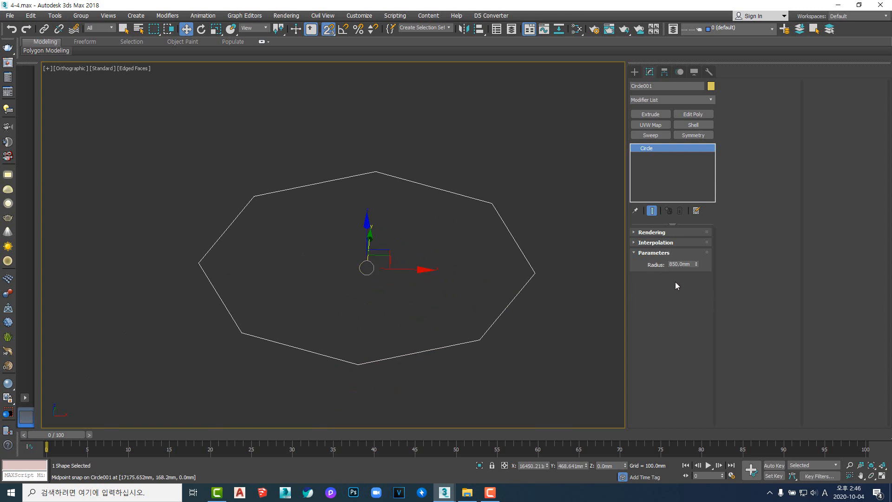
pyautogui.click(430, 387)
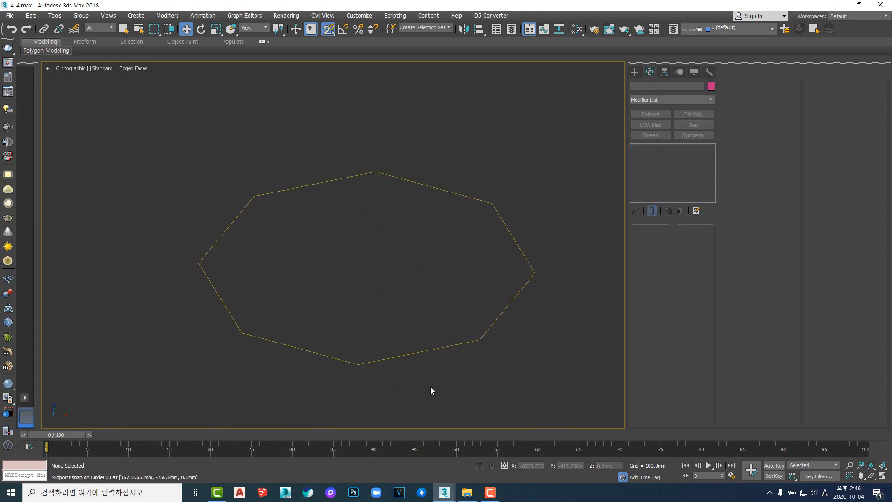
pyautogui.click(320, 353)
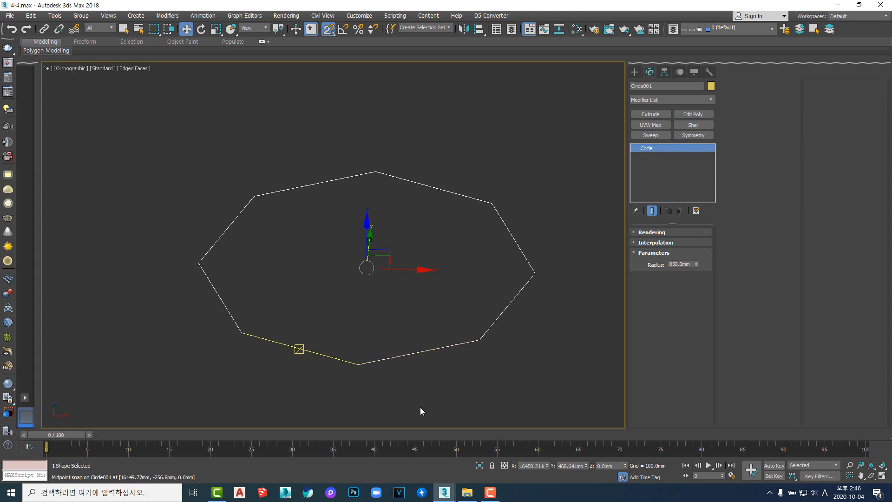
# - In the front view, start a line at the circle's right-hand end, add a vertex straight above it and remove that vertex
pyautogui.press('v')
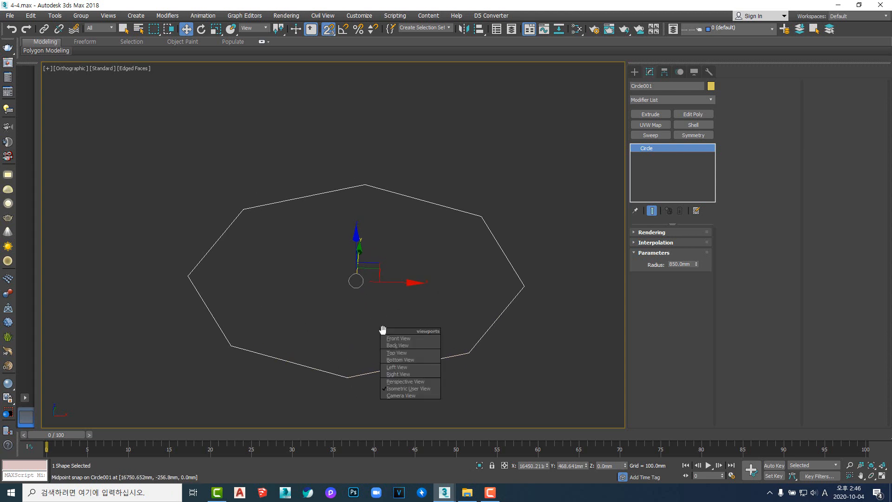
pyautogui.press('f')
pyautogui.moveTo(463, 327); pyautogui.dragTo(457, 339, button='middle')
pyautogui.scroll(-3, 458, 338)
pyautogui.click(548, 267)
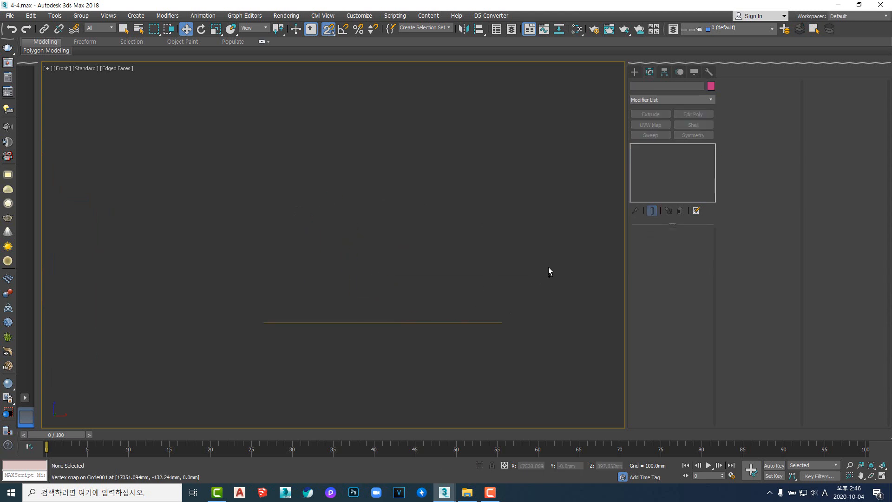
pyautogui.rightClick(548, 267)
pyautogui.click(503, 323)
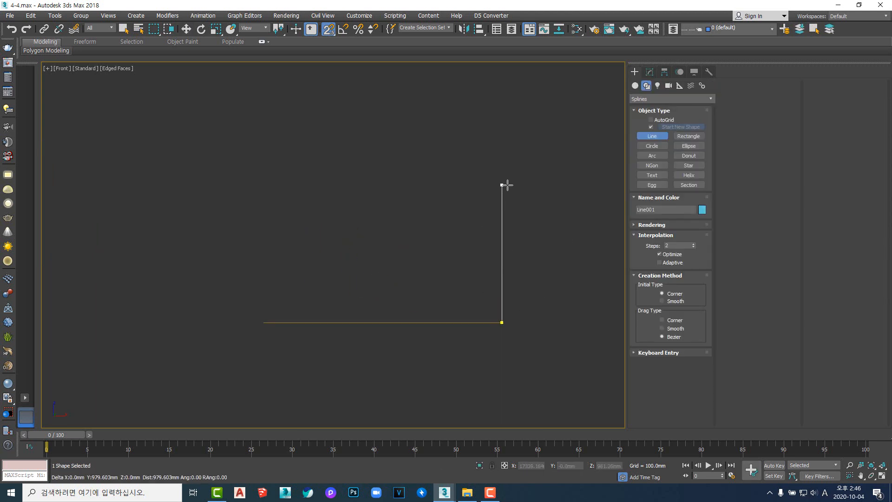
pyautogui.scroll(-5, 505, 244)
pyautogui.click(505, 222)
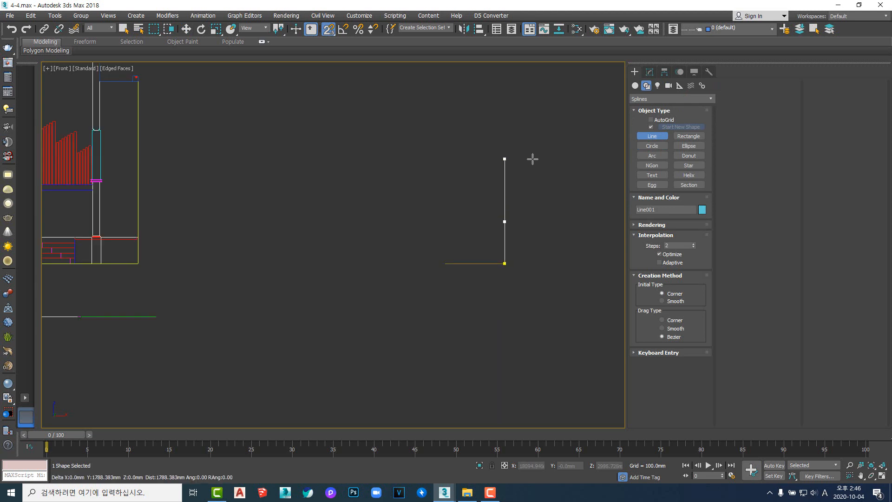
pyautogui.press('BackSpace')
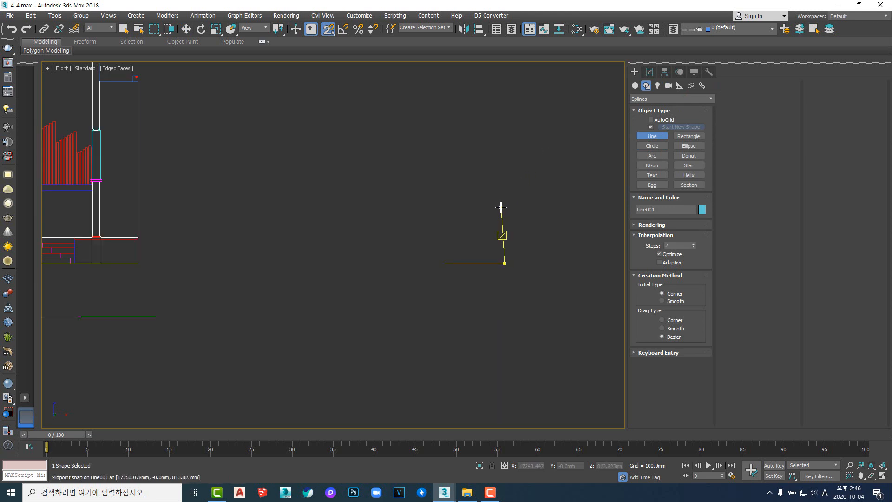
# - Draw the line up from the circle's end: an about 1450 mm vertical, a small outward kink and an upper vertical reaching about 3560 mm
pyautogui.scroll(4, 502, 207)
pyautogui.scroll(-3, 509, 209)
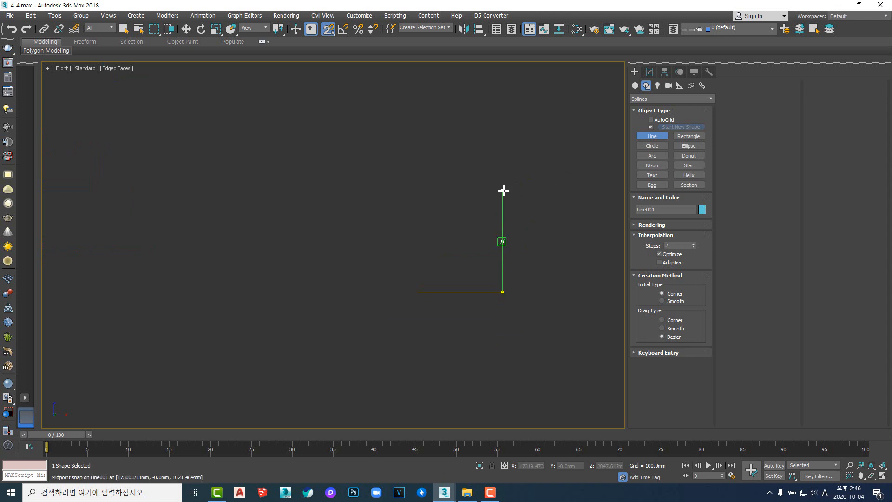
pyautogui.click(504, 191)
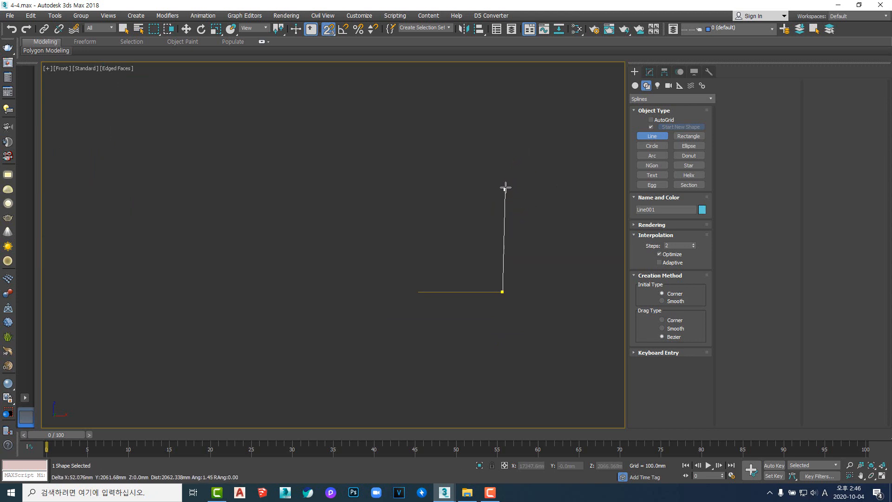
pyautogui.click(502, 219)
pyautogui.scroll(4, 502, 232)
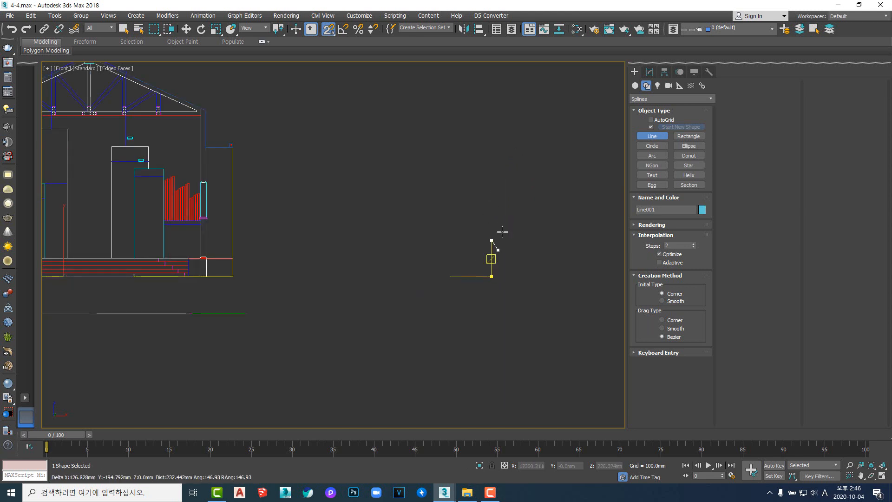
pyautogui.click(456, 158)
pyautogui.scroll(-6, 448, 168)
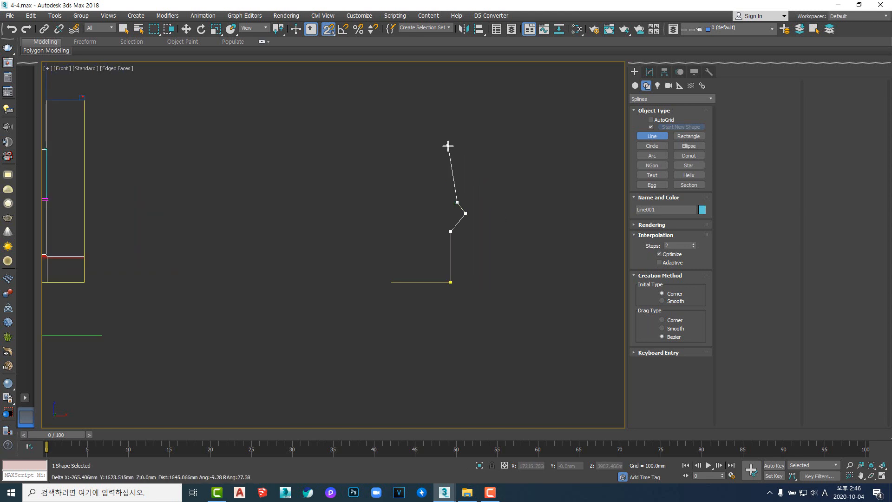
pyautogui.click(451, 116)
pyautogui.moveTo(458, 208); pyautogui.dragTo(478, 220, button='middle')
pyautogui.scroll(4, 478, 220)
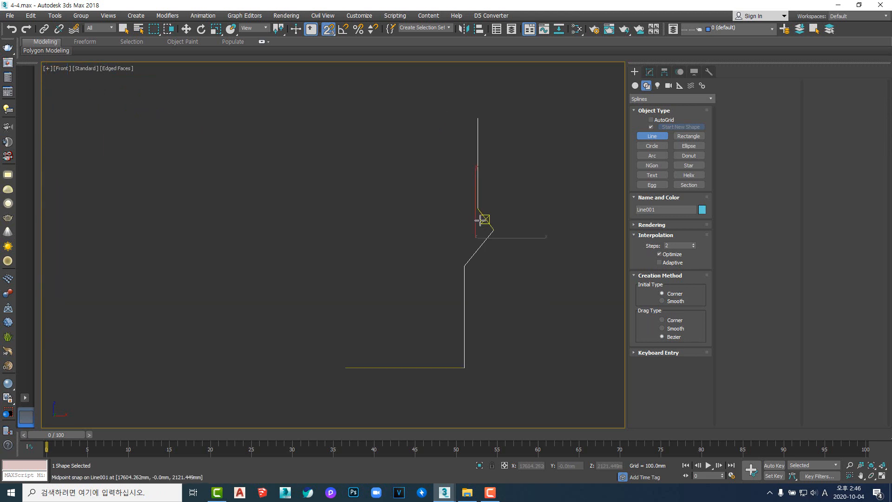
# - Move the line's two upper vertices horizontally so they snap into alignment with the lower vertical segment
pyautogui.press('1')
pyautogui.moveTo(461, 96); pyautogui.dragTo(484, 199)
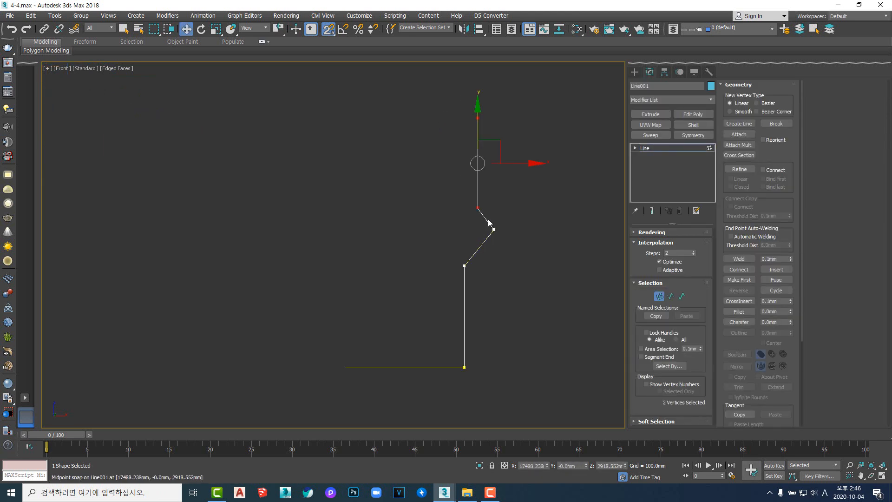
pyautogui.moveTo(512, 163); pyautogui.dragTo(470, 261)
pyautogui.press('s')
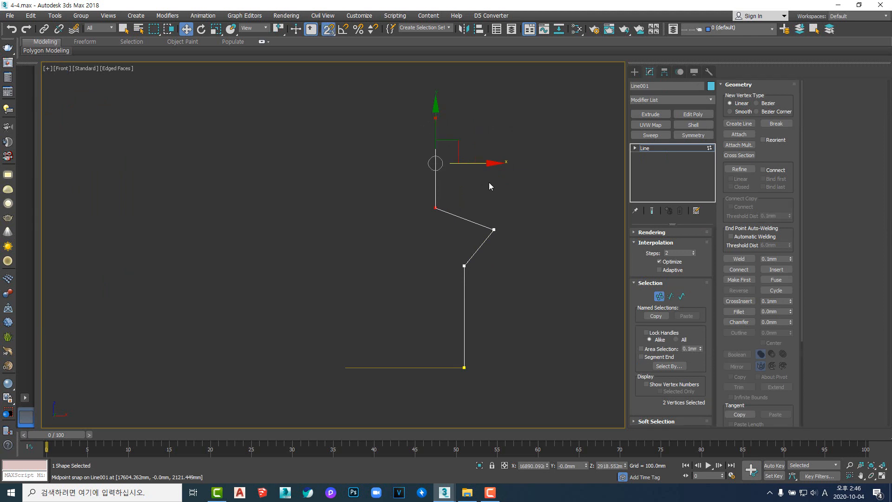
pyautogui.moveTo(475, 163); pyautogui.dragTo(464, 266)
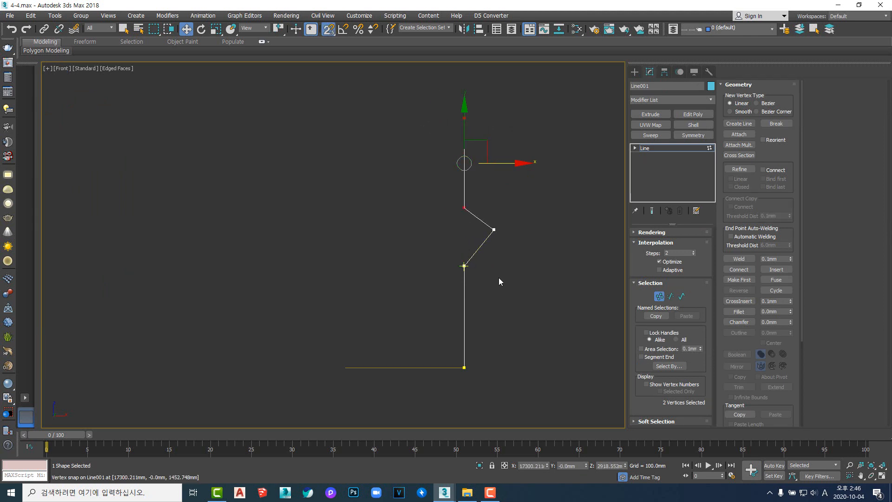
# - Move the outward kink vertex slightly inward and down, finish vertex editing and clear the selection
pyautogui.click(493, 229)
pyautogui.moveTo(516, 213); pyautogui.dragTo(487, 241)
pyautogui.moveTo(486, 241); pyautogui.dragTo(486, 246, button='middle')
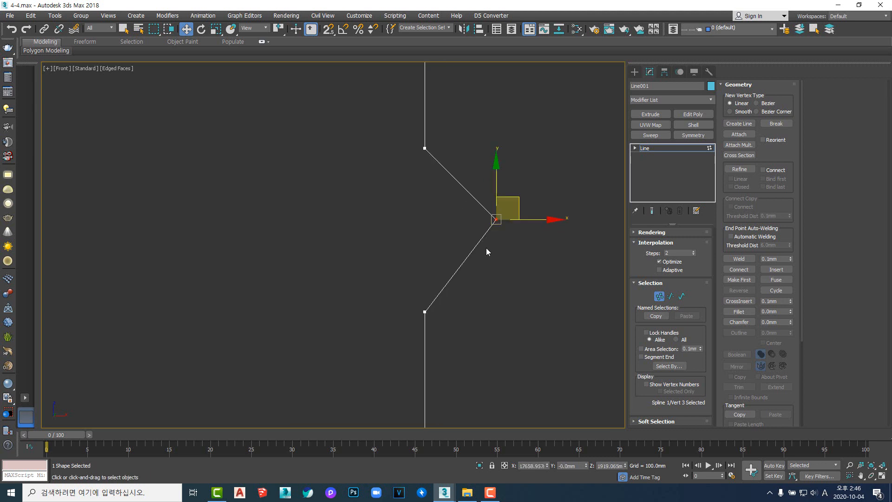
pyautogui.click(655, 151)
pyautogui.click(492, 275)
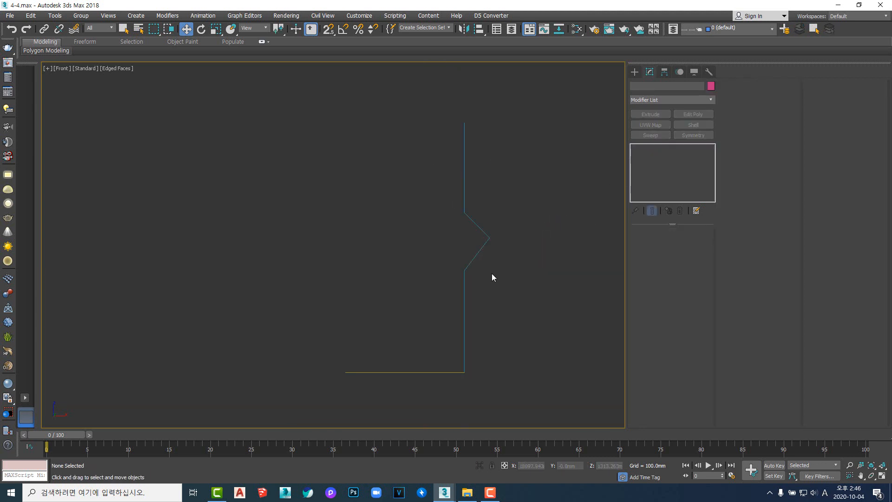
# - Draw a vertical helper line between the two inner vertices that bound the kink
pyautogui.click(477, 252)
pyautogui.scroll(3, 453, 233)
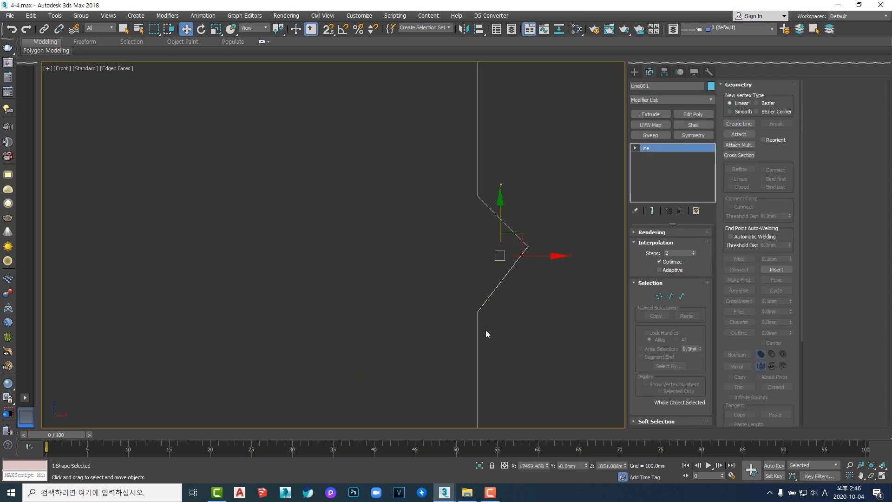
pyautogui.click(583, 212)
pyautogui.rightClick(578, 213)
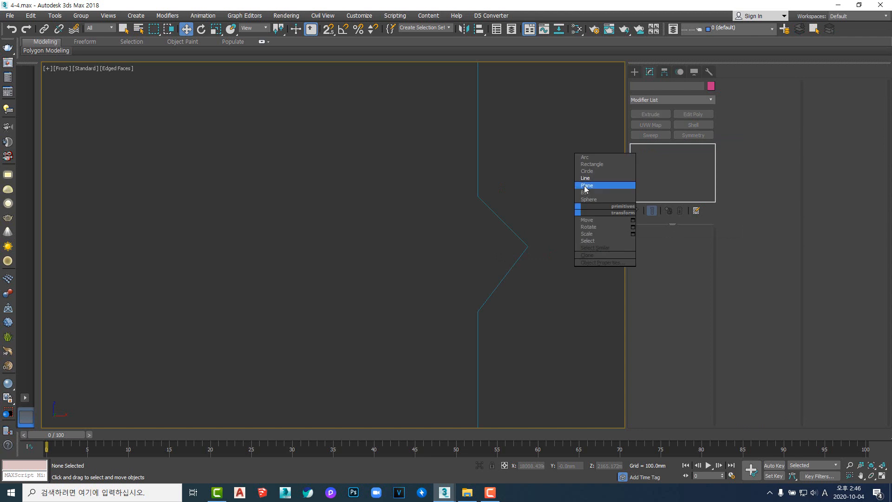
pyautogui.click(584, 184)
pyautogui.press('s')
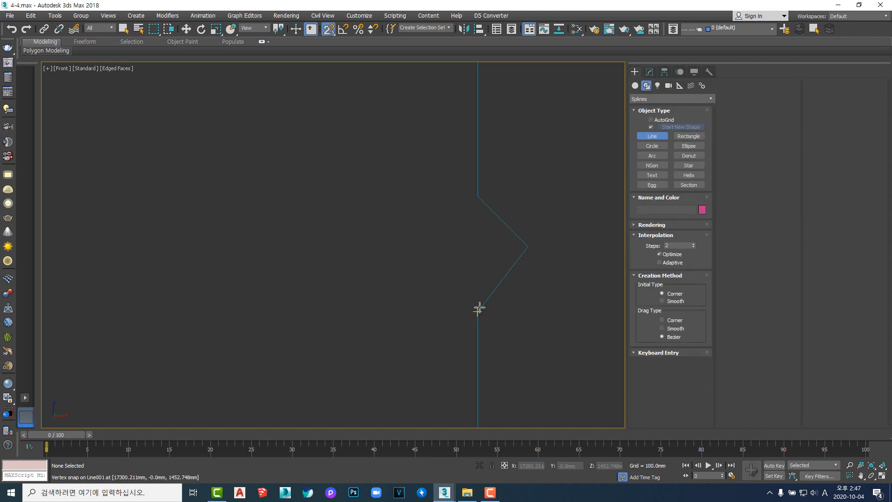
pyautogui.click(477, 311)
pyautogui.click(475, 200)
pyautogui.rightClick(522, 235)
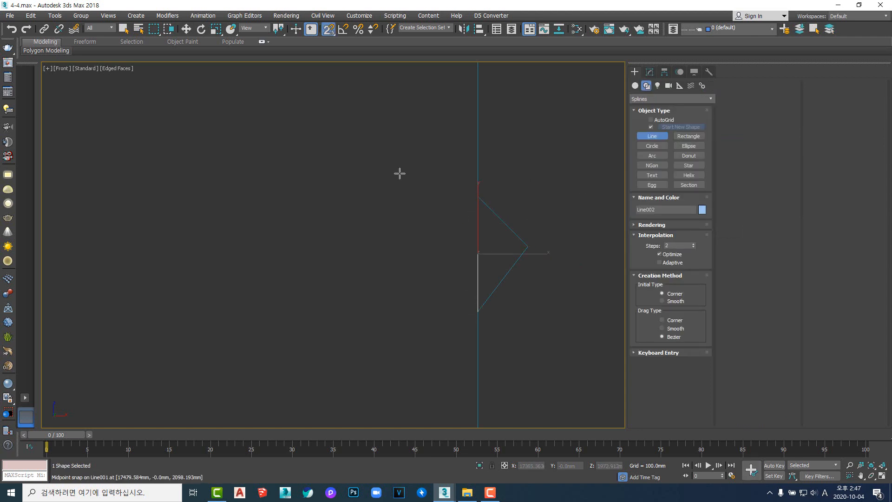
# - Align the profile's kink vertex vertically with the midpoint of the helper line
pyautogui.press('q')
pyautogui.click(515, 232)
pyautogui.press('1')
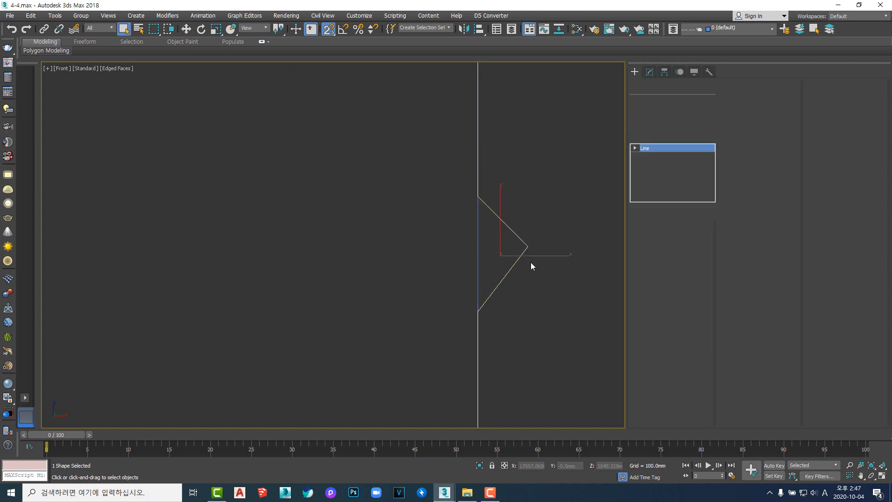
pyautogui.moveTo(522, 235); pyautogui.dragTo(560, 294)
pyautogui.press('w')
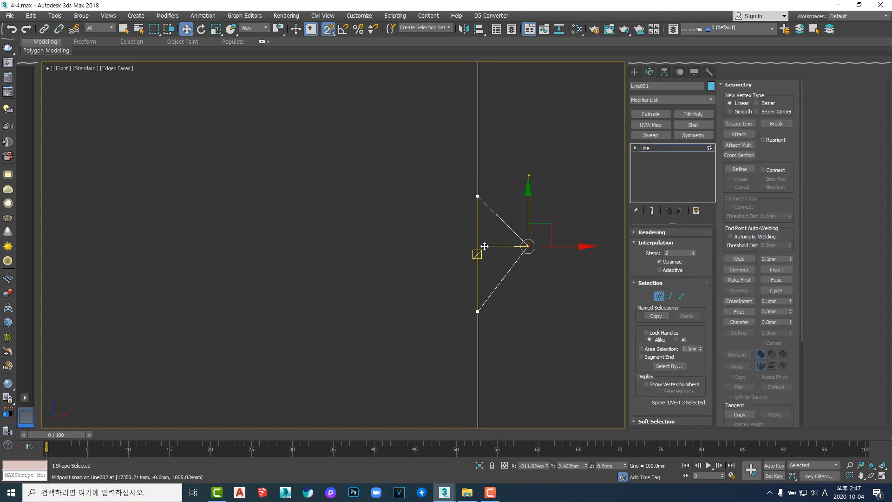
# - Finish vertex editing and delete the helper line between the inner vertices
pyautogui.scroll(-3, 492, 244)
pyautogui.click(541, 305)
pyautogui.rightClick(541, 305)
pyautogui.click(522, 292)
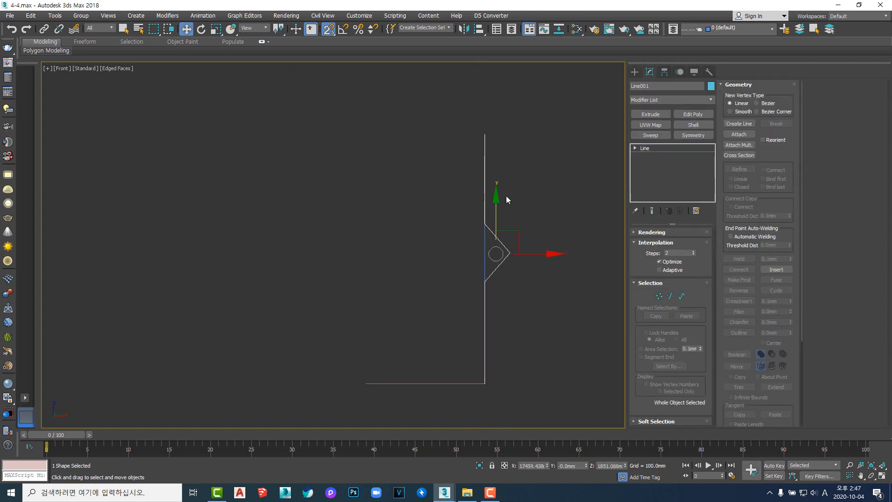
pyautogui.click(505, 282)
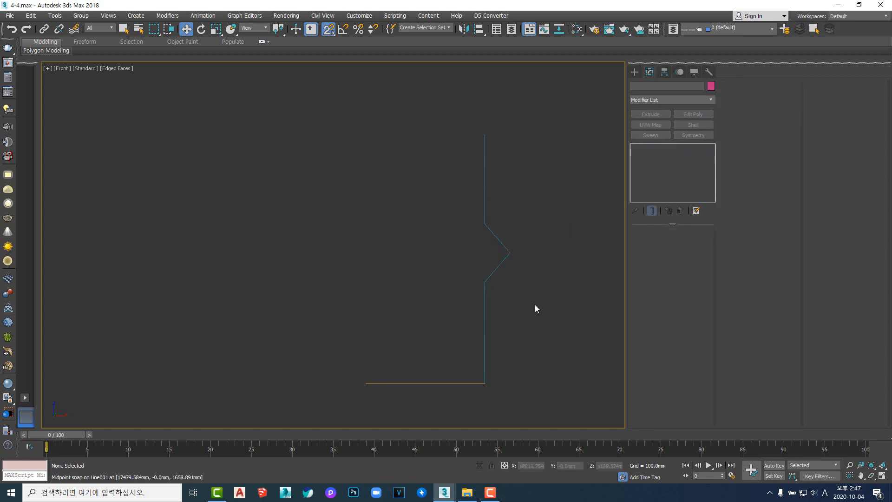
pyautogui.moveTo(535, 305); pyautogui.dragTo(545, 298, button='middle')
pyautogui.scroll(-2, 543, 293)
pyautogui.scroll(3, 543, 295)
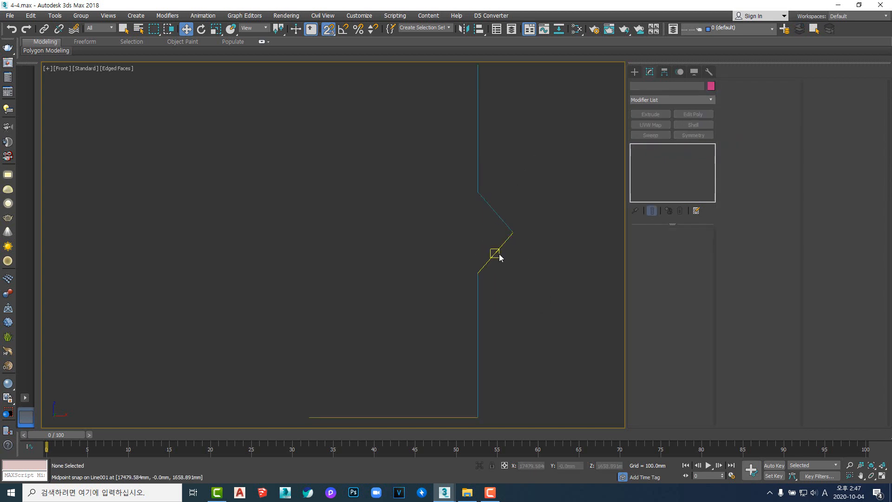
# - Select the kinked profile line and extrude it 100 mm into a strip
pyautogui.click(471, 286)
pyautogui.press('t')
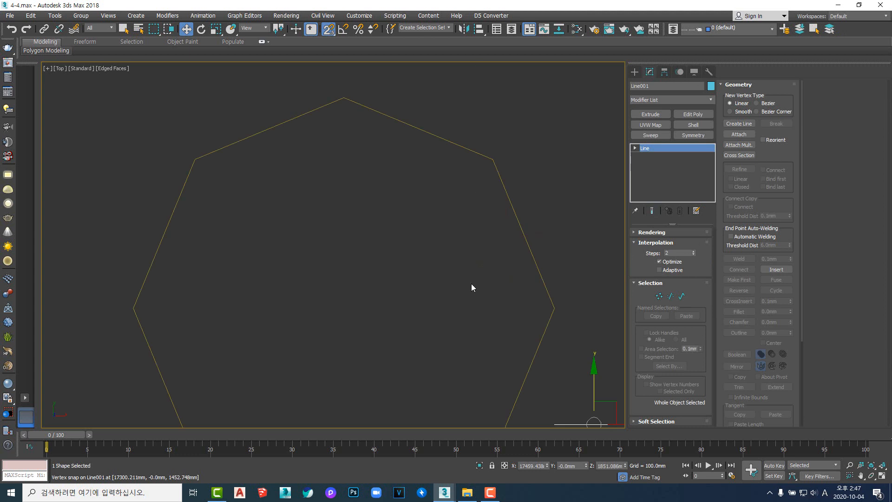
pyautogui.scroll(-3, 498, 335)
pyautogui.scroll(4, 531, 347)
pyautogui.scroll(-5, 532, 346)
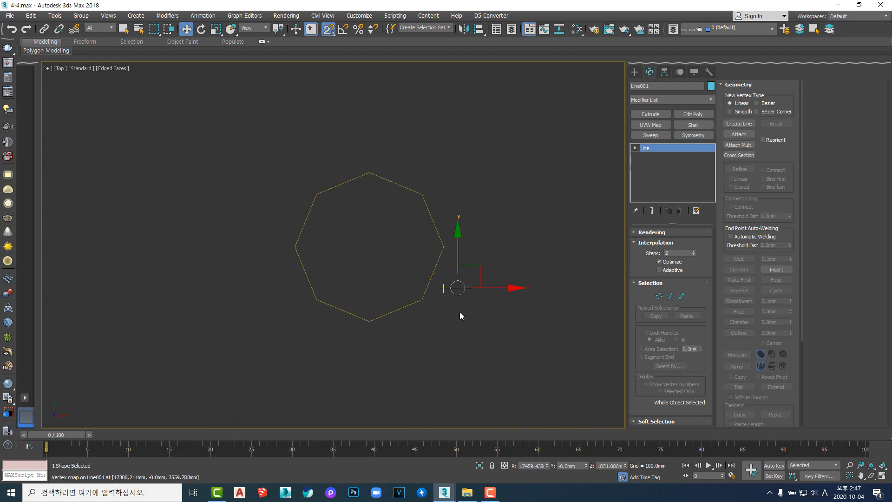
pyautogui.keyDown('alt'); pyautogui.moveTo(462, 313); pyautogui.dragTo(440, 162, button='middle'); pyautogui.keyUp('alt')
pyautogui.scroll(3, 467, 221)
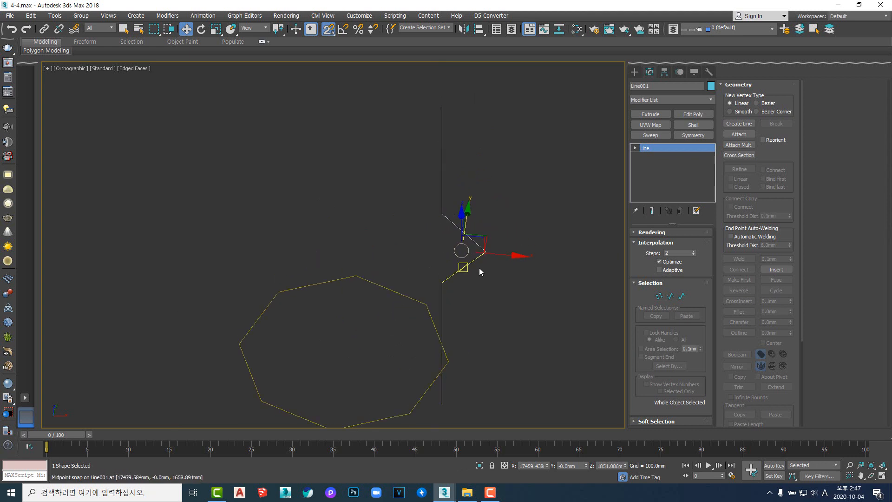
pyautogui.keyDown('alt'); pyautogui.moveTo(480, 265); pyautogui.dragTo(511, 284, button='middle'); pyautogui.keyUp('alt')
pyautogui.click(650, 114)
pyautogui.scroll(5, 510, 285)
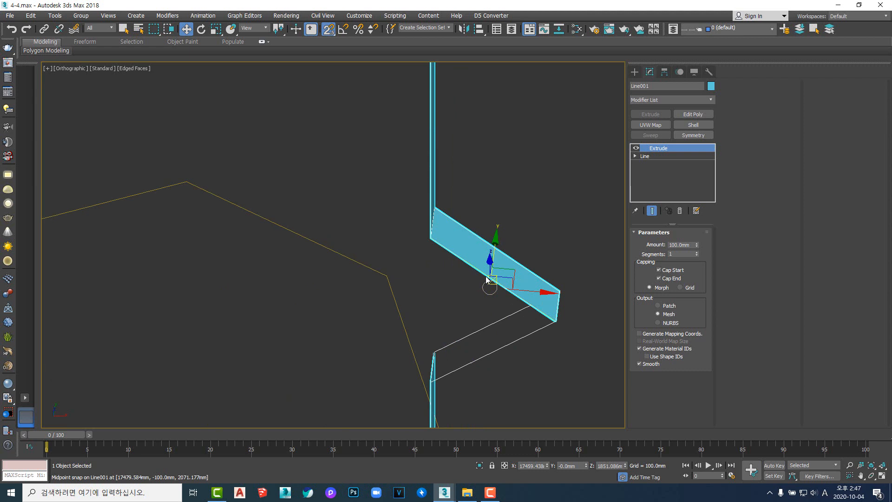
pyautogui.doubleClick(680, 245)
# - In the top view, move the extruded strip so its inner edge's midpoint snaps onto the circle's adjacent vertex
pyautogui.scroll(-6, 478, 294)
pyautogui.scroll(2, 493, 312)
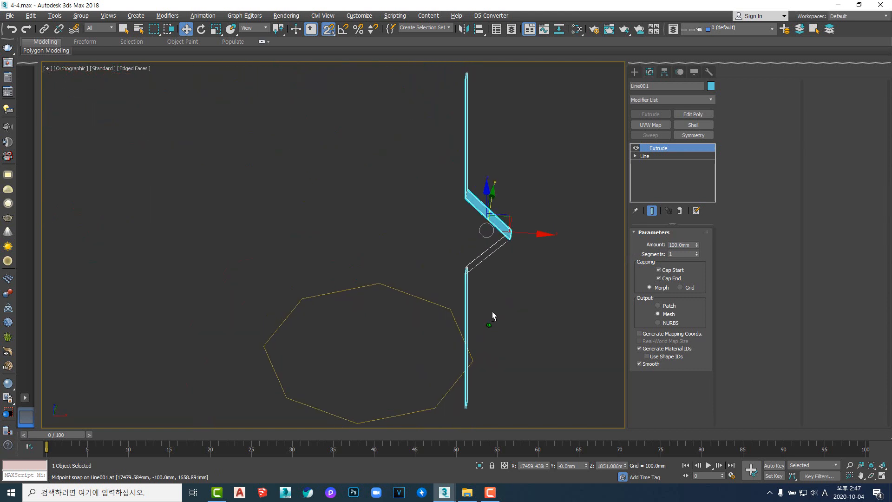
pyautogui.press('t')
pyautogui.press('z')
pyautogui.scroll(-3, 450, 270)
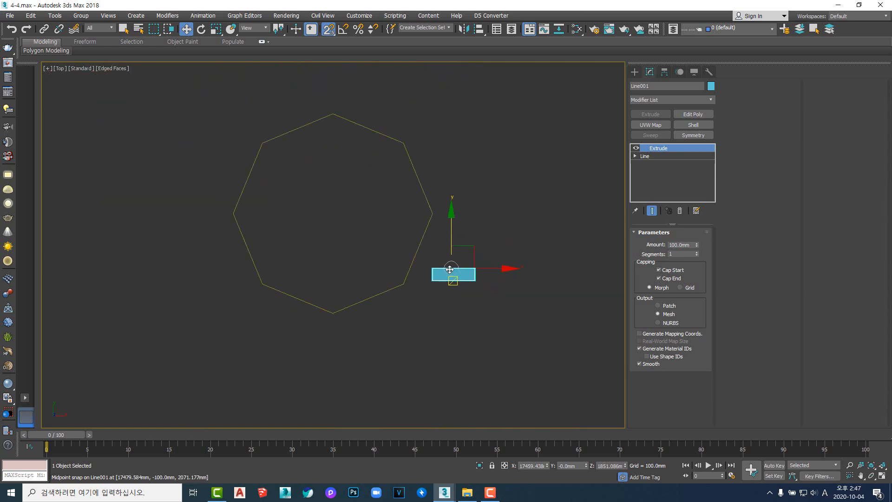
pyautogui.moveTo(450, 269); pyautogui.dragTo(469, 279, button='middle')
pyautogui.scroll(2, 451, 285)
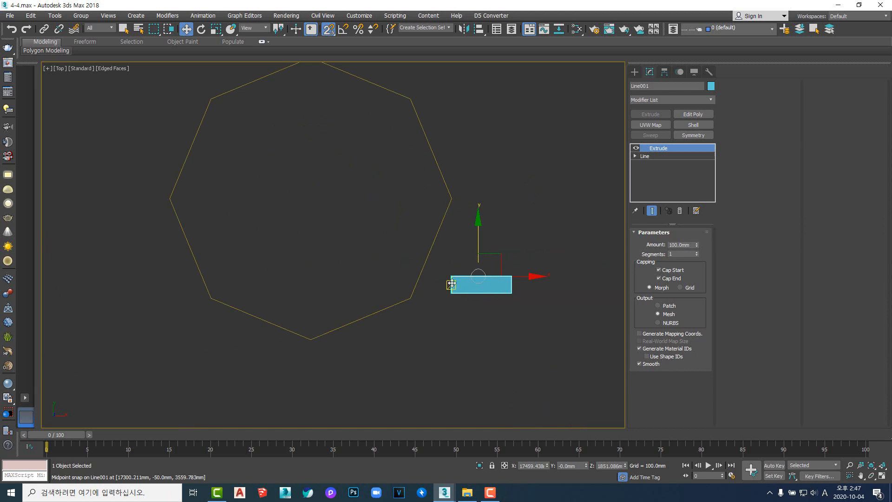
pyautogui.moveTo(452, 285); pyautogui.dragTo(449, 200)
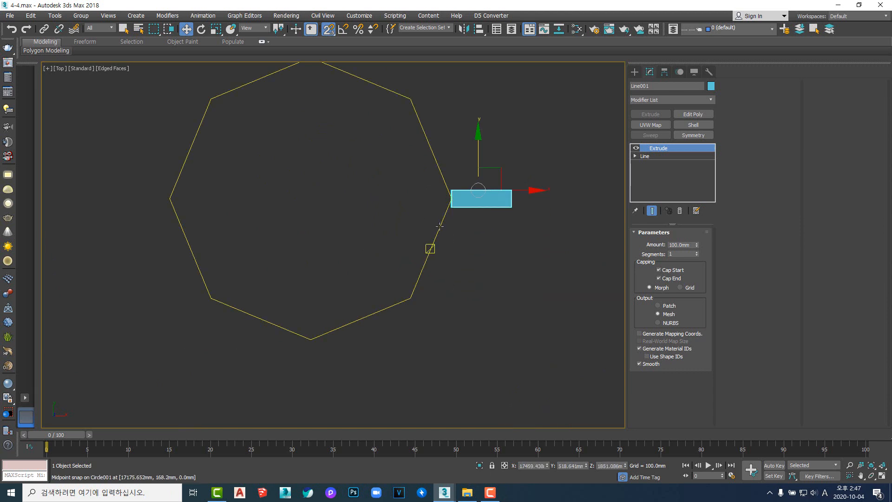
# - Examine from above how the extruded strip sits against the circle's vertex
pyautogui.moveTo(460, 221); pyautogui.dragTo(489, 260, button='middle')
pyautogui.scroll(-3, 459, 286)
pyautogui.scroll(-2, 470, 295)
pyautogui.moveTo(470, 295); pyautogui.dragTo(516, 288, button='middle')
pyautogui.press('t')
pyautogui.scroll(5, 442, 290)
pyautogui.scroll(-4, 440, 294)
pyautogui.scroll(-4, 455, 256)
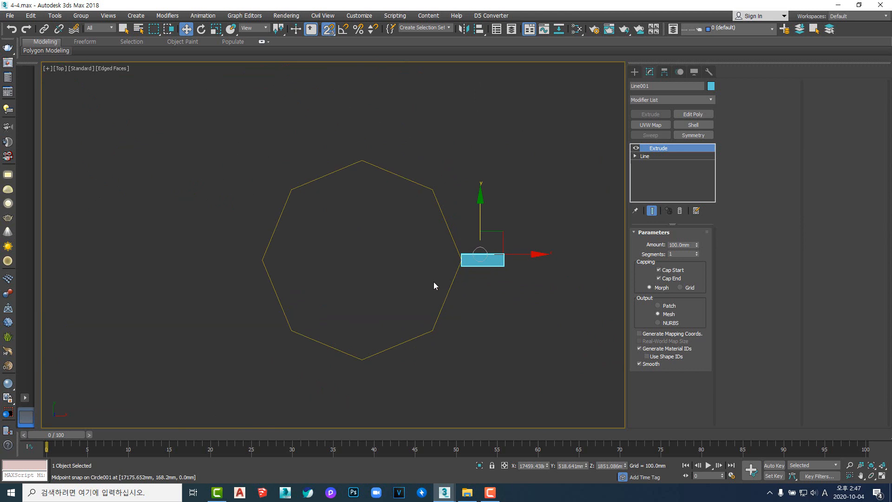
pyautogui.moveTo(434, 283); pyautogui.dragTo(478, 265, button='middle')
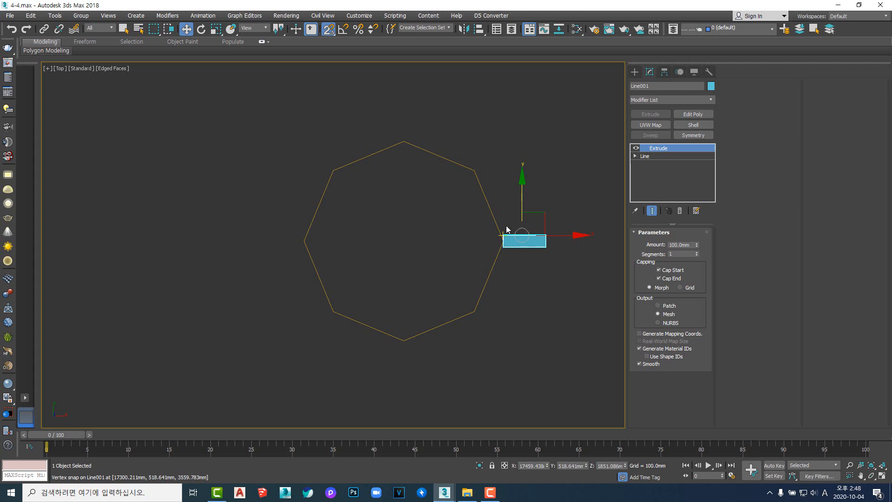
# - Move only the strip's pivot into the circle and align its pivot point in X and Y to the circle's center
pyautogui.moveTo(460, 258); pyautogui.dragTo(496, 268, button='middle')
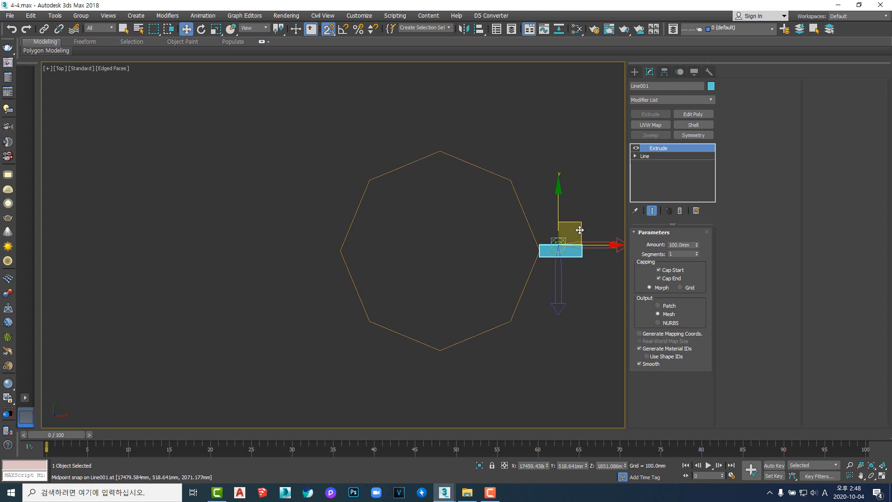
pyautogui.moveTo(580, 230); pyautogui.dragTo(442, 259)
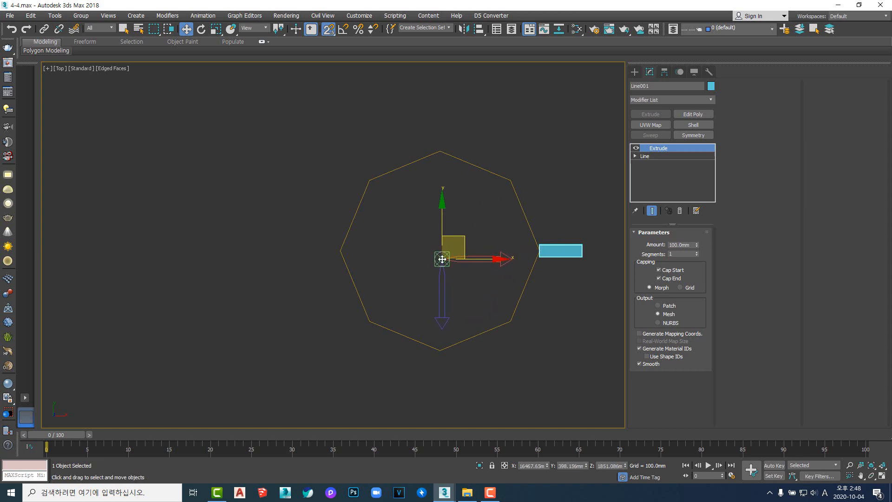
pyautogui.hotkey('alt', 'a')
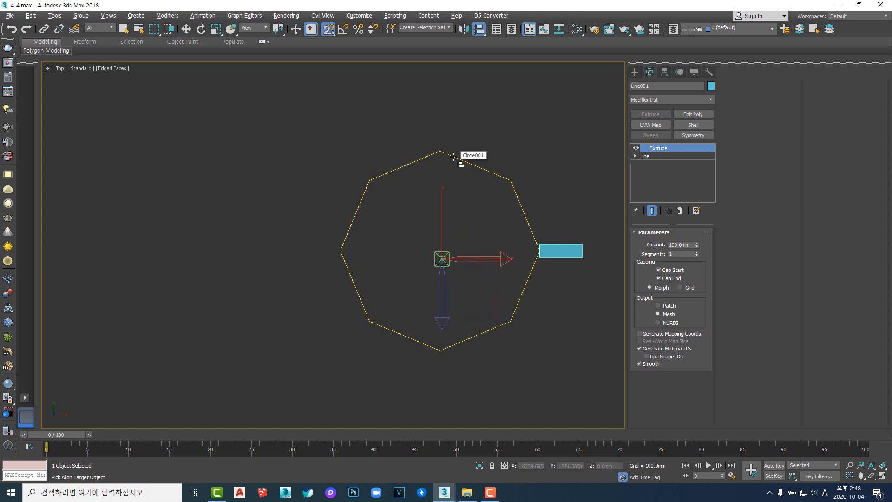
pyautogui.click(454, 157)
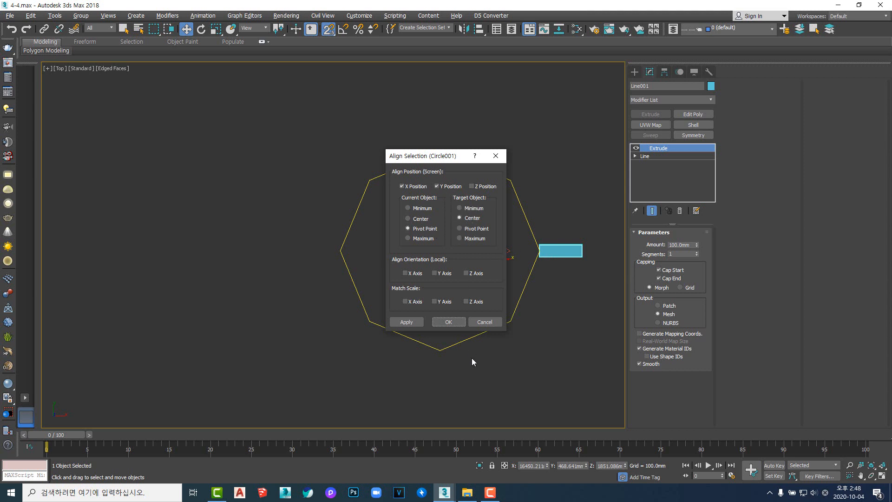
pyautogui.click(449, 323)
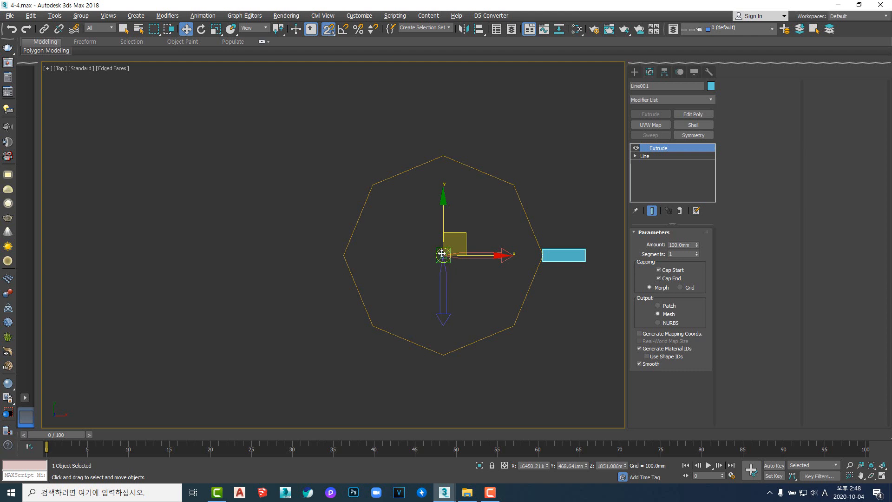
pyautogui.rightClick(471, 289)
pyautogui.press('Escape')
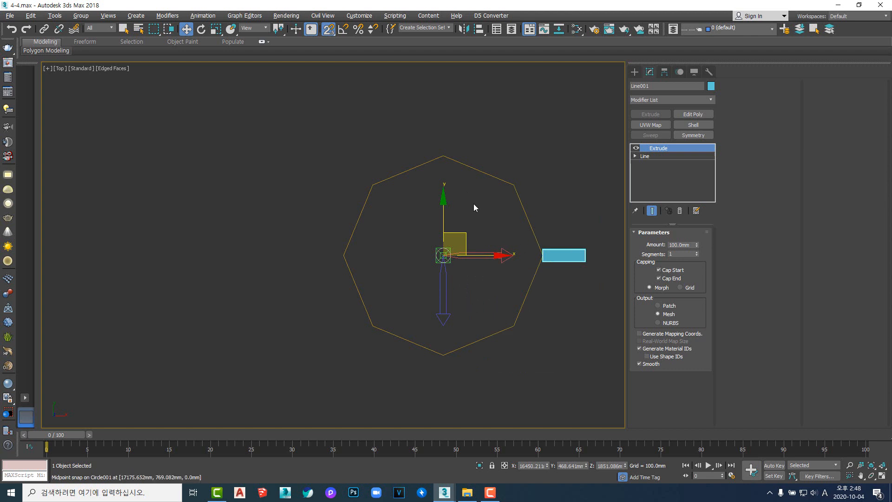
# - Try arraying the strip about its pivot as 16 instances, with a 250 mm incremental Z move and a 360-degree total Z rotation
pyautogui.moveTo(464, 234); pyautogui.dragTo(456, 234)
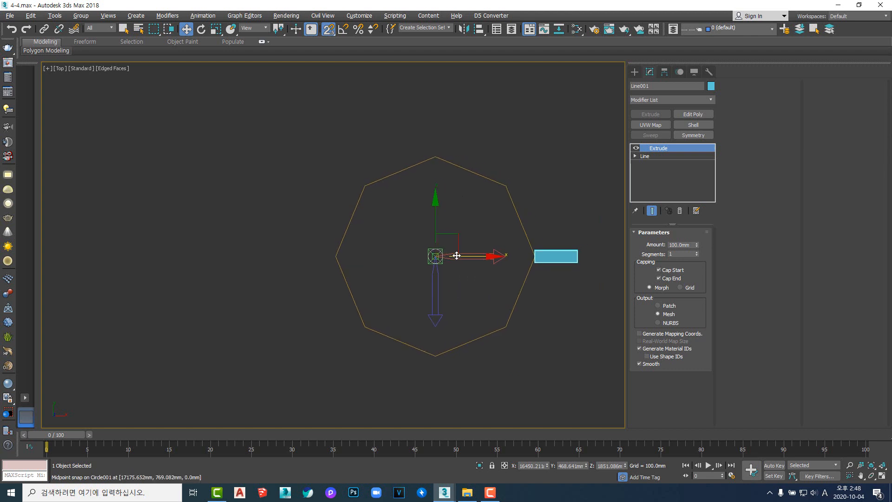
pyautogui.moveTo(469, 275); pyautogui.dragTo(476, 279, button='middle')
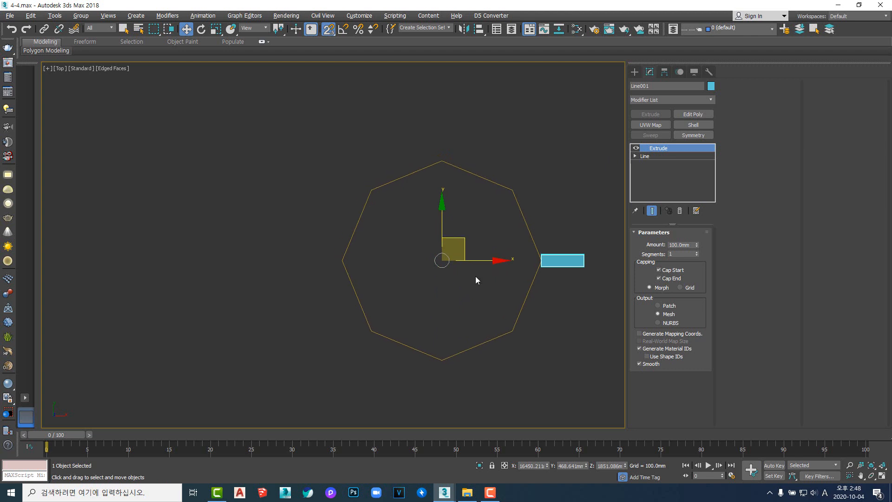
pyautogui.press('e')
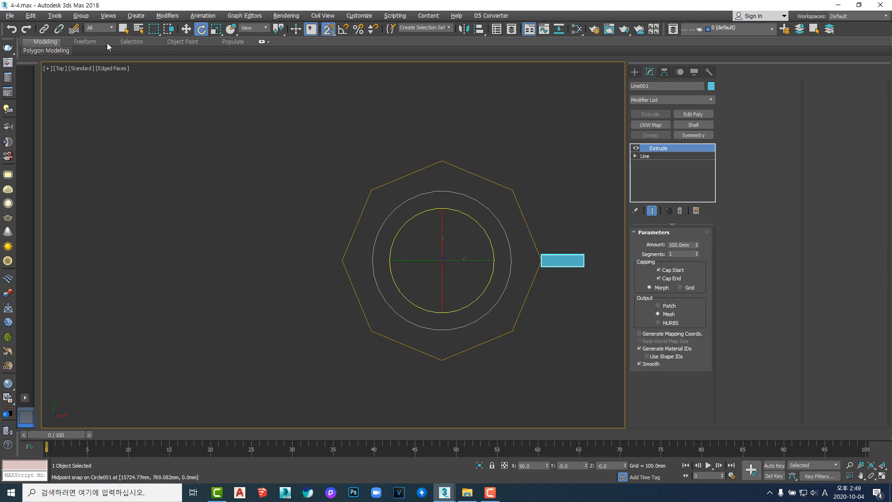
pyautogui.click(55, 16)
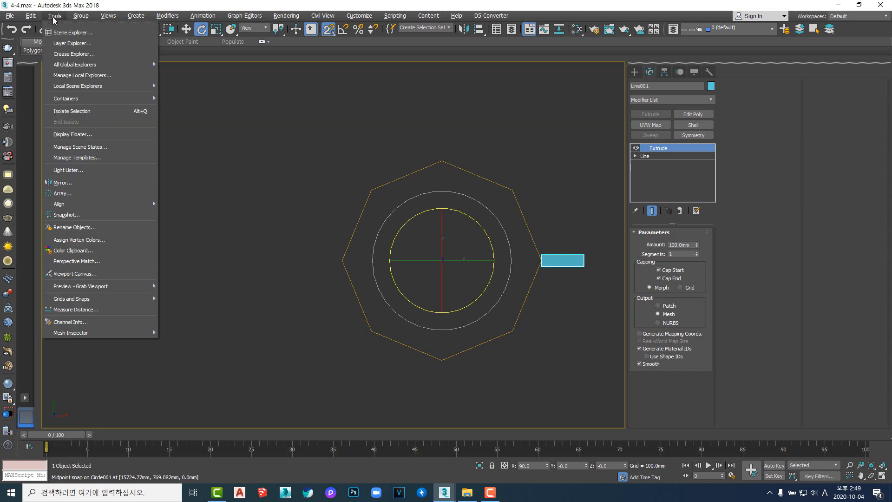
pyautogui.click(75, 193)
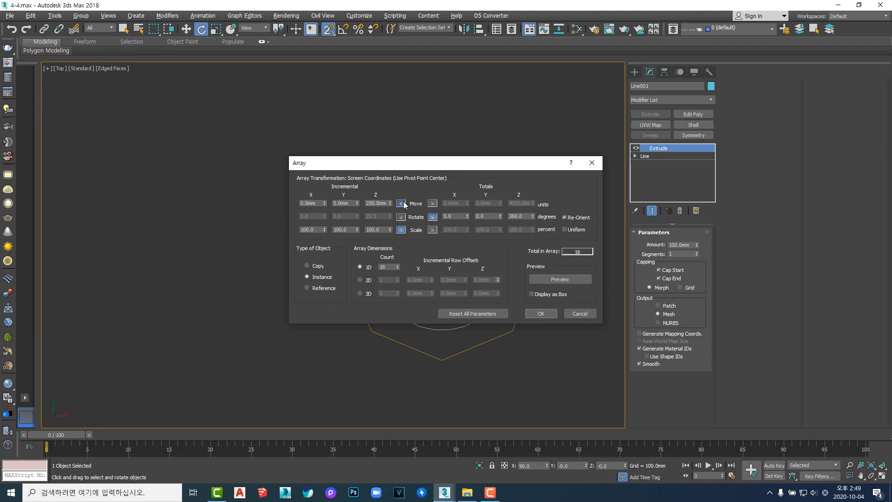
pyautogui.click(432, 203)
pyautogui.click(403, 204)
pyautogui.click(432, 217)
pyautogui.click(526, 217)
pyautogui.click(376, 268)
pyautogui.click(401, 205)
pyautogui.doubleClick(375, 203)
pyautogui.moveTo(420, 167); pyautogui.dragTo(288, 87)
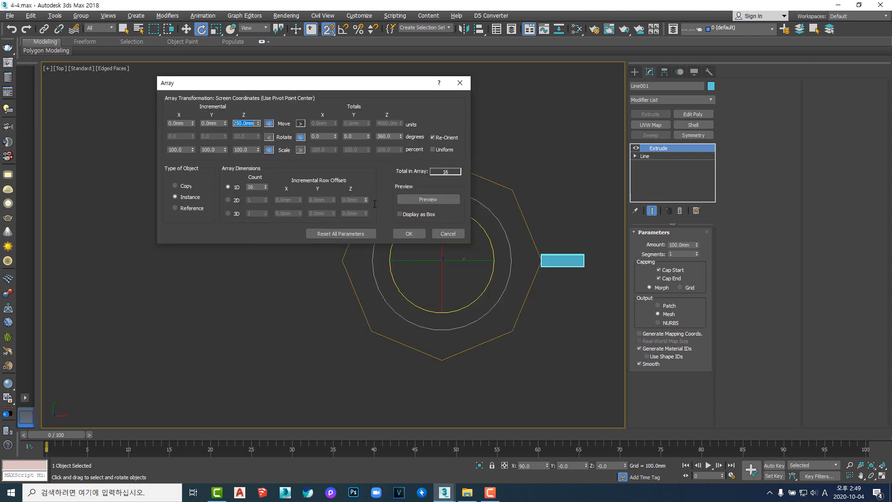
pyautogui.click(408, 235)
# - Undo the strip's array and return to the top view framed on the strip
pyautogui.scroll(-5, 460, 259)
pyautogui.keyDown('alt'); pyautogui.moveTo(464, 264); pyautogui.dragTo(417, 246, button='middle'); pyautogui.keyUp('alt')
pyautogui.hotkey('ctrl', 'z')
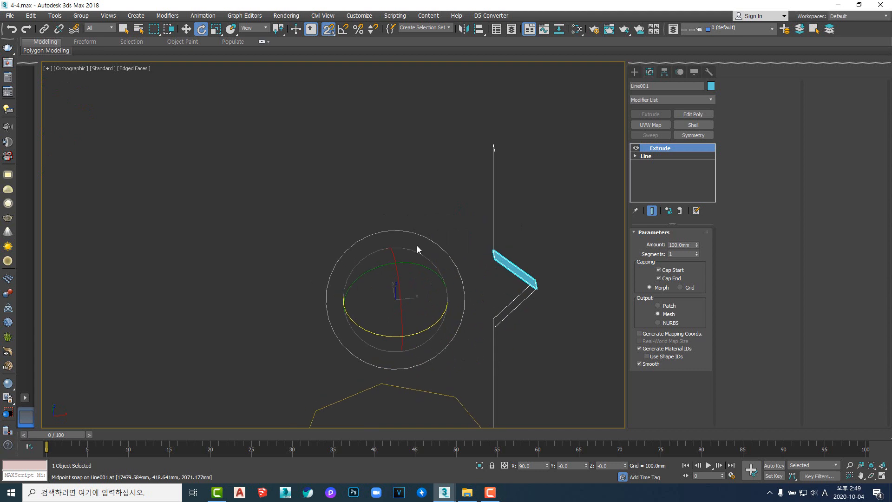
pyautogui.press('t')
pyautogui.press('z')
pyautogui.scroll(-10, 414, 237)
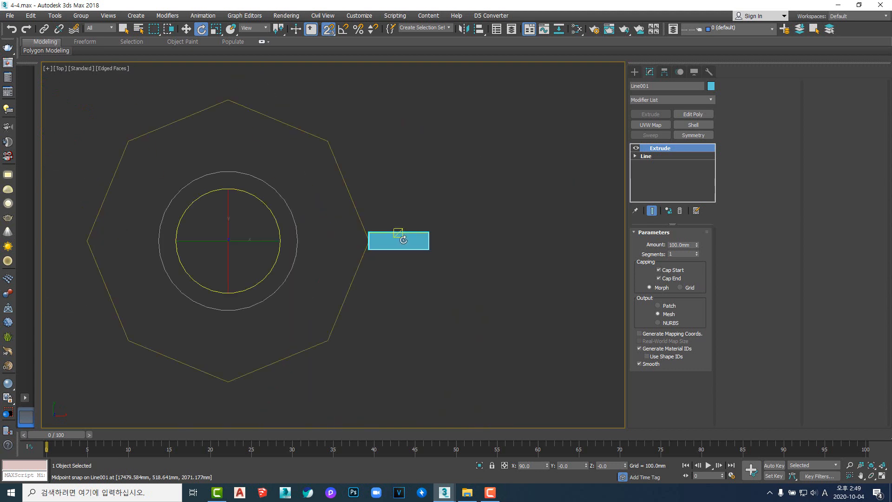
# - Array the strip as a 1D set of 16 instances, moving 250 mm in Z per copy and rotating 360 degrees in total about Z
pyautogui.click(54, 16)
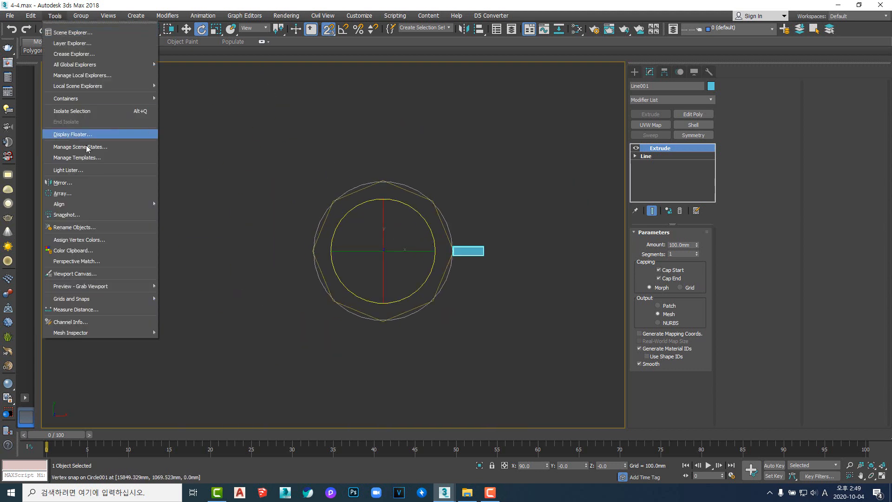
pyautogui.click(86, 193)
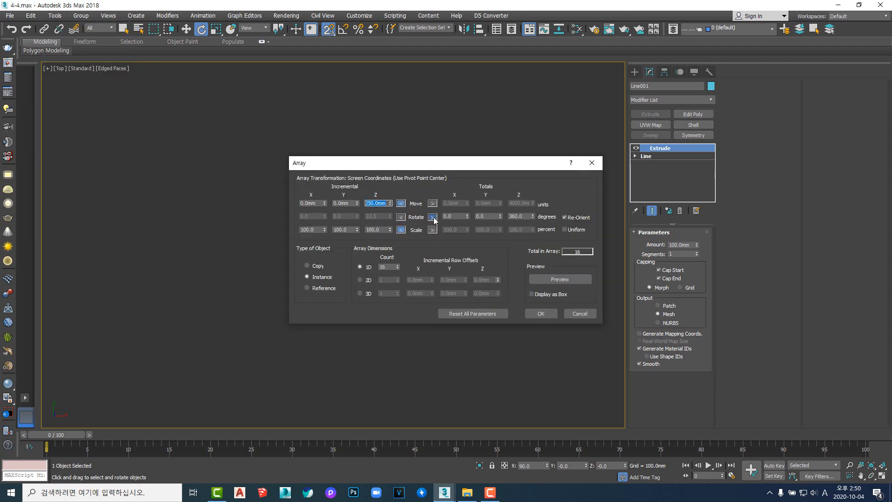
pyautogui.click(541, 314)
pyautogui.moveTo(462, 285)
pyautogui.keyDown('alt'); pyautogui.mouseDown(button='middle')
pyautogui.moveTo(458, 212)
pyautogui.moveTo(454, 258)
pyautogui.moveTo(498, 279)
pyautogui.moveTo(378, 265)
pyautogui.mouseUp(button='middle'); pyautogui.keyUp('alt')
pyautogui.scroll(-4, 458, 211)
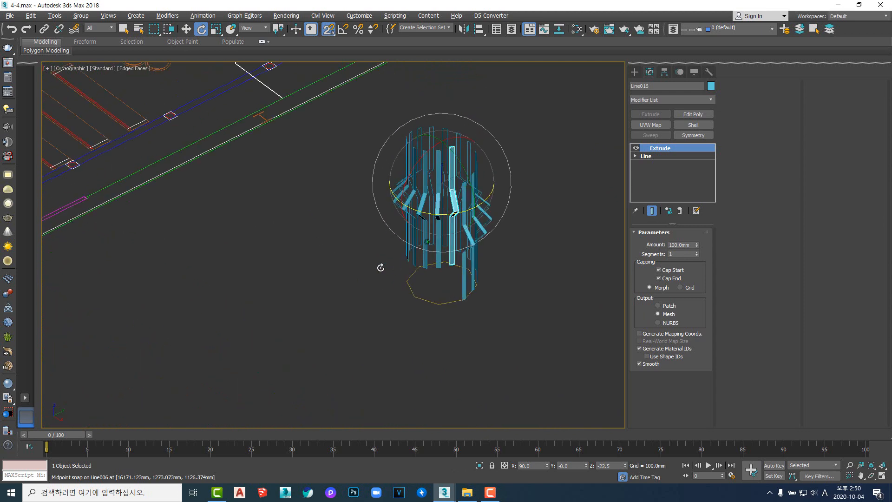
# - Examine the spiral of arrayed strips from the side and from above, checking individual strips and the whole set
pyautogui.scroll(6, 437, 272)
pyautogui.moveTo(442, 274); pyautogui.dragTo(468, 295, button='middle')
pyautogui.scroll(-3, 426, 292)
pyautogui.click(473, 294)
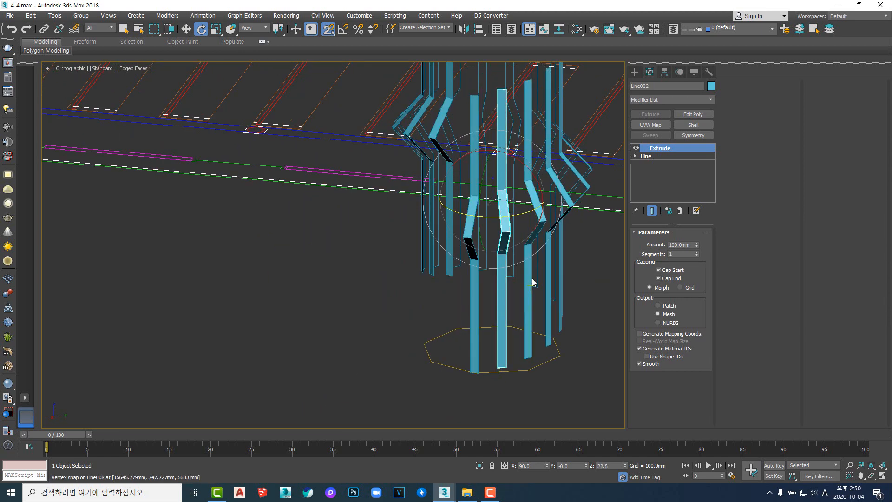
pyautogui.click(561, 279)
pyautogui.keyDown('alt'); pyautogui.moveTo(569, 293); pyautogui.dragTo(454, 308, button='middle'); pyautogui.keyUp('alt')
pyautogui.scroll(-3, 503, 298)
pyautogui.click(529, 318)
pyautogui.moveTo(528, 318); pyautogui.dragTo(385, 278)
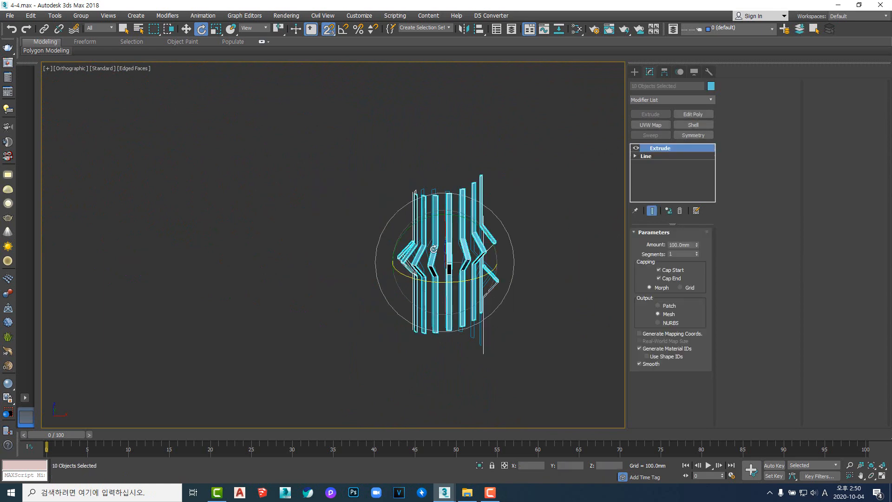
pyautogui.keyDown('alt'); pyautogui.moveTo(395, 279); pyautogui.dragTo(375, 264, button='middle'); pyautogui.keyUp('alt')
pyautogui.scroll(-3, 382, 267)
pyautogui.press('t')
pyautogui.scroll(-5, 384, 268)
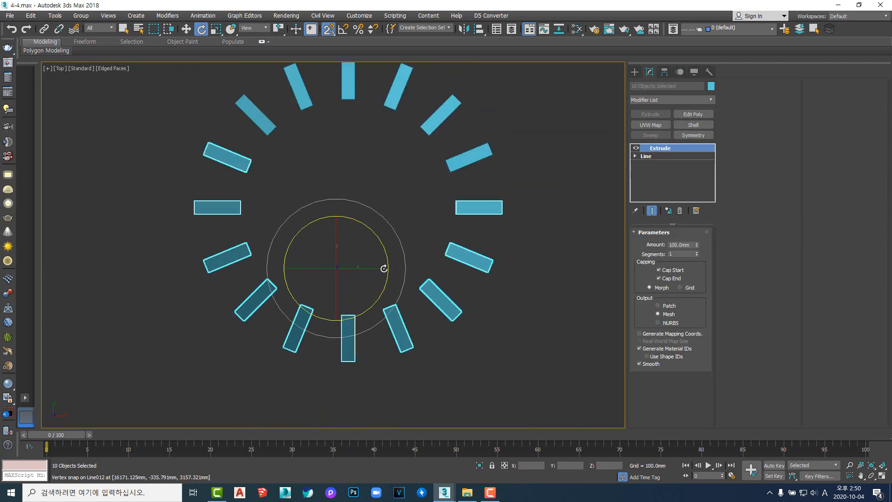
pyautogui.click(255, 135)
pyautogui.moveTo(255, 135); pyautogui.dragTo(505, 389)
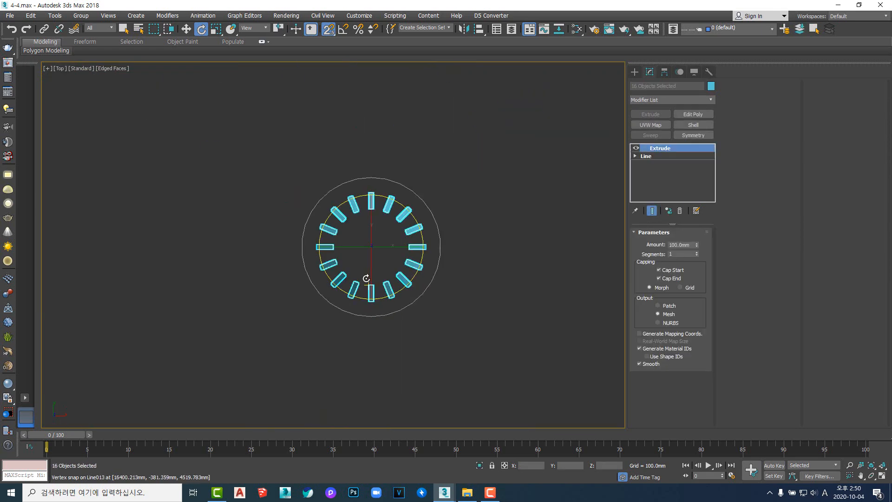
pyautogui.keyDown('alt'); pyautogui.moveTo(395, 260); pyautogui.dragTo(500, 264, button='middle'); pyautogui.keyUp('alt')
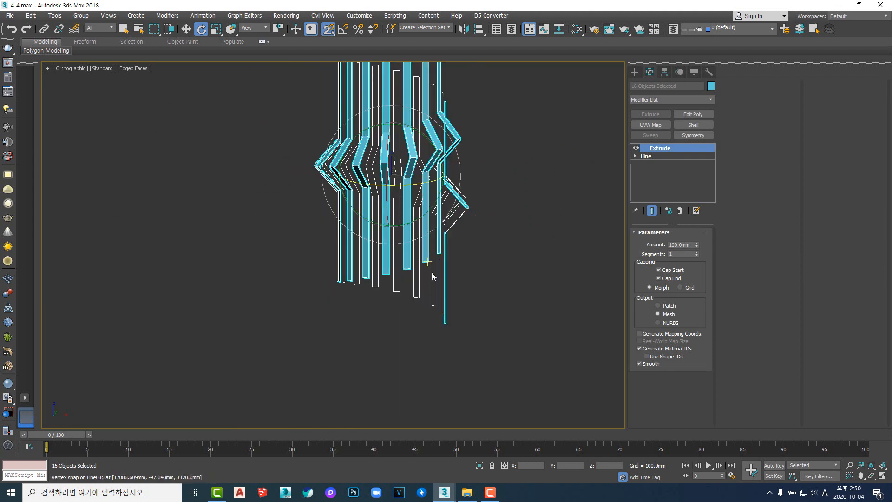
pyautogui.keyDown('alt'); pyautogui.moveTo(434, 254); pyautogui.dragTo(500, 183, button='middle'); pyautogui.keyUp('alt')
pyautogui.click(483, 179)
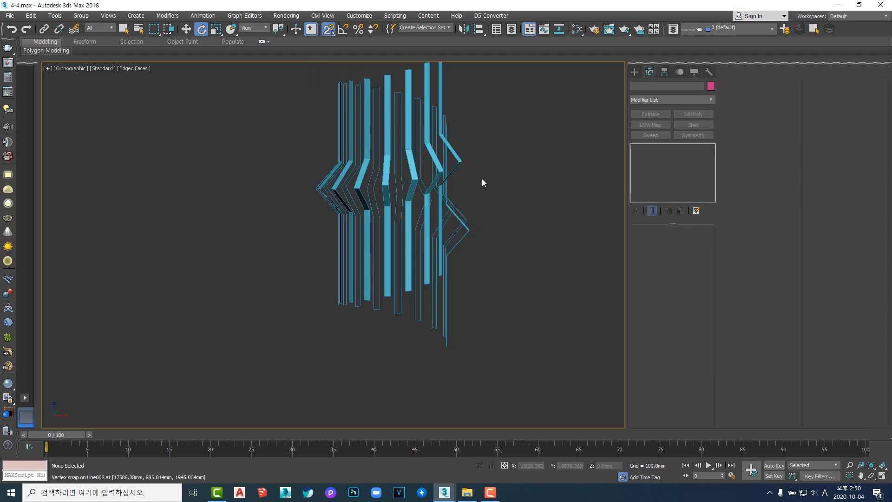
# - Add a Shell modifier with a 75 mm outer amount to one of the instanced strips
pyautogui.click(458, 159)
pyautogui.keyDown('alt'); pyautogui.moveTo(459, 160); pyautogui.dragTo(450, 239, button='middle'); pyautogui.keyUp('alt')
pyautogui.scroll(5, 434, 175)
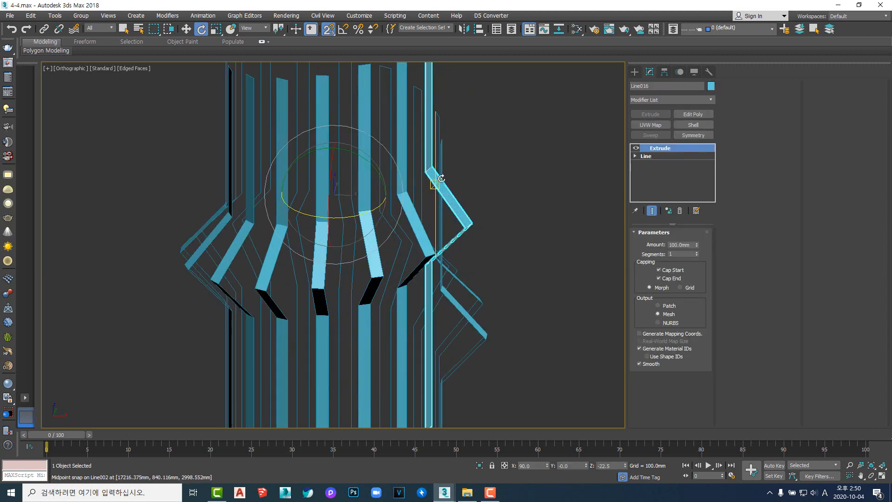
pyautogui.scroll(-5, 438, 194)
pyautogui.scroll(5, 439, 195)
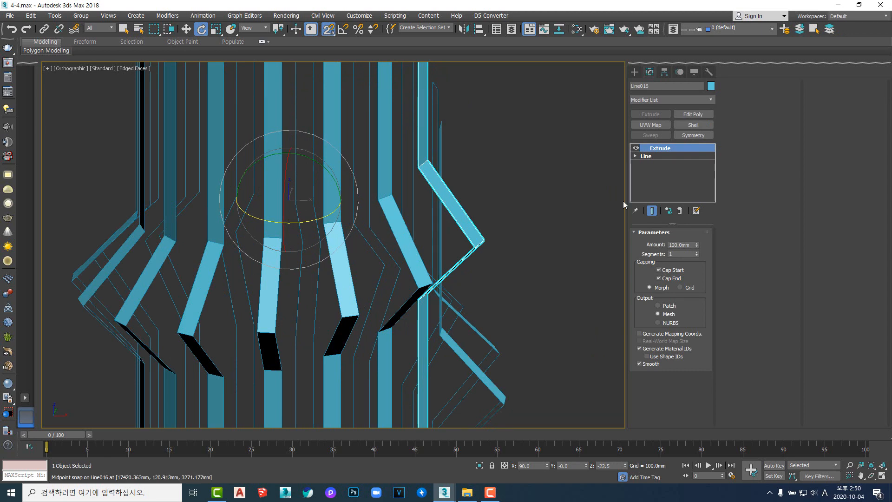
pyautogui.click(695, 125)
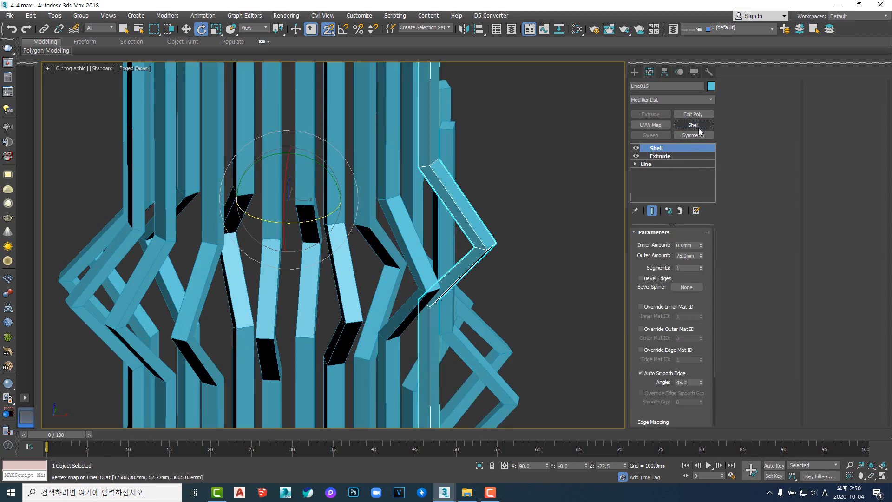
pyautogui.scroll(-5, 495, 244)
pyautogui.moveTo(404, 214); pyautogui.dragTo(446, 244, button='middle')
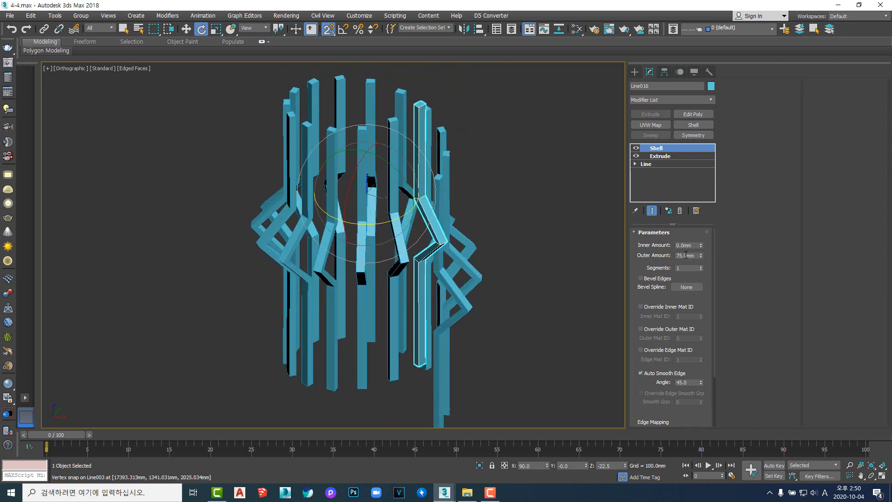
pyautogui.scroll(5, 476, 209)
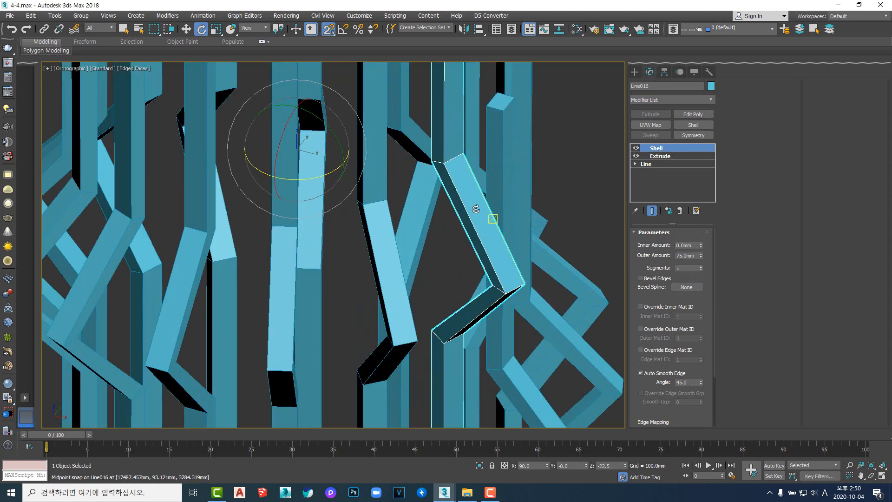
pyautogui.scroll(-5, 476, 209)
pyautogui.moveTo(488, 253)
pyautogui.keyDown('alt'); pyautogui.mouseDown(button='middle')
pyautogui.moveTo(460, 223)
pyautogui.moveTo(505, 234)
pyautogui.moveTo(498, 243)
pyautogui.mouseUp(button='middle'); pyautogui.keyUp('alt')
# - Delete the Shell modifier from the strip's modifier stack
pyautogui.rightClick(667, 153)
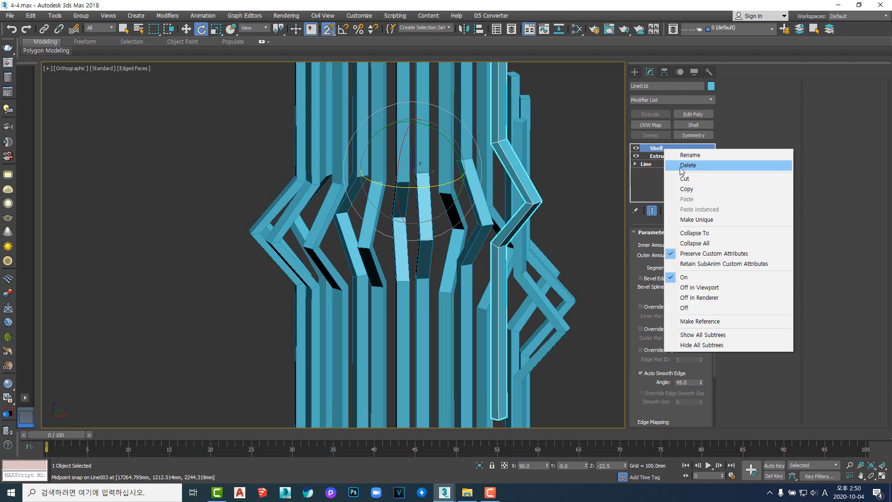
pyautogui.click(678, 166)
pyautogui.scroll(-6, 511, 233)
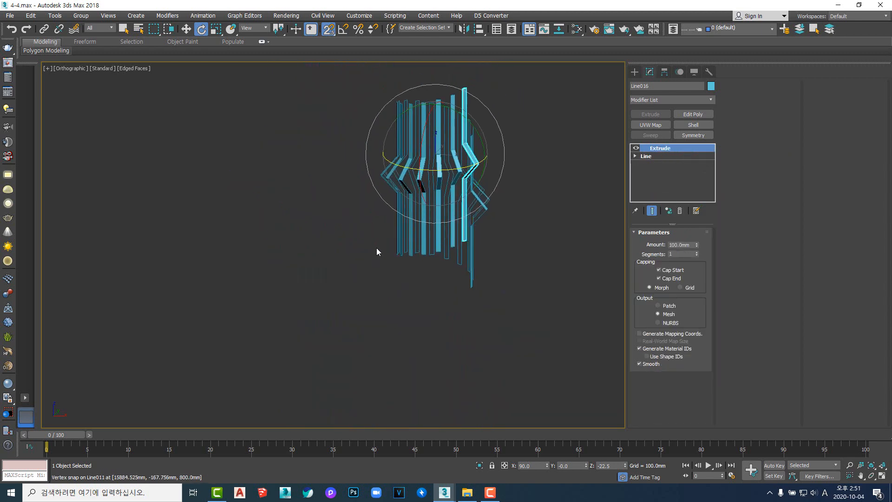
pyautogui.moveTo(450, 237); pyautogui.dragTo(446, 281, button='middle')
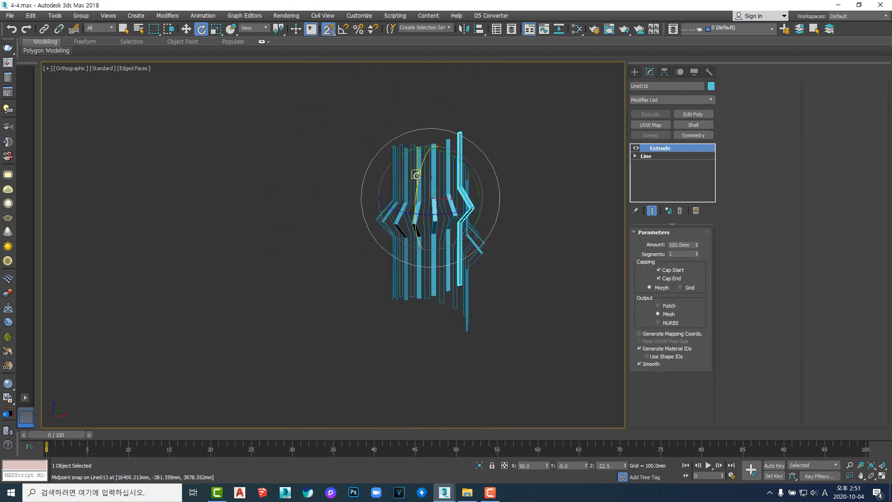
pyautogui.moveTo(416, 175); pyautogui.dragTo(408, 196, button='middle')
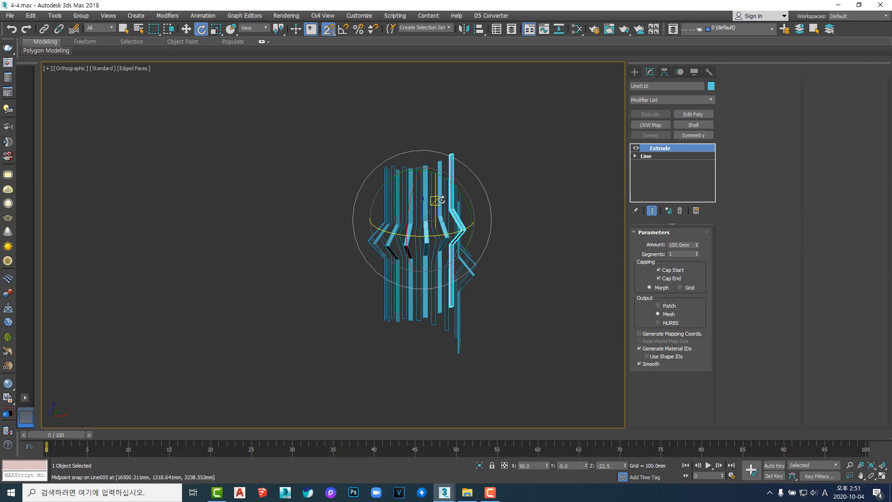
pyautogui.scroll(4, 440, 250)
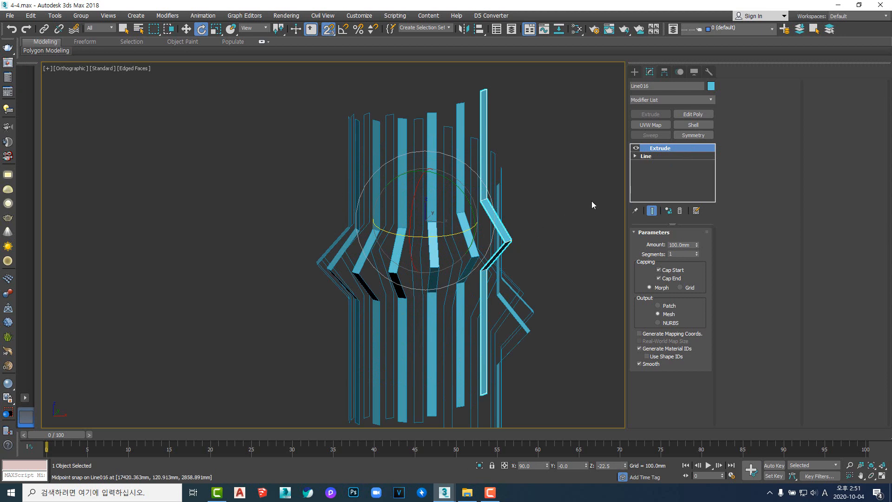
pyautogui.scroll(-5, 544, 222)
# - Select all 16 strips, convert them to Editable Poly, and clear the selection
pyautogui.moveTo(413, 134); pyautogui.dragTo(661, 454)
pyautogui.keyDown('alt'); pyautogui.moveTo(518, 260); pyautogui.dragTo(490, 343, button='middle'); pyautogui.keyUp('alt')
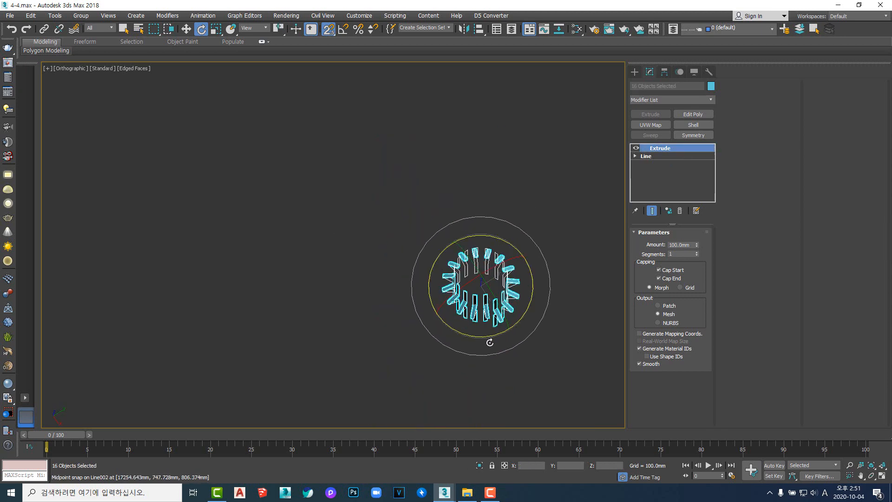
pyautogui.press('t')
pyautogui.scroll(-5, 507, 336)
pyautogui.moveTo(443, 318); pyautogui.dragTo(493, 241, button='middle')
pyautogui.scroll(4, 492, 241)
pyautogui.rightClick(505, 221)
pyautogui.moveTo(550, 320)
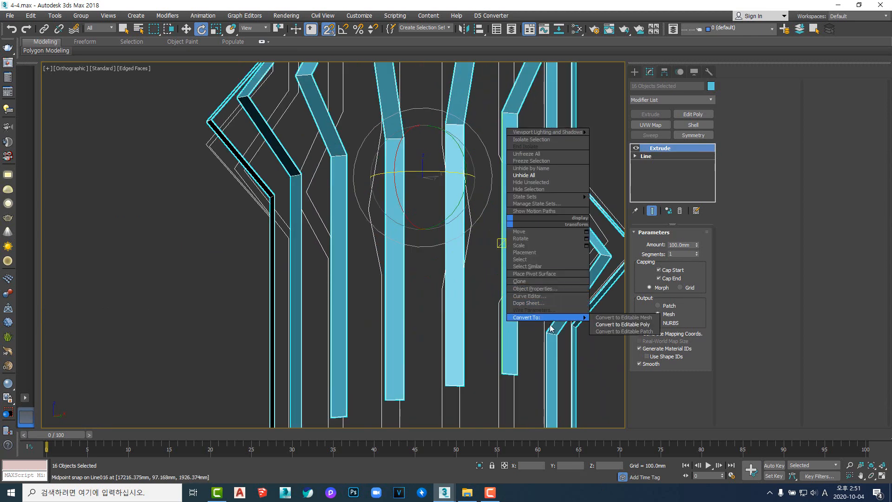
pyautogui.click(623, 324)
pyautogui.scroll(-5, 550, 309)
pyautogui.keyDown('alt'); pyautogui.moveTo(484, 283); pyautogui.dragTo(462, 295, button='middle'); pyautogui.keyUp('alt')
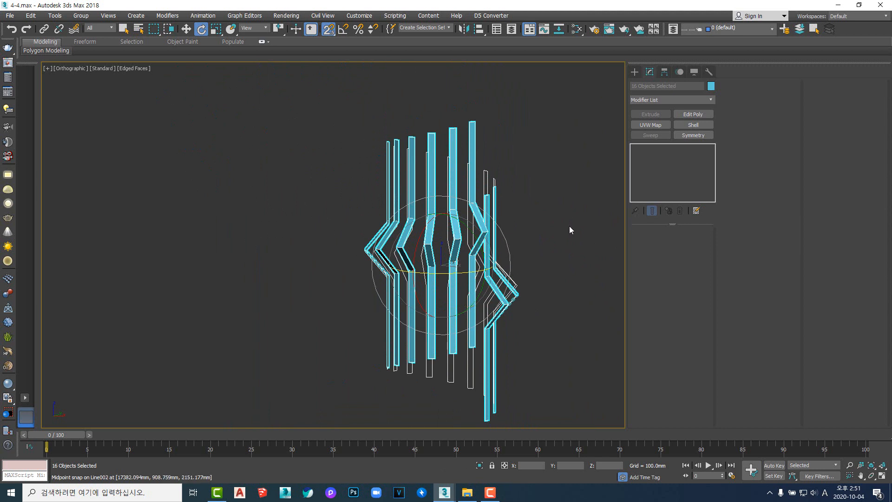
pyautogui.click(551, 242)
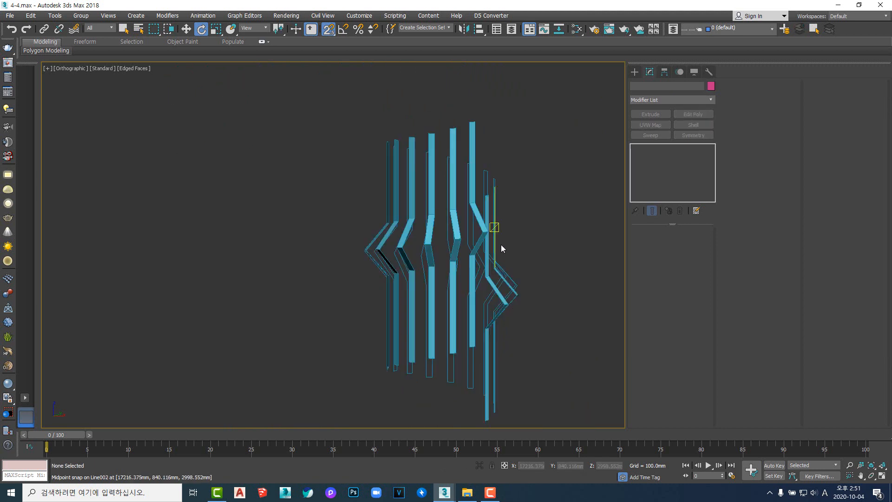
# - Select one strip and attach Line001 through Line015 to it as a single Editable Poly object
pyautogui.click(484, 234)
pyautogui.moveTo(463, 255); pyautogui.dragTo(458, 275, button='middle')
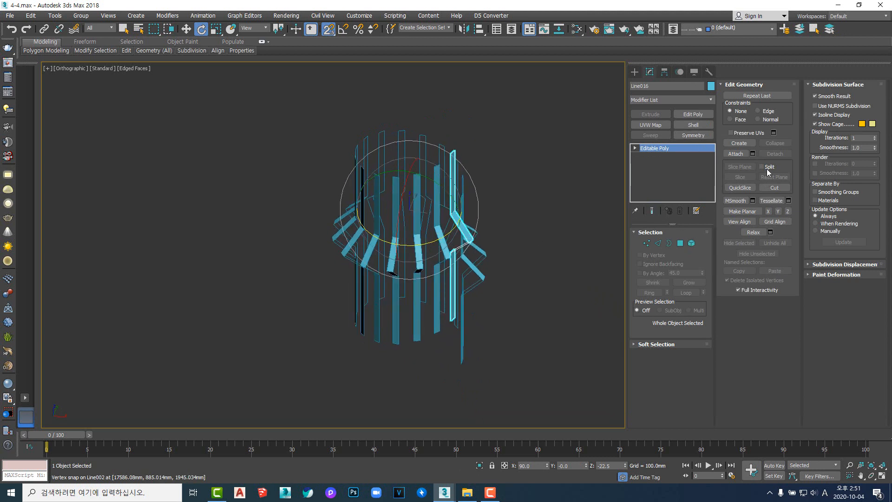
pyautogui.click(753, 153)
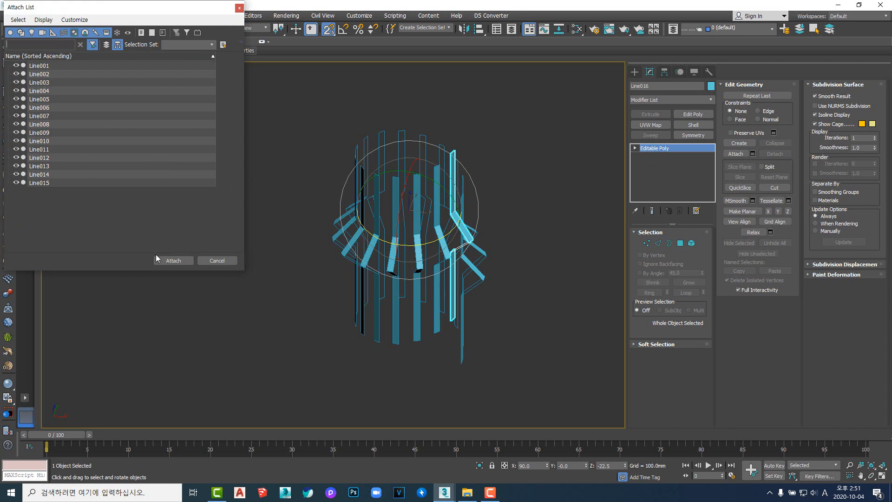
pyautogui.click(91, 65)
pyautogui.keyDown('shift'); pyautogui.click(89, 183); pyautogui.keyUp('shift')
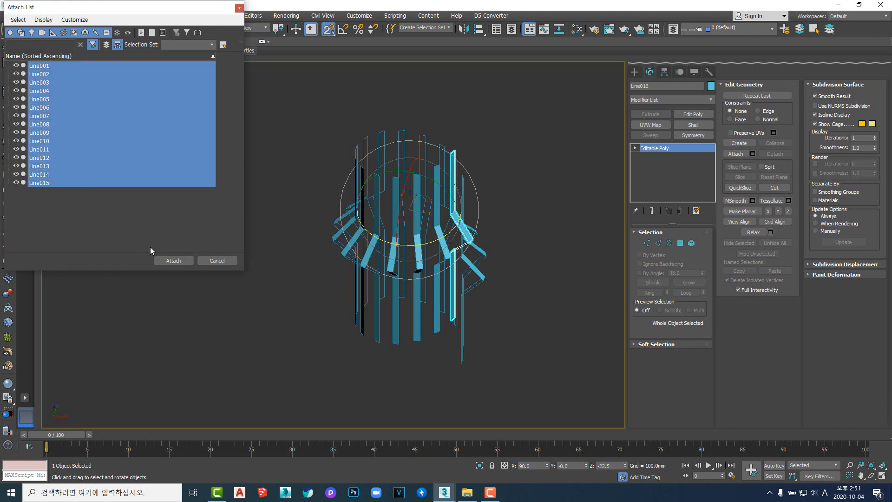
pyautogui.click(174, 261)
pyautogui.moveTo(358, 308); pyautogui.dragTo(340, 300, button='middle')
pyautogui.keyDown('alt'); pyautogui.moveTo(340, 300); pyautogui.dragTo(380, 305, button='middle'); pyautogui.keyUp('alt')
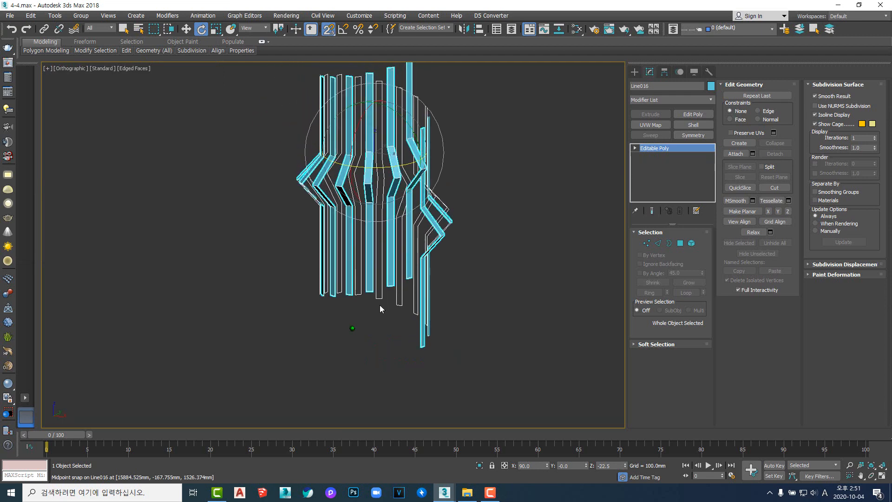
pyautogui.click(434, 276)
pyautogui.click(411, 232)
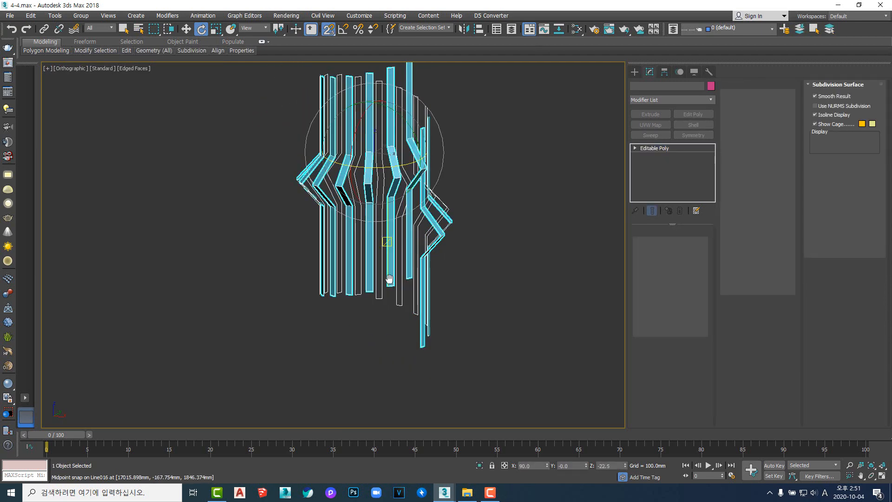
pyautogui.scroll(-5, 389, 321)
pyautogui.scroll(5, 380, 300)
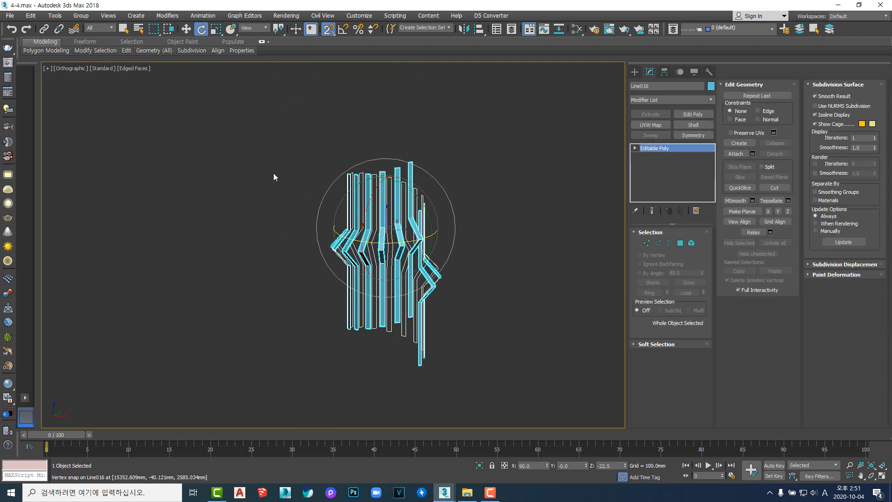
pyautogui.moveTo(288, 256); pyautogui.dragTo(303, 255, button='middle')
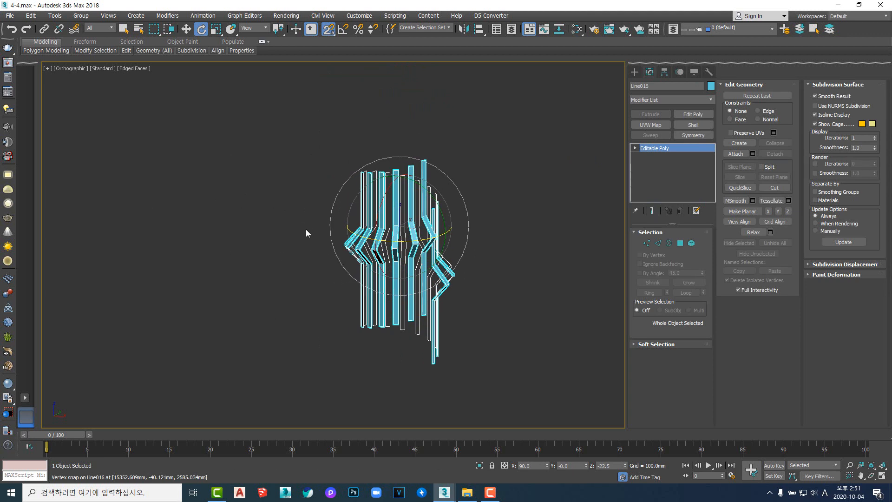
pyautogui.scroll(5, 304, 231)
pyautogui.scroll(-5, 289, 234)
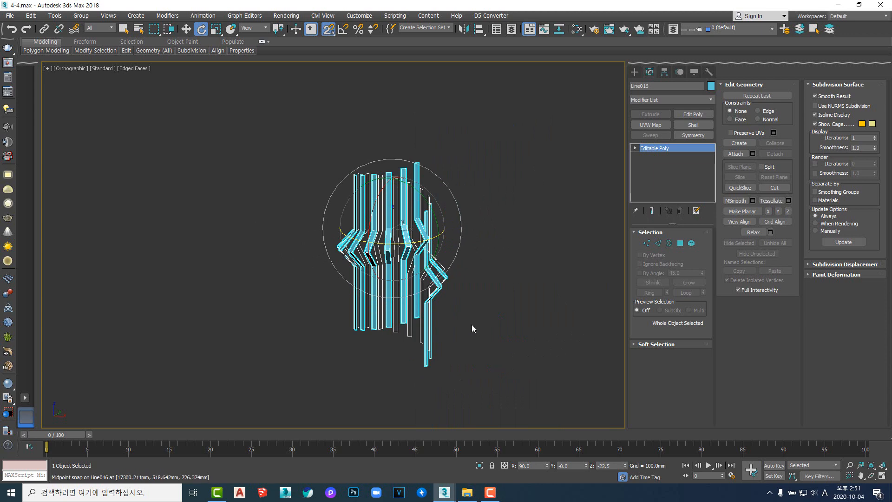
pyautogui.scroll(4, 440, 302)
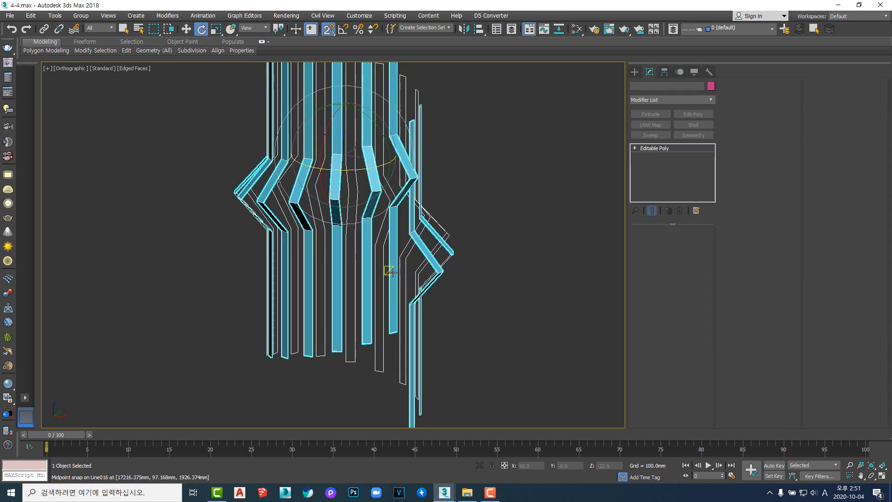
# - In the Right view, enter vertex level and select all the vertices at the strips' lower ends for moving
pyautogui.press('t')
pyautogui.moveTo(395, 295); pyautogui.dragTo(420, 277, button='middle')
pyautogui.press('r')
pyautogui.press('z')
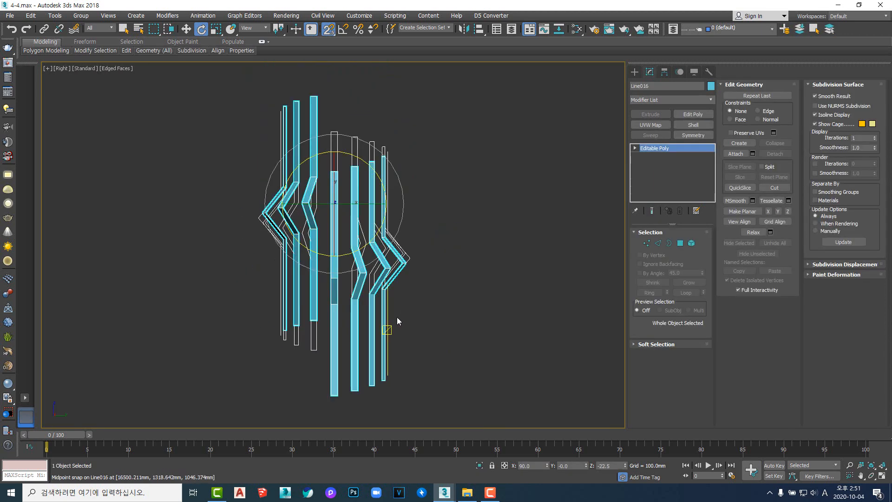
pyautogui.moveTo(397, 321); pyautogui.dragTo(398, 265, button='middle')
pyautogui.scroll(3, 399, 268)
pyautogui.press('1')
pyautogui.moveTo(180, 204); pyautogui.dragTo(567, 427)
pyautogui.press('w')
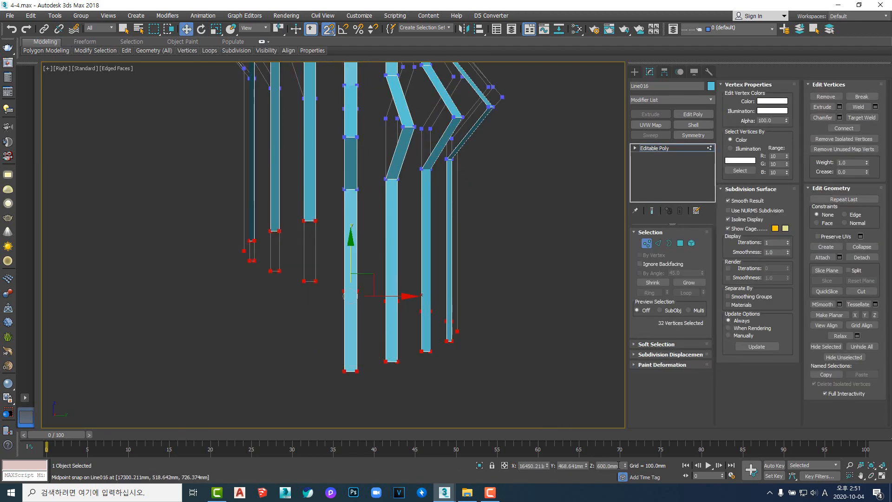
# - Try moving the selected lower-end vertices to Z 0 mm, and undo the move
pyautogui.rightClick(625, 465)
pyautogui.scroll(-3, 480, 311)
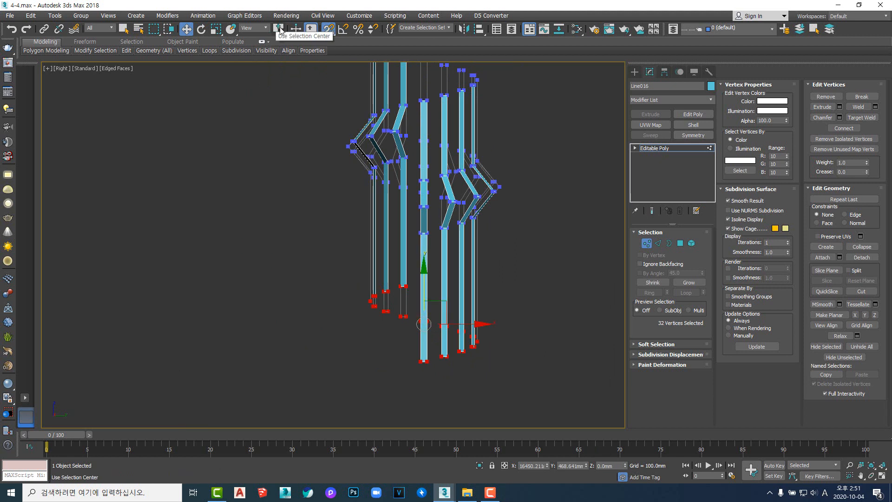
pyautogui.hotkey('ctrl', 'z')
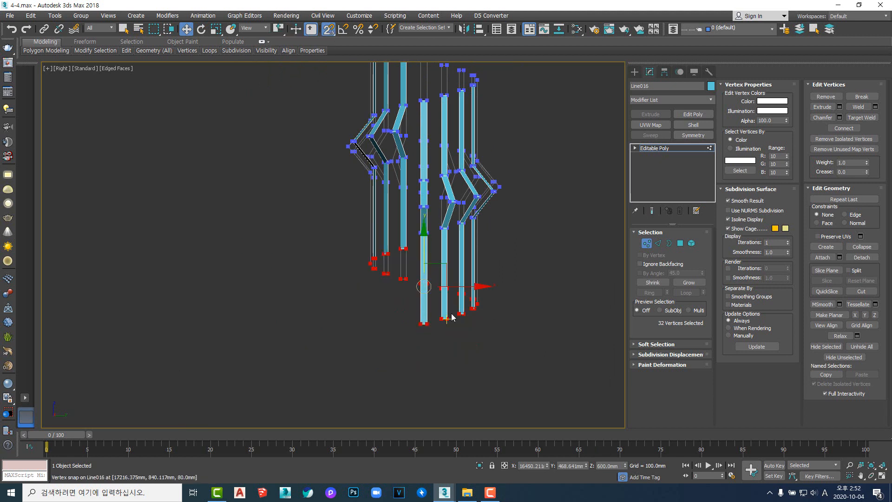
pyautogui.scroll(2, 454, 313)
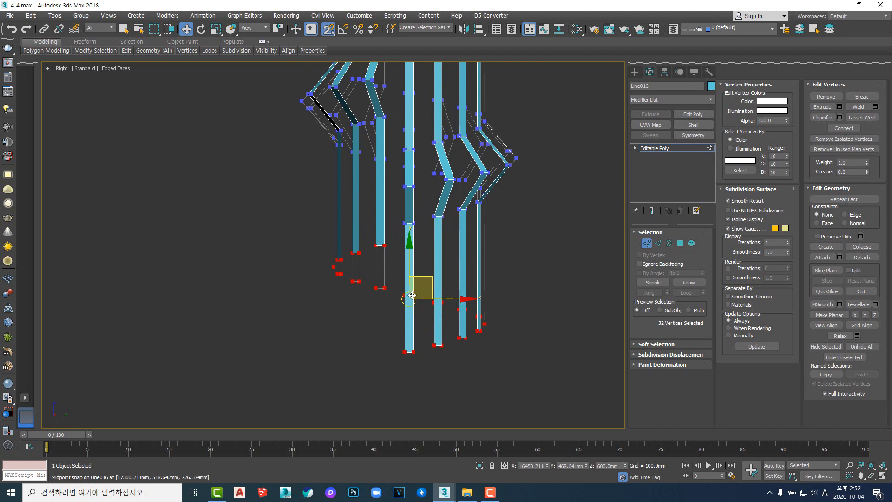
pyautogui.press('r')
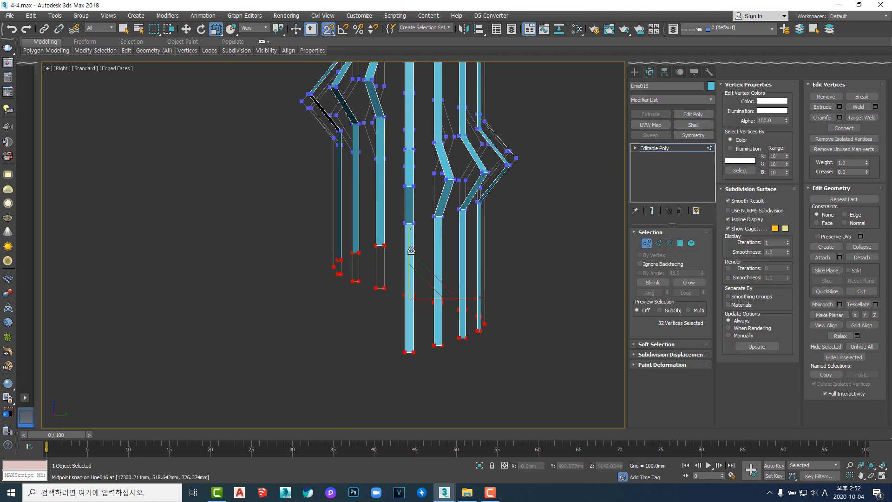
pyautogui.moveTo(385, 259); pyautogui.dragTo(384, 271, button='middle')
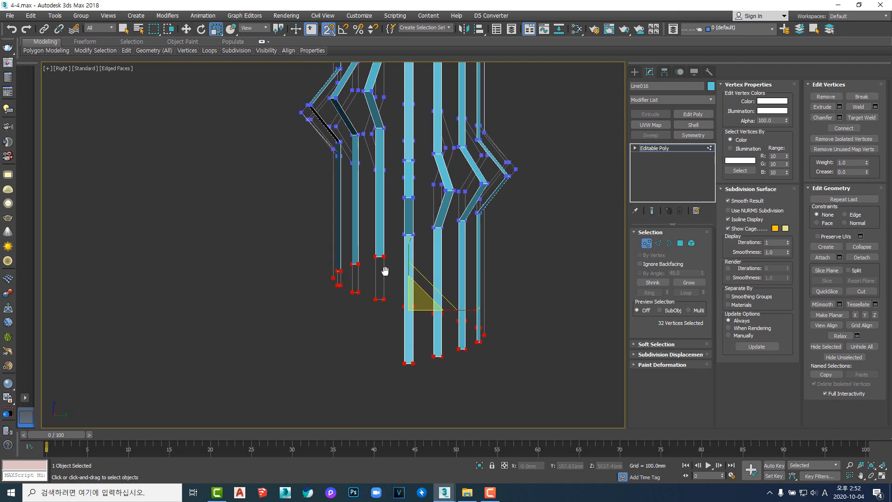
pyautogui.press('F12')
pyautogui.moveTo(450, 288); pyautogui.dragTo(420, 292, button='middle')
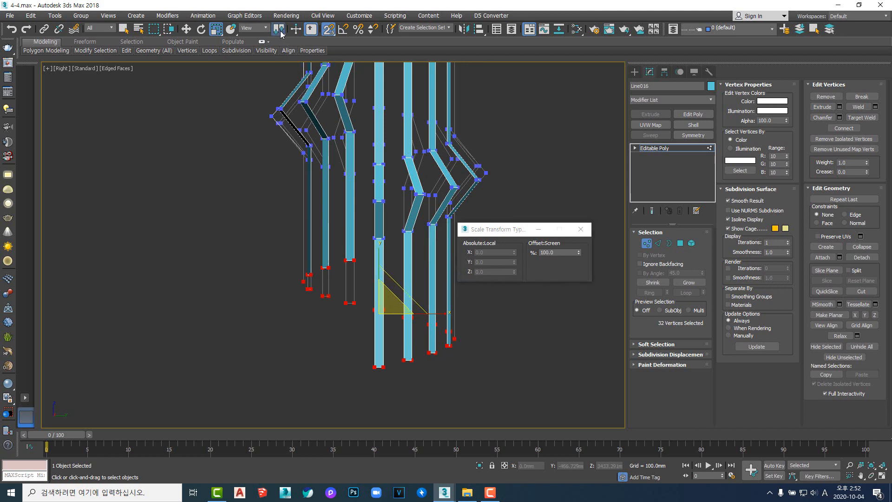
pyautogui.moveTo(281, 32); pyautogui.dragTo(278, 57)
pyautogui.click(266, 50)
pyautogui.moveTo(344, 194); pyautogui.dragTo(342, 210, button='middle')
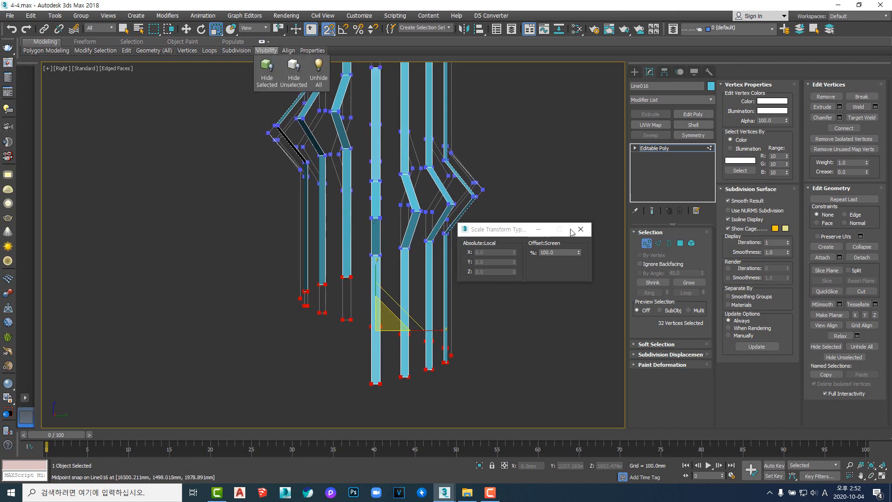
pyautogui.click(580, 229)
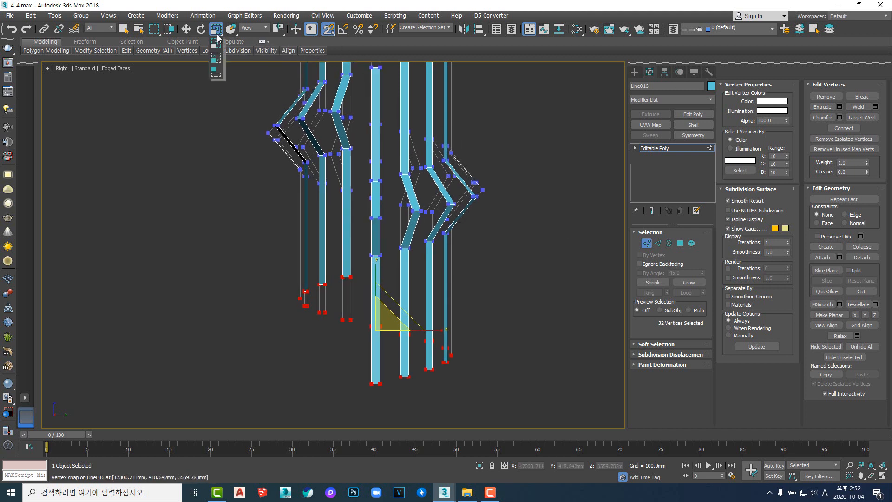
# - Try flattening the lower-end vertices with a non-uniform scale along Y, undo it, and close the Scale Transform Type-In
pyautogui.moveTo(520, 286); pyautogui.dragTo(507, 286, button='middle')
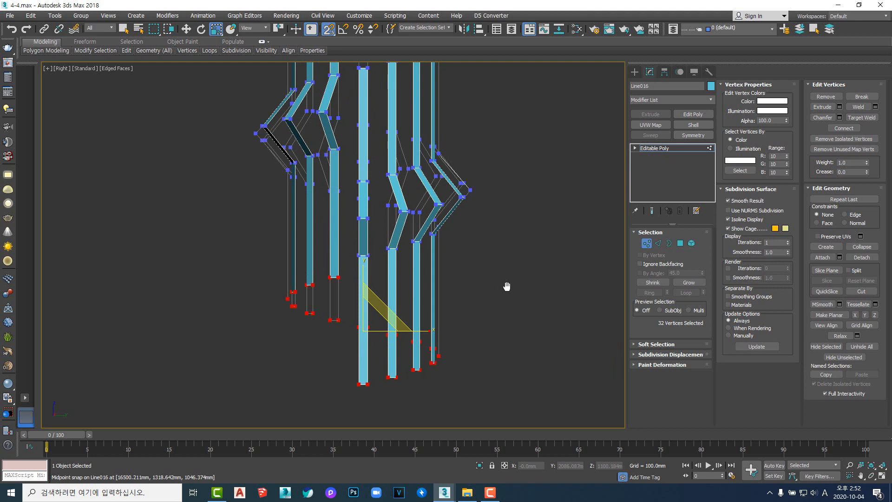
pyautogui.press('F12')
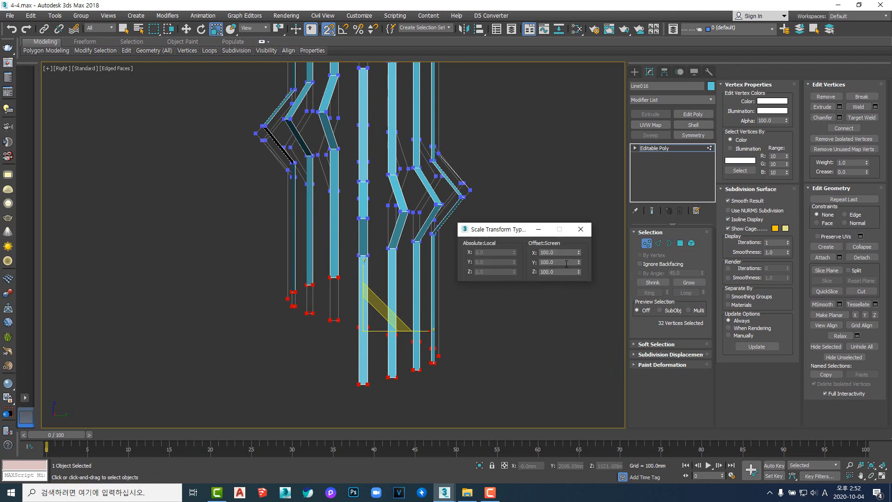
pyautogui.rightClick(578, 264)
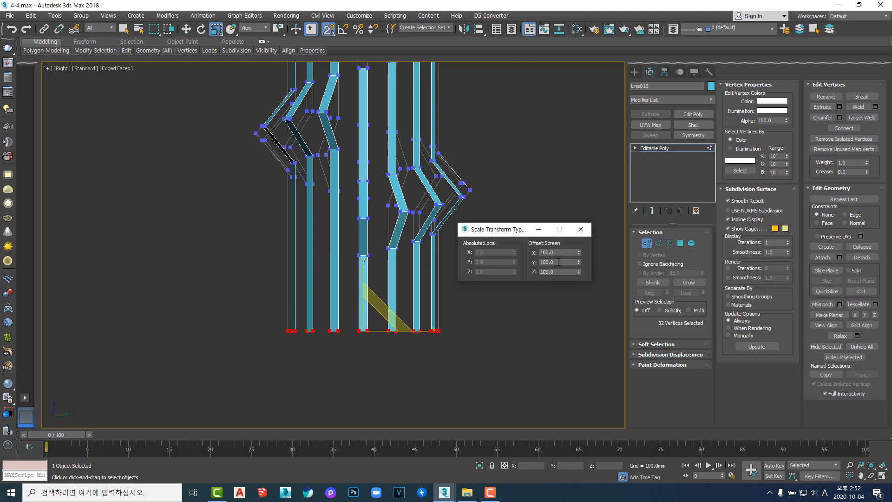
pyautogui.hotkey('ctrl', 'z')
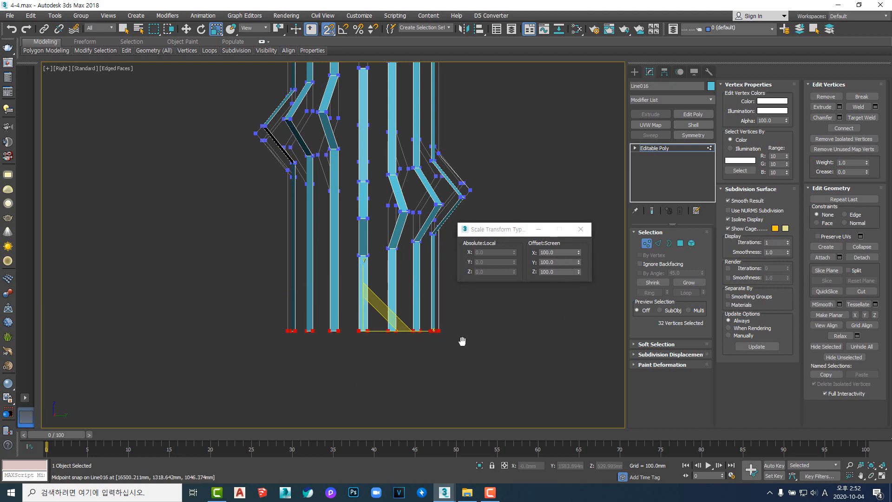
pyautogui.scroll(-5, 461, 341)
pyautogui.click(582, 230)
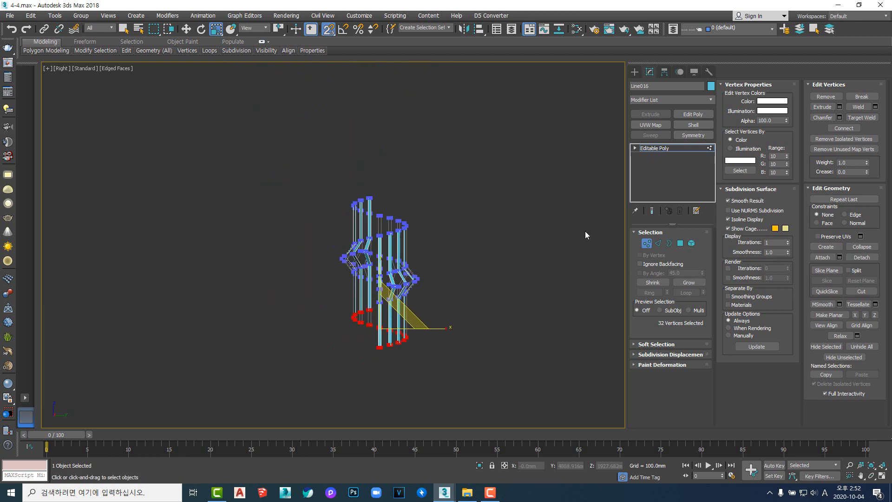
# - Level the selected lower-end vertices onto one plane by applying View Align from the Top view
pyautogui.scroll(4, 474, 291)
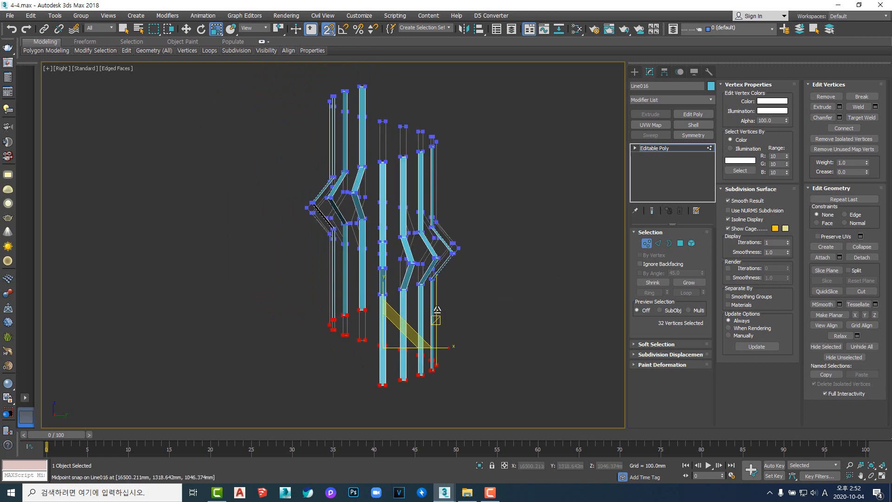
pyautogui.press('t')
pyautogui.scroll(-2, 438, 309)
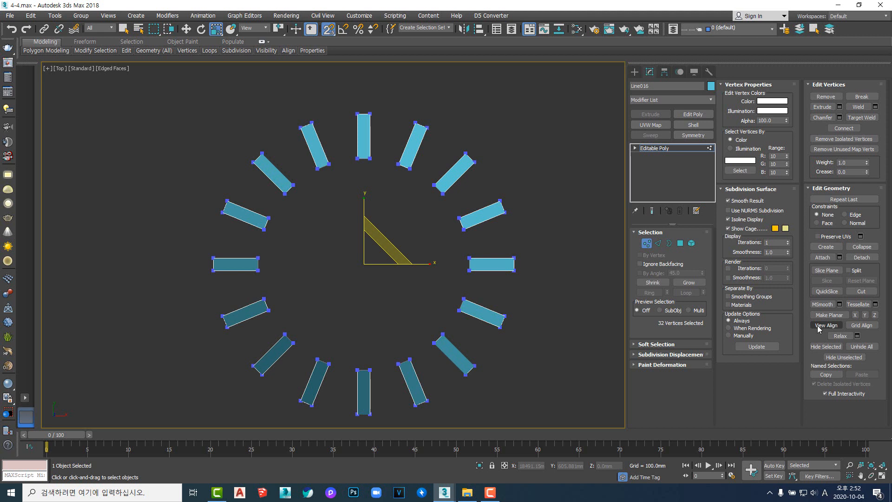
pyautogui.scroll(-1, 517, 234)
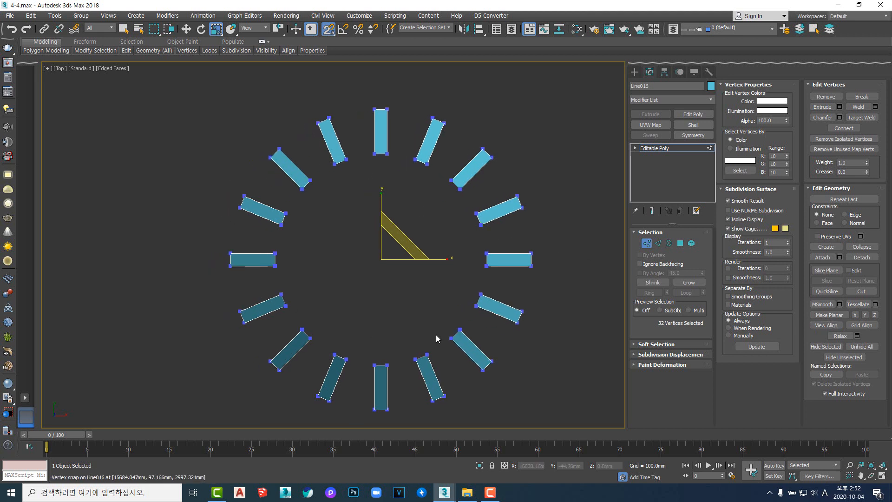
pyautogui.press('f')
pyautogui.moveTo(413, 299); pyautogui.dragTo(435, 245, button='middle')
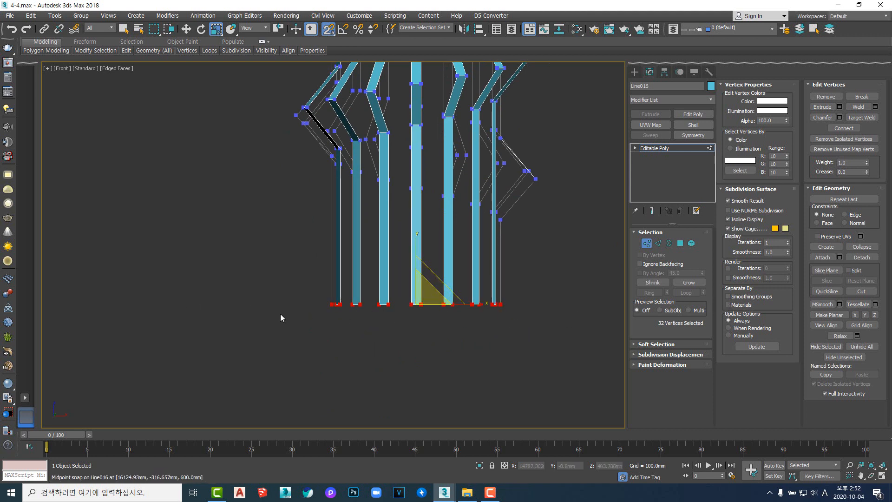
pyautogui.scroll(-2, 422, 319)
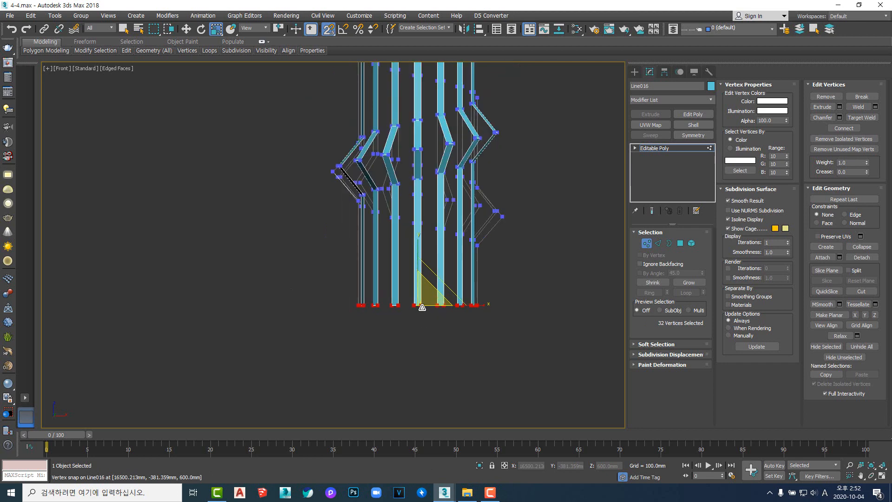
# - Select all the vertices at the strips' upper ends in the Front view and level them with View Align from the Top view
pyautogui.moveTo(425, 214); pyautogui.dragTo(432, 352, button='middle')
pyautogui.moveTo(303, 119); pyautogui.dragTo(520, 250)
pyautogui.keyDown('alt'); pyautogui.moveTo(473, 239); pyautogui.dragTo(441, 282, button='middle'); pyautogui.keyUp('alt')
pyautogui.press('t')
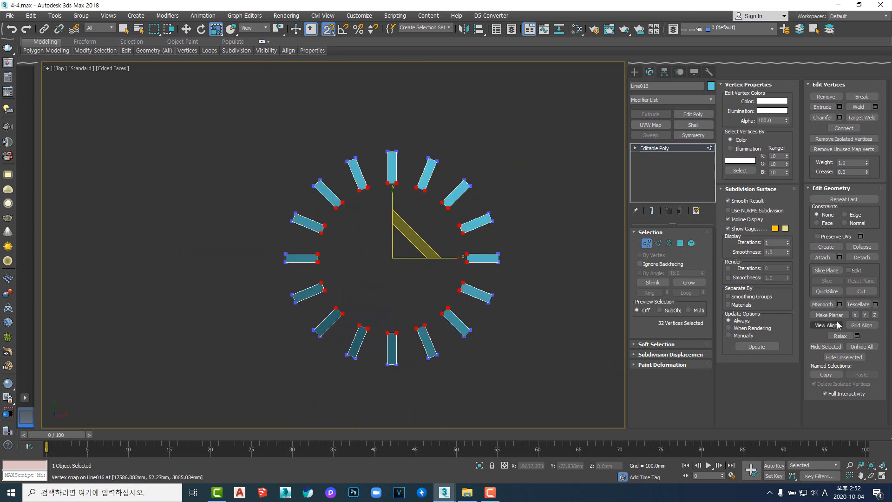
pyautogui.click(826, 326)
pyautogui.press('f')
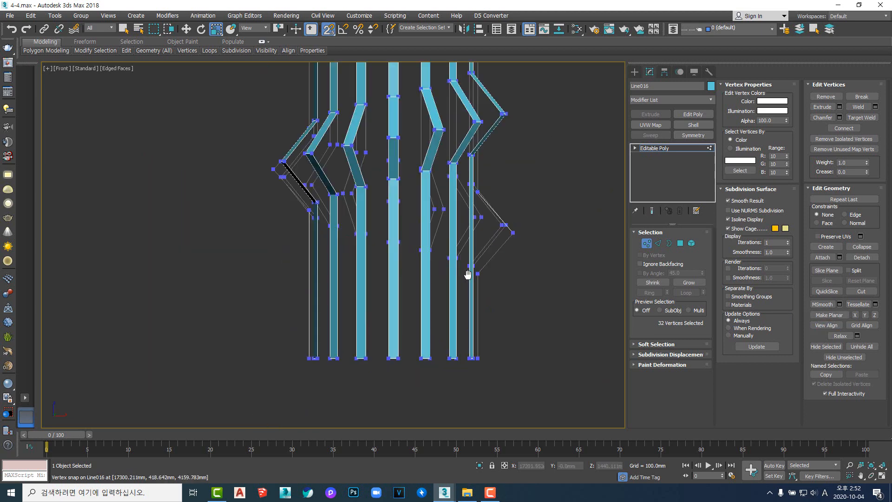
pyautogui.scroll(-3, 467, 275)
pyautogui.moveTo(467, 275); pyautogui.dragTo(469, 211, button='middle')
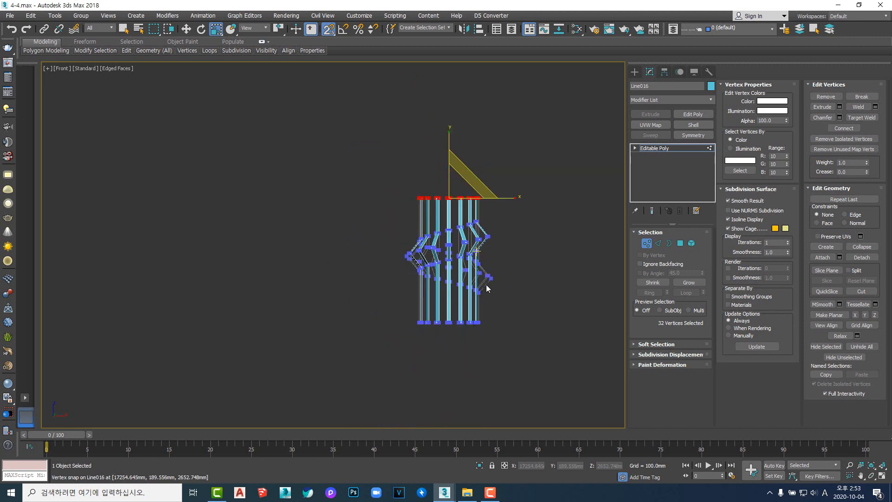
# - Leave vertex editing and inspect the levelled ends of the whole strip ring
pyautogui.keyDown('alt'); pyautogui.moveTo(484, 285); pyautogui.dragTo(478, 335, button='middle'); pyautogui.keyUp('alt')
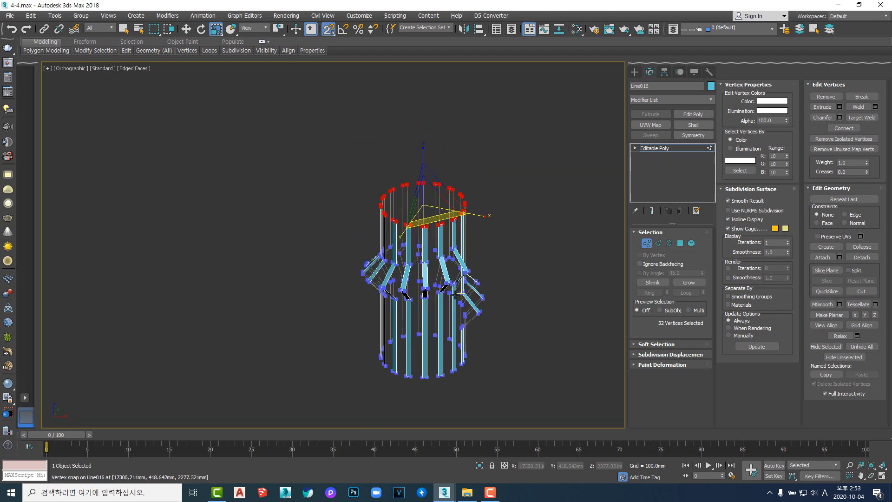
pyautogui.scroll(2, 479, 335)
pyautogui.click(645, 148)
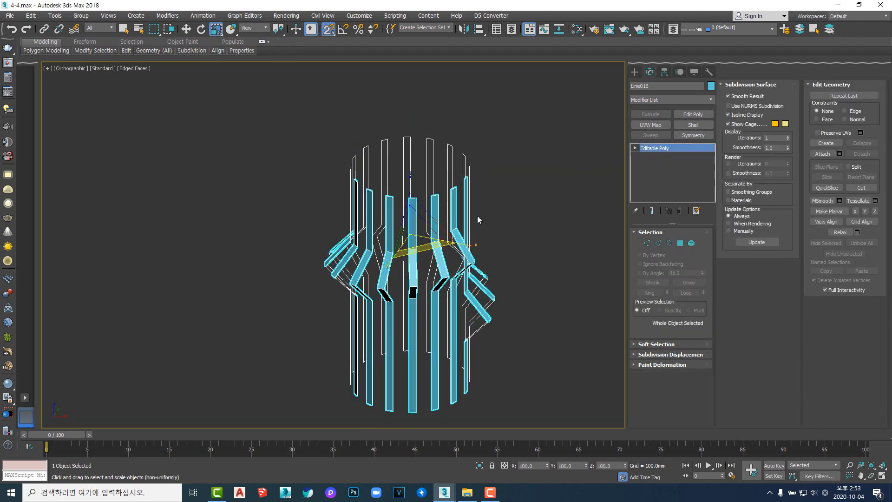
pyautogui.scroll(5, 478, 215)
pyautogui.scroll(-5, 490, 251)
pyautogui.keyDown('alt'); pyautogui.moveTo(491, 251); pyautogui.dragTo(513, 253, button='middle'); pyautogui.keyUp('alt')
pyautogui.scroll(4, 513, 254)
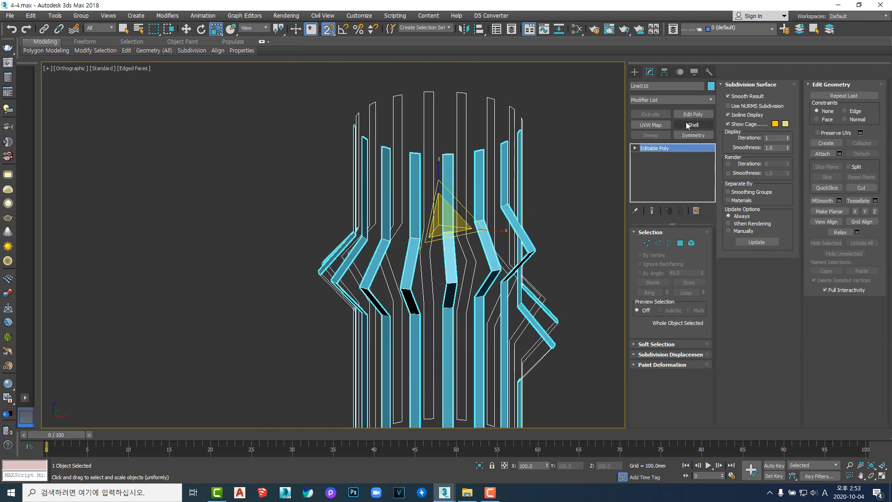
# - Add a MeshSmooth modifier to the strip object and set its iterations to 3
pyautogui.click(711, 99)
pyautogui.press('m')
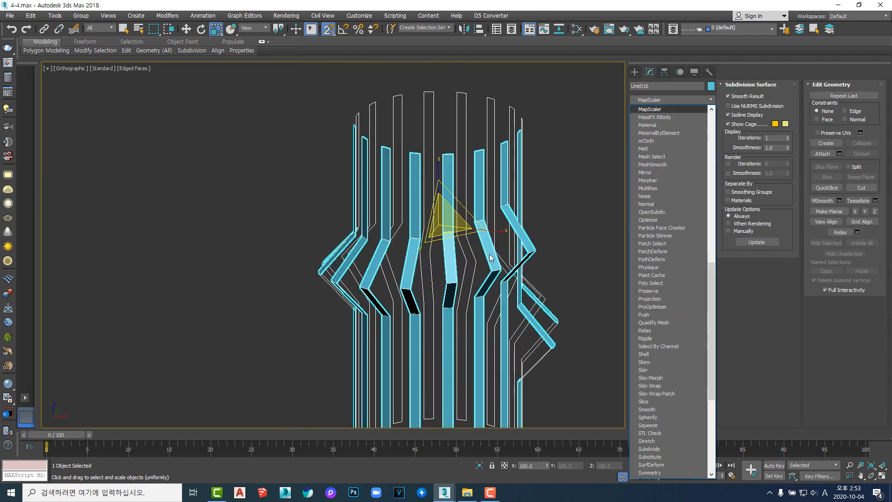
pyautogui.click(650, 165)
pyautogui.moveTo(577, 236); pyautogui.dragTo(564, 201, button='middle')
pyautogui.click(700, 299)
pyautogui.click(701, 299)
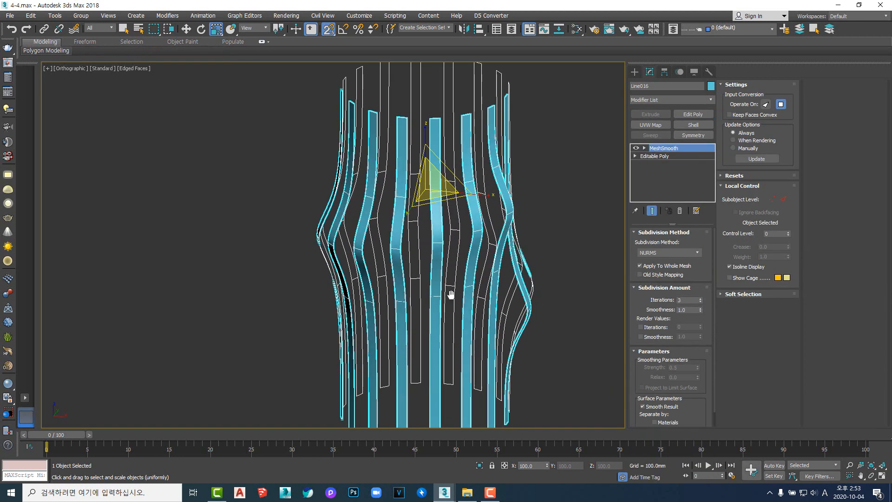
pyautogui.moveTo(452, 294); pyautogui.dragTo(455, 267, button='middle')
# - Return to the Editable Poly level beneath MeshSmooth and start edge editing in the Front view
pyautogui.click(654, 157)
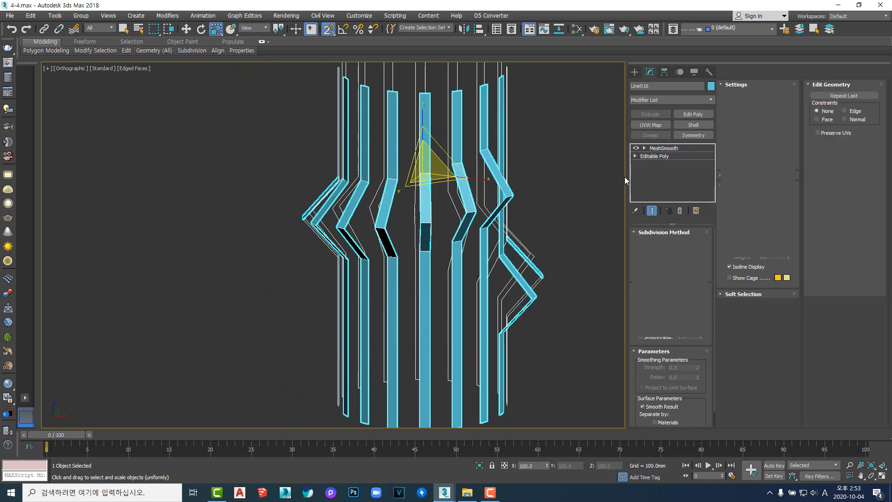
pyautogui.rightClick(452, 241)
pyautogui.press('f')
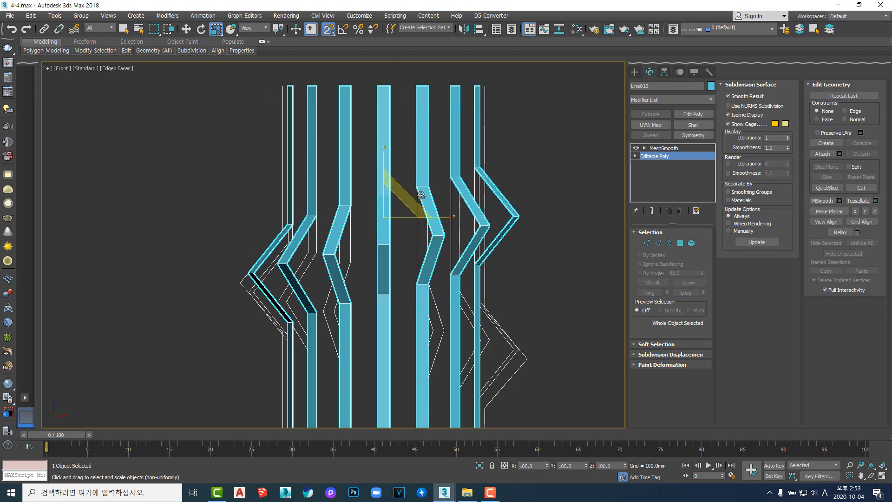
pyautogui.scroll(-3, 426, 195)
pyautogui.press('2')
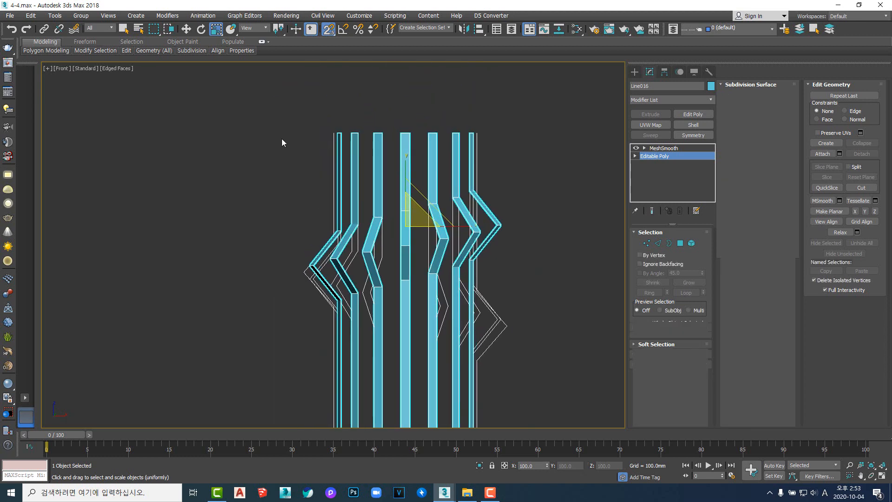
# - Try to box-select the cross edges where the strips' bends begin, working from the Front view
pyautogui.moveTo(282, 139); pyautogui.dragTo(507, 227)
pyautogui.keyDown('alt'); pyautogui.moveTo(464, 230); pyautogui.dragTo(430, 303, button='middle'); pyautogui.keyUp('alt')
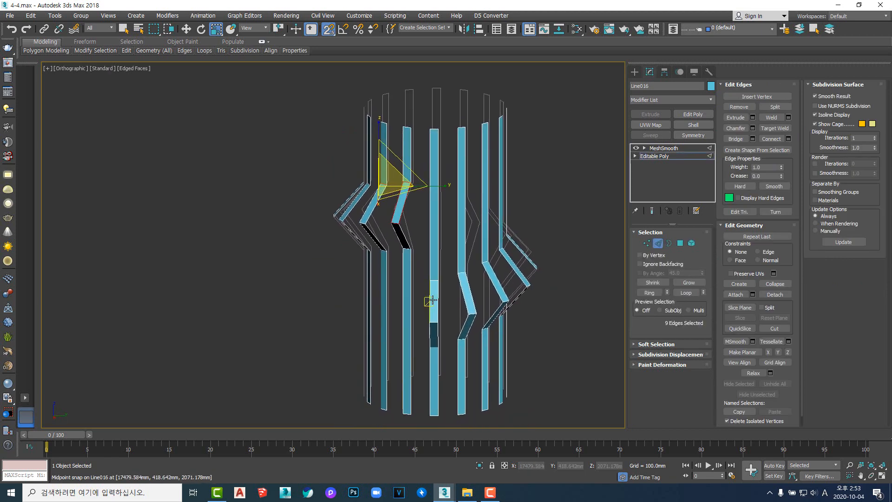
pyautogui.keyDown('ctrl'); pyautogui.click(437, 281); pyautogui.keyUp('ctrl')
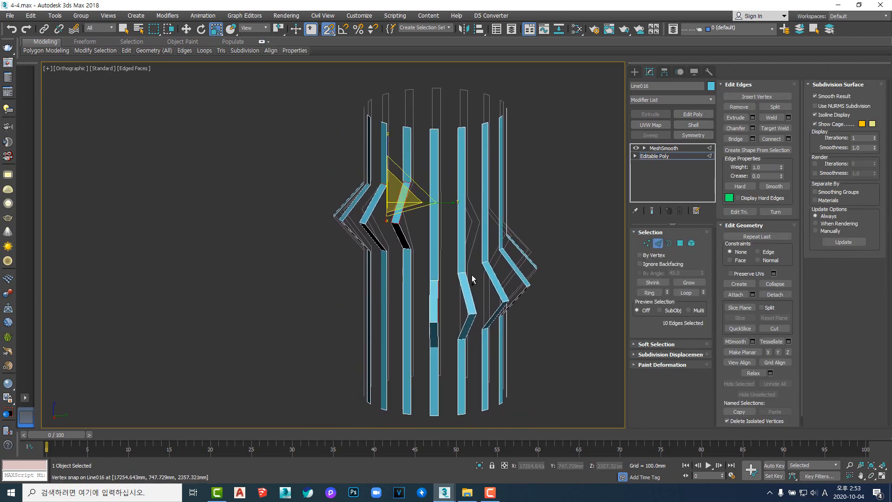
pyautogui.click(458, 303)
pyautogui.press('f')
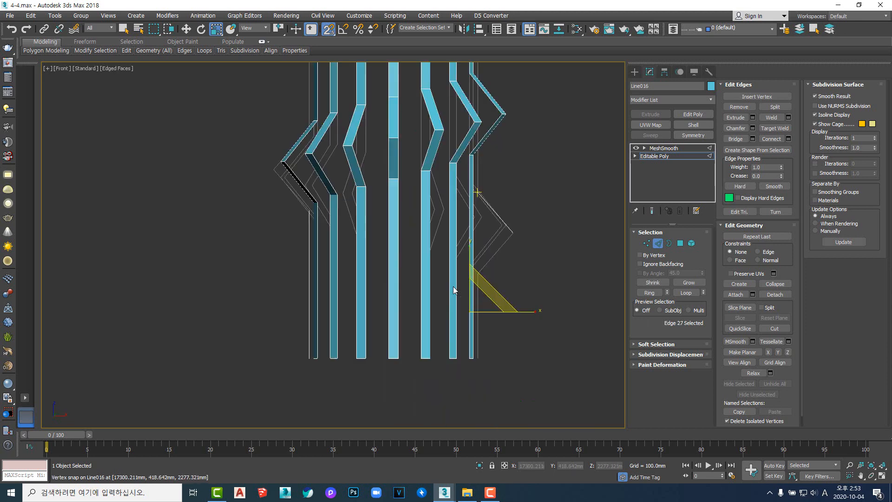
pyautogui.scroll(4, 454, 288)
pyautogui.moveTo(454, 288); pyautogui.dragTo(412, 332, button='middle')
pyautogui.scroll(-6, 421, 270)
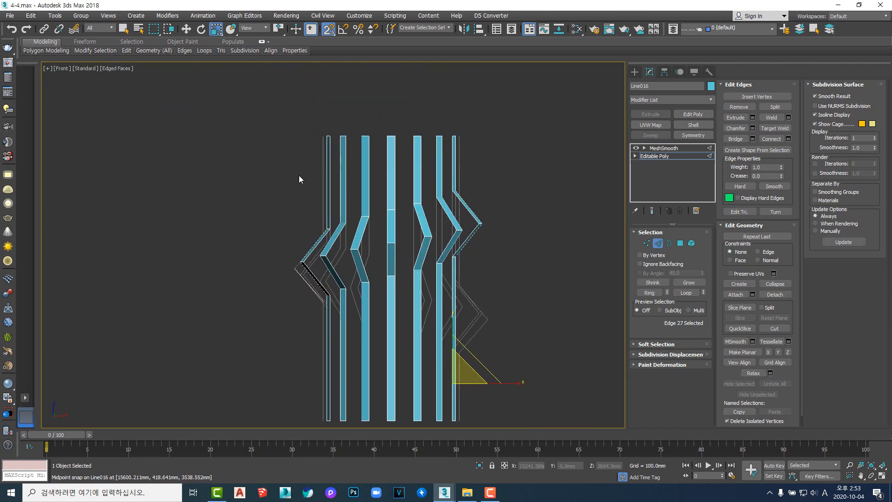
pyautogui.moveTo(405, 224); pyautogui.dragTo(375, 224)
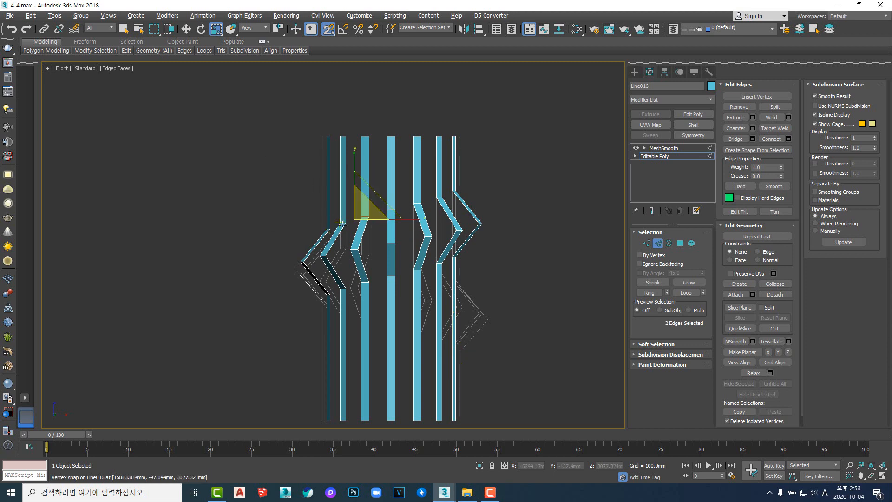
pyautogui.keyDown('alt'); pyautogui.moveTo(502, 279); pyautogui.dragTo(543, 282, button='middle'); pyautogui.keyUp('alt')
pyautogui.click(544, 282)
# - Try to gather the upper bend edges by picking them on two neighbouring strips and applying Similar selection
pyautogui.moveTo(351, 219); pyautogui.dragTo(400, 237, button='middle')
pyautogui.scroll(4, 399, 238)
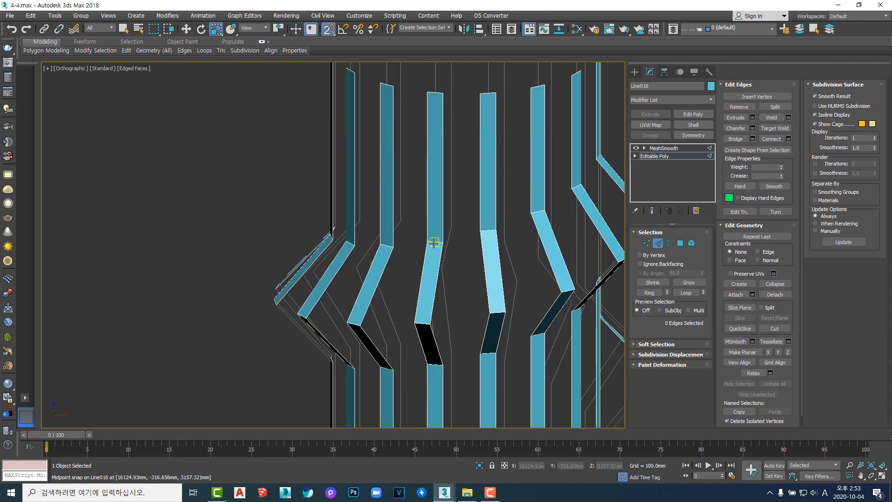
pyautogui.click(435, 242)
pyautogui.keyDown('ctrl'); pyautogui.click(387, 247); pyautogui.keyUp('ctrl')
pyautogui.scroll(-4, 369, 286)
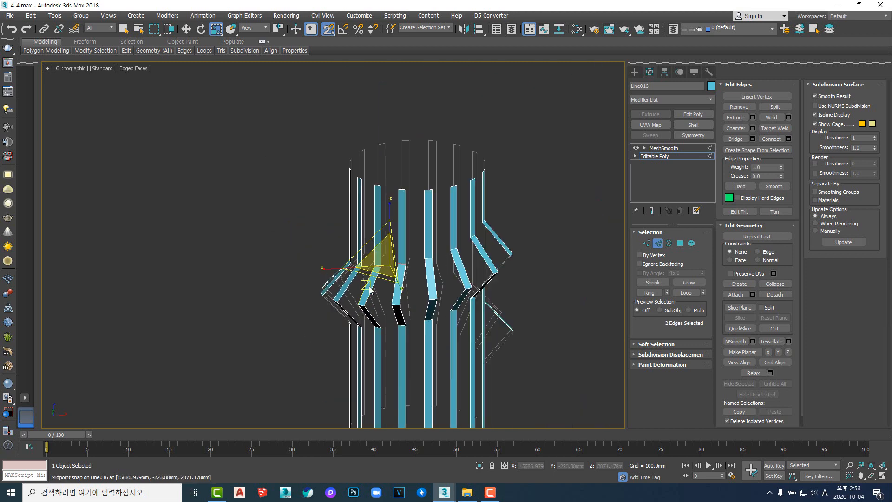
pyautogui.scroll(4, 390, 271)
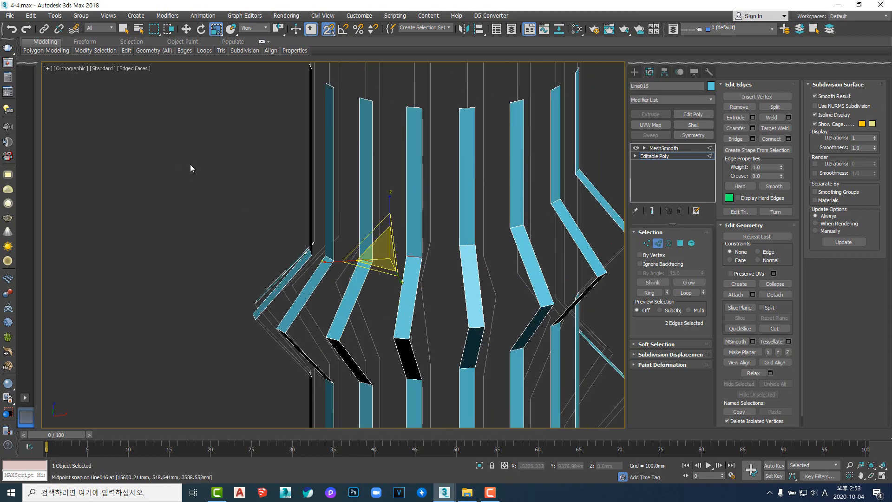
pyautogui.moveTo(96, 51)
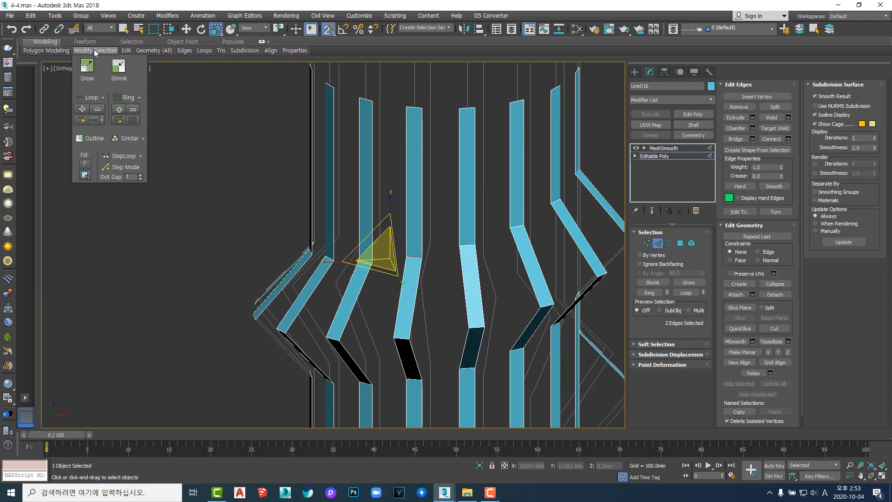
pyautogui.click(124, 139)
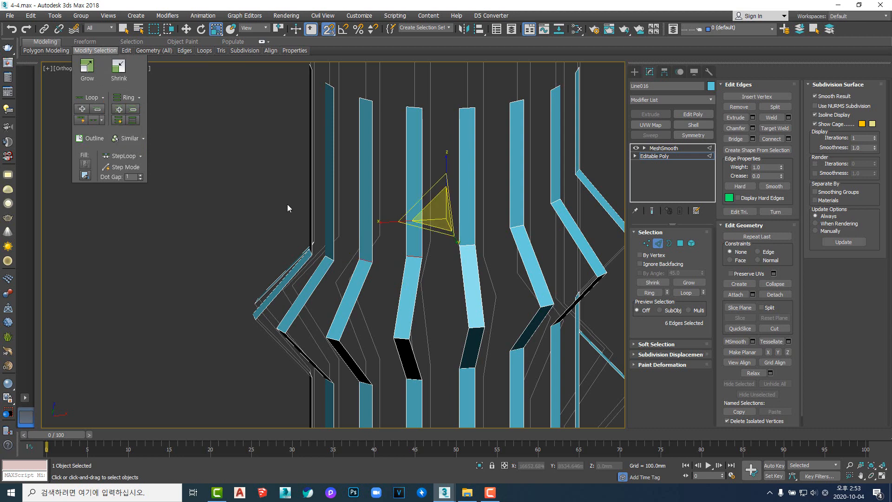
# - Clear the Similar selection and try picking the upper bend edge of a single strip
pyautogui.scroll(-6, 275, 203)
pyautogui.moveTo(322, 225); pyautogui.dragTo(405, 233, button='middle')
pyautogui.keyDown('alt'); pyautogui.moveTo(514, 230); pyautogui.dragTo(515, 216, button='middle'); pyautogui.keyUp('alt')
pyautogui.scroll(6, 371, 222)
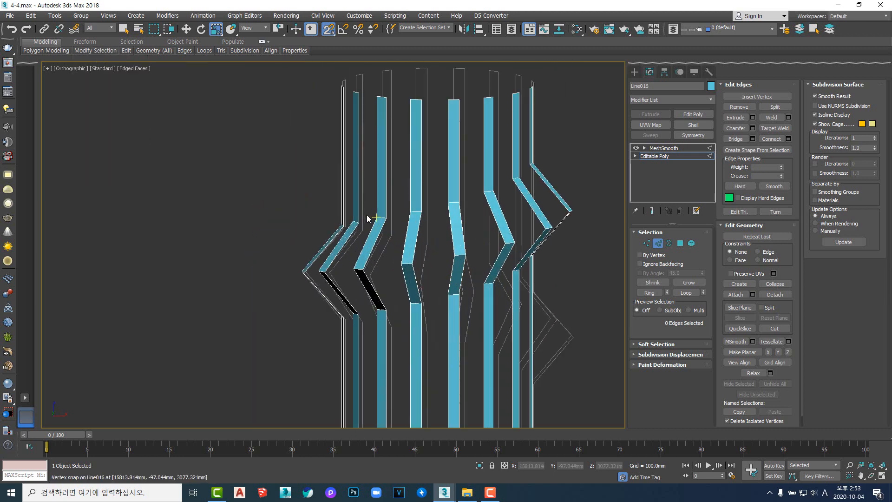
pyautogui.click(436, 210)
pyautogui.scroll(-4, 385, 230)
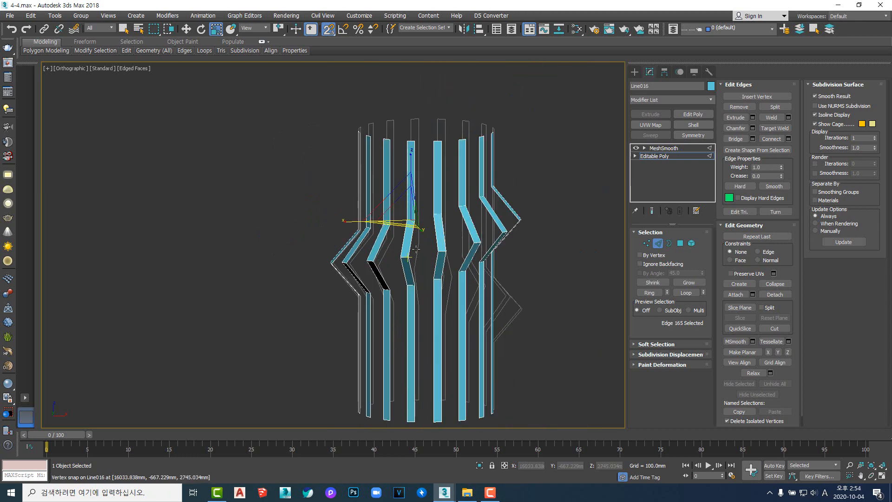
pyautogui.keyDown('alt'); pyautogui.moveTo(385, 230); pyautogui.dragTo(388, 226, button='middle'); pyautogui.keyUp('alt')
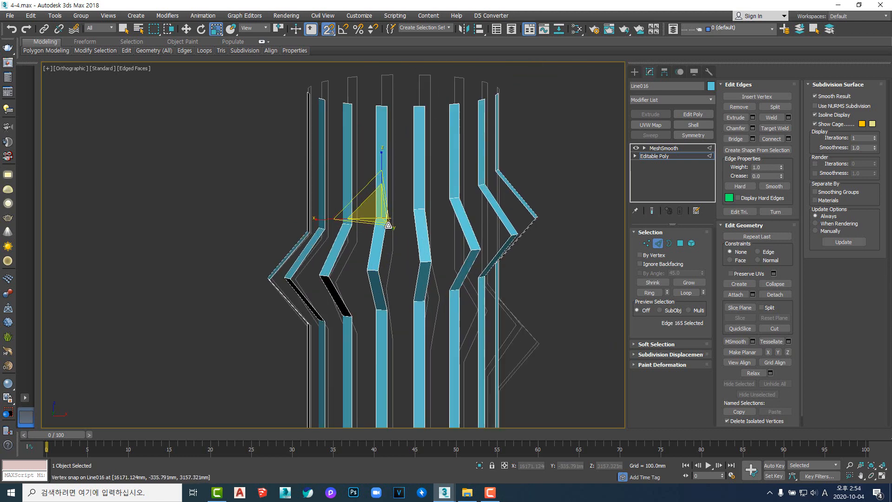
# - Box-select the upper bend edges in the Front view and add those on other strips around the ring
pyautogui.press('f')
pyautogui.scroll(5, 389, 225)
pyautogui.scroll(-3, 388, 226)
pyautogui.scroll(-7, 388, 226)
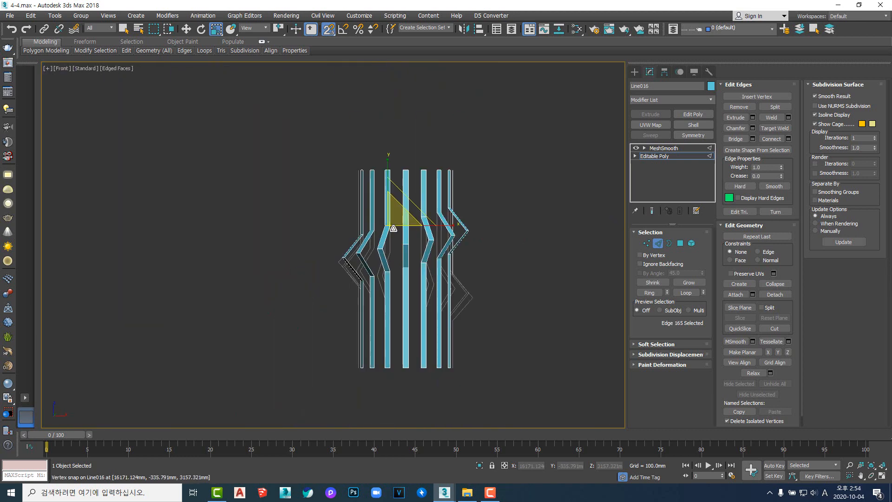
pyautogui.scroll(4, 389, 225)
pyautogui.scroll(-1, 300, 225)
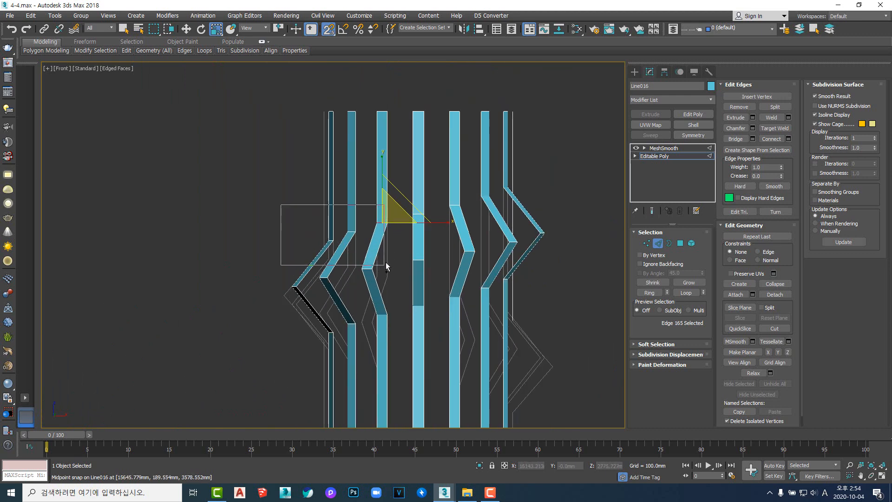
pyautogui.moveTo(387, 266); pyautogui.dragTo(387, 254)
pyautogui.moveTo(386, 254)
pyautogui.keyDown('alt'); pyautogui.mouseDown(button='middle')
pyautogui.moveTo(353, 266)
pyautogui.moveTo(396, 269)
pyautogui.moveTo(372, 260)
pyautogui.mouseUp(button='middle'); pyautogui.keyUp('alt')
pyautogui.keyDown('alt'); pyautogui.moveTo(370, 210); pyautogui.dragTo(331, 249, button='middle'); pyautogui.keyUp('alt')
pyautogui.keyDown('ctrl'); pyautogui.moveTo(438, 195); pyautogui.dragTo(471, 212); pyautogui.keyUp('ctrl')
pyautogui.keyDown('alt'); pyautogui.moveTo(329, 223); pyautogui.dragTo(378, 246, button='middle'); pyautogui.keyUp('alt')
# - Undo the unintended scaling of the selected bend edges and switch to the plain Select tool
pyautogui.keyDown('ctrl'); pyautogui.moveTo(454, 222); pyautogui.dragTo(498, 241); pyautogui.keyUp('ctrl')
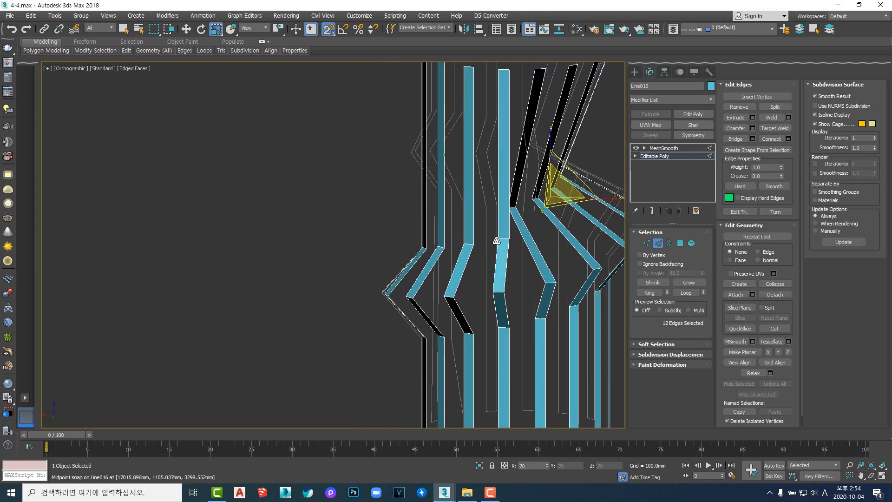
pyautogui.hotkey('ctrl', 'z')
pyautogui.press('q')
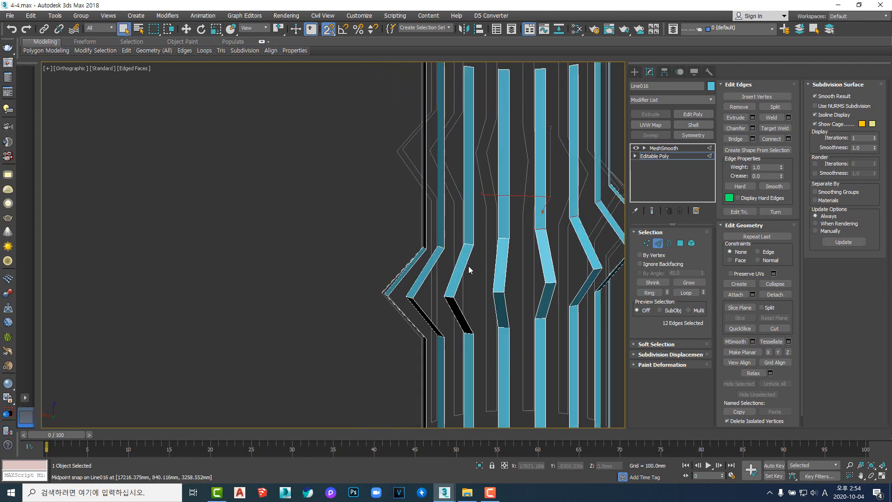
# - Add the bend edges of the adjoining strips to the selection and deselect the stray vertical edges
pyautogui.keyDown('alt'); pyautogui.moveTo(520, 258); pyautogui.dragTo(420, 233, button='middle'); pyautogui.keyUp('alt')
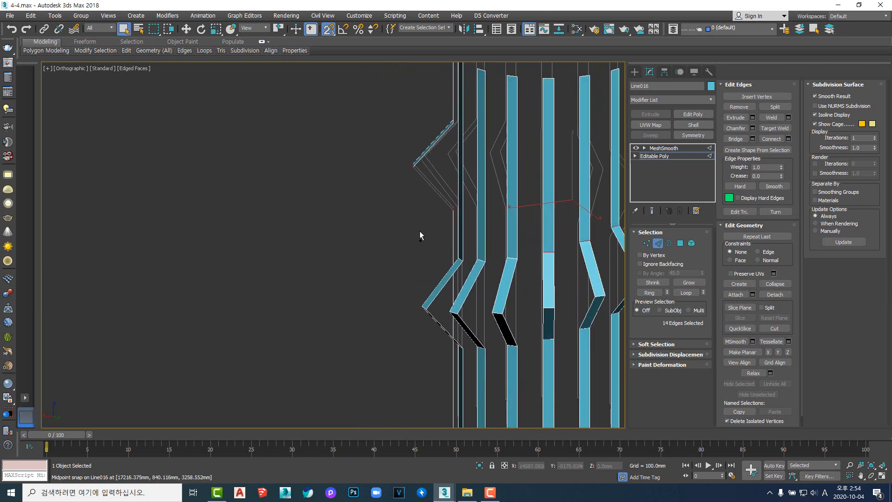
pyautogui.keyDown('ctrl'); pyautogui.moveTo(418, 224); pyautogui.dragTo(537, 283); pyautogui.keyUp('ctrl')
pyautogui.scroll(-5, 538, 282)
pyautogui.moveTo(537, 282)
pyautogui.keyDown('alt'); pyautogui.mouseDown(button='middle')
pyautogui.moveTo(488, 286)
pyautogui.moveTo(551, 285)
pyautogui.moveTo(550, 274)
pyautogui.mouseUp(button='middle'); pyautogui.keyUp('alt')
pyautogui.scroll(6, 482, 245)
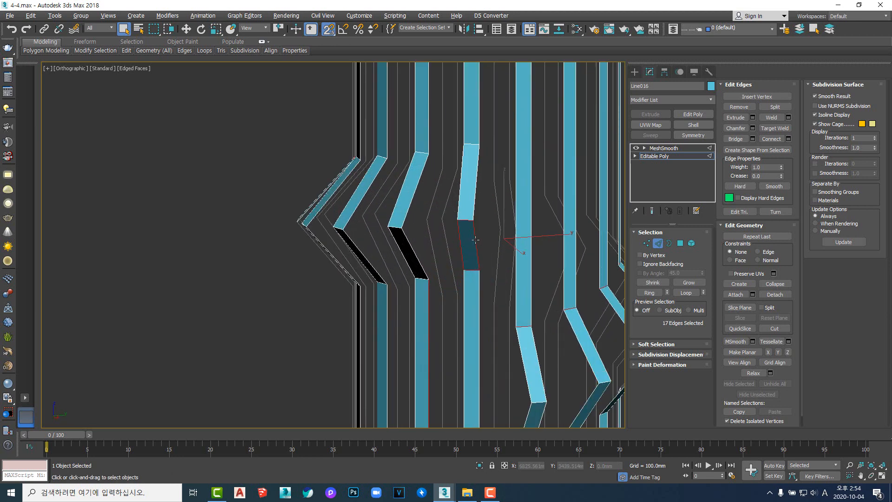
pyautogui.keyDown('alt'); pyautogui.click(428, 315); pyautogui.keyUp('alt')
pyautogui.scroll(-5, 421, 298)
# - Switch the viewport to wireframe, clean up stray edges and add the missing upper bend edges to the selection
pyautogui.press('F3')
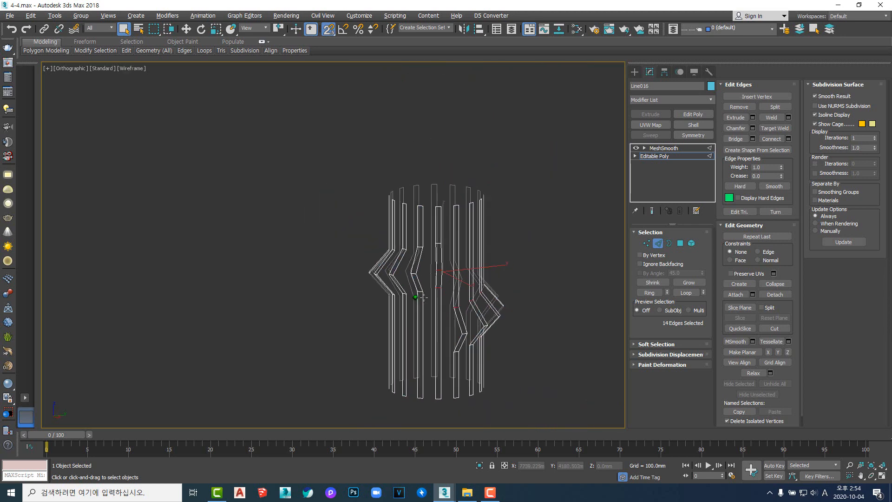
pyautogui.scroll(4, 446, 309)
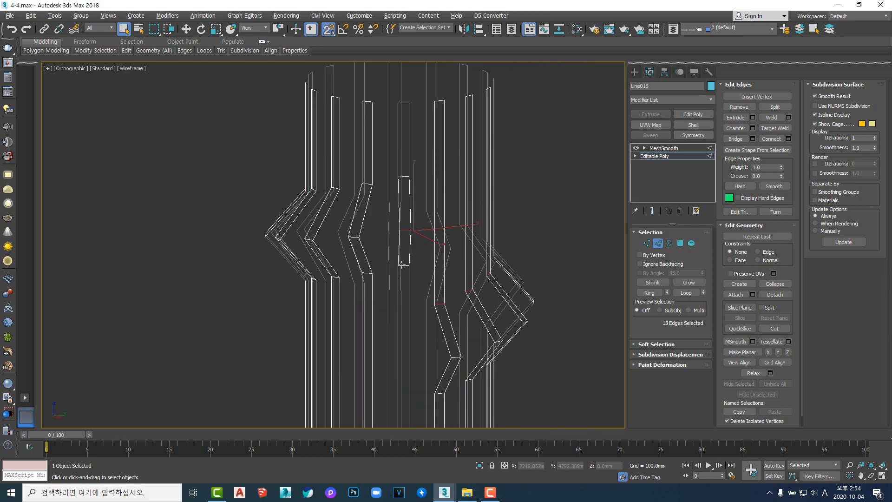
pyautogui.moveTo(383, 249); pyautogui.dragTo(423, 255, button='middle')
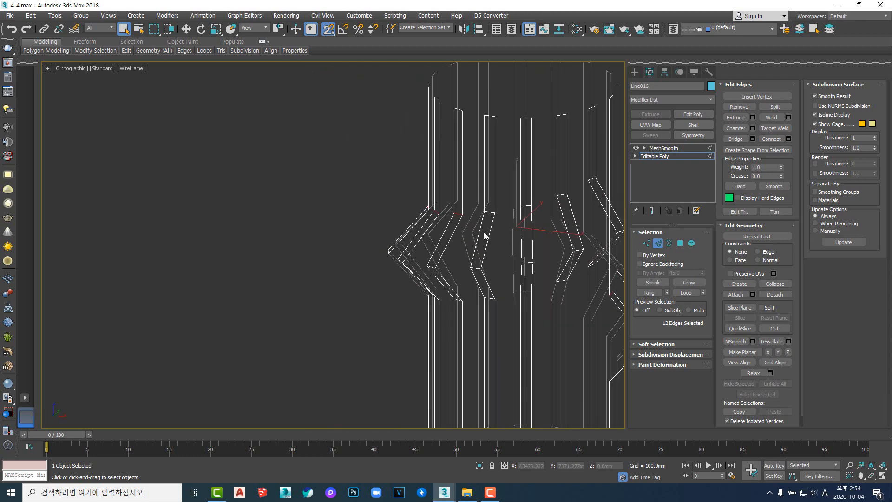
pyautogui.moveTo(489, 225); pyautogui.dragTo(454, 229, button='middle')
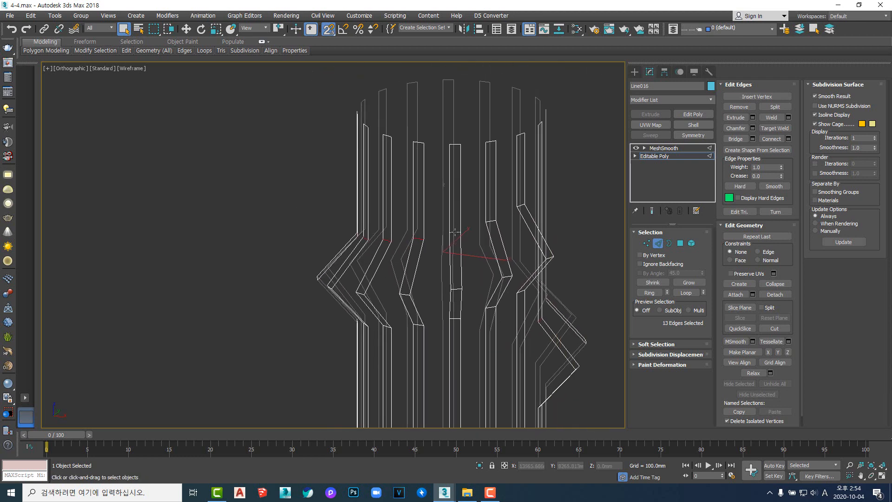
pyautogui.keyDown('ctrl'); pyautogui.click(499, 218); pyautogui.keyUp('ctrl')
# - Add the cross edges at the lower ends of the bends on the first several strips to the selection
pyautogui.scroll(-5, 510, 217)
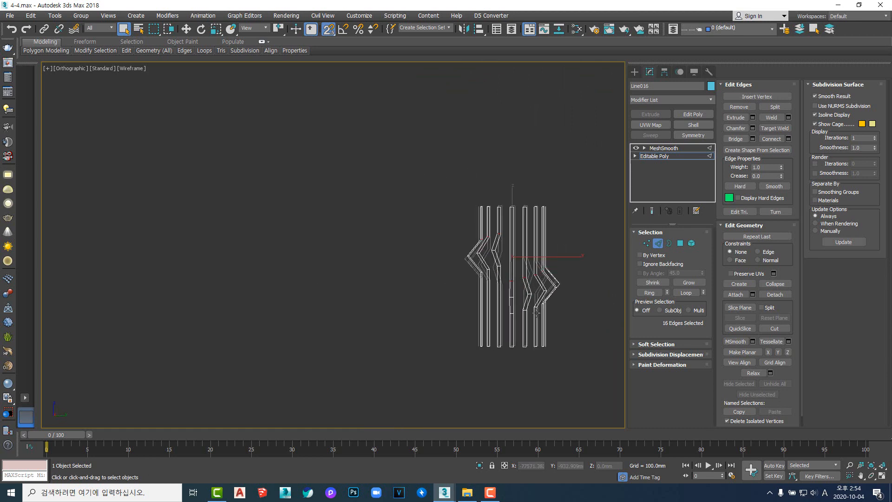
pyautogui.keyDown('alt'); pyautogui.moveTo(536, 315); pyautogui.dragTo(498, 288, button='middle'); pyautogui.keyUp('alt')
pyautogui.scroll(8, 435, 293)
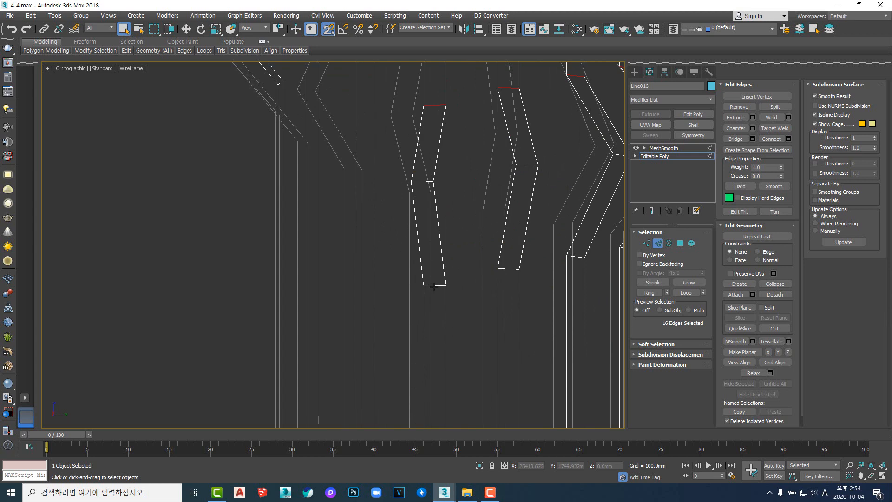
pyautogui.scroll(-6, 434, 287)
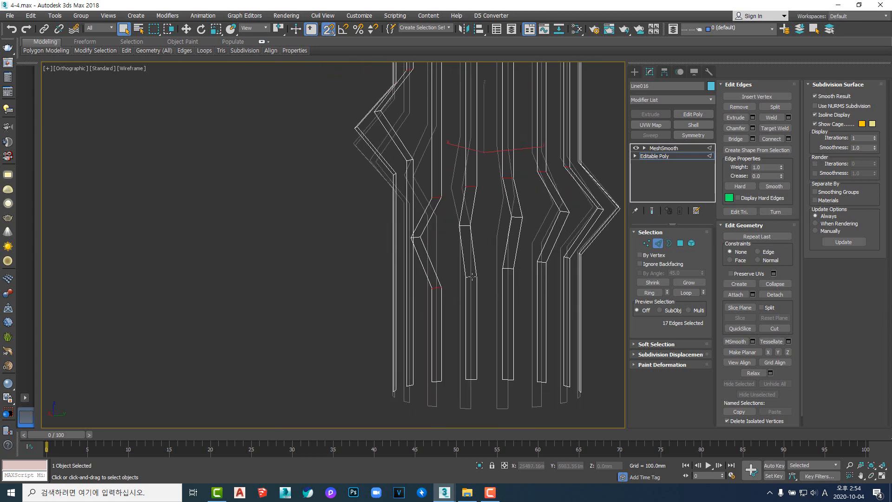
pyautogui.keyDown('alt'); pyautogui.moveTo(509, 268); pyautogui.dragTo(314, 296, button='middle'); pyautogui.keyUp('alt')
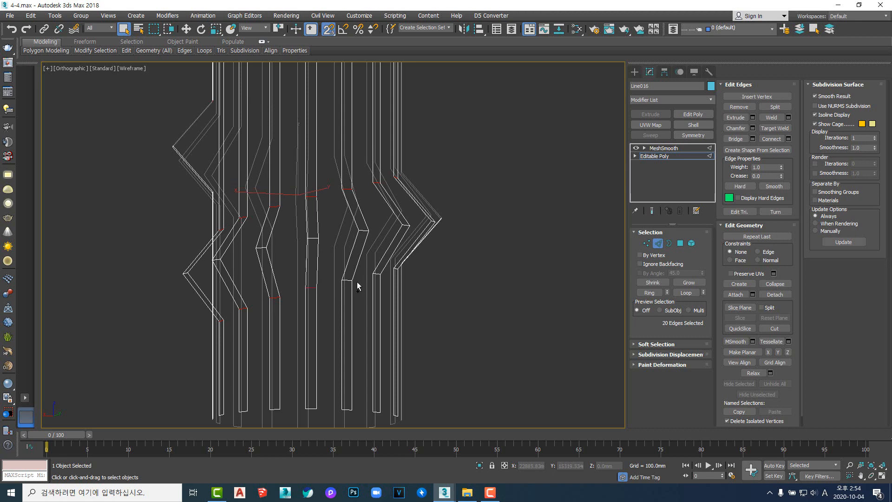
pyautogui.keyDown('ctrl'); pyautogui.click(377, 274); pyautogui.keyUp('ctrl')
pyautogui.scroll(-5, 412, 295)
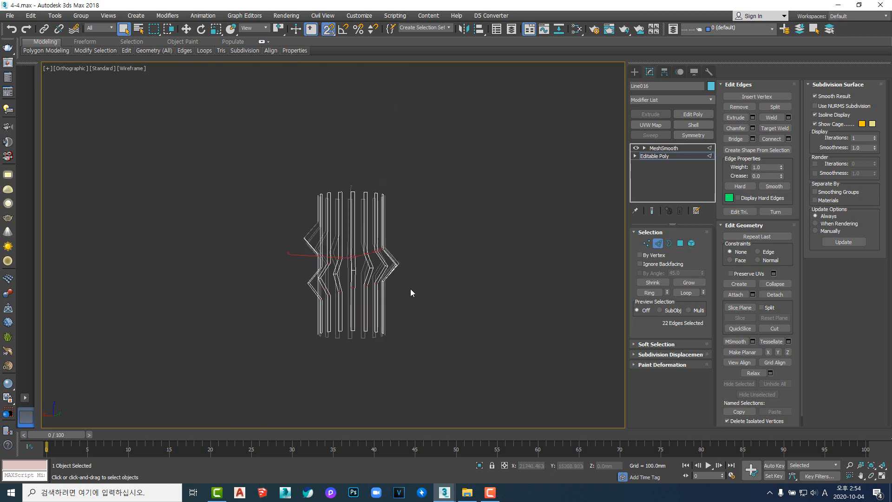
# - Continue around the ring, adding the lower bend edges of the next strips to the selection
pyautogui.keyDown('alt'); pyautogui.moveTo(412, 295); pyautogui.dragTo(359, 294, button='middle'); pyautogui.keyUp('alt')
pyautogui.scroll(7, 344, 288)
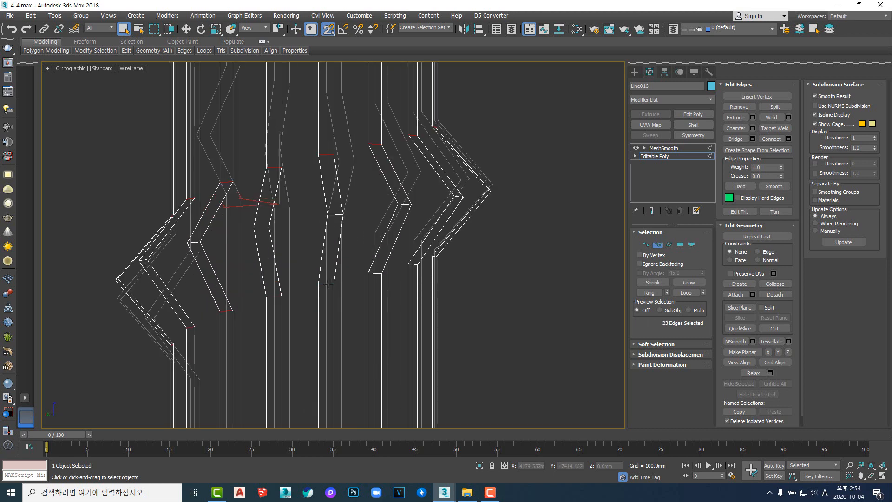
pyautogui.scroll(-5, 432, 296)
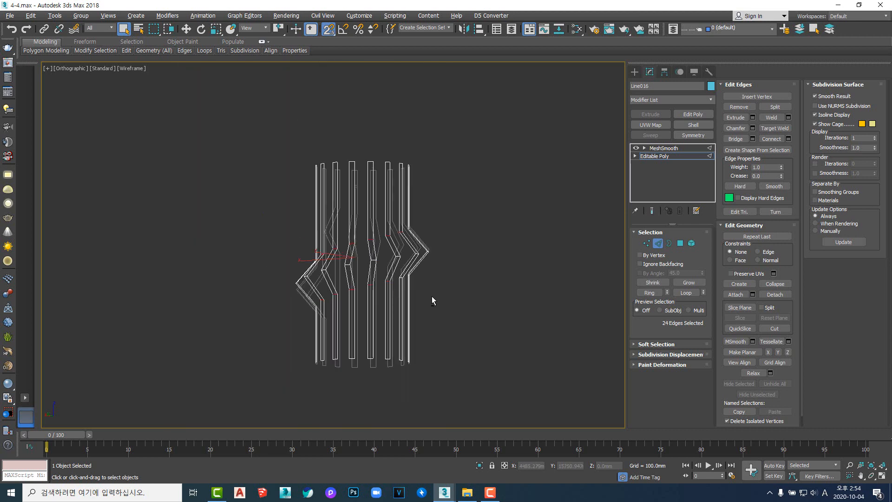
pyautogui.keyDown('alt'); pyautogui.moveTo(431, 297); pyautogui.dragTo(357, 279, button='middle'); pyautogui.keyUp('alt')
pyautogui.scroll(5, 357, 277)
pyautogui.keyDown('ctrl'); pyautogui.click(350, 269); pyautogui.keyUp('ctrl')
pyautogui.scroll(-5, 363, 284)
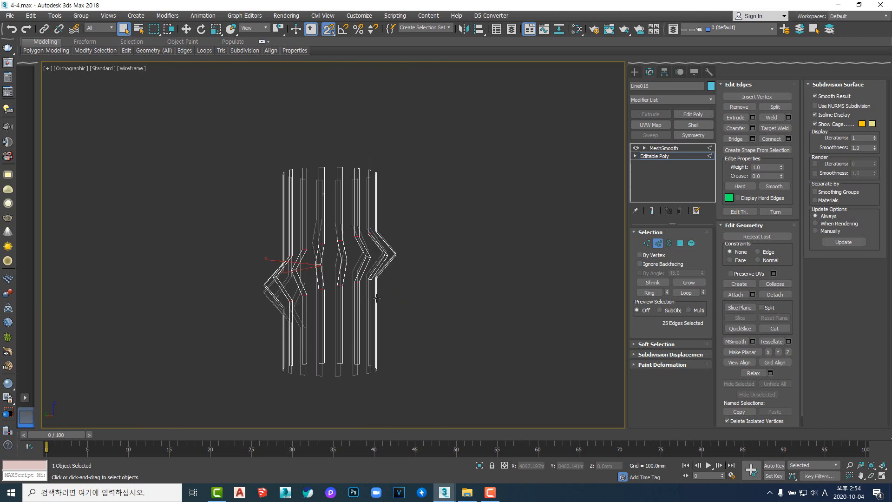
# - Add the lower bend edges of the next strips around the ring to the selection
pyautogui.keyDown('alt'); pyautogui.moveTo(395, 301); pyautogui.dragTo(281, 276, button='middle'); pyautogui.keyUp('alt')
pyautogui.scroll(5, 301, 296)
pyautogui.keyDown('ctrl'); pyautogui.click(317, 277); pyautogui.keyUp('ctrl')
pyautogui.scroll(-5, 317, 277)
pyautogui.scroll(5, 295, 295)
pyautogui.keyDown('ctrl'); pyautogui.click(312, 281); pyautogui.keyUp('ctrl')
pyautogui.scroll(-5, 312, 282)
pyautogui.scroll(5, 287, 294)
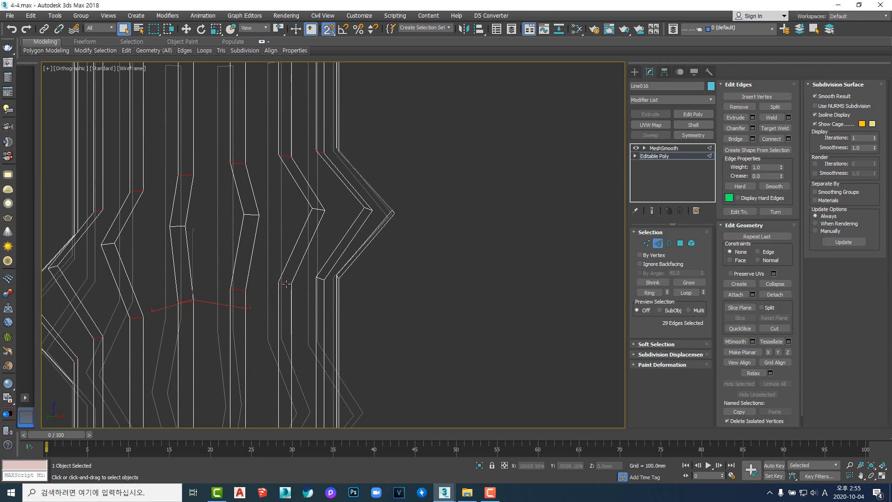
pyautogui.keyDown('ctrl'); pyautogui.click(321, 279); pyautogui.keyUp('ctrl')
# - Add the last missing lower bend edges on the far side of the ring and check the complete selection
pyautogui.scroll(-5, 321, 279)
pyautogui.keyDown('alt'); pyautogui.moveTo(321, 279); pyautogui.dragTo(461, 275, button='middle'); pyautogui.keyUp('alt')
pyautogui.scroll(5, 298, 277)
pyautogui.scroll(-5, 309, 295)
pyautogui.scroll(5, 317, 290)
pyautogui.scroll(-5, 318, 281)
pyautogui.scroll(4, 463, 306)
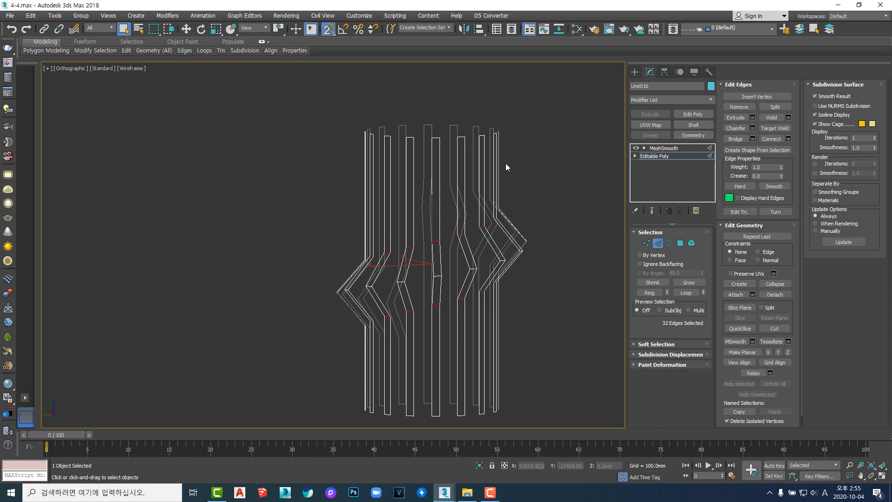
# - Chamfer the selected bend edges as a Quad Chamfer with one segment, increasing the amount above 1 mm until the edge pairs separate visibly
pyautogui.click(753, 129)
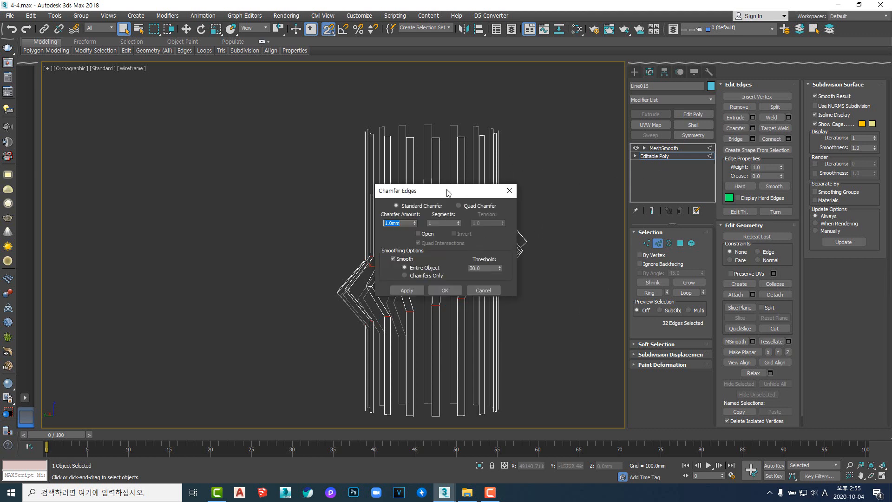
pyautogui.moveTo(447, 192); pyautogui.dragTo(603, 162)
pyautogui.click(614, 176)
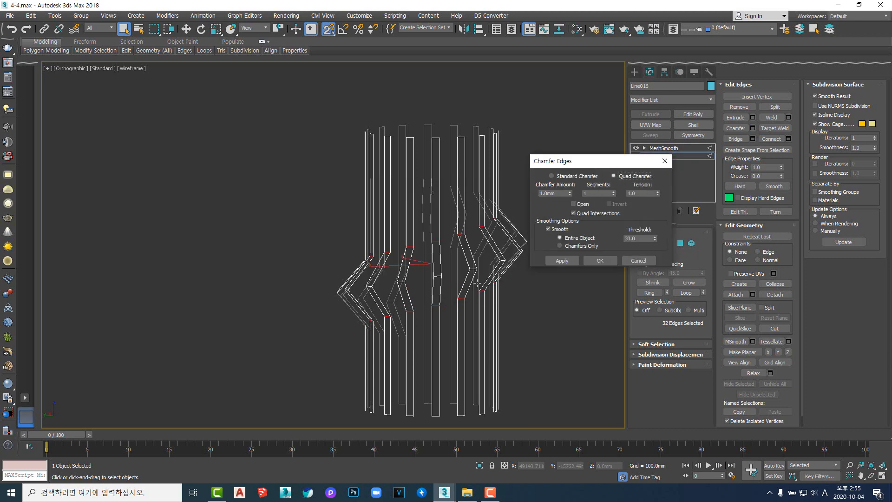
pyautogui.scroll(10, 415, 232)
pyautogui.scroll(5, 415, 232)
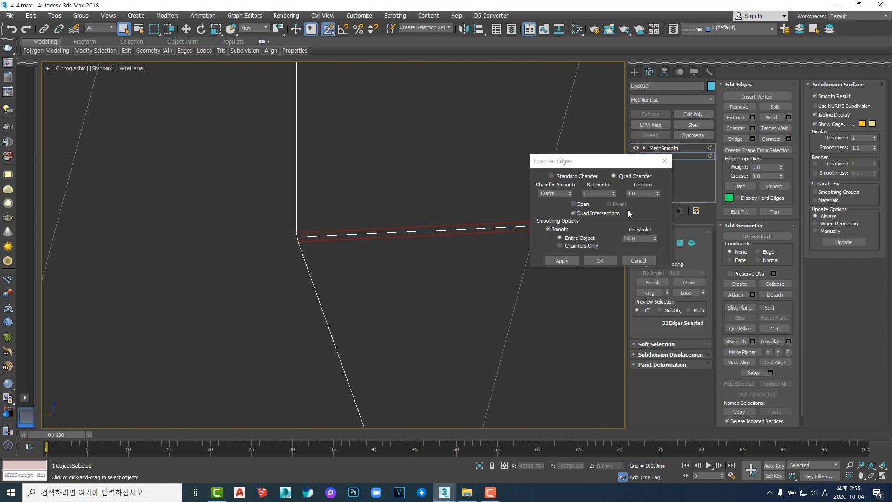
pyautogui.moveTo(569, 193); pyautogui.dragTo(546, 94)
pyautogui.click(599, 260)
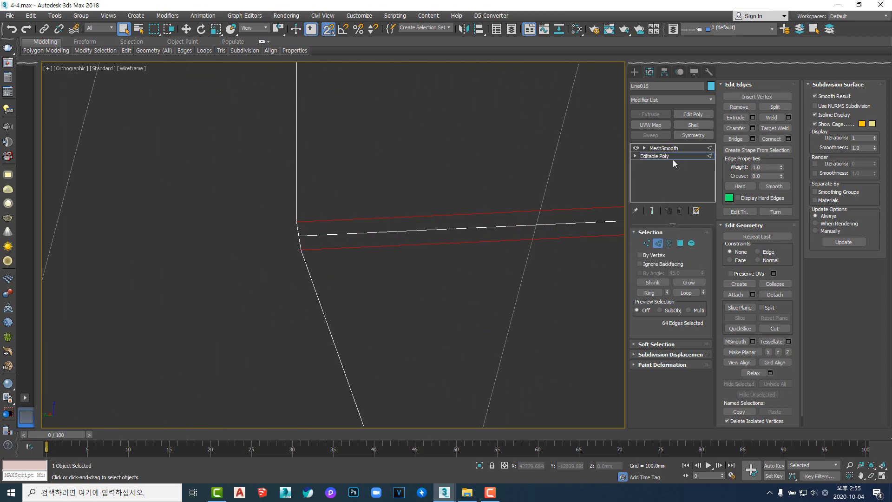
# - Leave edge editing, return the viewport to shaded display and reactivate the MeshSmooth modifier on the strips
pyautogui.press('2')
pyautogui.scroll(-5, 511, 242)
pyautogui.press('F3')
pyautogui.scroll(-6, 487, 305)
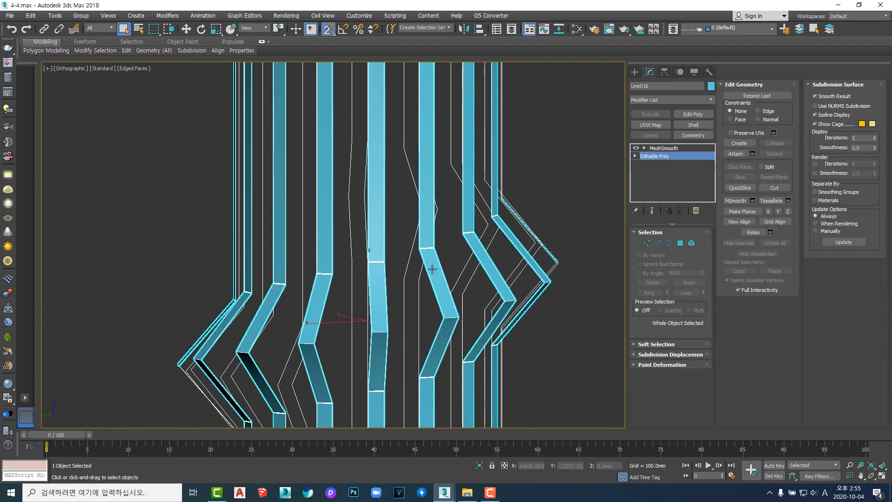
pyautogui.scroll(2, 441, 288)
pyautogui.click(664, 148)
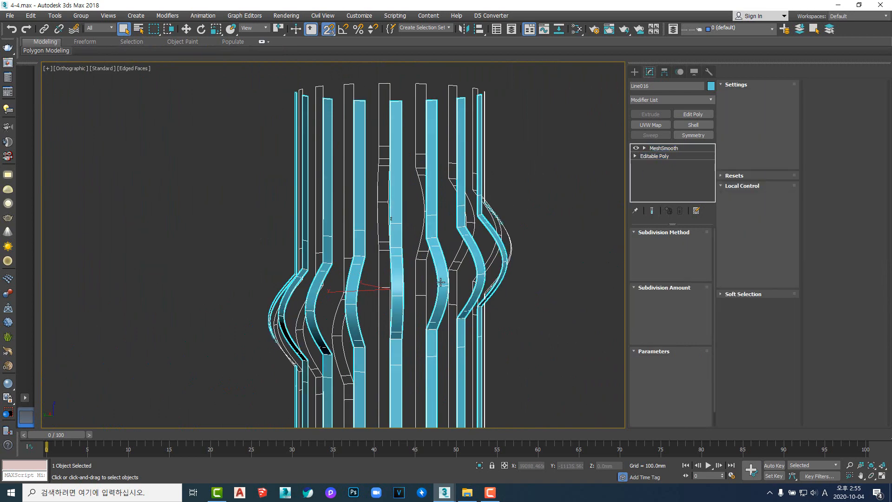
# - Examine the smoothed bends of the strips from several sides and distances
pyautogui.moveTo(573, 212); pyautogui.dragTo(470, 269, button='middle')
pyautogui.scroll(-3, 409, 251)
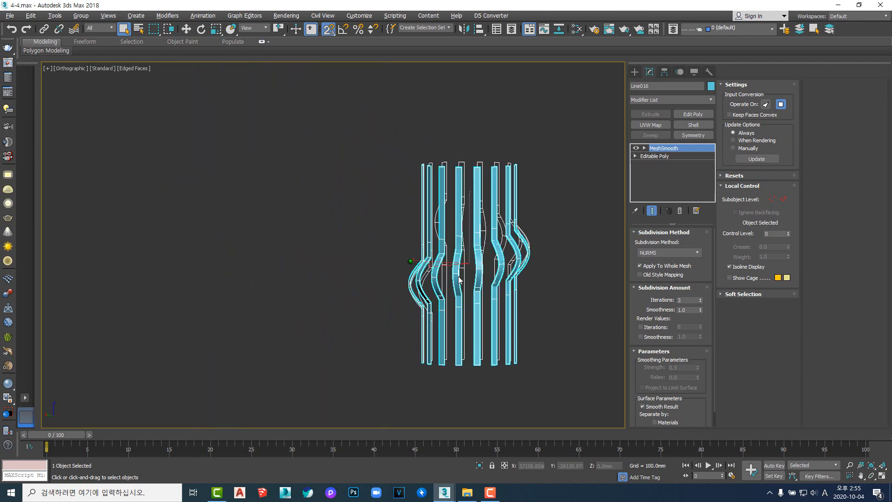
pyautogui.scroll(4, 486, 269)
pyautogui.scroll(-3, 468, 274)
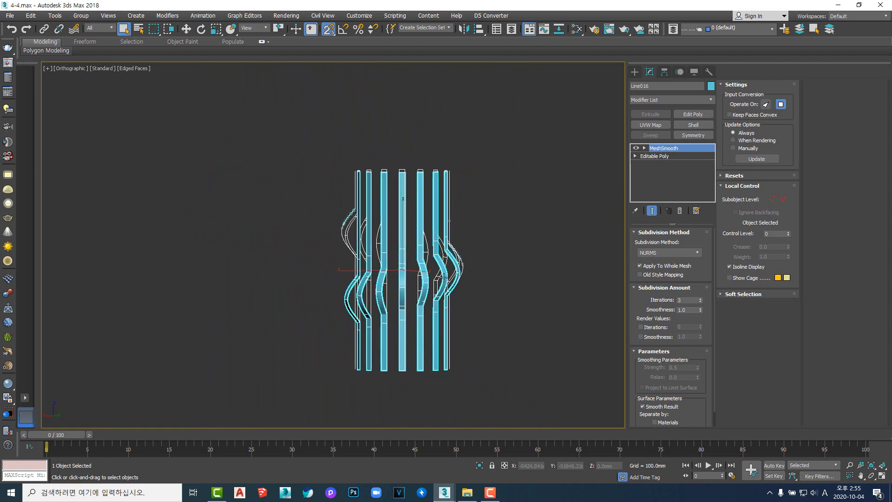
pyautogui.scroll(4, 438, 281)
pyautogui.scroll(-2, 429, 296)
pyautogui.keyDown('alt'); pyautogui.moveTo(430, 296); pyautogui.dragTo(469, 288, button='middle'); pyautogui.keyUp('alt')
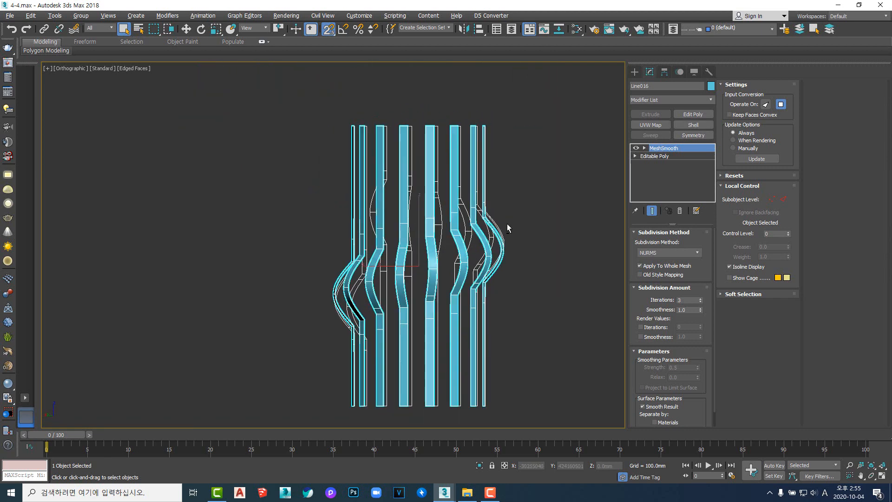
# - Add a Shell modifier to the strips with an outer amount of 0 and an inner amount of 20 mm
pyautogui.scroll(10, 447, 180)
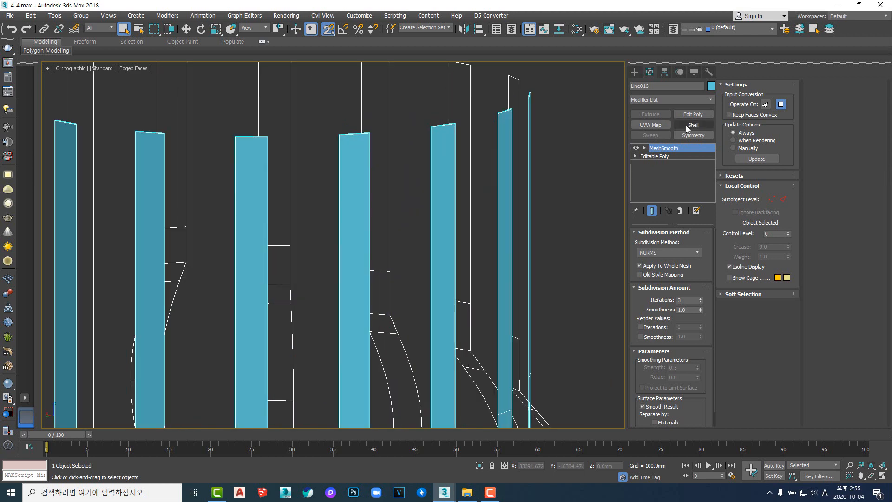
pyautogui.click(690, 125)
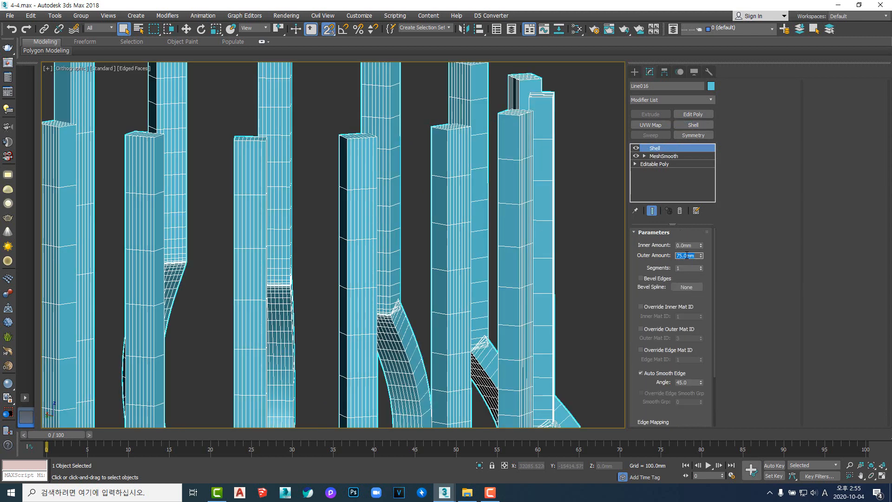
pyautogui.write('0')
pyautogui.press('Return')
pyautogui.moveTo(584, 347); pyautogui.dragTo(571, 289, button='middle')
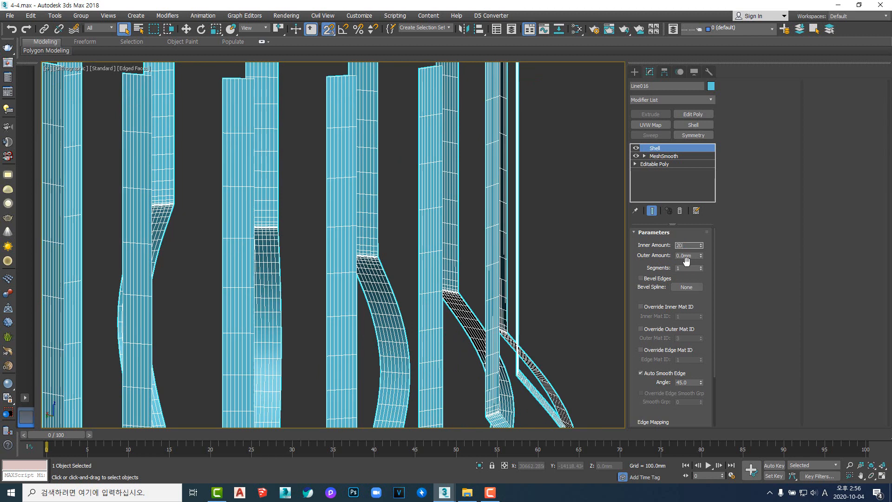
pyautogui.write('20')
pyautogui.press('Return')
# - Deselect the strips, turn off the edged-faces display and examine the thickened structure from several sides
pyautogui.scroll(-10, 466, 311)
pyautogui.click(534, 353)
pyautogui.press('F4')
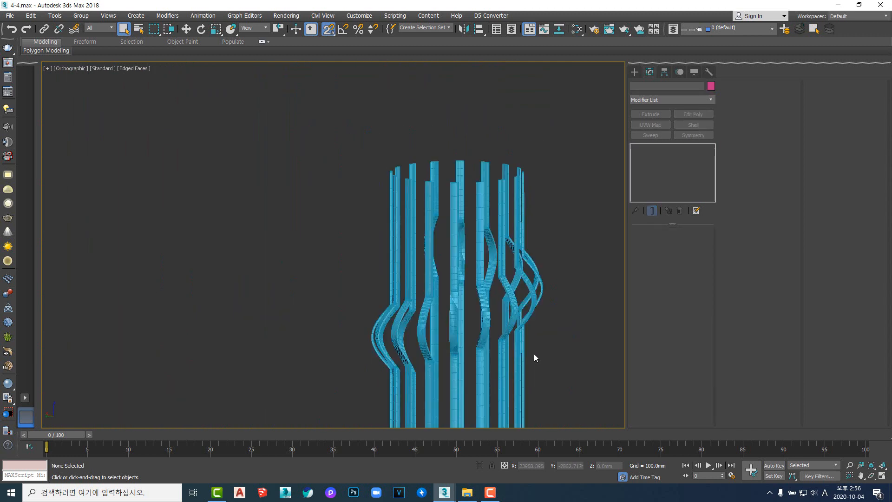
pyautogui.moveTo(534, 353)
pyautogui.keyDown('alt'); pyautogui.mouseDown(button='middle')
pyautogui.moveTo(500, 294)
pyautogui.moveTo(494, 316)
pyautogui.moveTo(548, 319)
pyautogui.moveTo(558, 299)
pyautogui.moveTo(462, 289)
pyautogui.moveTo(404, 313)
pyautogui.moveTo(393, 289)
pyautogui.moveTo(485, 318)
pyautogui.moveTo(417, 307)
pyautogui.moveTo(388, 279)
pyautogui.moveTo(437, 298)
pyautogui.moveTo(333, 282)
pyautogui.moveTo(431, 266)
pyautogui.mouseUp(button='middle'); pyautogui.keyUp('alt')
pyautogui.scroll(5, 459, 288)
pyautogui.scroll(-5, 437, 310)
pyautogui.scroll(6, 425, 306)
pyautogui.scroll(4, 386, 278)
pyautogui.scroll(-6, 386, 279)
pyautogui.scroll(2, 387, 268)
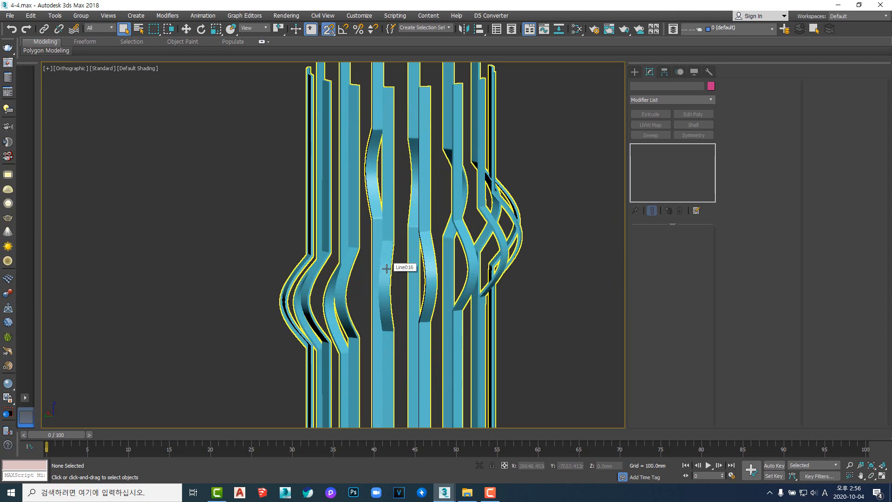
pyautogui.scroll(-2, 386, 267)
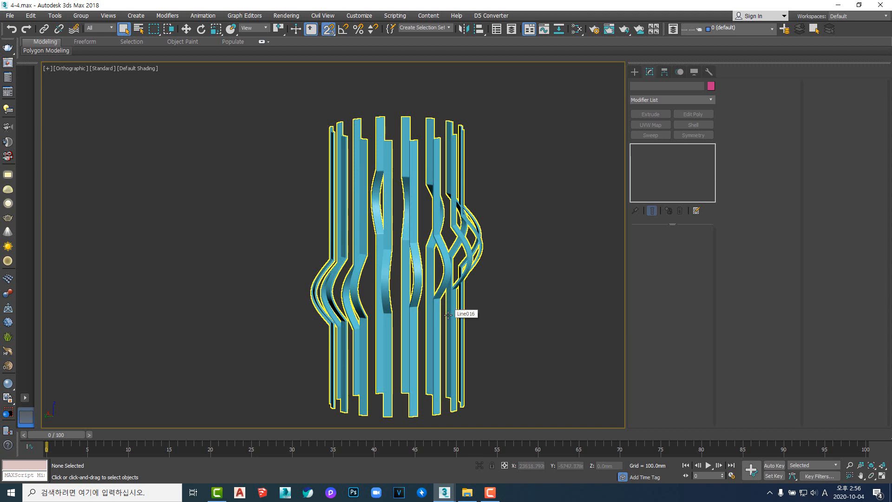
# - Select the structure to examine its mesh with edged faces on, and return to plain shading with nothing selected
pyautogui.keyDown('alt'); pyautogui.moveTo(448, 315); pyautogui.dragTo(420, 274, button='middle'); pyautogui.keyUp('alt')
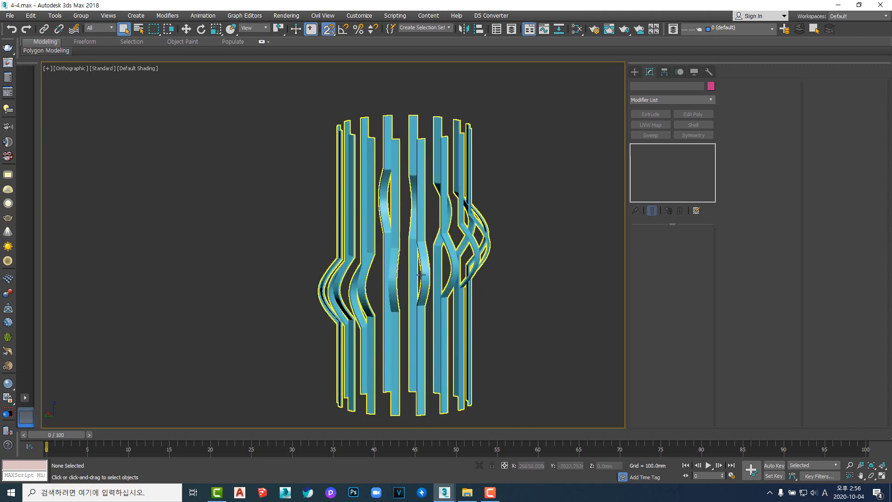
pyautogui.click(421, 274)
pyautogui.press('F4')
pyautogui.press('F4')
pyautogui.press('F4')
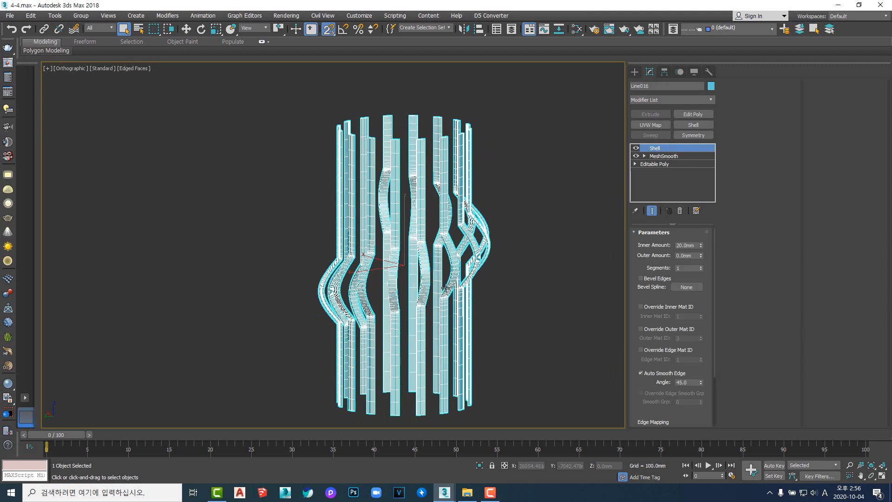
pyautogui.click(483, 303)
pyautogui.press('F4')
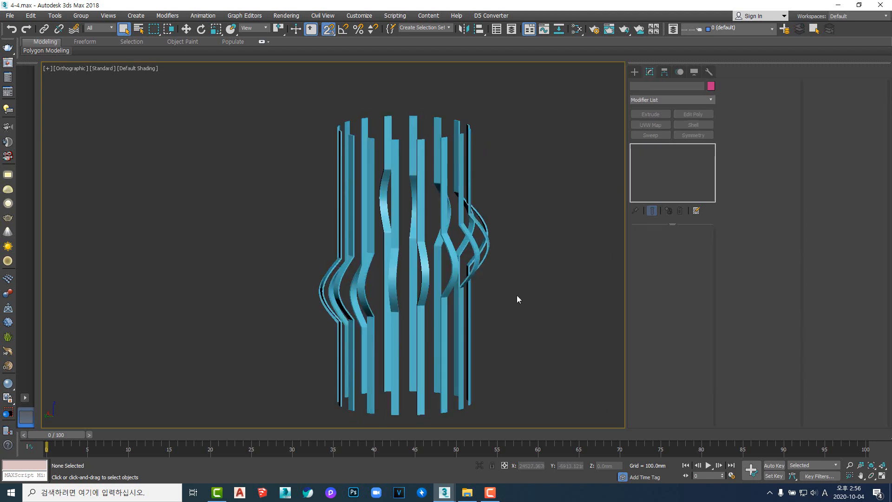